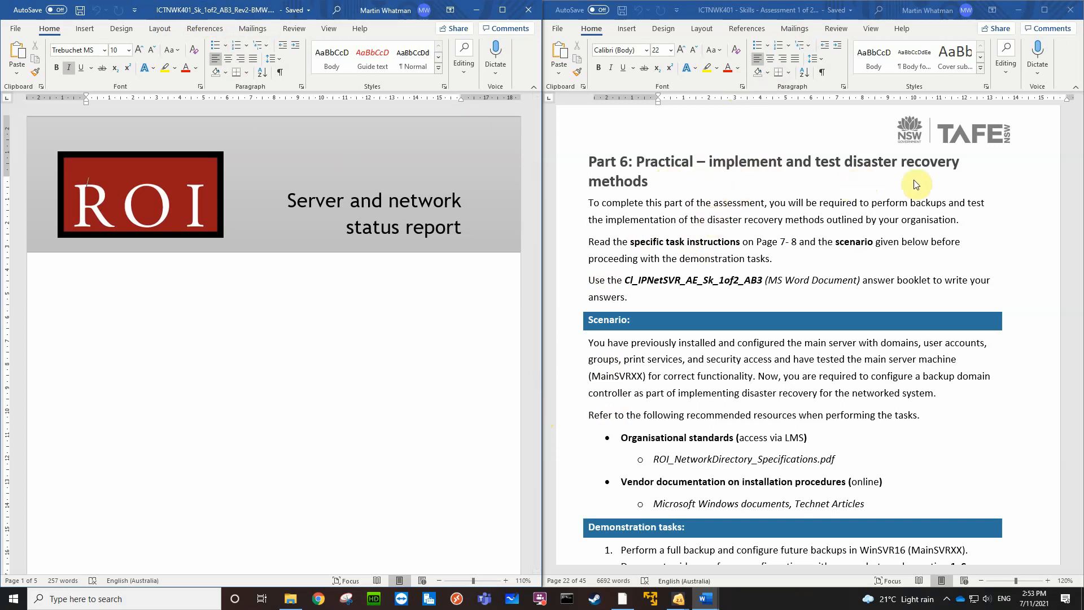
Examine the answer booklet reference in the Part 6 instructions and the report template's cover page and table of contents
{"action": "left_click", "coordinate": [761, 284]}
{"action": "left_click", "coordinate": [740, 281]}
{"action": "left_click_drag", "start_coordinate": [754, 278], "coordinate": [628, 284]}
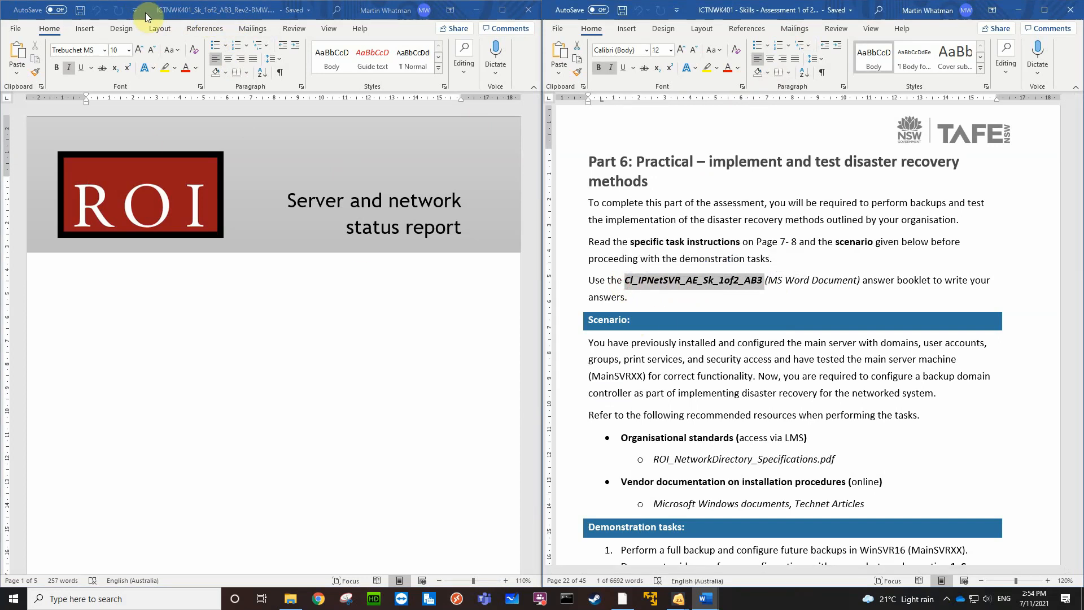
{"action": "left_click", "coordinate": [175, 351]}
{"action": "scroll", "coordinate": [214, 355], "scroll_direction": "down", "scroll_amount": 12}
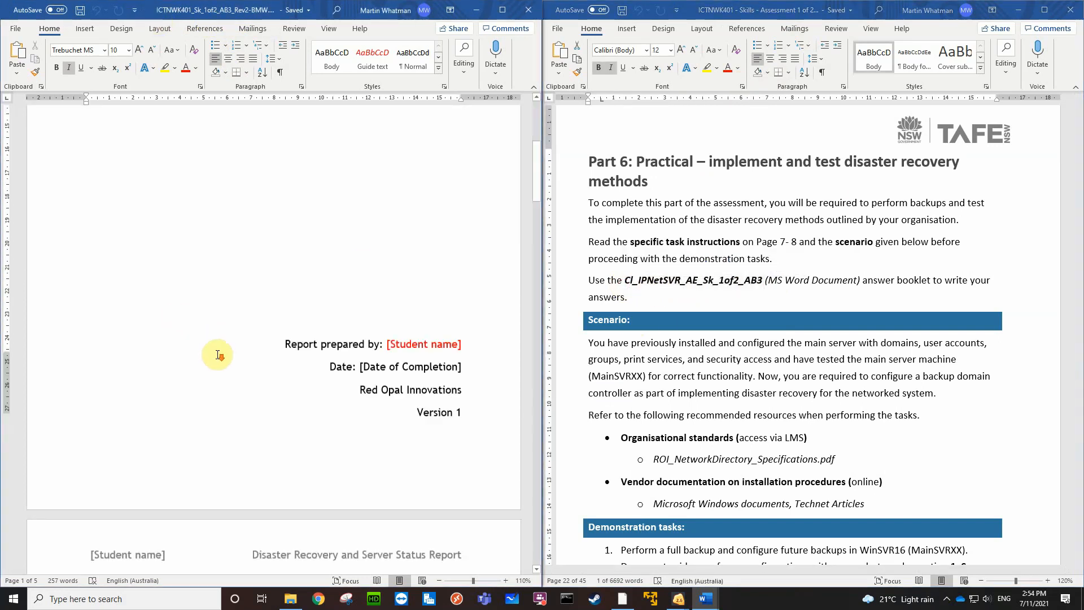
{"action": "left_click", "coordinate": [228, 234]}
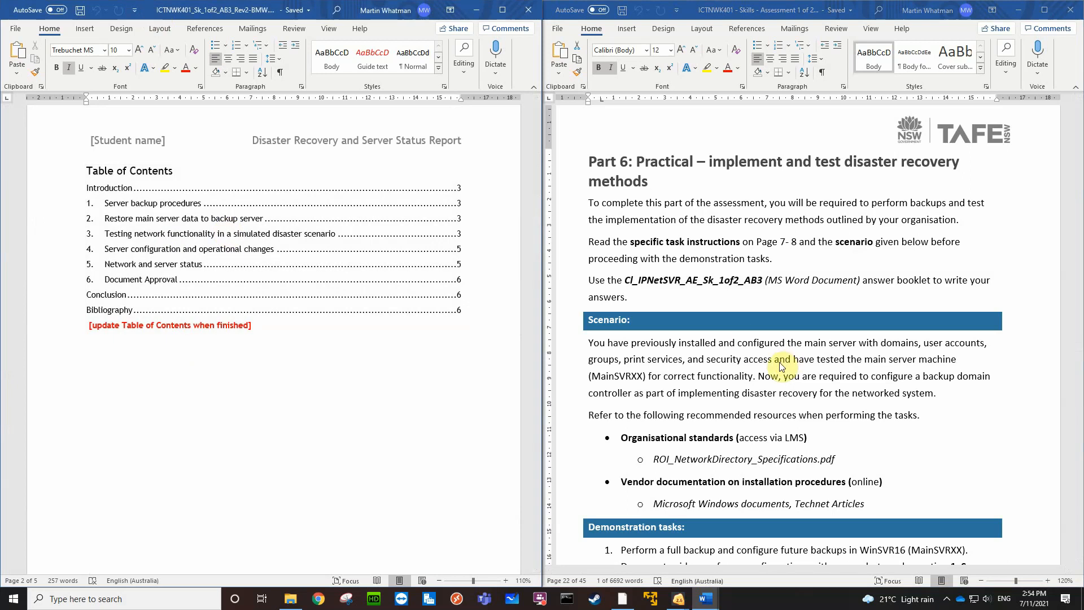
Read through the Part 6 demonstration tasks, highlighting "backup domain controller" in task 2
{"action": "left_click", "coordinate": [830, 419]}
{"action": "scroll", "coordinate": [830, 418], "scroll_direction": "down", "scroll_amount": 7}
{"action": "scroll", "coordinate": [831, 419], "scroll_direction": "down", "scroll_amount": 6}
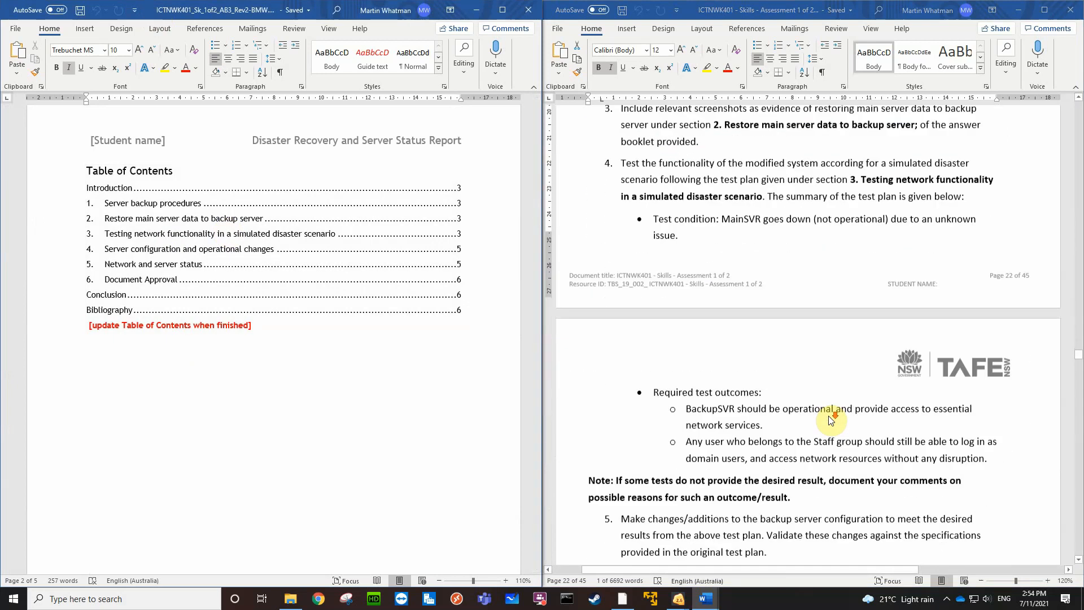
{"action": "scroll", "coordinate": [830, 419], "scroll_direction": "up", "scroll_amount": 4}
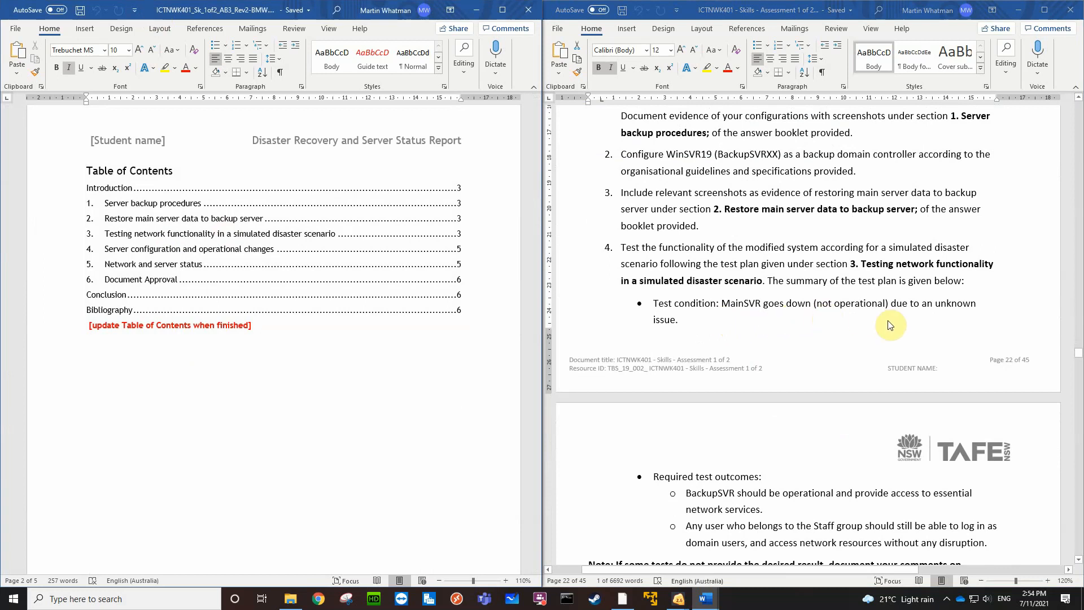
{"action": "scroll", "coordinate": [773, 383], "scroll_direction": "down", "scroll_amount": 3}
{"action": "scroll", "coordinate": [773, 383], "scroll_direction": "down", "scroll_amount": 3}
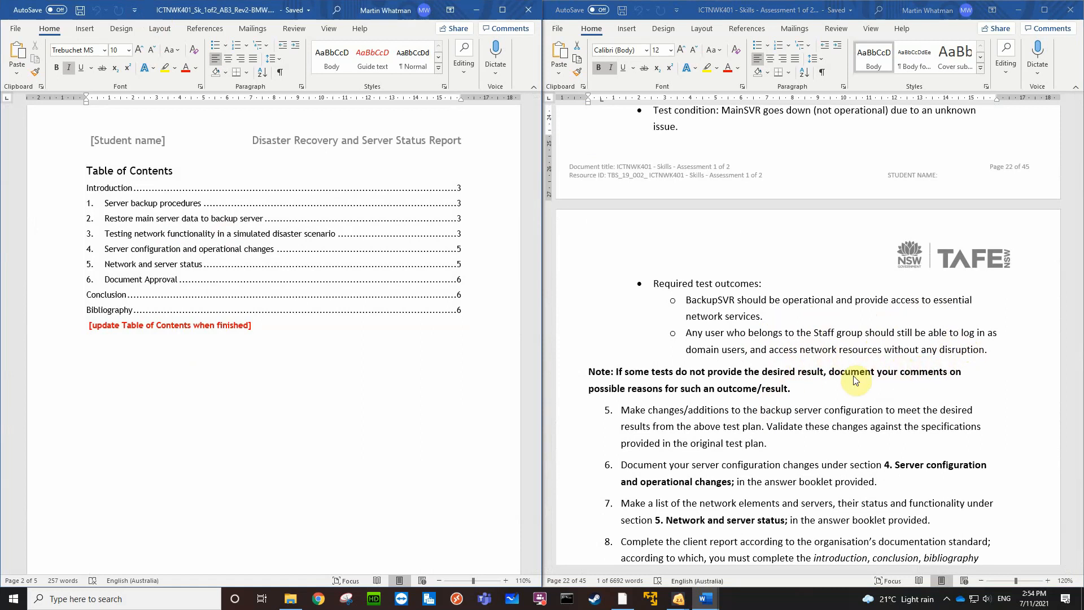
{"action": "scroll", "coordinate": [856, 381], "scroll_direction": "down", "scroll_amount": 1}
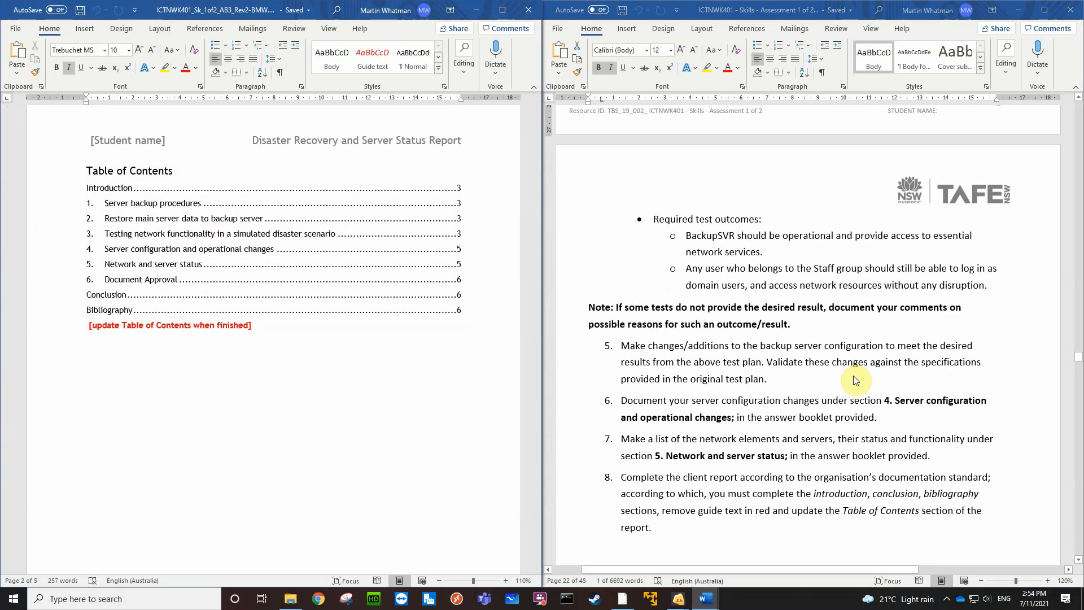
{"action": "scroll", "coordinate": [856, 380], "scroll_direction": "up", "scroll_amount": 6}
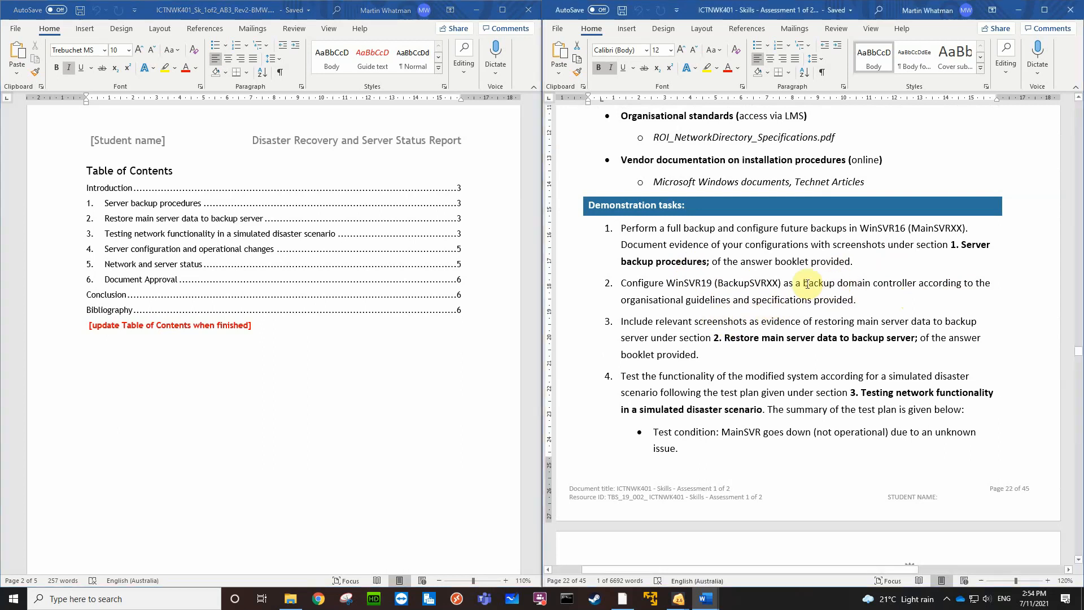
{"action": "left_click_drag", "start_coordinate": [804, 284], "coordinate": [917, 283]}
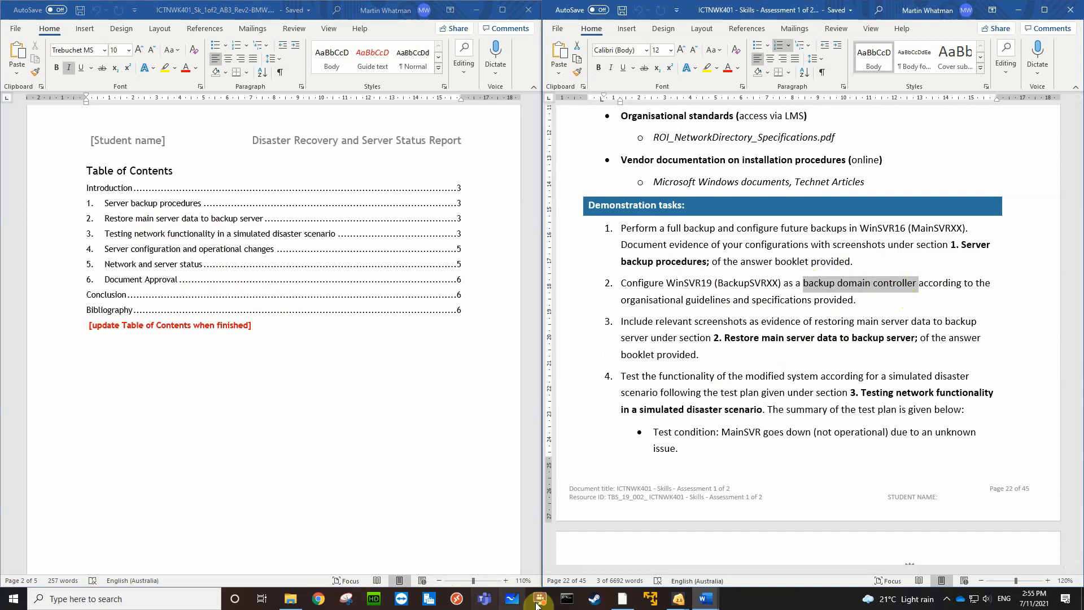
Switch to the MainSVR virtual machine and inspect BMW.local's Domain Controllers and Computers containers in Active Directory Users and Computers
{"action": "left_click", "coordinate": [688, 604]}
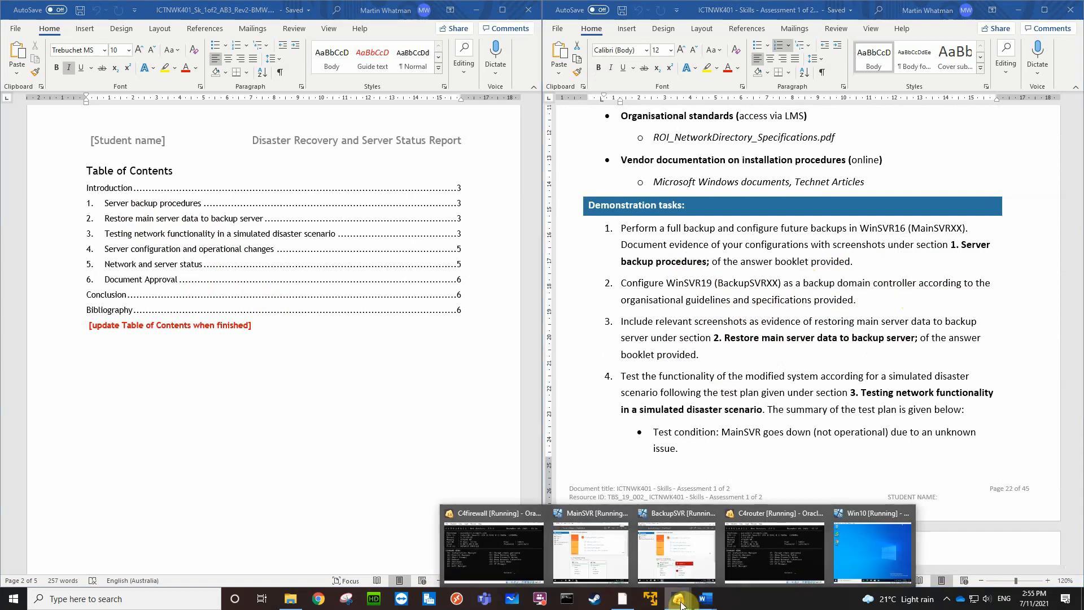
{"action": "left_click", "coordinate": [604, 562]}
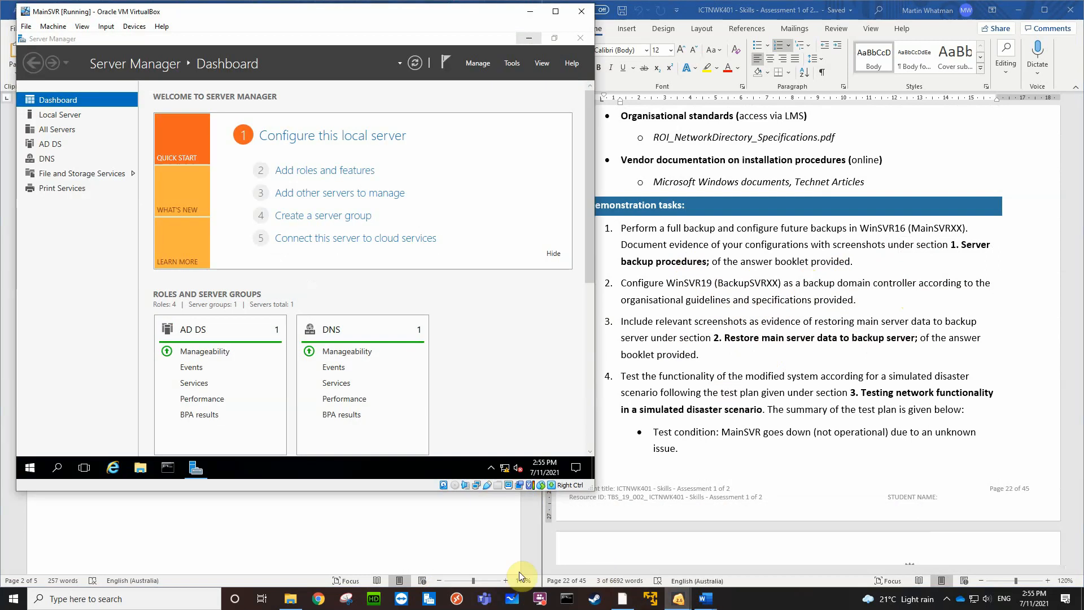
{"action": "left_click", "coordinate": [513, 61]}
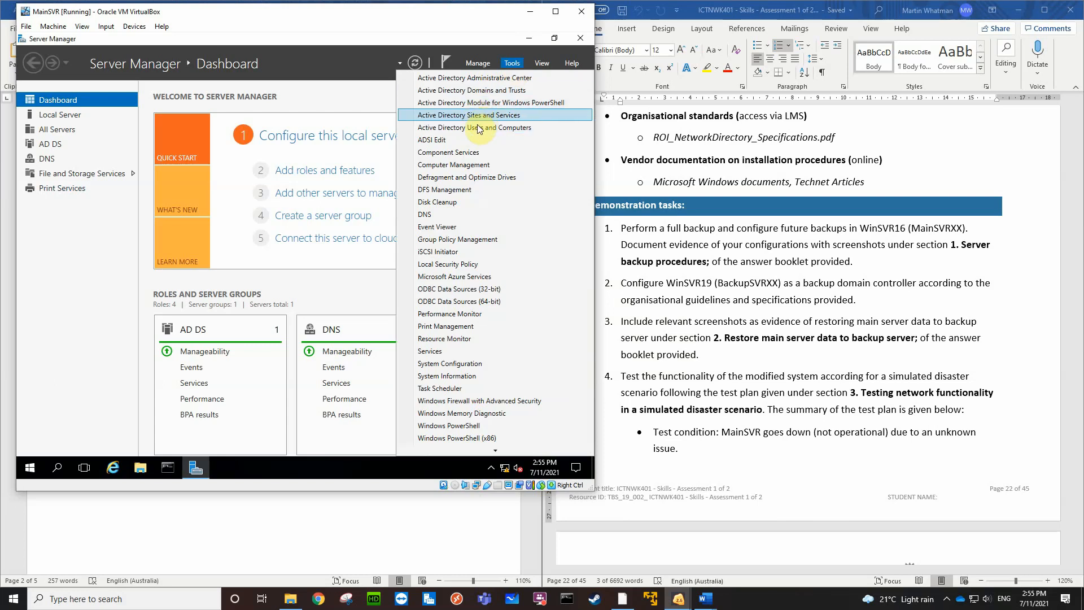
{"action": "left_click", "coordinate": [476, 128]}
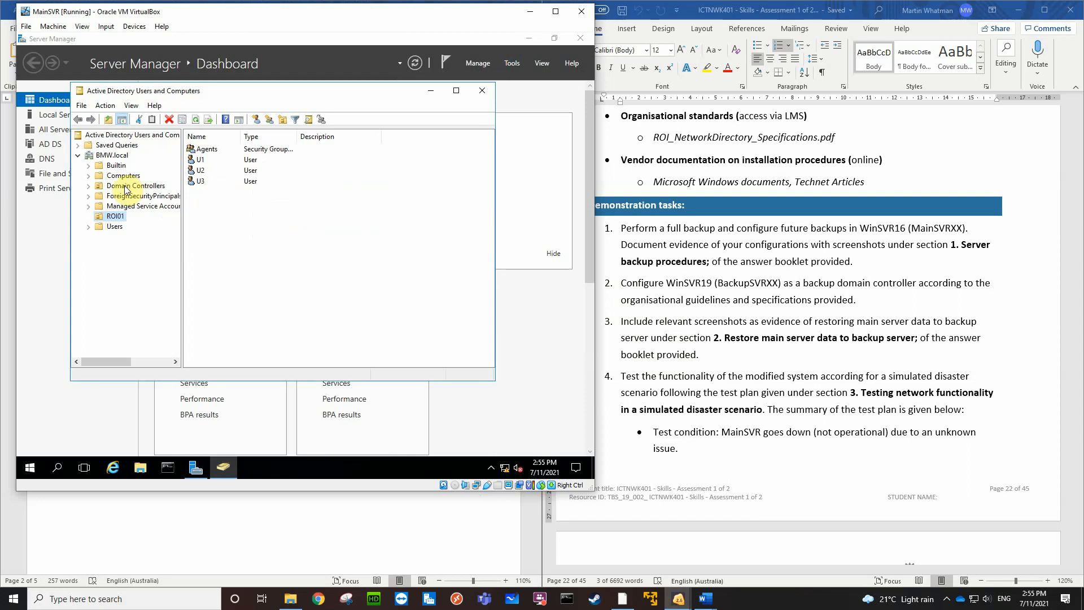
{"action": "left_click", "coordinate": [125, 186]}
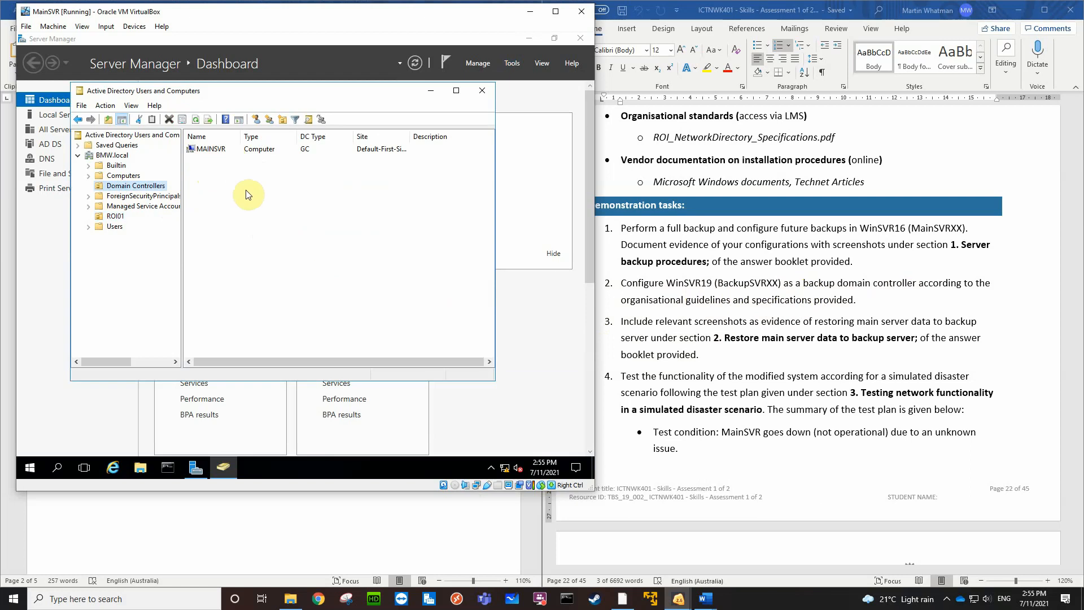
{"action": "left_click", "coordinate": [124, 175]}
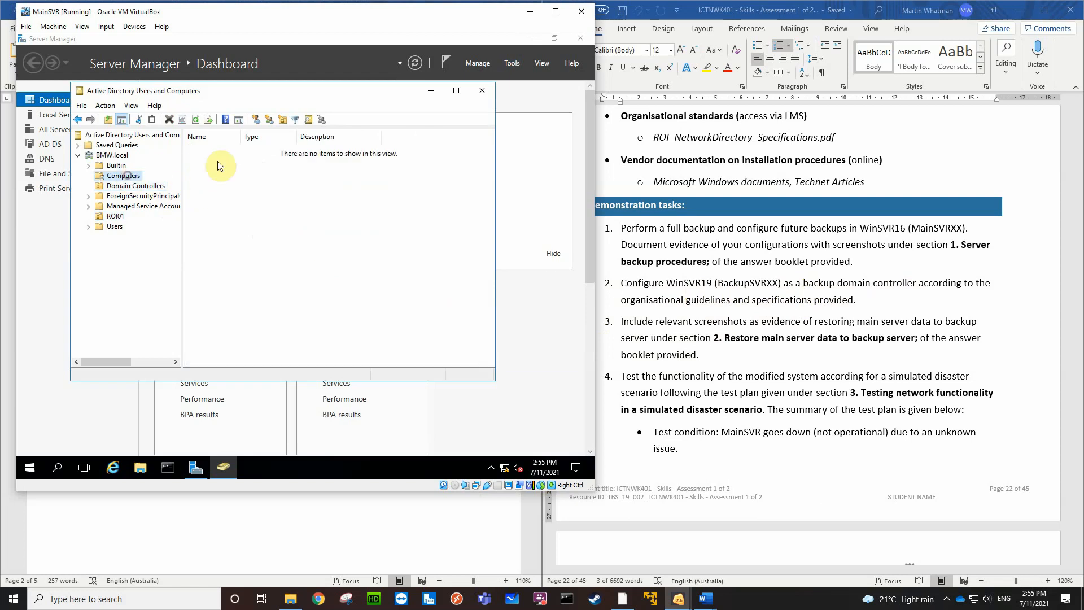
{"action": "left_click", "coordinate": [224, 152]}
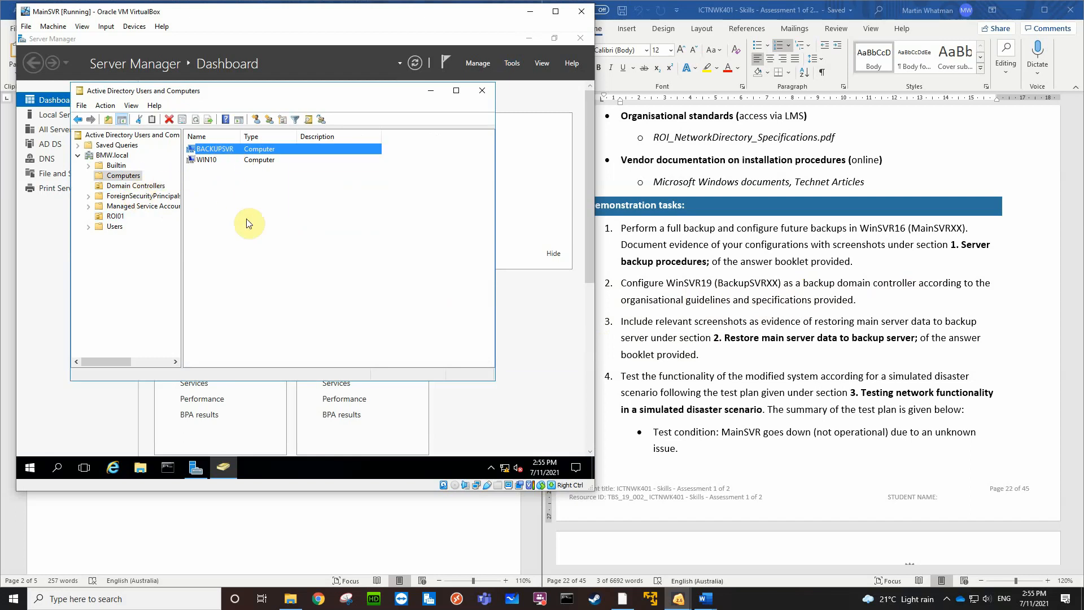
Switch to the BackupSVR virtual machine and start adding roles and features with BackupSVR.BMW.local as the destination server
{"action": "left_click", "coordinate": [680, 599]}
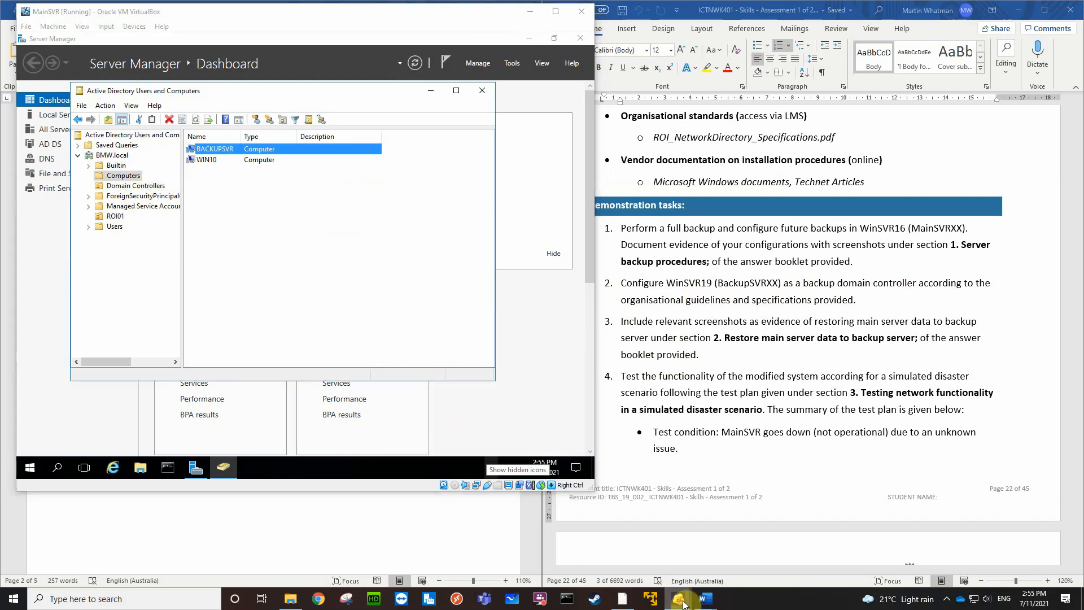
{"action": "left_click", "coordinate": [687, 561]}
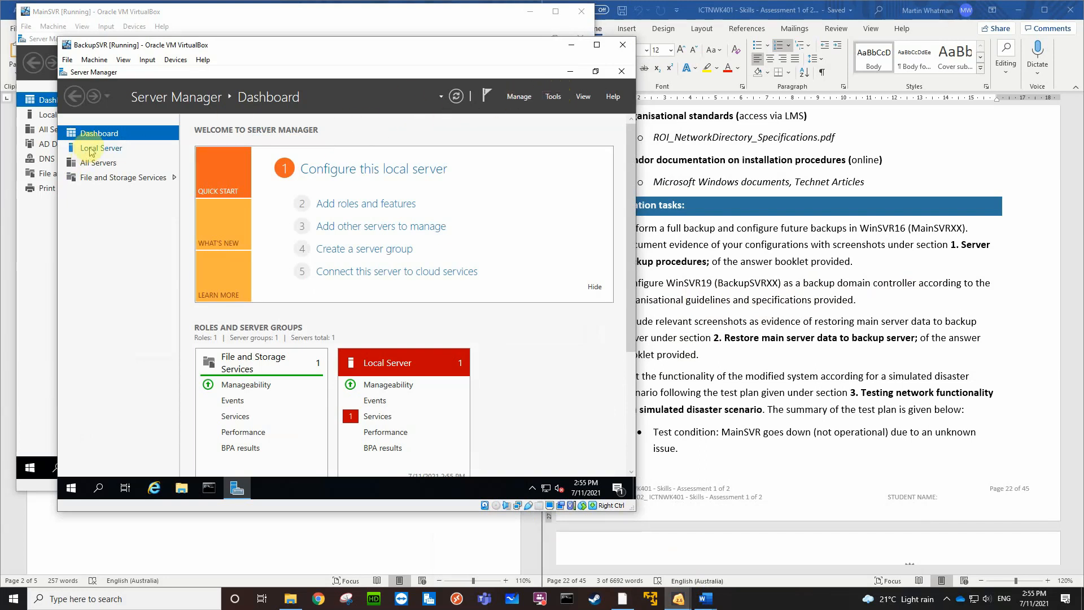
{"action": "left_click", "coordinate": [343, 204]}
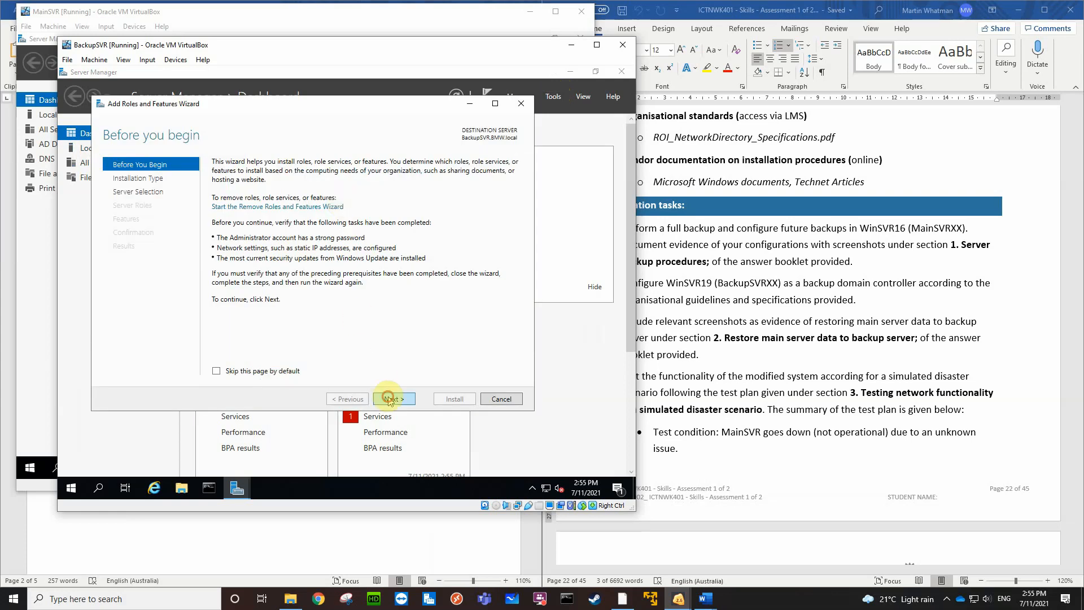
{"action": "left_click", "coordinate": [390, 399]}
{"action": "left_click", "coordinate": [398, 400]}
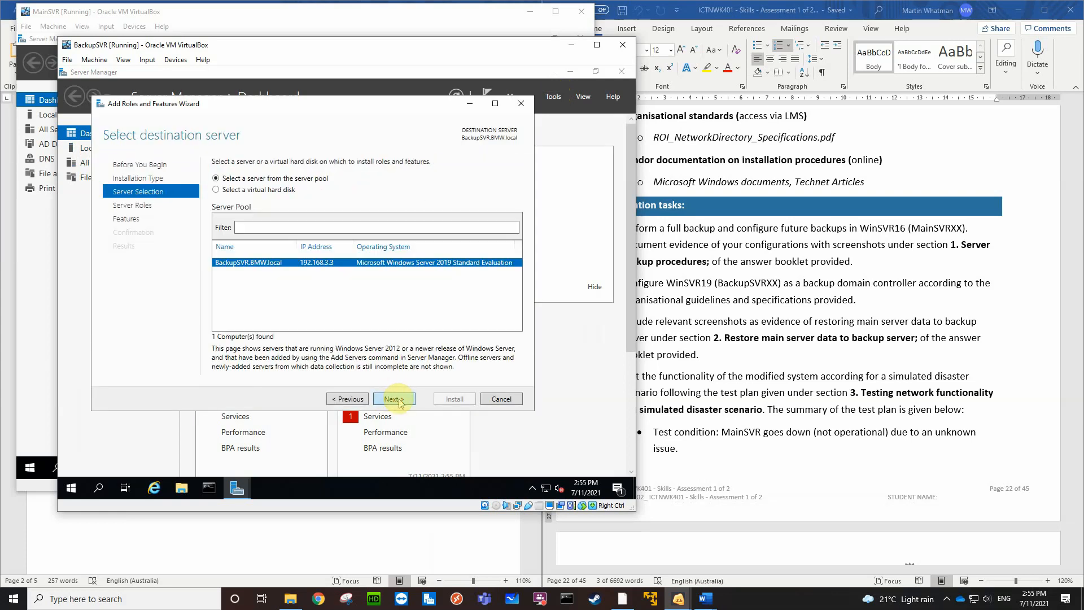
{"action": "left_click", "coordinate": [398, 400]}
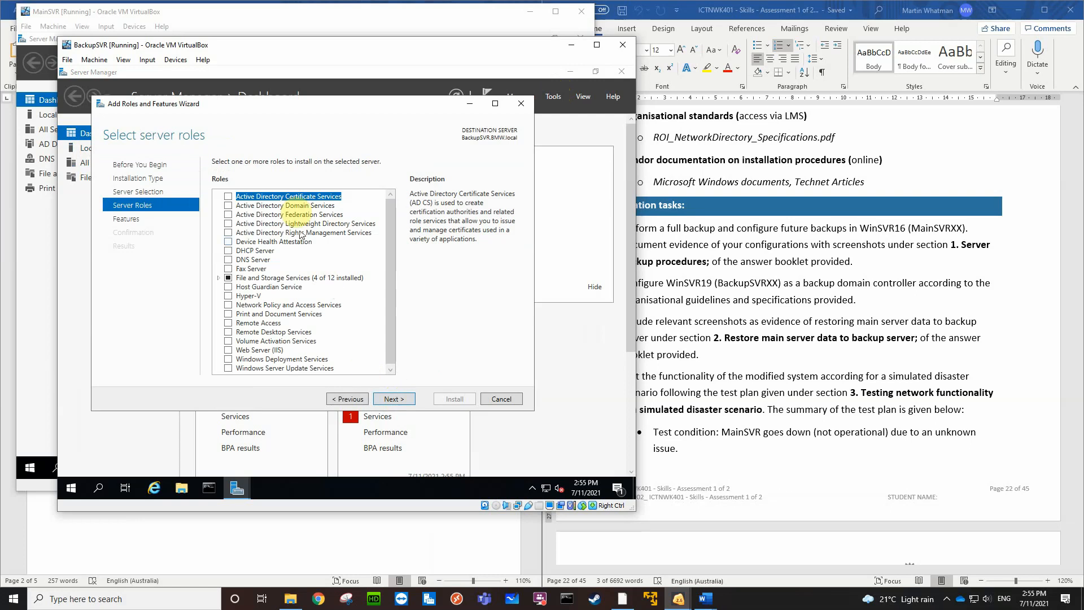
Install the Active Directory Domain Services role with its required features and management tools, closing the wizard once installation finishes
{"action": "left_click", "coordinate": [229, 207]}
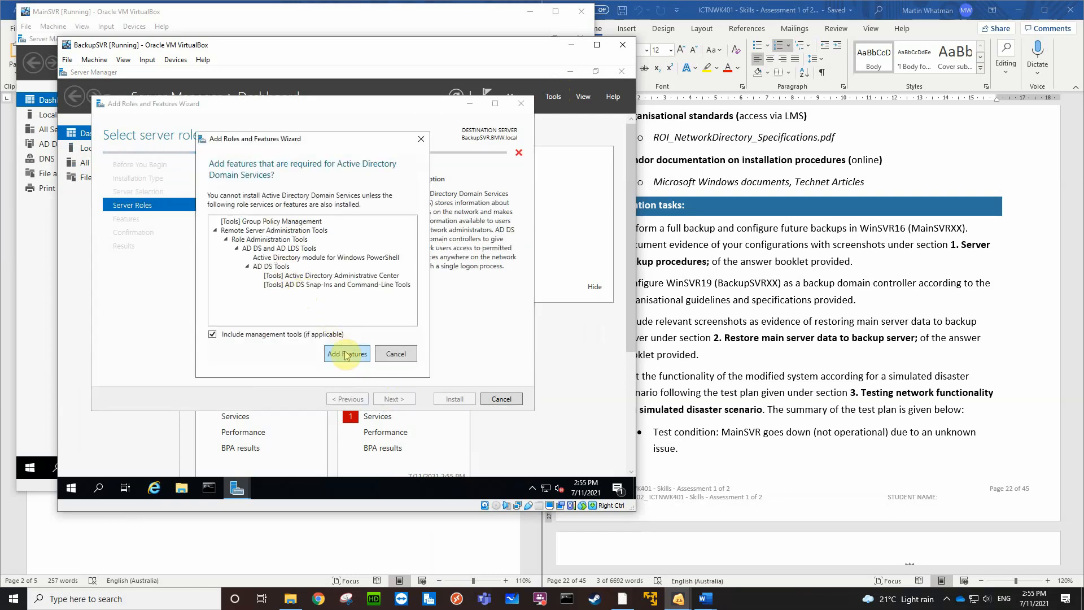
{"action": "left_click", "coordinate": [347, 357]}
{"action": "left_click", "coordinate": [398, 400]}
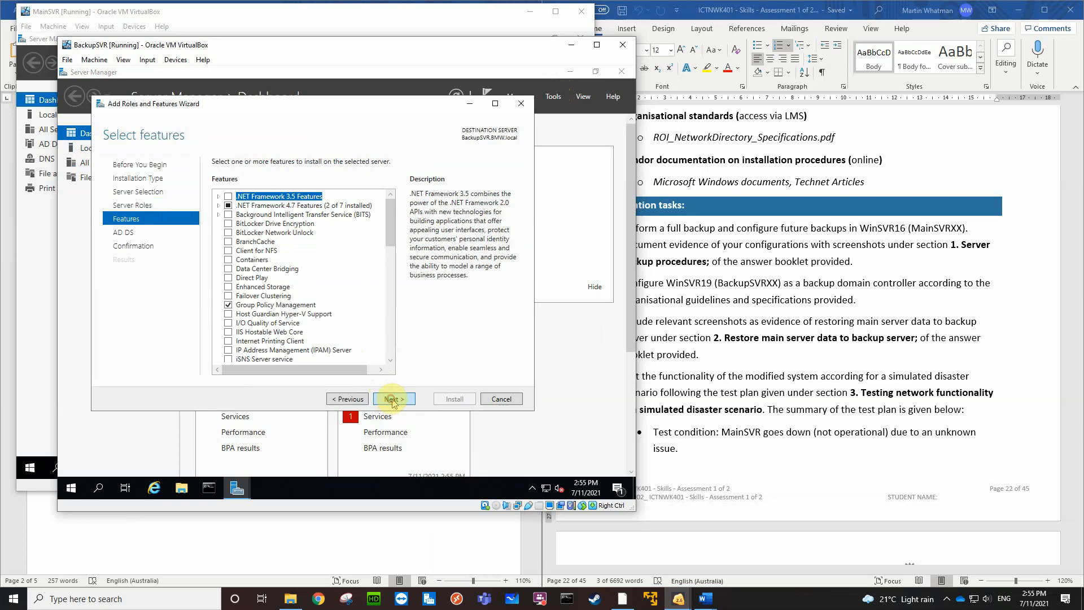
{"action": "left_click", "coordinate": [393, 400]}
{"action": "left_click", "coordinate": [393, 400]}
{"action": "left_click", "coordinate": [456, 399]}
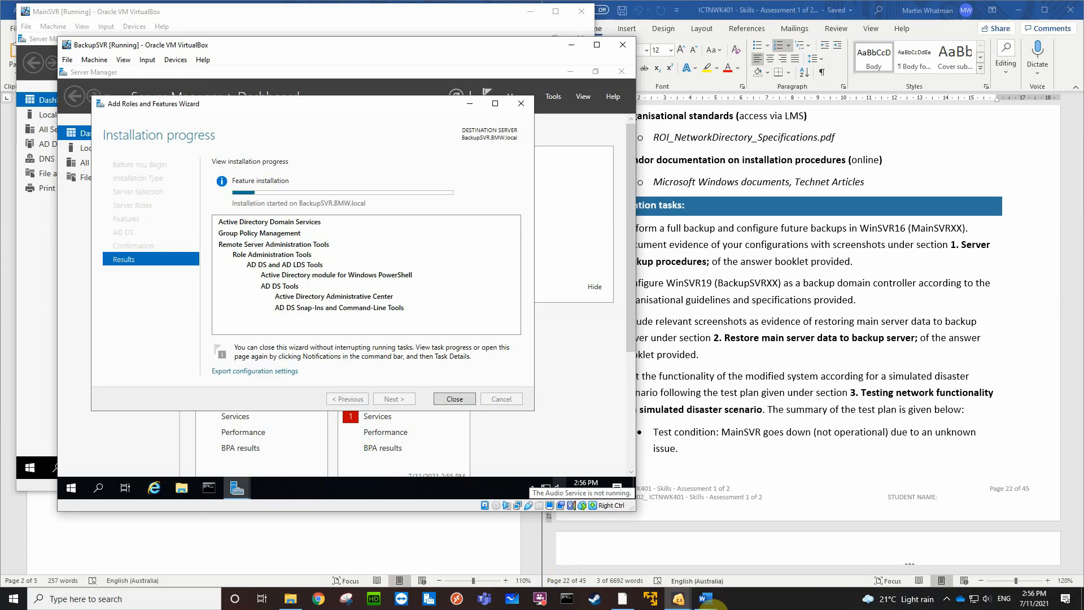
{"action": "left_click", "coordinate": [948, 600]}
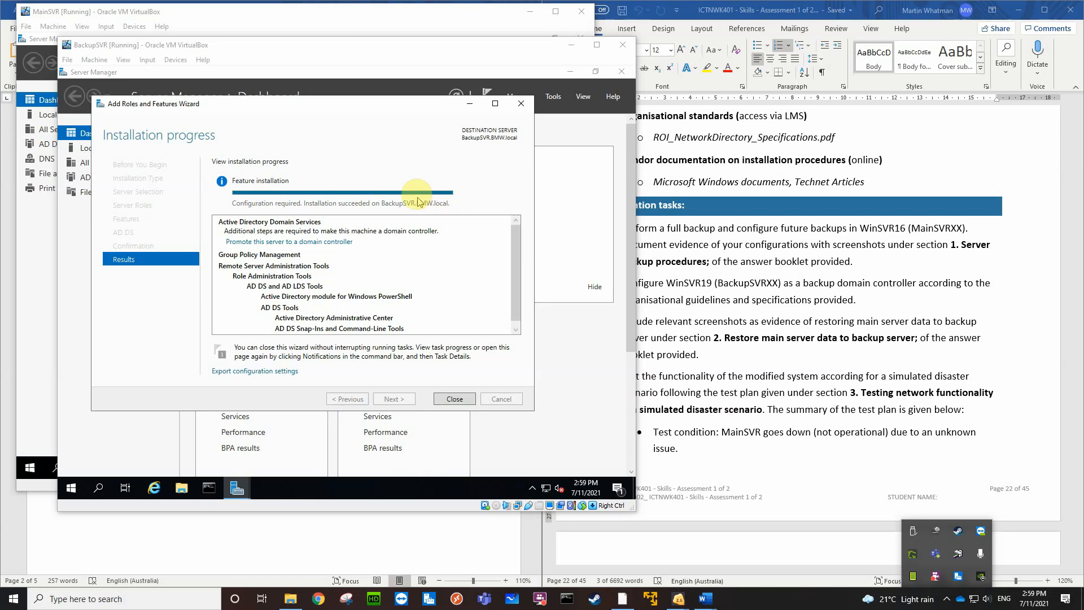
{"action": "left_click", "coordinate": [455, 399]}
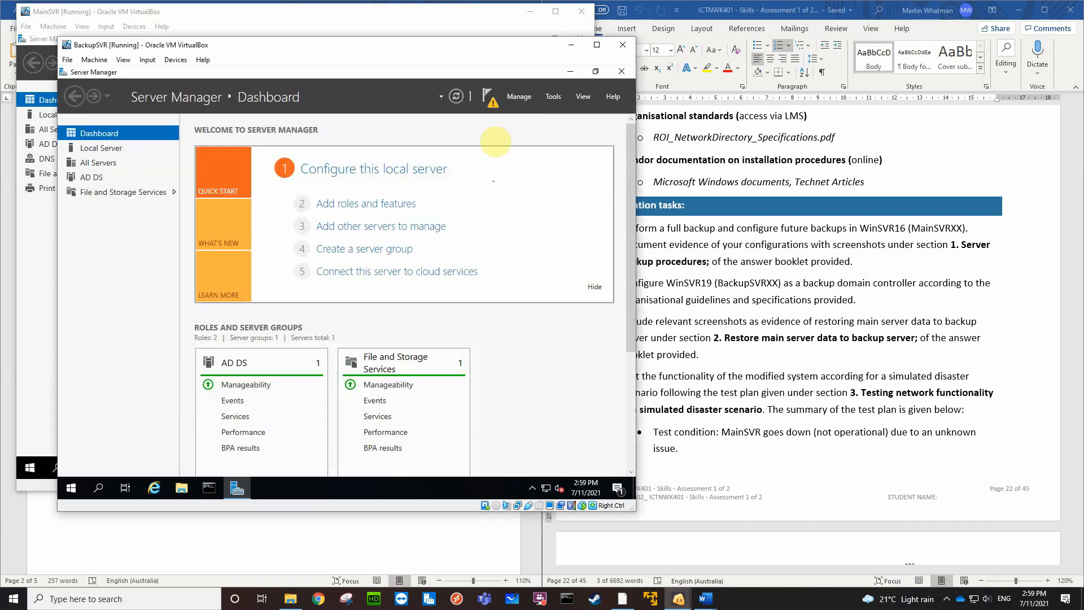
Start promoting BackupSVR to a domain controller, keeping the option to add it to the existing BMW.local domain
{"action": "left_click", "coordinate": [491, 105]}
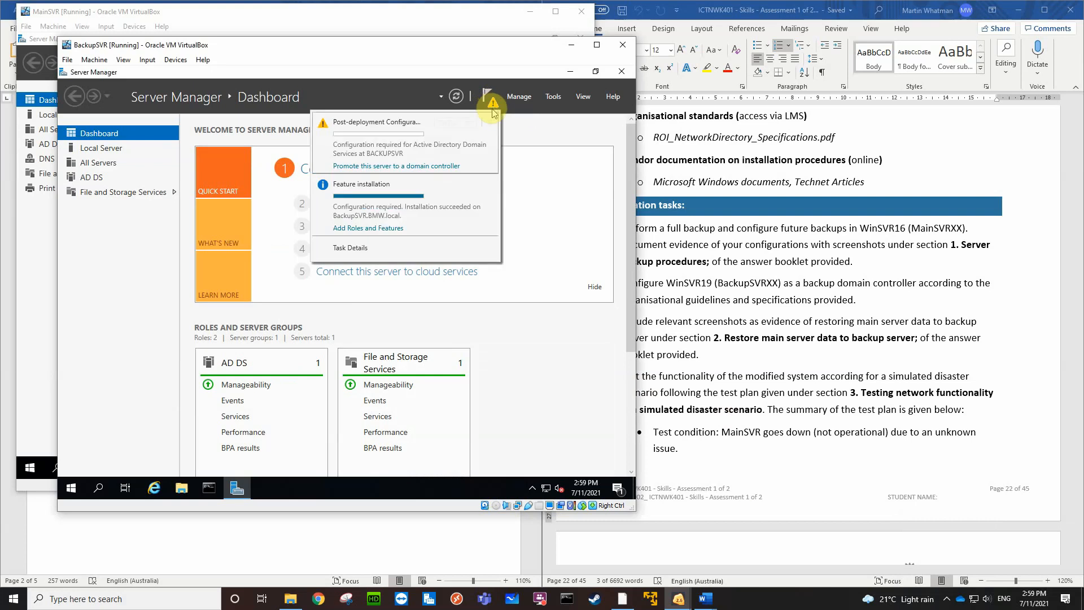
{"action": "left_click", "coordinate": [390, 167]}
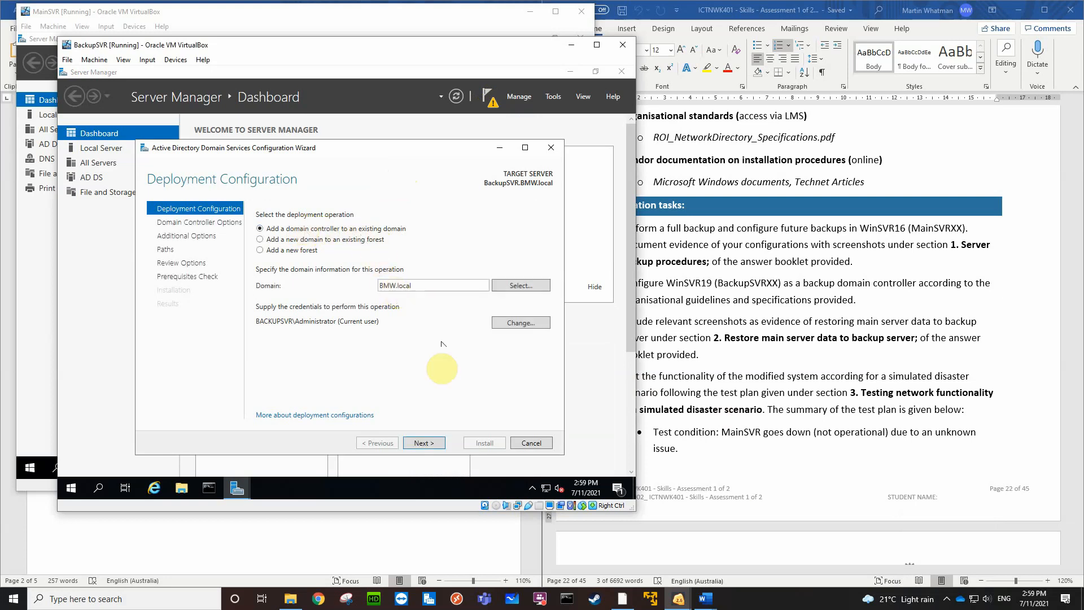
{"action": "left_click", "coordinate": [423, 444]}
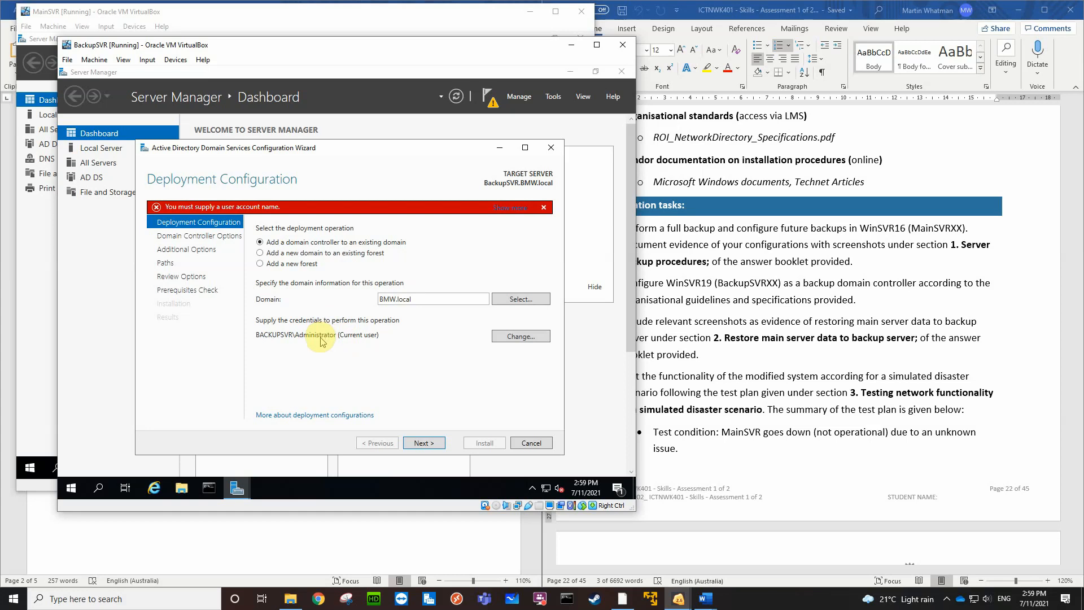
Supply bmw\Administrator and the account password as the deployment credentials, and continue to the domain controller options
{"action": "left_click", "coordinate": [503, 338]}
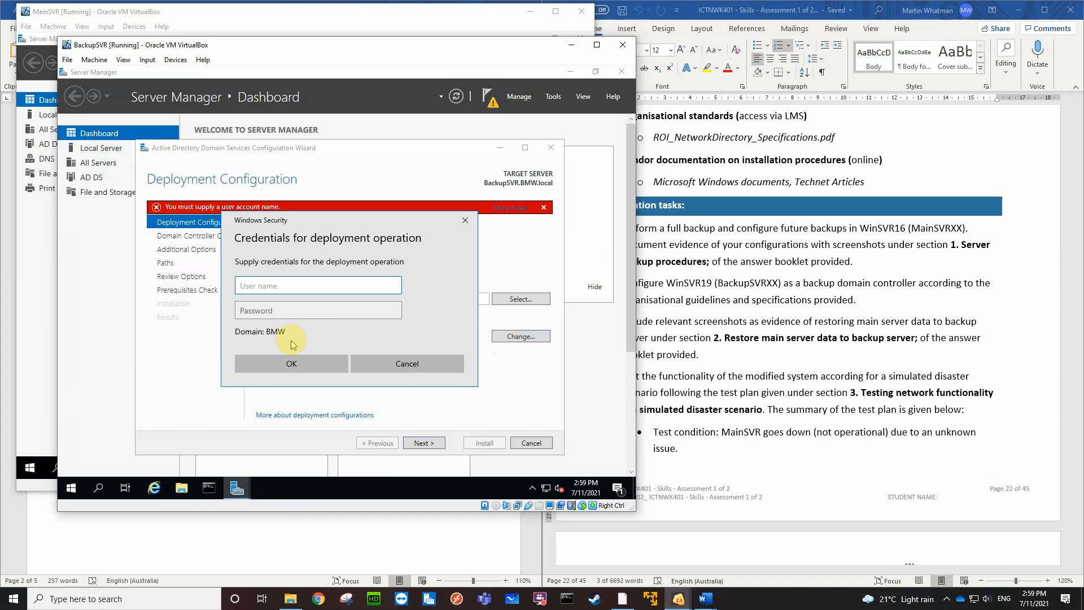
{"action": "type", "text": "bmw\\Administrator"}
{"action": "key", "text": "Tab"}
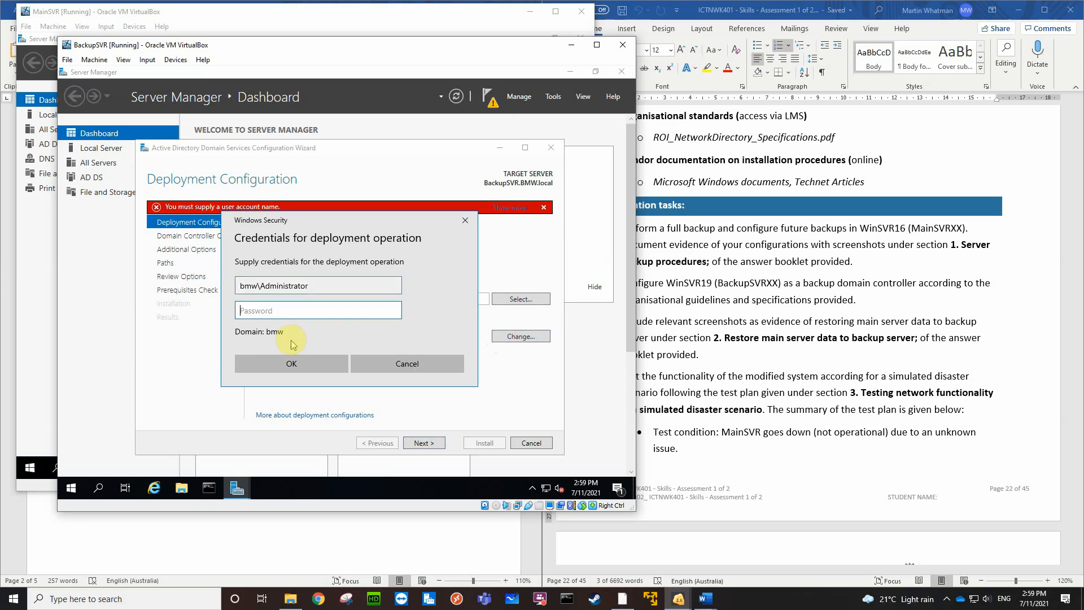
{"action": "type", "text": "*********"}
{"action": "left_click", "coordinate": [292, 366]}
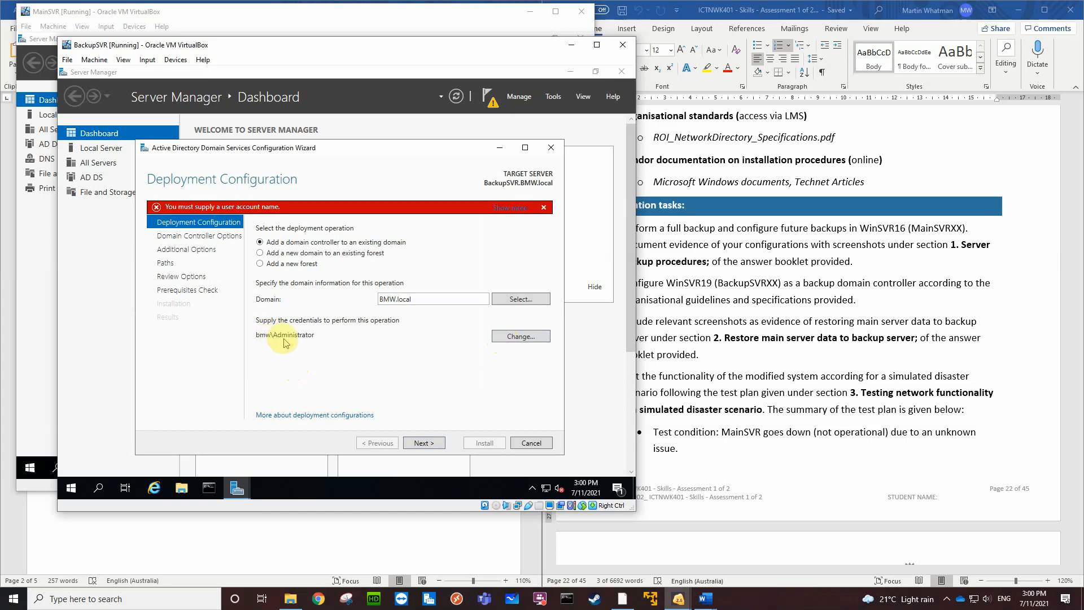
{"action": "left_click", "coordinate": [418, 444]}
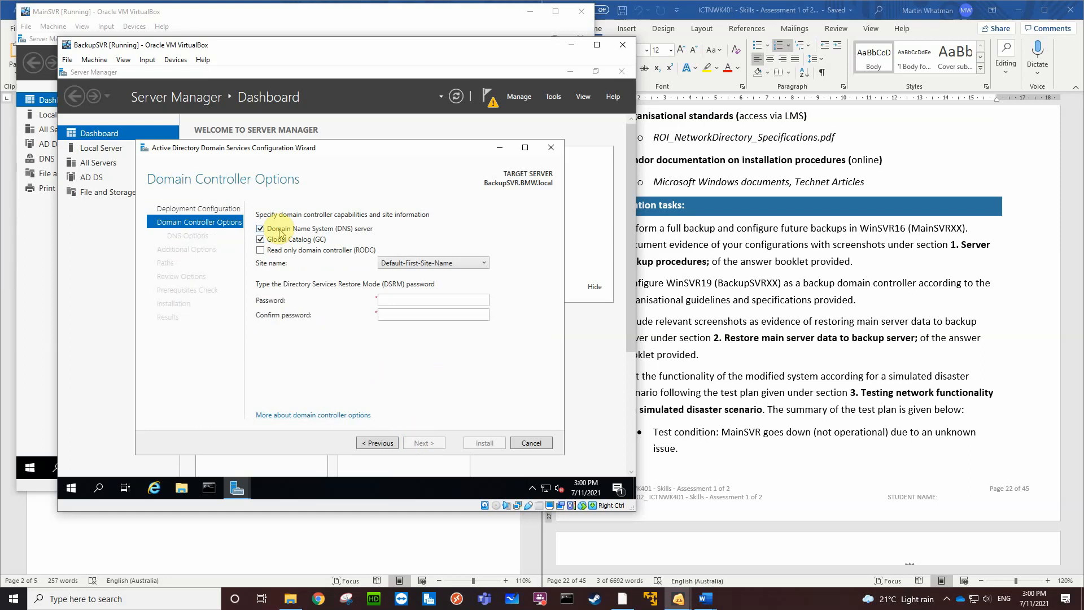
Enter and confirm the Directory Services Restore Mode (DSRM) password, keeping DNS server and Global Catalog enabled
{"action": "left_click", "coordinate": [410, 301]}
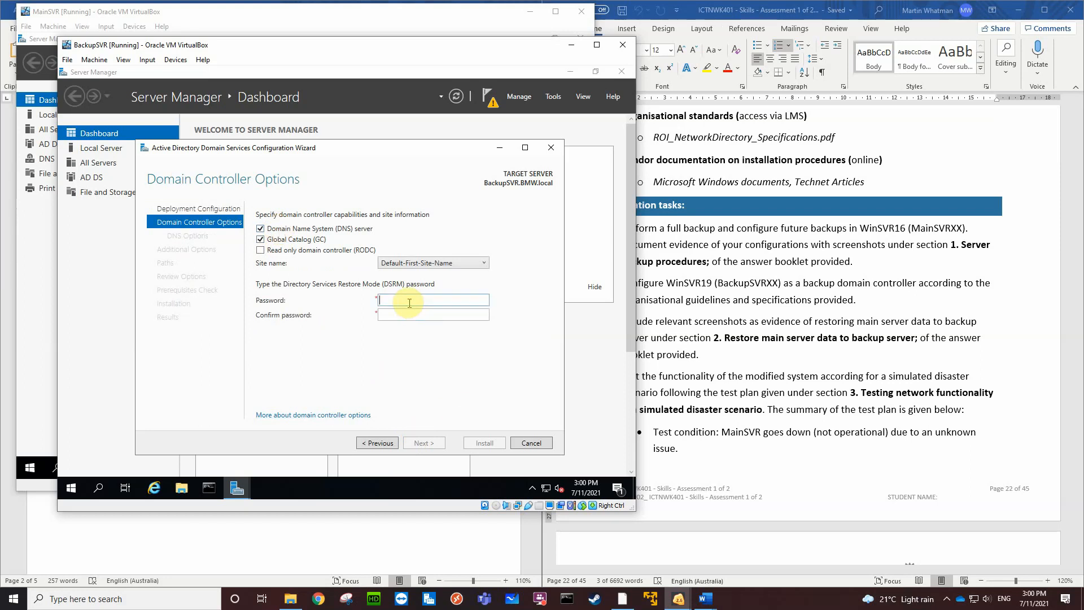
{"action": "type", "text": "Pa$$w0rd1"}
{"action": "key", "text": "Tab"}
{"action": "type", "text": "Pa$$w0rd1"}
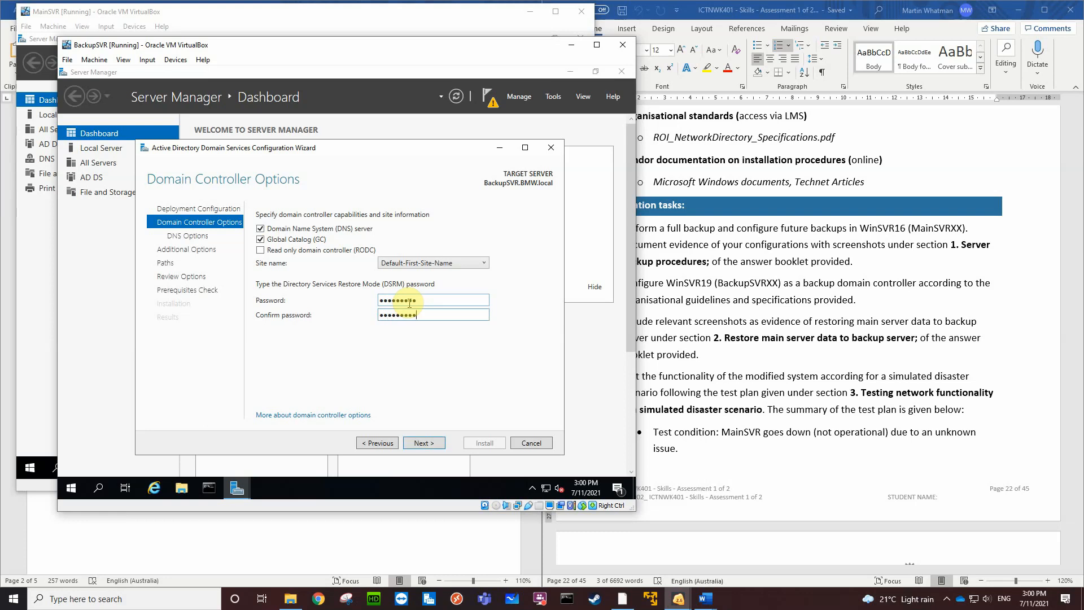
Try to continue past the domain controller options with the entered DSRM password and read the full validation message
{"action": "left_click", "coordinate": [424, 443]}
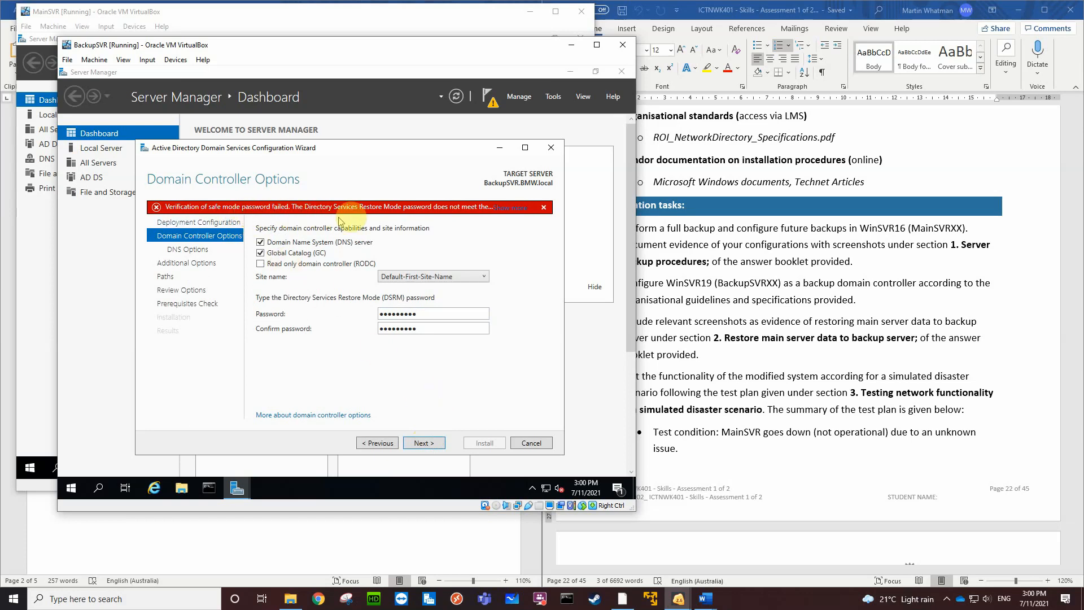
{"action": "left_click", "coordinate": [513, 209]}
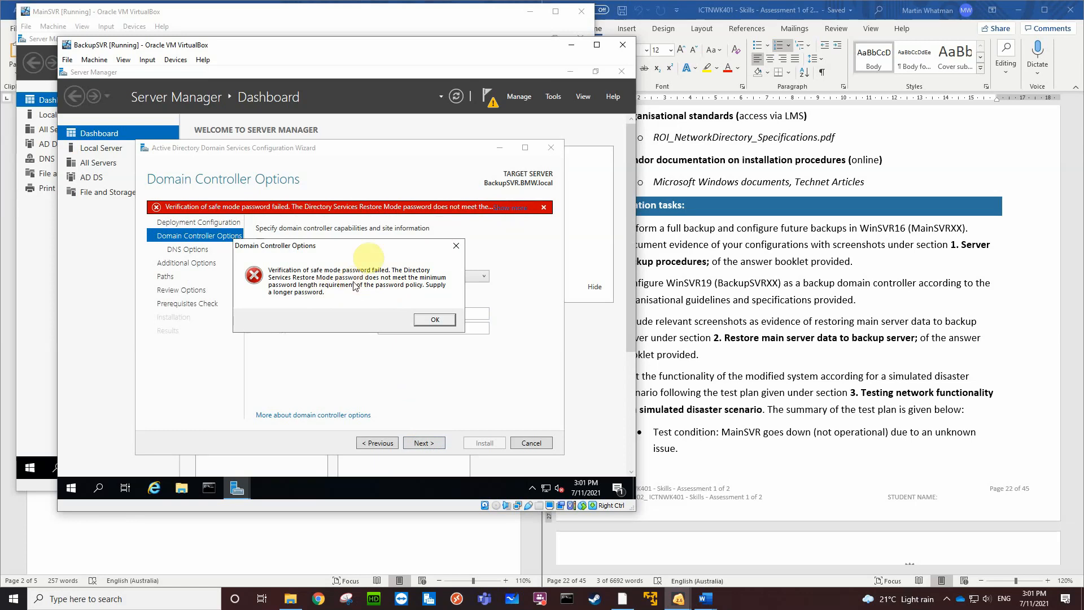
{"action": "left_click", "coordinate": [435, 320]}
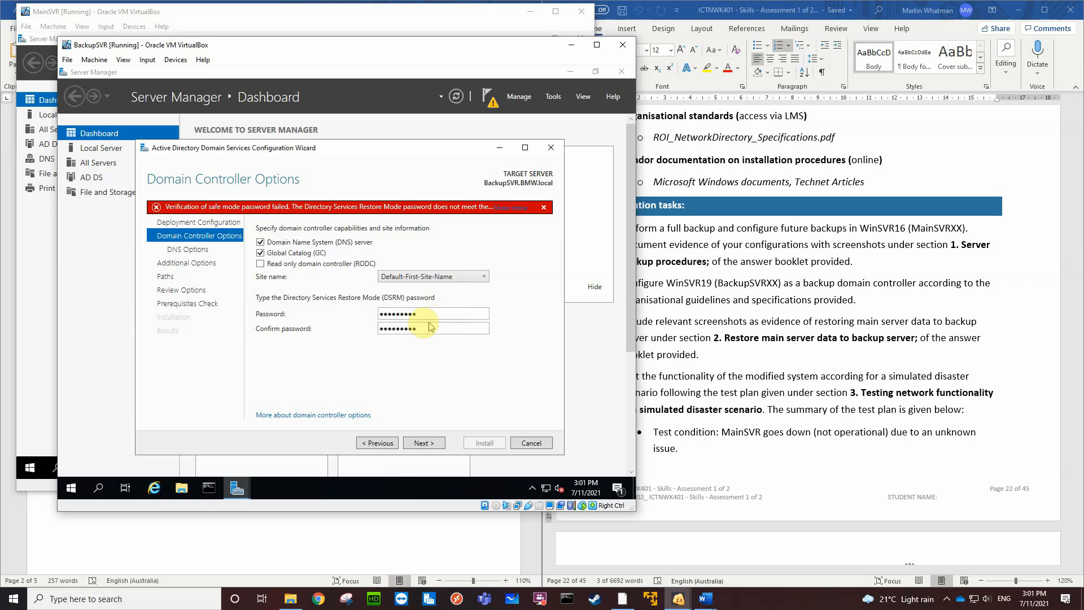
Replace the Directory Services Restore Mode (DSRM) password with a longer one, confirm it, and continue to the DNS options
{"action": "left_click_drag", "start_coordinate": [429, 314], "coordinate": [364, 316]}
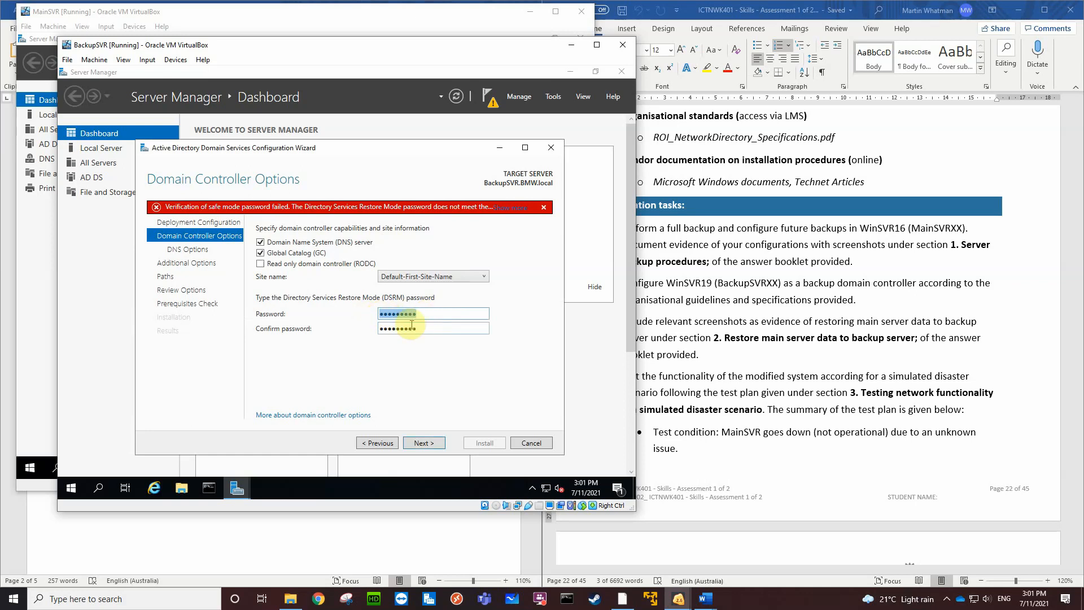
{"action": "type", "text": "Pa•••••"}
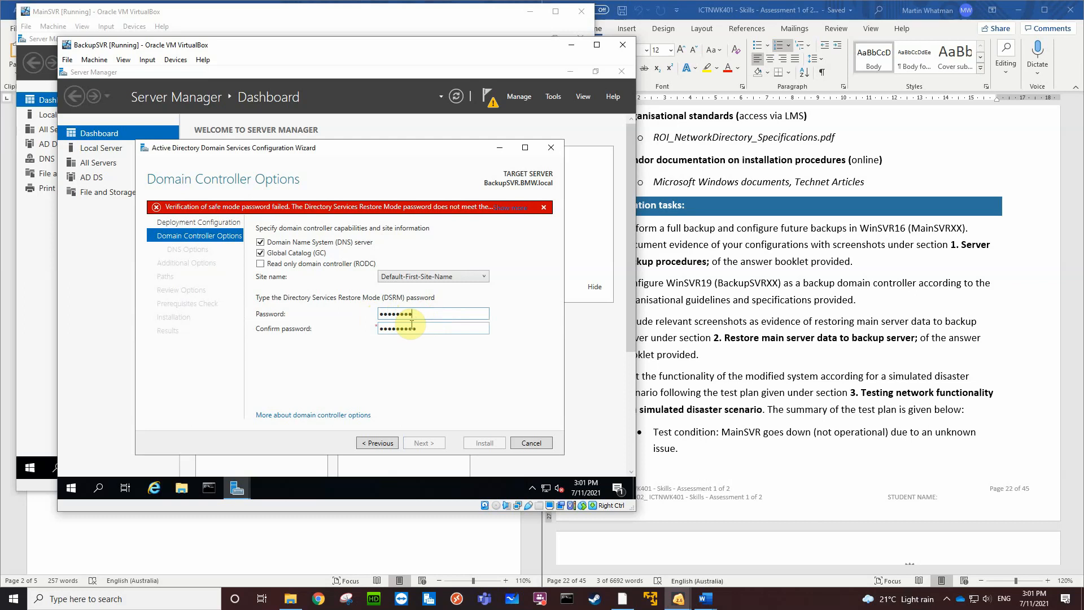
{"action": "type", "text": "••"}
{"action": "left_click", "coordinate": [423, 331]}
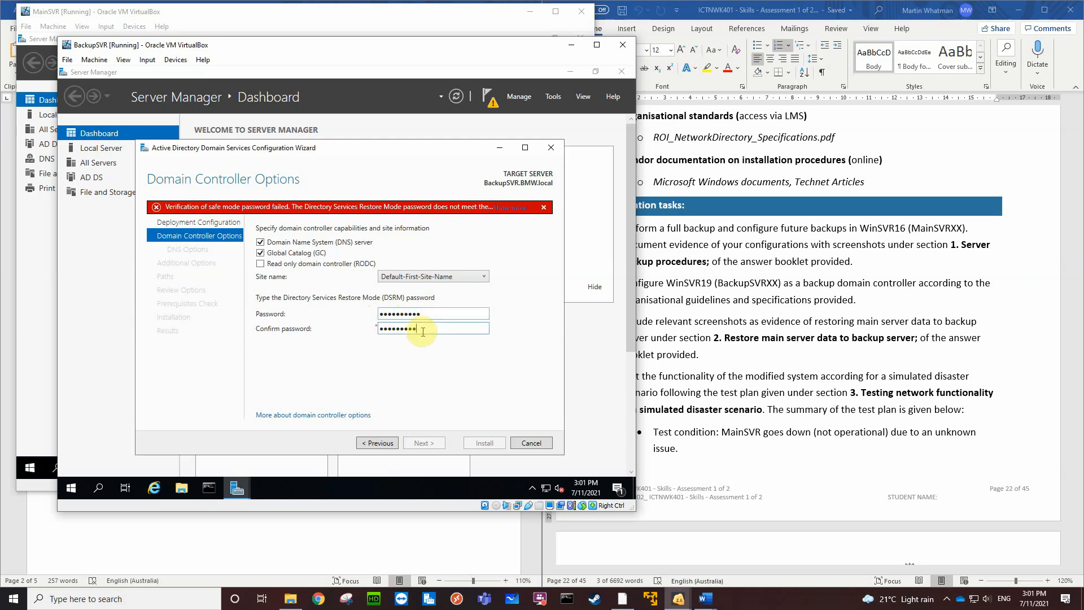
{"action": "type", "text": "•"}
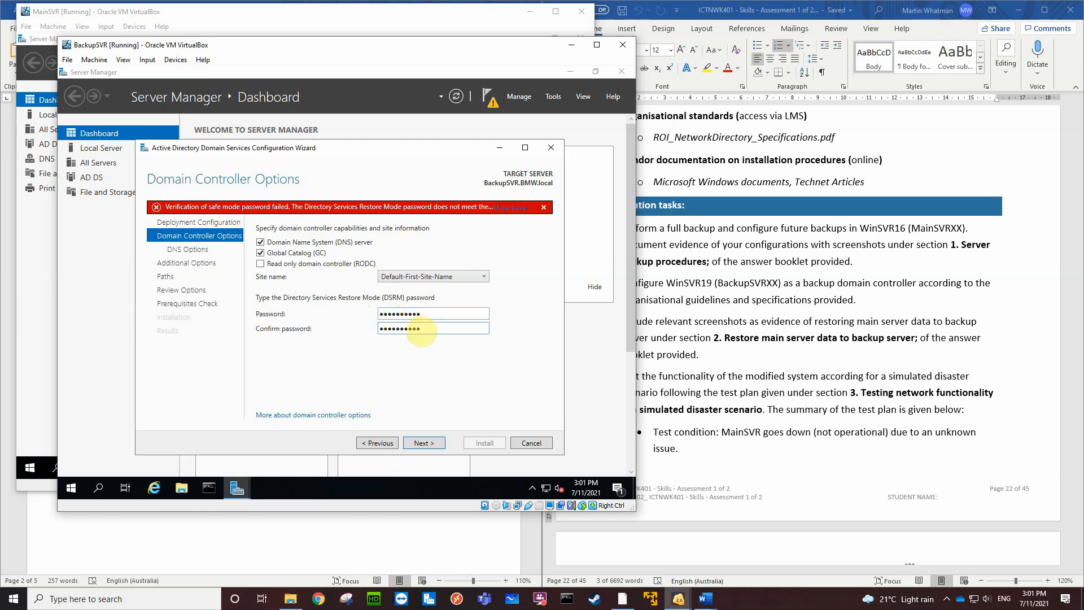
{"action": "left_click", "coordinate": [424, 444]}
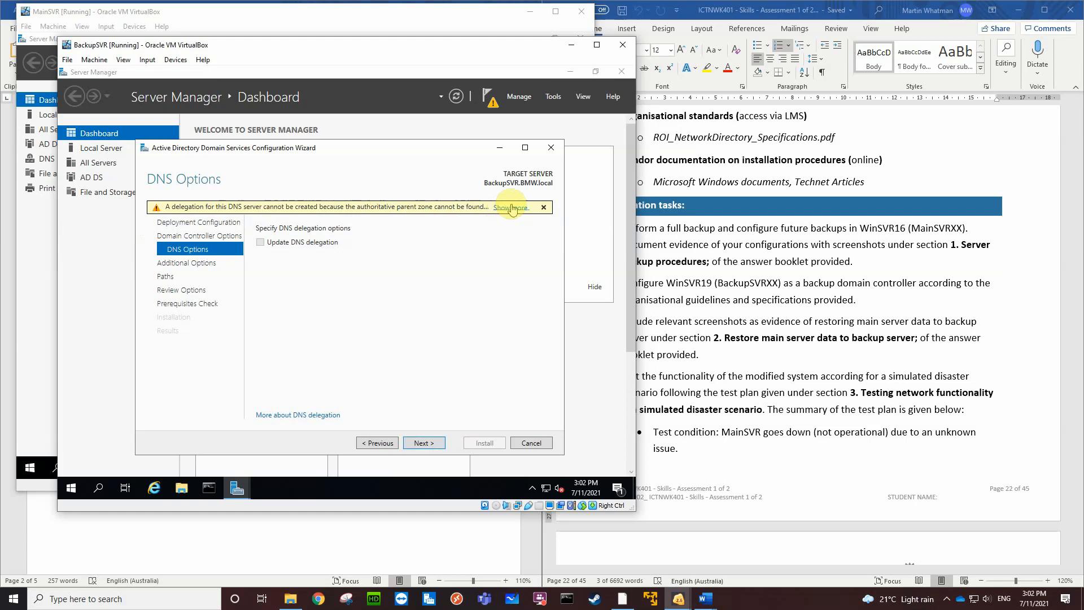
Keep the default DNS options, replication from any domain controller, and default AD DS paths, continuing through preparation to the options review
{"action": "left_click", "coordinate": [424, 443]}
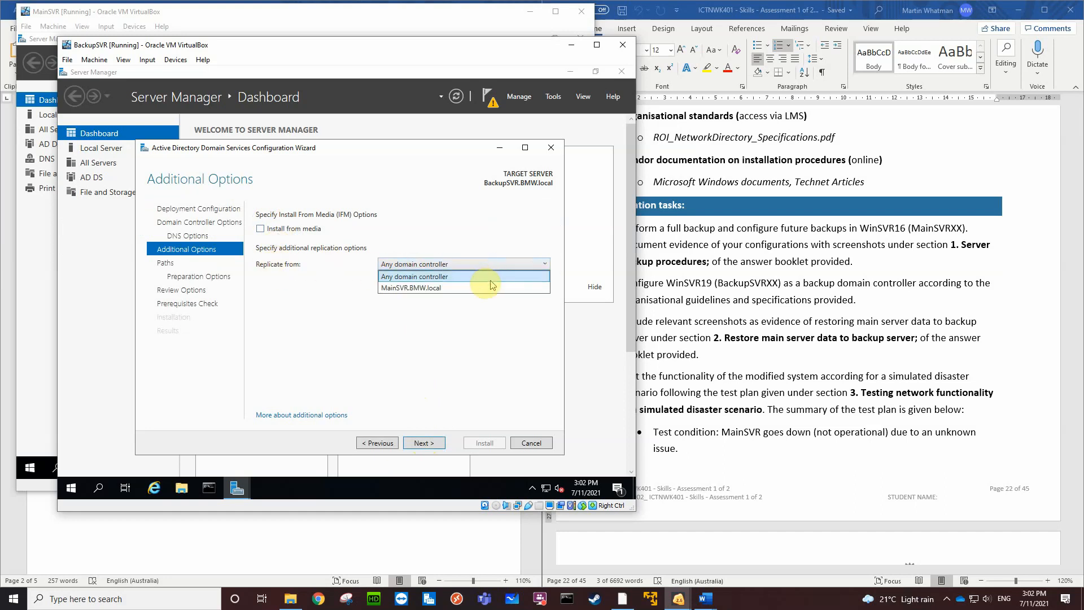
{"action": "left_click", "coordinate": [544, 264]}
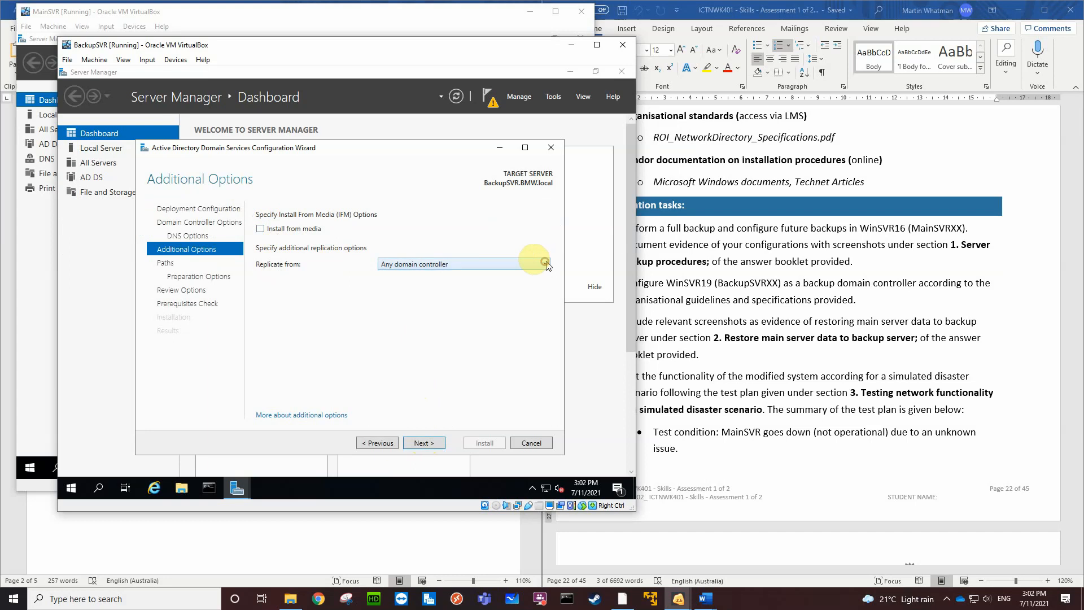
{"action": "left_click", "coordinate": [425, 445]}
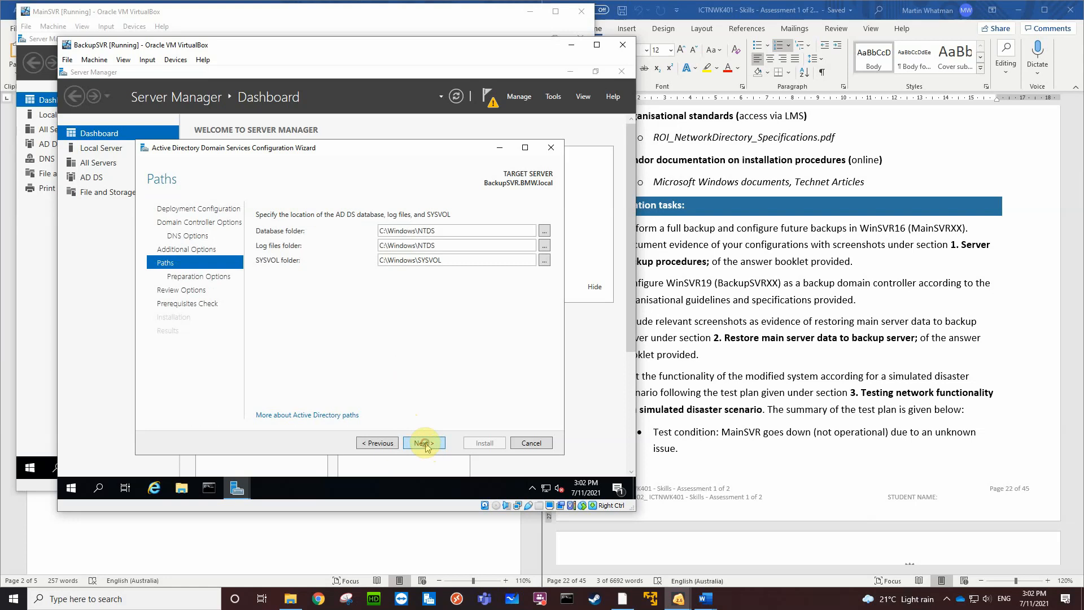
{"action": "left_click", "coordinate": [425, 444]}
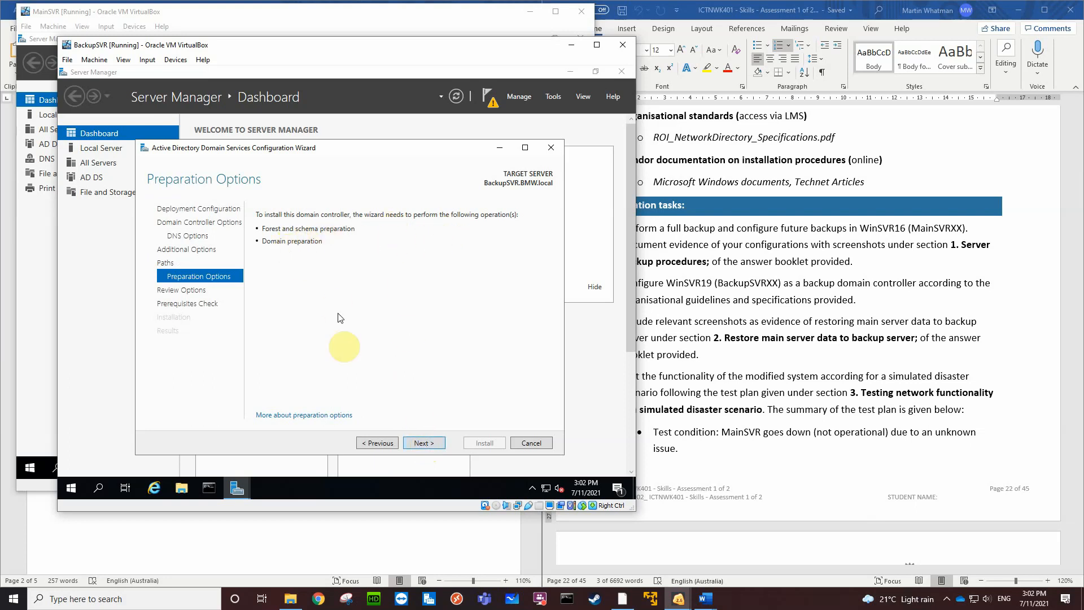
{"action": "left_click", "coordinate": [421, 444]}
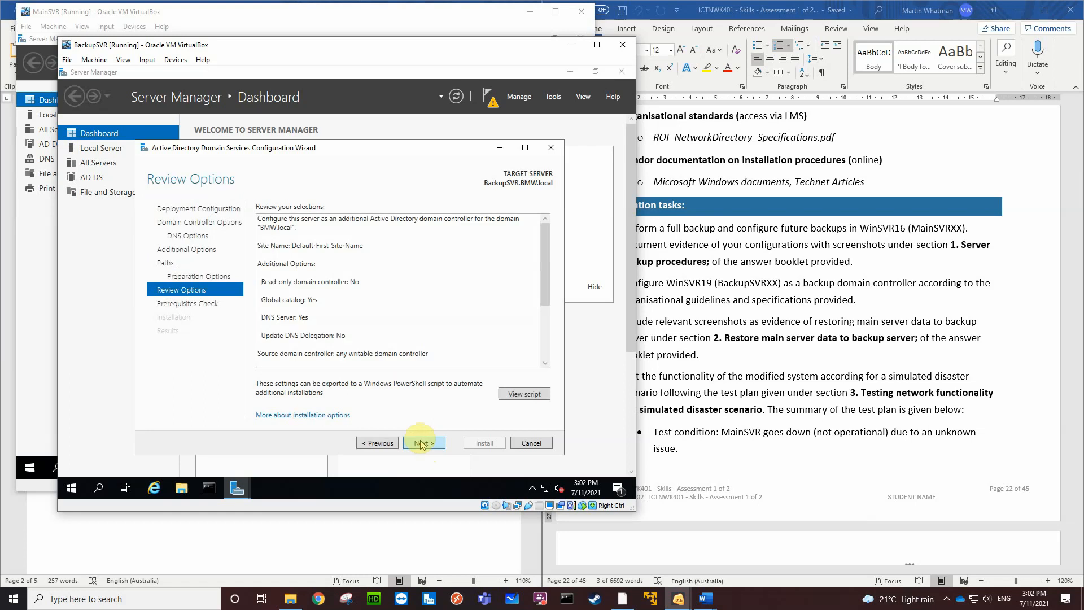
Run the prerequisites check, review its results, and install the domain controller configuration on BackupSVR
{"action": "left_click", "coordinate": [417, 444]}
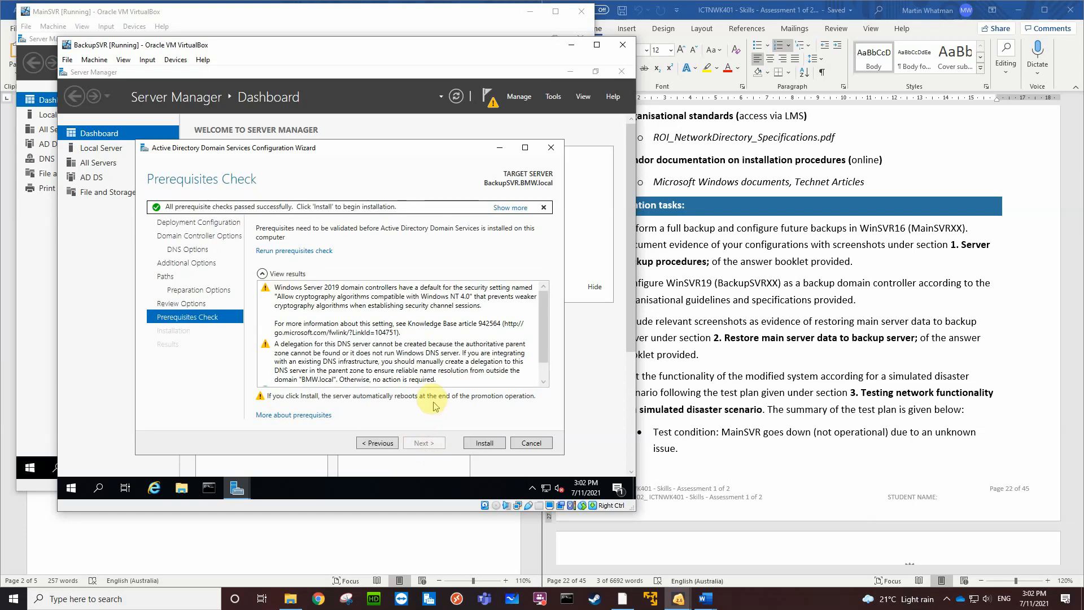
{"action": "scroll", "coordinate": [441, 339], "scroll_direction": "down", "scroll_amount": 1}
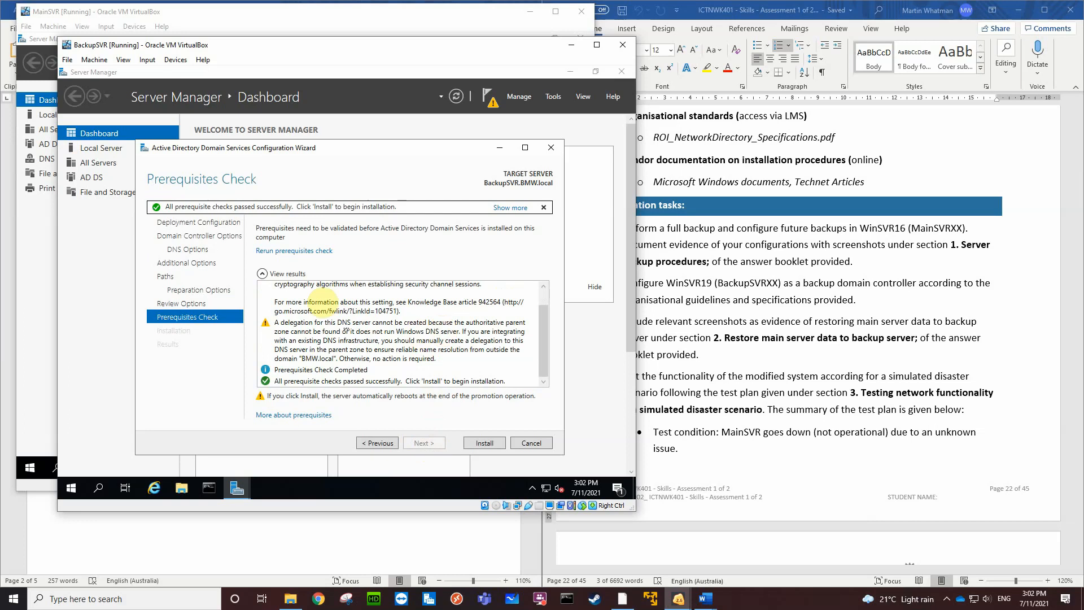
{"action": "left_click", "coordinate": [490, 443]}
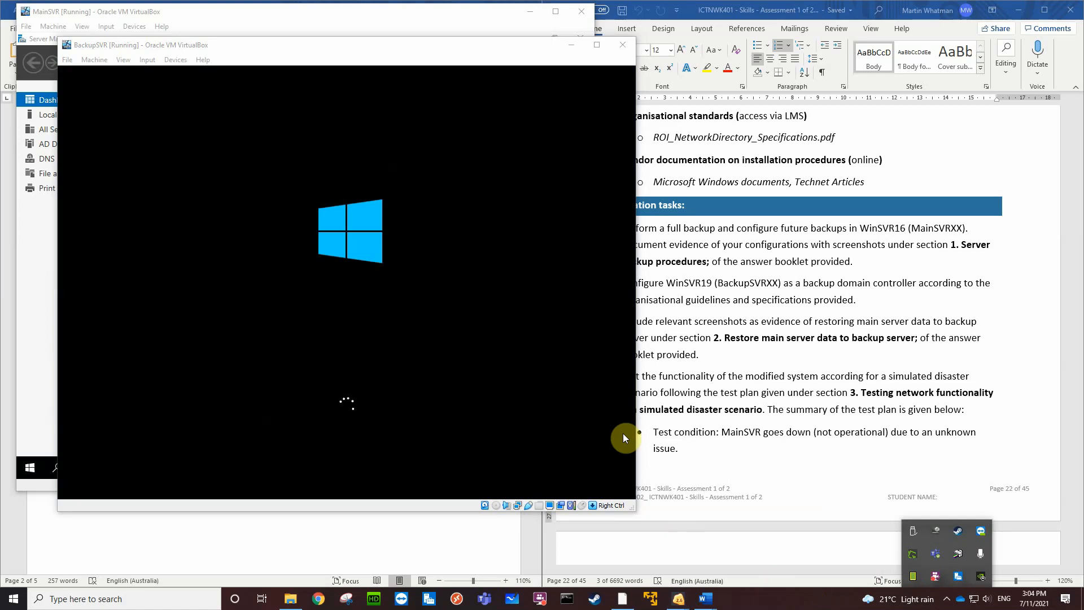
Unlock the restarted BackupSVR and sign in as BMW\Administrator with the account password
{"action": "left_click", "coordinate": [622, 432]}
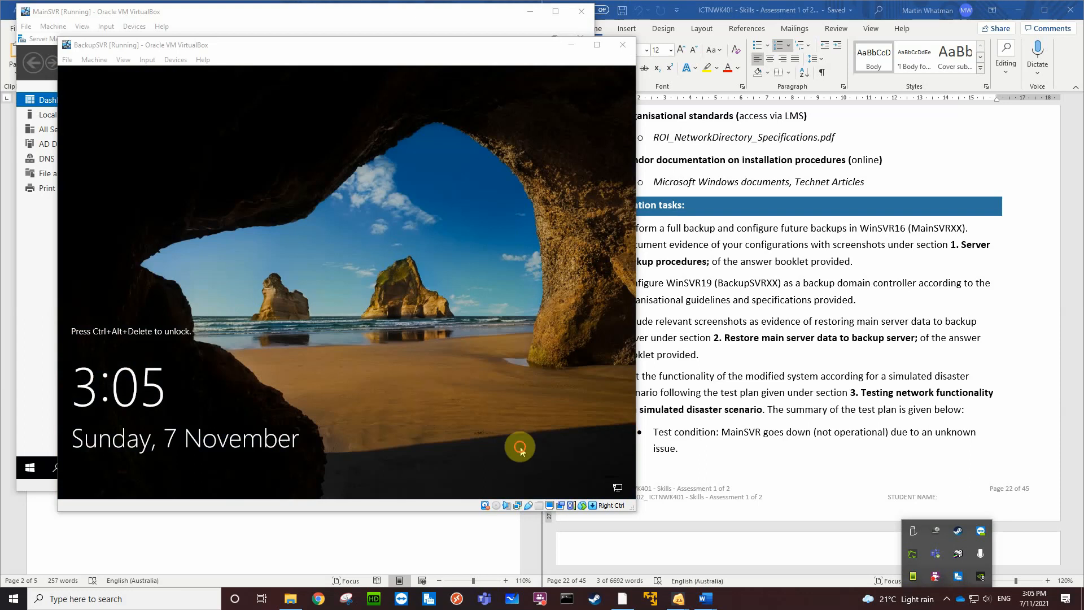
{"action": "left_click", "coordinate": [520, 446]}
{"action": "key", "text": "ctrl+alt+Delete"}
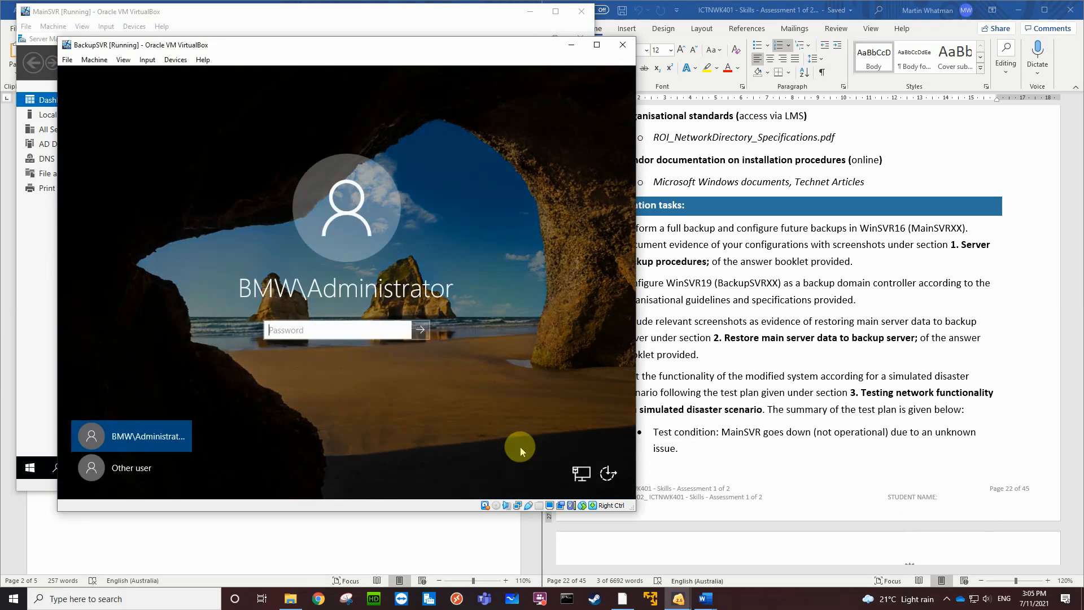
{"action": "type", "text": "P@"}
{"action": "key", "text": "Return"}
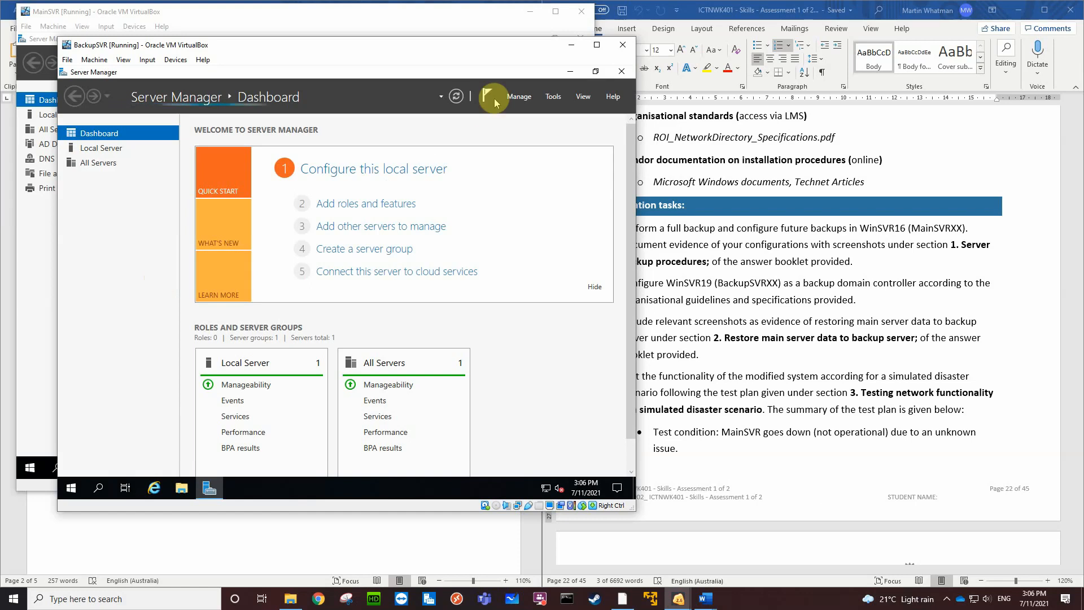
Check the Domain Controllers unit of BMW.local in Active Directory Users and Computers, and close the console
{"action": "left_click", "coordinate": [553, 98]}
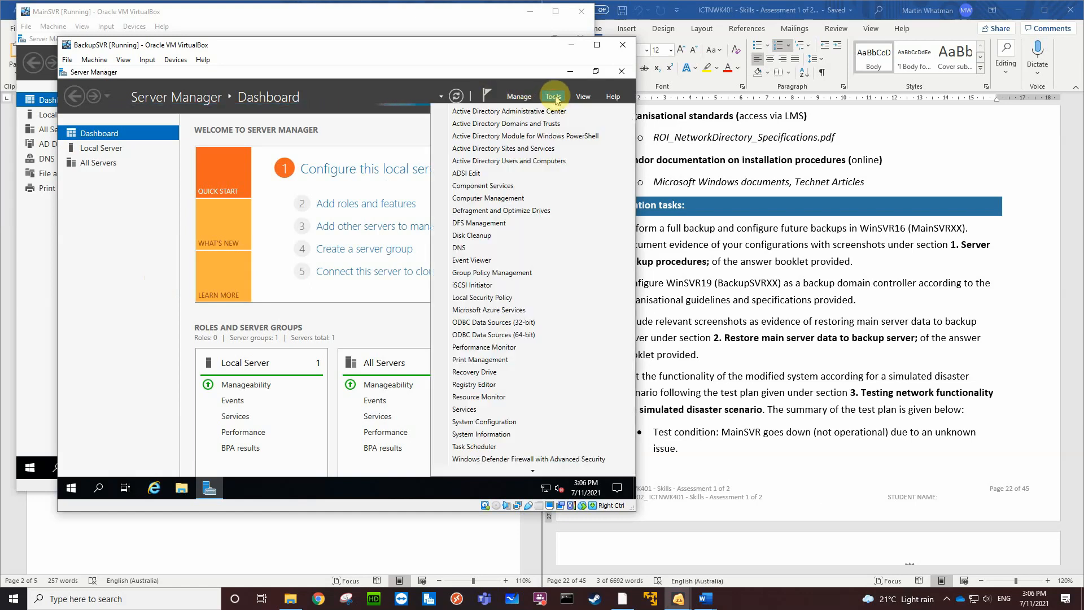
{"action": "left_click", "coordinate": [515, 159]}
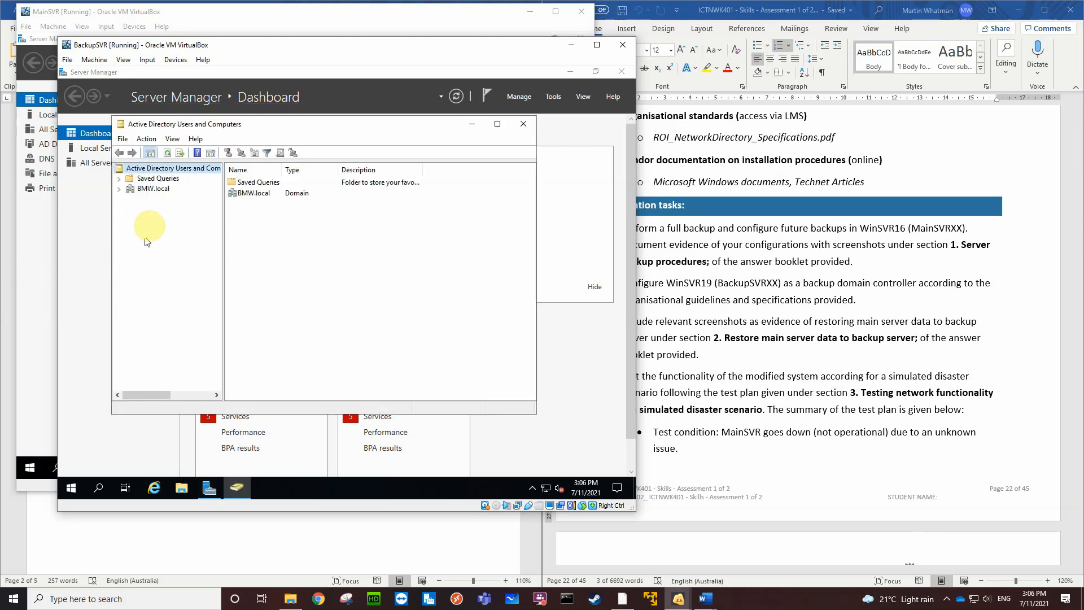
{"action": "left_click", "coordinate": [152, 188]}
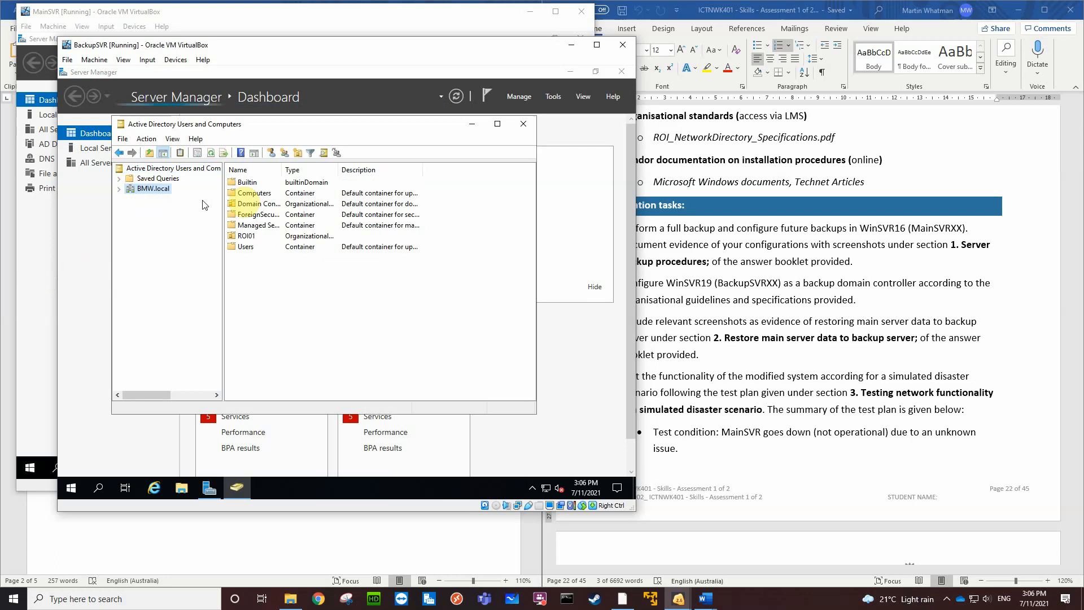
{"action": "double_click", "coordinate": [255, 205]}
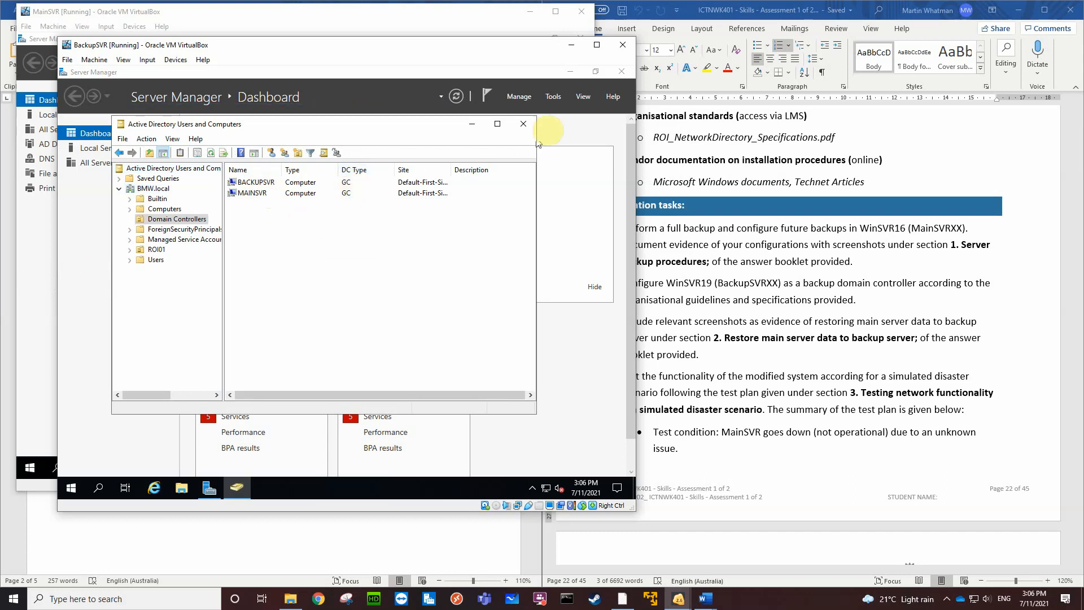
{"action": "left_click", "coordinate": [525, 125]}
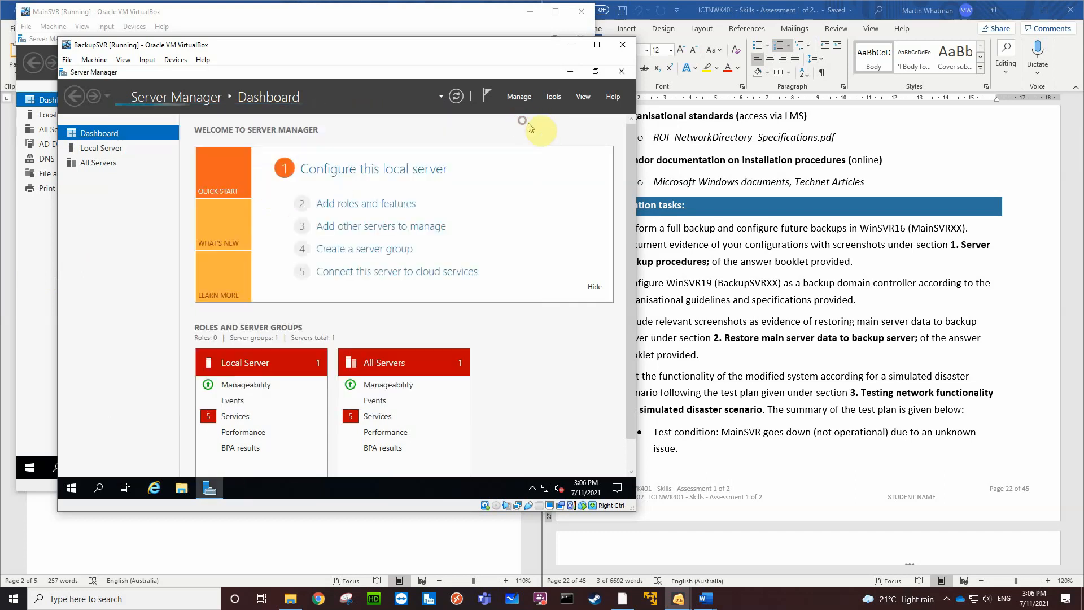
Open Active Directory Sites and Services and expand both servers, BACKUPSVR and MAINSVR, under Default-First-Site-Name
{"action": "left_click", "coordinate": [554, 98]}
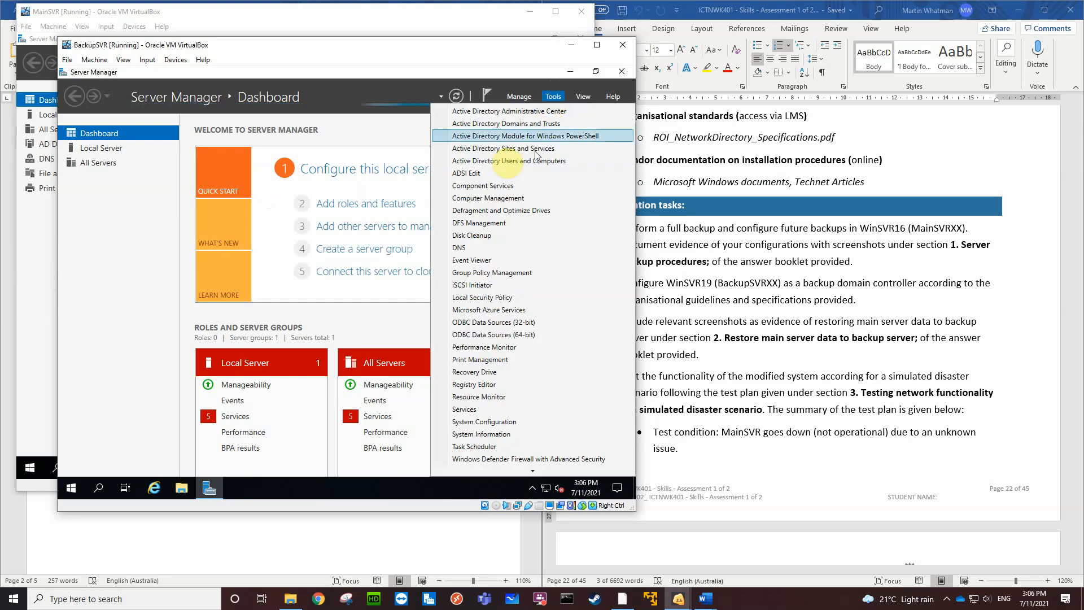
{"action": "left_click", "coordinate": [490, 161]}
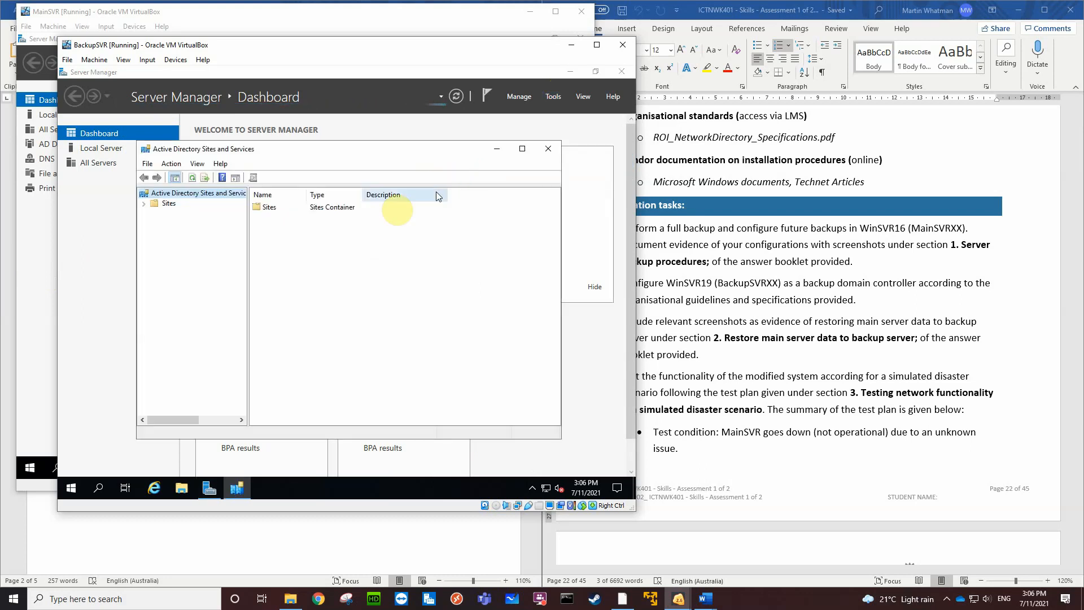
{"action": "left_click", "coordinate": [144, 204]}
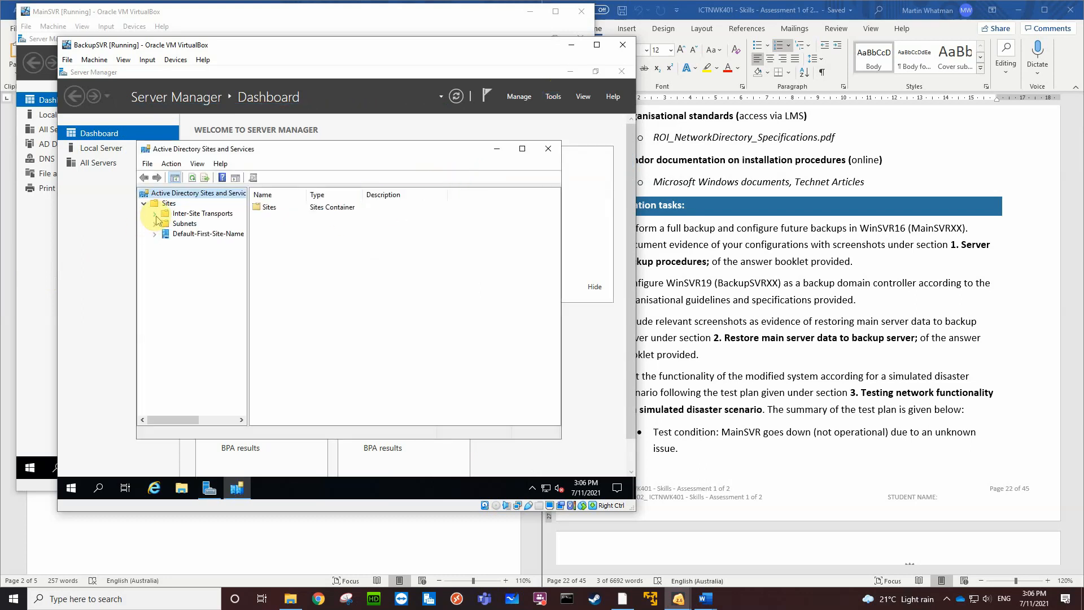
{"action": "left_click", "coordinate": [154, 233]}
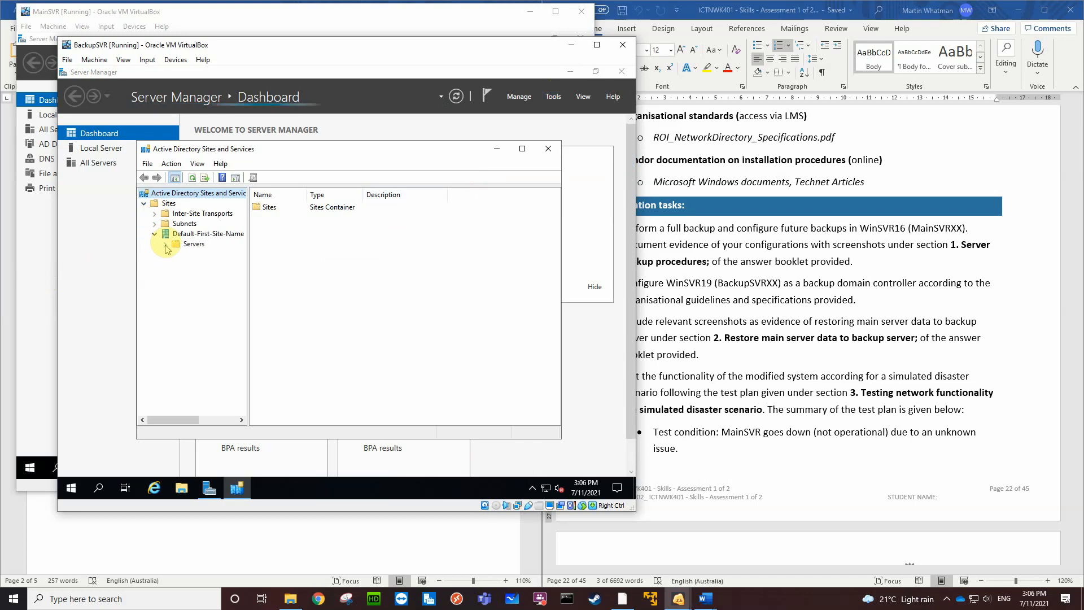
{"action": "left_click", "coordinate": [165, 244]}
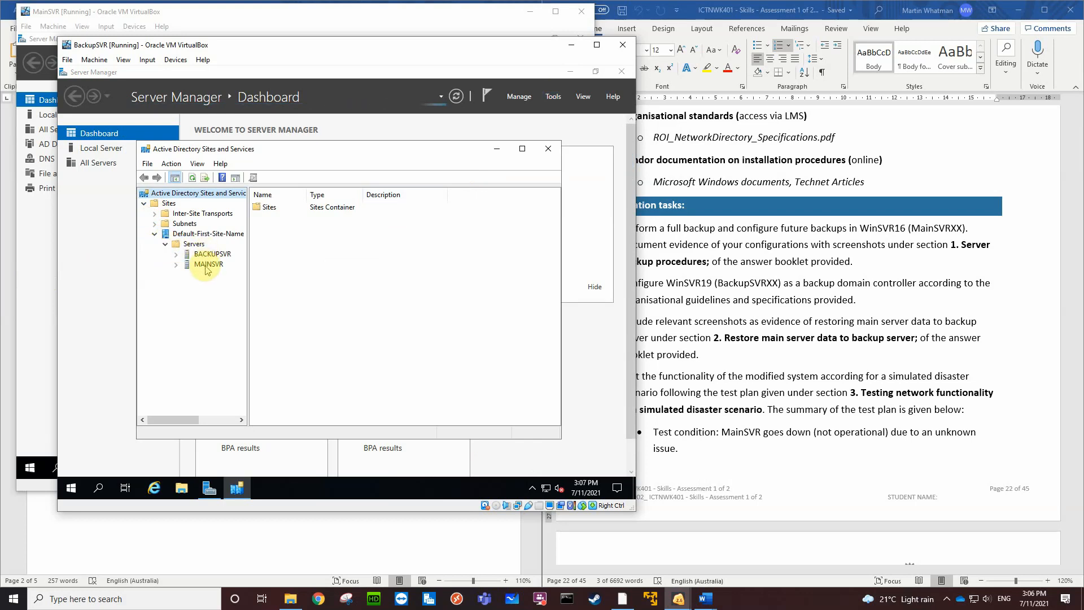
{"action": "left_click", "coordinate": [176, 254]}
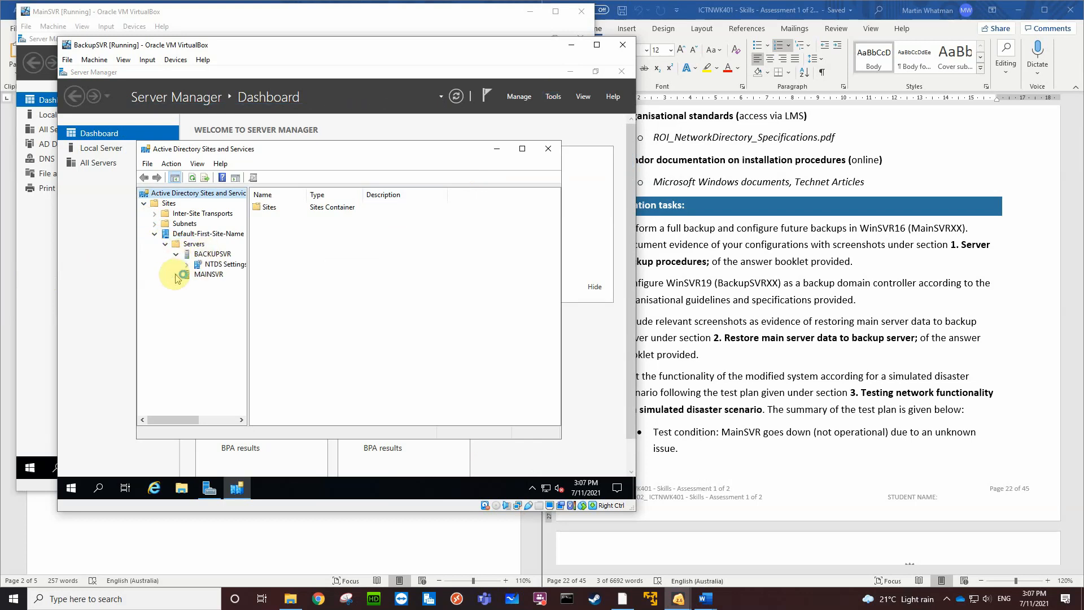
{"action": "left_click", "coordinate": [175, 275]}
Check the Global Catalog option in BACKUPSVR's NTDS Settings properties, dismiss them without changes, and view MAINSVR's NTDS Settings
{"action": "left_click", "coordinate": [220, 265]}
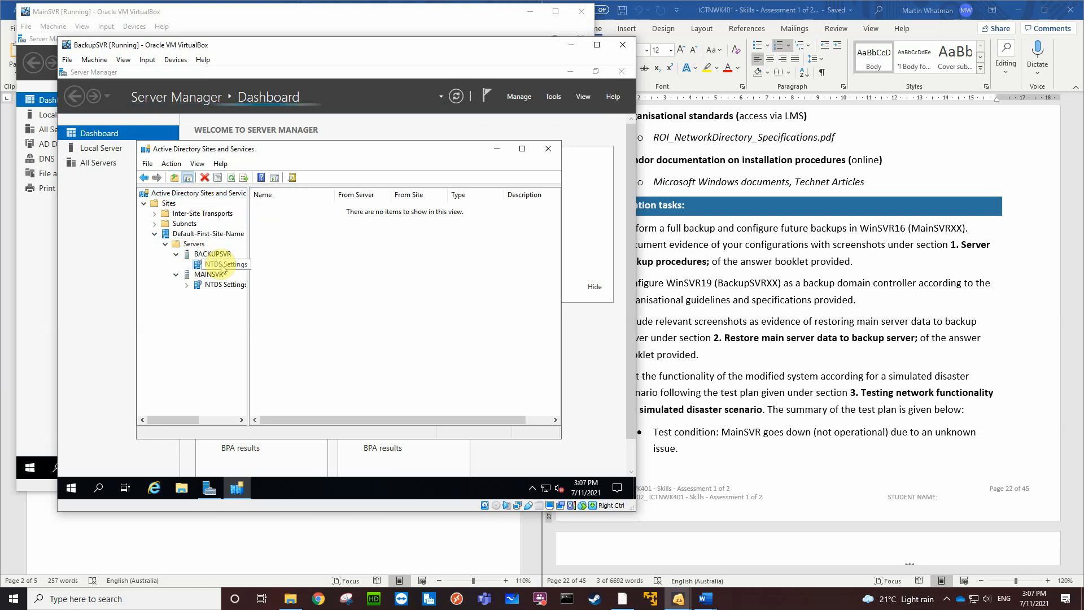
{"action": "right_click", "coordinate": [221, 266]}
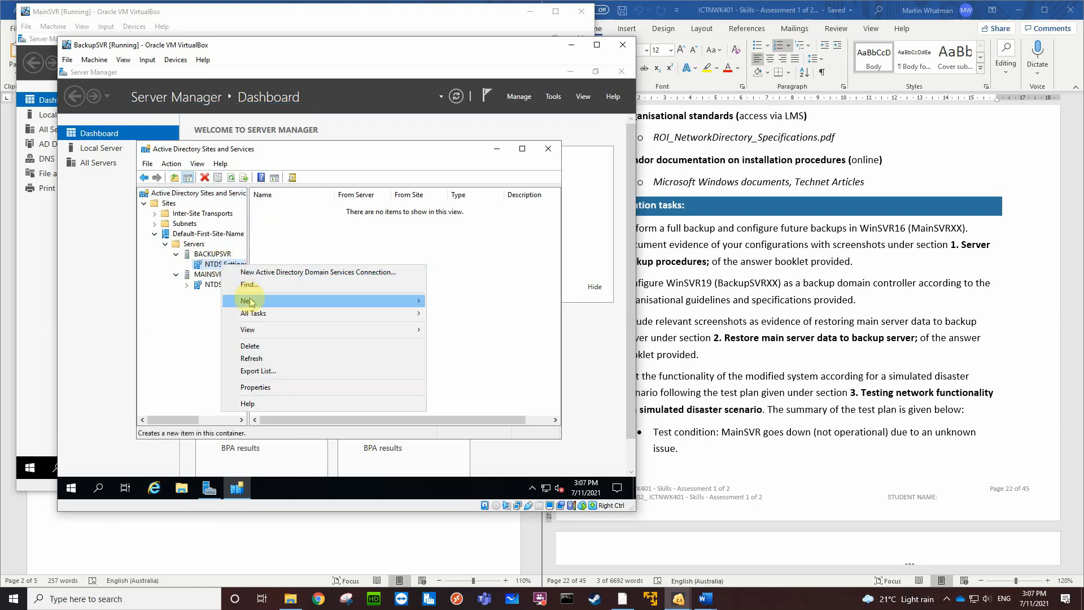
{"action": "left_click", "coordinate": [257, 388]}
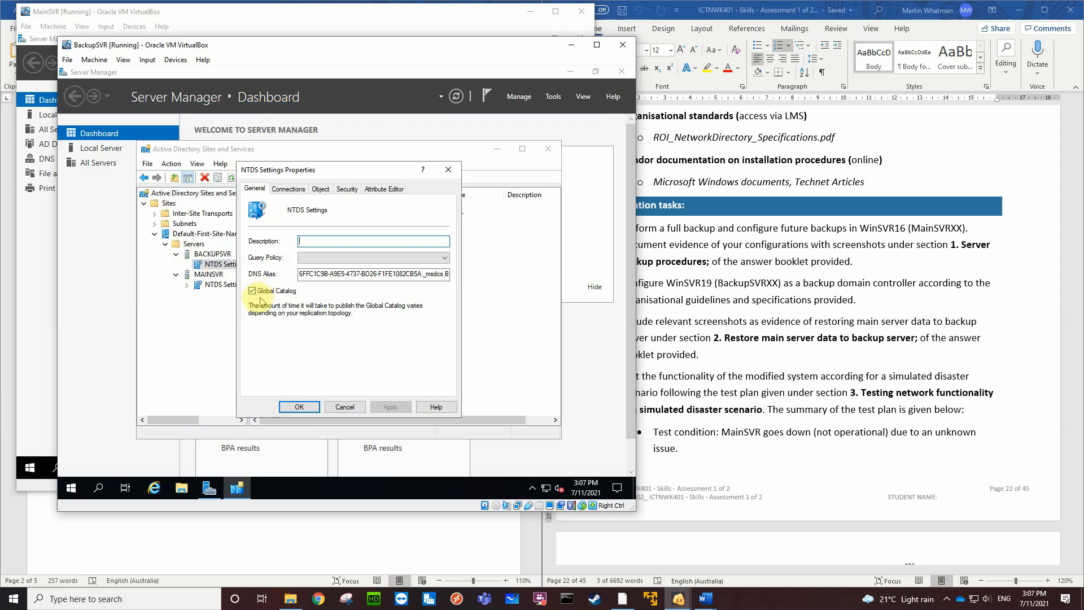
{"action": "left_click", "coordinate": [345, 407]}
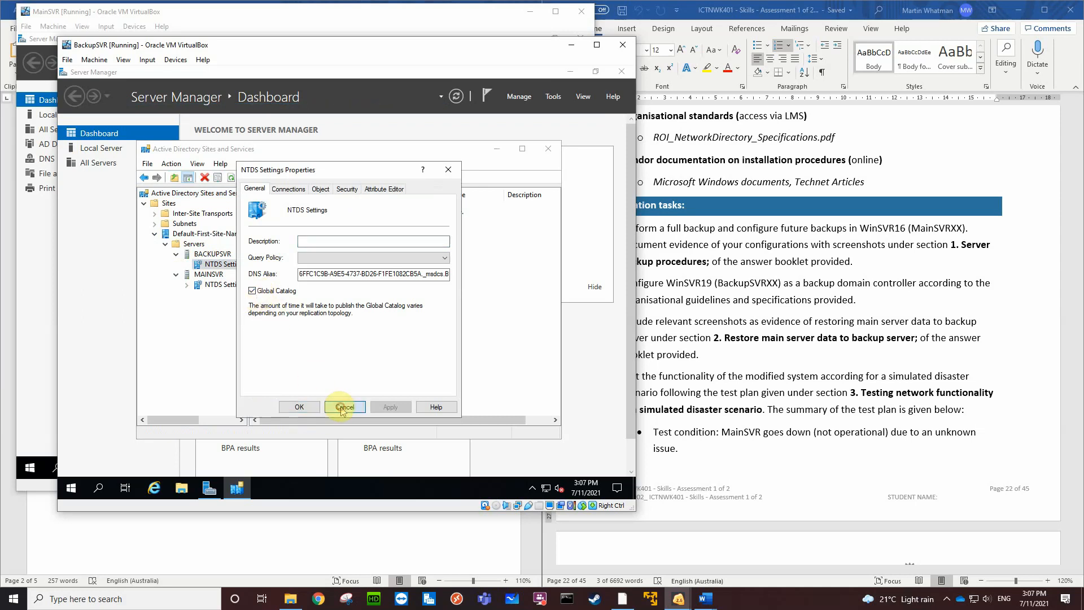
{"action": "left_click", "coordinate": [228, 285]}
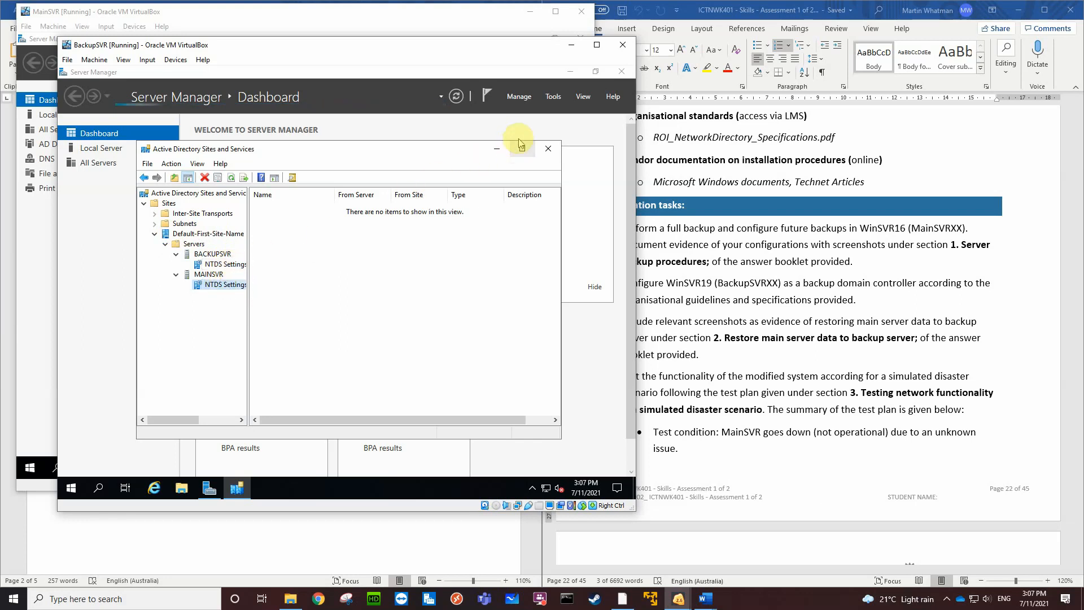
Open DNS Manager on BackupSVR, inspect the records in the BMW.local forward lookup zone, and close the console
{"action": "left_click", "coordinate": [552, 98]}
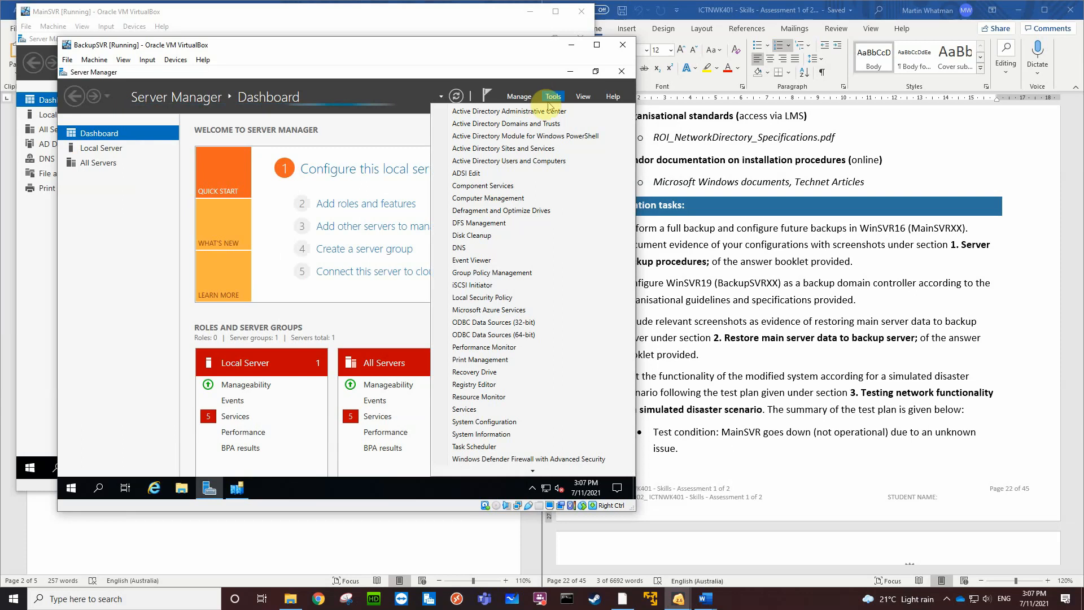
{"action": "left_click", "coordinate": [478, 249]}
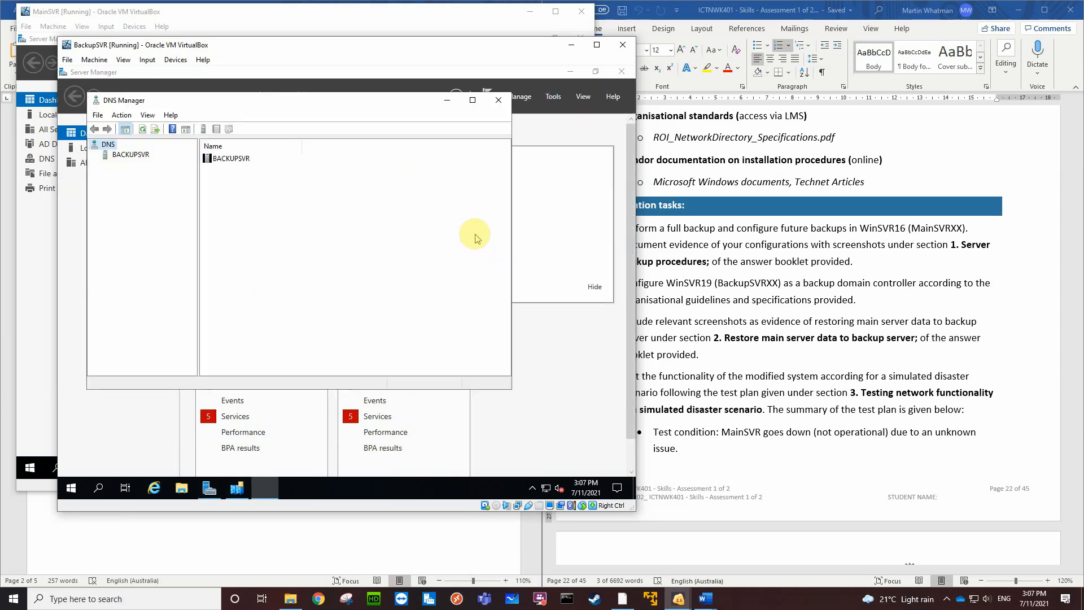
{"action": "left_click", "coordinate": [135, 156]}
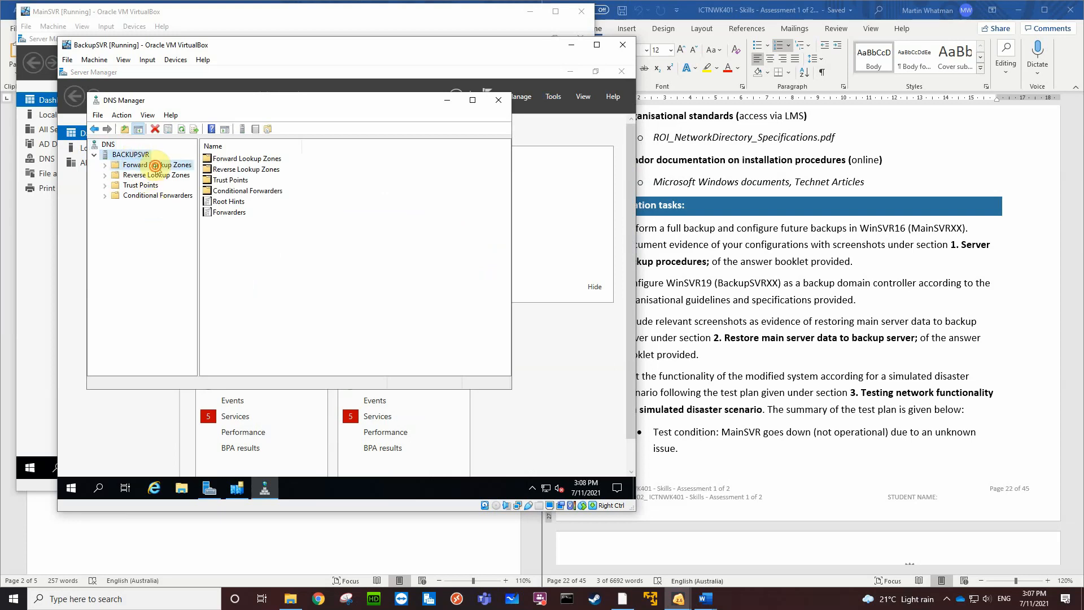
{"action": "left_click", "coordinate": [155, 165]}
{"action": "double_click", "coordinate": [238, 170]}
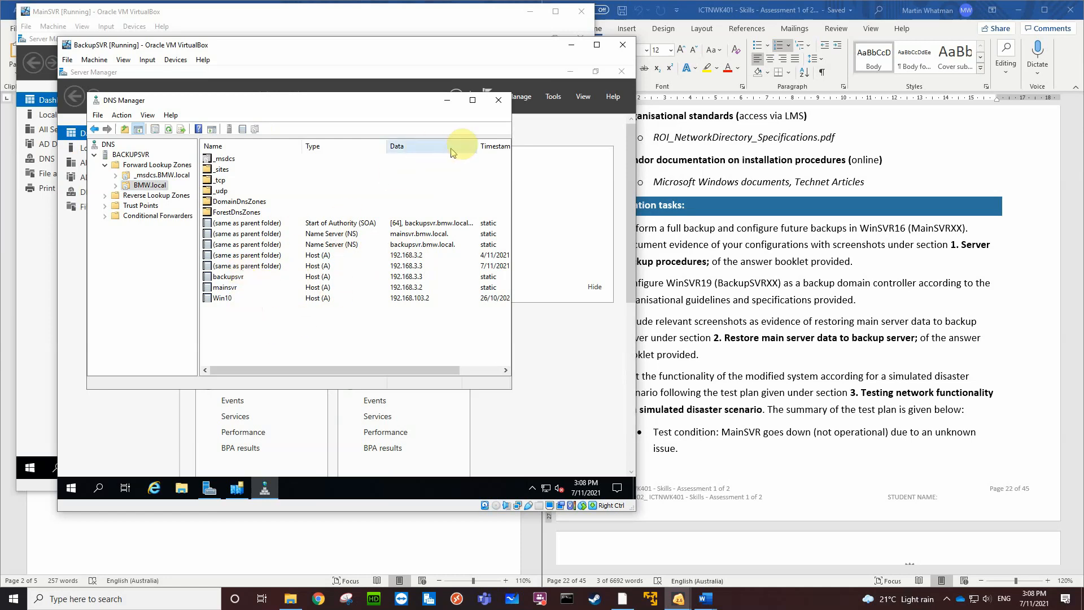
{"action": "left_click", "coordinate": [499, 102]}
Switch to MainSVR, close Active Directory Users and Computers, and inspect the refreshed BMW.local forward lookup zone in DNS Manager
{"action": "left_click", "coordinate": [316, 17]}
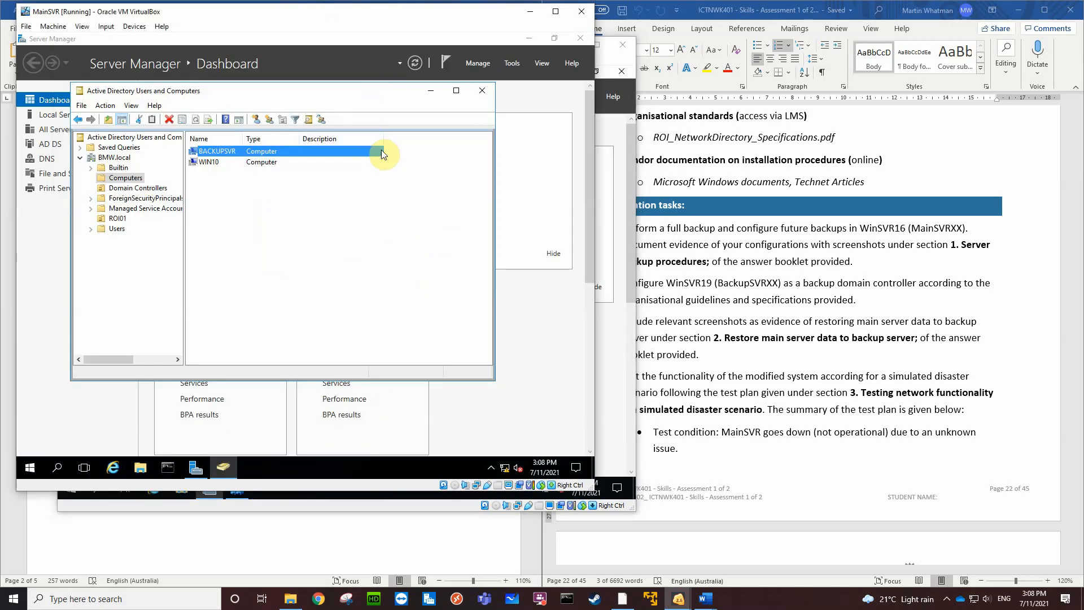
{"action": "left_click", "coordinate": [478, 91]}
{"action": "left_click", "coordinate": [511, 63]}
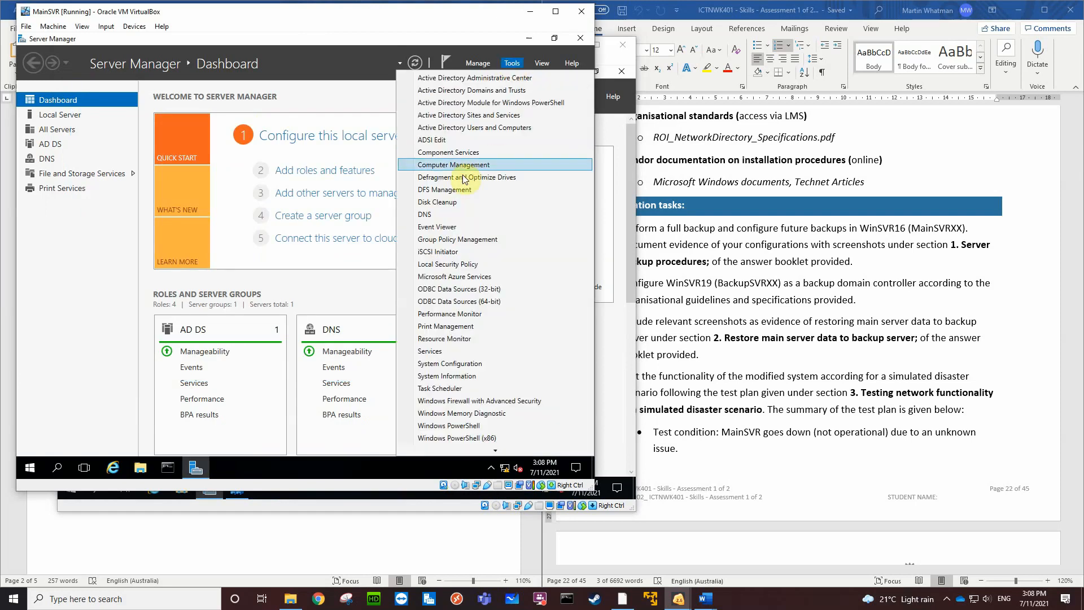
{"action": "left_click", "coordinate": [446, 215]}
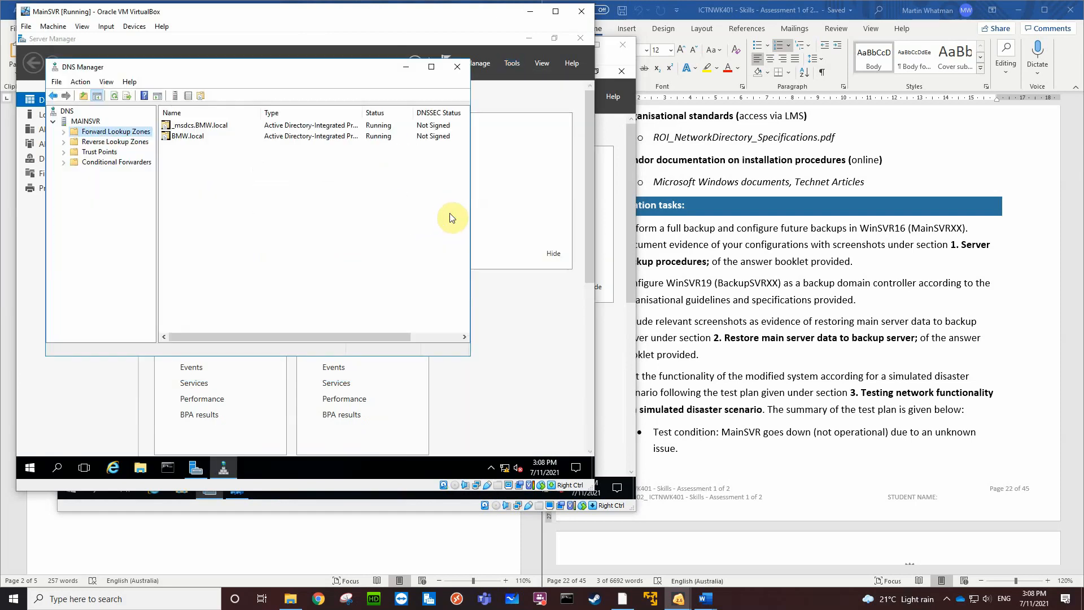
{"action": "double_click", "coordinate": [189, 135]}
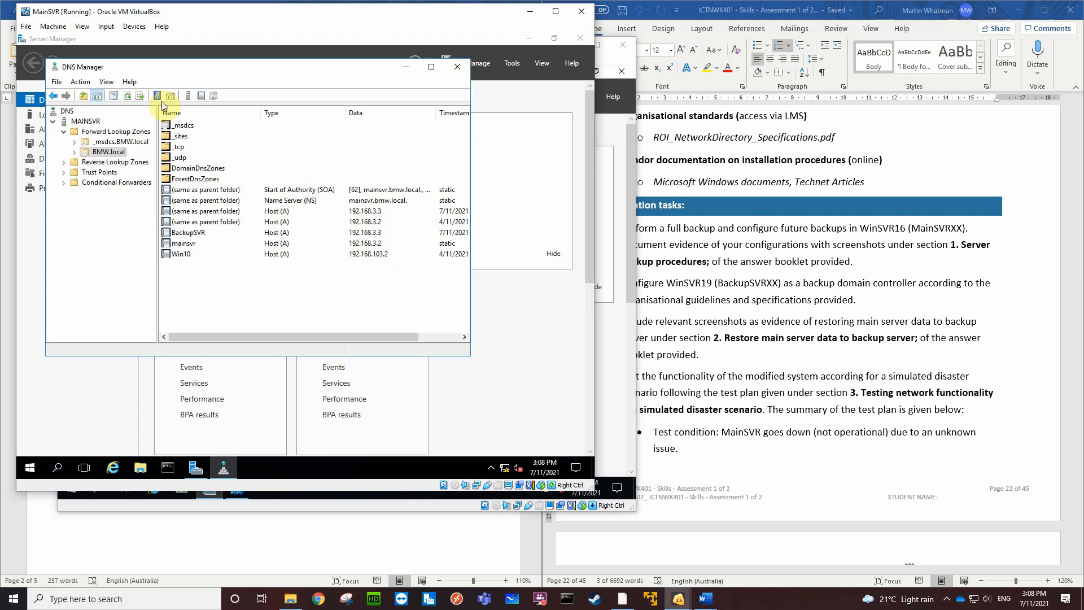
{"action": "left_click", "coordinate": [128, 95]}
Open Active Directory Sites and Services on MainSVR and view the NTDS Settings of BACKUPSVR and MAINSVR under Default-First-Site-Name
{"action": "left_click", "coordinate": [513, 67]}
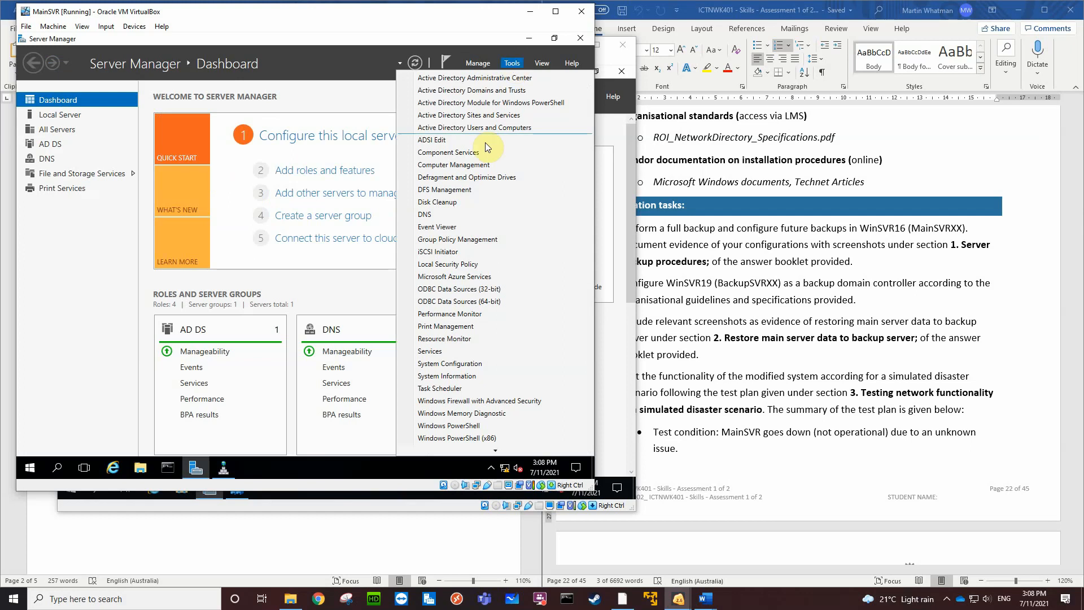
{"action": "left_click", "coordinate": [482, 116]}
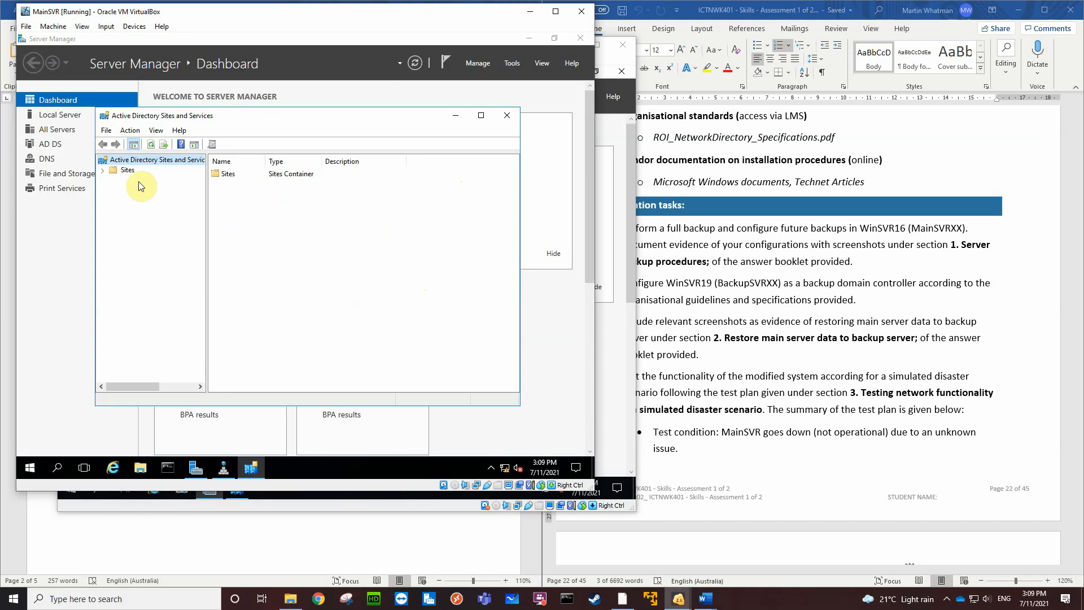
{"action": "left_click", "coordinate": [103, 170]}
{"action": "left_click", "coordinate": [124, 211]}
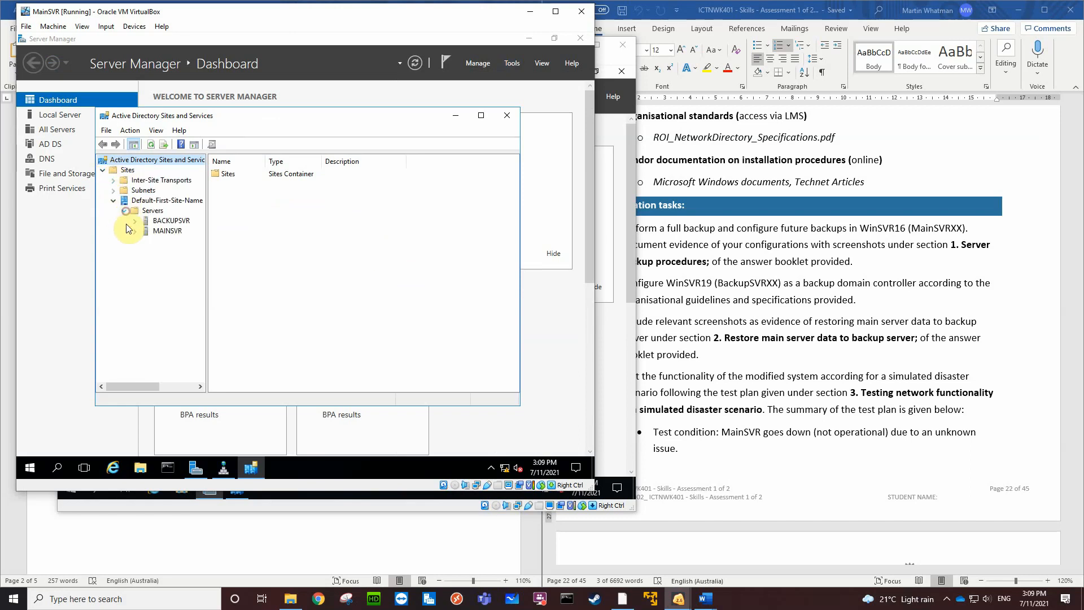
{"action": "left_click", "coordinate": [135, 242]}
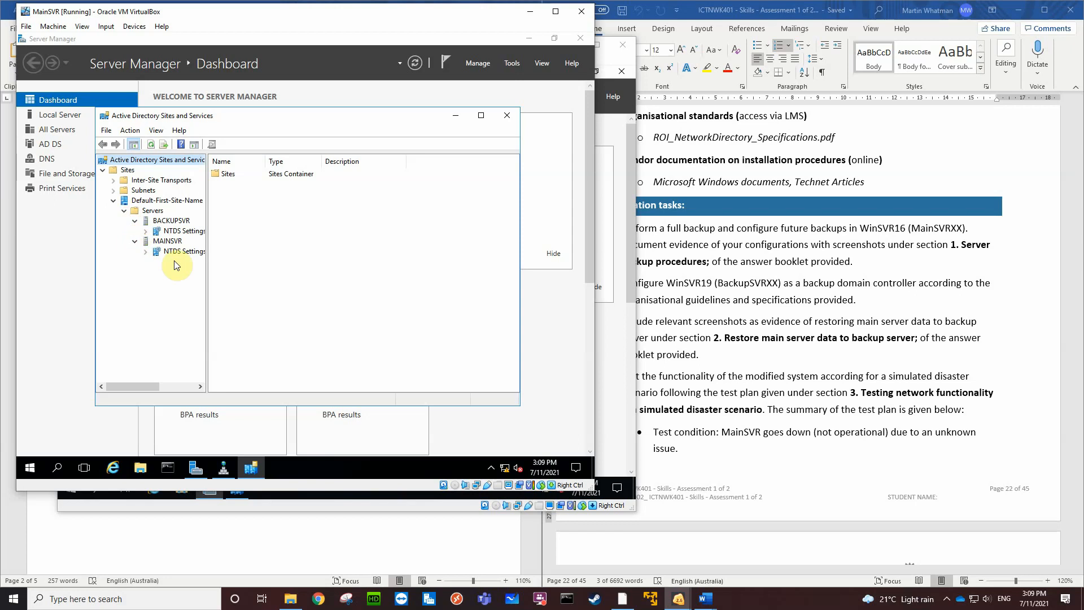
{"action": "left_click", "coordinate": [185, 231]}
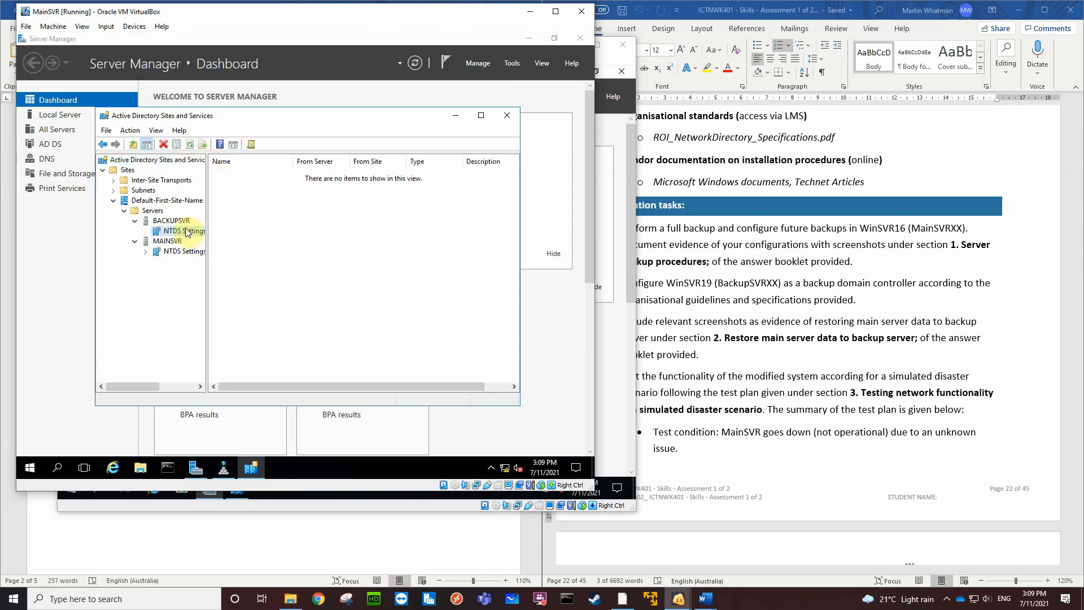
{"action": "left_click", "coordinate": [182, 253]}
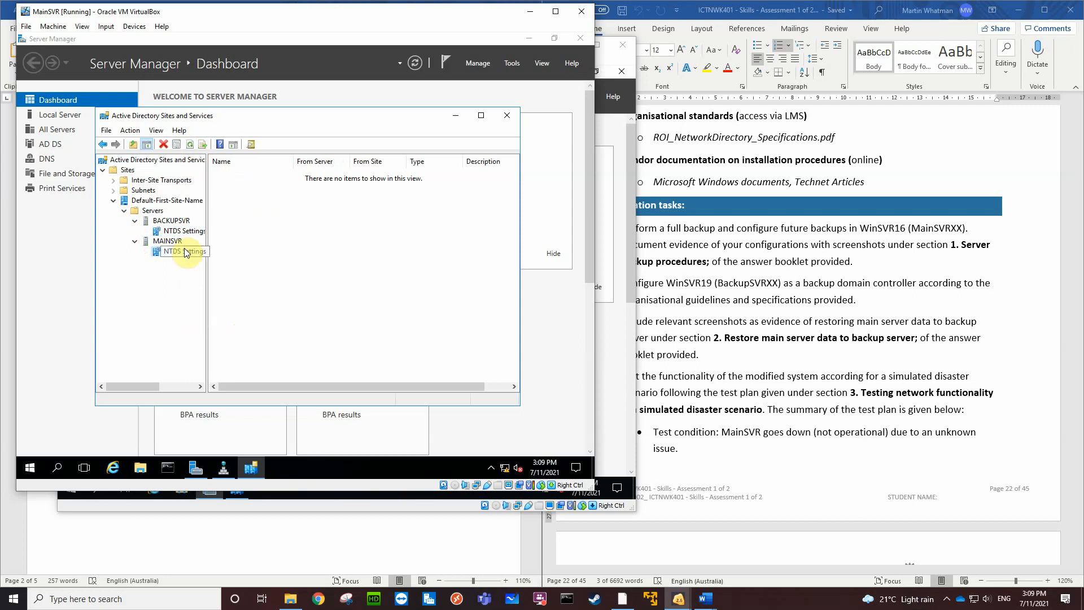
Try to replicate the configuration from the BACKUPSVR domain controller using its NTDS Settings, and dismiss the resulting dialog
{"action": "left_click", "coordinate": [184, 228]}
{"action": "right_click", "coordinate": [185, 231]}
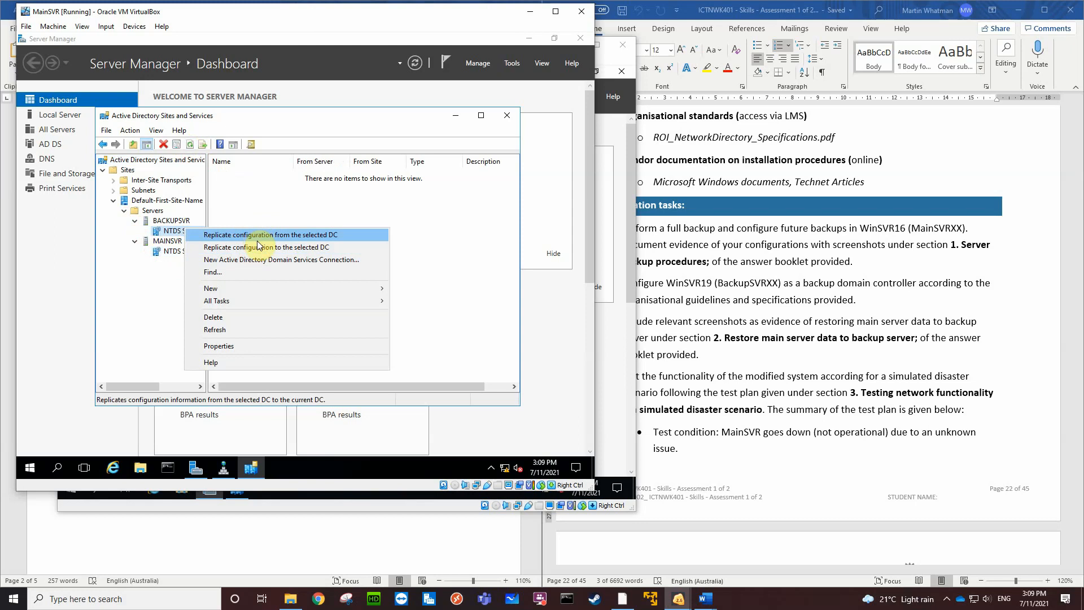
{"action": "left_click", "coordinate": [291, 235]}
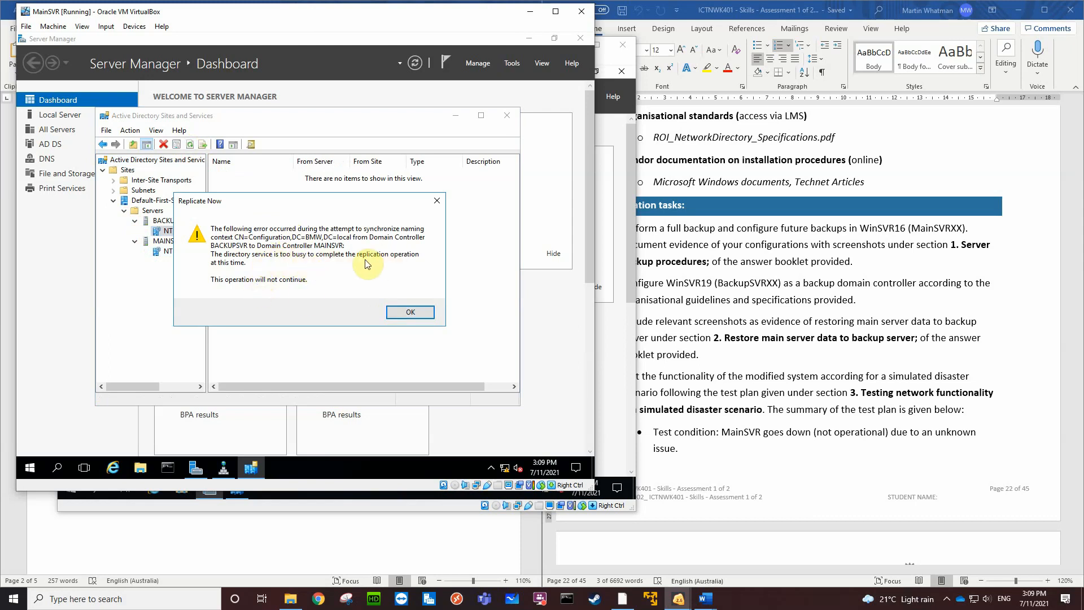
{"action": "left_click", "coordinate": [411, 312]}
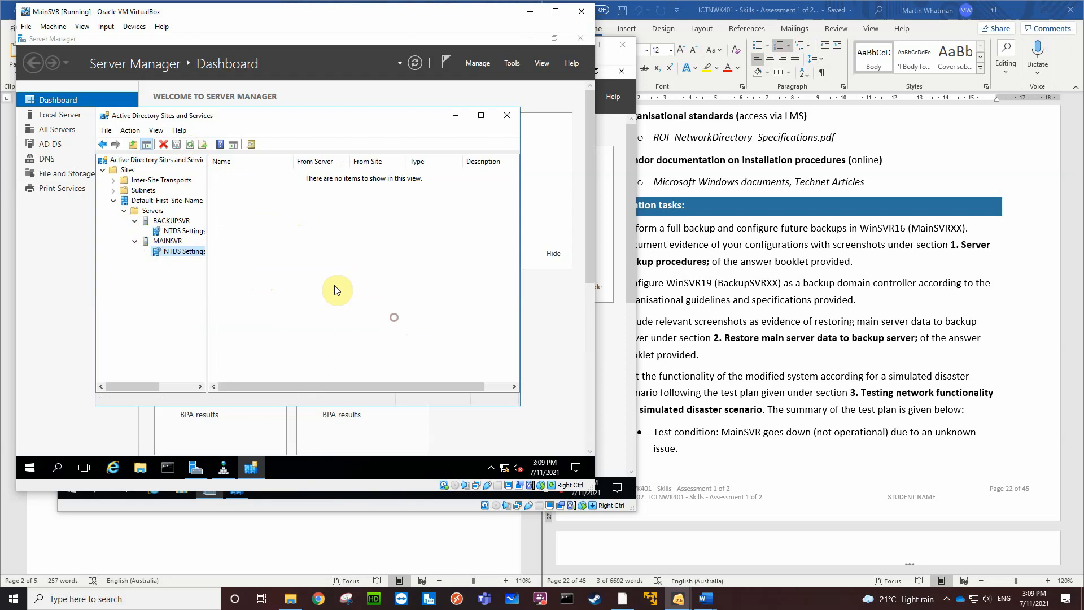
Replicate the configuration to the BACKUPSVR domain controller using its NTDS Settings, and dismiss the resulting dialog
{"action": "right_click", "coordinate": [191, 233]}
{"action": "left_click", "coordinate": [238, 256]}
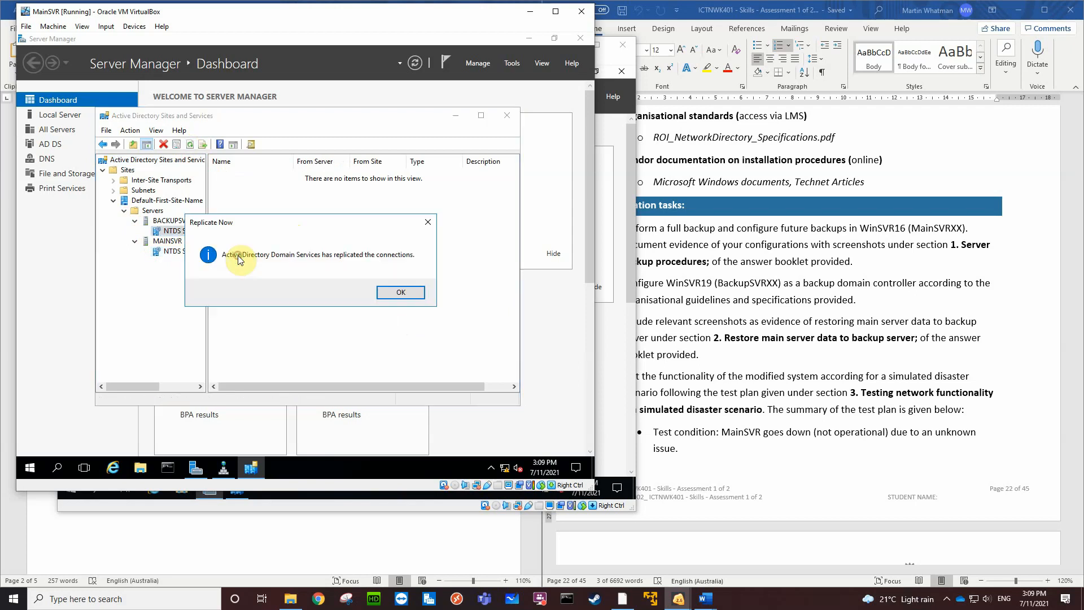
{"action": "left_click", "coordinate": [388, 293]}
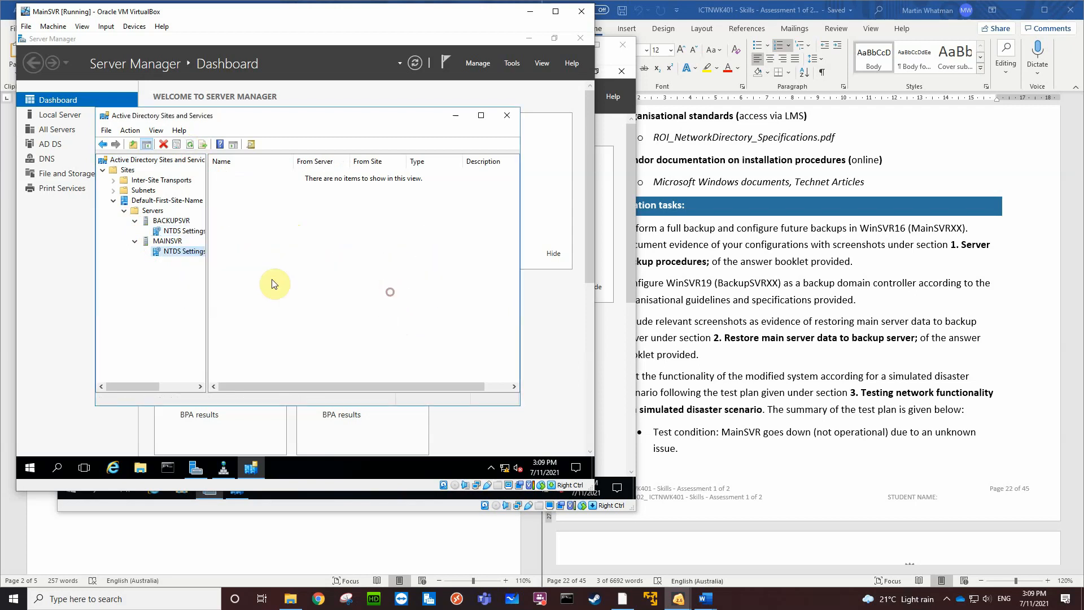
Check the Global Catalog option in MAINSVR's NTDS Settings properties and dismiss them without changes
{"action": "right_click", "coordinate": [187, 250]}
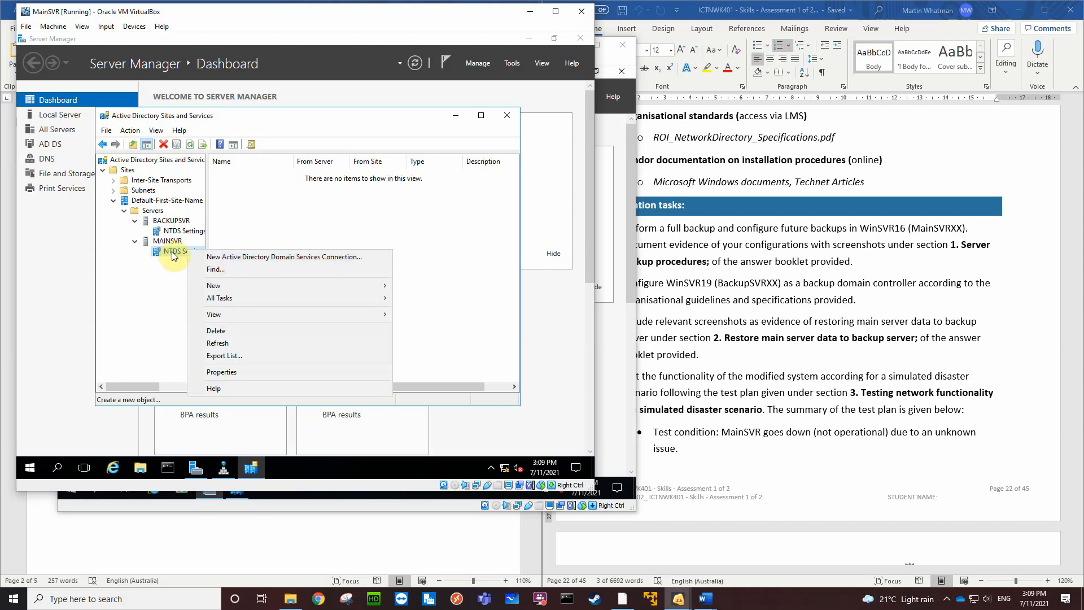
{"action": "left_click", "coordinate": [225, 372]}
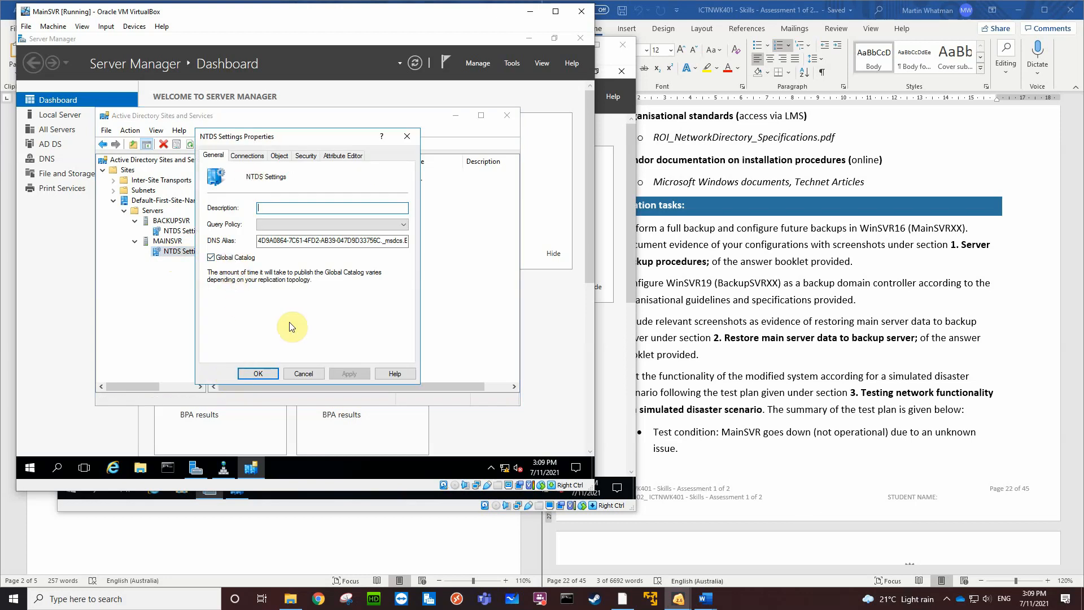
{"action": "left_click", "coordinate": [305, 374]}
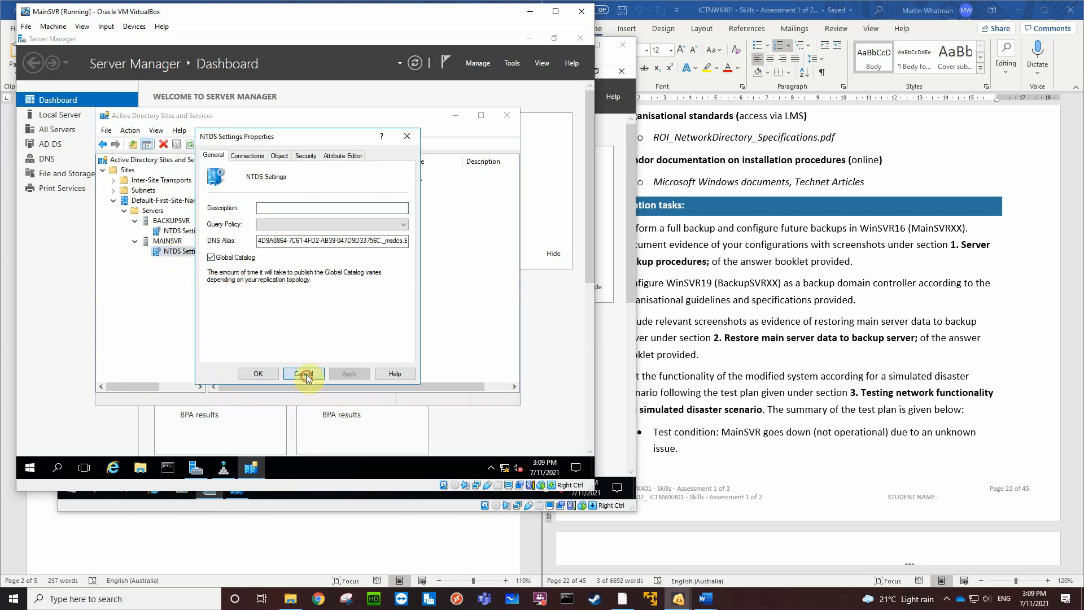
Refresh the NTDS Settings of MAINSVR and BACKUPSVR on MainSVR to check their replication connections
{"action": "left_click", "coordinate": [189, 146]}
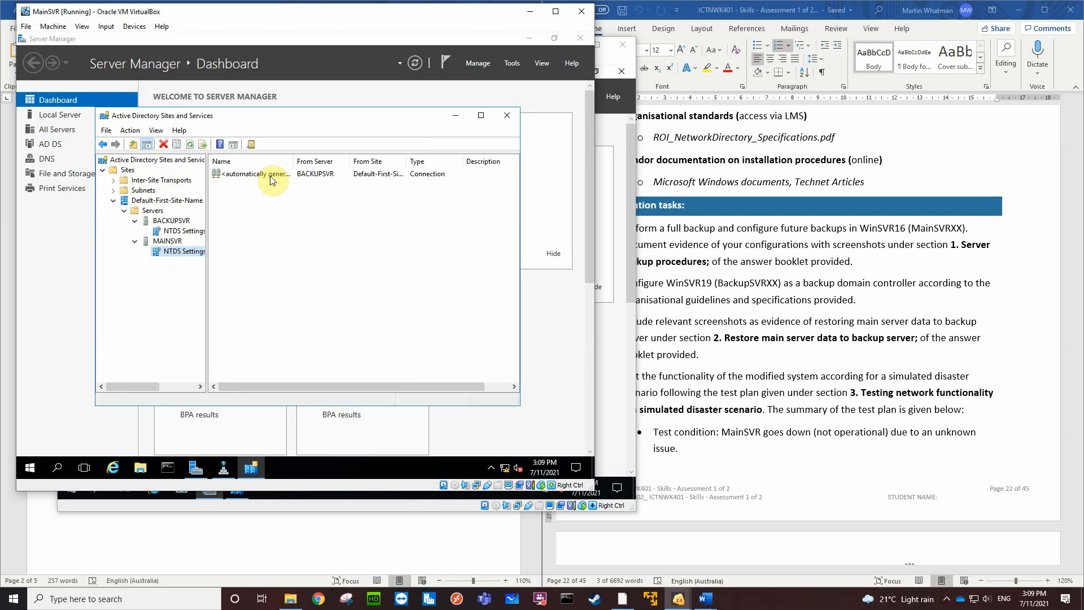
{"action": "left_click", "coordinate": [182, 231]}
{"action": "left_click", "coordinate": [191, 146]}
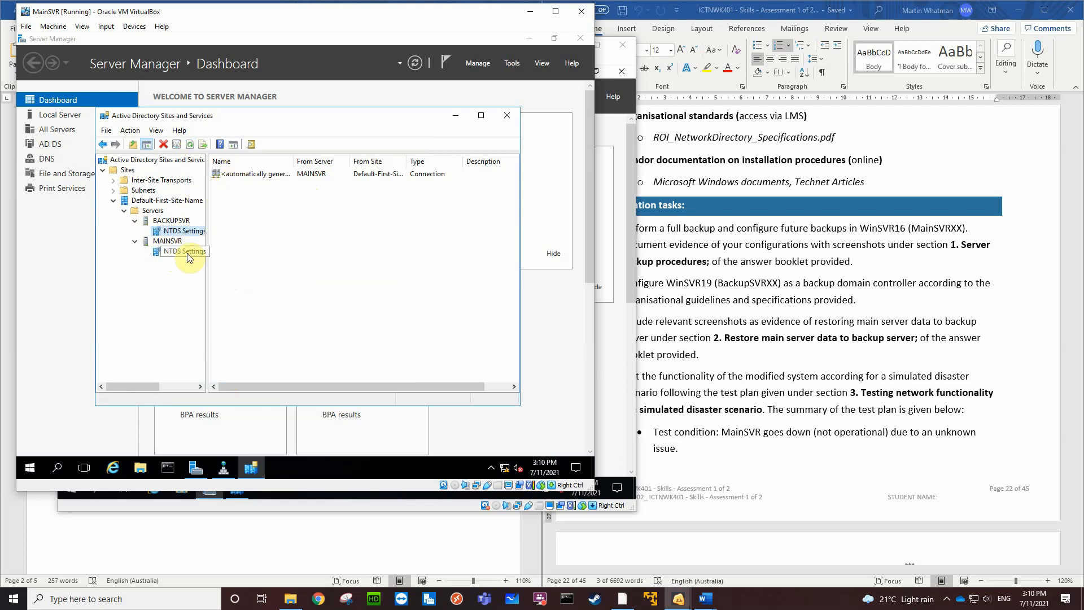
Switch to BackupSVR and refresh both servers' NTDS Settings in Active Directory Sites and Services to check their replication connections
{"action": "left_click", "coordinate": [619, 394]}
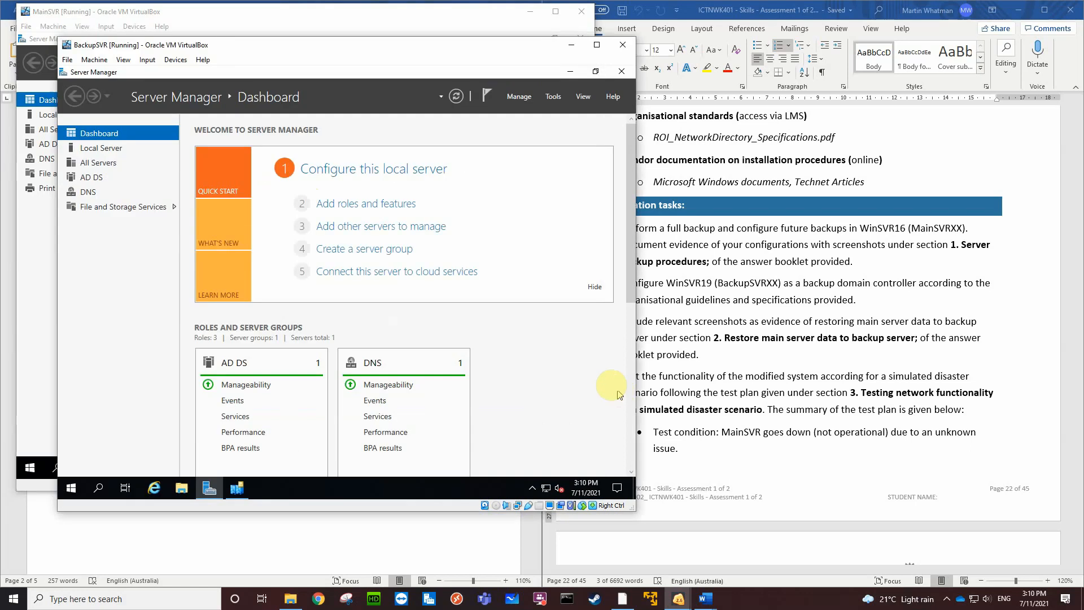
{"action": "left_click", "coordinate": [553, 98]}
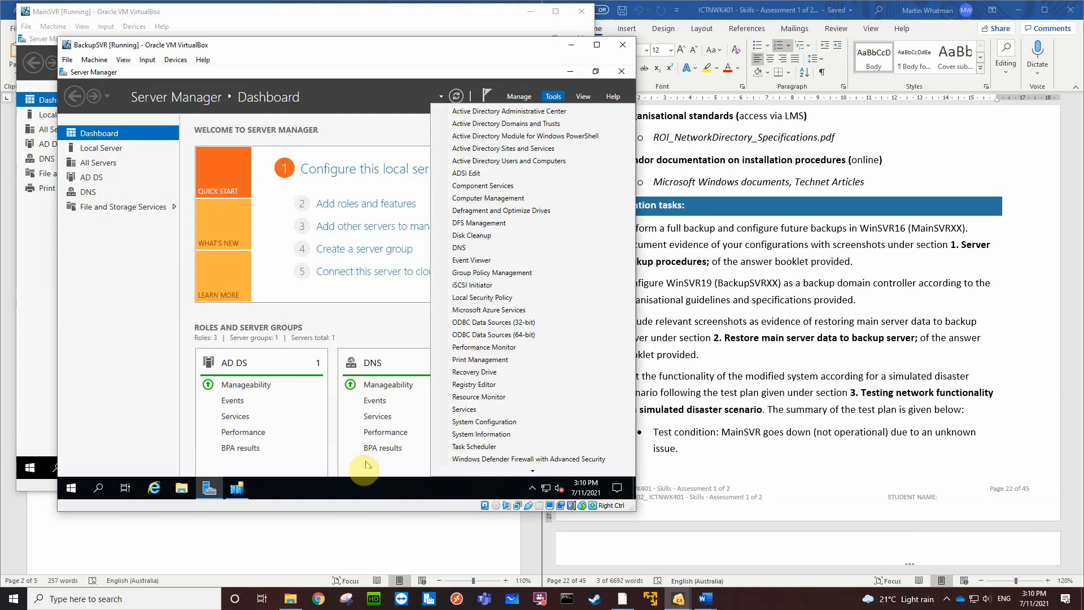
{"action": "left_click", "coordinate": [327, 484]}
{"action": "left_click", "coordinate": [238, 489]}
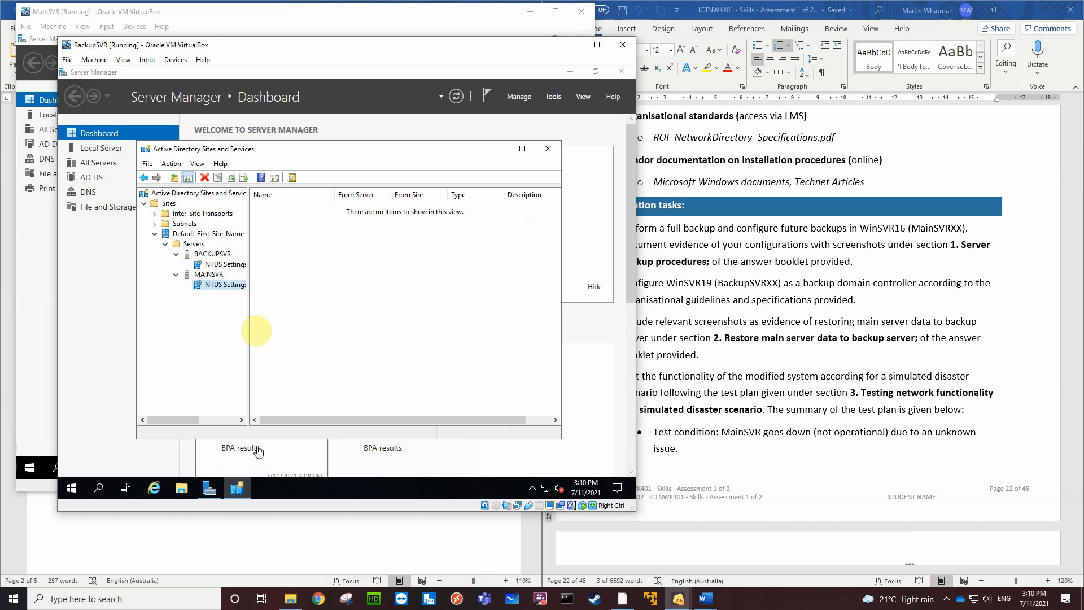
{"action": "left_click", "coordinate": [230, 177]}
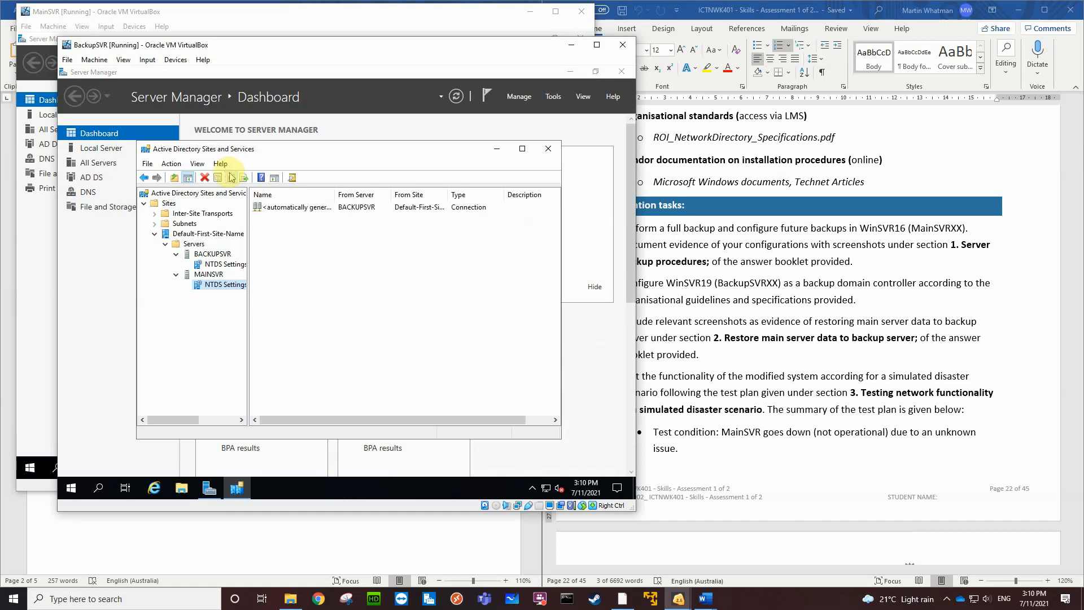
{"action": "left_click", "coordinate": [225, 265]}
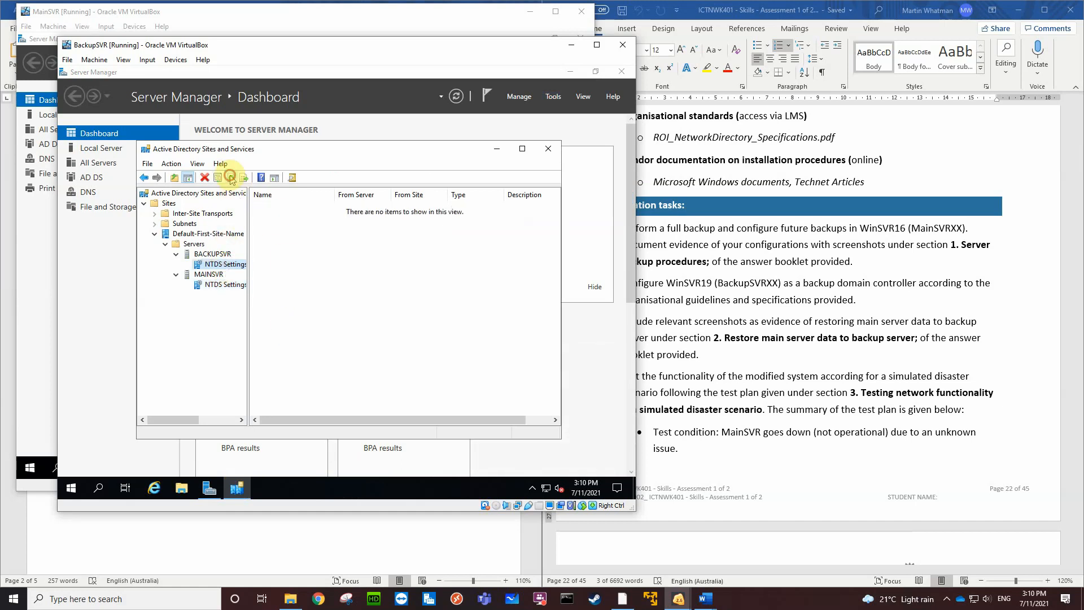
{"action": "left_click", "coordinate": [230, 177]}
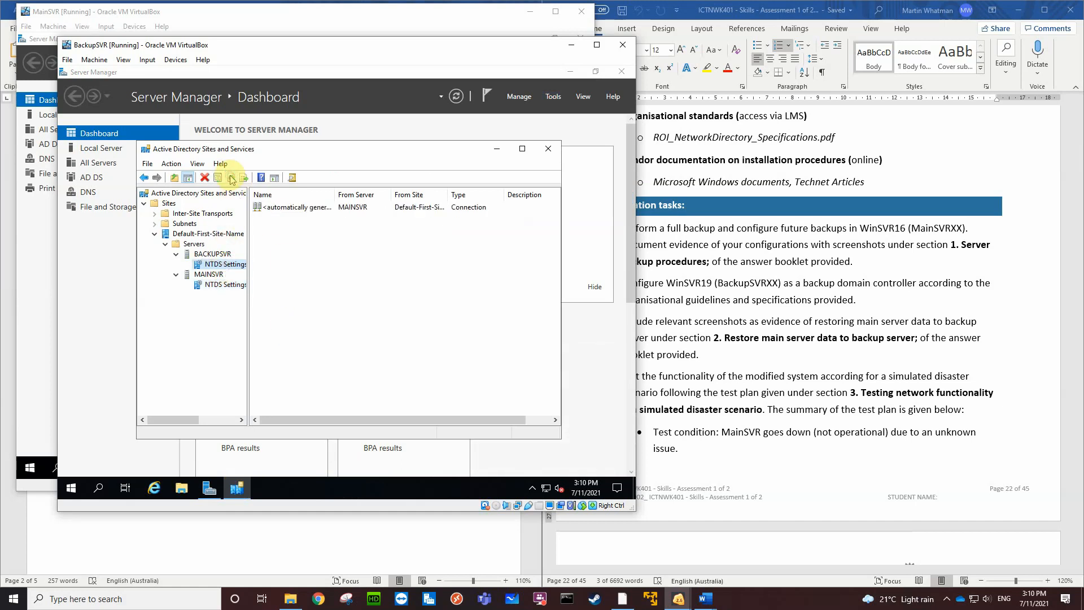
Run Replicate Now on the connection from MAINSVR in BACKUPSVR's NTDS Settings, and dismiss the resulting dialog
{"action": "right_click", "coordinate": [282, 208]}
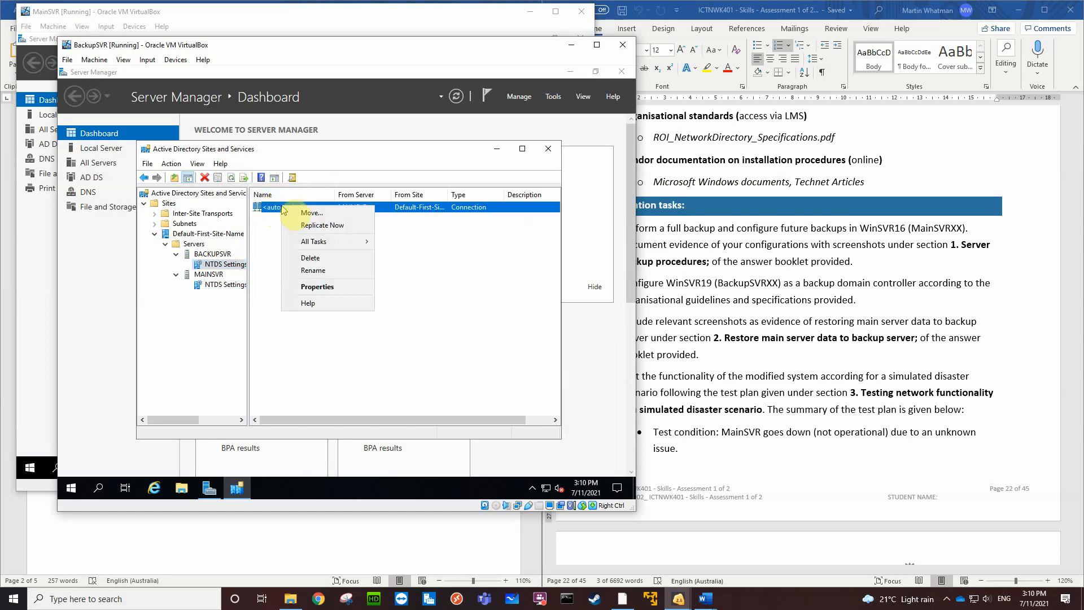
{"action": "left_click", "coordinate": [316, 225]}
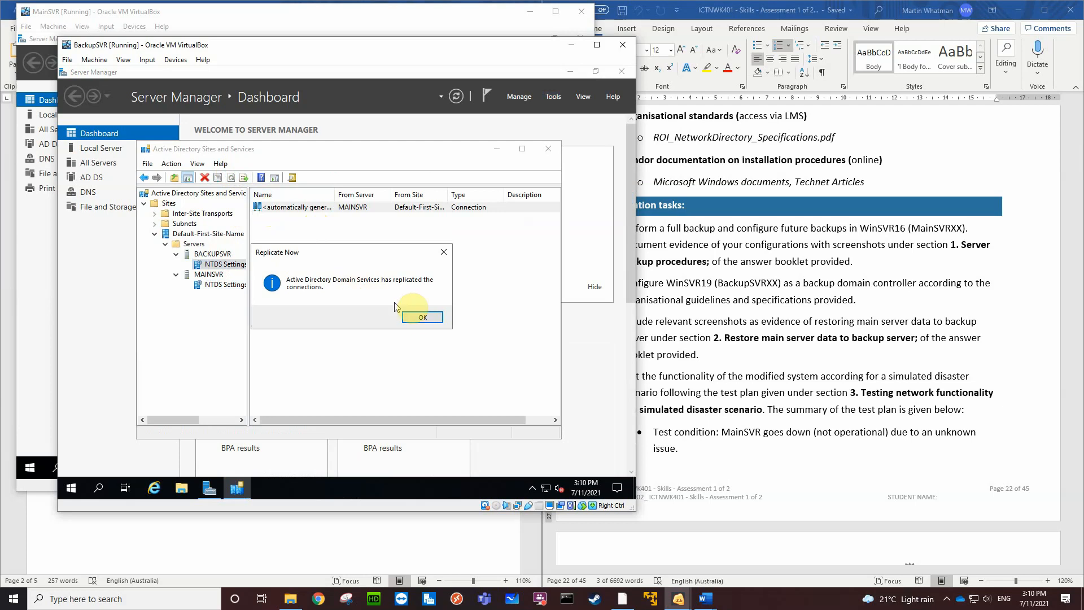
{"action": "left_click", "coordinate": [423, 317]}
Run Replicate Now on the connection from BACKUPSVR in MAINSVR's NTDS Settings
{"action": "left_click", "coordinate": [233, 284]}
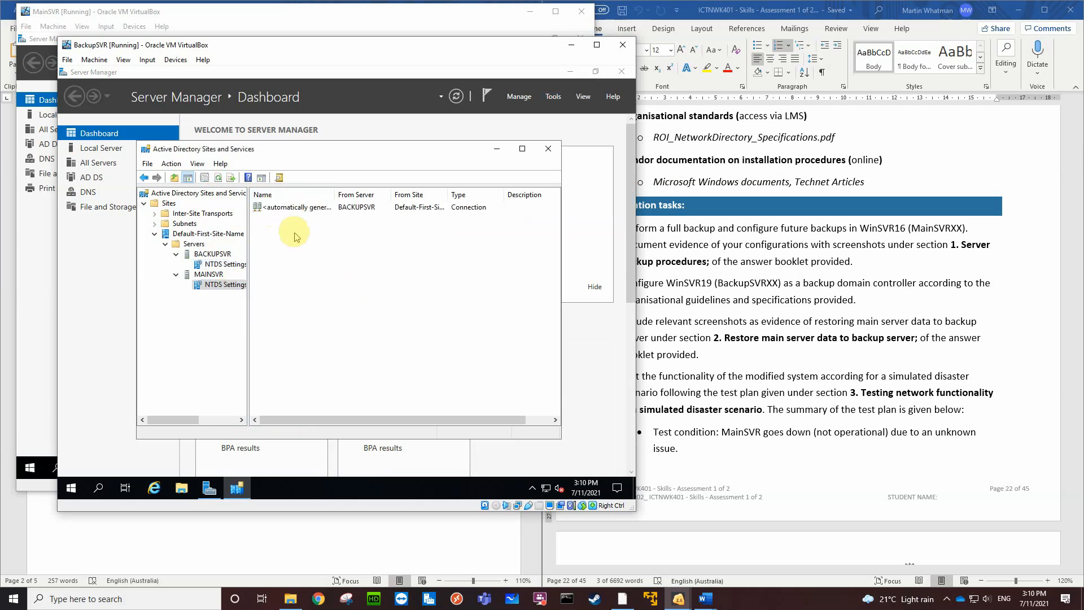
{"action": "right_click", "coordinate": [299, 207]}
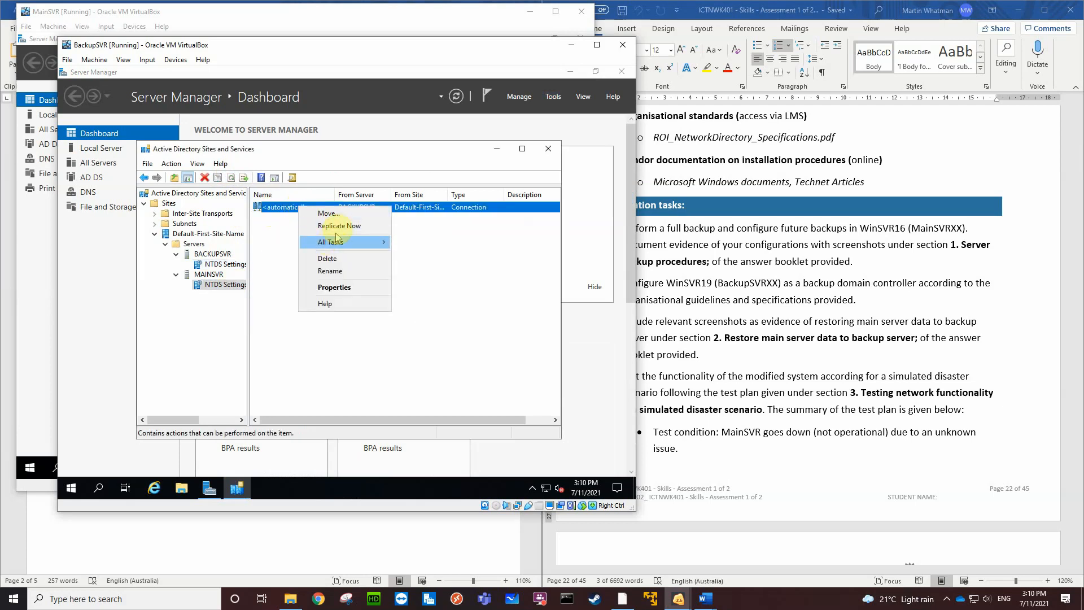
{"action": "left_click", "coordinate": [339, 226]}
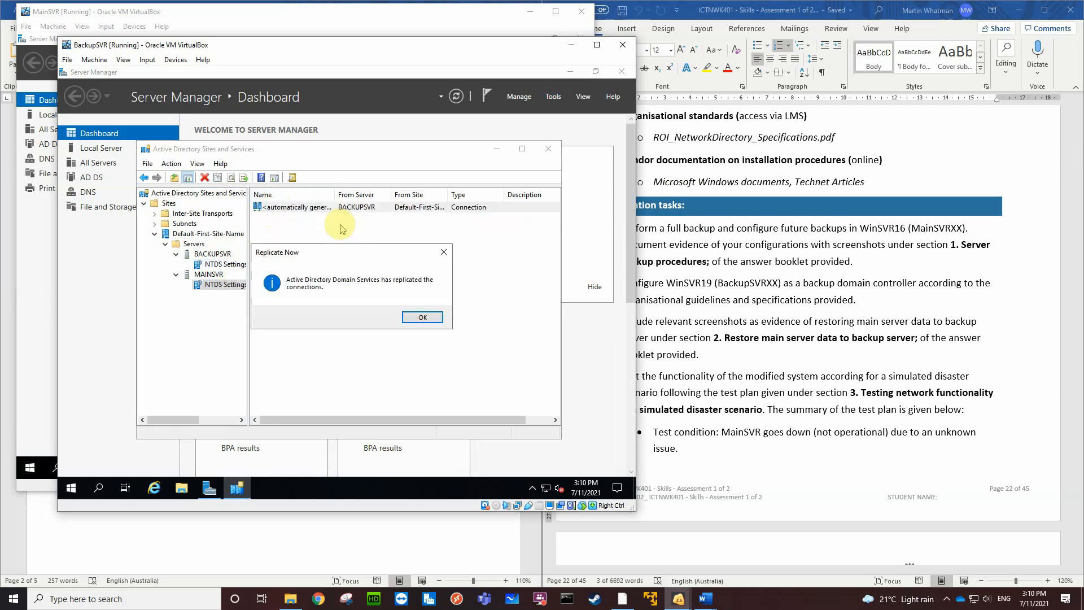
Dismiss the Replicate Now dialog, replicate the configuration from MAINSVR through its NTDS Settings, and dismiss the resulting dialog
{"action": "left_click", "coordinate": [423, 317]}
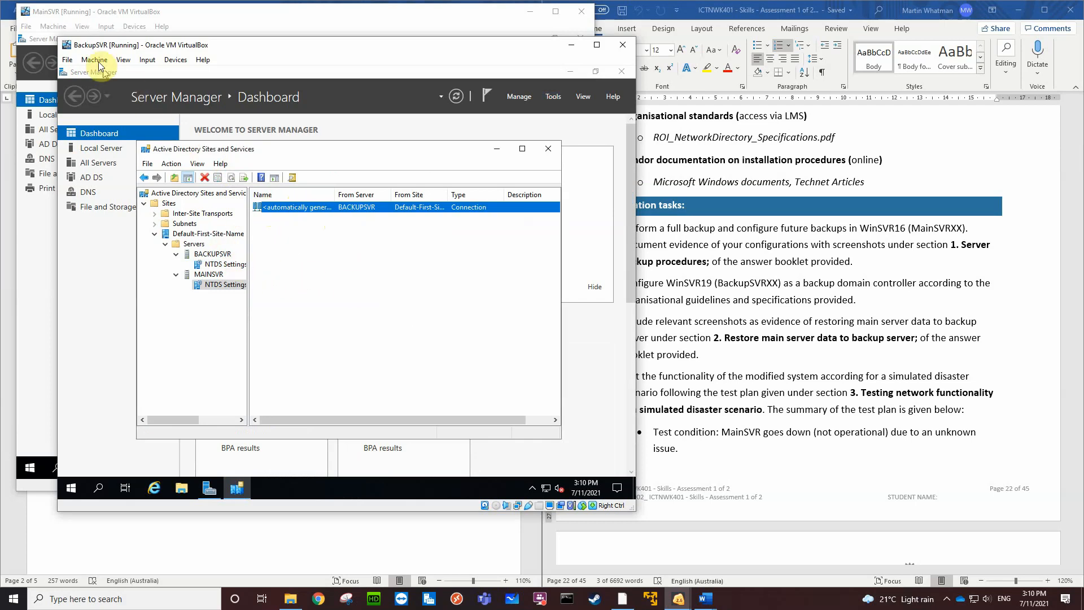
{"action": "right_click", "coordinate": [217, 263]}
{"action": "left_click", "coordinate": [191, 305]}
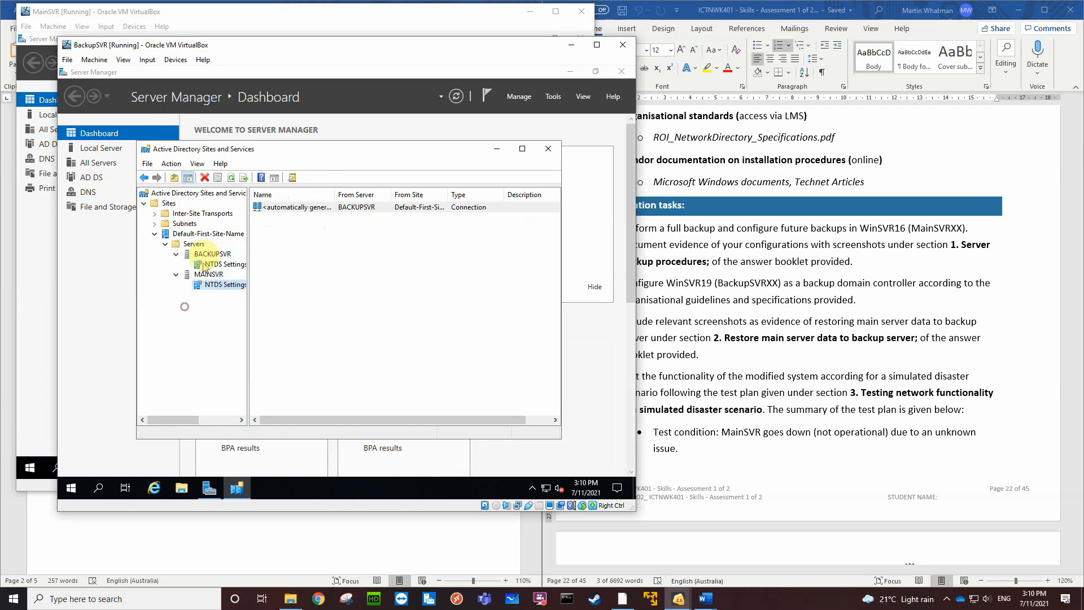
{"action": "right_click", "coordinate": [216, 285]}
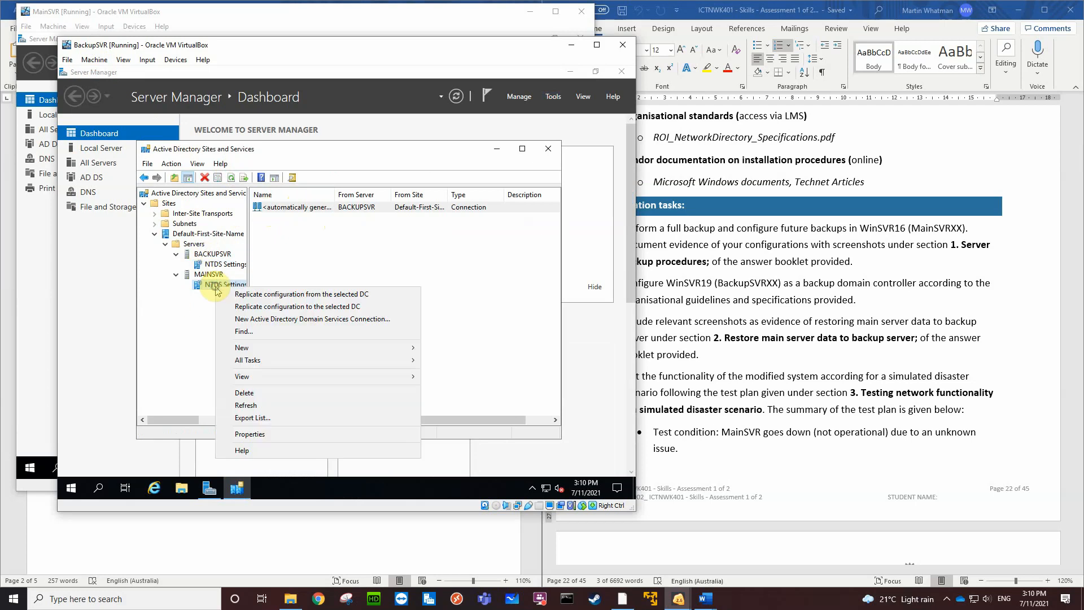
{"action": "left_click", "coordinate": [267, 295]}
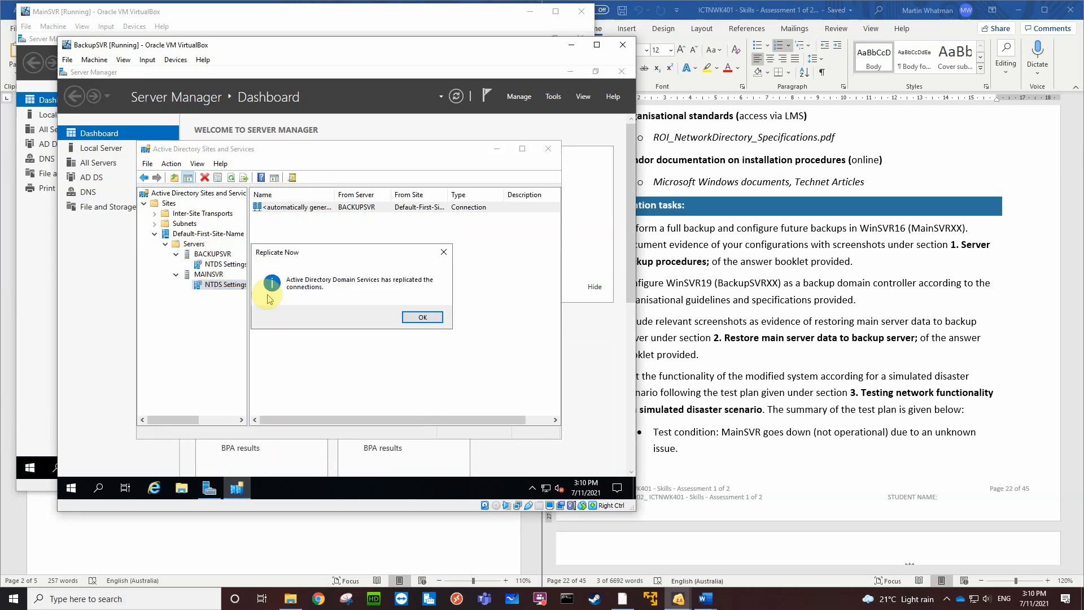
{"action": "left_click", "coordinate": [416, 318]}
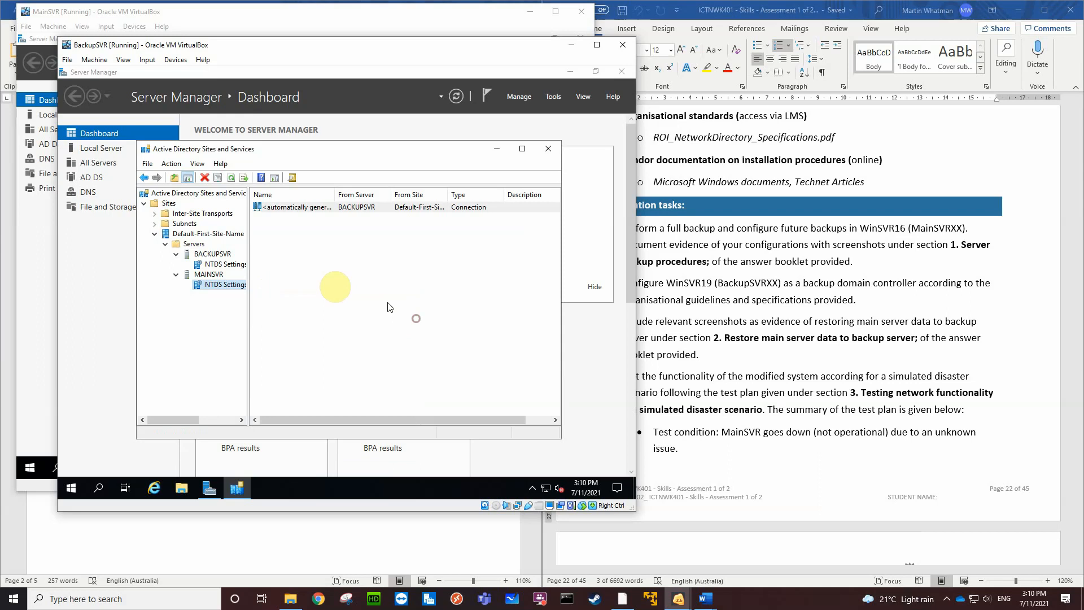
Replicate the configuration to MAINSVR through its NTDS Settings and dismiss the resulting dialog
{"action": "right_click", "coordinate": [231, 285]}
{"action": "left_click", "coordinate": [275, 309]}
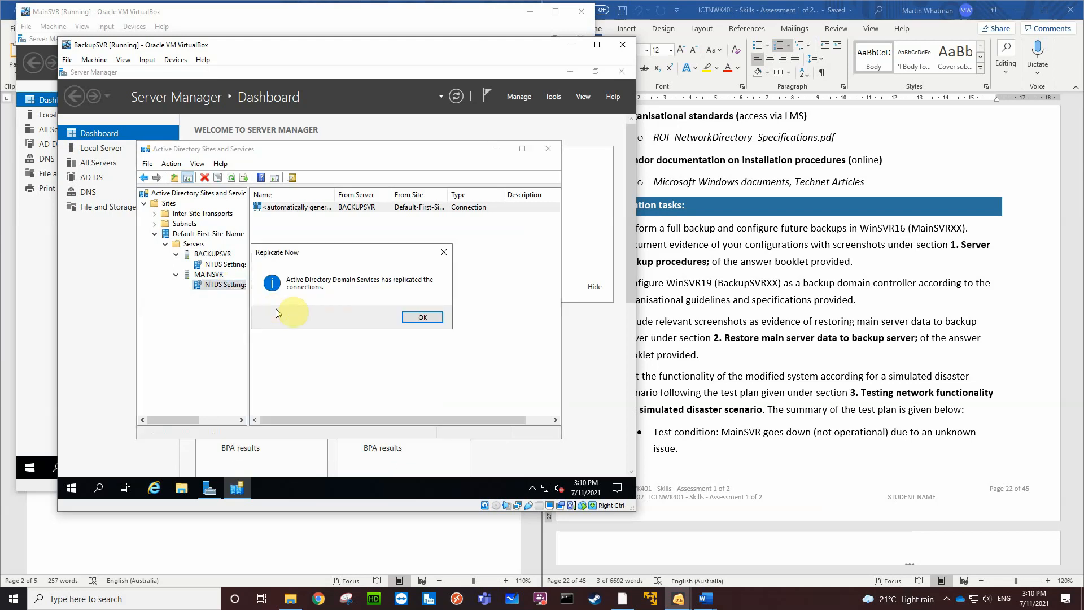
{"action": "left_click", "coordinate": [421, 319]}
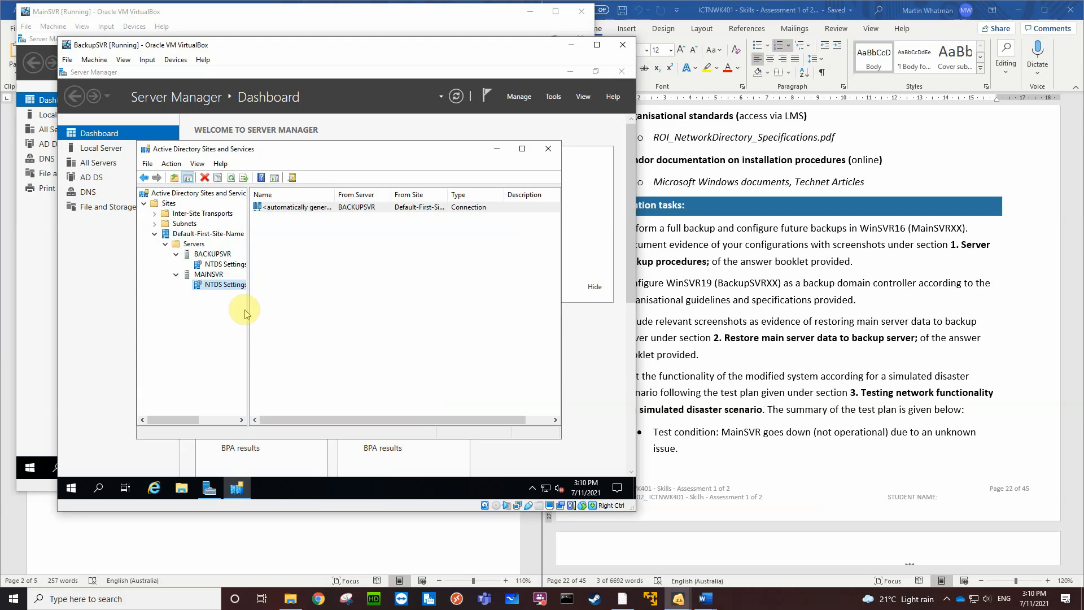
Switch to MainSVR, refresh the BMW.local zone in DNS Manager to check its name server and host records, and close DNS Manager
{"action": "left_click", "coordinate": [283, 16]}
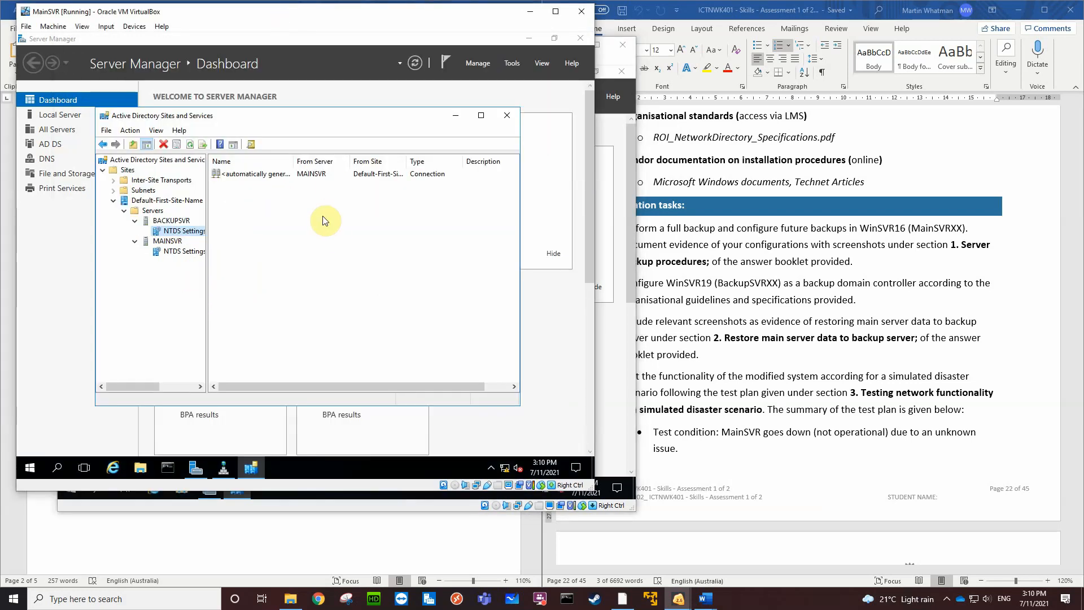
{"action": "left_click", "coordinate": [224, 469]}
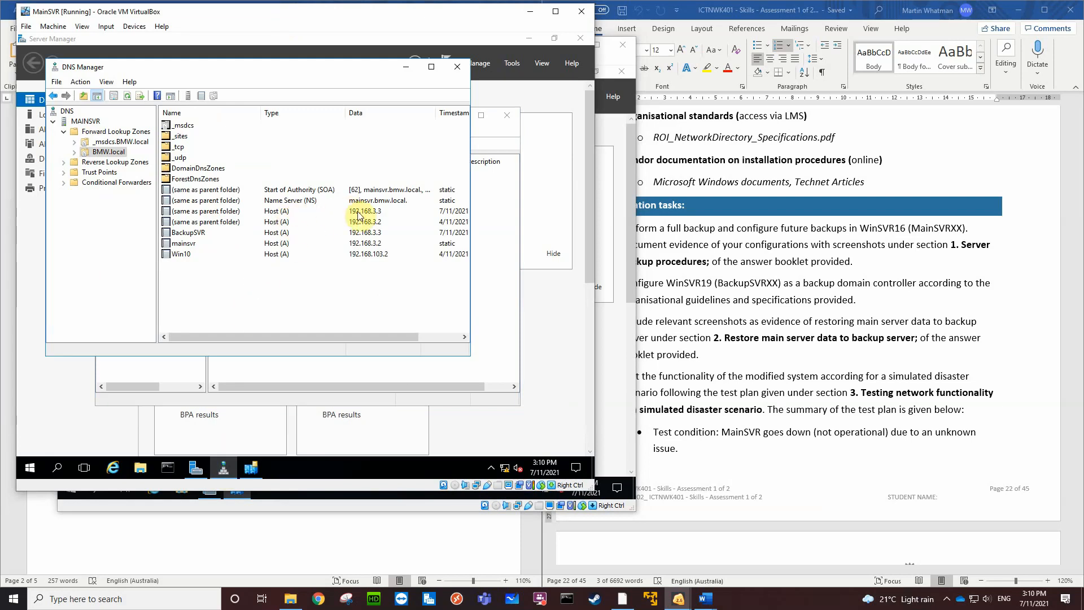
{"action": "left_click", "coordinate": [129, 96]}
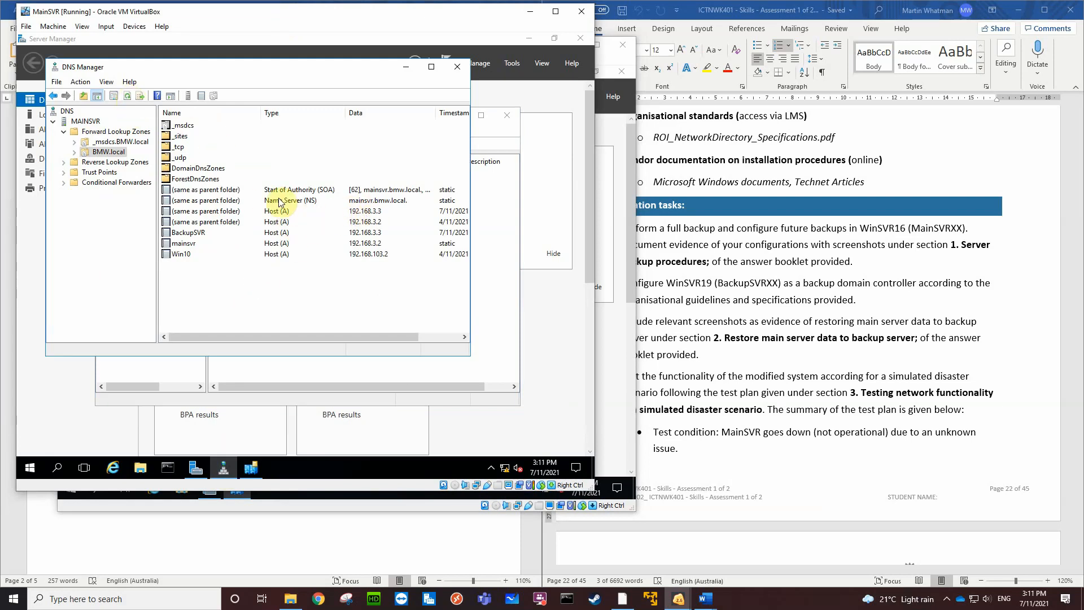
{"action": "left_click", "coordinate": [130, 96]}
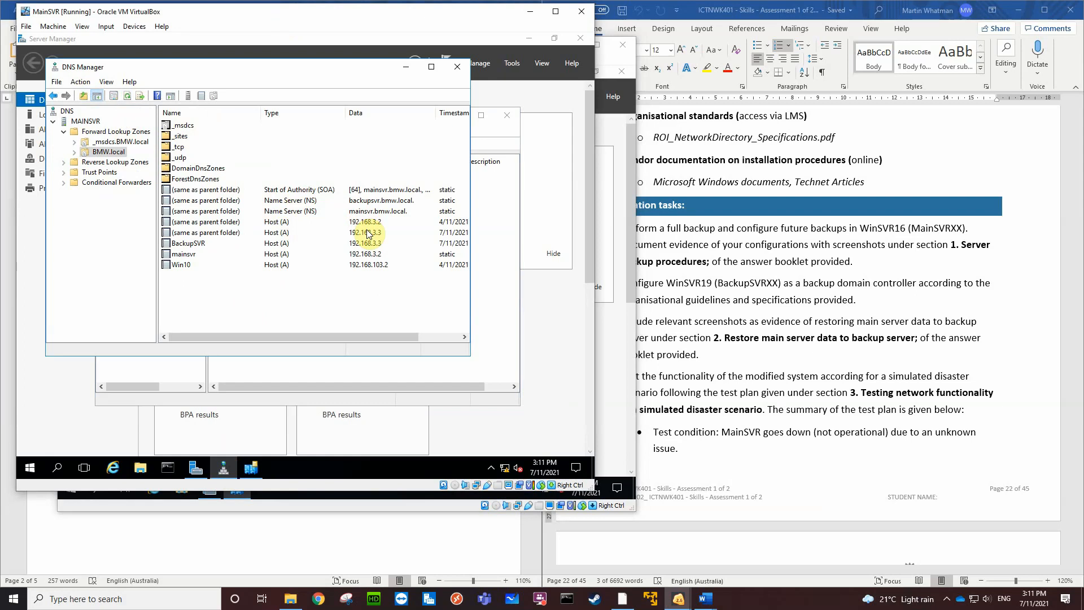
{"action": "left_click", "coordinate": [458, 67]}
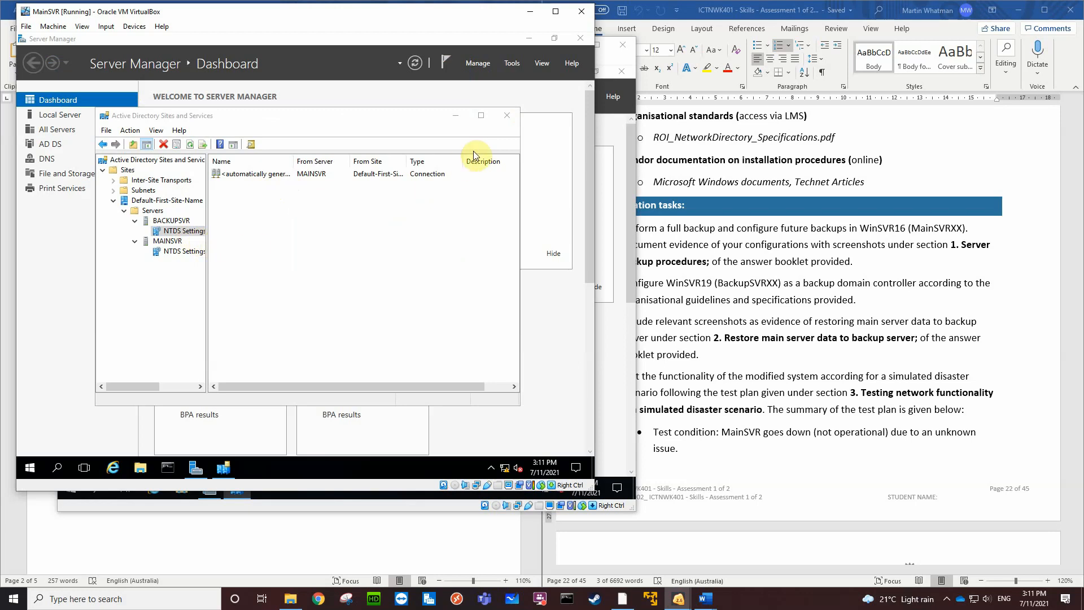
Close Active Directory Sites and Services on both MainSVR and BackupSVR
{"action": "left_click", "coordinate": [508, 116]}
{"action": "left_click", "coordinate": [610, 361]}
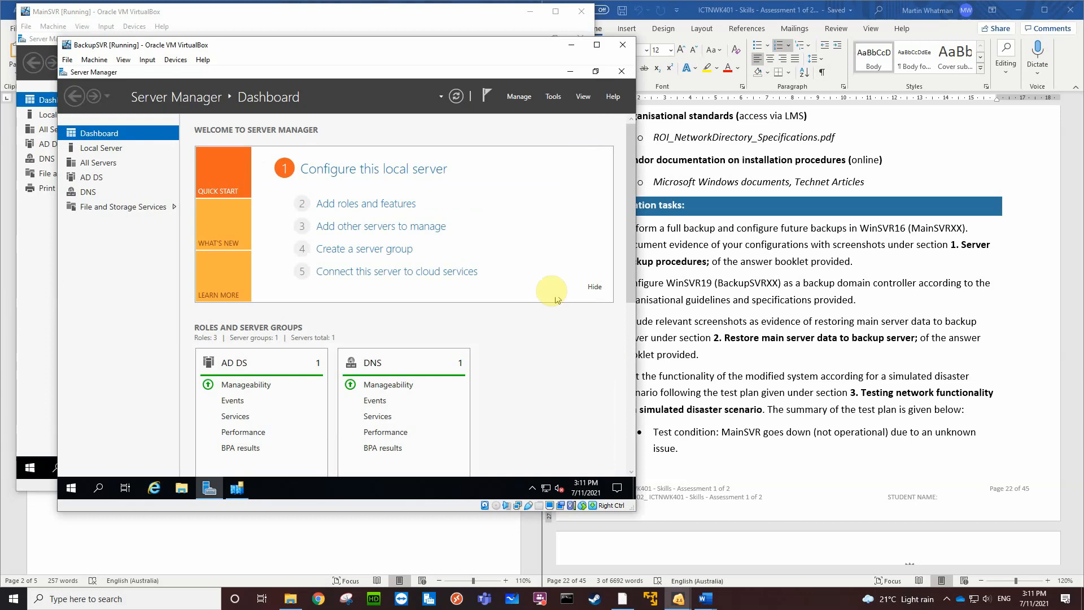
{"action": "left_click", "coordinate": [237, 490]}
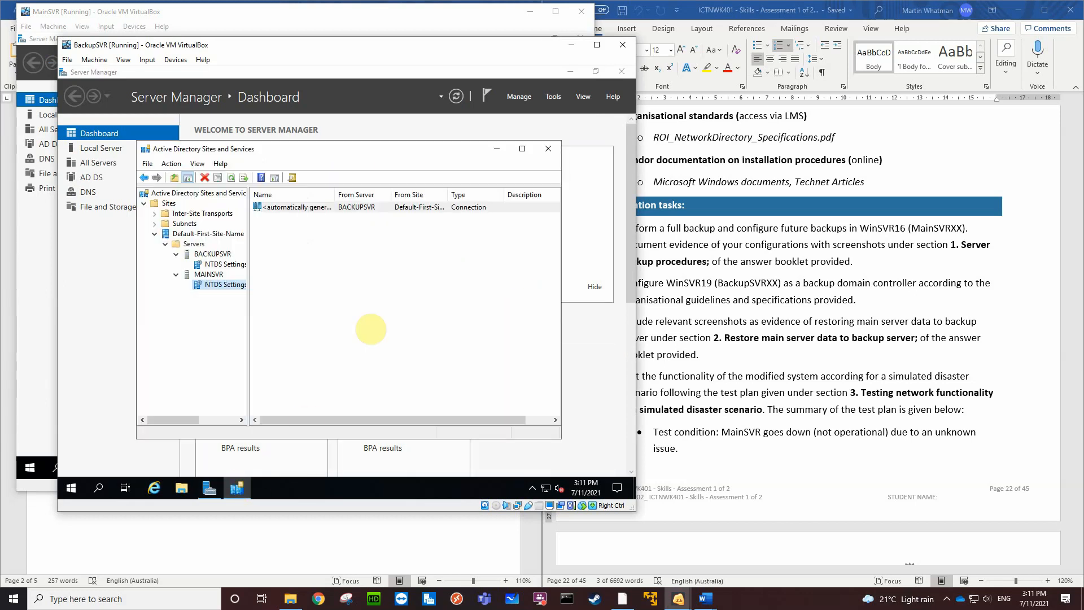
{"action": "left_click", "coordinate": [547, 148]}
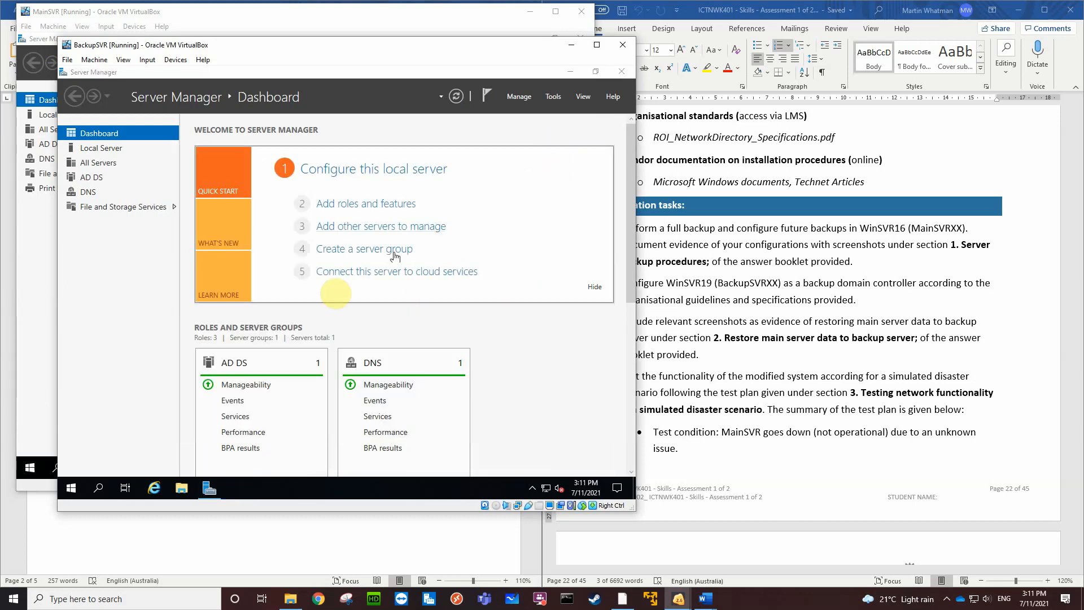
Open Command Prompt on MainSVR and display the repadmin help with repadmin /?
{"action": "left_click", "coordinate": [40, 402]}
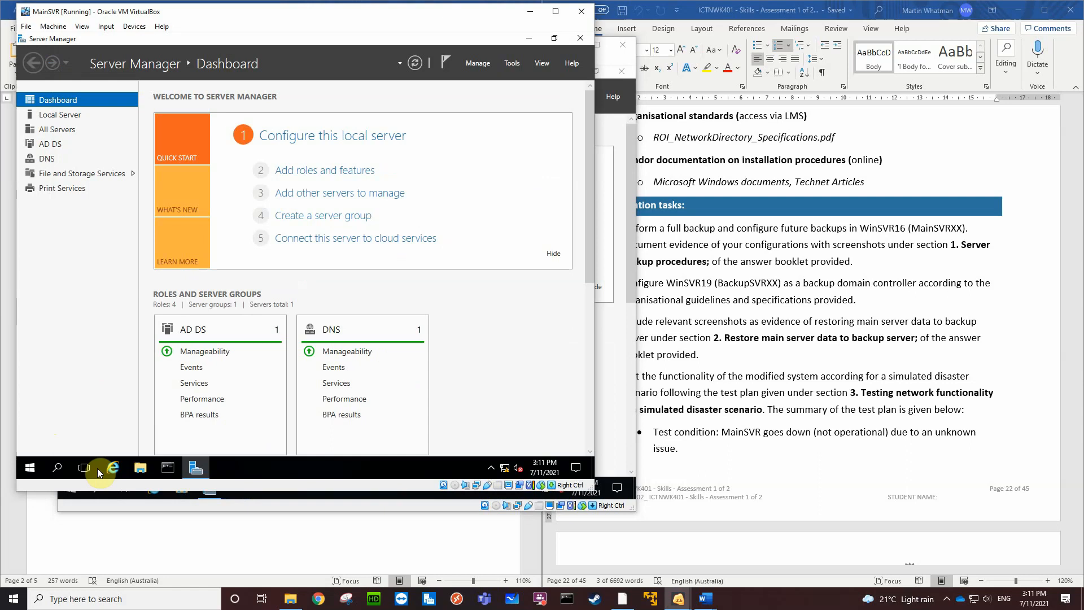
{"action": "left_click", "coordinate": [168, 468]}
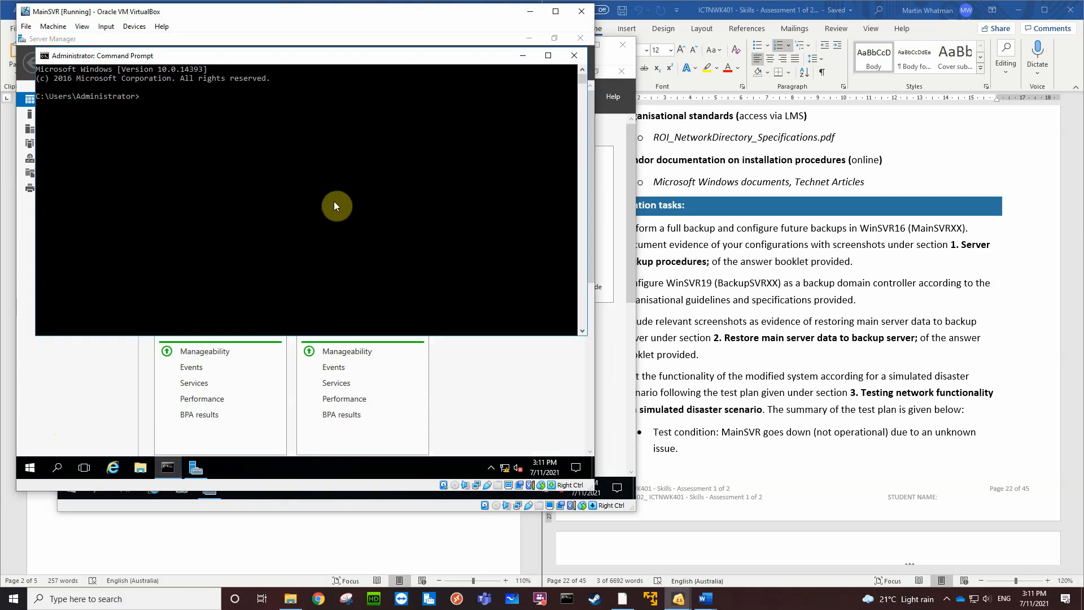
{"action": "type", "text": "repadmin /?"}
{"action": "key", "text": "Return"}
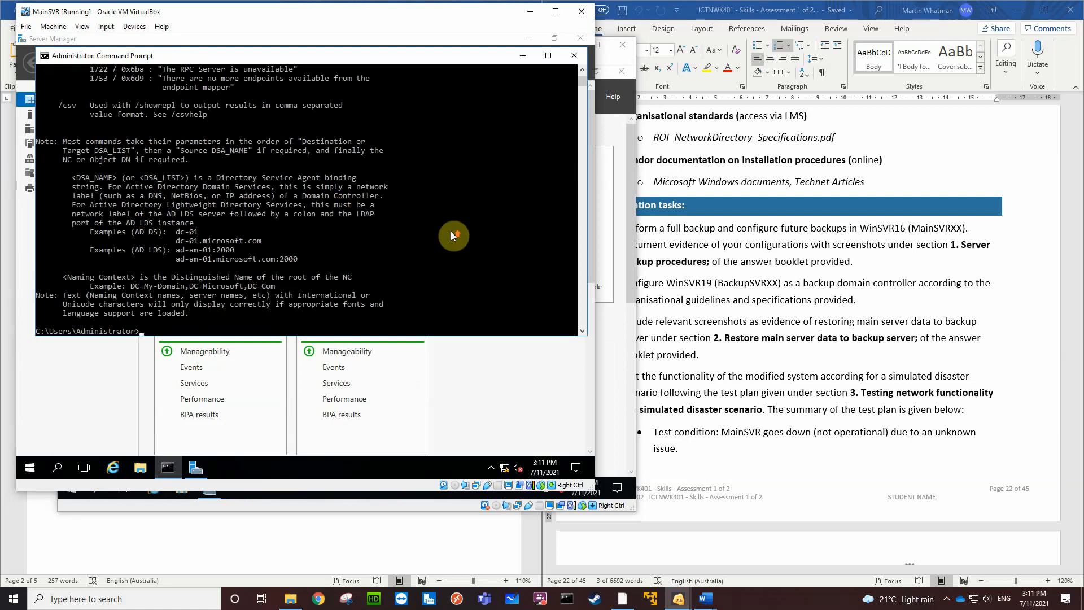
Read through the repadmin help for the commands that show replication status and synchronize domain controllers
{"action": "scroll", "coordinate": [450, 232], "scroll_direction": "up", "scroll_amount": 15}
{"action": "scroll", "coordinate": [451, 231], "scroll_direction": "up", "scroll_amount": 12}
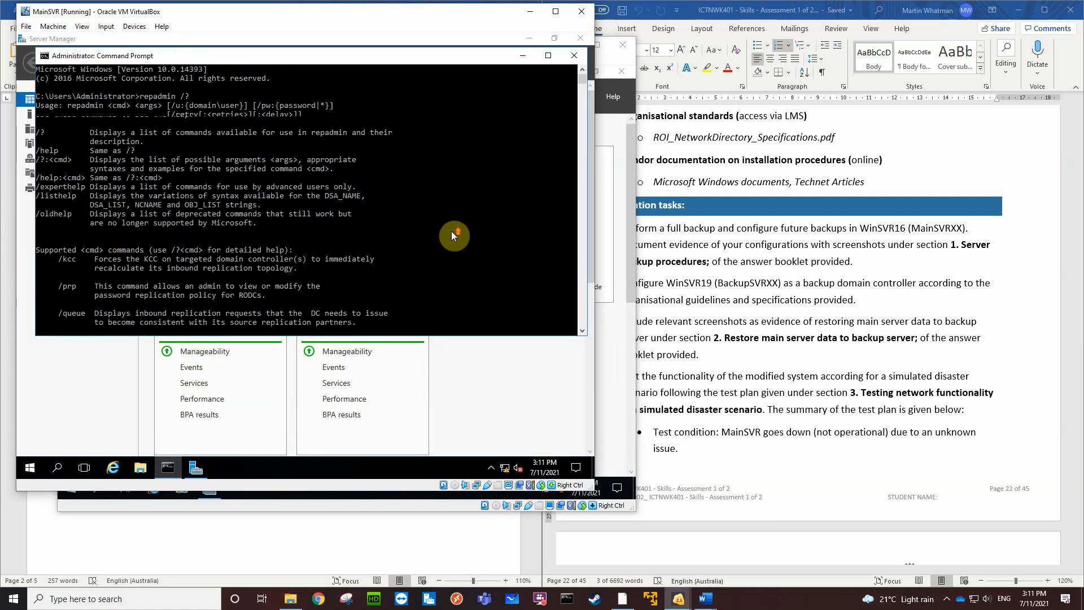
{"action": "scroll", "coordinate": [452, 231], "scroll_direction": "down", "scroll_amount": 8}
{"action": "scroll", "coordinate": [452, 232], "scroll_direction": "down", "scroll_amount": 4}
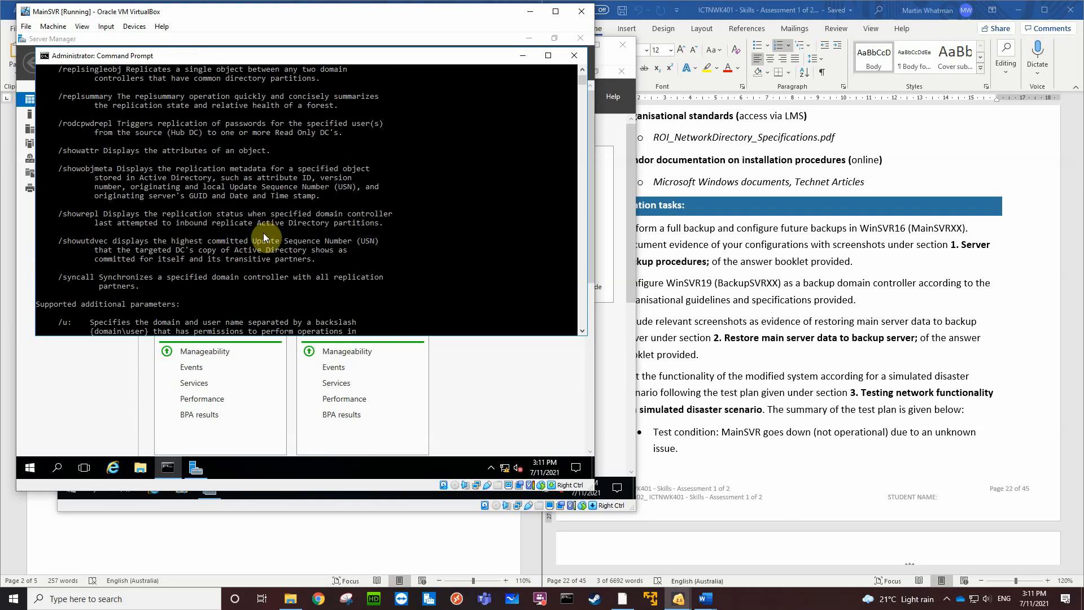
{"action": "scroll", "coordinate": [266, 236], "scroll_direction": "down", "scroll_amount": 8}
{"action": "scroll", "coordinate": [252, 225], "scroll_direction": "up", "scroll_amount": 5}
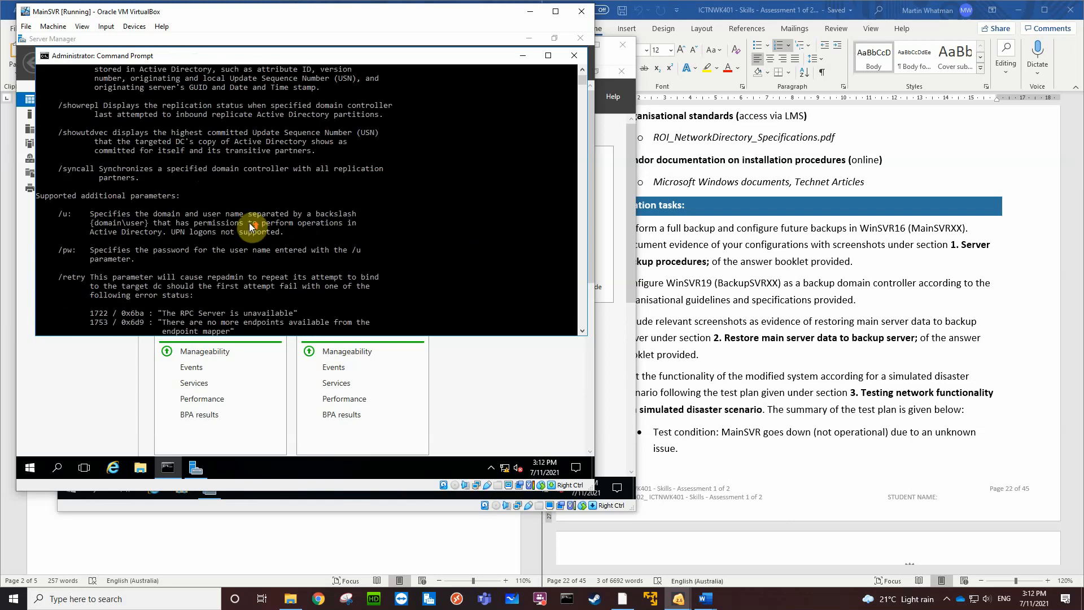
{"action": "scroll", "coordinate": [249, 222], "scroll_direction": "up", "scroll_amount": 1}
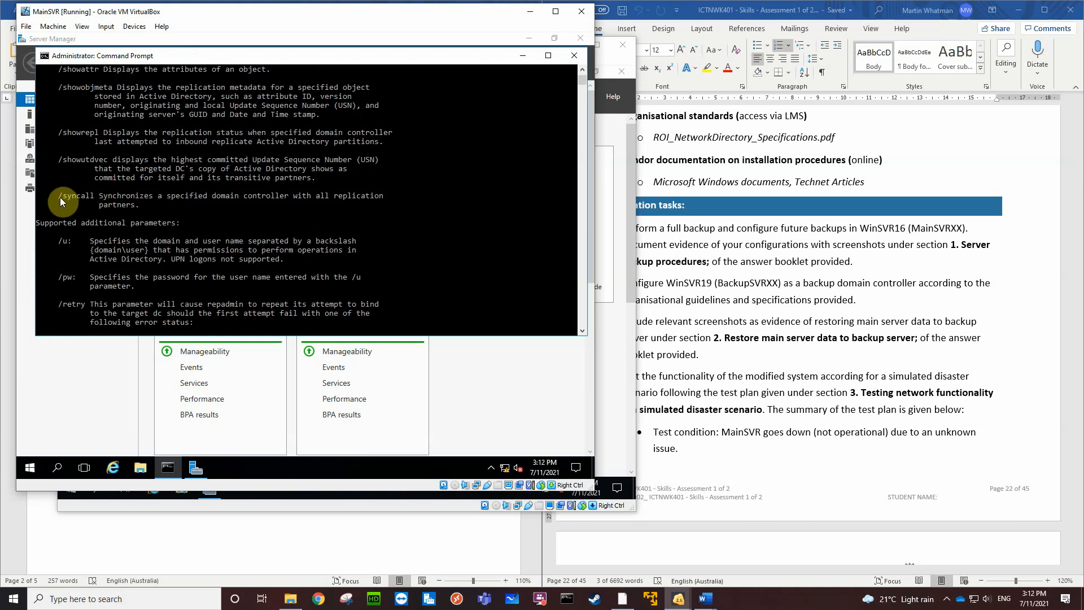
{"action": "scroll", "coordinate": [185, 232], "scroll_direction": "down", "scroll_amount": 15}
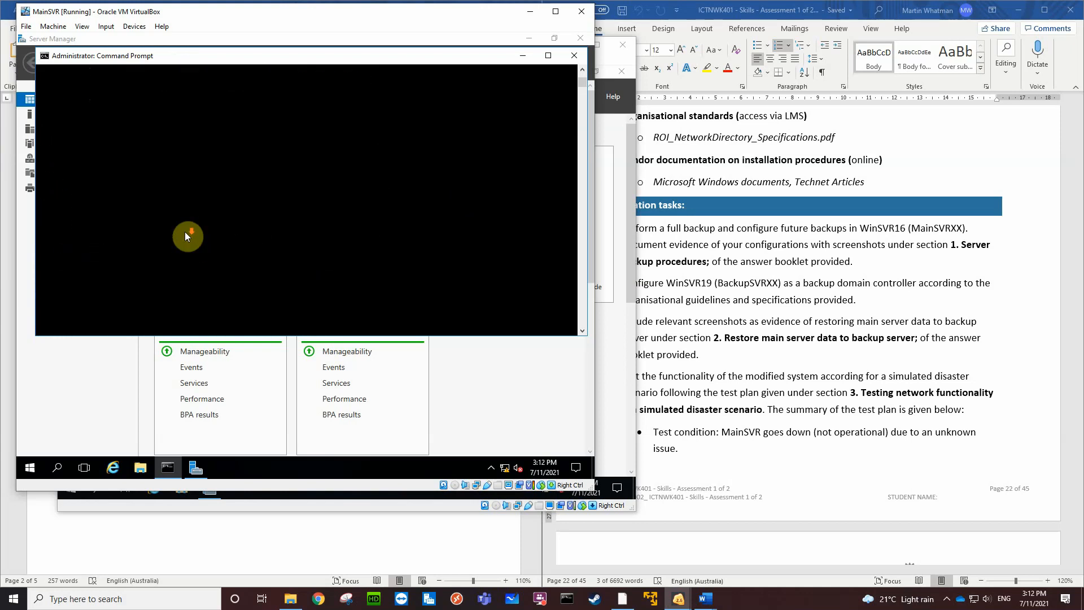
{"action": "scroll", "coordinate": [273, 197], "scroll_direction": "up", "scroll_amount": 5}
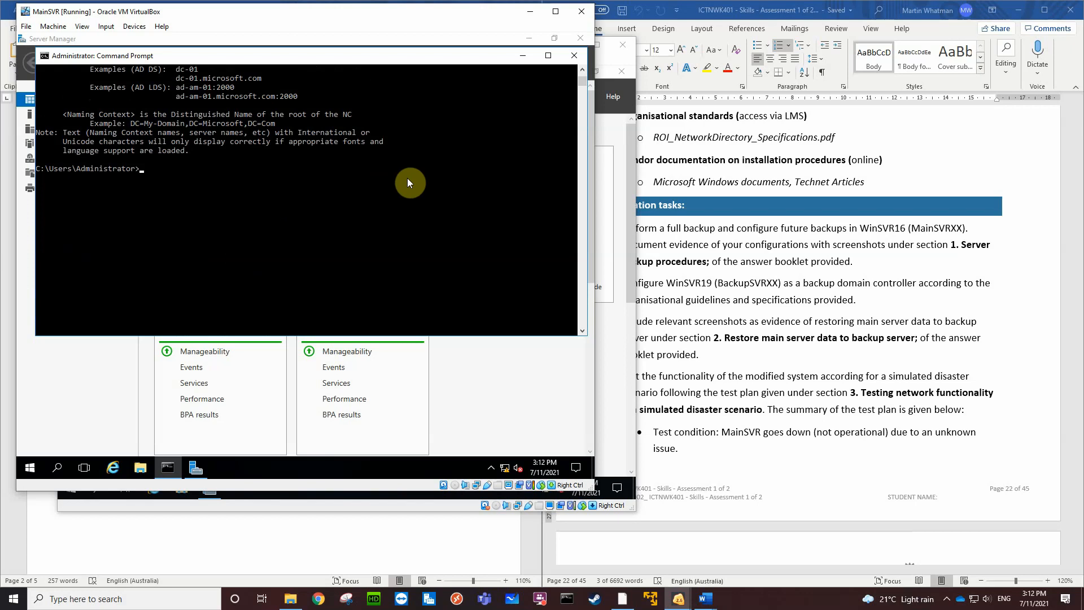
Run repadmin /showrepl on MainSVR and review the replication status of its inbound neighbors
{"action": "type", "text": "repadmin /showrepl"}
{"action": "key", "text": "Return"}
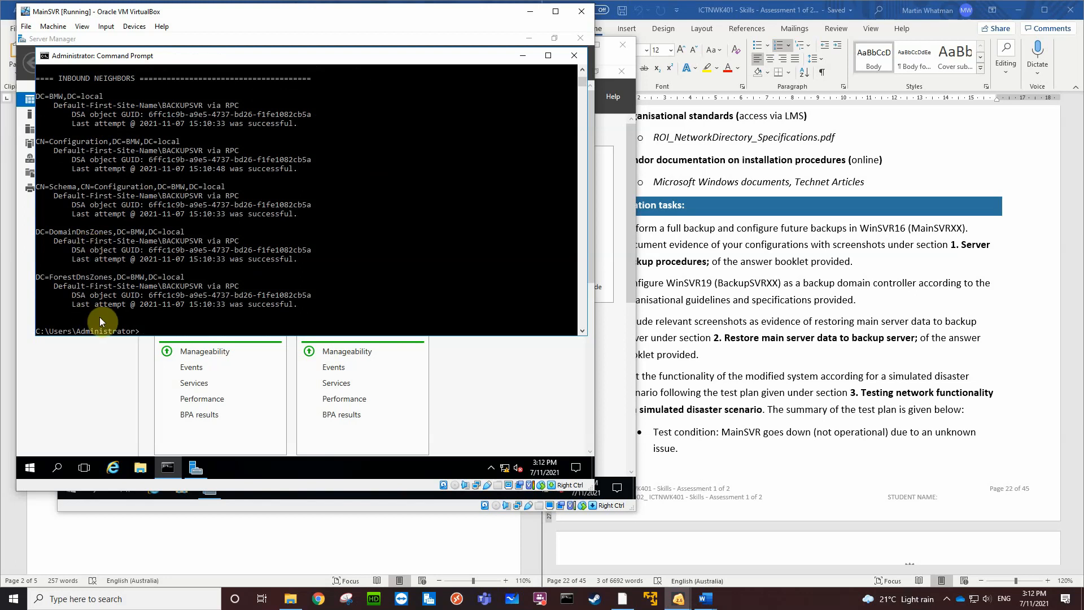
{"action": "scroll", "coordinate": [100, 317], "scroll_direction": "up", "scroll_amount": 1}
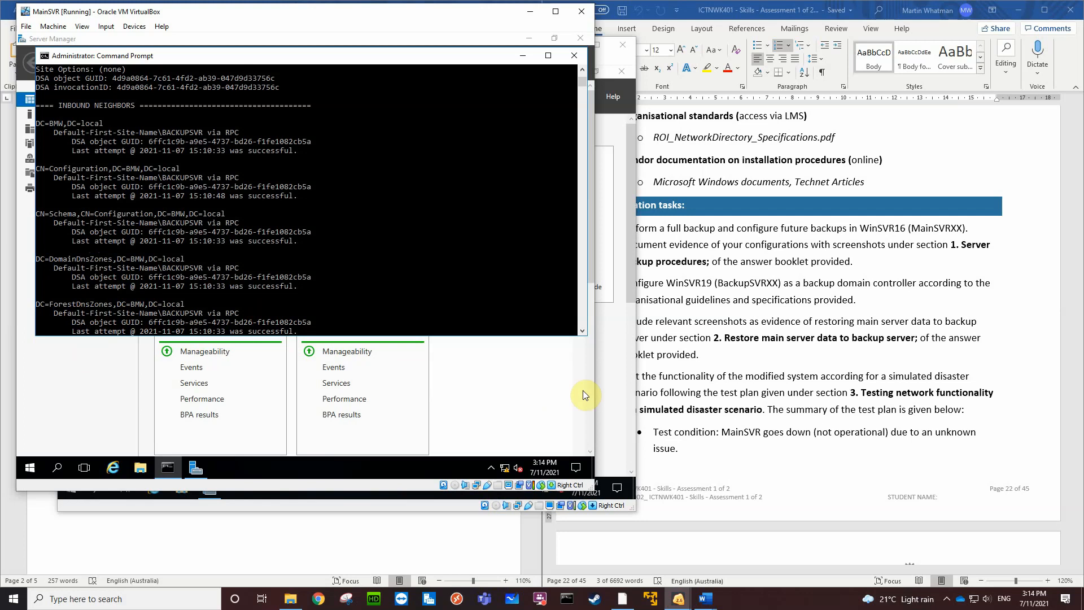
Switch to BackupSVR, find Command Prompt by searching for cmd, pin it to the taskbar, and open it
{"action": "left_click", "coordinate": [608, 378]}
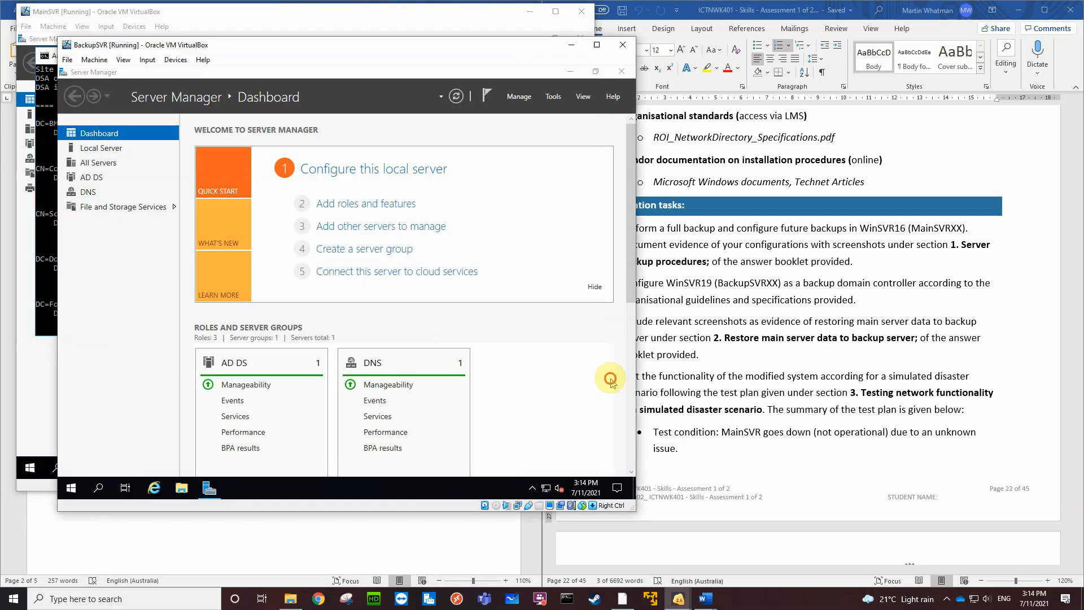
{"action": "left_click", "coordinate": [99, 488]}
{"action": "type", "text": "cmd"}
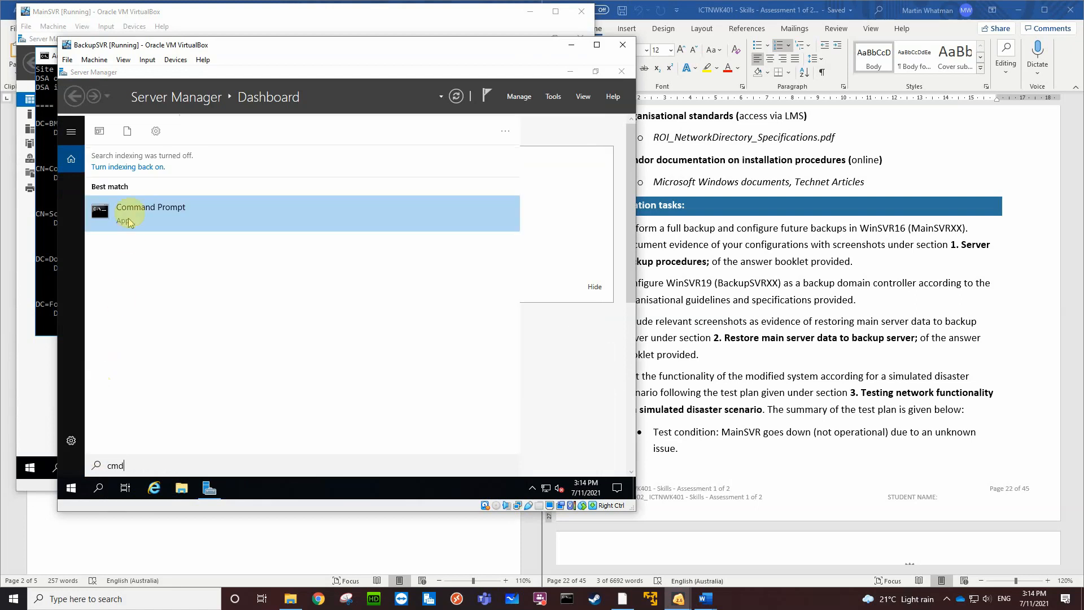
{"action": "left_click", "coordinate": [135, 212]}
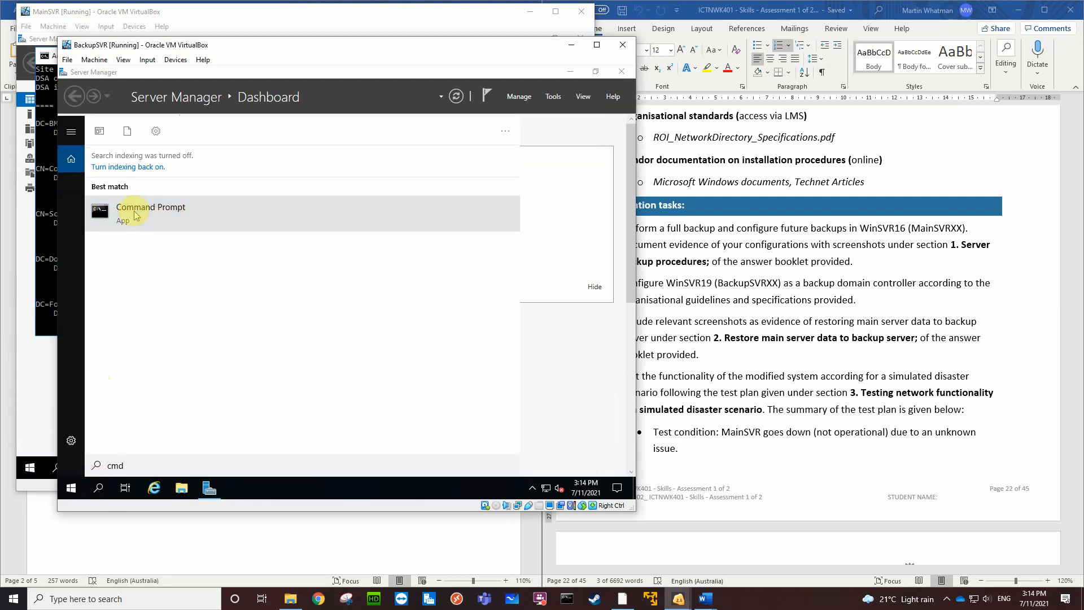
{"action": "right_click", "coordinate": [136, 215]}
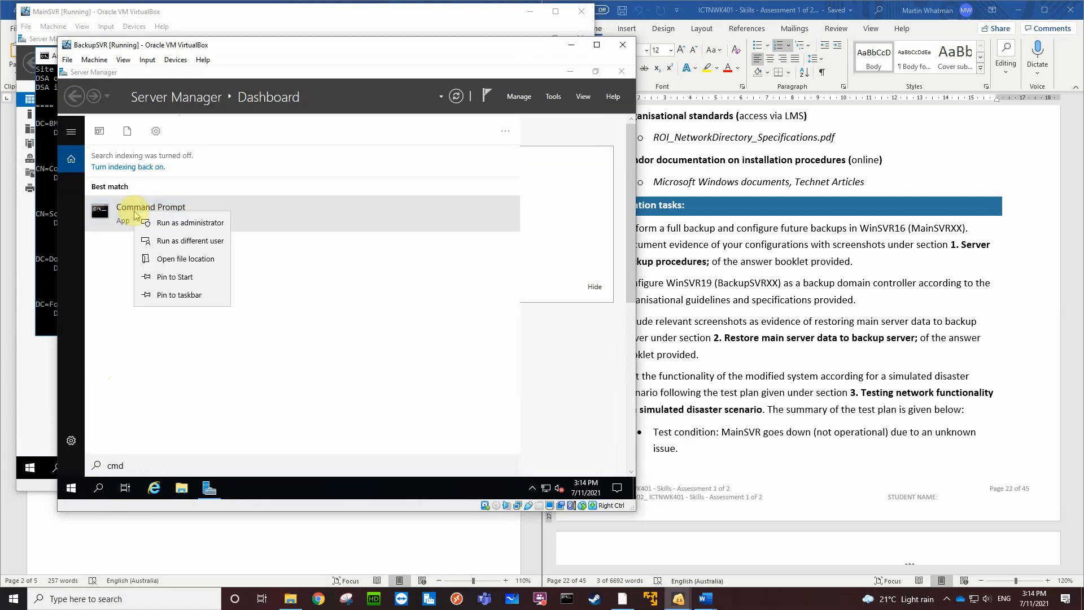
{"action": "left_click", "coordinate": [177, 295]}
{"action": "left_click", "coordinate": [255, 491]}
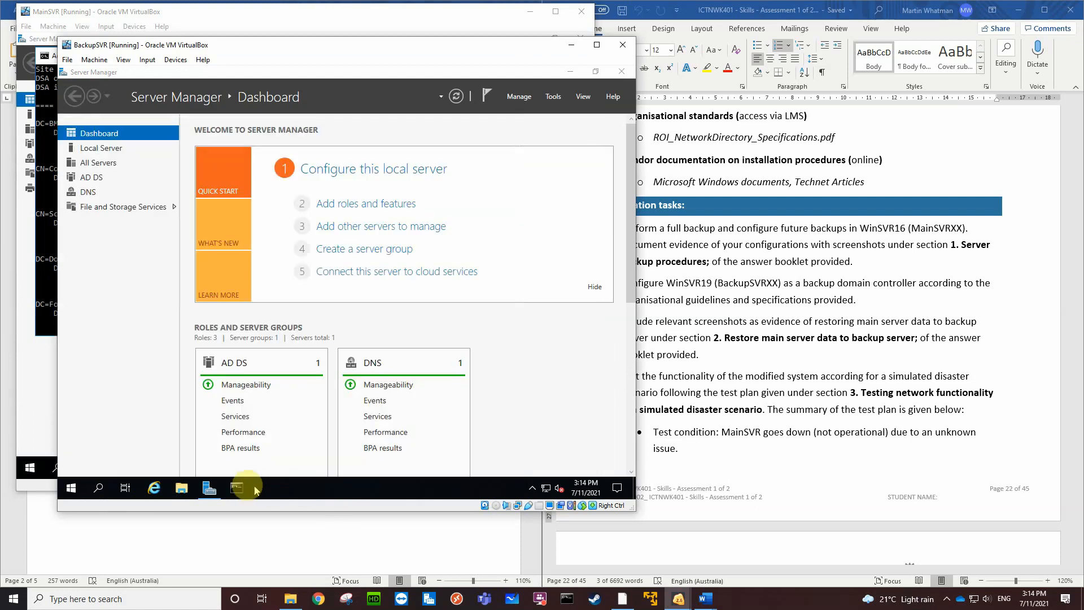
{"action": "left_click", "coordinate": [246, 488]}
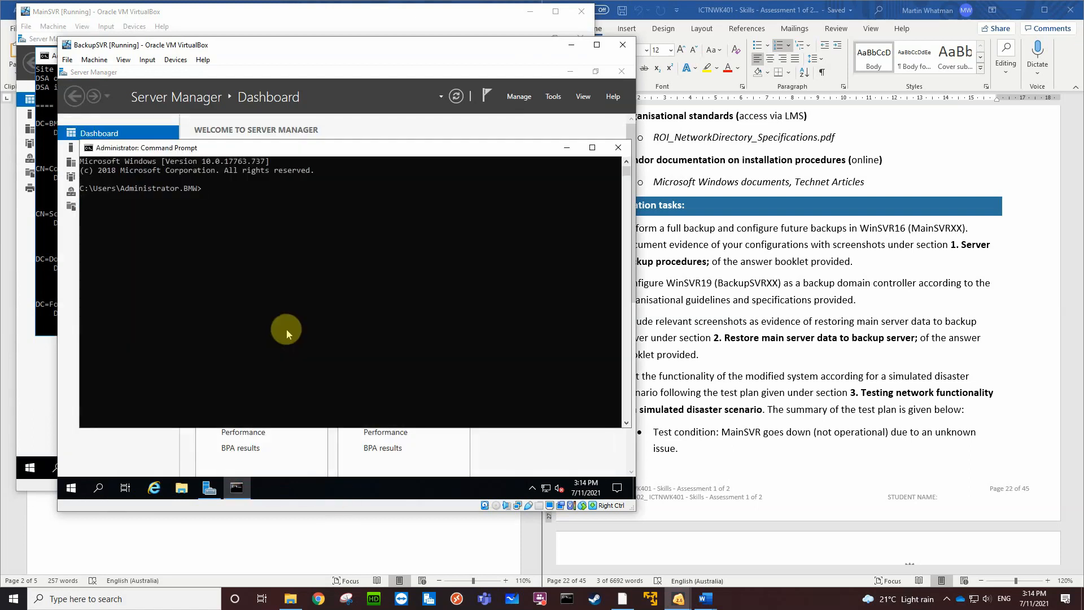
Run repadmin /showrepl on BackupSVR to check its inbound replication status
{"action": "type", "text": "repadmin /showrepl"}
{"action": "key", "text": "Return"}
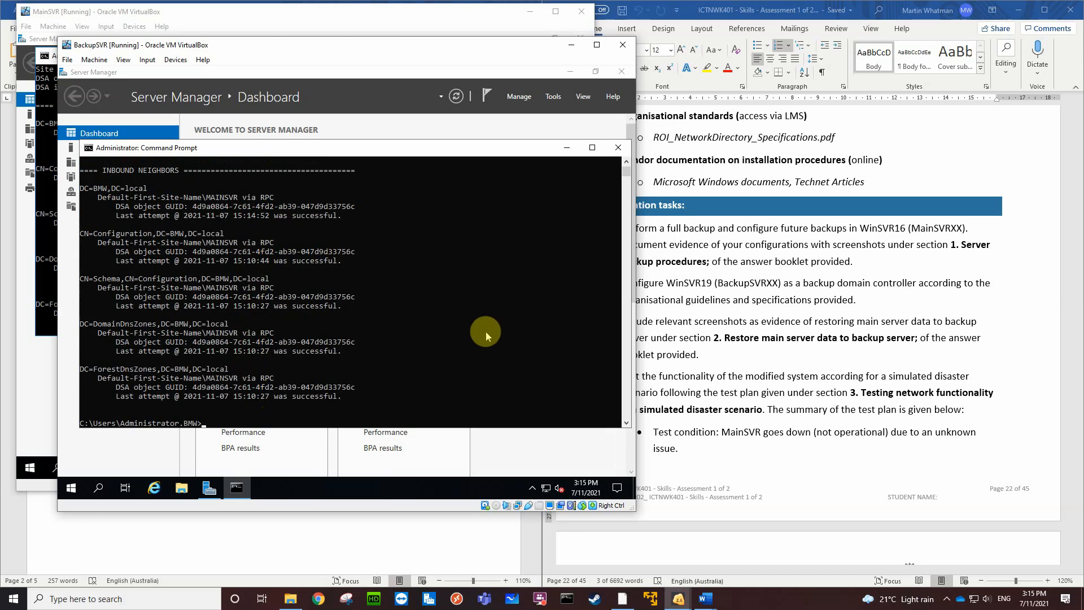
Synchronize BackupSVR with its replication partners using repadmin /syncall, and recheck the status with repadmin /showrepl
{"action": "key", "text": "Up"}
{"action": "key", "text": "BackSpace"}
{"action": "key", "text": "BackSpace"}
{"action": "key", "text": "BackSpace"}
{"action": "key", "text": "BackSpace"}
{"action": "key", "text": "BackSpace"}
{"action": "key", "text": "BackSpace"}
{"action": "key", "text": "BackSpace"}
{"action": "key", "text": "BackSpace"}
{"action": "type", "text": "syncall"}
{"action": "key", "text": "Return"}
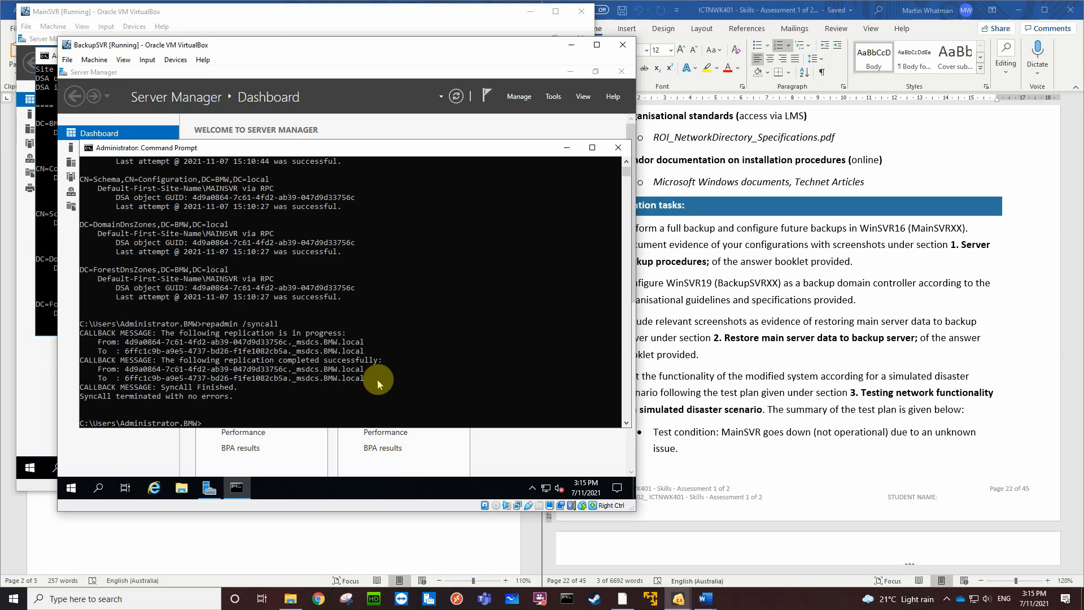
{"action": "type", "text": "repadmin /showrepl"}
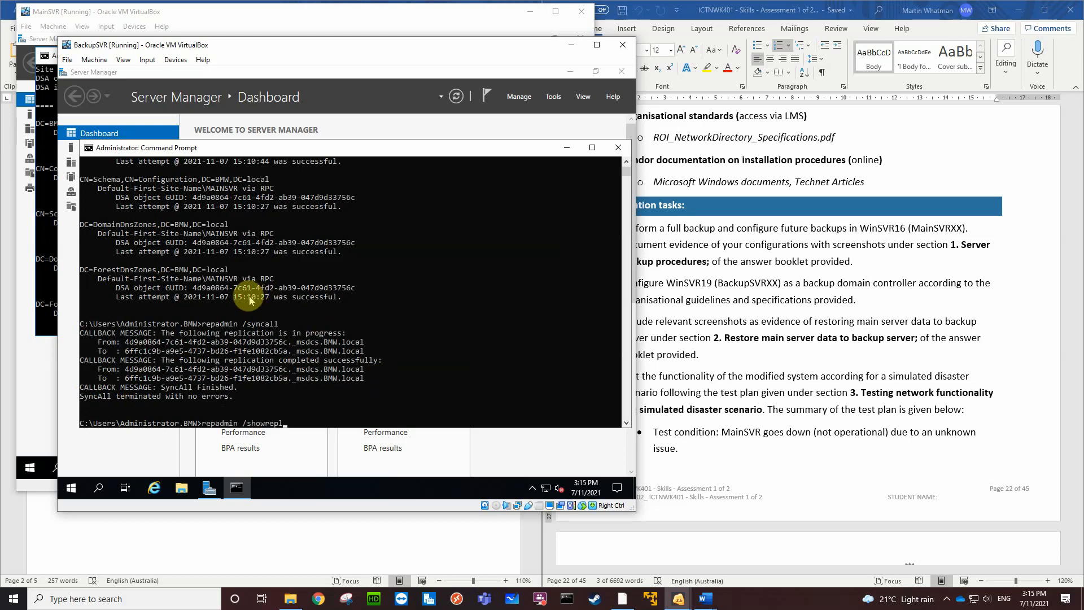
{"action": "key", "text": "Return"}
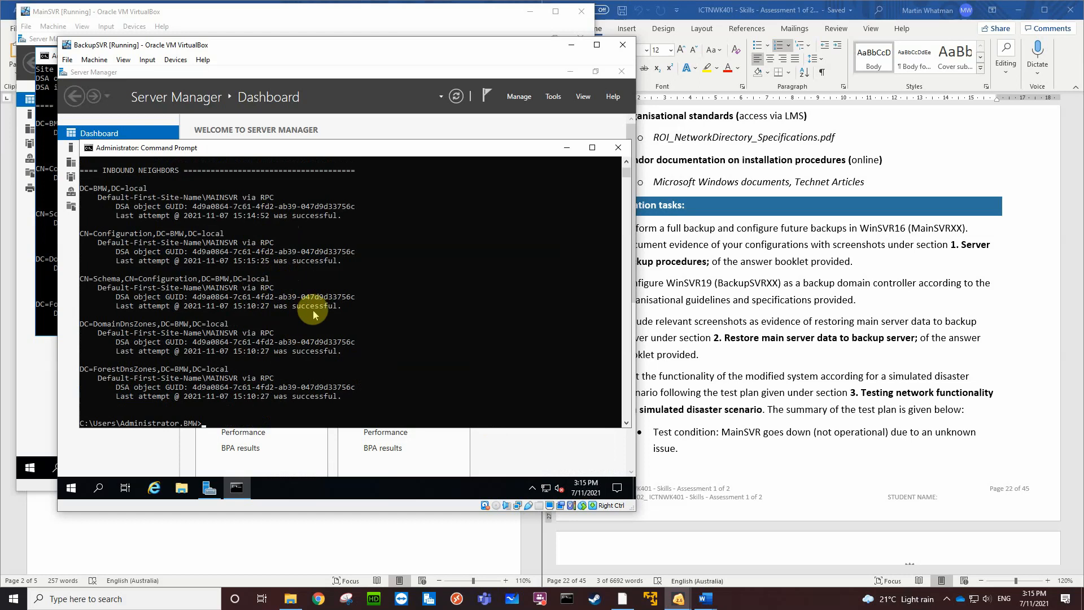
Close the Command Prompt sessions on BackupSVR and MainSVR with the exit command
{"action": "type", "text": "exit"}
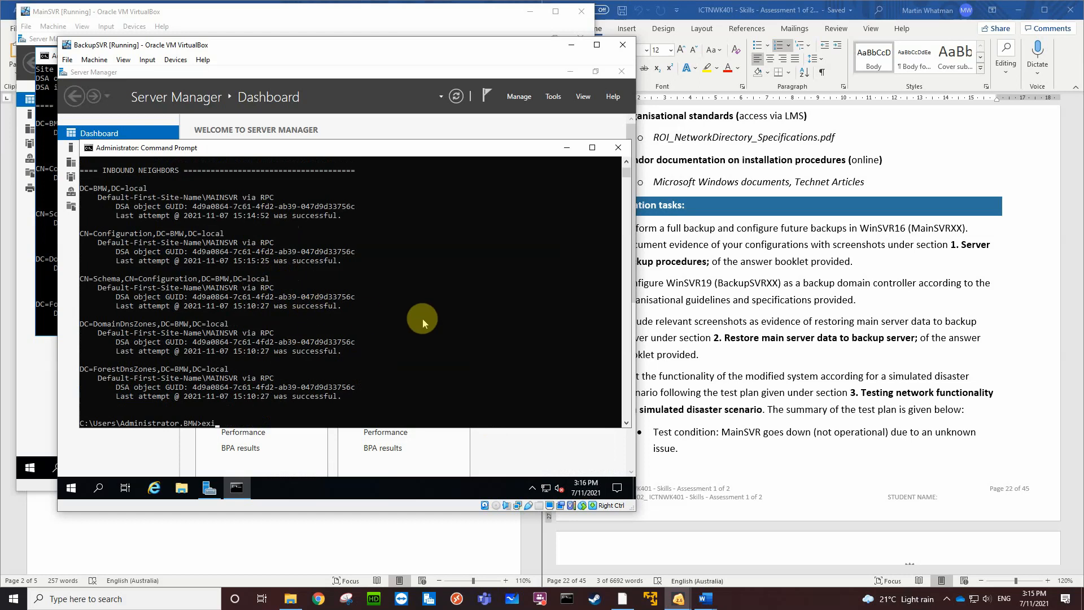
{"action": "key", "text": "Return"}
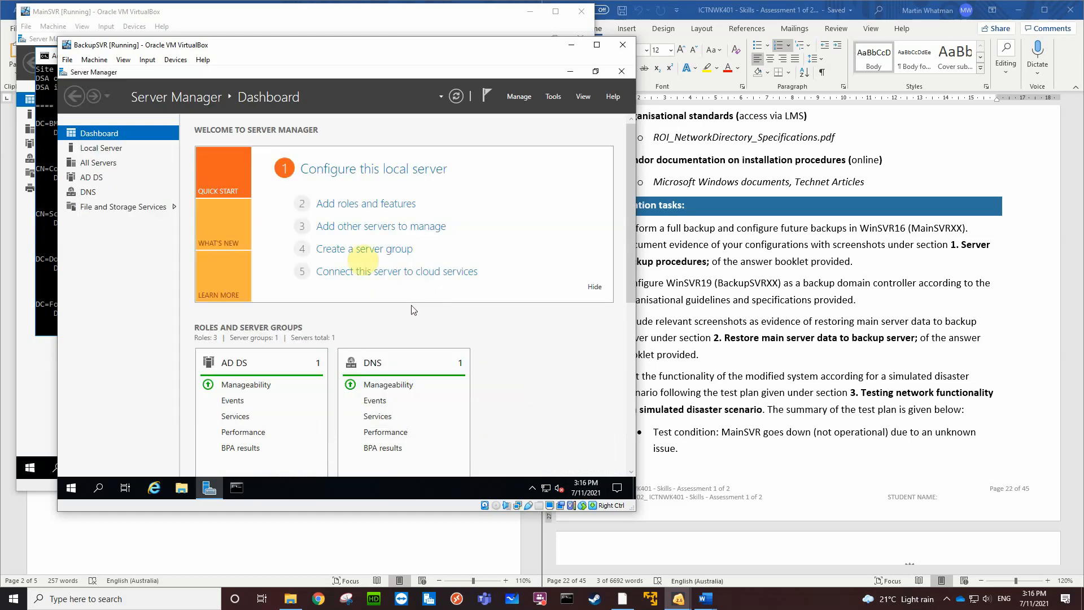
{"action": "left_click", "coordinate": [42, 279]}
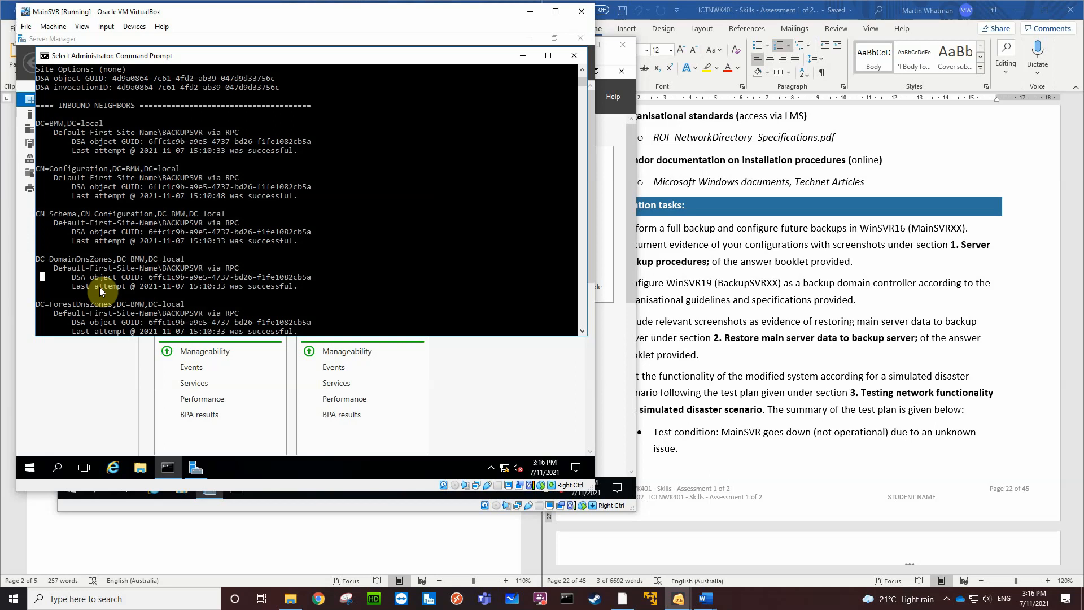
{"action": "type", "text": "exit"}
{"action": "key", "text": "Return"}
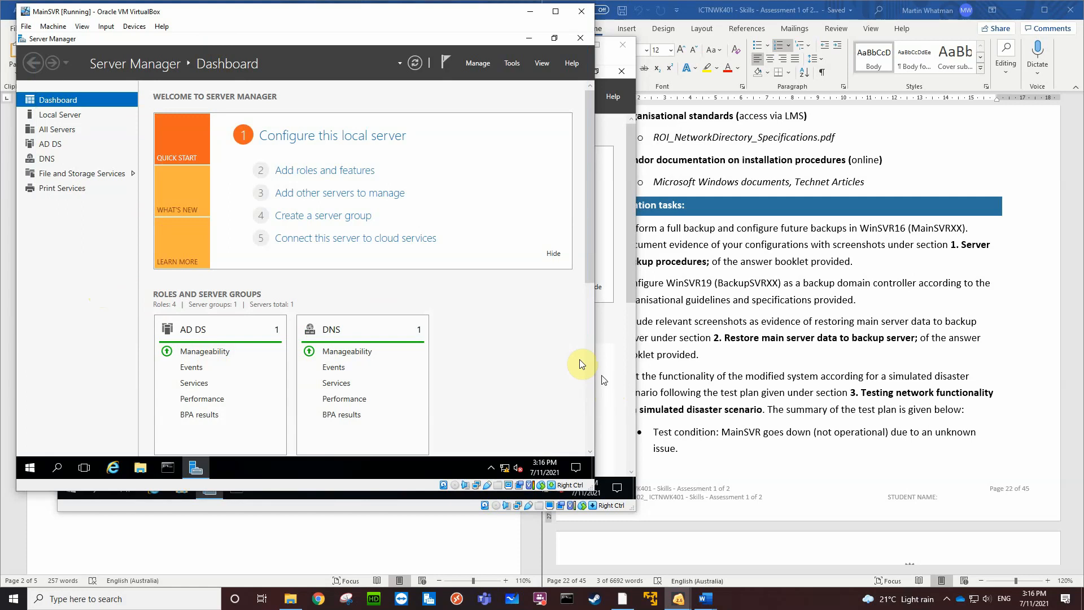
Switch to the assessment document in Word and review the demonstration tasks, including the simulated disaster test condition, required outcomes and remaining documentation tasks
{"action": "left_click", "coordinate": [1016, 305]}
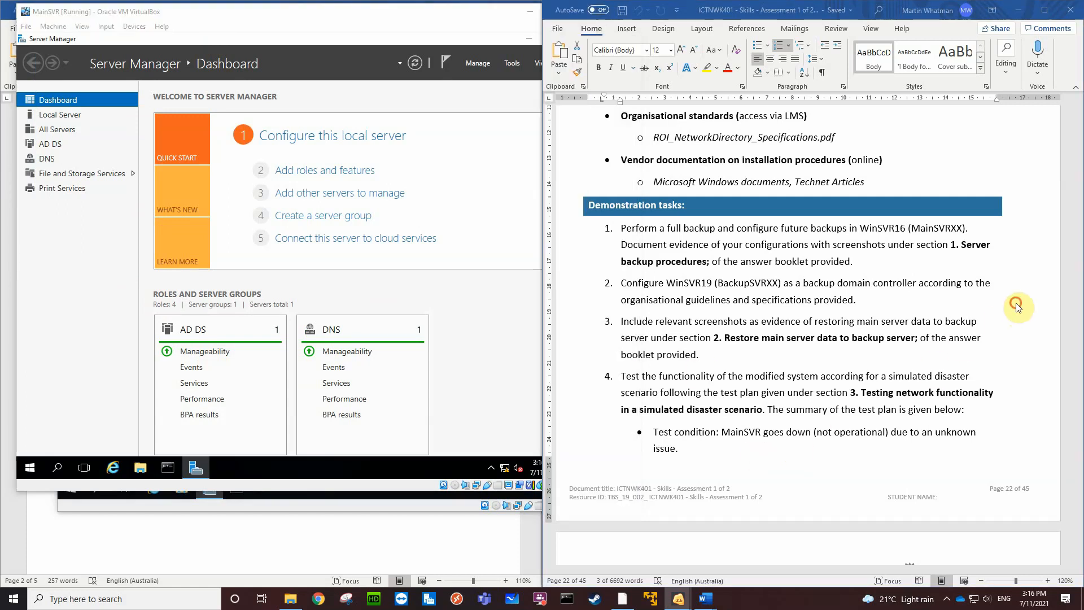
{"action": "left_click_drag", "start_coordinate": [918, 283], "coordinate": [803, 283]}
{"action": "scroll", "coordinate": [800, 300], "scroll_direction": "up", "scroll_amount": 1}
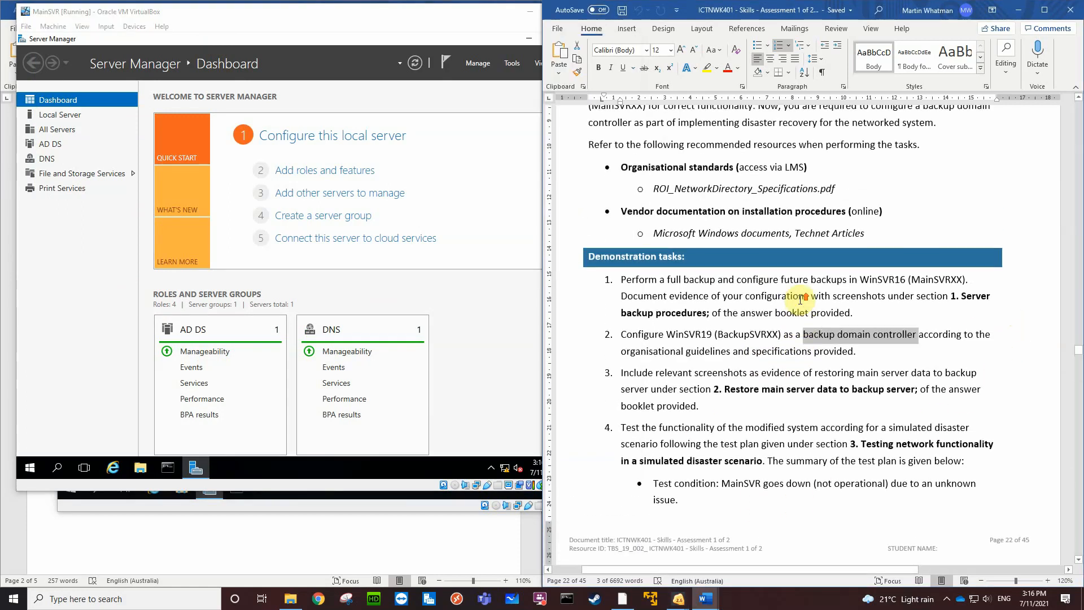
{"action": "scroll", "coordinate": [800, 299], "scroll_direction": "up", "scroll_amount": 3}
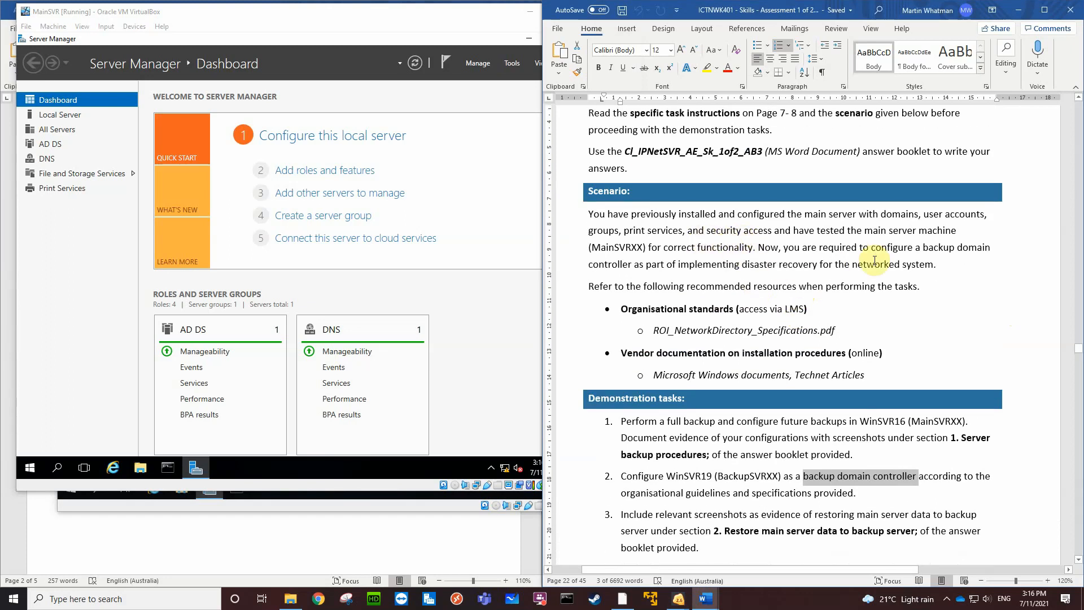
{"action": "scroll", "coordinate": [802, 355], "scroll_direction": "down", "scroll_amount": 1}
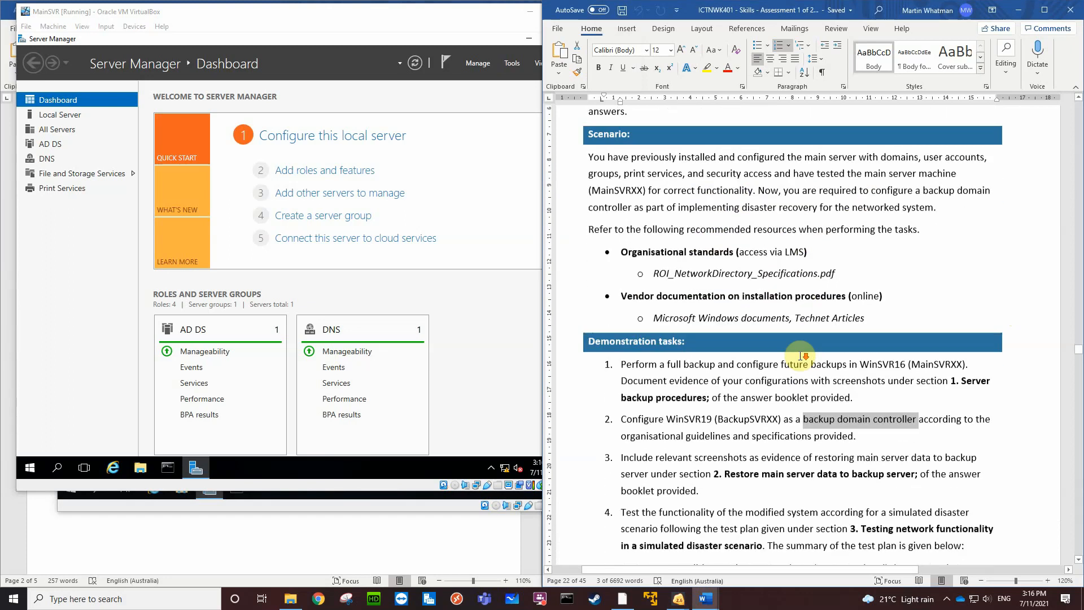
{"action": "scroll", "coordinate": [802, 356], "scroll_direction": "down", "scroll_amount": 2}
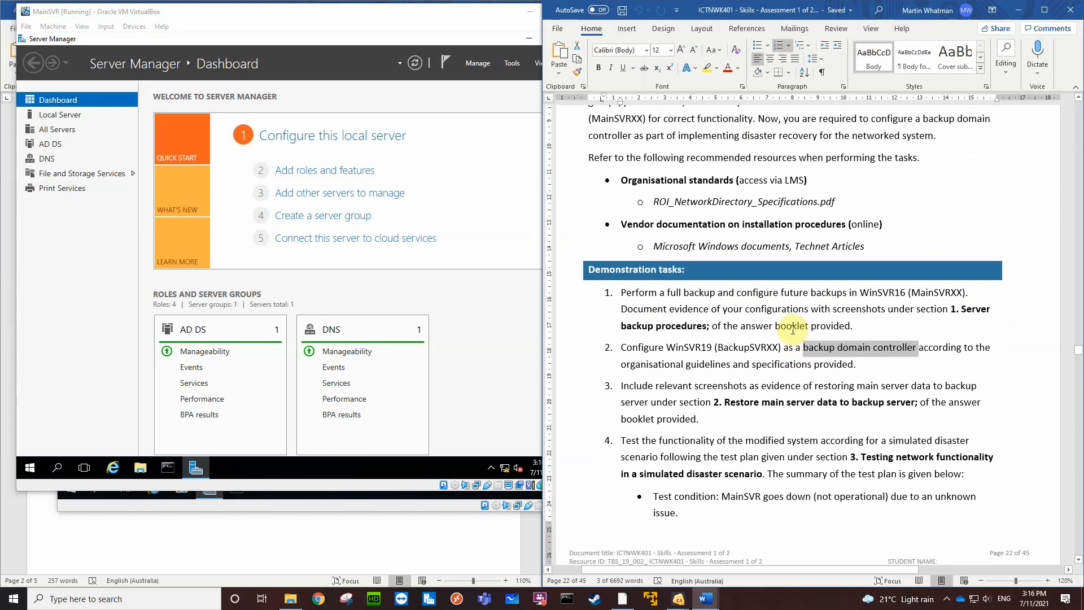
{"action": "scroll", "coordinate": [790, 331], "scroll_direction": "down", "scroll_amount": 1}
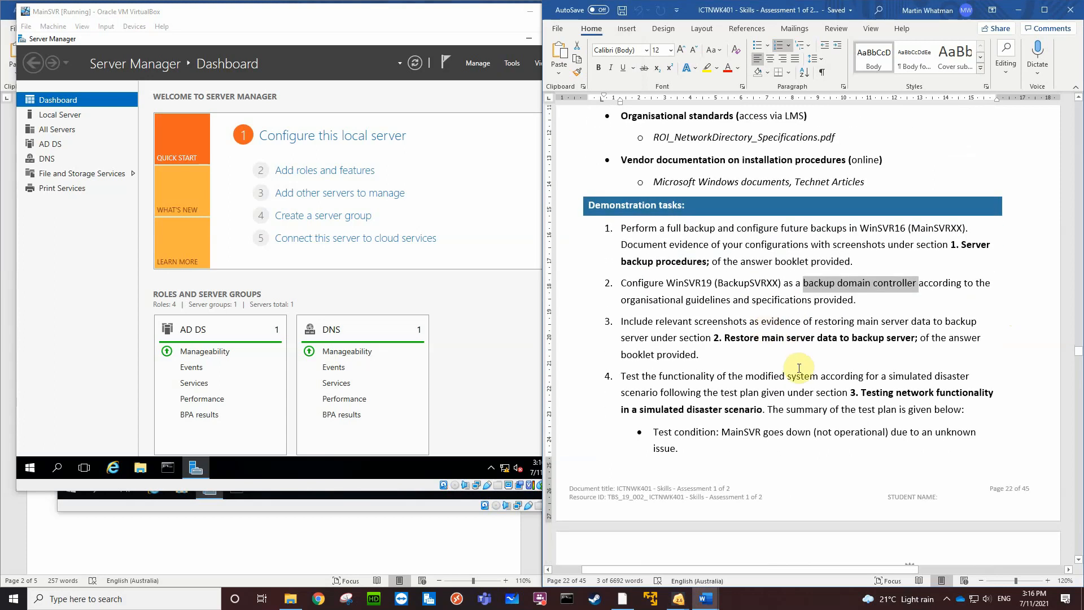
{"action": "left_click_drag", "start_coordinate": [891, 378], "coordinate": [655, 400]}
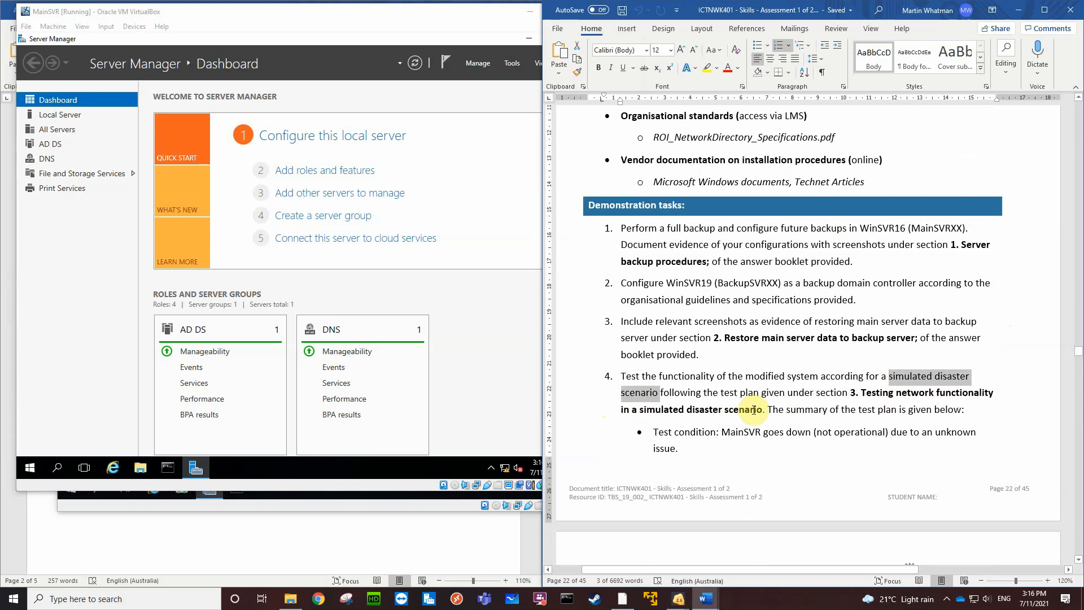
{"action": "scroll", "coordinate": [846, 425], "scroll_direction": "down", "scroll_amount": 4}
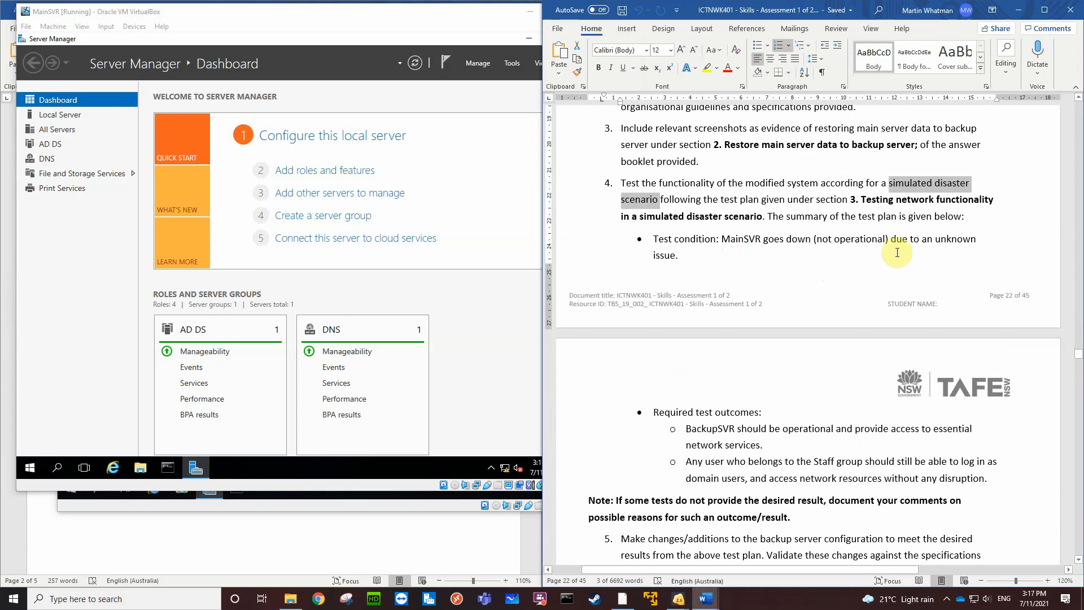
{"action": "scroll", "coordinate": [729, 424], "scroll_direction": "down", "scroll_amount": 3}
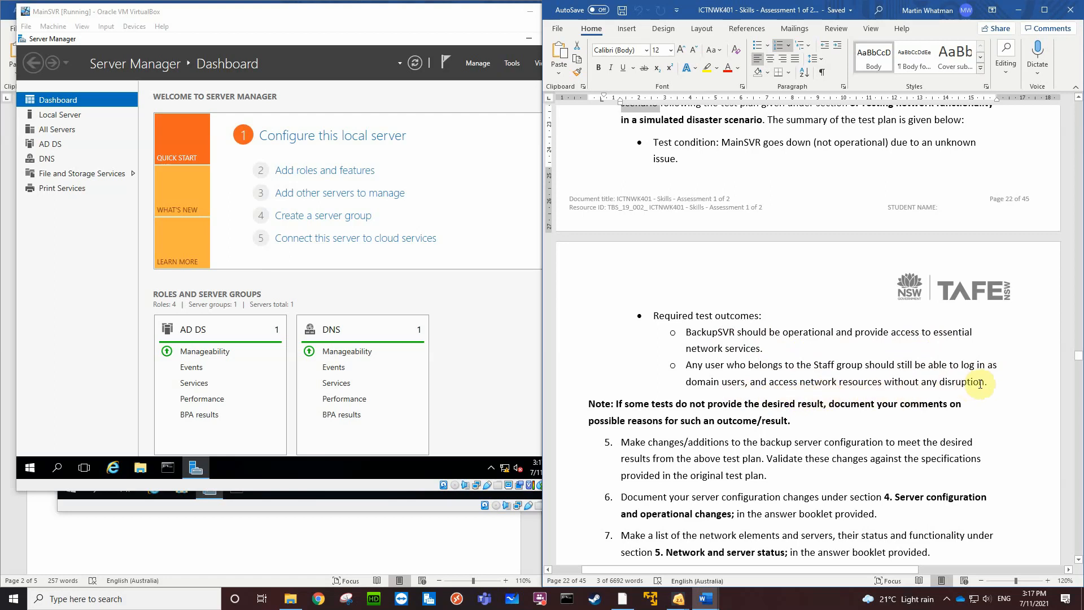
{"action": "scroll", "coordinate": [881, 429], "scroll_direction": "down", "scroll_amount": 3}
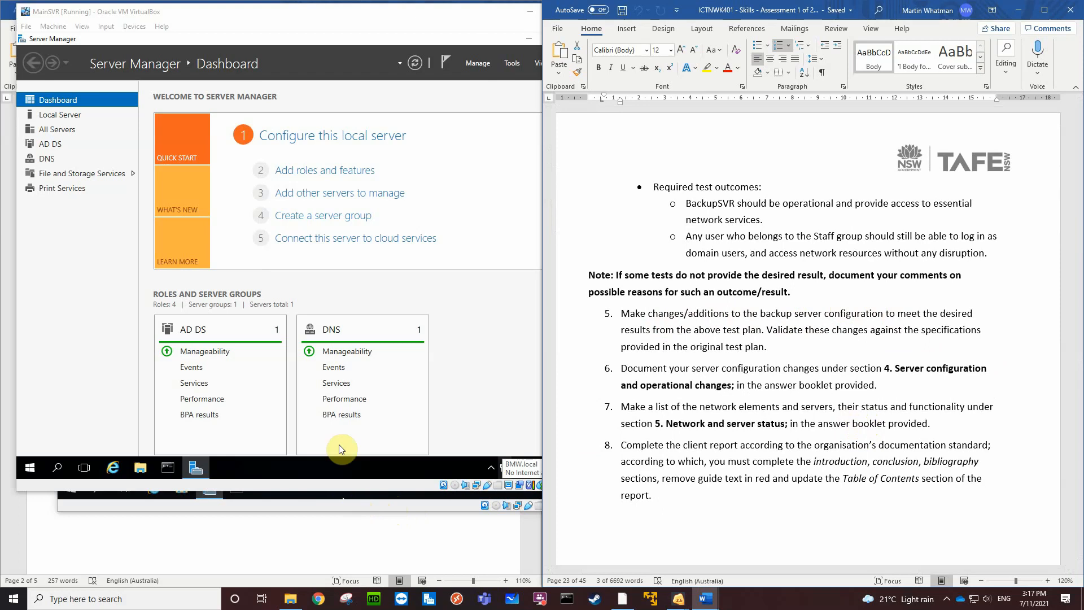
On MainSVR, open Active Directory Sites and Services and show the replication connection under MAINSVR's NTDS Settings
{"action": "left_click", "coordinate": [147, 277]}
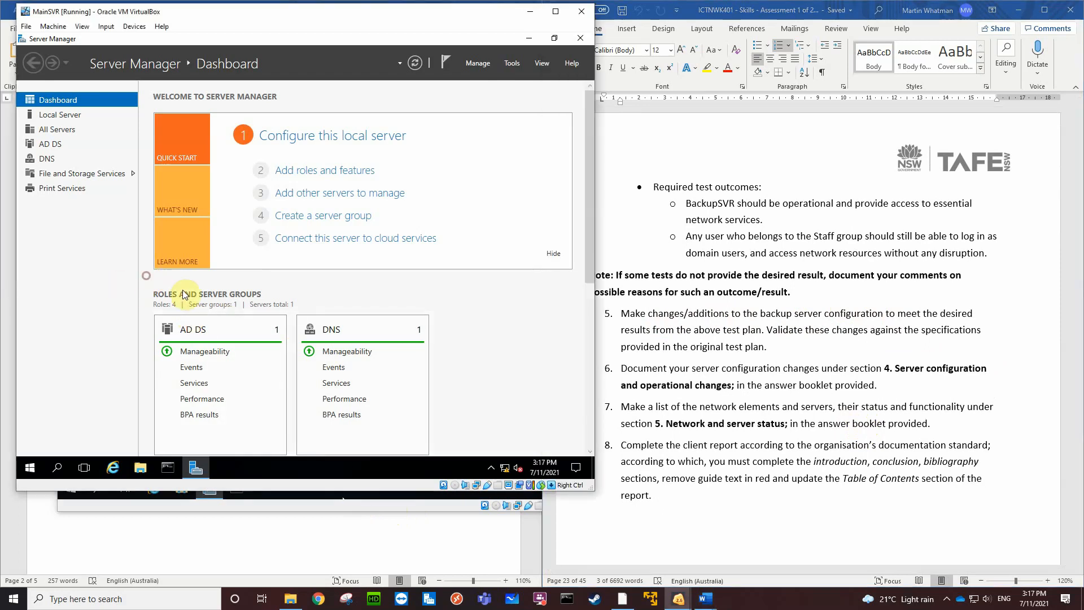
{"action": "left_click", "coordinate": [510, 63]}
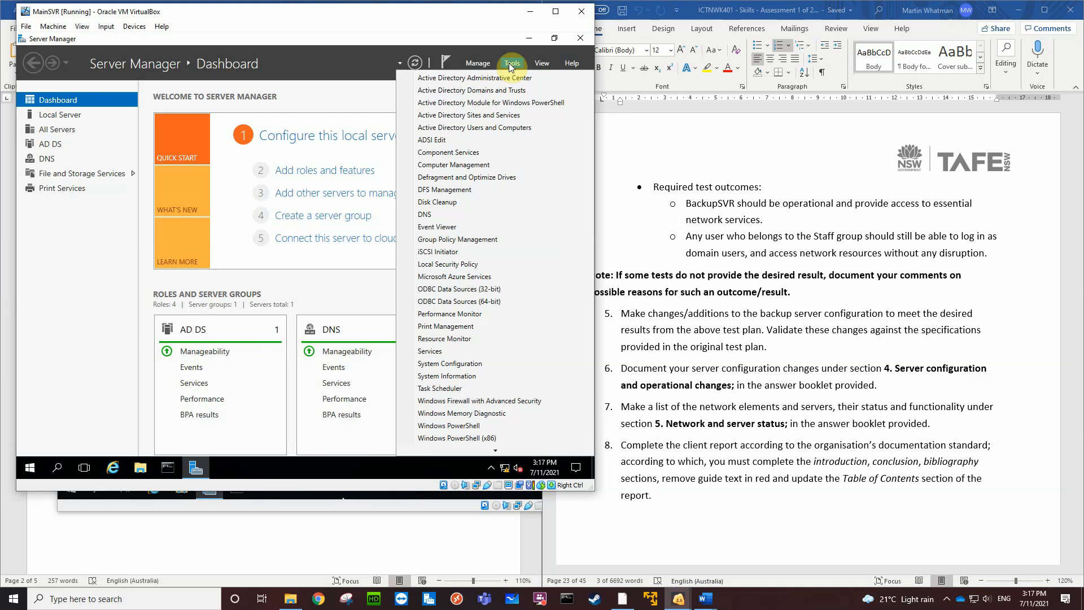
{"action": "left_click", "coordinate": [493, 116]}
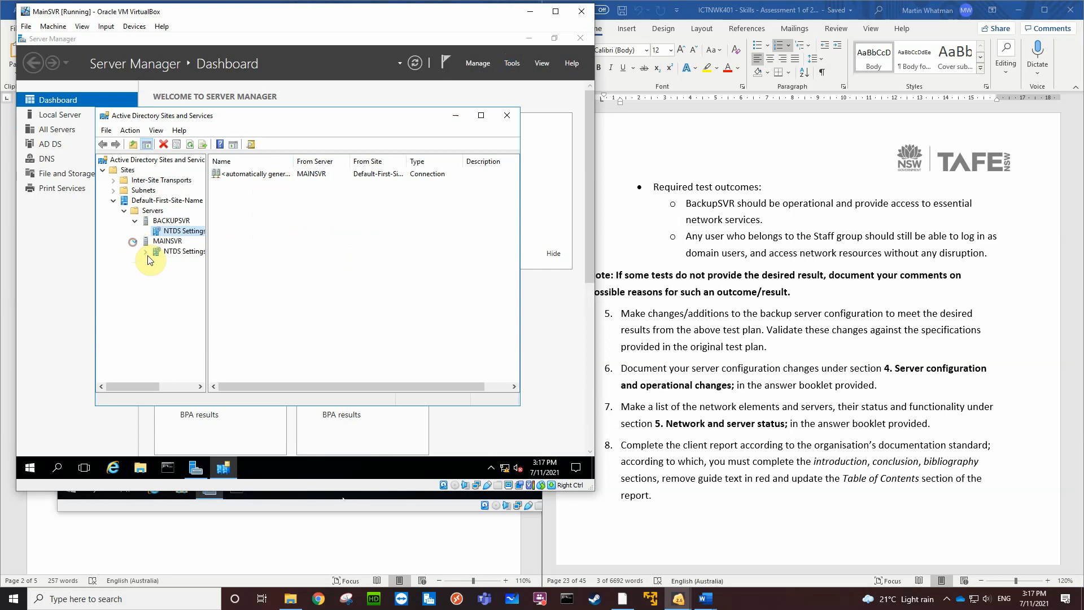
{"action": "left_click", "coordinate": [174, 252]}
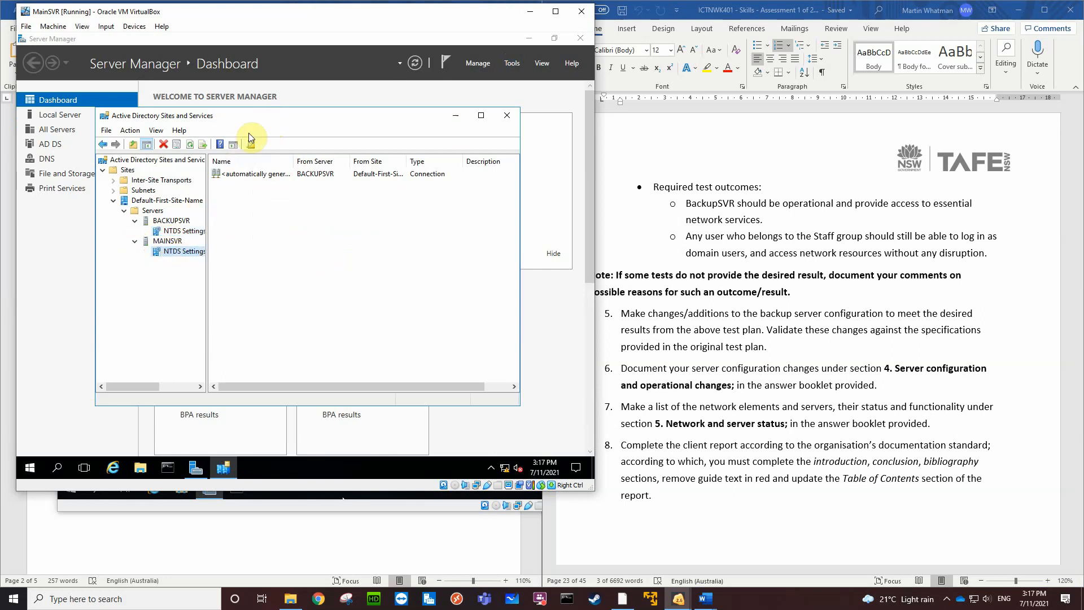
{"action": "left_click_drag", "start_coordinate": [263, 115], "coordinate": [193, 90]}
Open DNS Manager on MainSVR and display the BMW.local forward lookup zone with its record types and data readable
{"action": "left_click", "coordinate": [512, 65]}
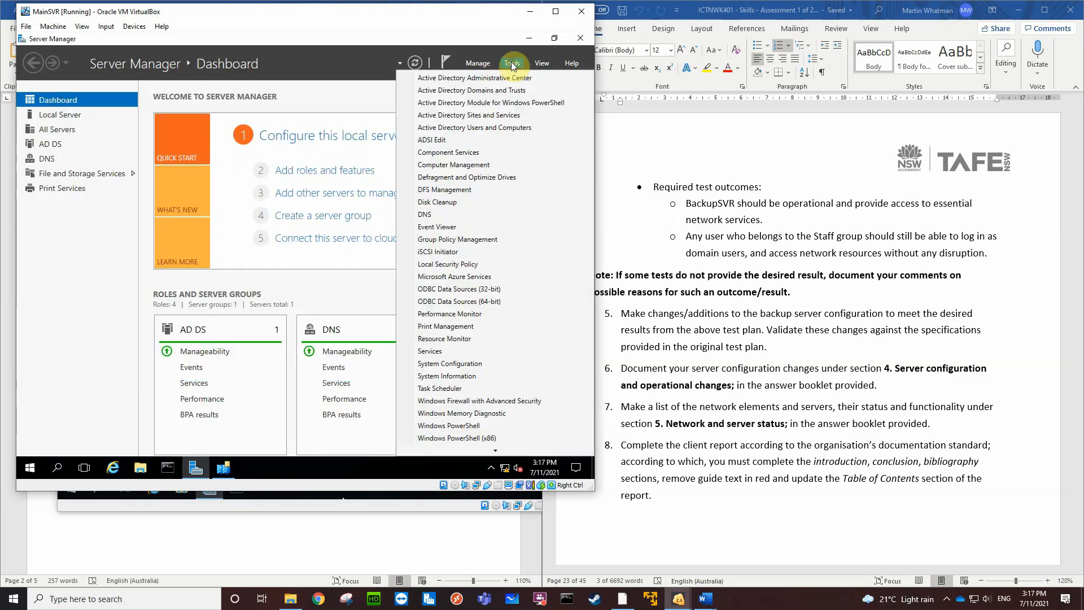
{"action": "left_click", "coordinate": [455, 216]}
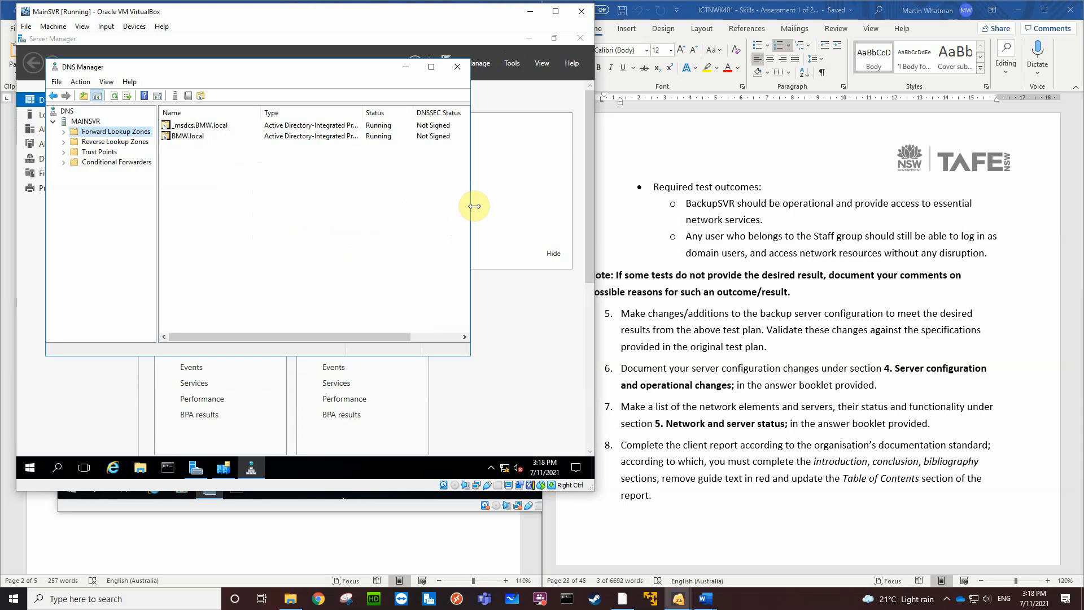
{"action": "left_click_drag", "start_coordinate": [475, 207], "coordinate": [293, 235]}
{"action": "left_click", "coordinate": [194, 138]}
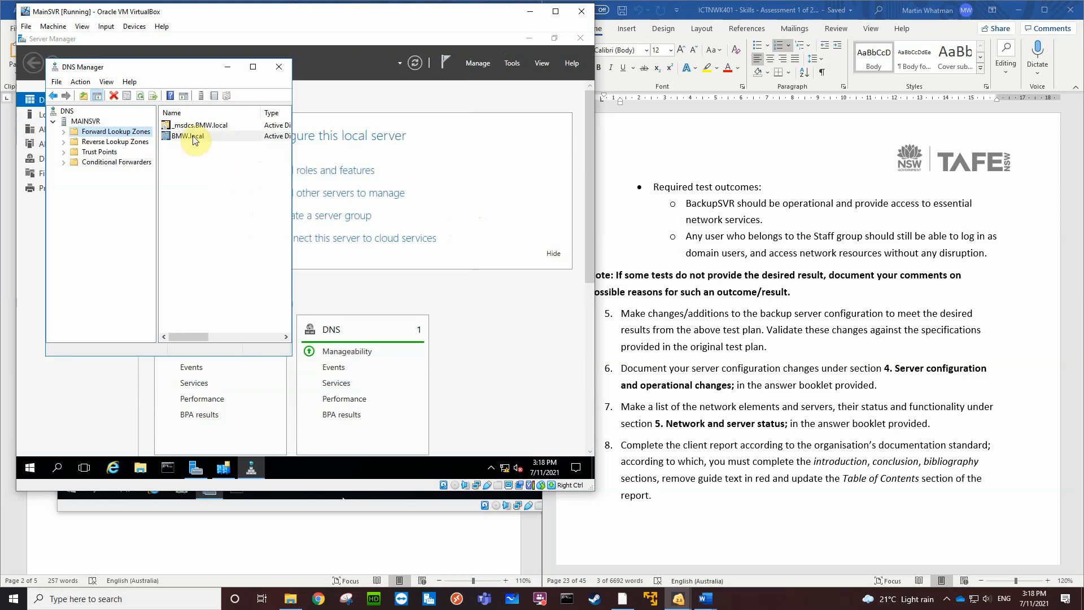
{"action": "double_click", "coordinate": [194, 138]}
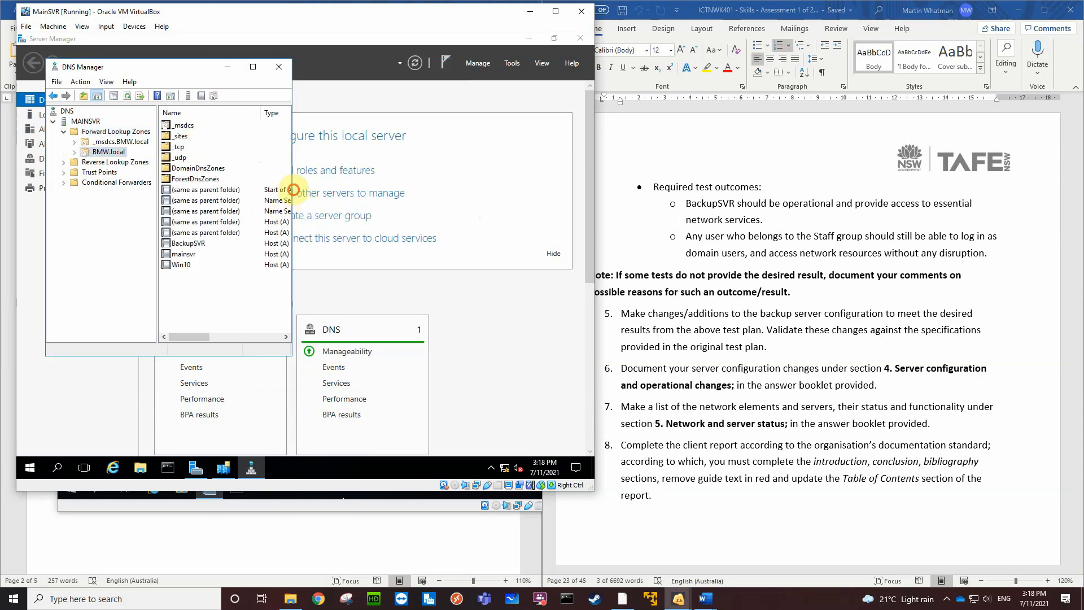
{"action": "left_click_drag", "start_coordinate": [293, 190], "coordinate": [422, 192]}
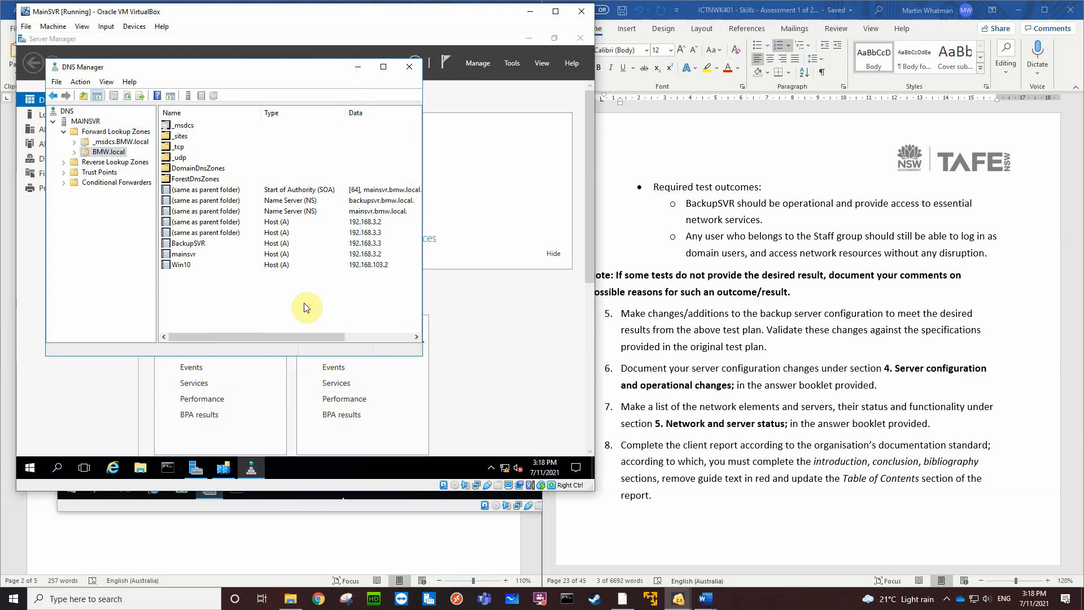
Arrange DNS Manager and Active Directory Sites and Services so both contents show, and save a PNG screenshot of the MainSVR virtual machine
{"action": "left_click_drag", "start_coordinate": [313, 356], "coordinate": [316, 290]}
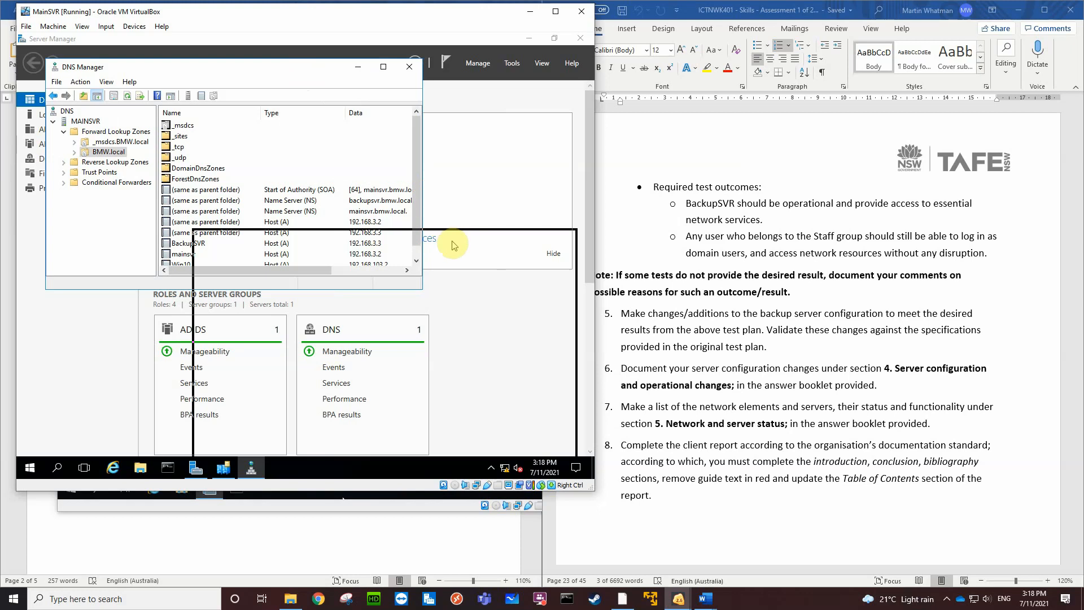
{"action": "left_click_drag", "start_coordinate": [458, 227], "coordinate": [465, 233]}
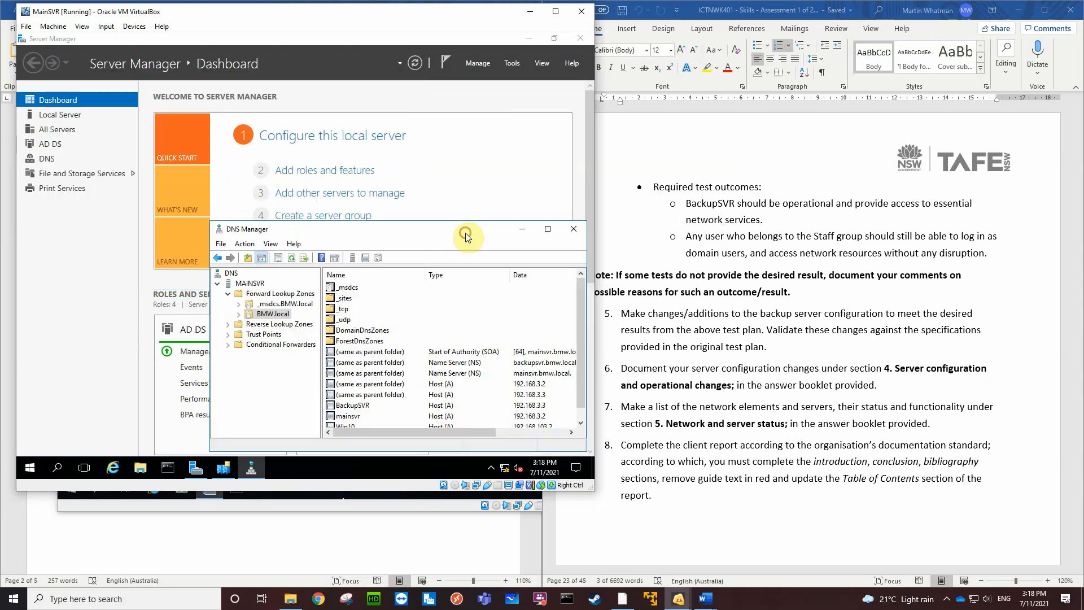
{"action": "left_click", "coordinate": [225, 469]}
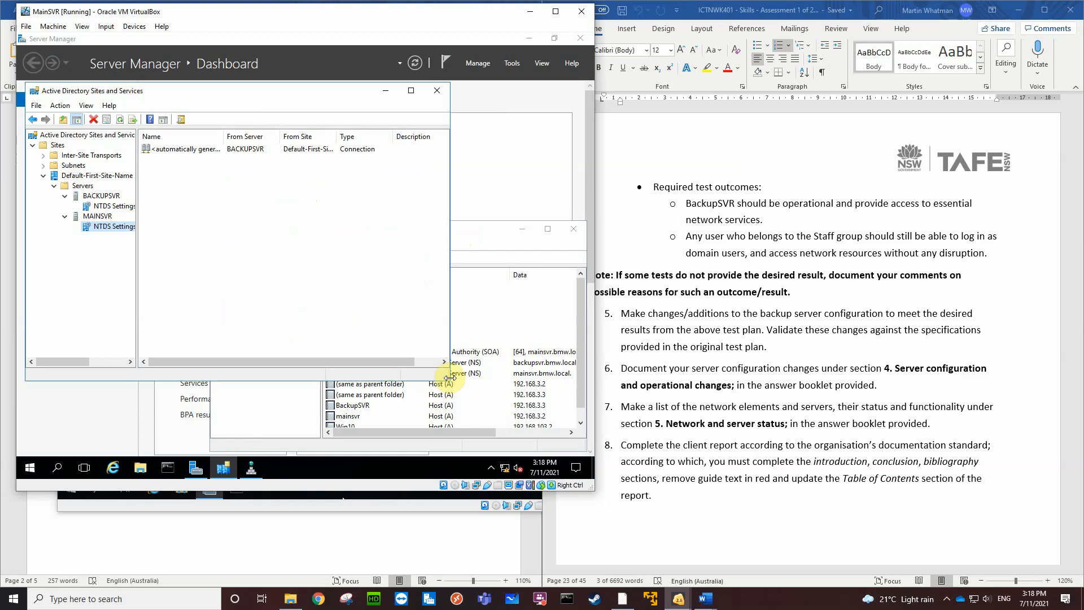
{"action": "left_click_drag", "start_coordinate": [262, 382], "coordinate": [255, 262]}
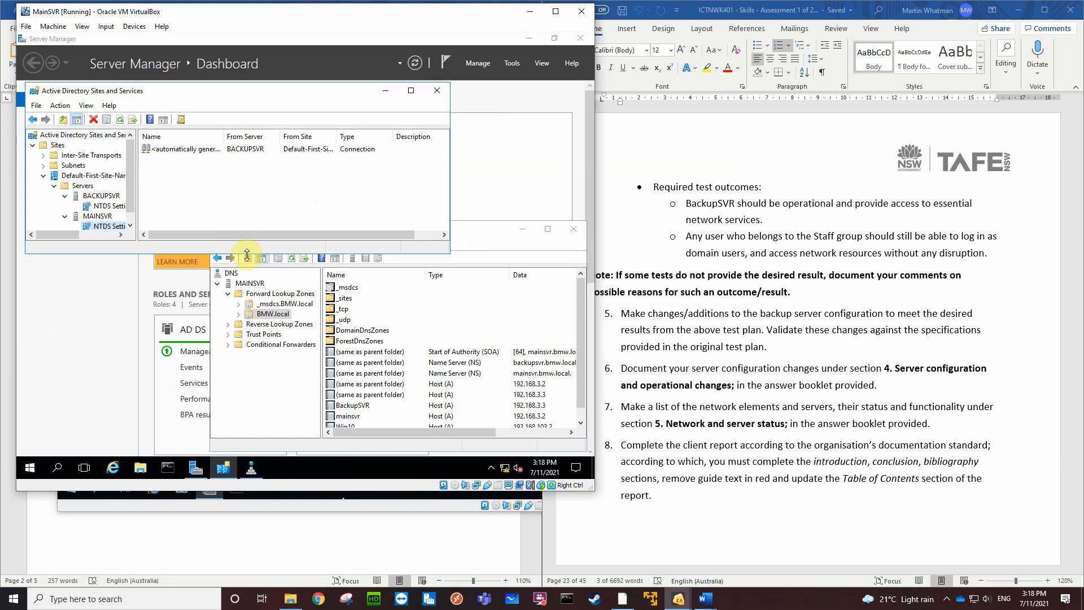
{"action": "left_click_drag", "start_coordinate": [247, 256], "coordinate": [248, 265]}
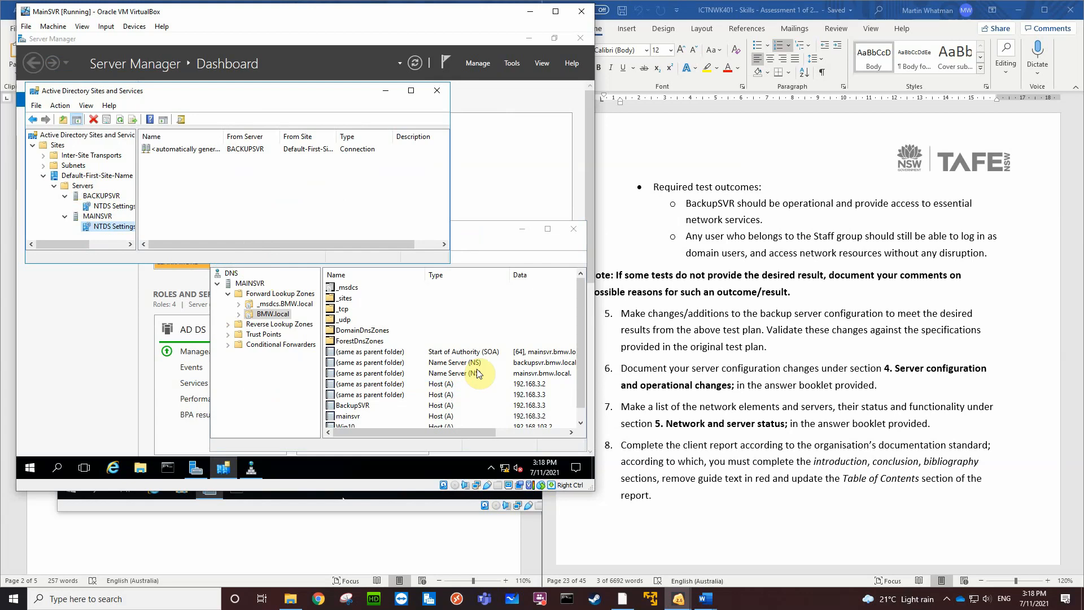
{"action": "key", "text": "ctrl+e"}
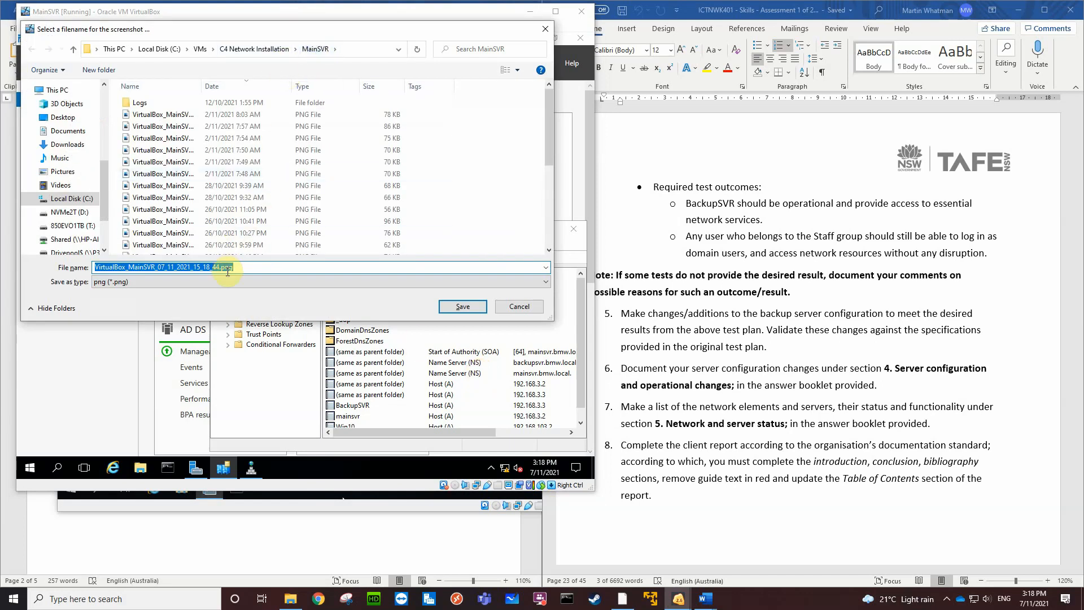
{"action": "left_click", "coordinate": [461, 310]}
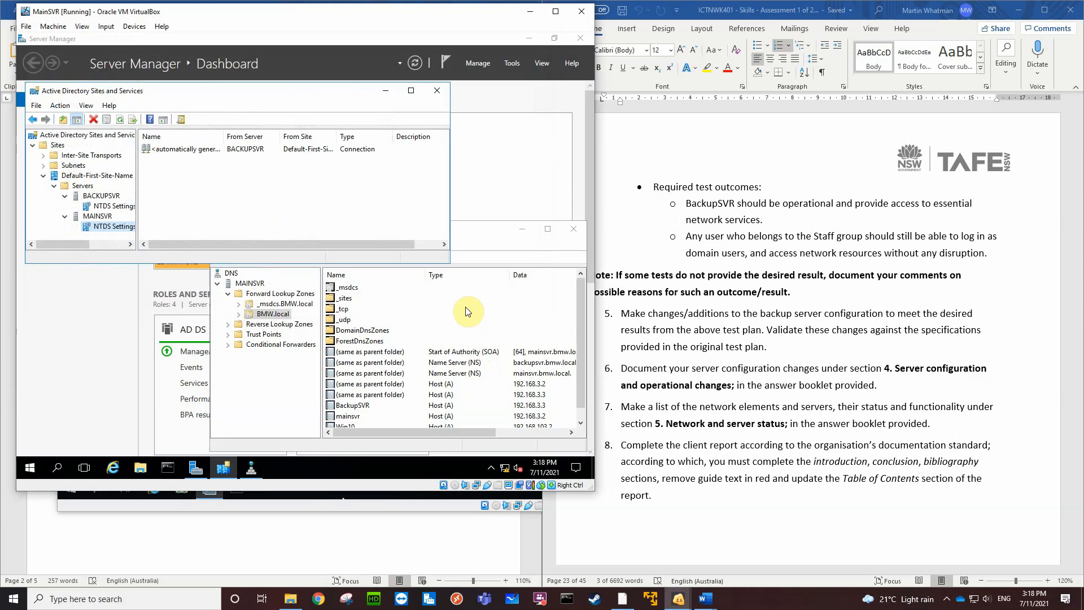
Switch to the answer booklet in Word, review its report sections, and place the cursor in the first empty Configuration/operational Changes cell
{"action": "left_click", "coordinate": [453, 552]}
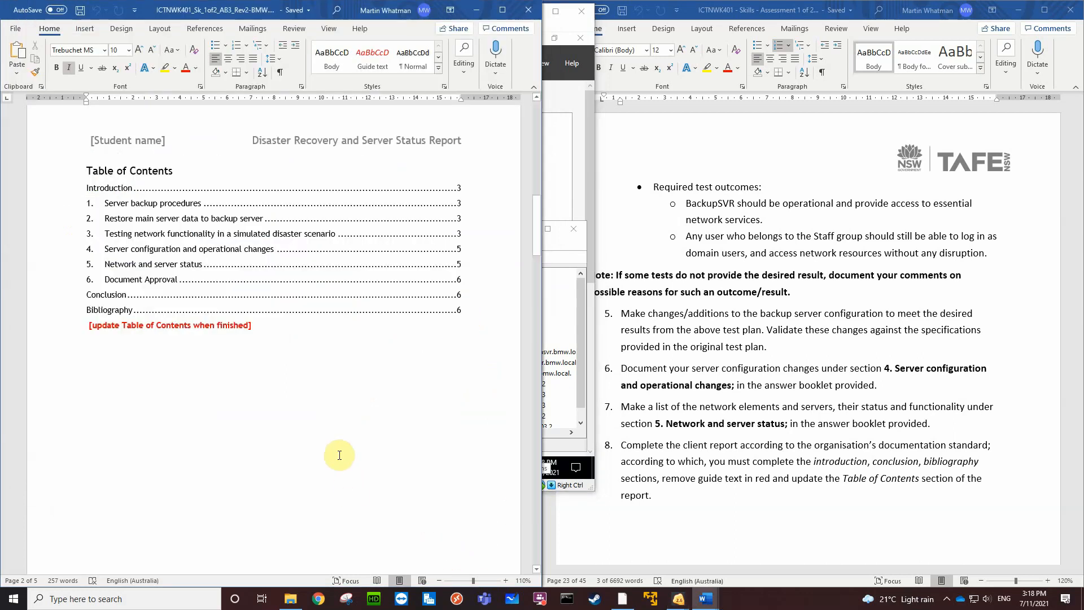
{"action": "scroll", "coordinate": [338, 454], "scroll_direction": "down", "scroll_amount": 15}
{"action": "scroll", "coordinate": [336, 451], "scroll_direction": "up", "scroll_amount": 4}
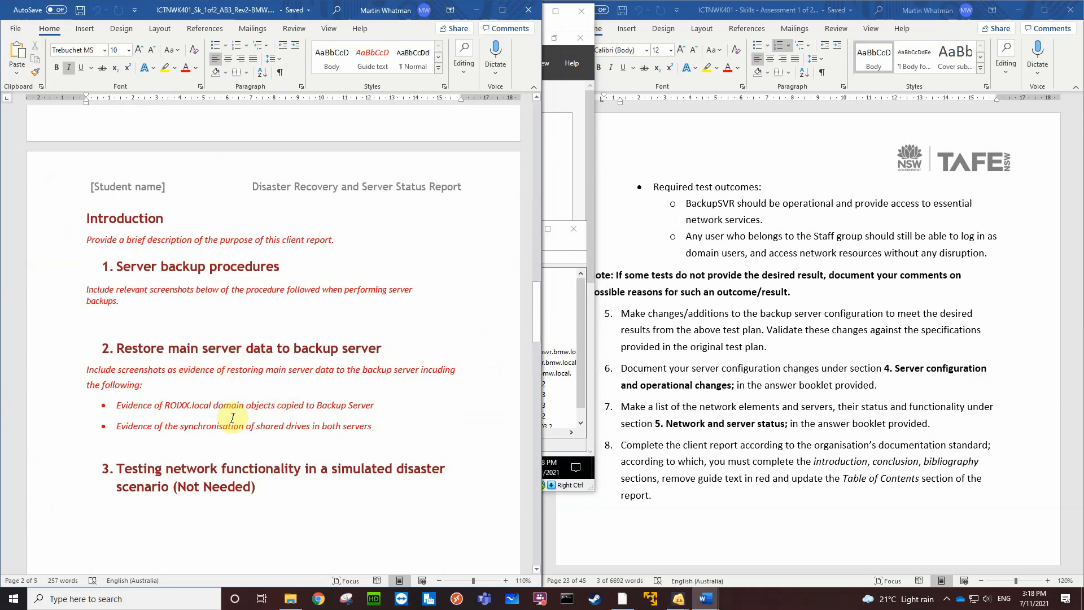
{"action": "scroll", "coordinate": [232, 418], "scroll_direction": "down", "scroll_amount": 10}
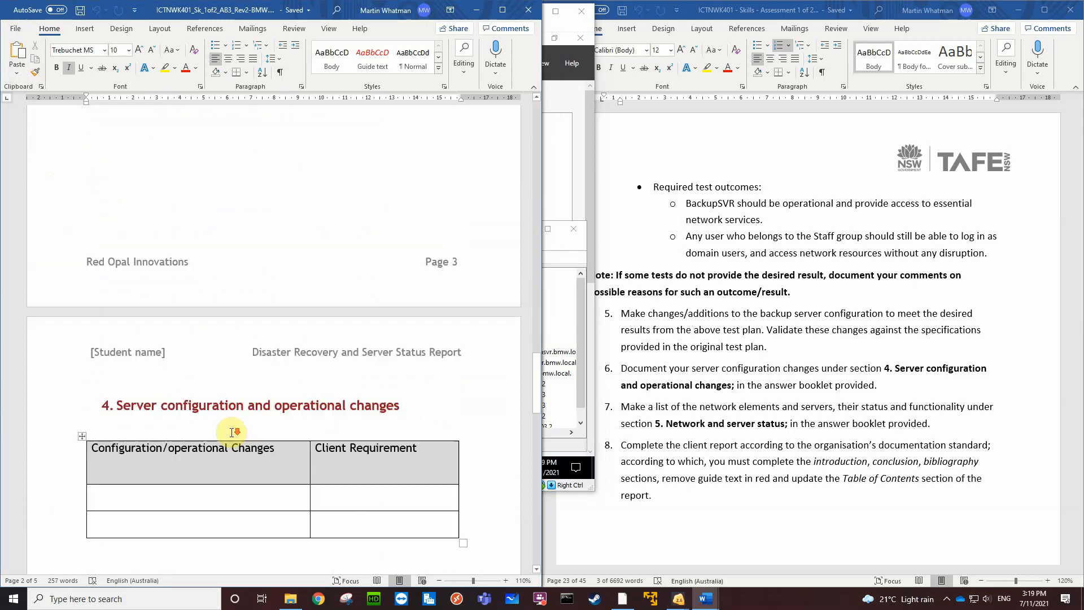
{"action": "scroll", "coordinate": [232, 432], "scroll_direction": "down", "scroll_amount": 6}
{"action": "scroll", "coordinate": [232, 432], "scroll_direction": "up", "scroll_amount": 4}
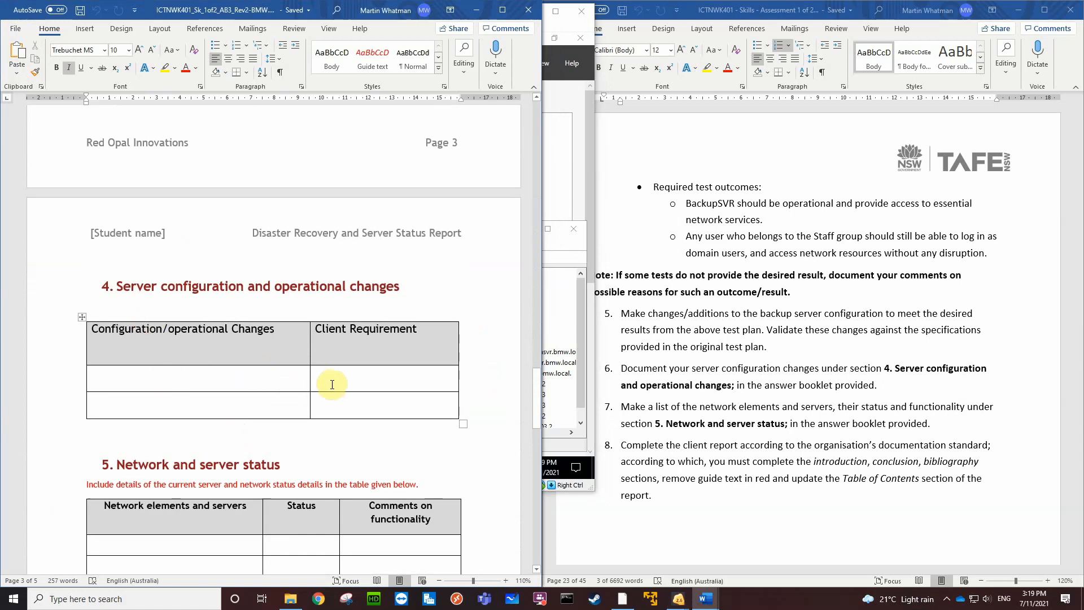
{"action": "left_click", "coordinate": [222, 377]}
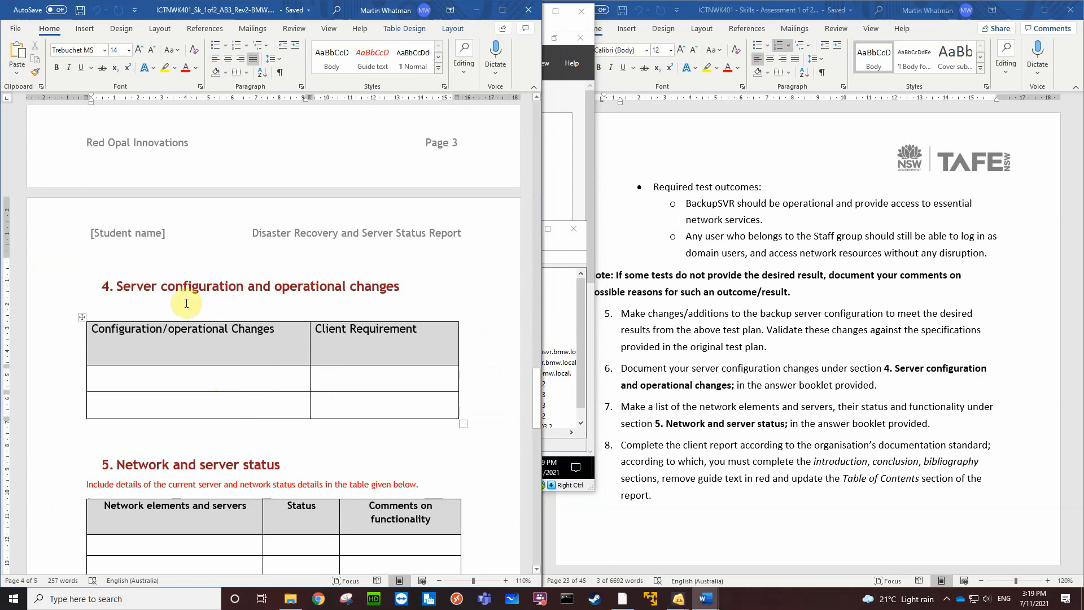
Insert the picture VirtualBox_MainSVR_07_11_2021_15_18_44.png from C:\VMs\C4 Network Installation\MainSVR into the first empty Configuration/operational Changes cell
{"action": "left_click", "coordinate": [86, 29]}
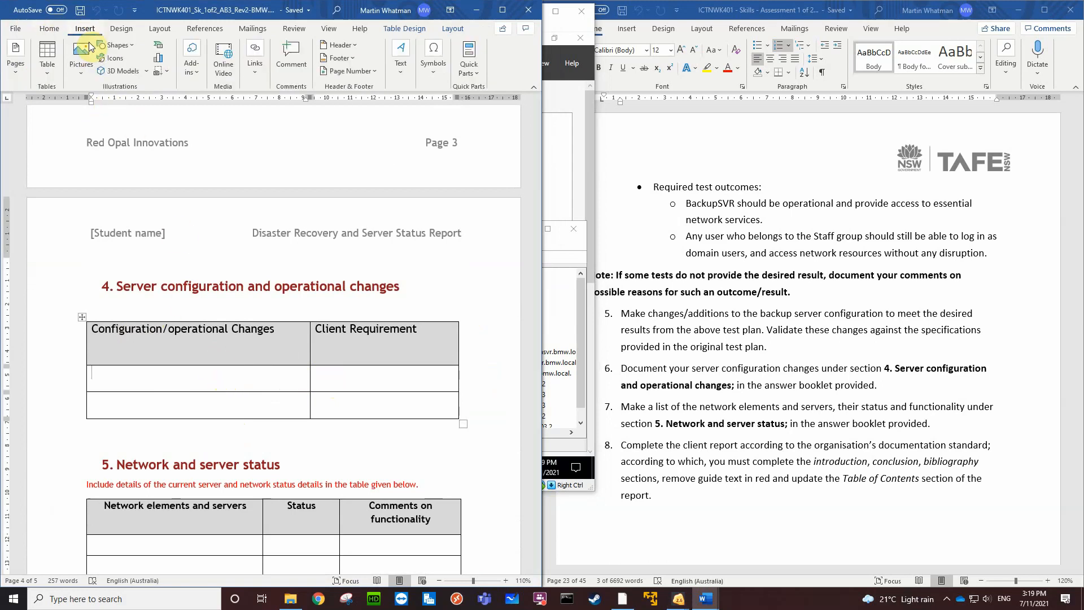
{"action": "left_click", "coordinate": [81, 56]}
{"action": "left_click", "coordinate": [102, 106]}
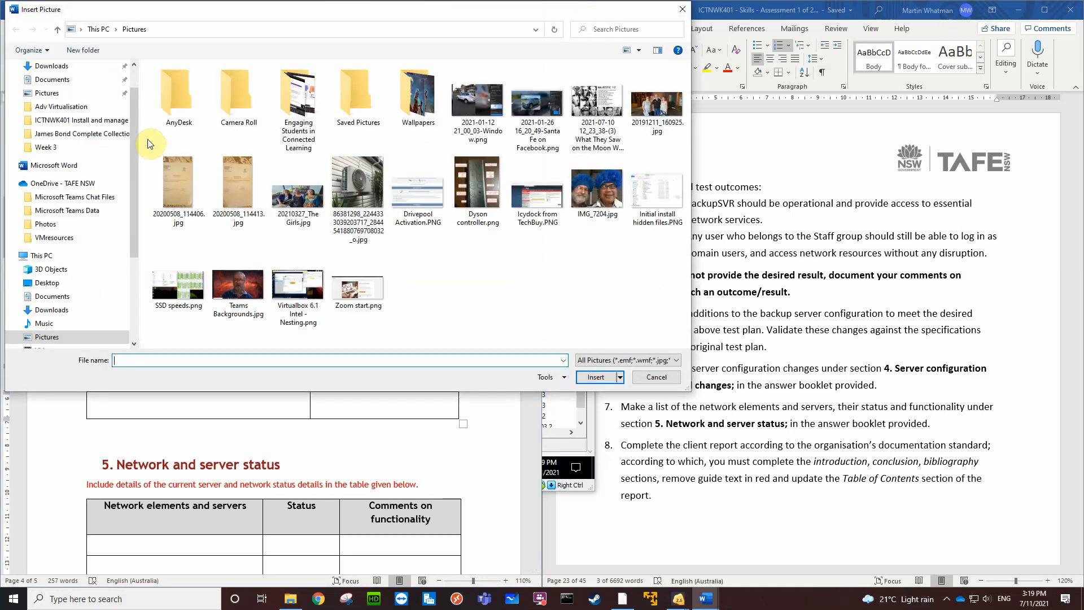
{"action": "scroll", "coordinate": [79, 305], "scroll_direction": "down", "scroll_amount": 2}
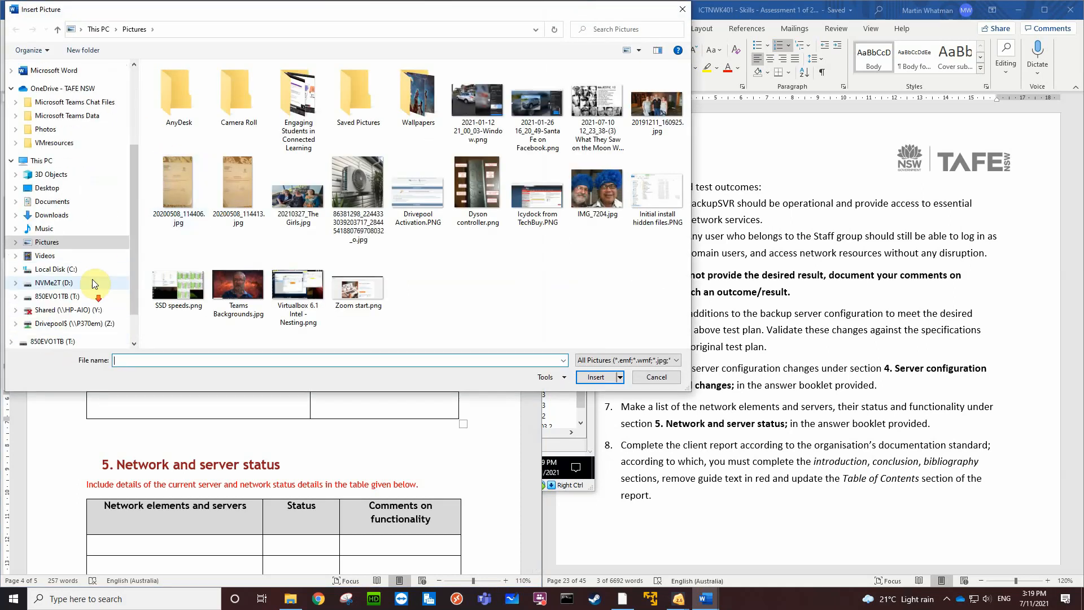
{"action": "left_click", "coordinate": [57, 270]}
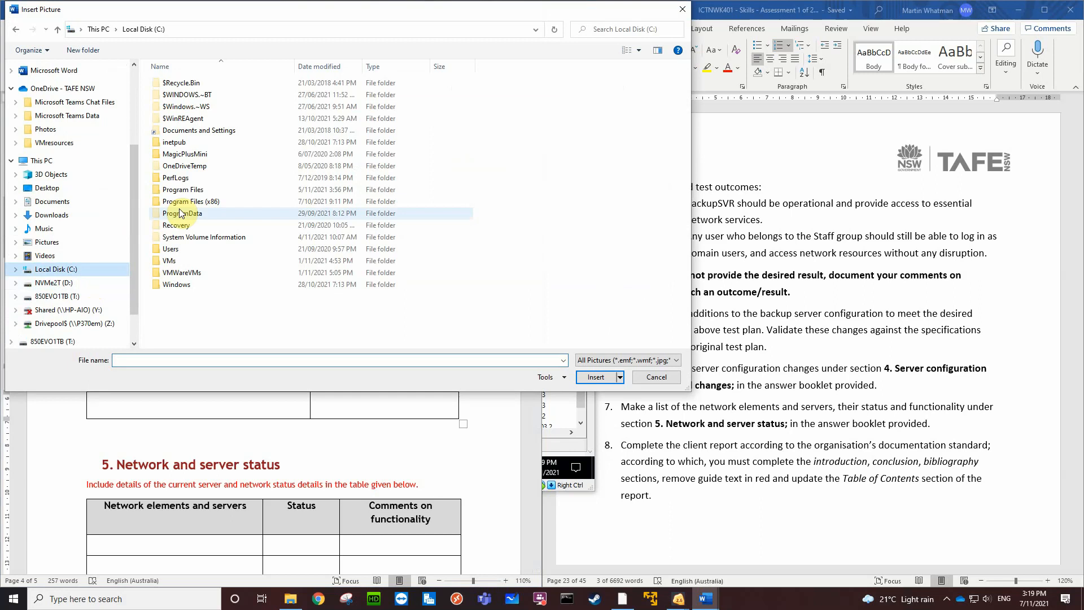
{"action": "double_click", "coordinate": [191, 262]}
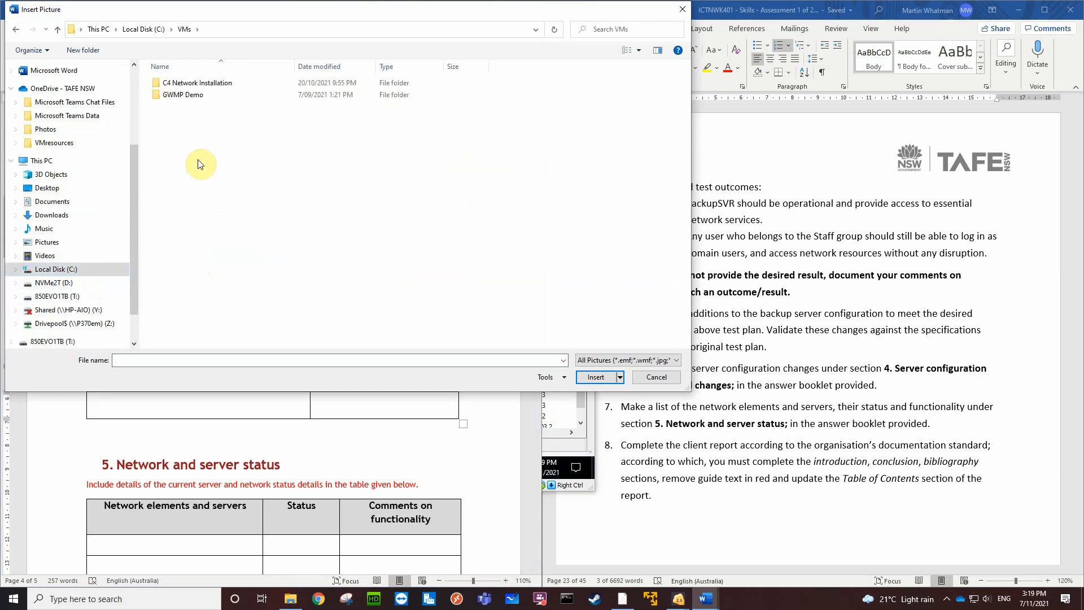
{"action": "double_click", "coordinate": [211, 82]}
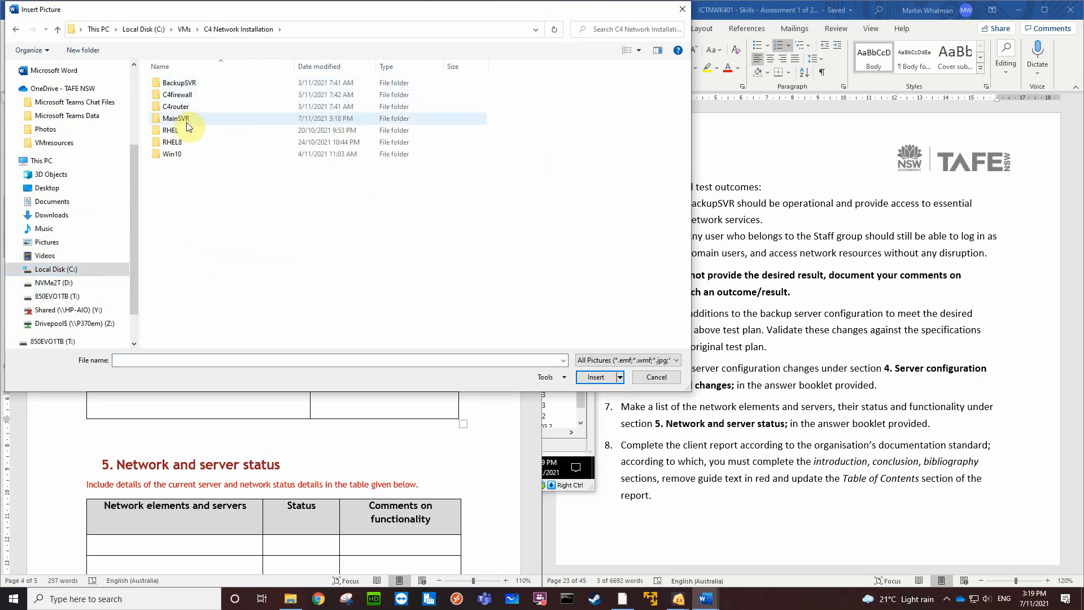
{"action": "double_click", "coordinate": [188, 119]}
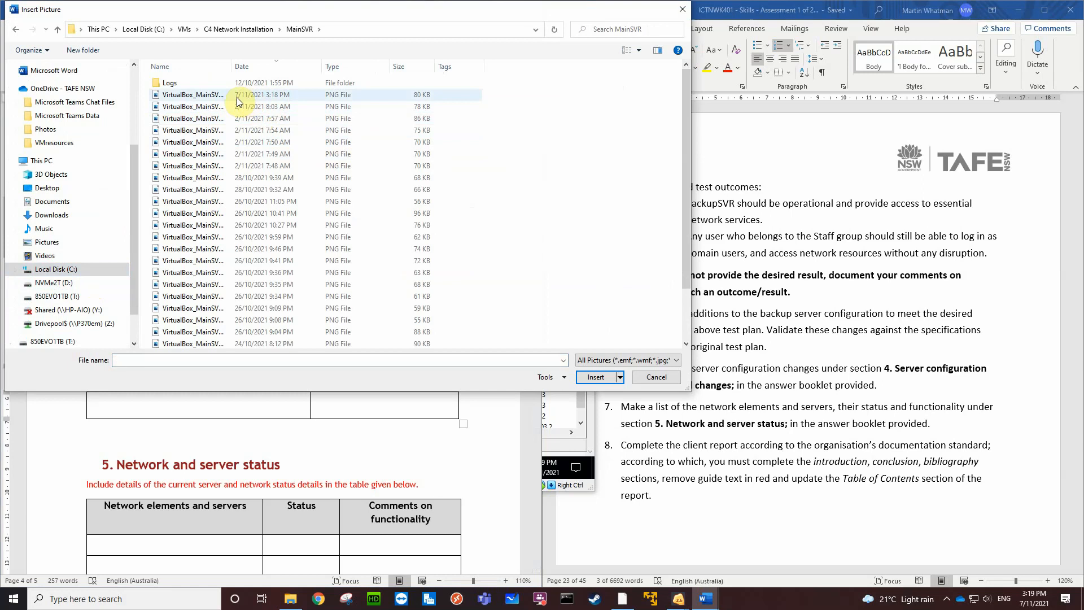
{"action": "left_click", "coordinate": [202, 97]}
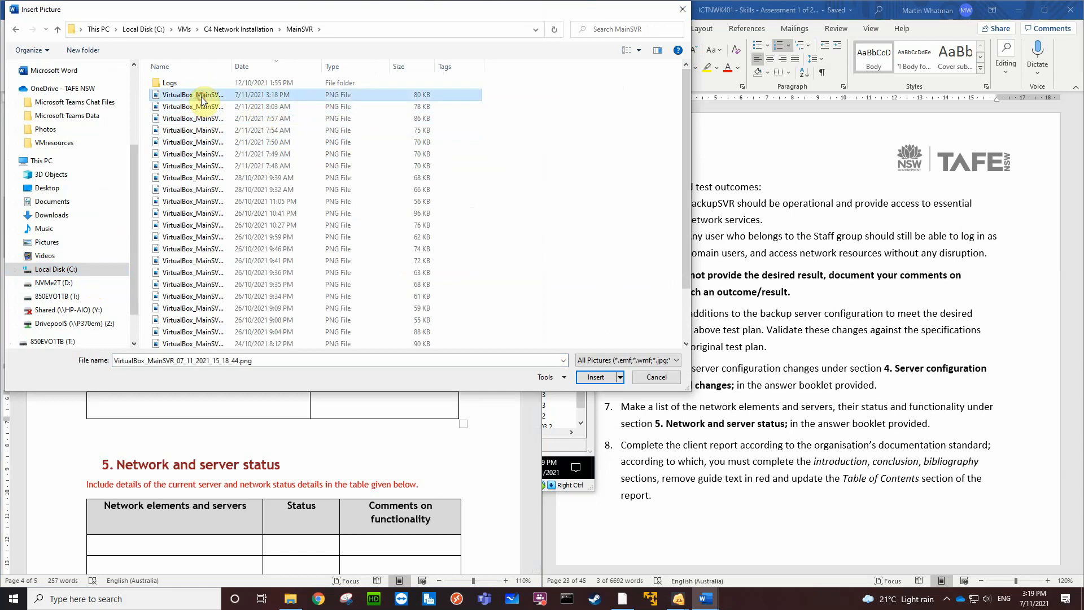
{"action": "left_click", "coordinate": [596, 379]}
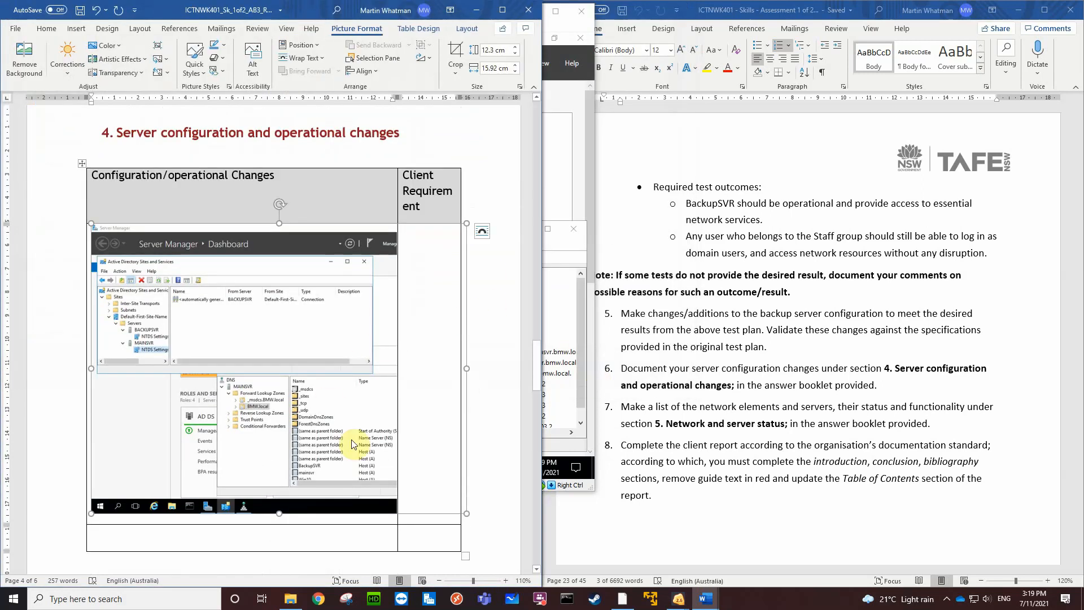
Shrink the inserted MainSVR screenshot to about 9.24 cm high by 11.96 cm wide, and place the cursor in the cell beneath it
{"action": "left_click", "coordinate": [348, 498]}
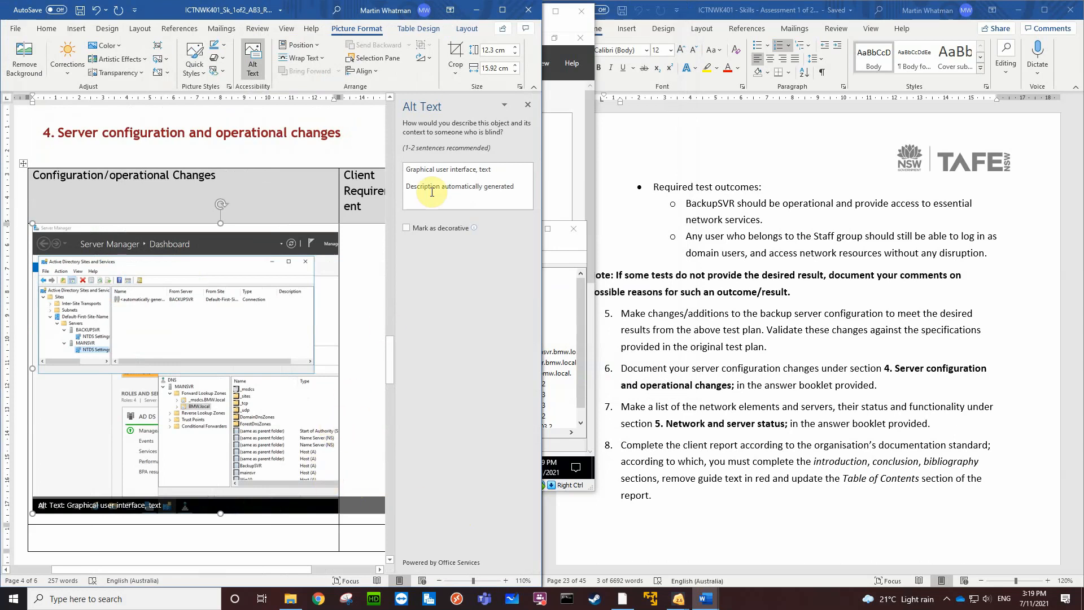
{"action": "left_click", "coordinate": [529, 104]}
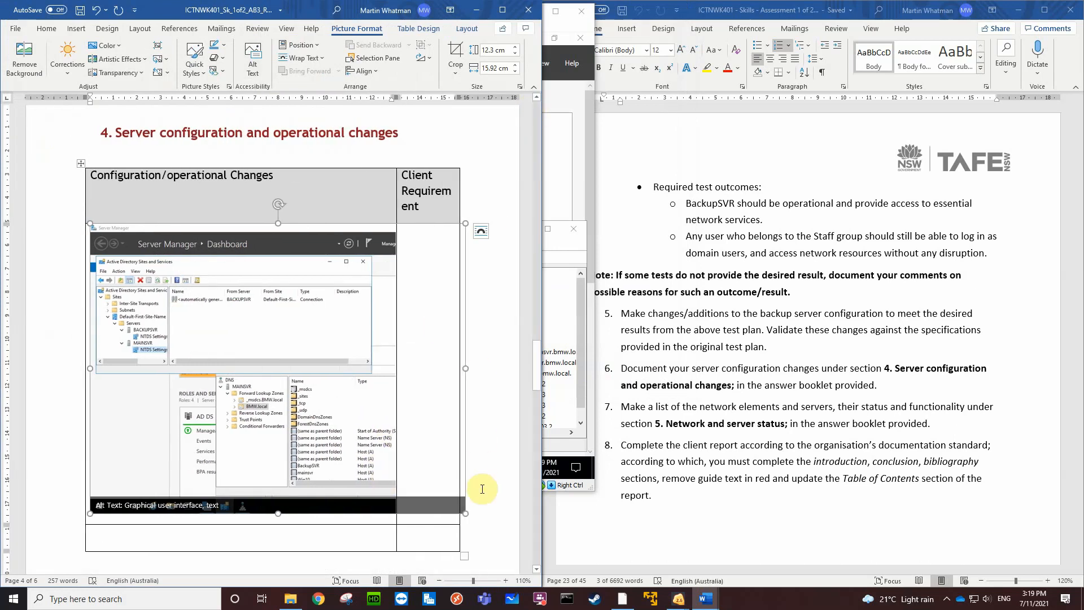
{"action": "left_click_drag", "start_coordinate": [466, 513], "coordinate": [372, 414]}
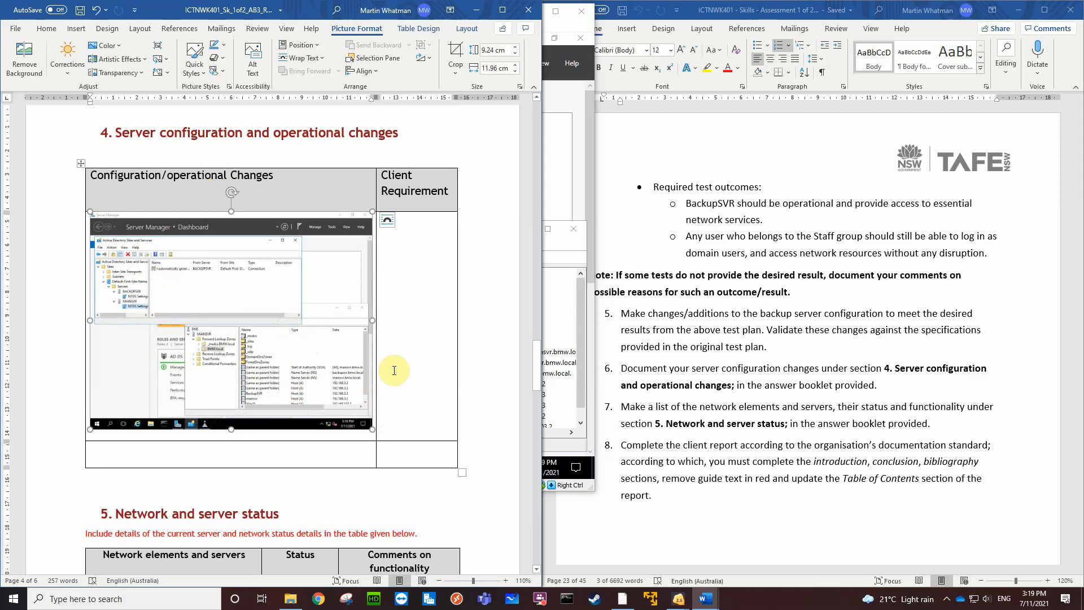
{"action": "left_click", "coordinate": [142, 456]}
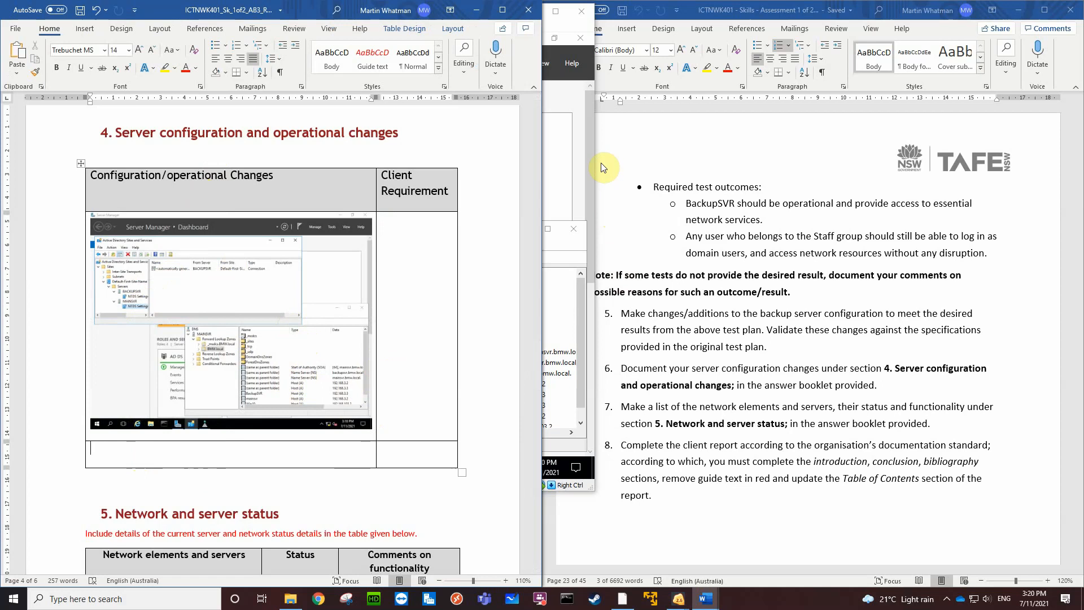
Switch to the BackupSVR virtual machine and open its Mirror (M:) drive in File Explorer
{"action": "left_click", "coordinate": [582, 111]}
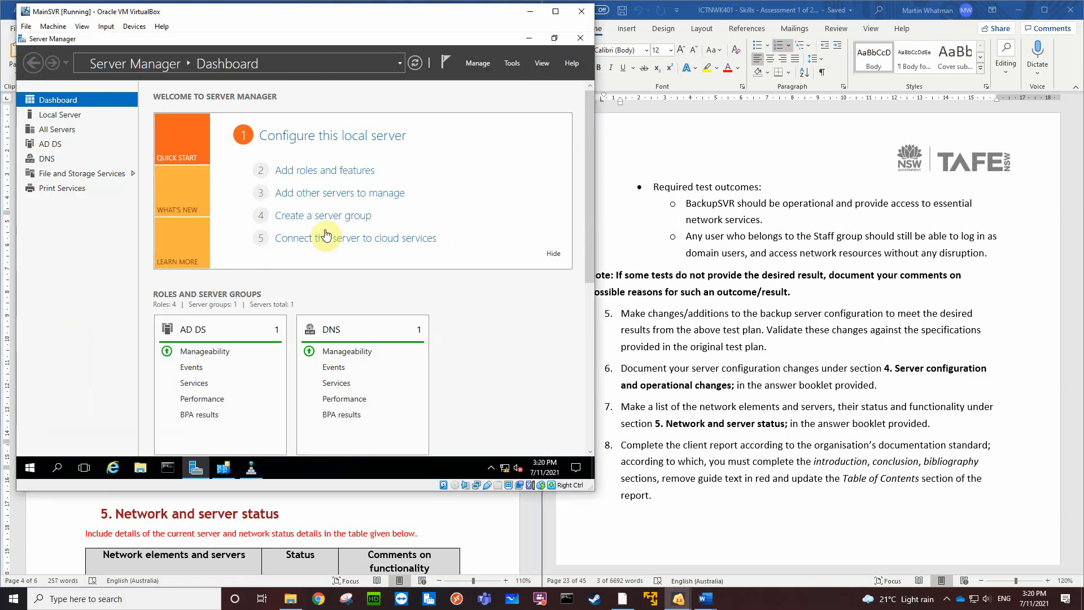
{"action": "mouse_move", "coordinate": [679, 601]}
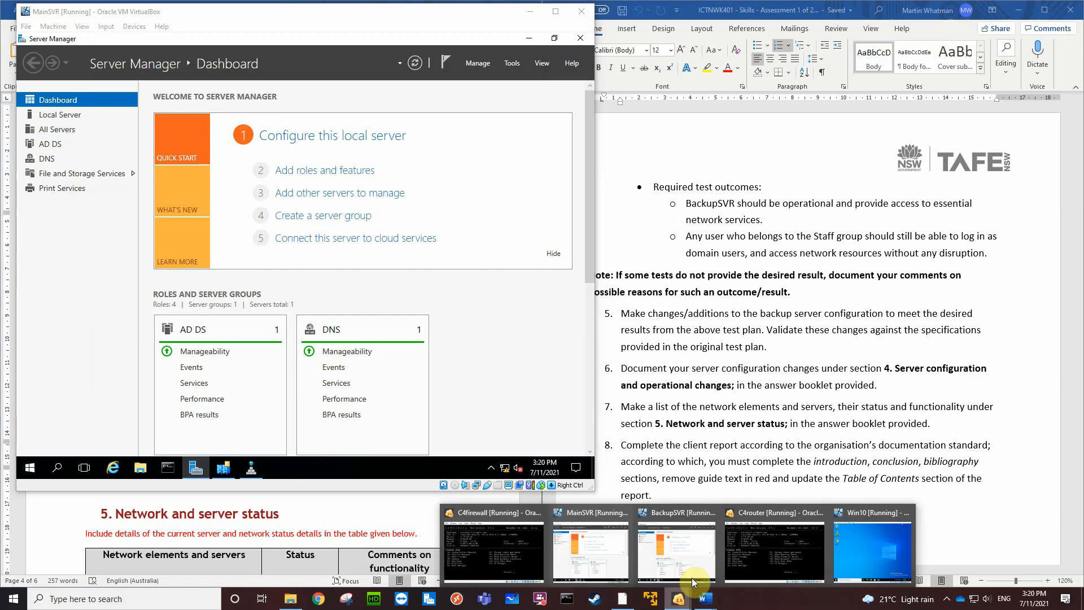
{"action": "left_click", "coordinate": [640, 544]}
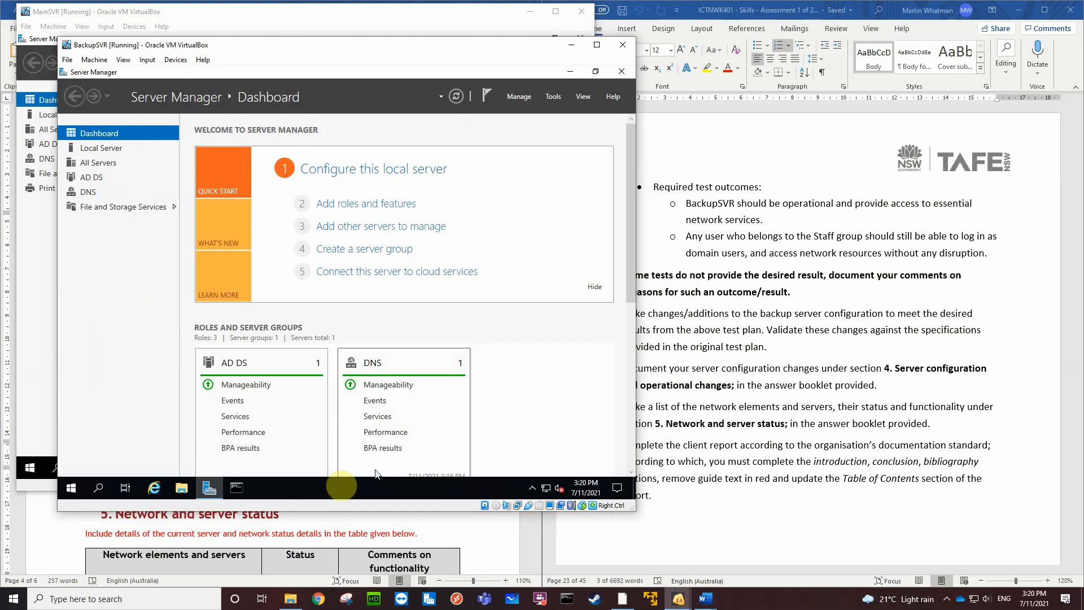
{"action": "left_click", "coordinate": [181, 489]}
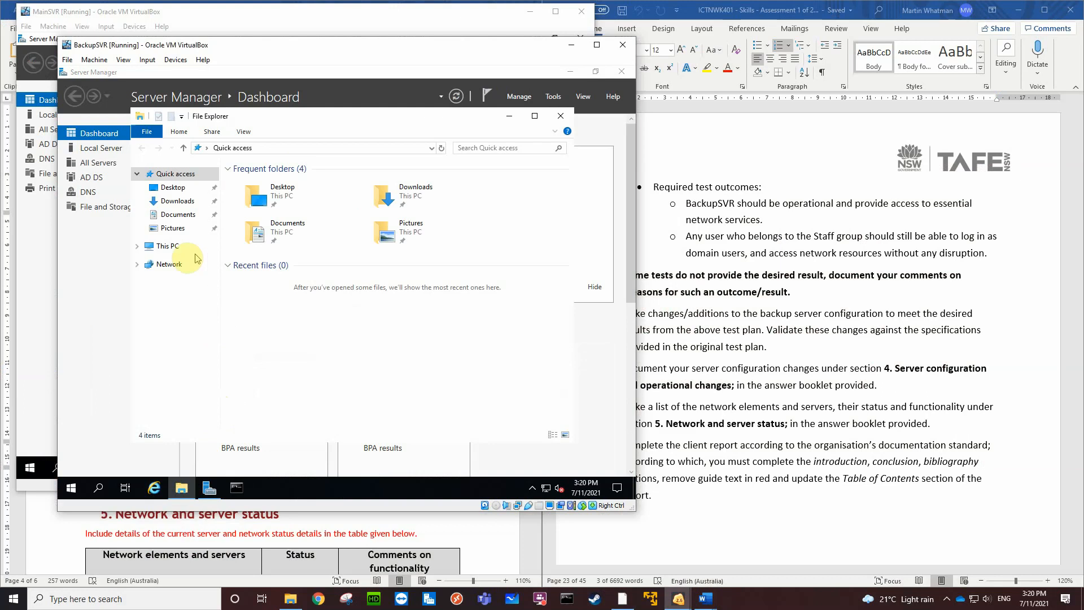
{"action": "left_click", "coordinate": [163, 246]}
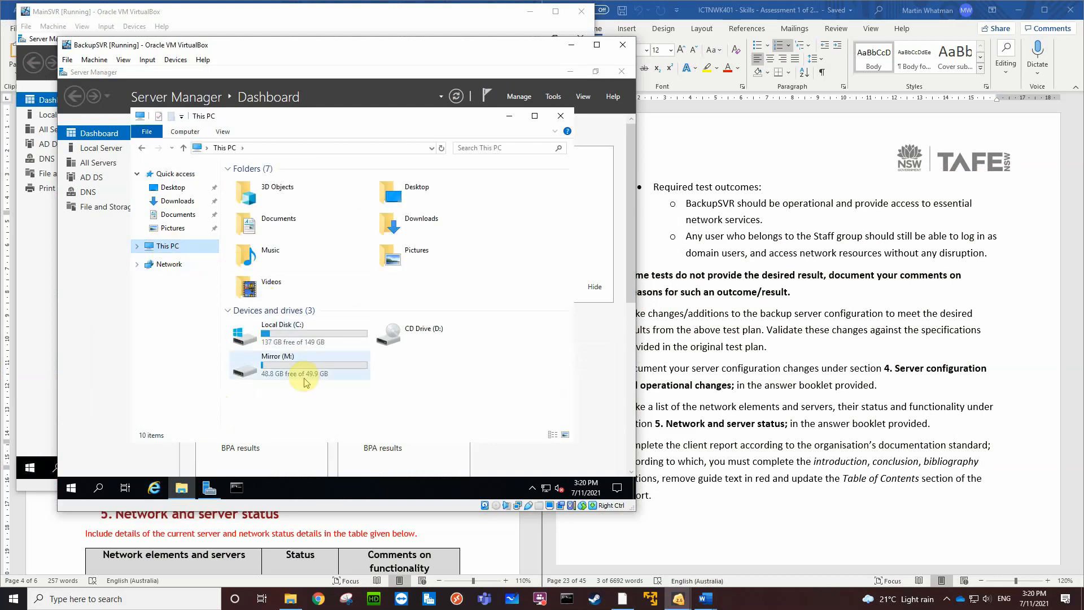
{"action": "double_click", "coordinate": [310, 368]}
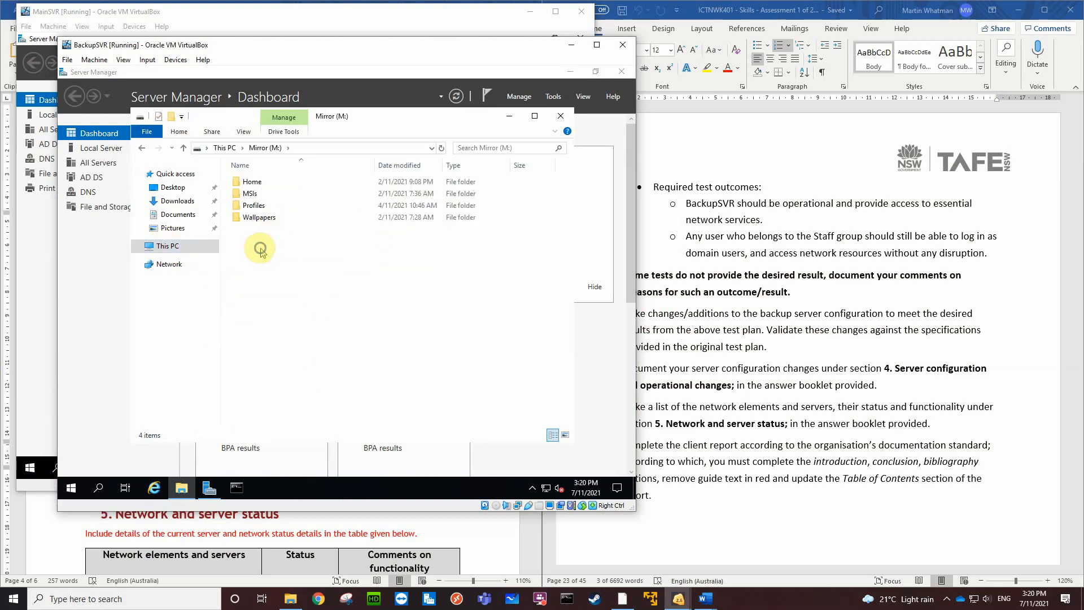
Create a new folder named Backups in the root of the Mirror (M:) drive
{"action": "right_click", "coordinate": [260, 249]}
{"action": "mouse_move", "coordinate": [320, 373]}
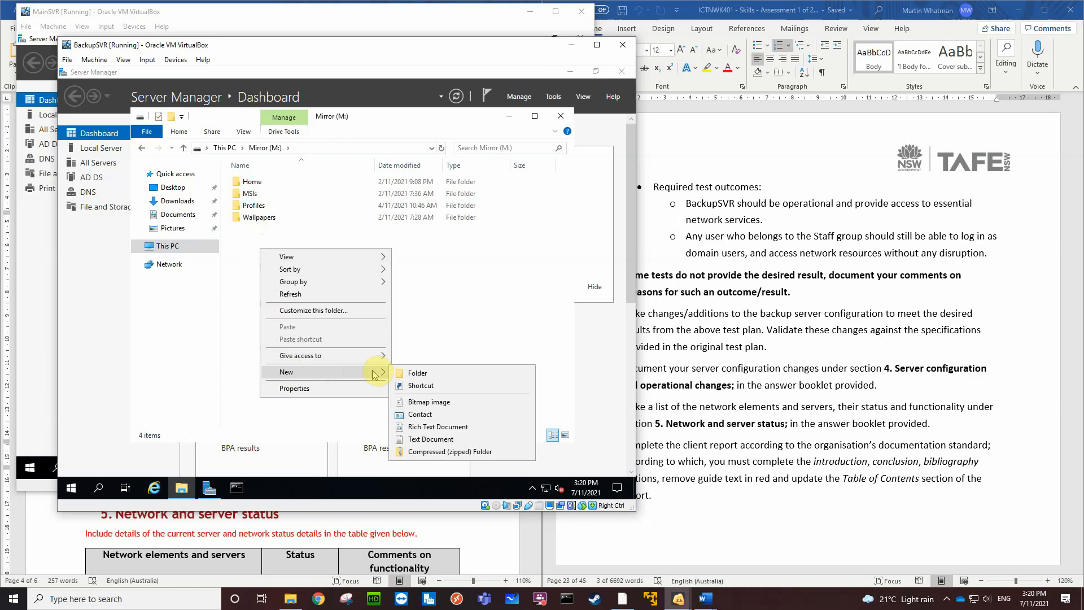
{"action": "left_click", "coordinate": [416, 376]}
{"action": "type", "text": "Backups"}
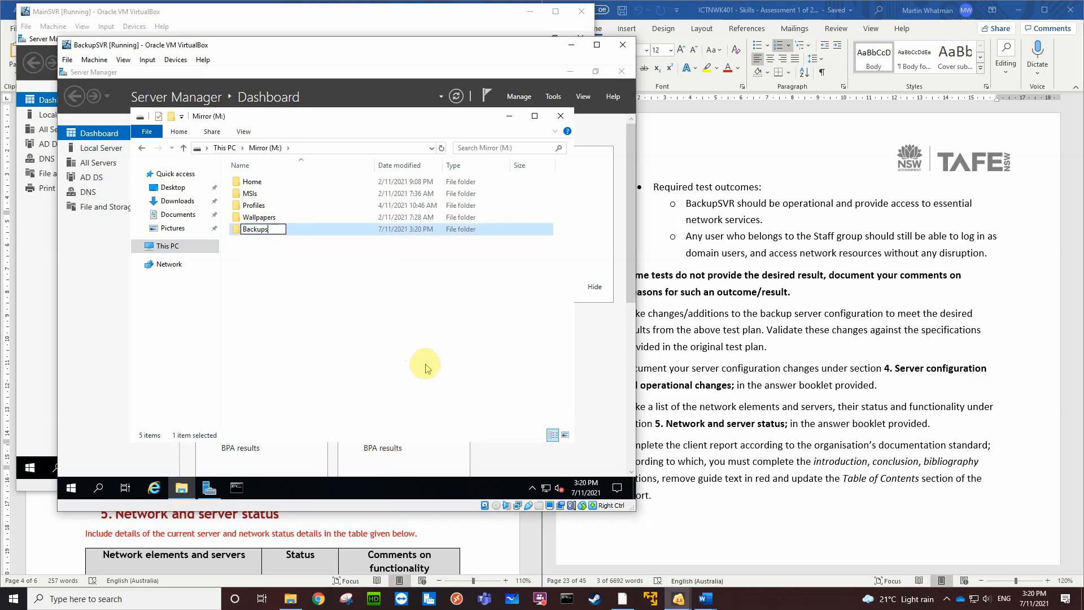
{"action": "key", "text": "Return"}
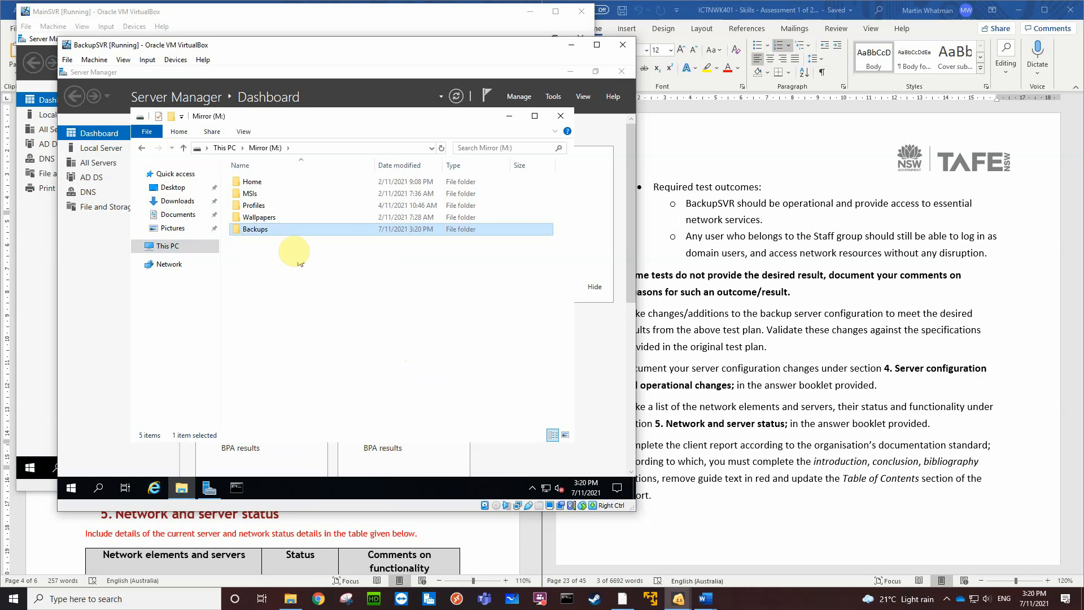
Open Advanced Sharing for the Backups folder and enable sharing with the share name Backups
{"action": "right_click", "coordinate": [281, 234]}
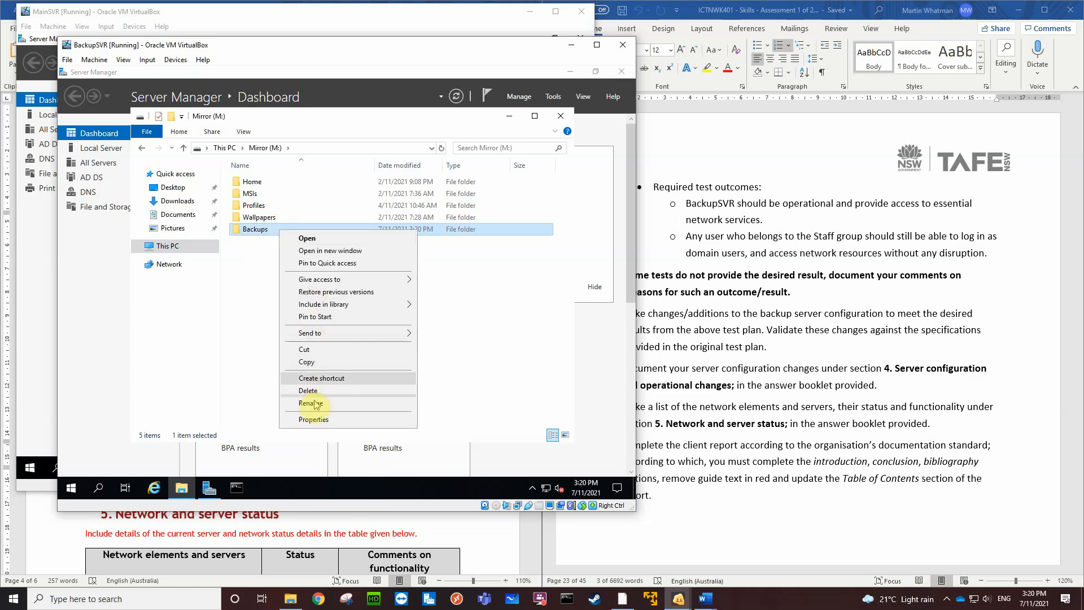
{"action": "left_click", "coordinate": [317, 419]}
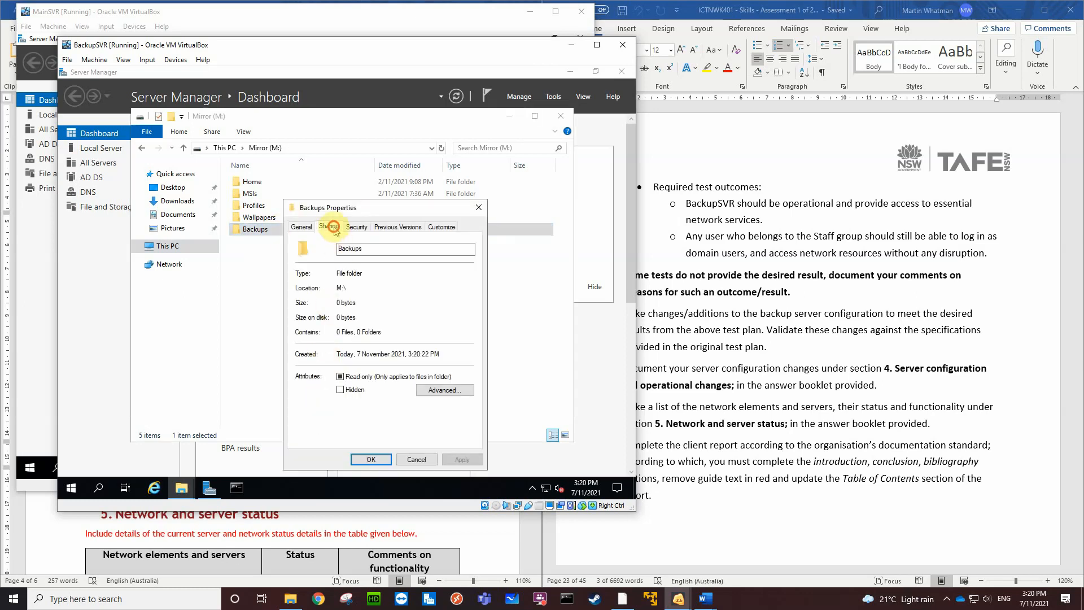
{"action": "left_click", "coordinate": [329, 226]}
{"action": "left_click", "coordinate": [337, 361]}
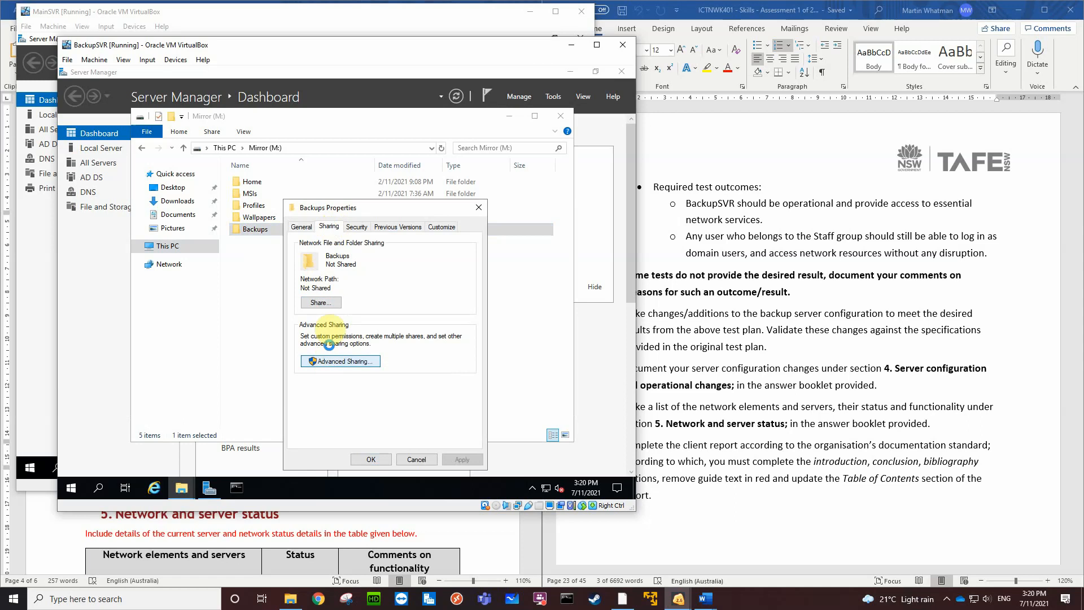
{"action": "left_click", "coordinate": [300, 246]}
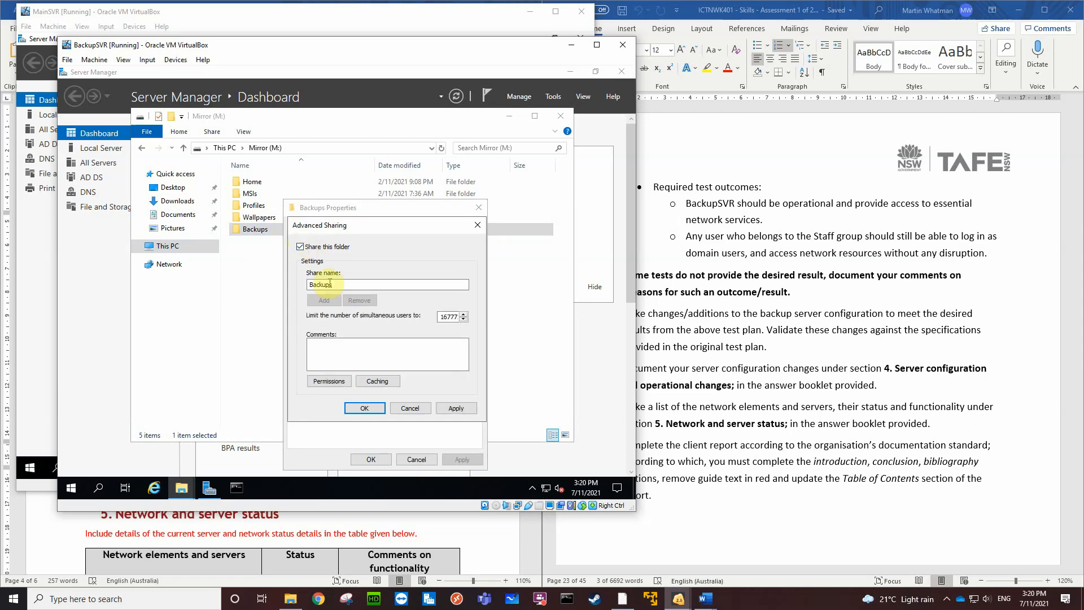
In the Backups share permissions, remove Everyone and add the BMW.local Administrators group with Full Control allowed
{"action": "left_click", "coordinate": [329, 381]}
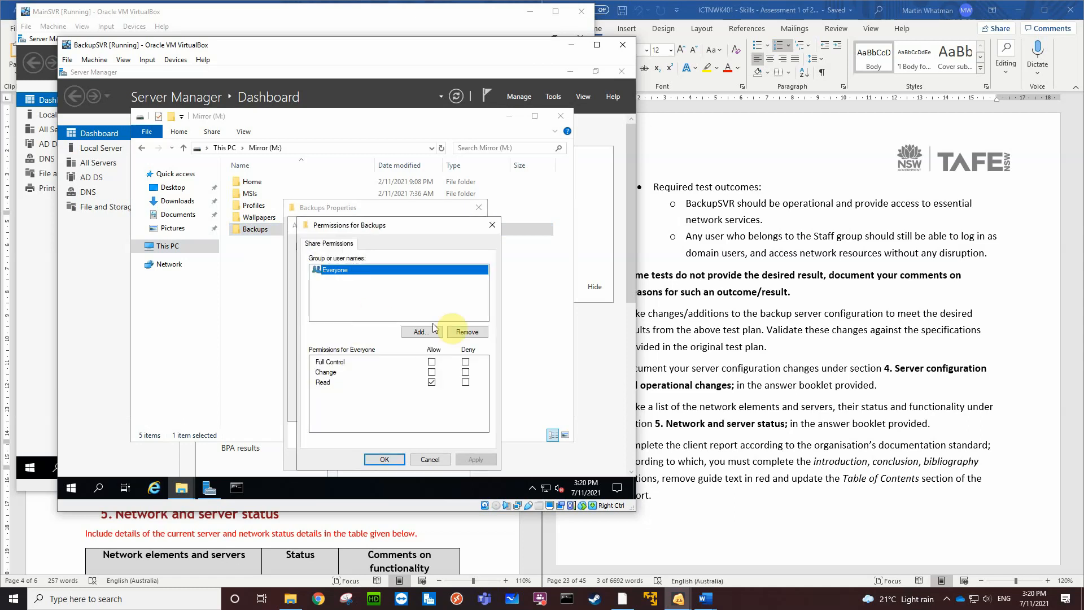
{"action": "left_click", "coordinate": [467, 332]}
{"action": "left_click", "coordinate": [421, 332]}
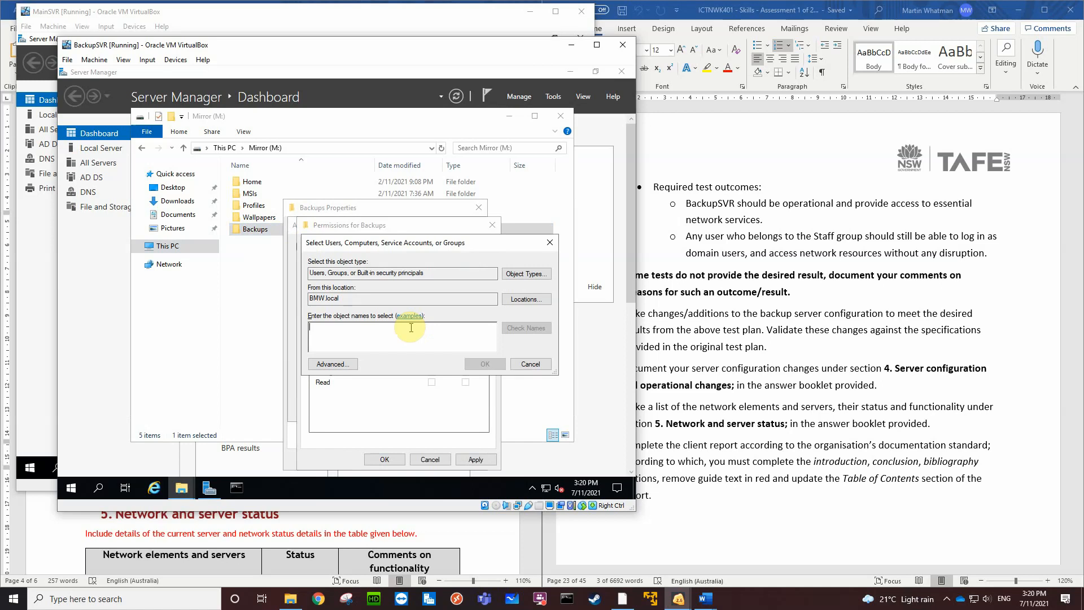
{"action": "type", "text": "adm"}
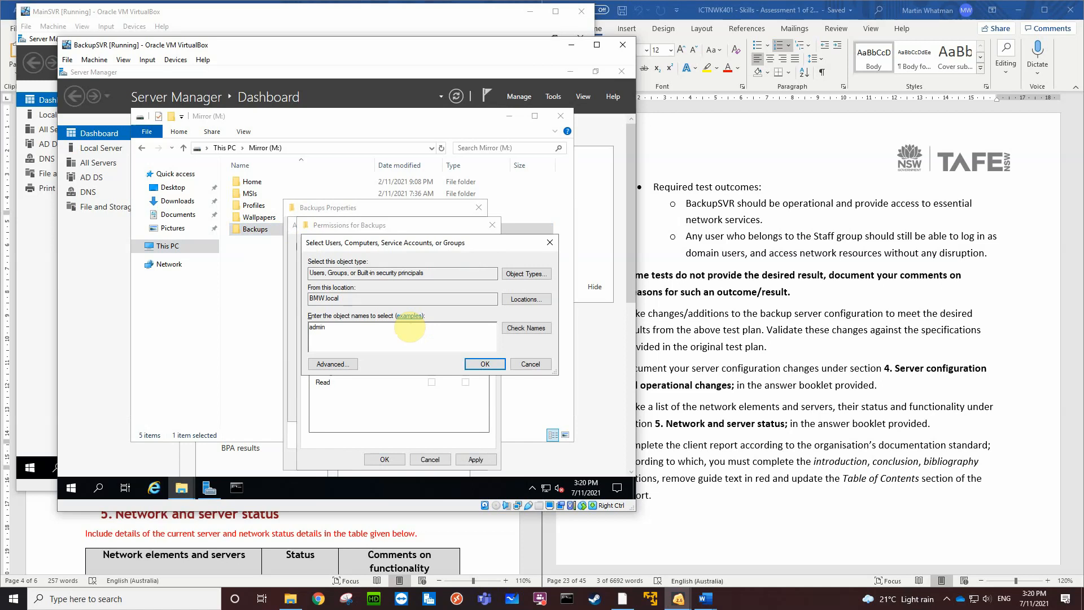
{"action": "left_click", "coordinate": [530, 328]}
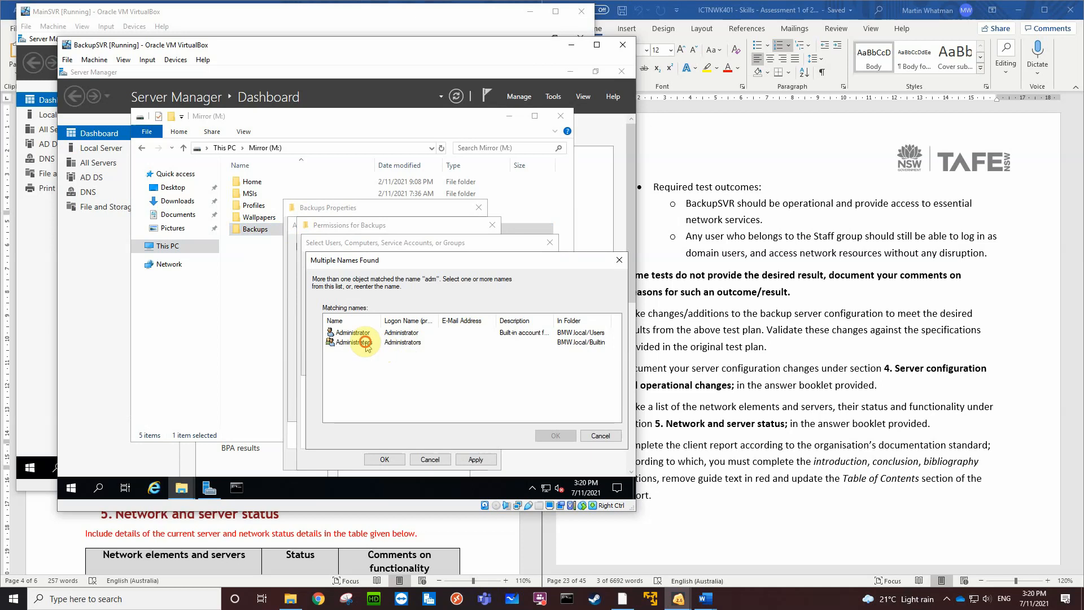
{"action": "left_click", "coordinate": [357, 342]}
{"action": "left_click", "coordinate": [547, 439]}
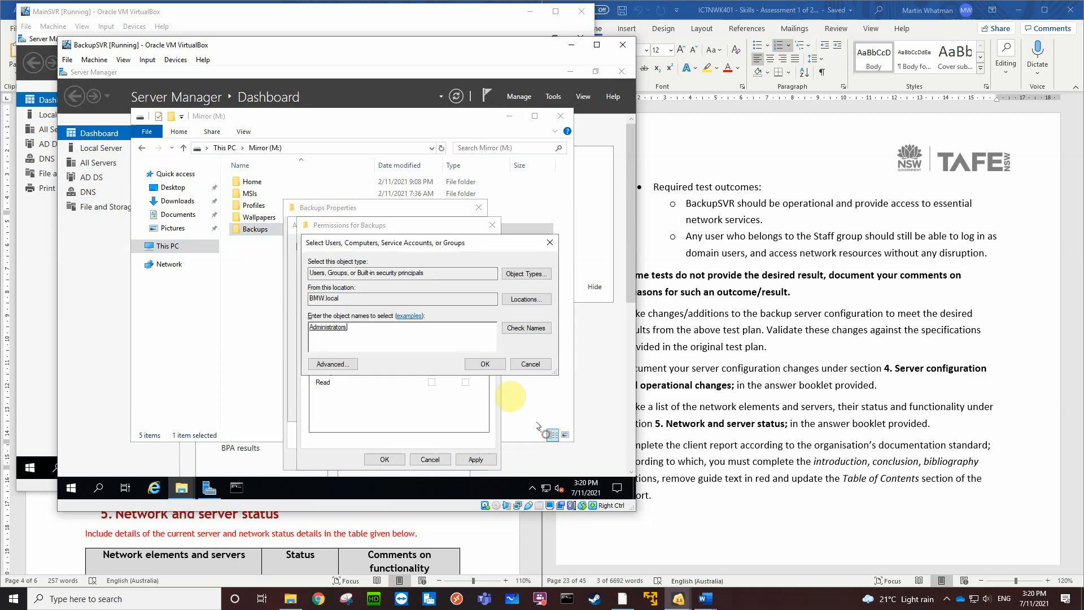
{"action": "left_click", "coordinate": [492, 359]}
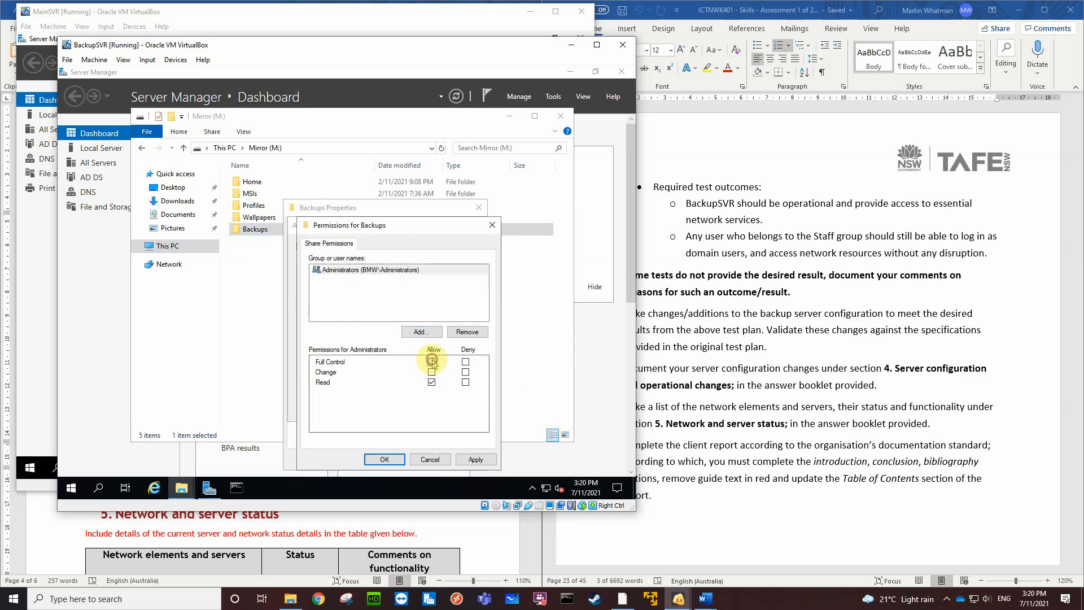
Add Authenticated Users to the Backups share permissions with Change allowed, and apply the advanced sharing settings
{"action": "left_click", "coordinate": [413, 333]}
{"action": "type", "text": "aut"}
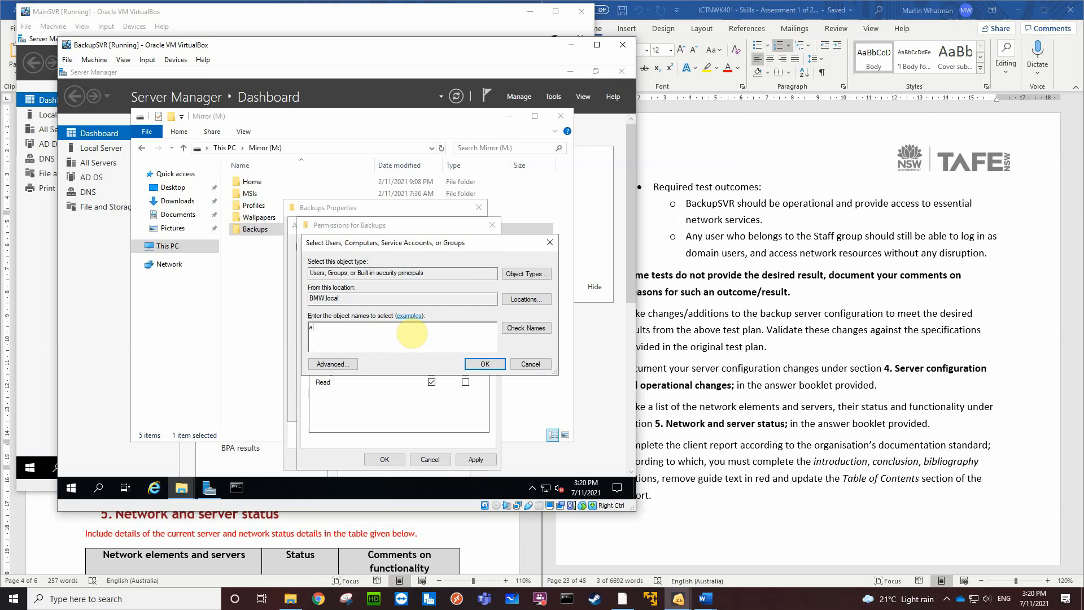
{"action": "left_click", "coordinate": [511, 330]}
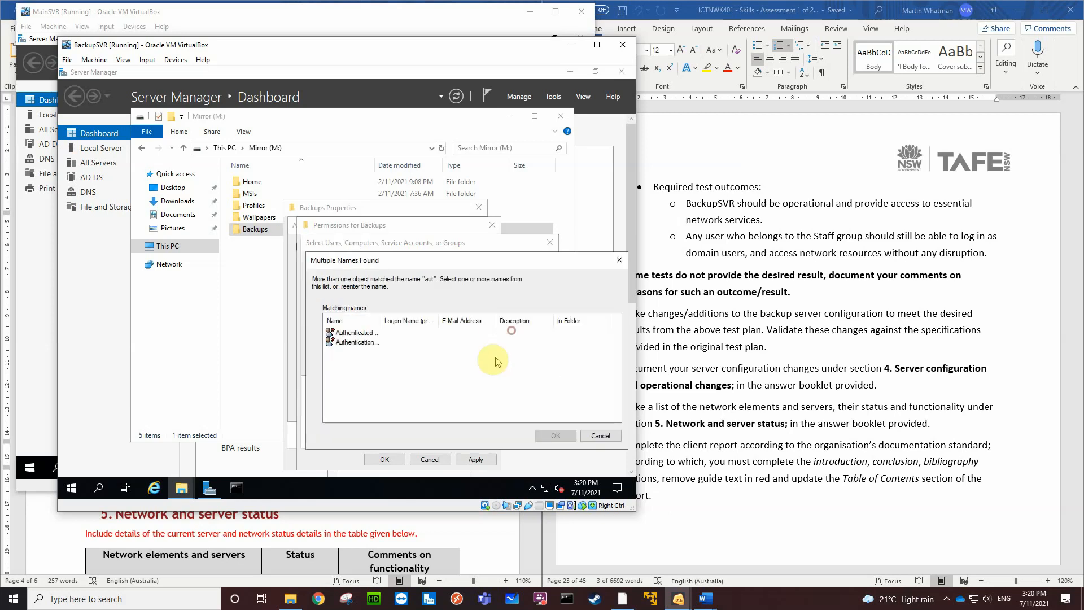
{"action": "left_click", "coordinate": [366, 333]}
{"action": "left_click", "coordinate": [553, 435]}
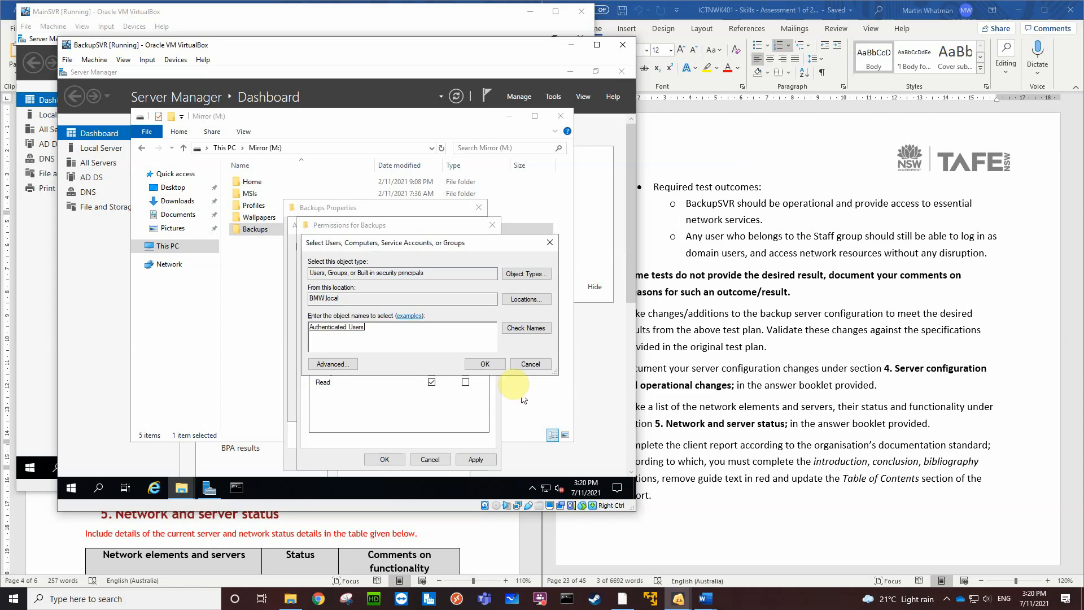
{"action": "left_click", "coordinate": [488, 364]}
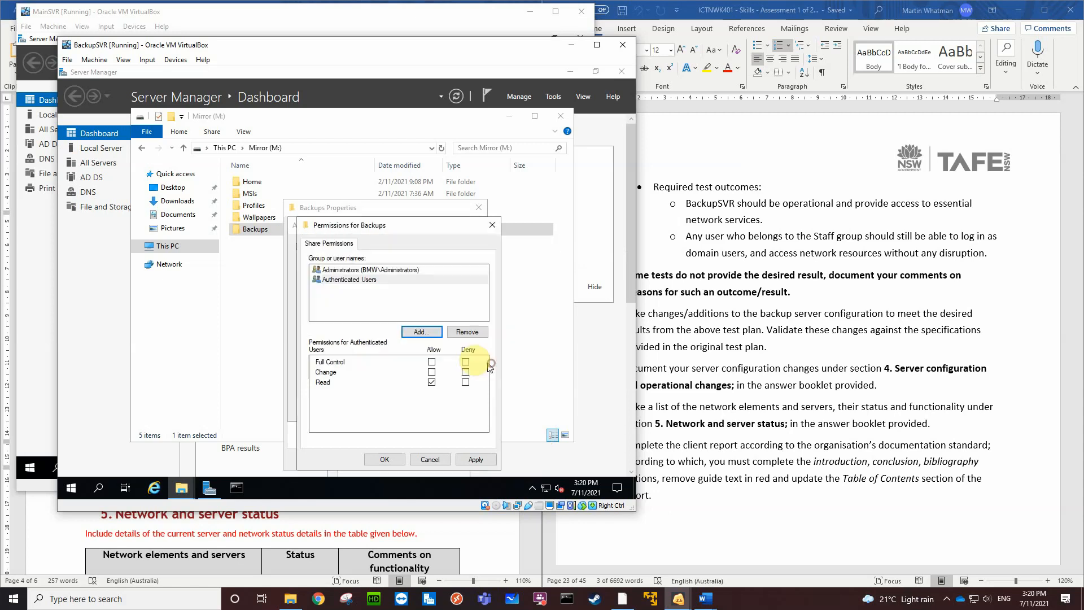
{"action": "left_click", "coordinate": [431, 372]}
{"action": "left_click", "coordinate": [385, 459]}
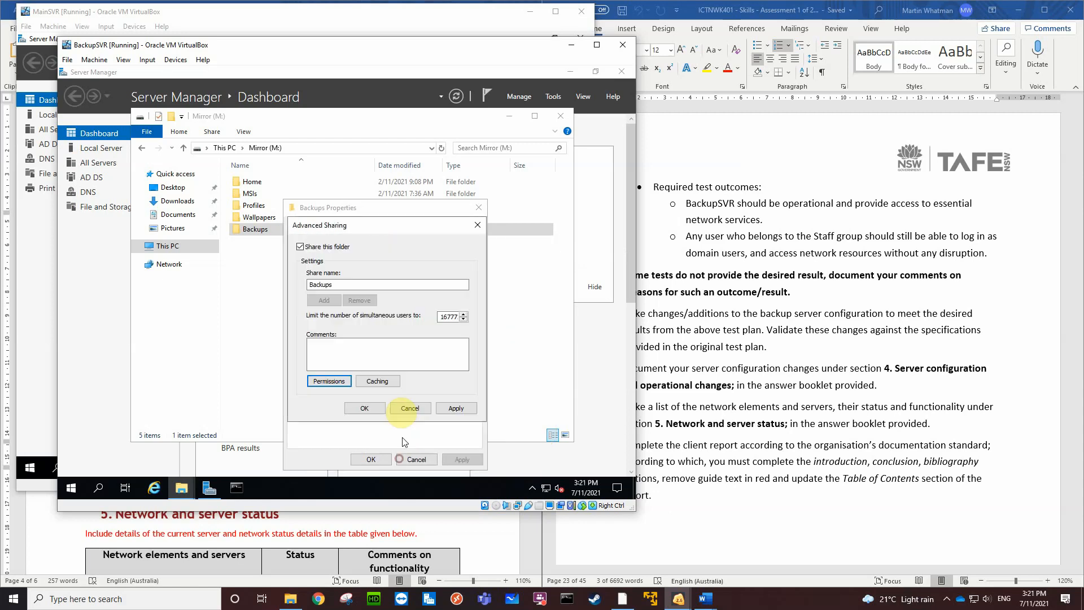
{"action": "left_click", "coordinate": [364, 409]}
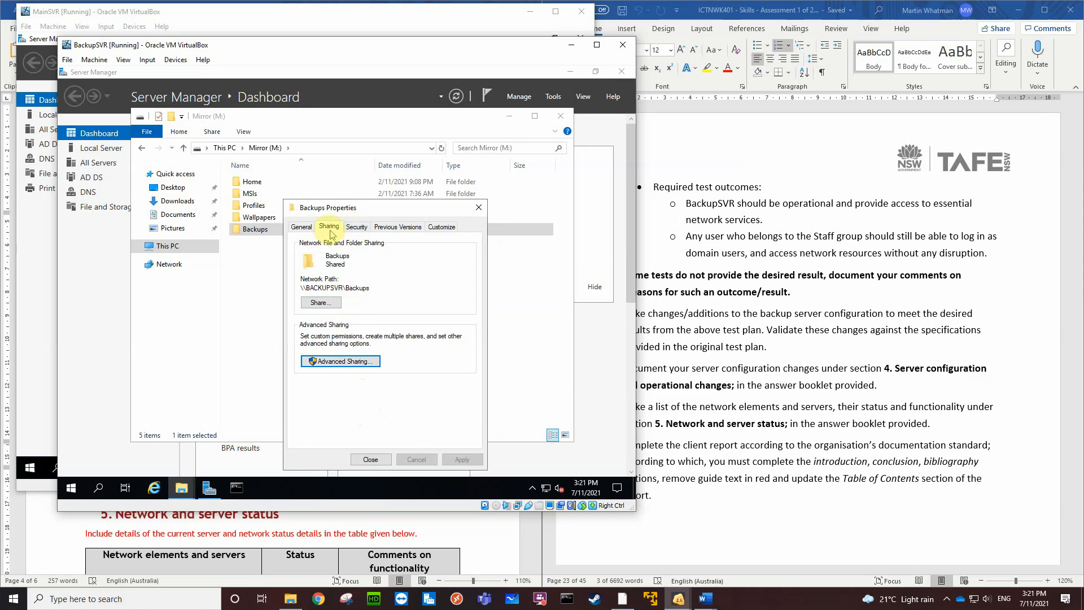
Disable inheritance in the advanced security settings of the Backups folder, removing all inherited permissions
{"action": "left_click", "coordinate": [358, 229]}
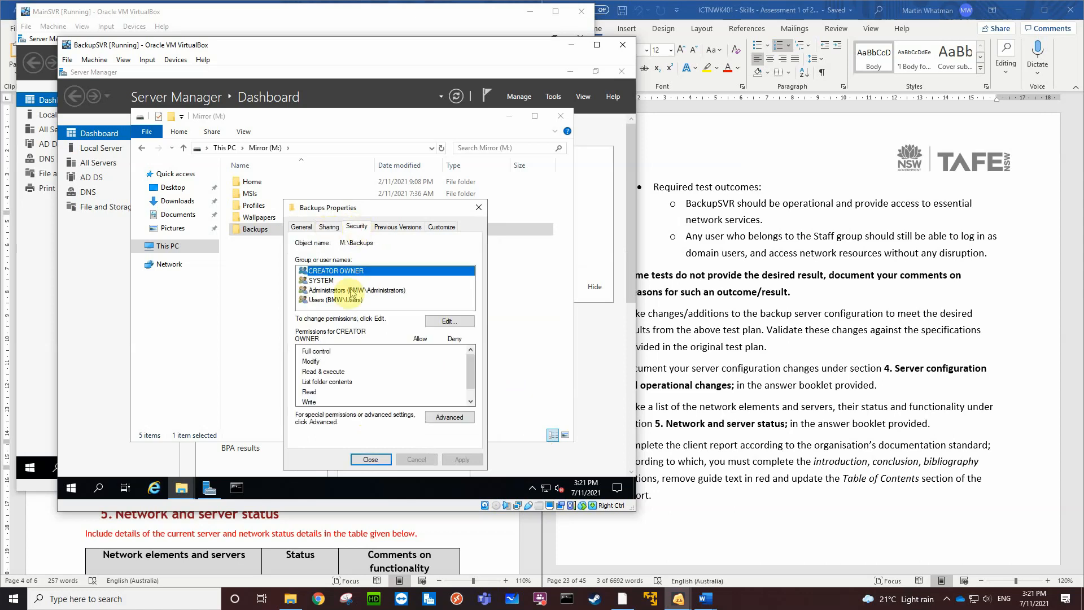
{"action": "left_click", "coordinate": [438, 415]}
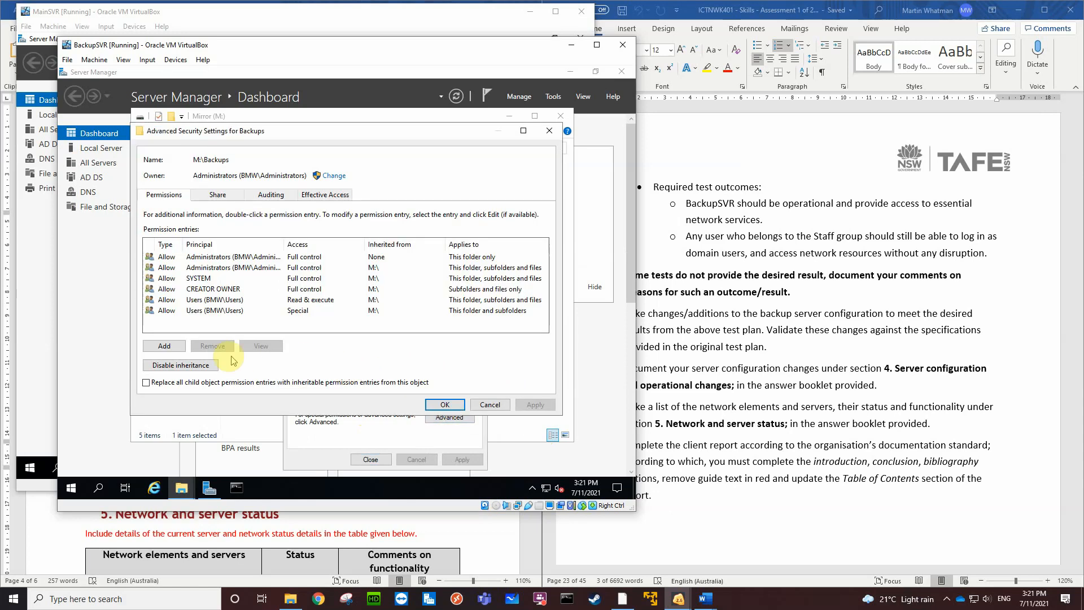
{"action": "left_click", "coordinate": [197, 366]}
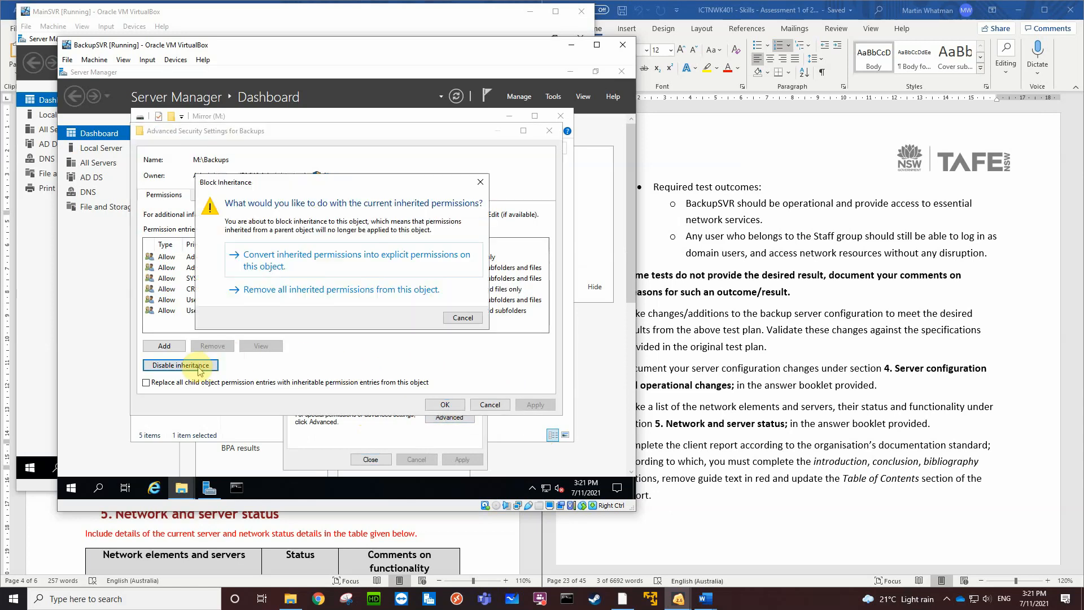
{"action": "left_click", "coordinate": [283, 292]}
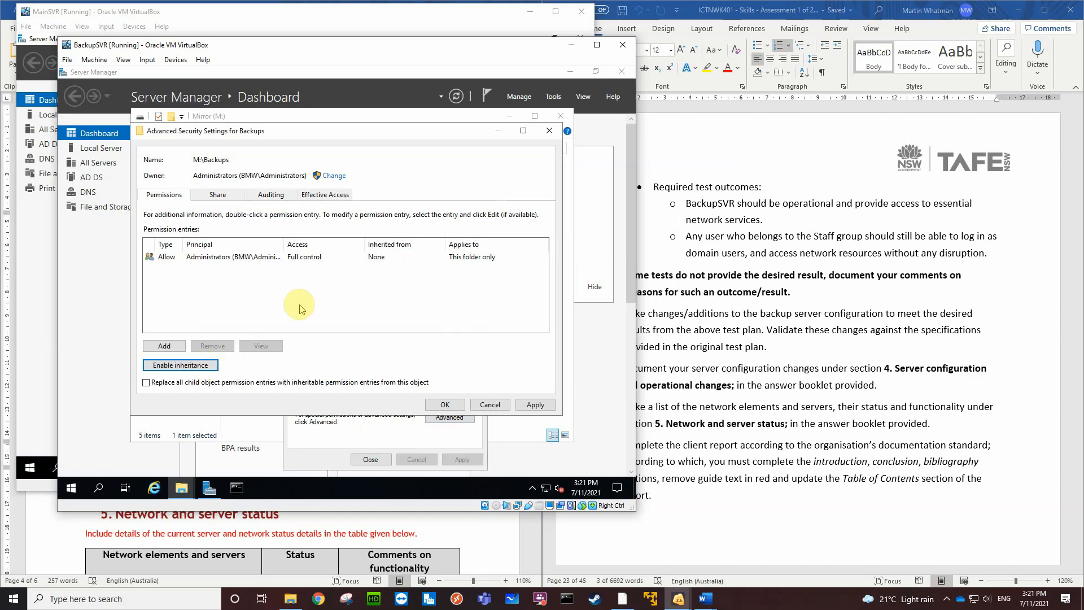
{"action": "left_click", "coordinate": [446, 405]}
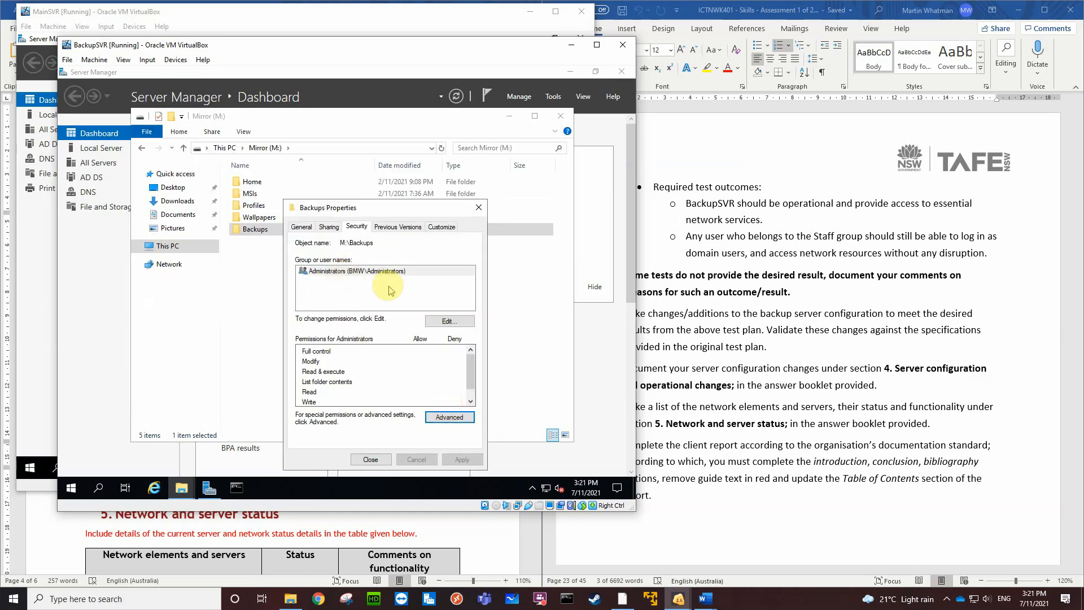
In the Backups folder's security permissions, allow Administrators Full control and add Authenticated Users with Modify allowed
{"action": "left_click", "coordinate": [446, 321]}
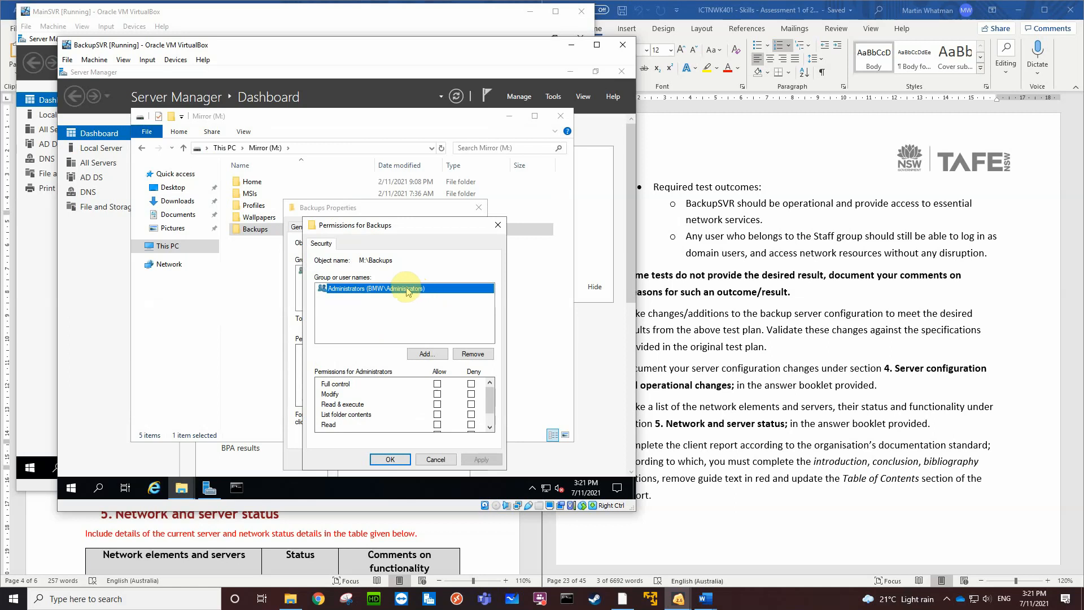
{"action": "left_click", "coordinate": [437, 384]}
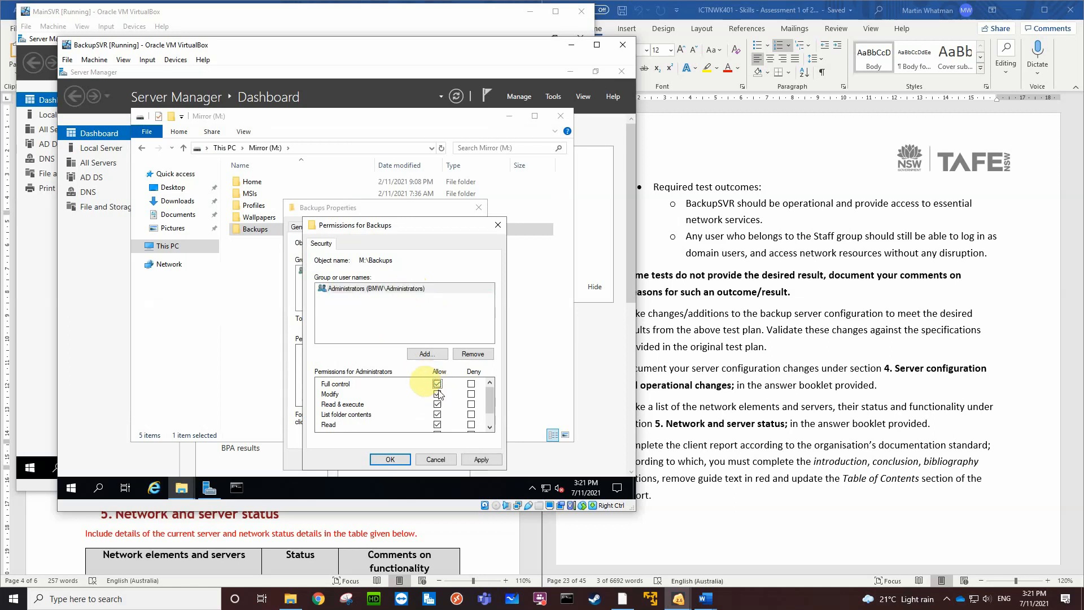
{"action": "left_click", "coordinate": [428, 354]}
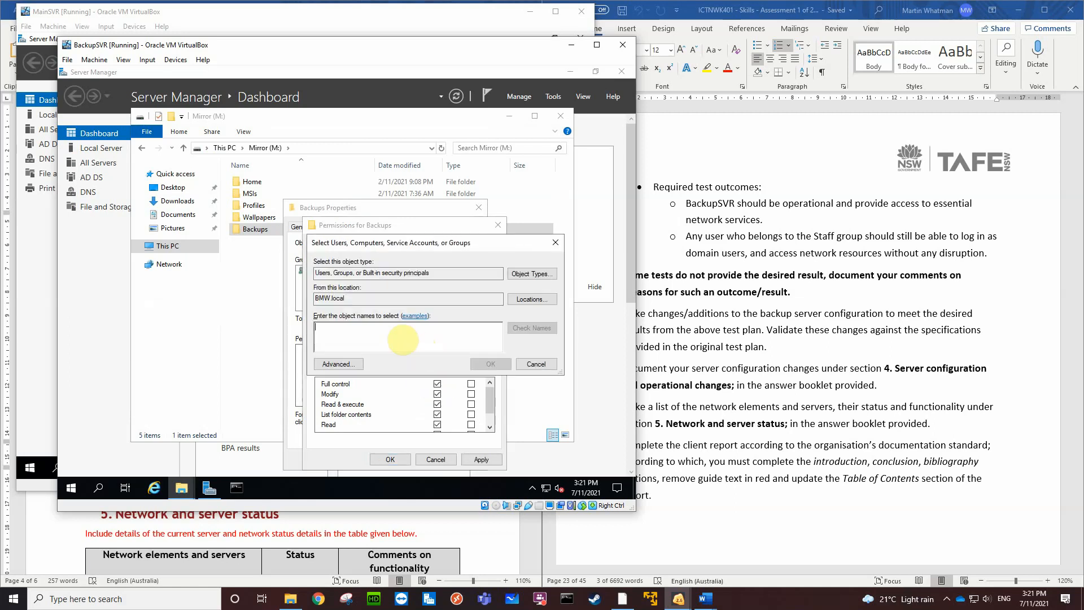
{"action": "type", "text": "aut"}
{"action": "left_click", "coordinate": [524, 328]}
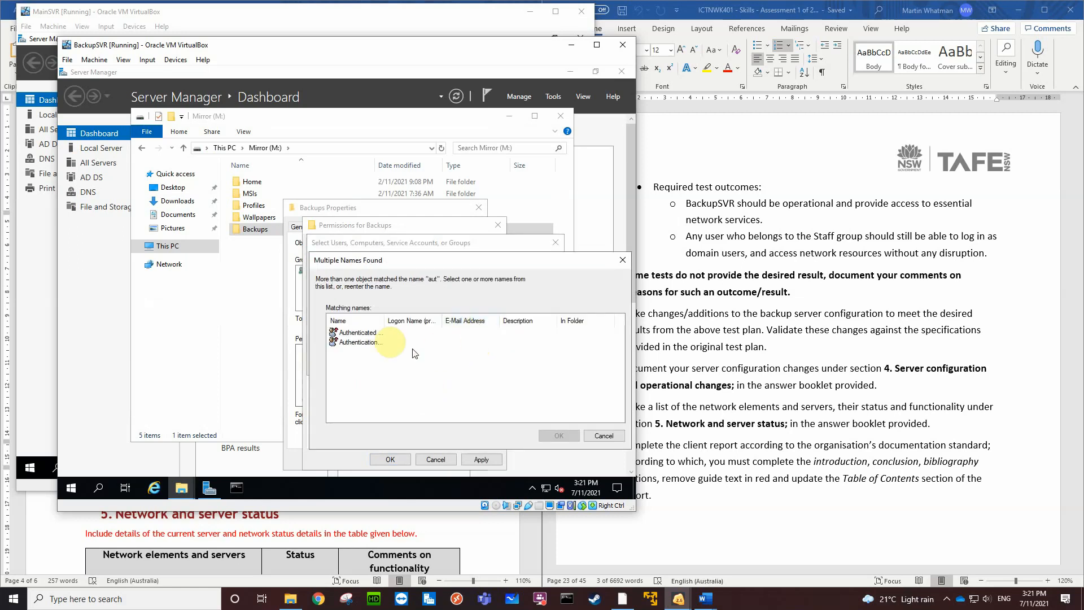
{"action": "left_click", "coordinate": [381, 333]}
{"action": "left_click", "coordinate": [559, 436]}
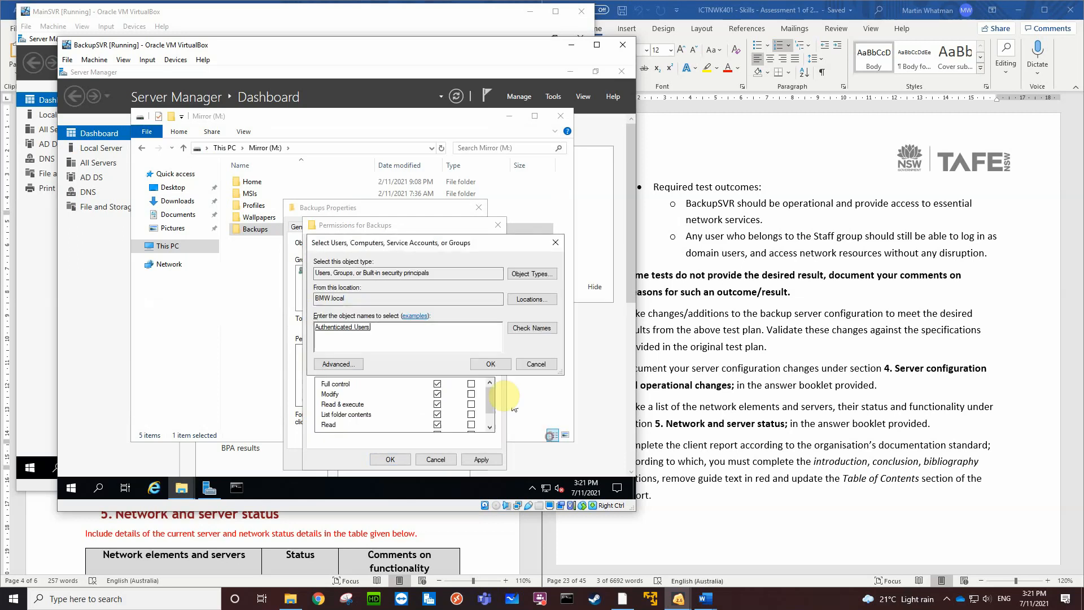
{"action": "left_click", "coordinate": [489, 364]}
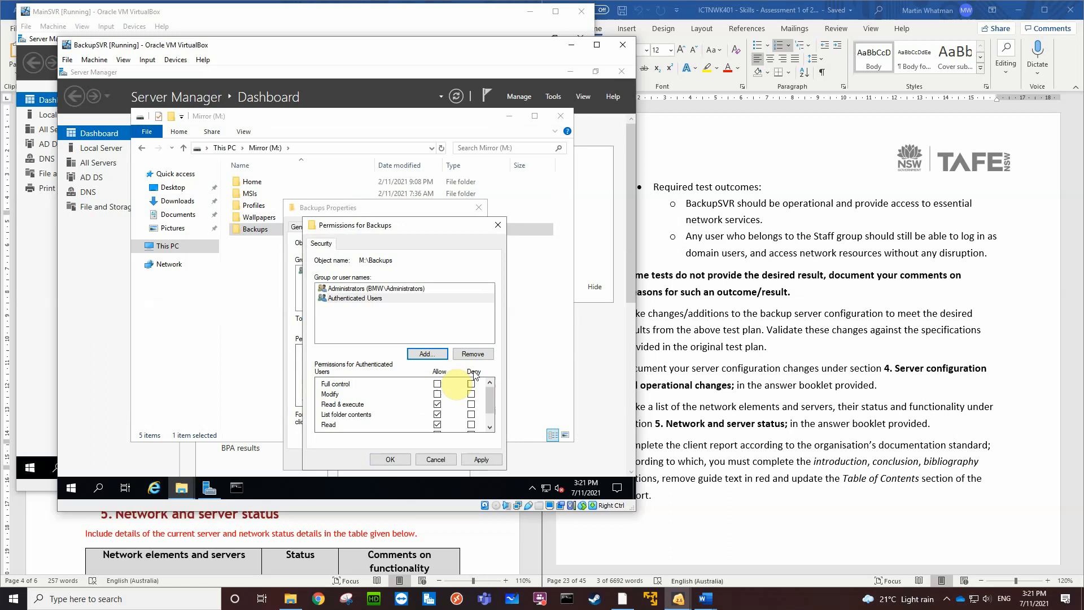
{"action": "left_click", "coordinate": [438, 393]}
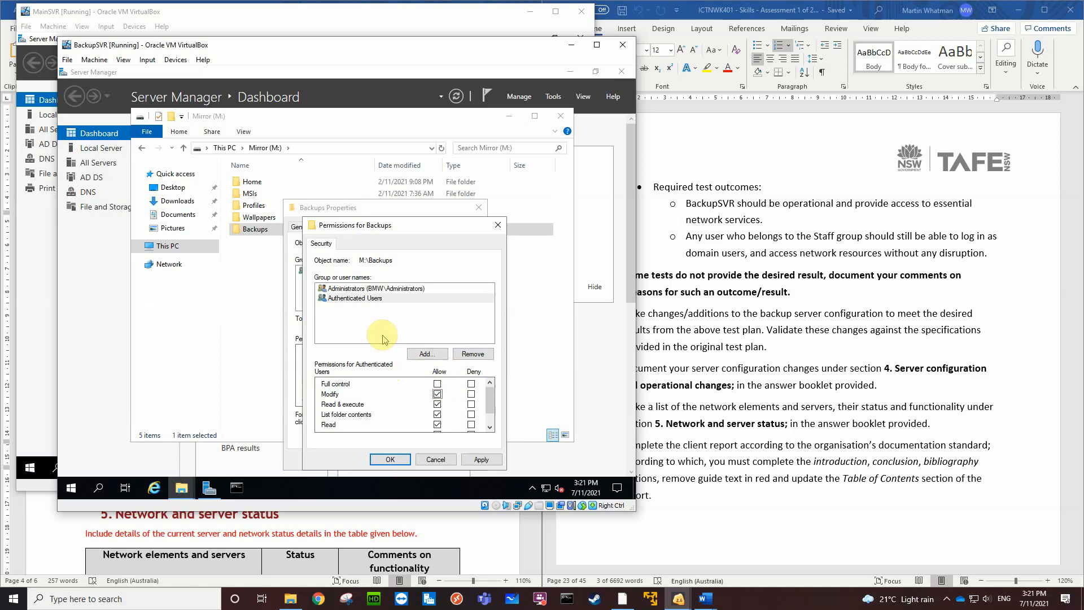
{"action": "left_click", "coordinate": [390, 459]}
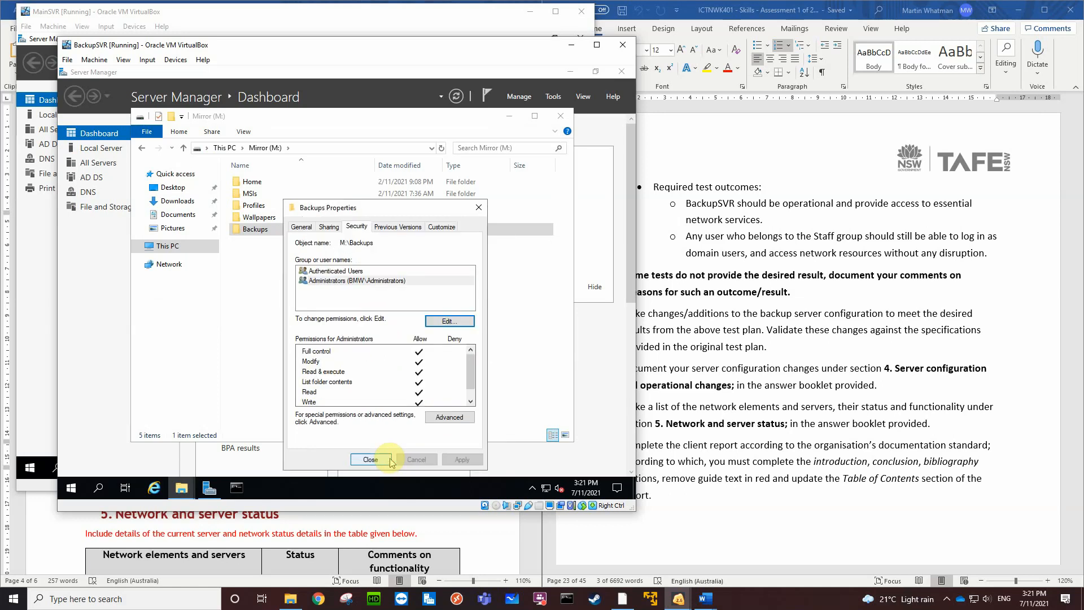
{"action": "left_click", "coordinate": [384, 459]}
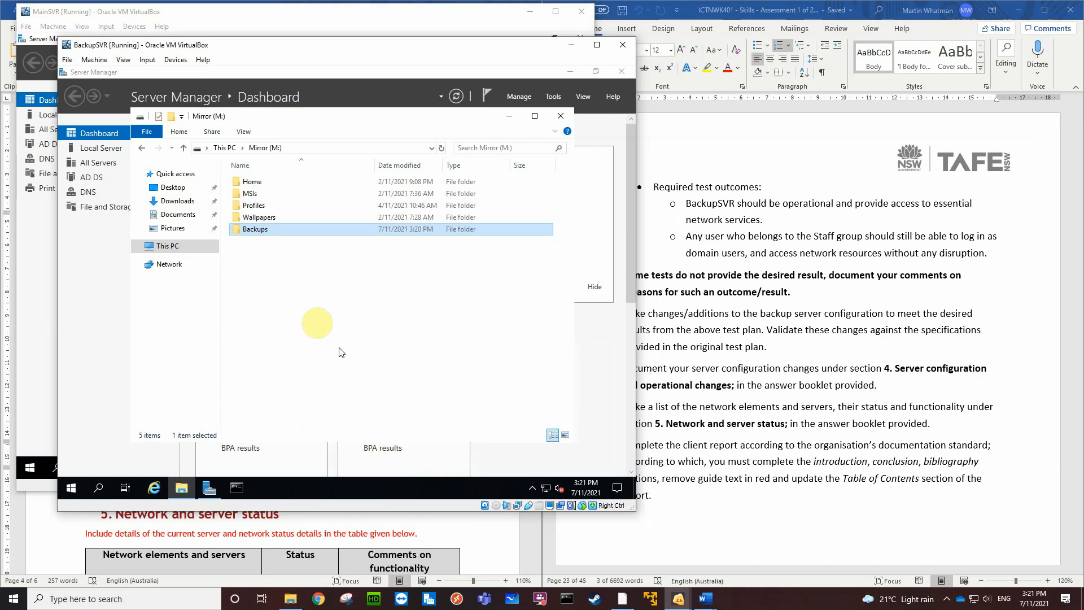
Open the Backups folder on BackupSVR, and check the local backup status in Windows Server Backup on the MainSVR virtual machine
{"action": "double_click", "coordinate": [286, 231]}
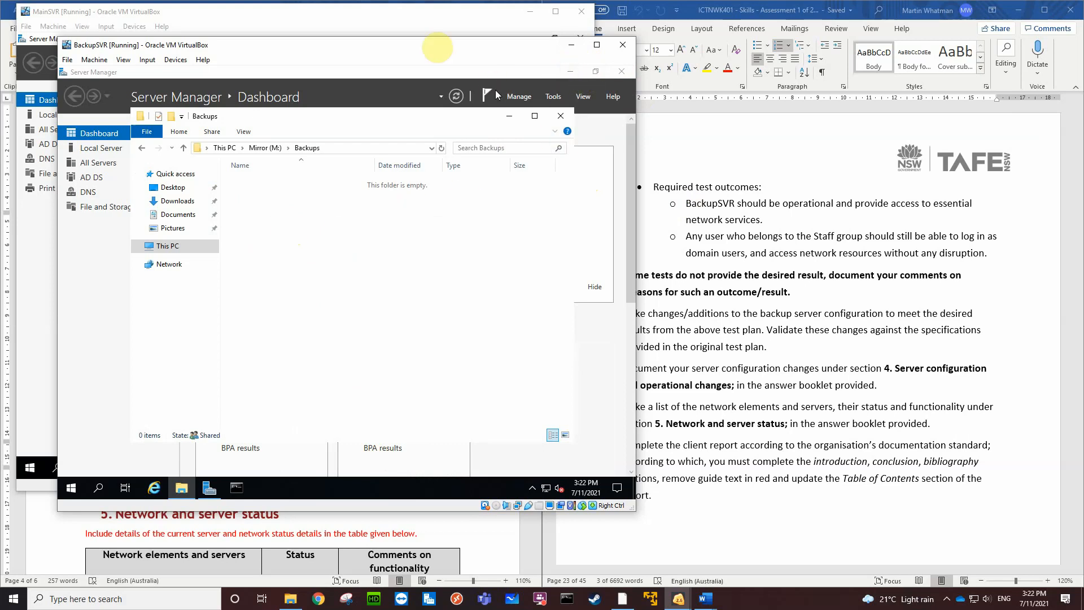
{"action": "left_click", "coordinate": [360, 12]}
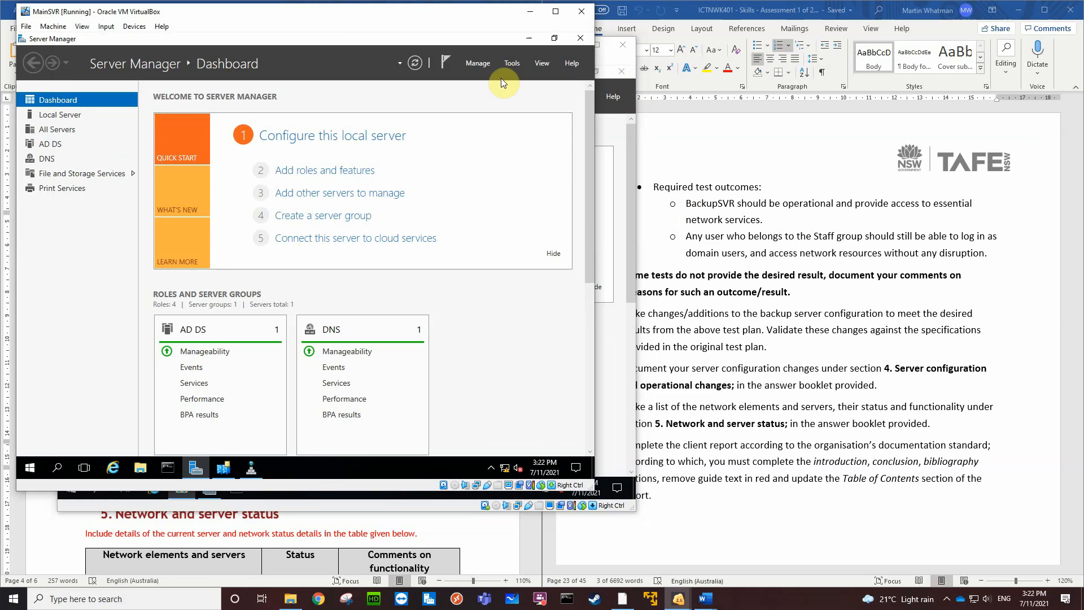
{"action": "left_click", "coordinate": [513, 67]}
{"action": "scroll", "coordinate": [483, 253], "scroll_direction": "down", "scroll_amount": 2}
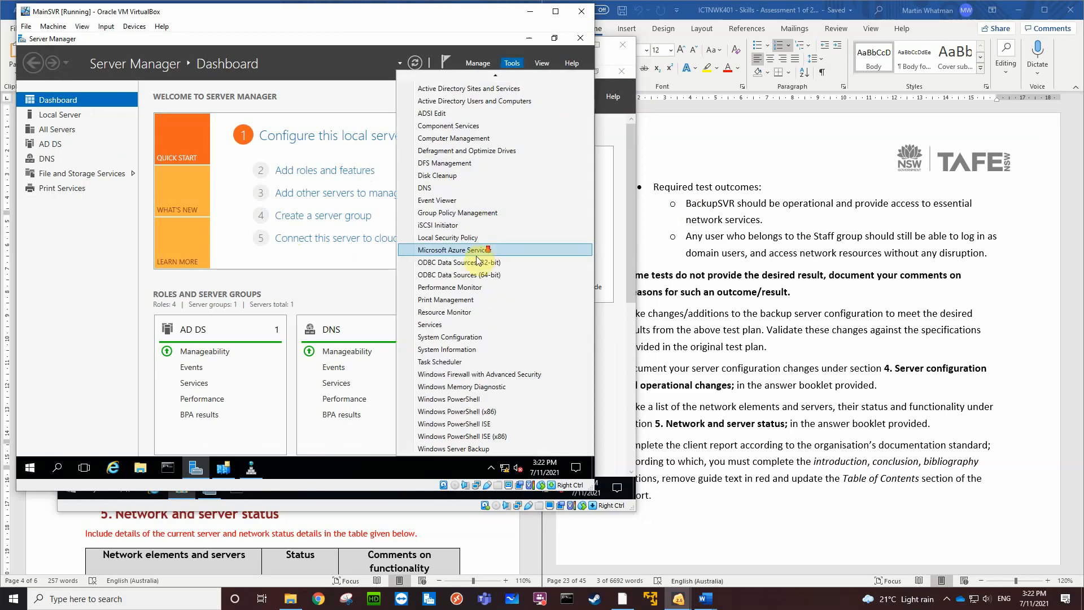
{"action": "left_click", "coordinate": [467, 448]}
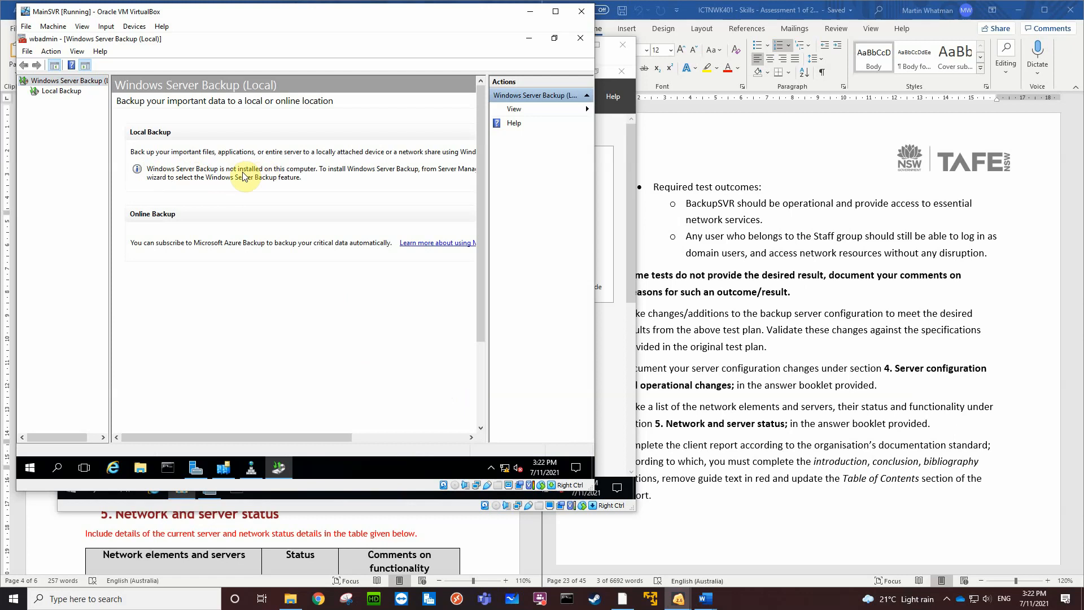
{"action": "left_click", "coordinate": [313, 171]}
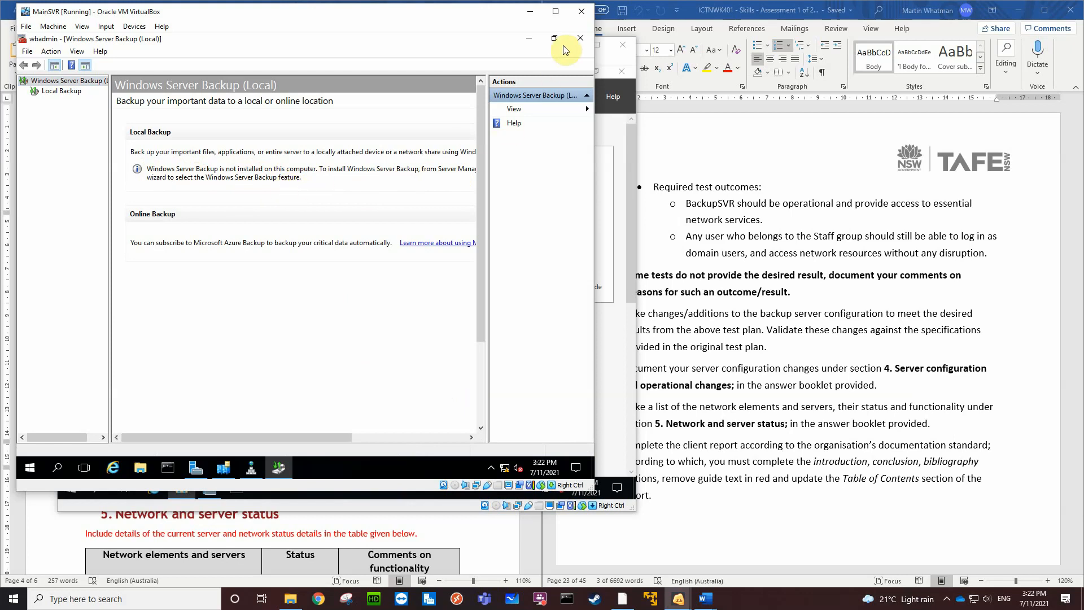
{"action": "left_click", "coordinate": [579, 39]}
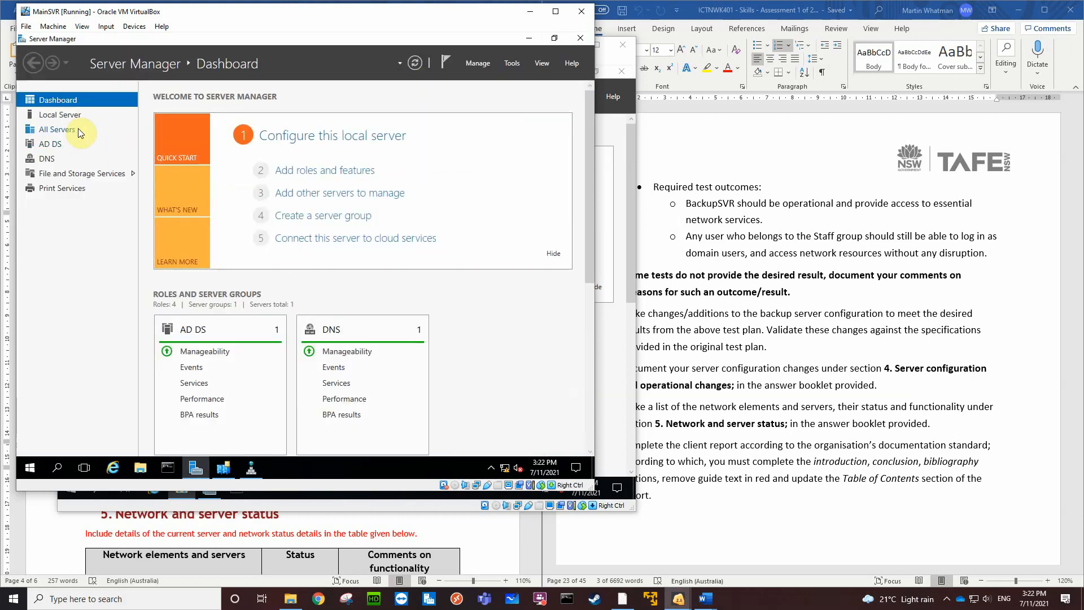
Install the Windows Server Backup feature on MainSVR as a role-based or feature-based installation
{"action": "left_click", "coordinate": [285, 171]}
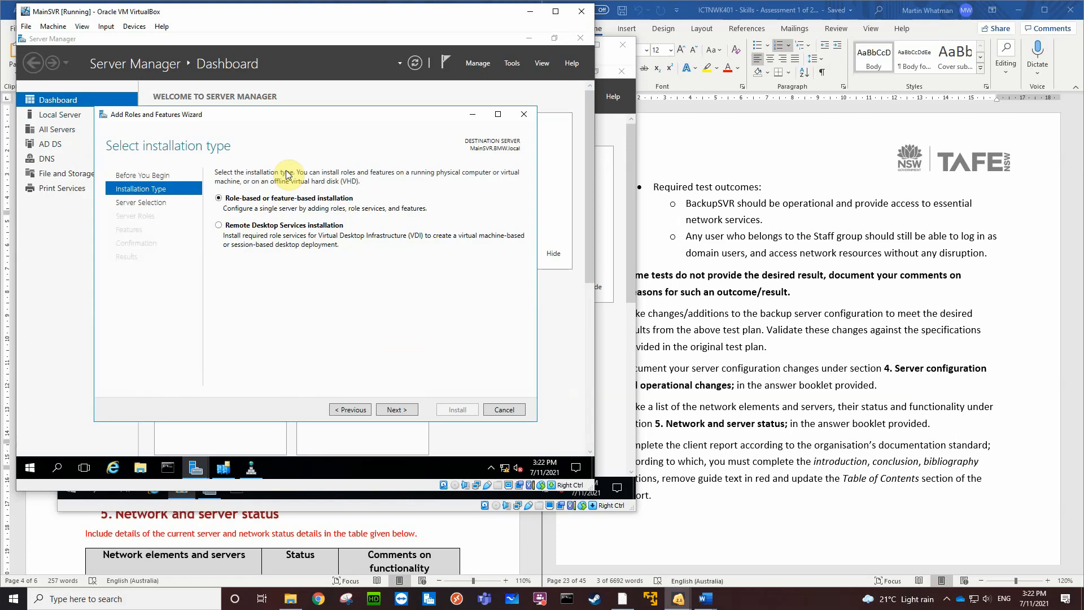
{"action": "left_click", "coordinate": [386, 410]}
{"action": "left_click", "coordinate": [387, 410]}
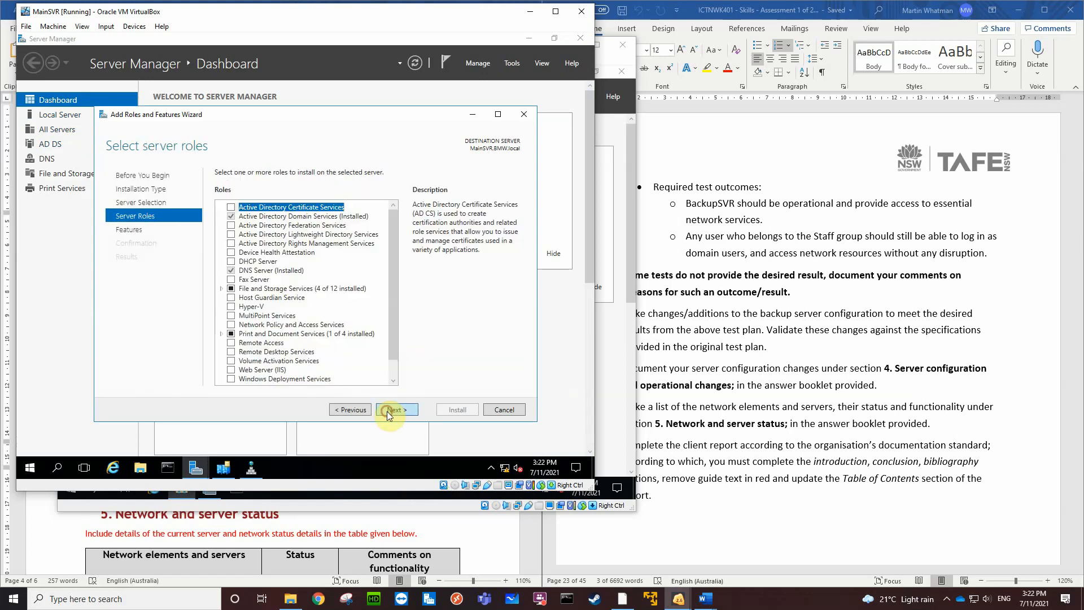
{"action": "left_click", "coordinate": [388, 409]}
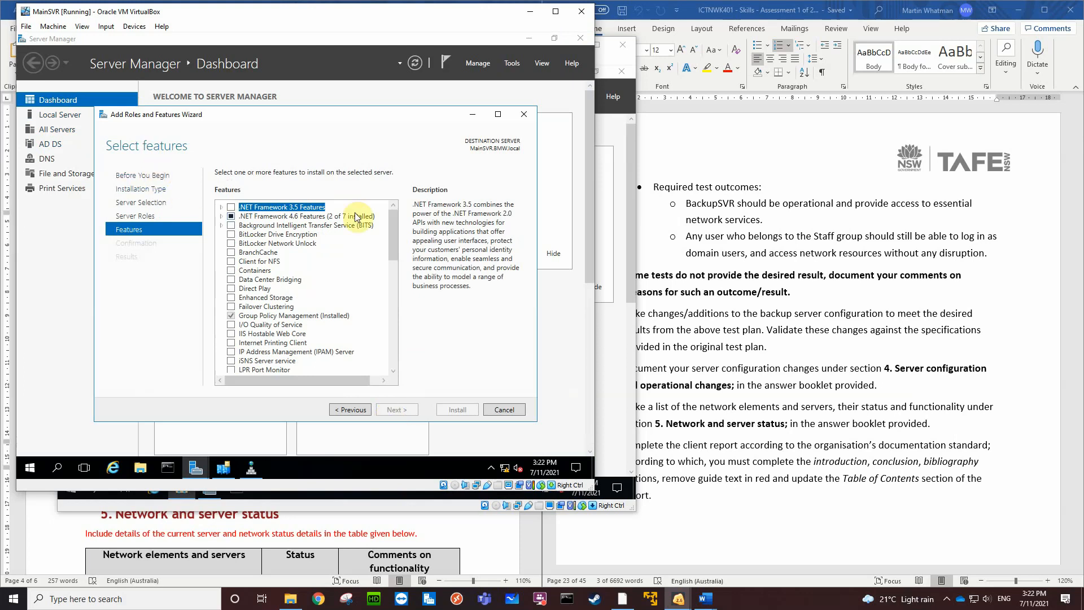
{"action": "left_click_drag", "start_coordinate": [394, 243], "coordinate": [384, 329]}
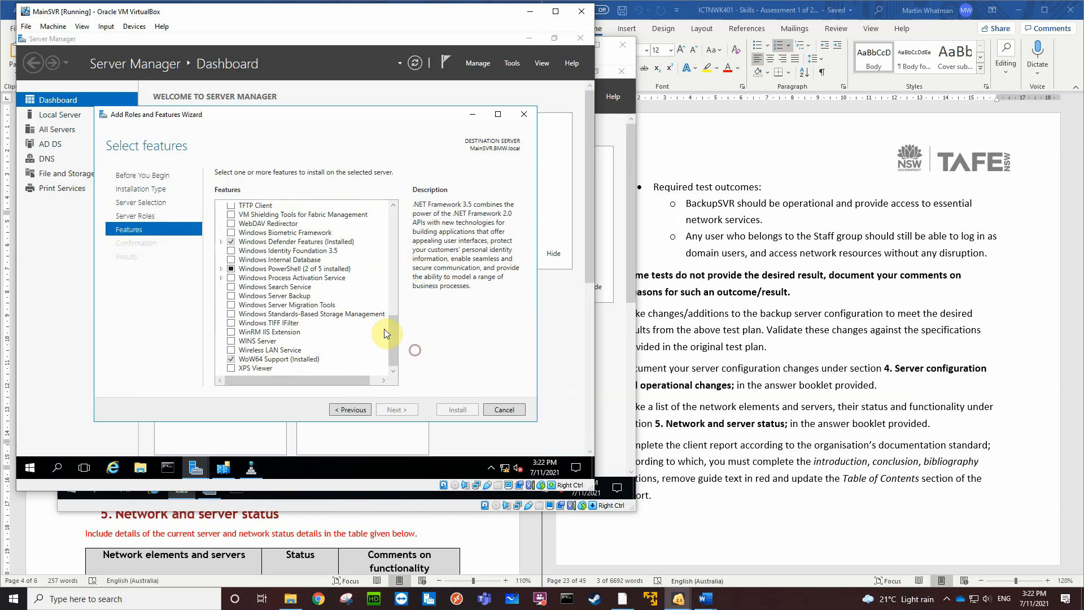
{"action": "left_click", "coordinate": [232, 296]}
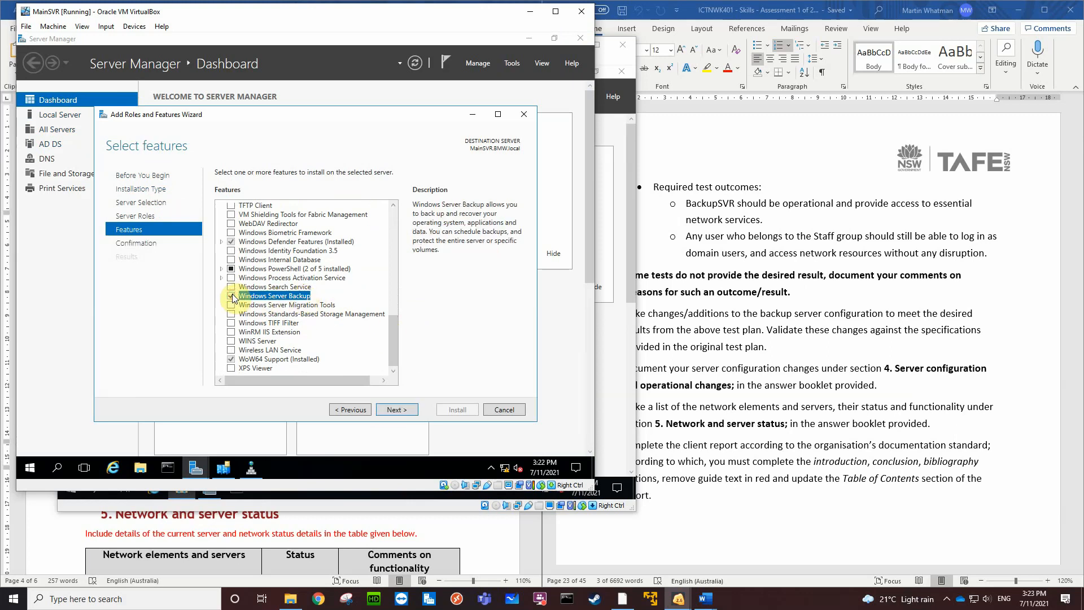
{"action": "left_click", "coordinate": [389, 410]}
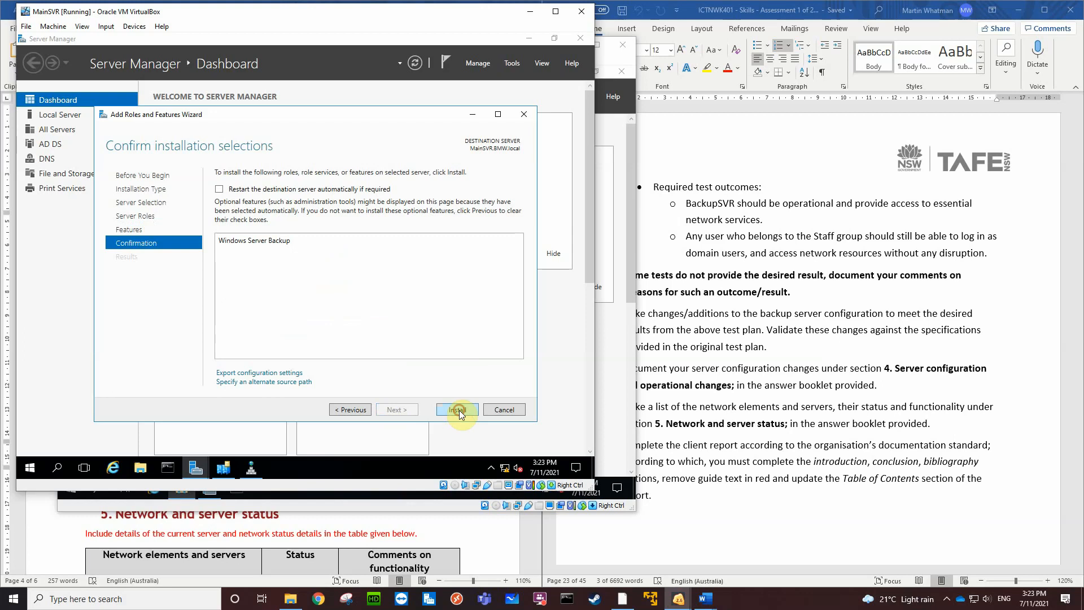
{"action": "left_click", "coordinate": [458, 410]}
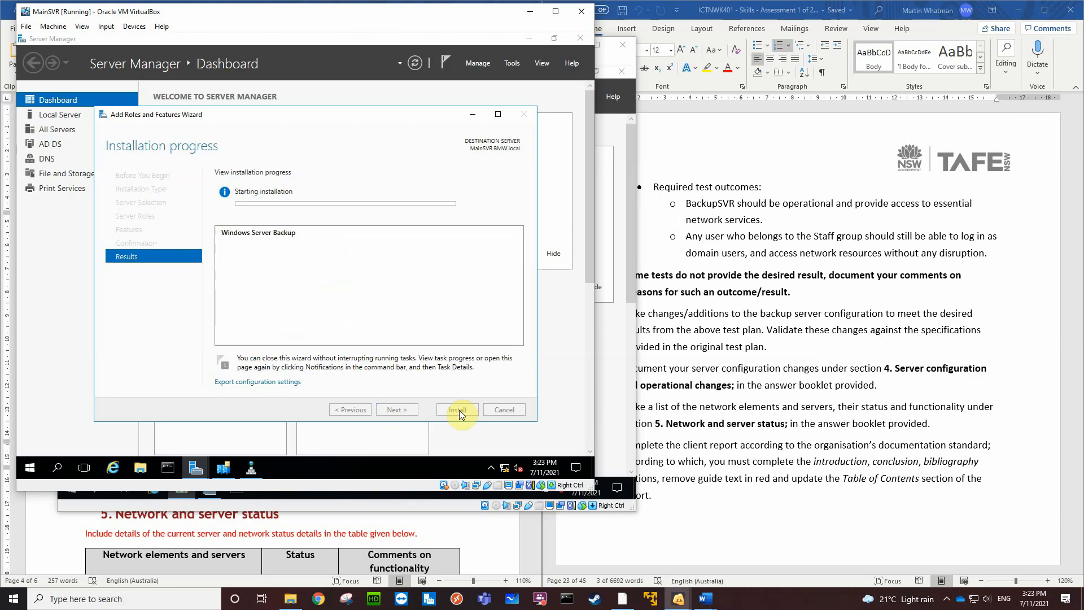
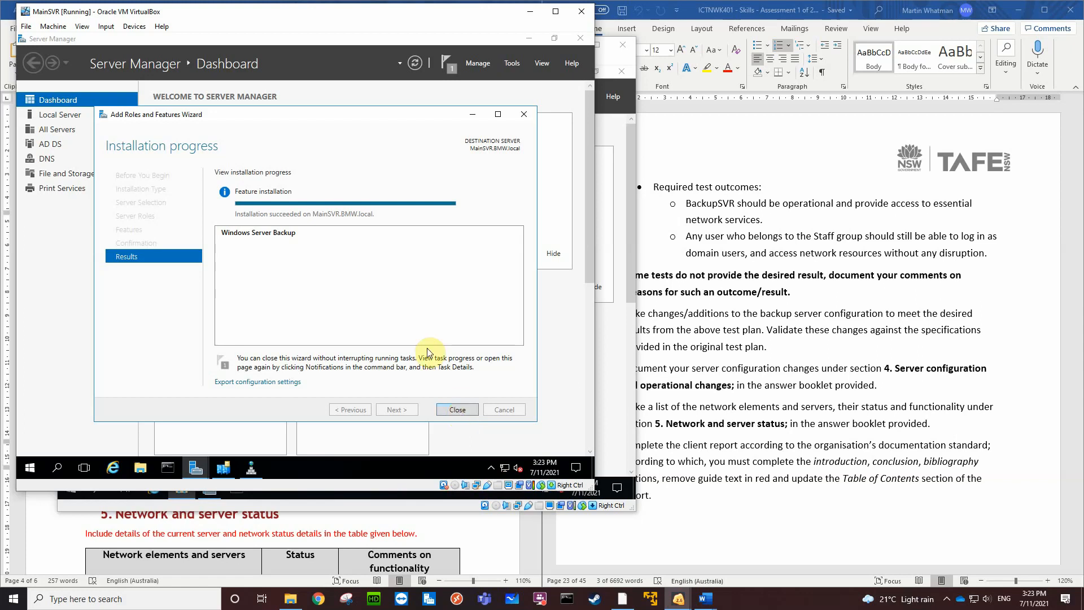
Finish the feature installation wizard and view the Local Backup page of Windows Server Backup on MainSVR
{"action": "left_click", "coordinate": [455, 410]}
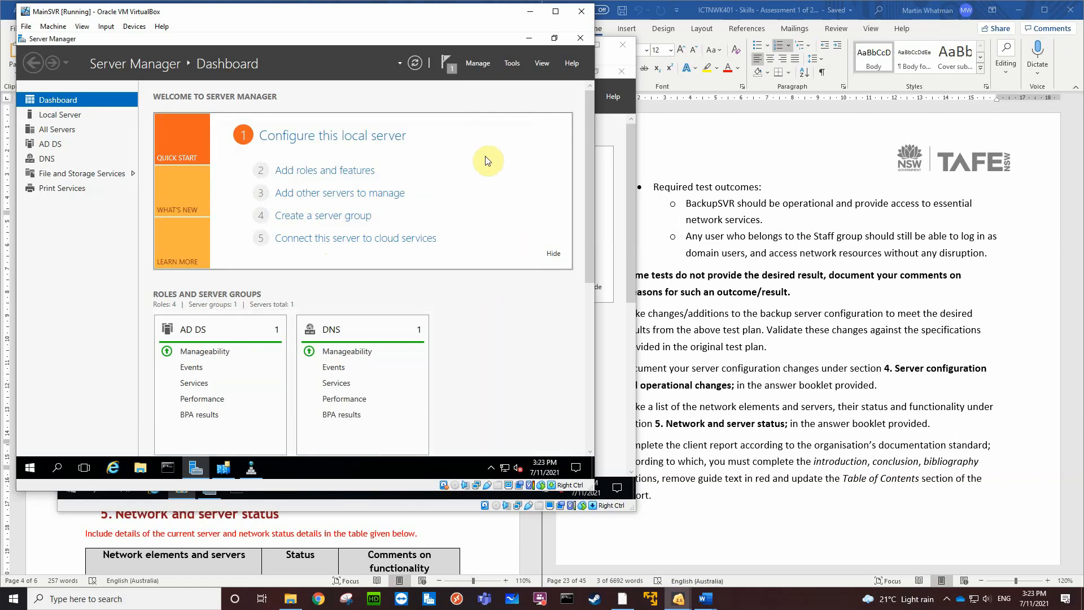
{"action": "left_click", "coordinate": [510, 62]}
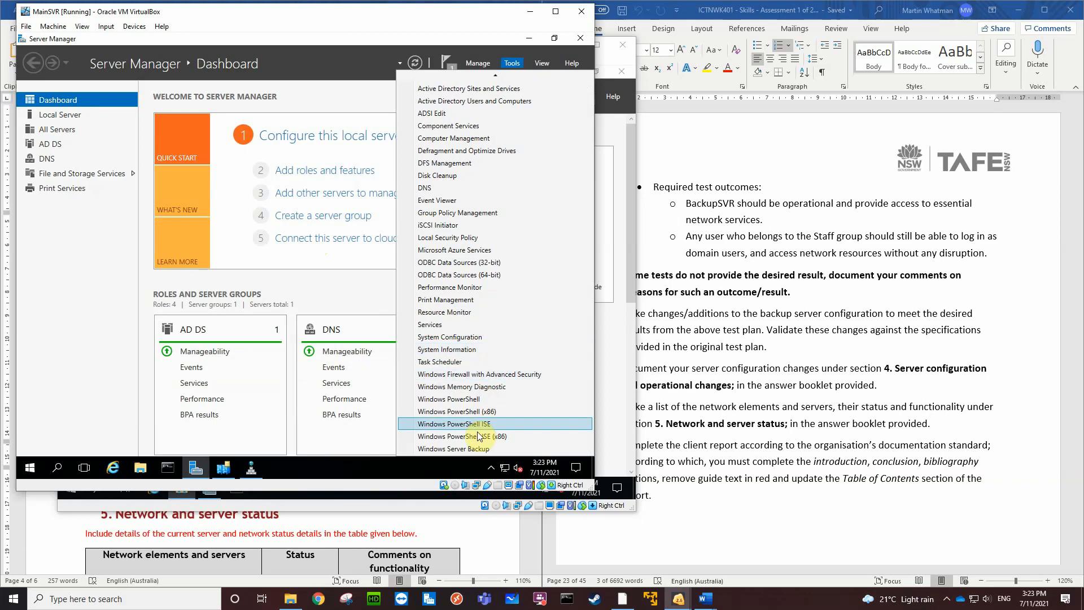
{"action": "left_click", "coordinate": [473, 449]}
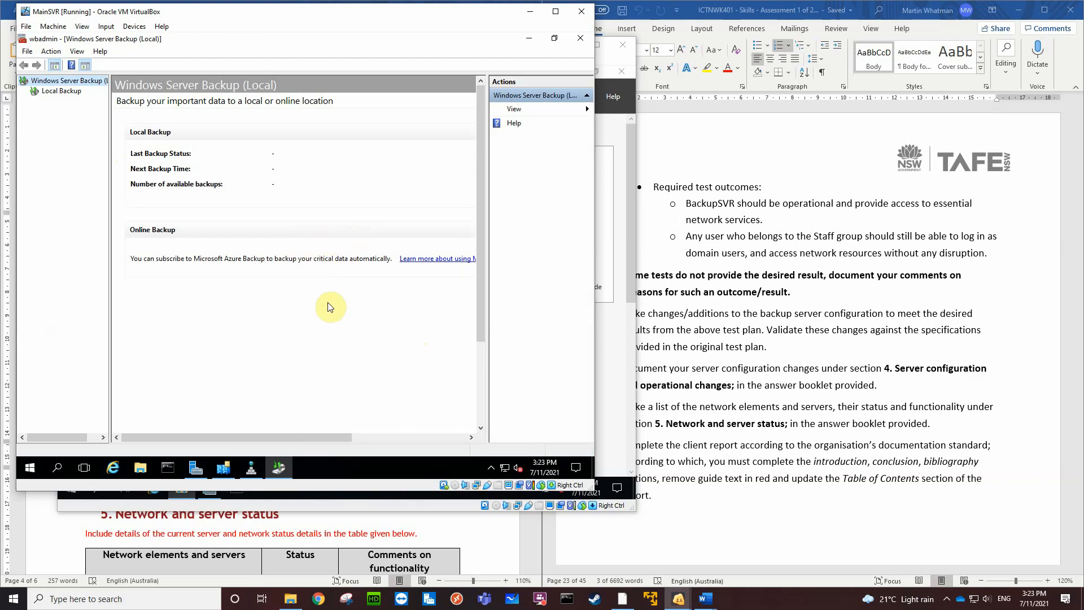
{"action": "left_click", "coordinate": [67, 92]}
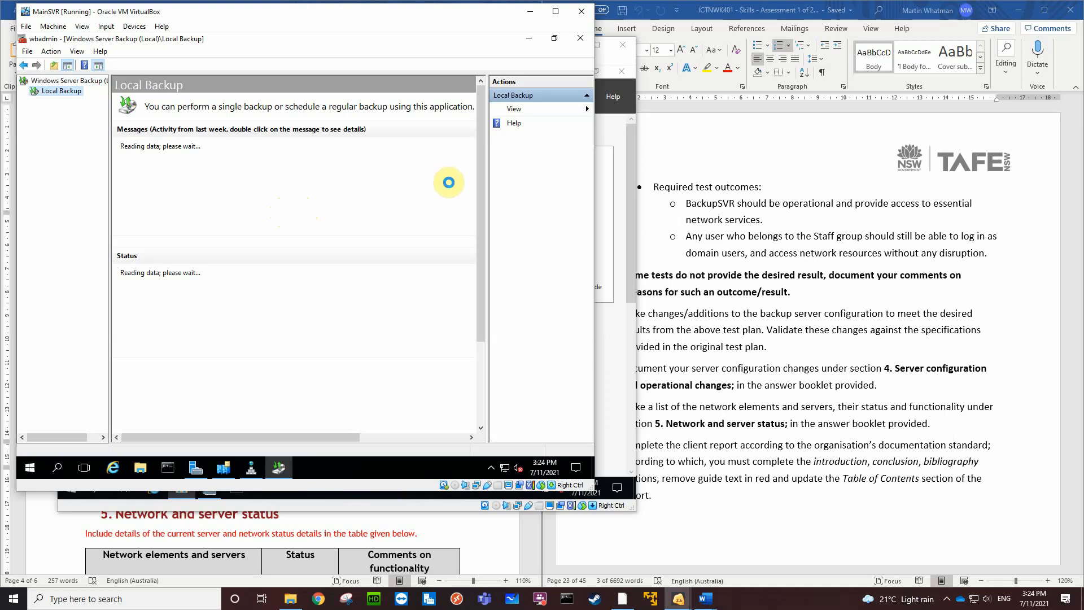
In the Word answer booklet, replace the guide text under Introduction with "Testing the"
{"action": "left_click", "coordinate": [488, 548]}
{"action": "scroll", "coordinate": [384, 316], "scroll_direction": "up", "scroll_amount": 3}
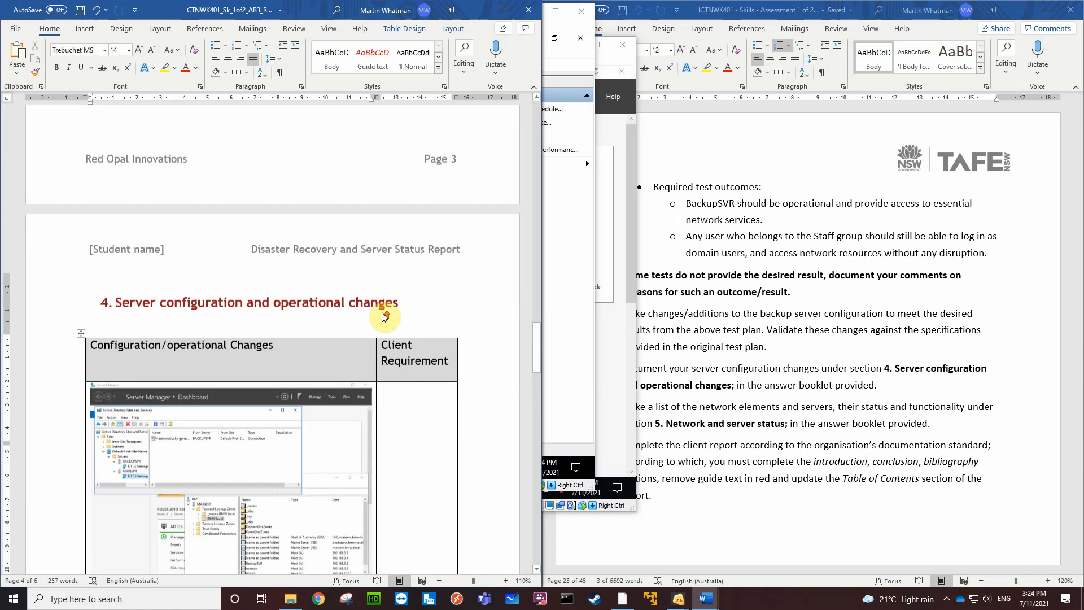
{"action": "scroll", "coordinate": [385, 316], "scroll_direction": "up", "scroll_amount": 12}
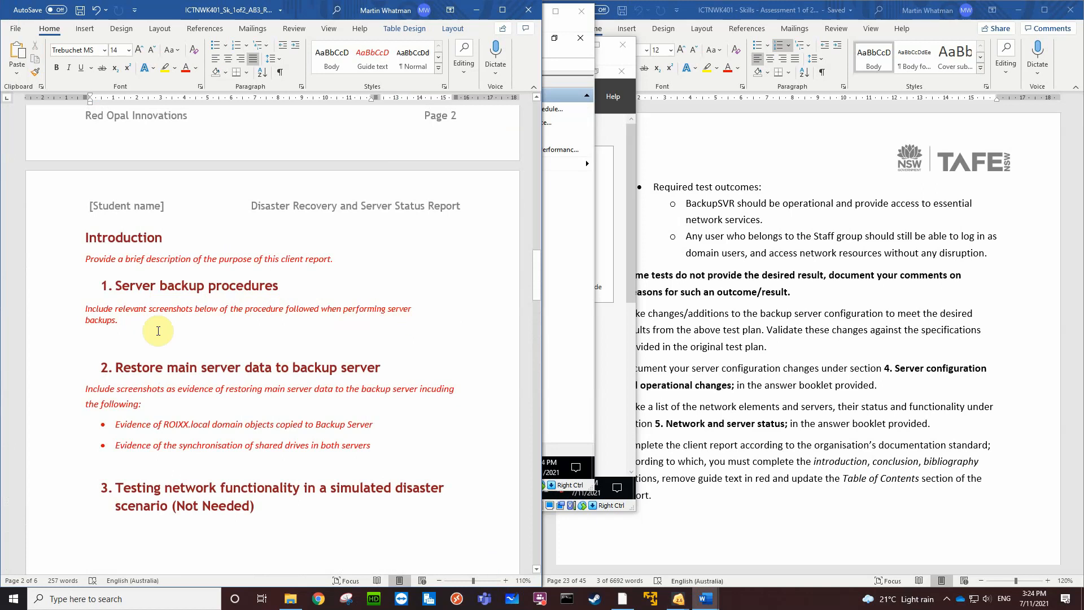
{"action": "left_click_drag", "start_coordinate": [120, 324], "coordinate": [79, 310]}
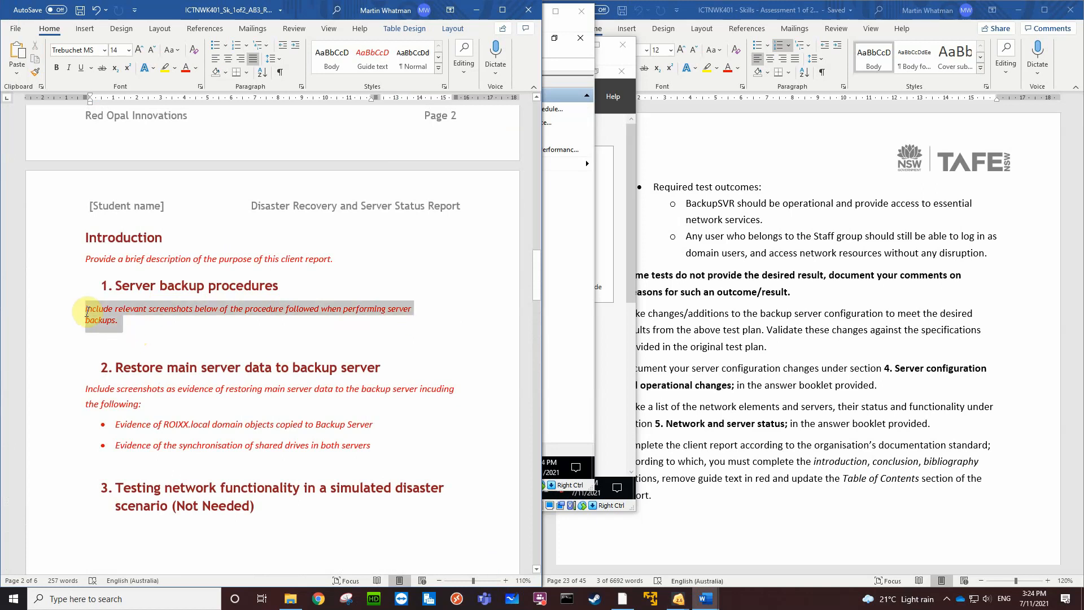
{"action": "left_click", "coordinate": [340, 263]}
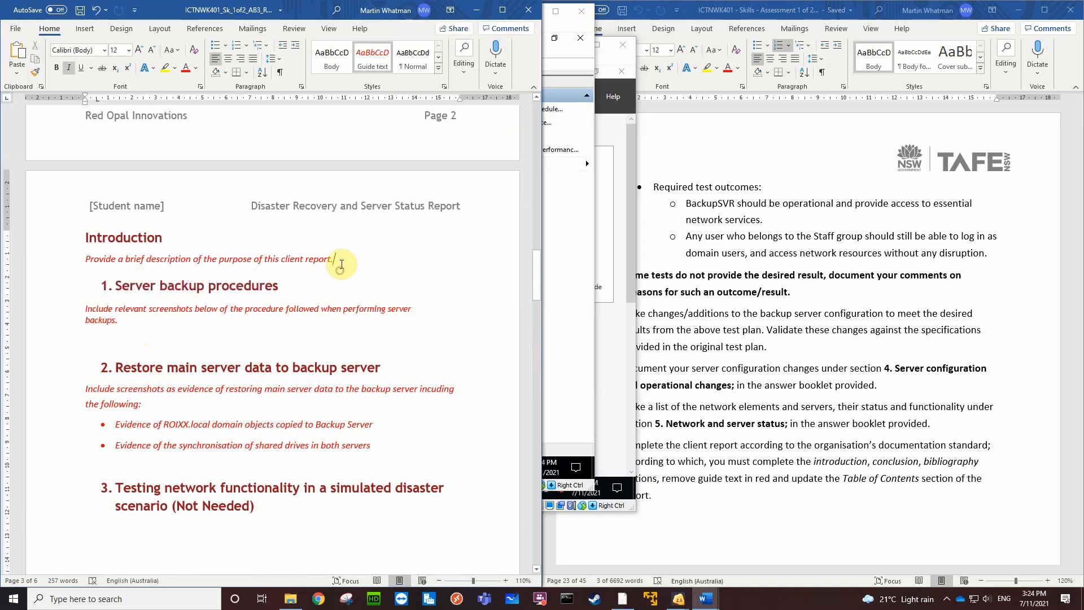
{"action": "left_click_drag", "start_coordinate": [341, 259], "coordinate": [95, 263]}
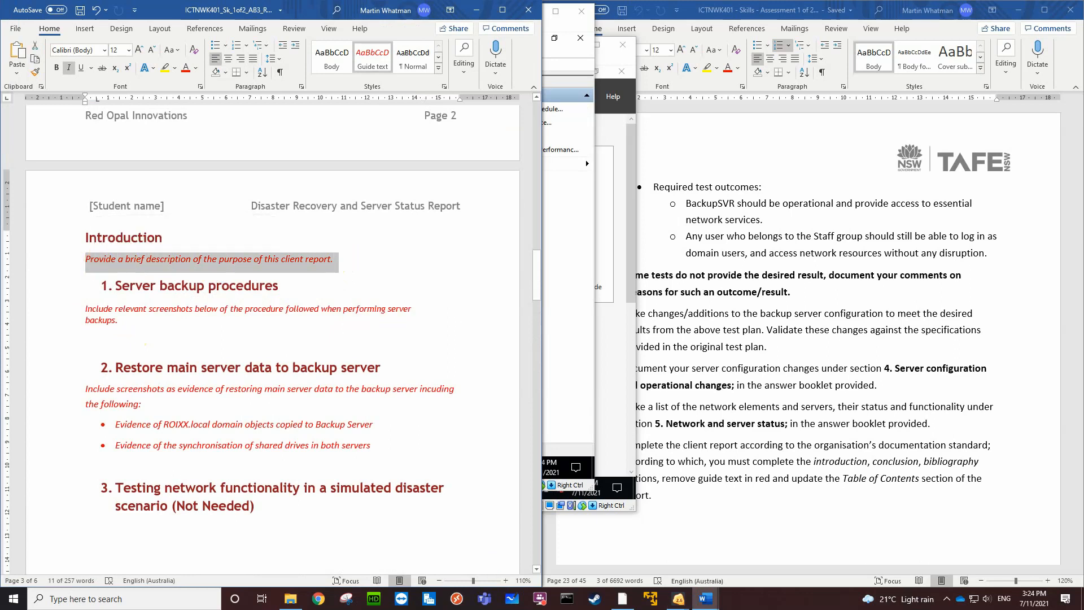
{"action": "type", "text": "Testing the"}
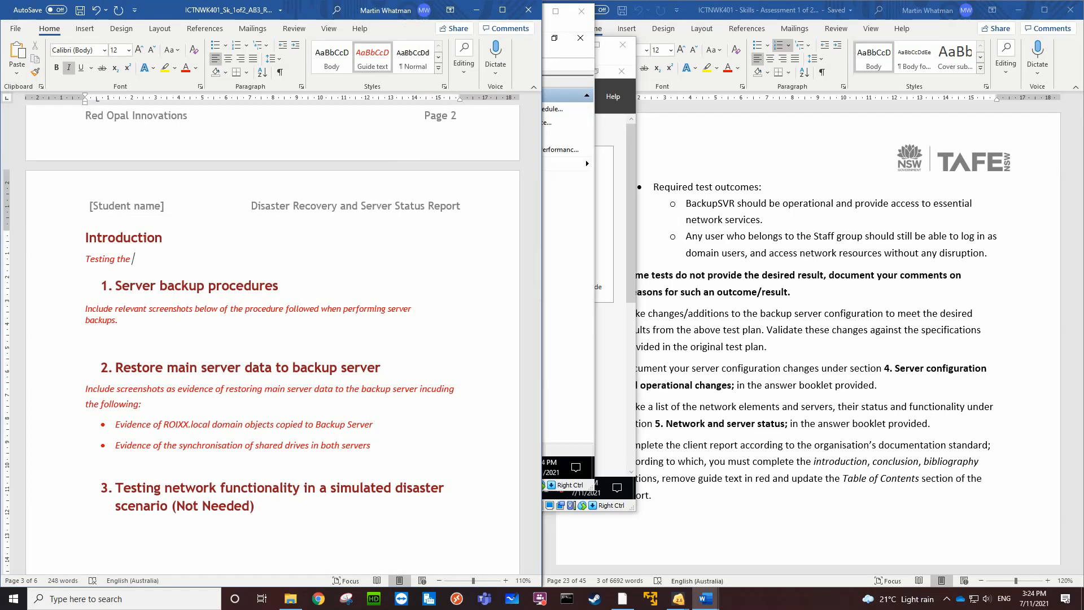
Review the scenario and demonstration tasks in the assessment document, and complete the Introduction sentence as "Testing the simulated disaster scenario"
{"action": "scroll", "coordinate": [1023, 285], "scroll_direction": "up", "scroll_amount": 1}
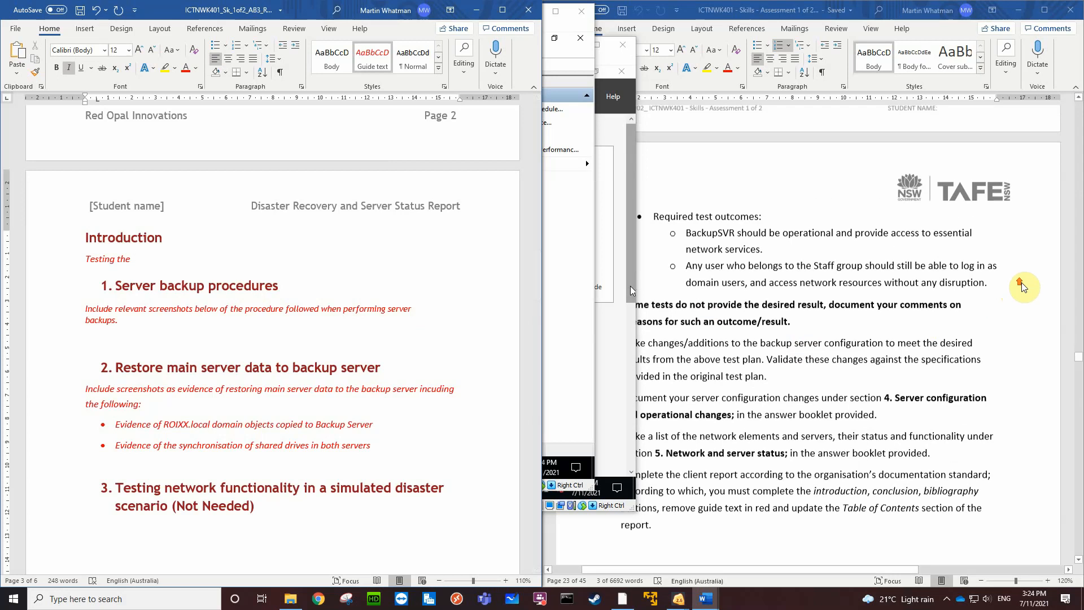
{"action": "scroll", "coordinate": [1024, 286], "scroll_direction": "up", "scroll_amount": 5}
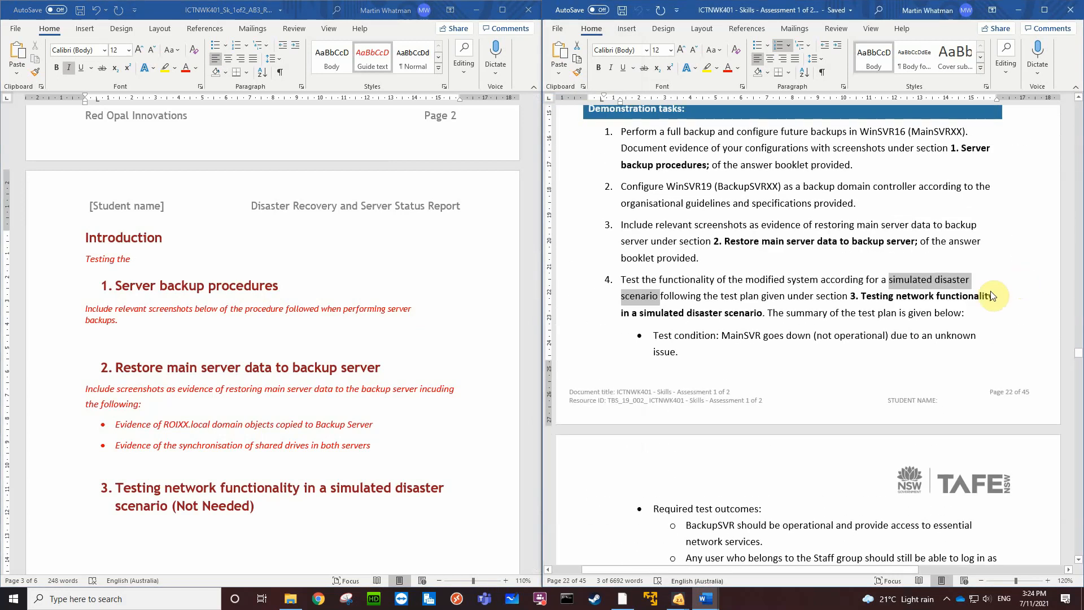
{"action": "scroll", "coordinate": [931, 223], "scroll_direction": "up", "scroll_amount": 2}
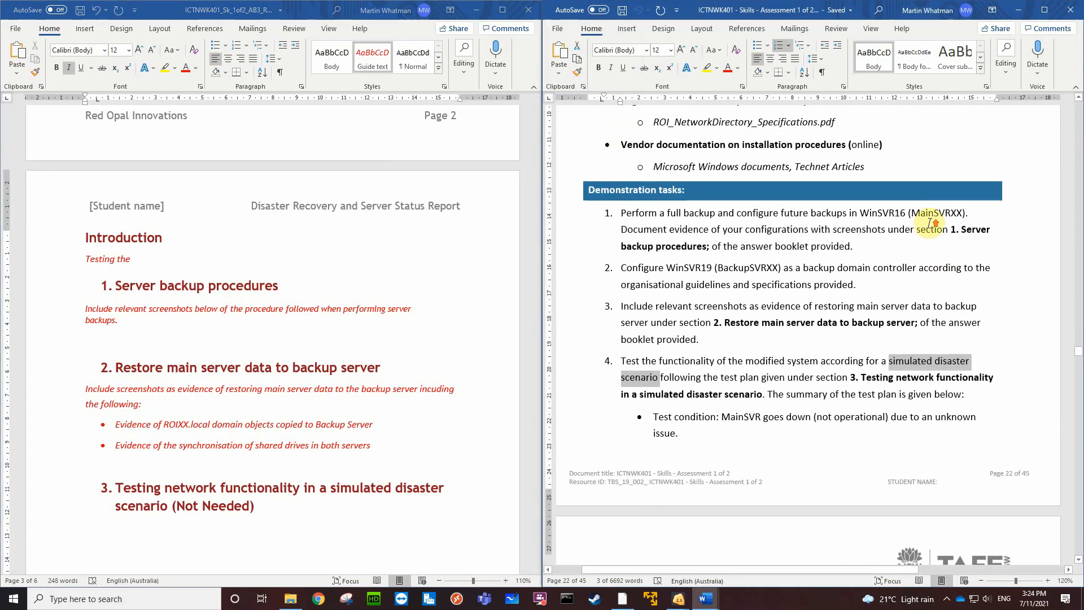
{"action": "scroll", "coordinate": [931, 223], "scroll_direction": "up", "scroll_amount": 4}
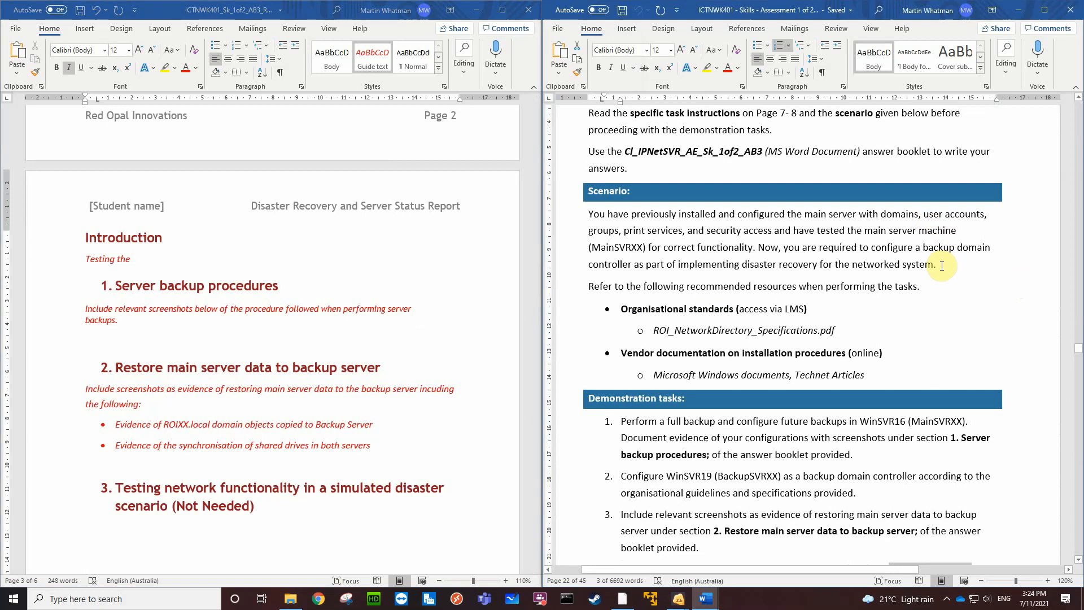
{"action": "scroll", "coordinate": [942, 265], "scroll_direction": "up", "scroll_amount": 3}
{"action": "scroll", "coordinate": [942, 265], "scroll_direction": "down", "scroll_amount": 3}
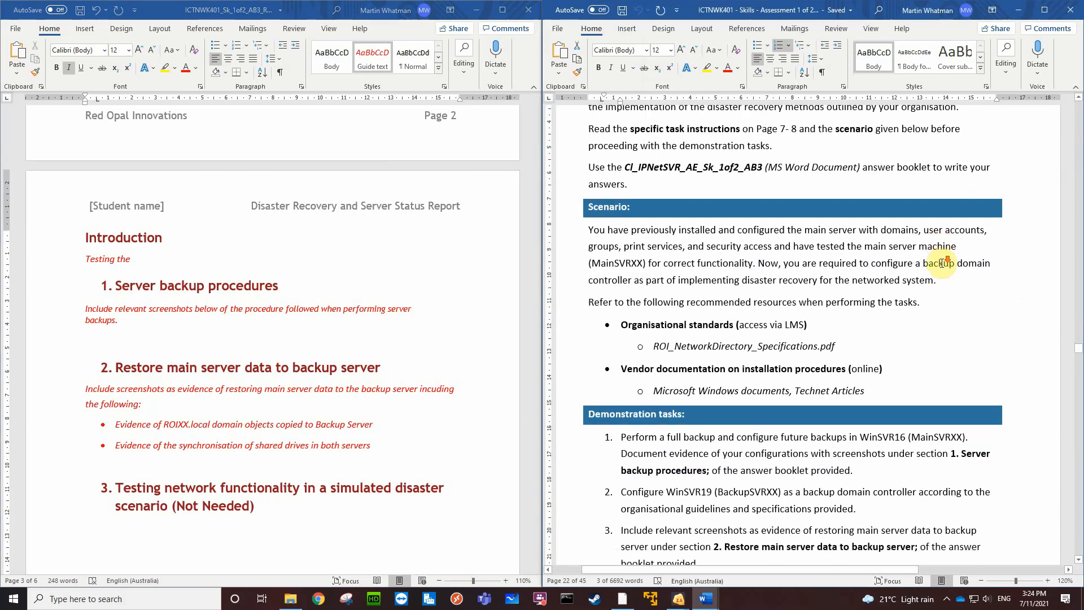
{"action": "scroll", "coordinate": [942, 263], "scroll_direction": "down", "scroll_amount": 1}
{"action": "scroll", "coordinate": [942, 263], "scroll_direction": "down", "scroll_amount": 3}
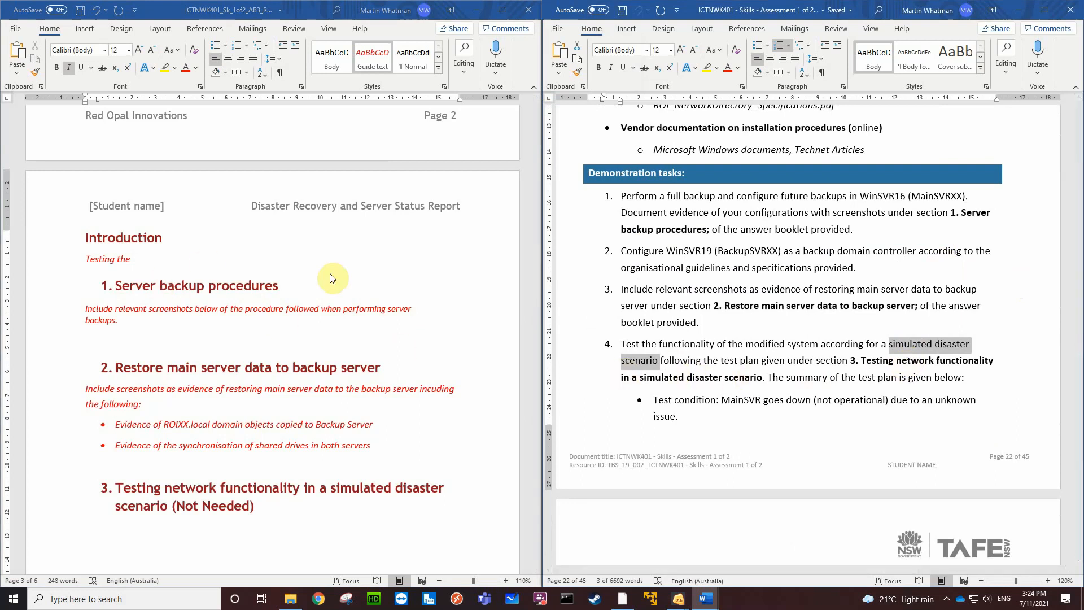
{"action": "left_click", "coordinate": [148, 256]}
{"action": "type", "text": "s"}
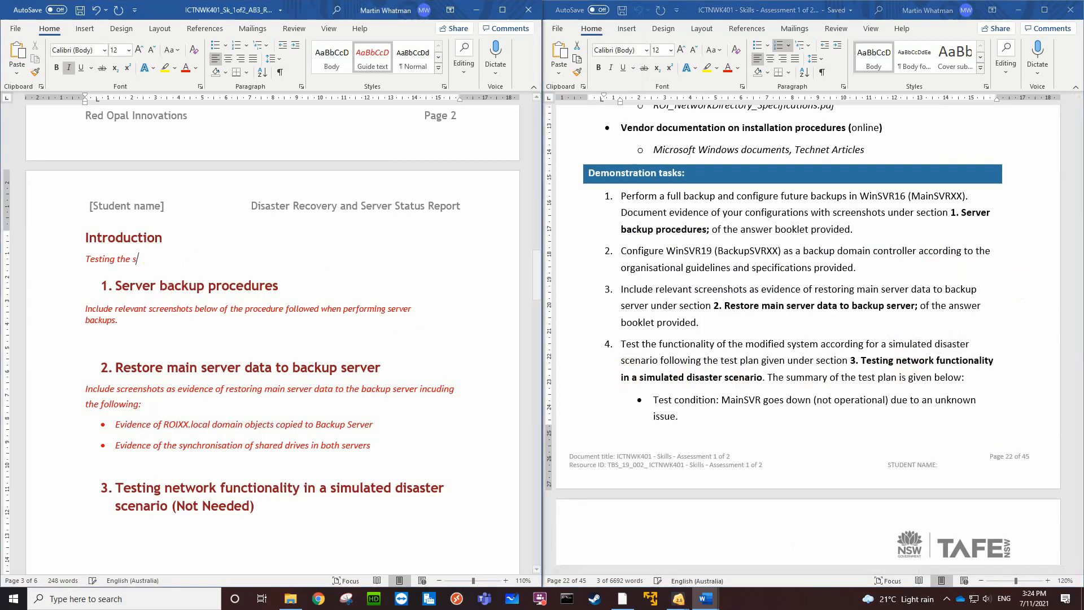
{"action": "type", "text": "imulated disaster scenario"}
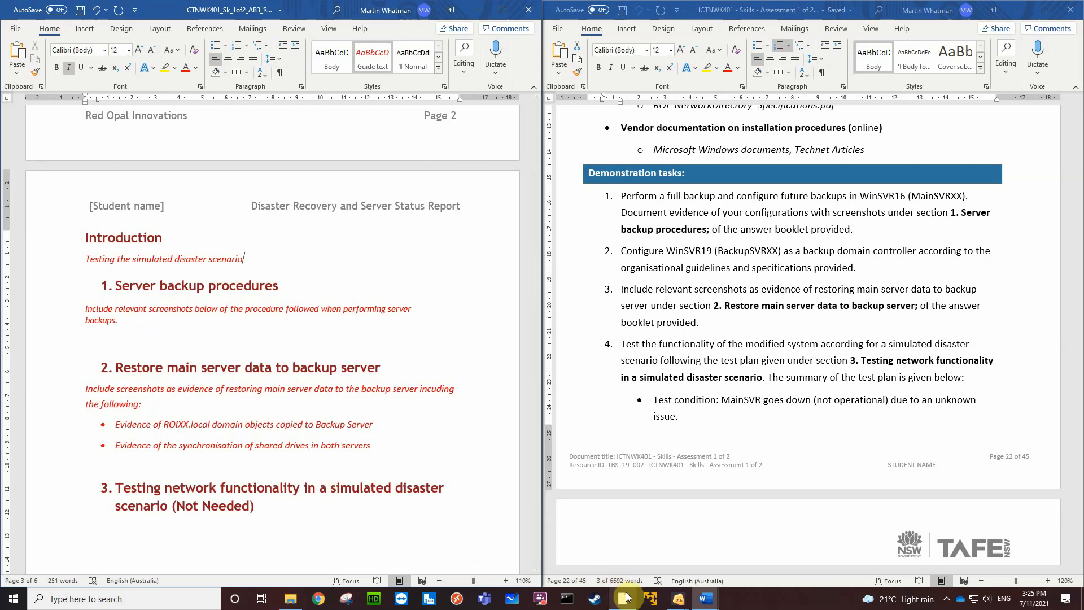
On the MainSVR virtual machine, start a one-time backup with different options and a Custom configuration, and open the selection of items to add
{"action": "mouse_move", "coordinate": [686, 605]}
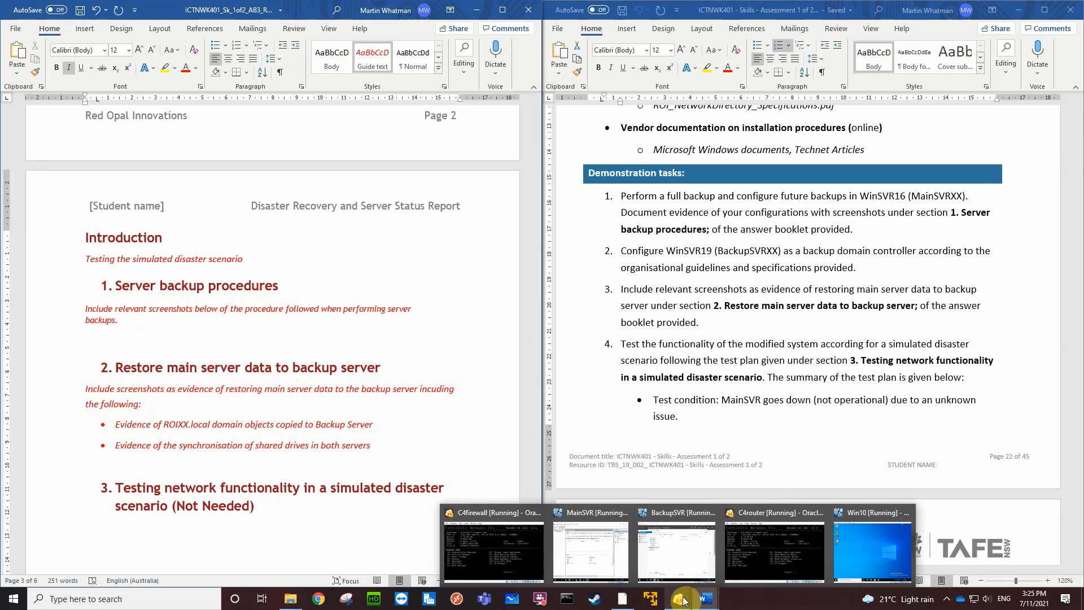
{"action": "left_click", "coordinate": [611, 560]}
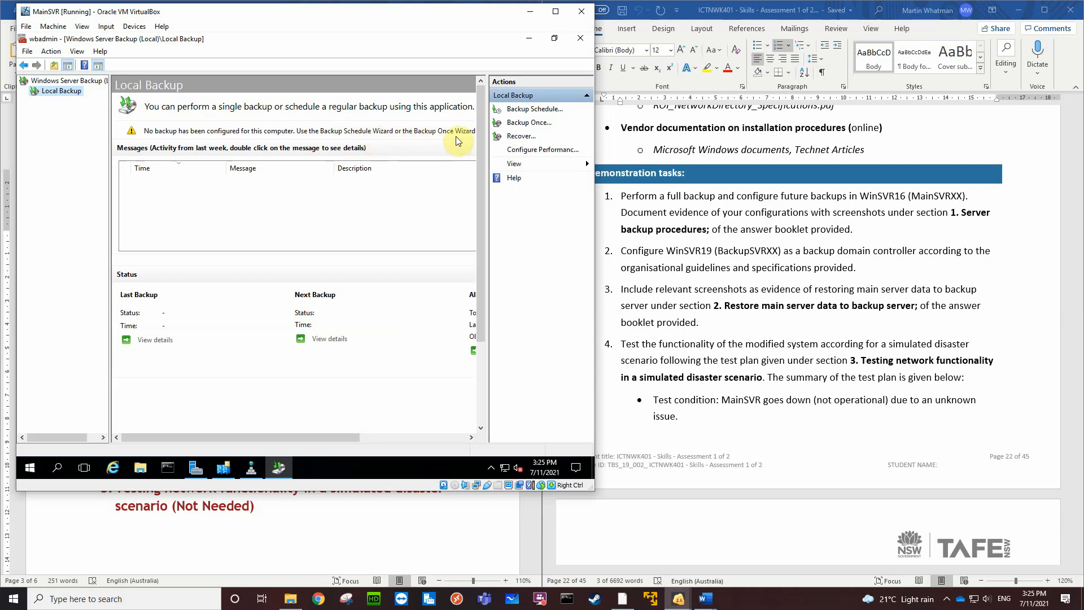
{"action": "left_click", "coordinate": [534, 126]}
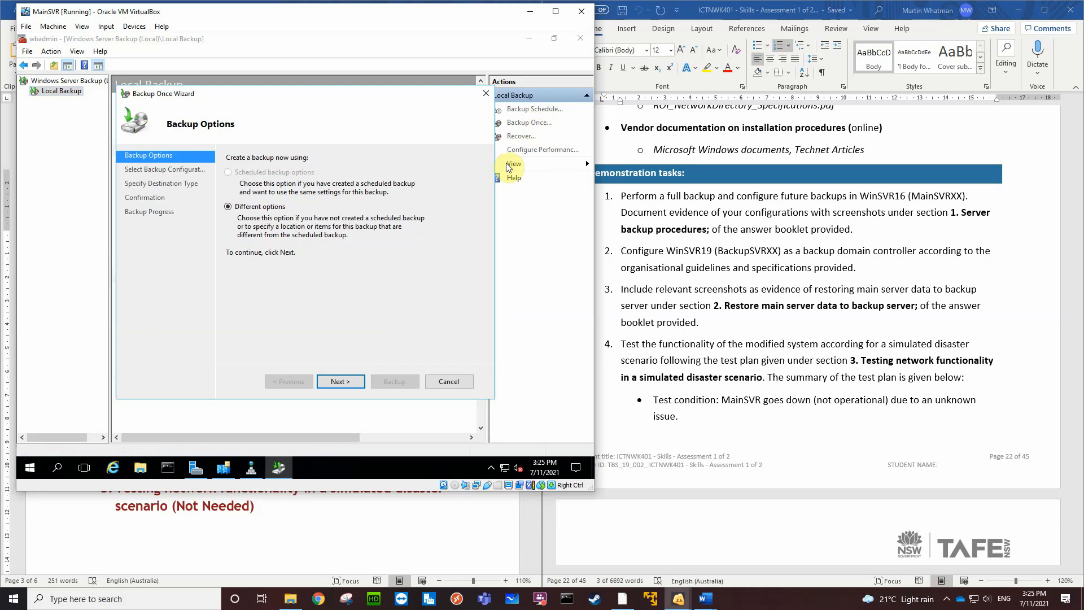
{"action": "left_click", "coordinate": [341, 382]}
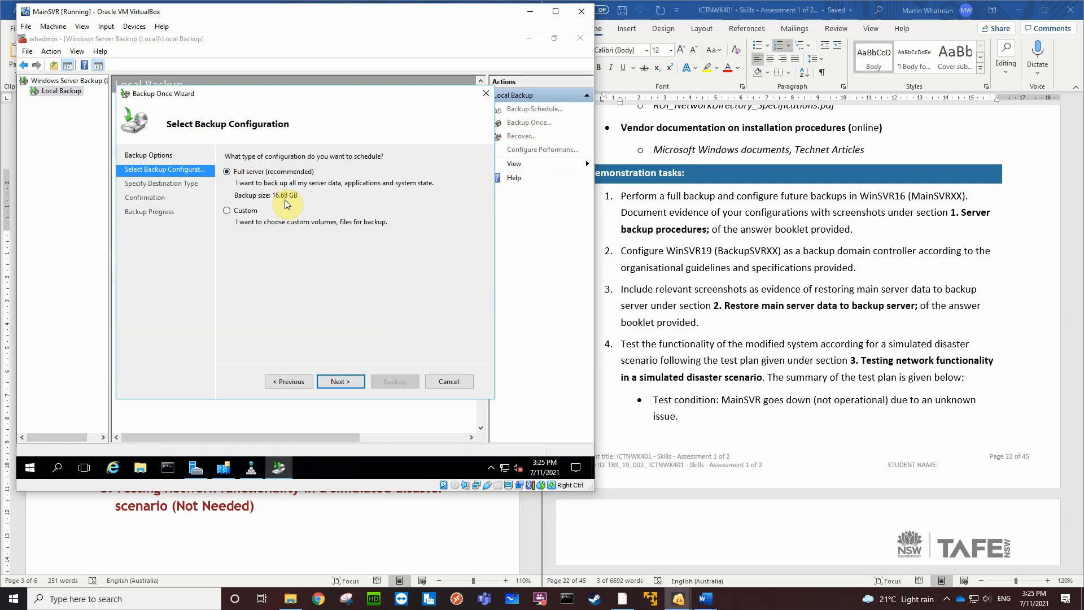
{"action": "left_click", "coordinate": [228, 211]}
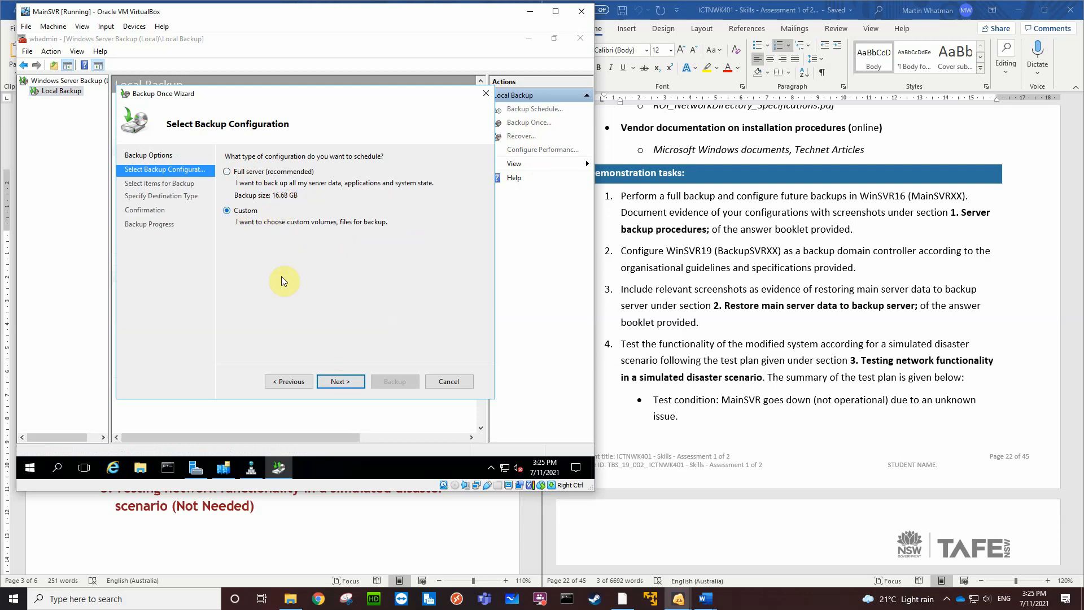
{"action": "left_click", "coordinate": [340, 382]}
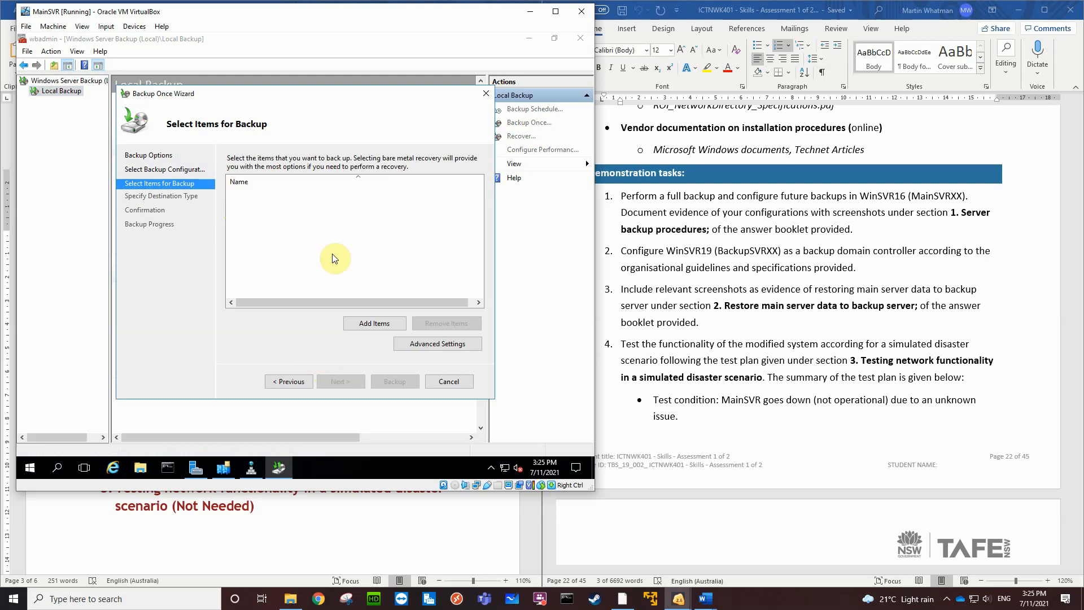
{"action": "left_click", "coordinate": [364, 323]}
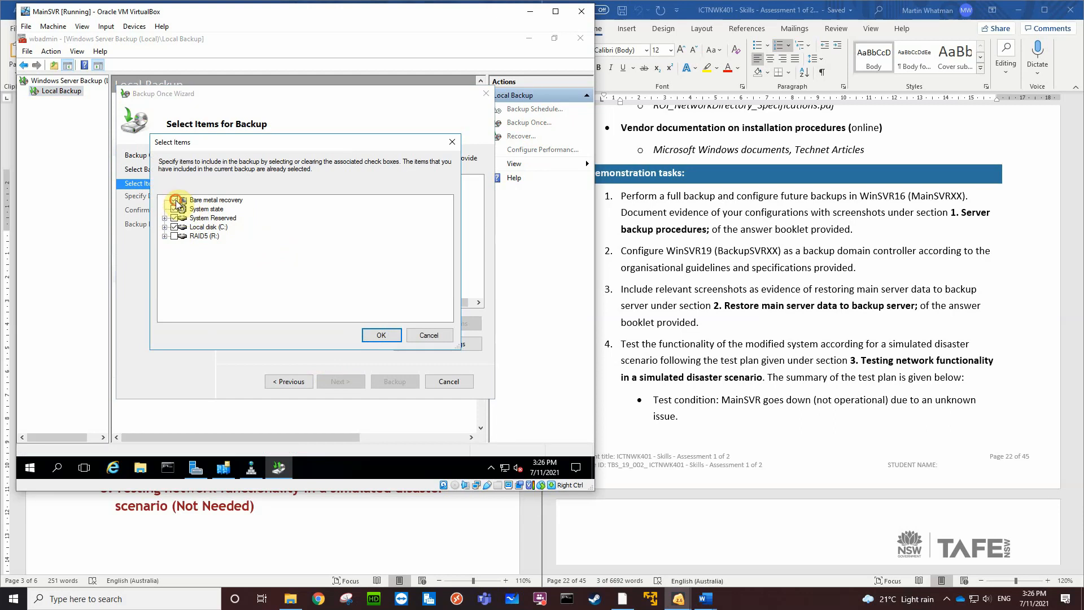
{"action": "left_click", "coordinate": [174, 200]}
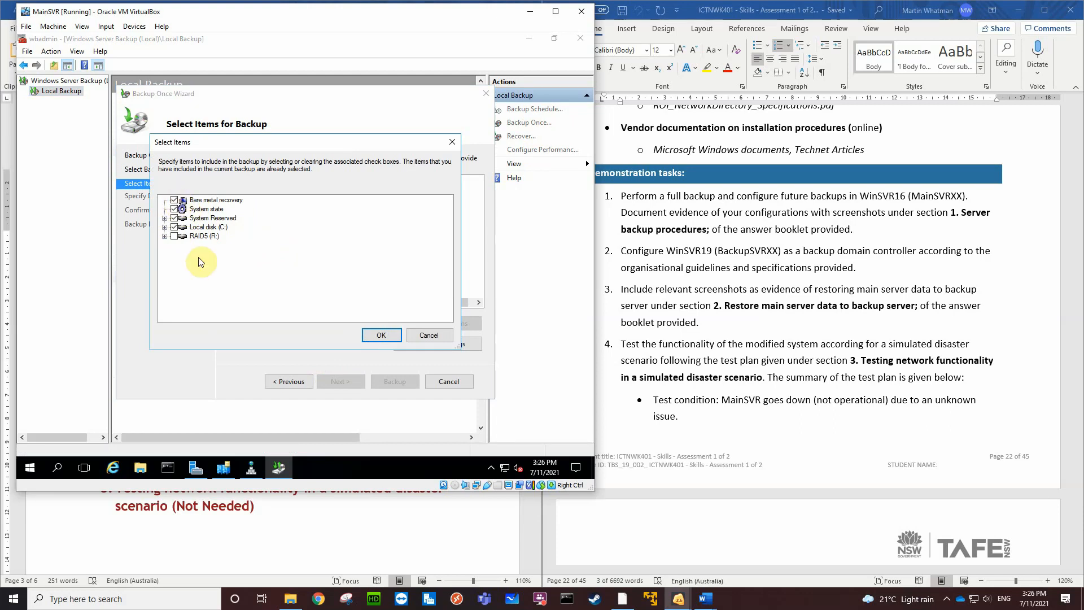
{"action": "left_click", "coordinate": [174, 236]}
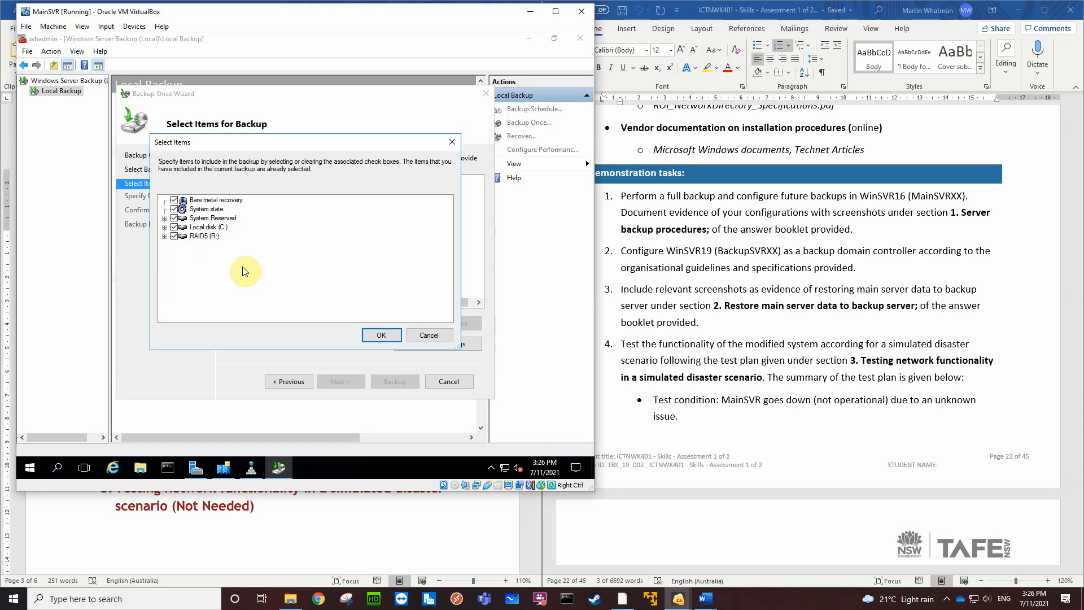
{"action": "left_click", "coordinate": [174, 227]}
{"action": "left_click", "coordinate": [400, 291]}
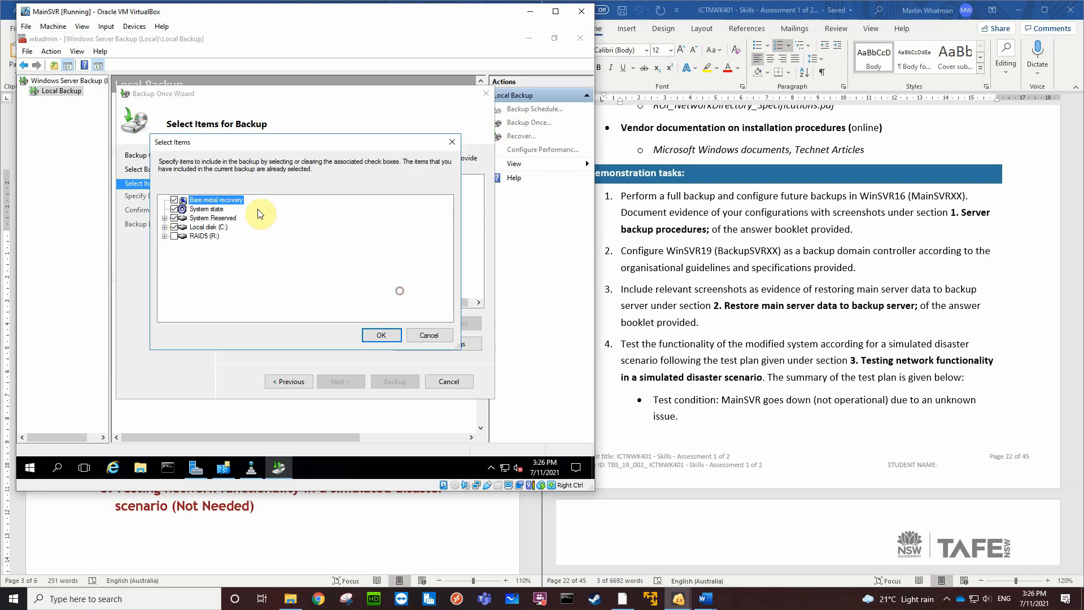
{"action": "left_click", "coordinate": [175, 200]}
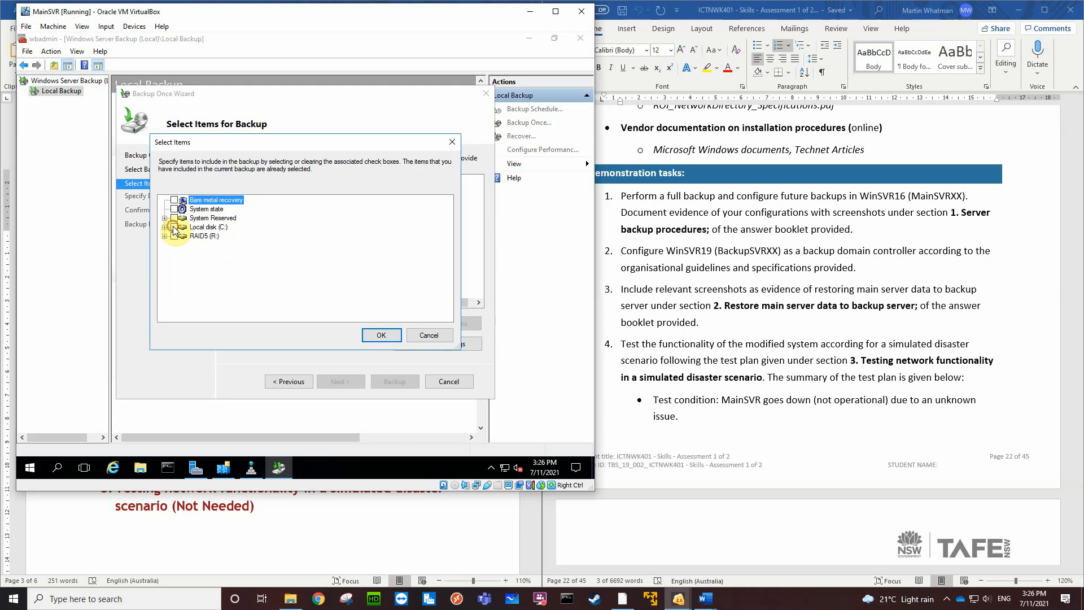
Add the RAID5 (R:) volume's folders to the backup items, excluding $RECYCLE.BIN and System Volume Information
{"action": "left_click", "coordinate": [164, 227]}
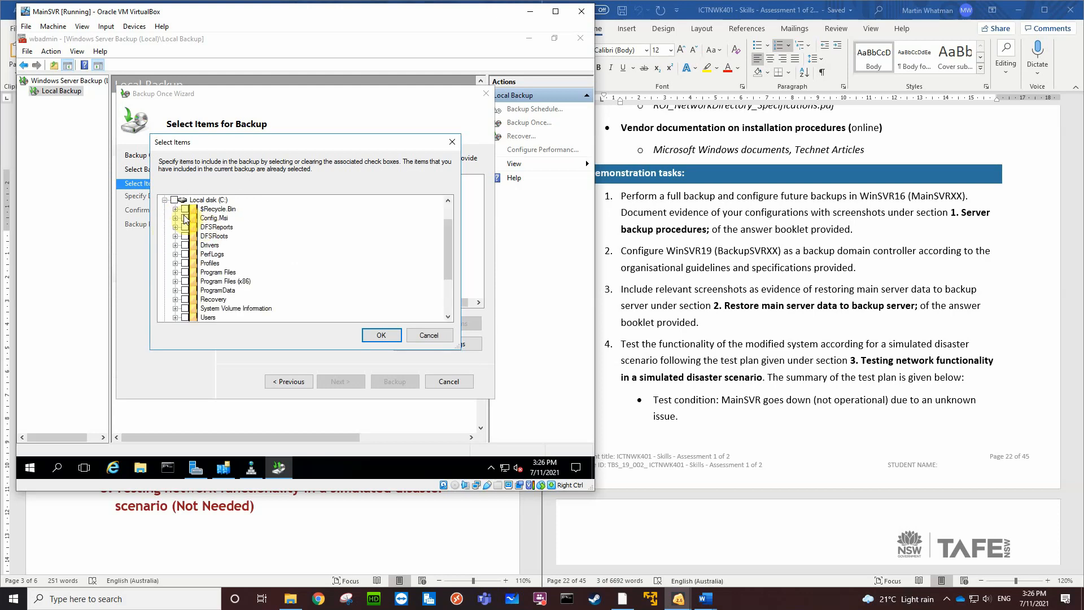
{"action": "scroll", "coordinate": [241, 251], "scroll_direction": "down", "scroll_amount": 2}
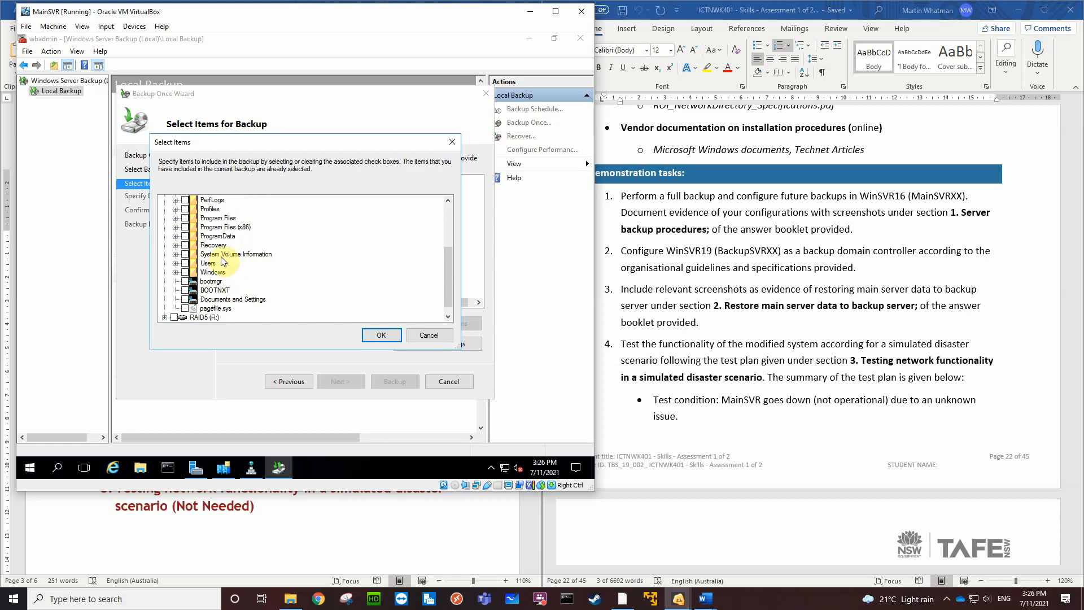
{"action": "scroll", "coordinate": [213, 260], "scroll_direction": "up", "scroll_amount": 3}
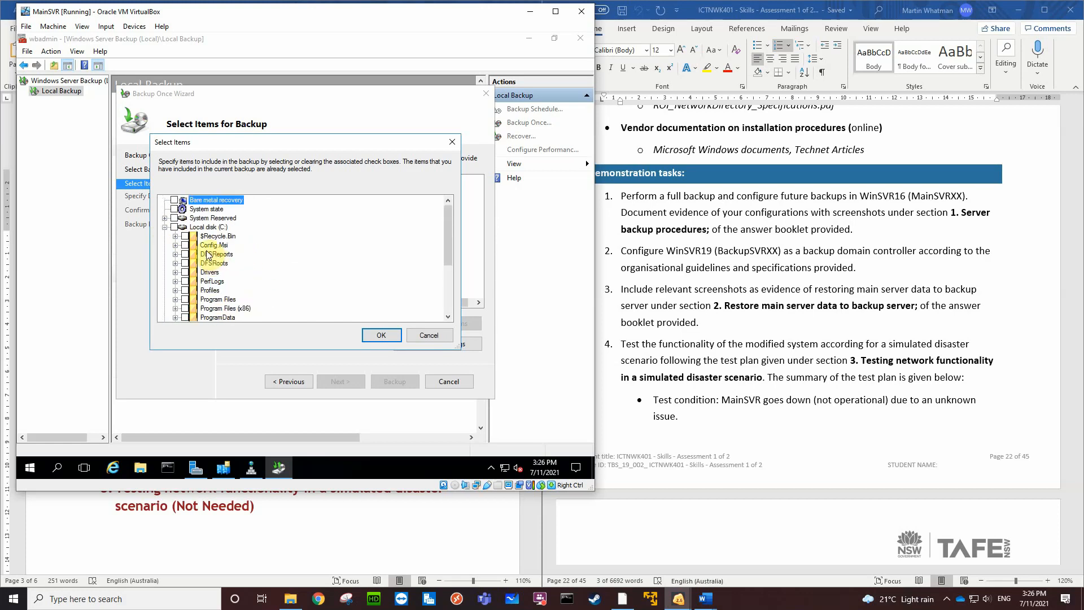
{"action": "left_click", "coordinate": [165, 227]}
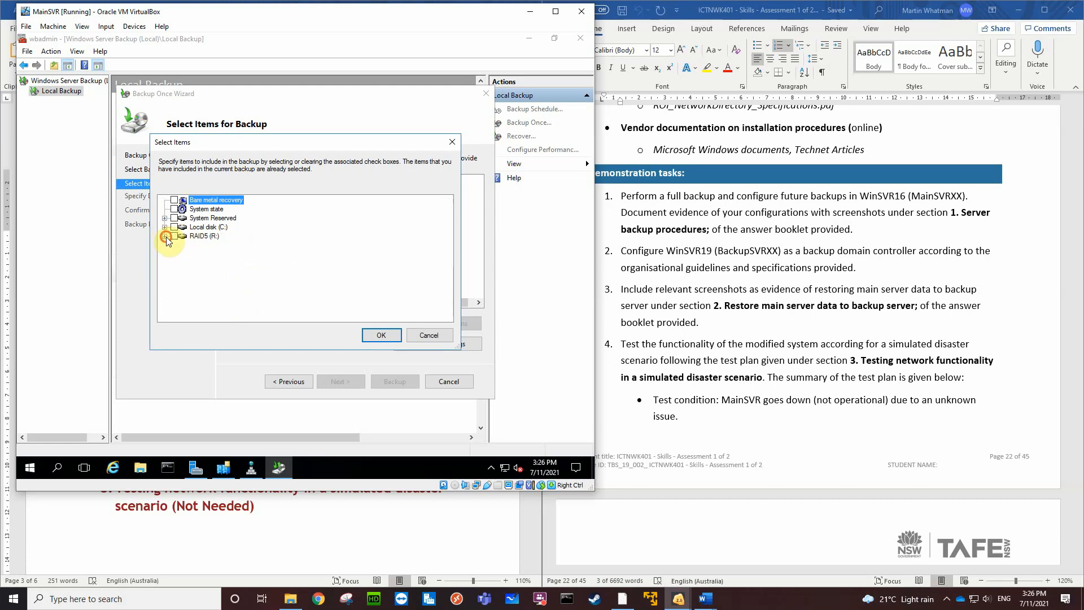
{"action": "left_click", "coordinate": [165, 236]}
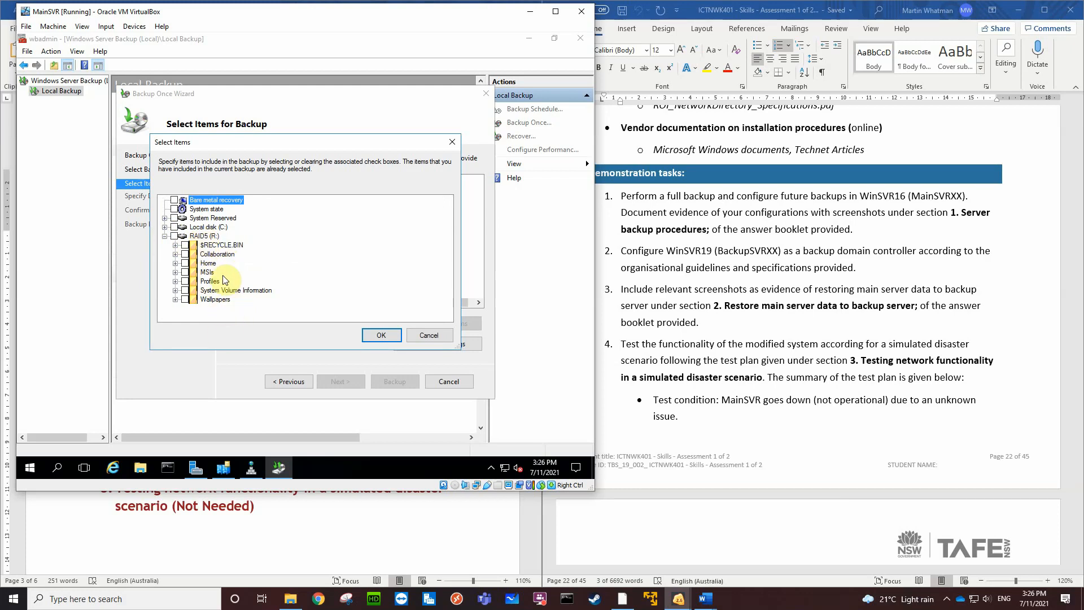
{"action": "left_click", "coordinate": [174, 236]}
{"action": "left_click", "coordinate": [185, 290]}
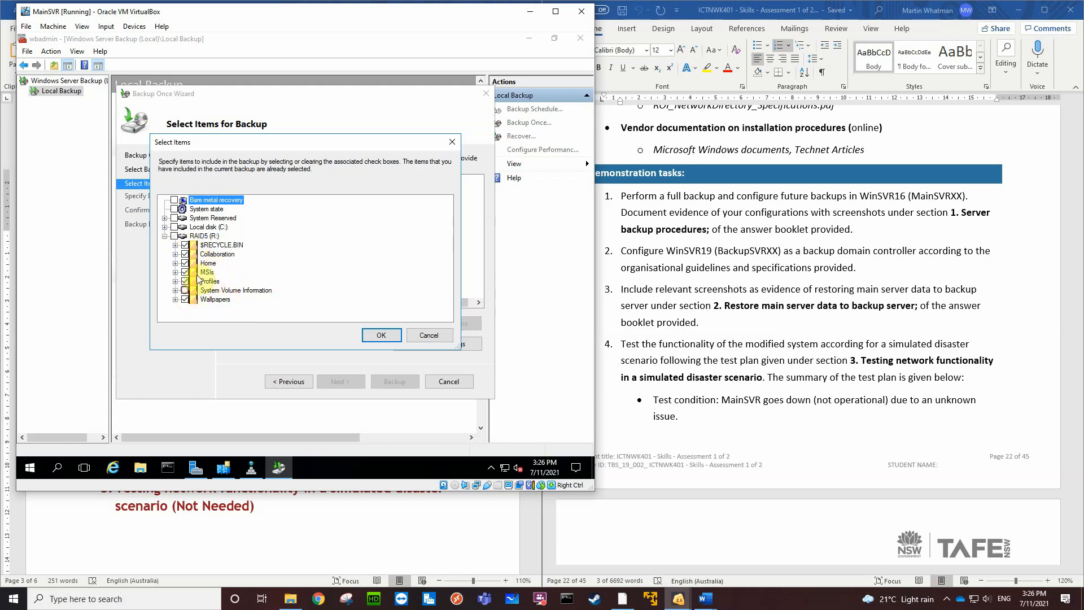
{"action": "left_click", "coordinate": [186, 245]}
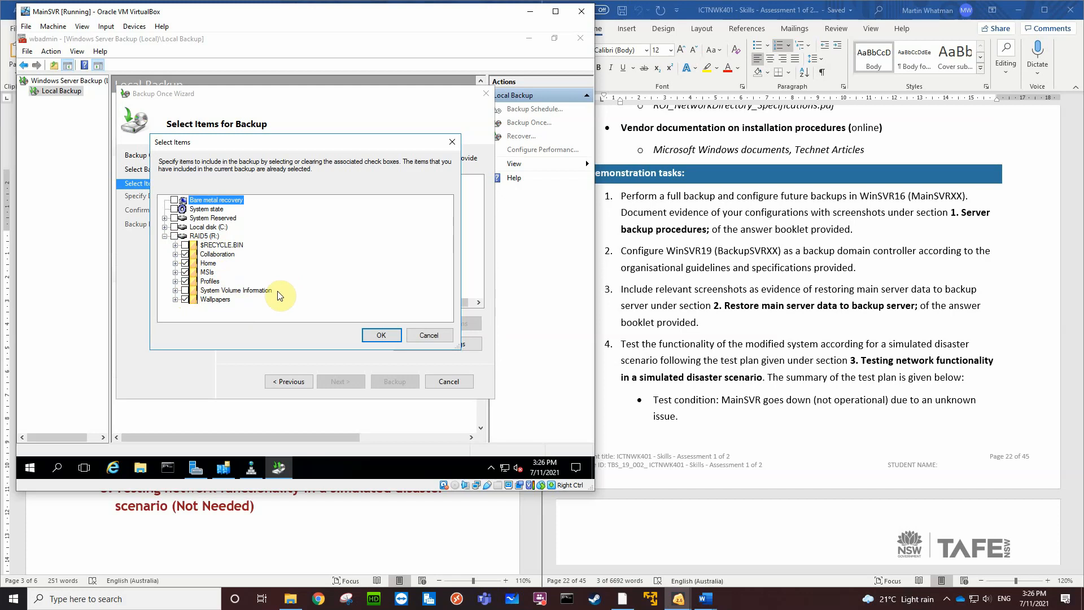
{"action": "left_click", "coordinate": [385, 339]}
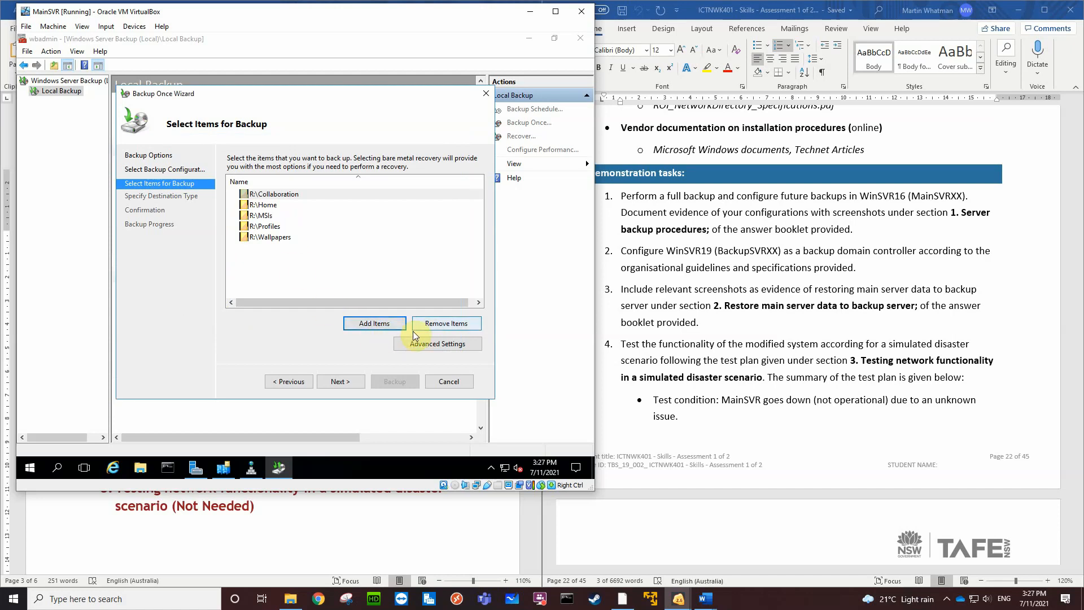
Accept the selected backup items and choose a remote shared folder as the destination type
{"action": "left_click", "coordinate": [341, 383]}
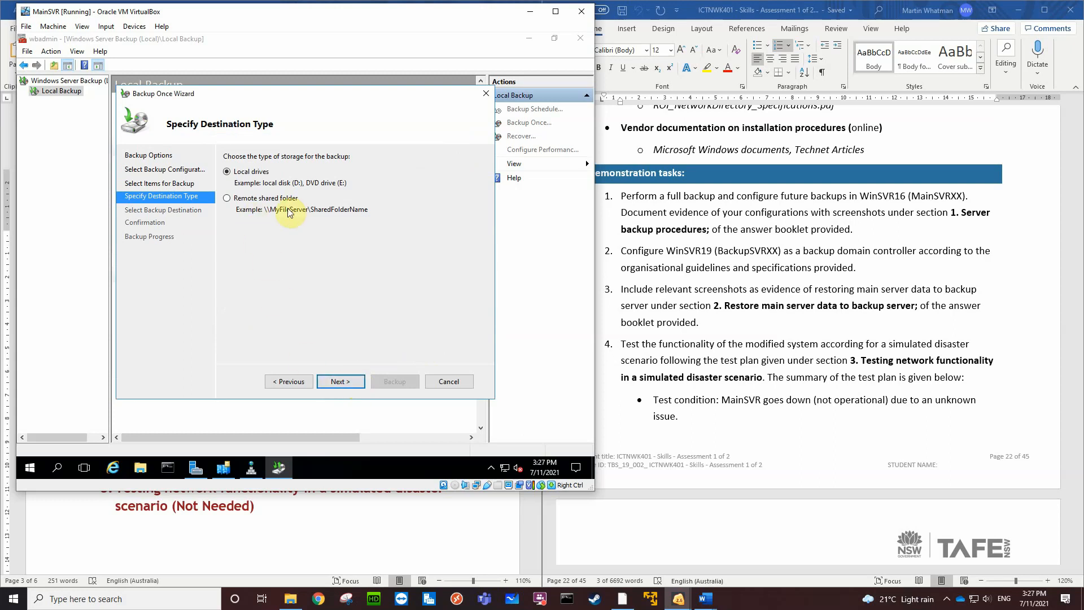
{"action": "left_click", "coordinate": [227, 199]}
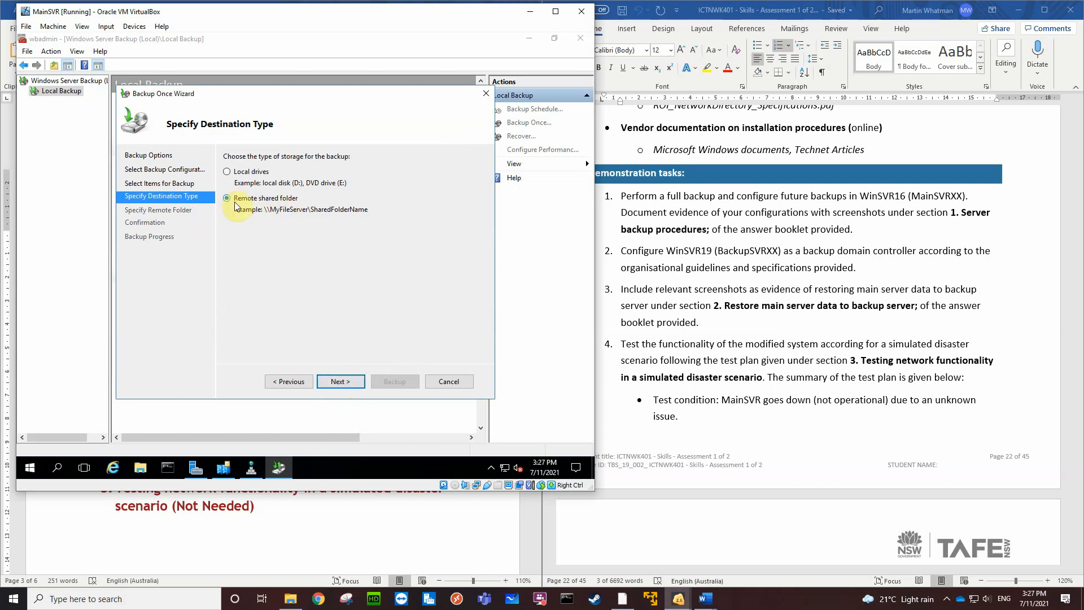
{"action": "left_click", "coordinate": [344, 382]}
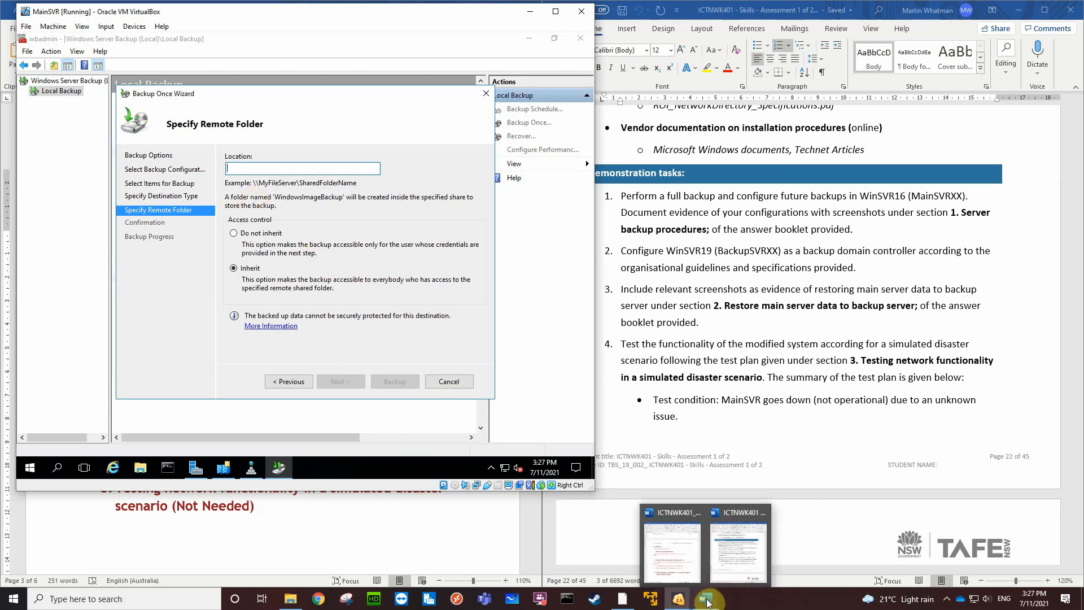
Check the path of the Backups folder on the BackupSVR virtual machine and return to MainSVR's backup wizard
{"action": "mouse_move", "coordinate": [679, 600]}
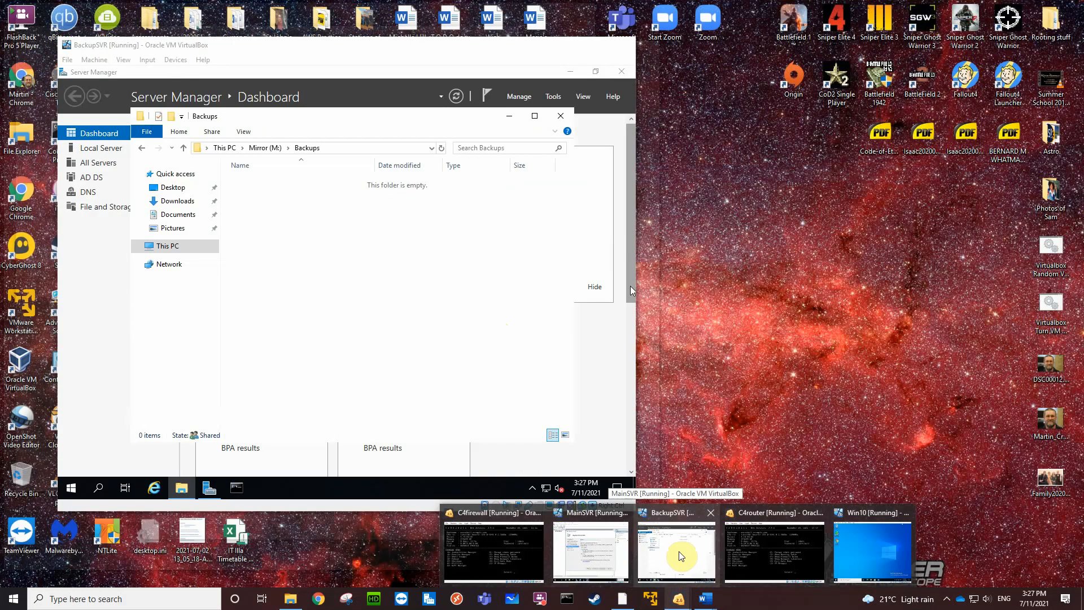
{"action": "left_click", "coordinate": [678, 551]}
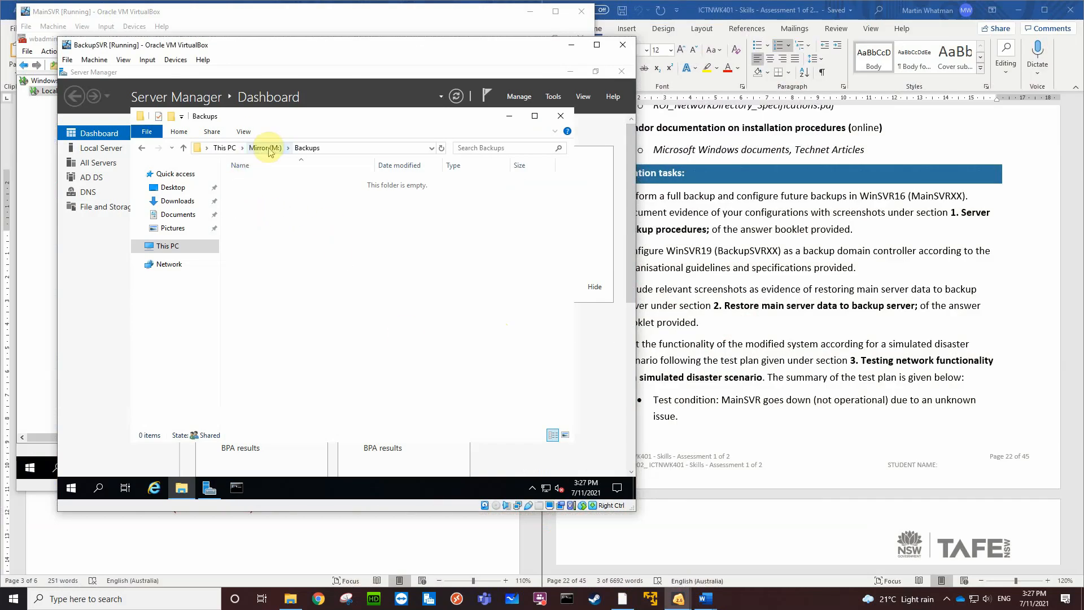
{"action": "left_click", "coordinate": [330, 147]}
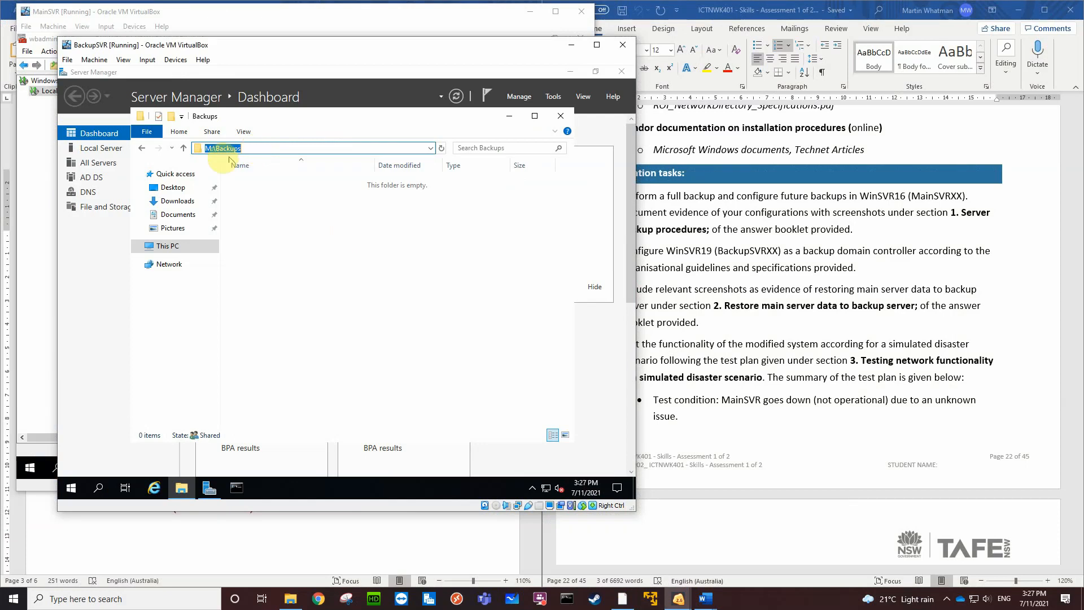
{"action": "left_click", "coordinate": [231, 21]}
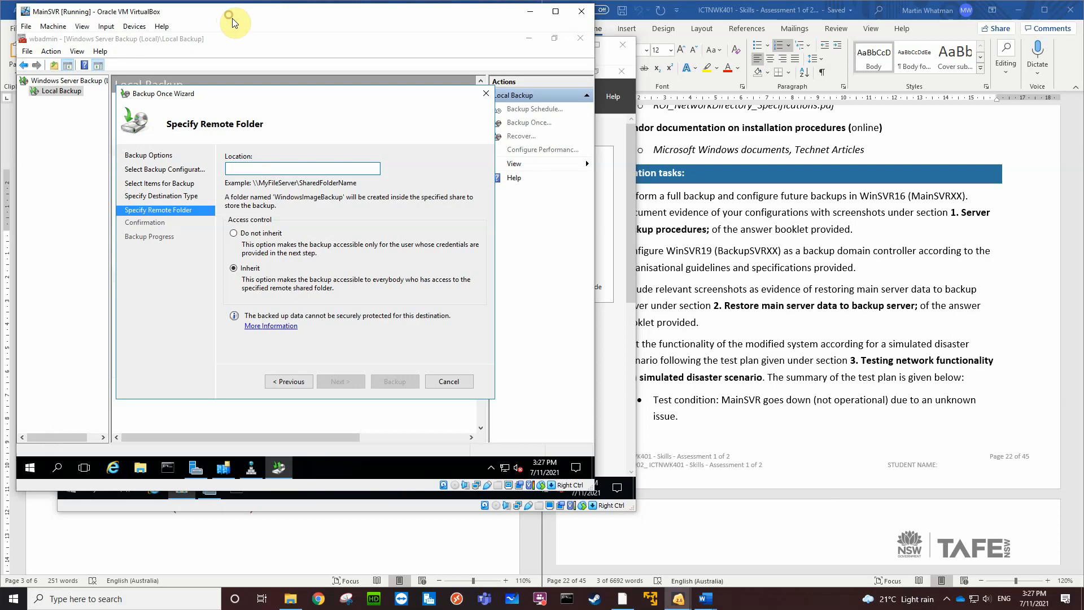
Try to use \\BackupSVR as the remote folder location for the backup
{"action": "left_click", "coordinate": [241, 168]}
{"action": "type", "text": "\\\\"}
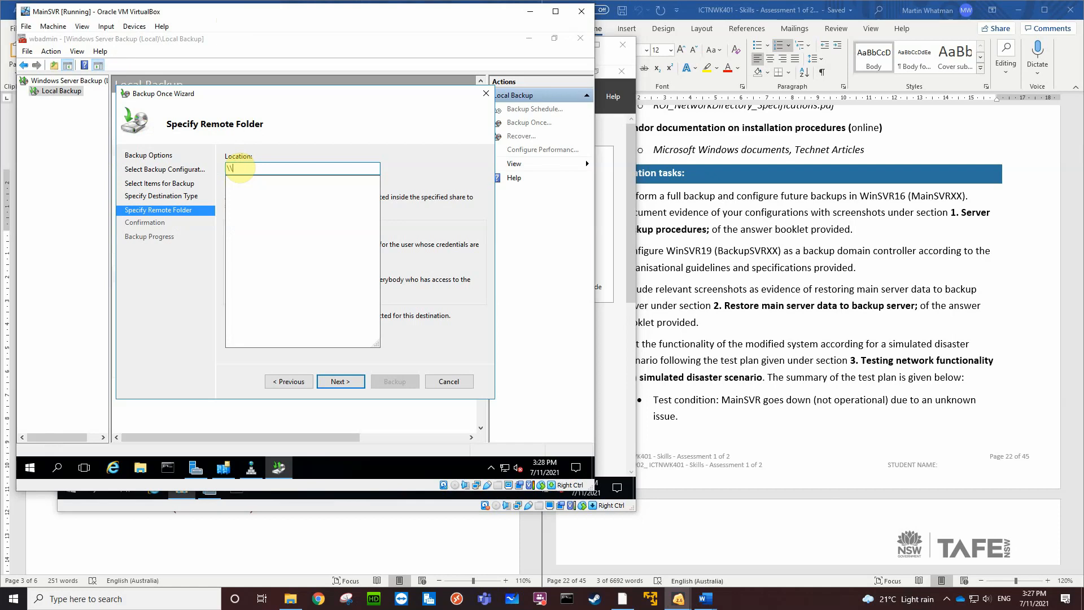
{"action": "type", "text": "B"}
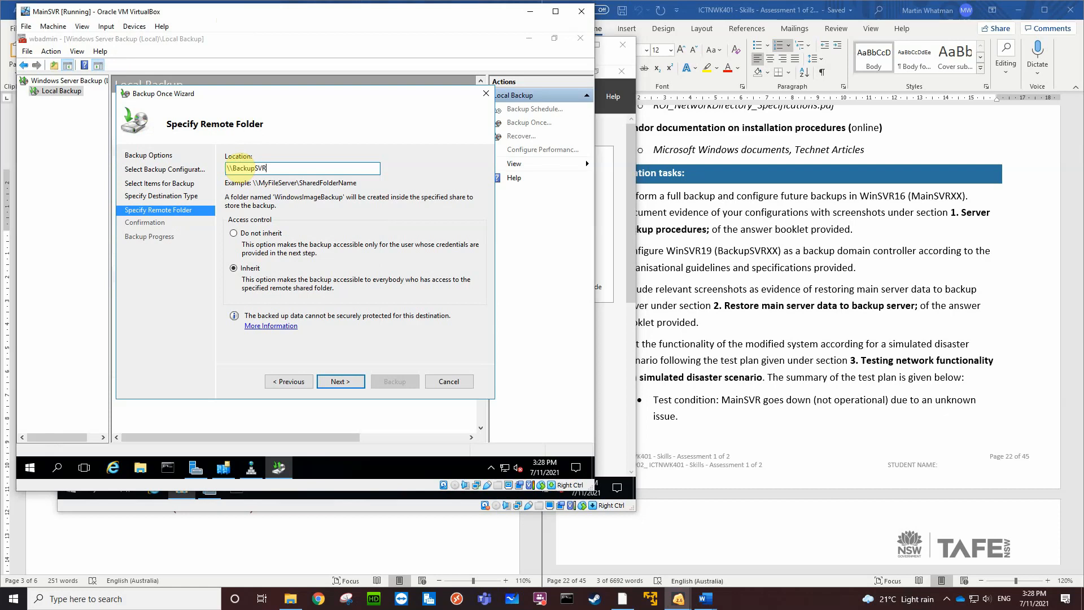
{"action": "type", "text": "ackupSVR"}
{"action": "key", "text": "Return"}
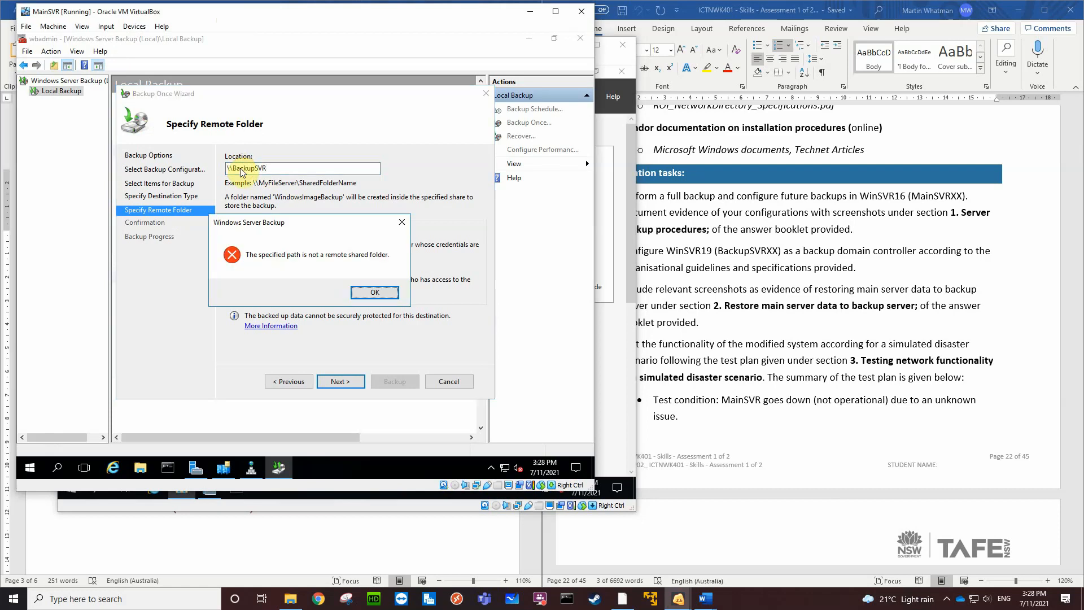
{"action": "left_click", "coordinate": [361, 293]}
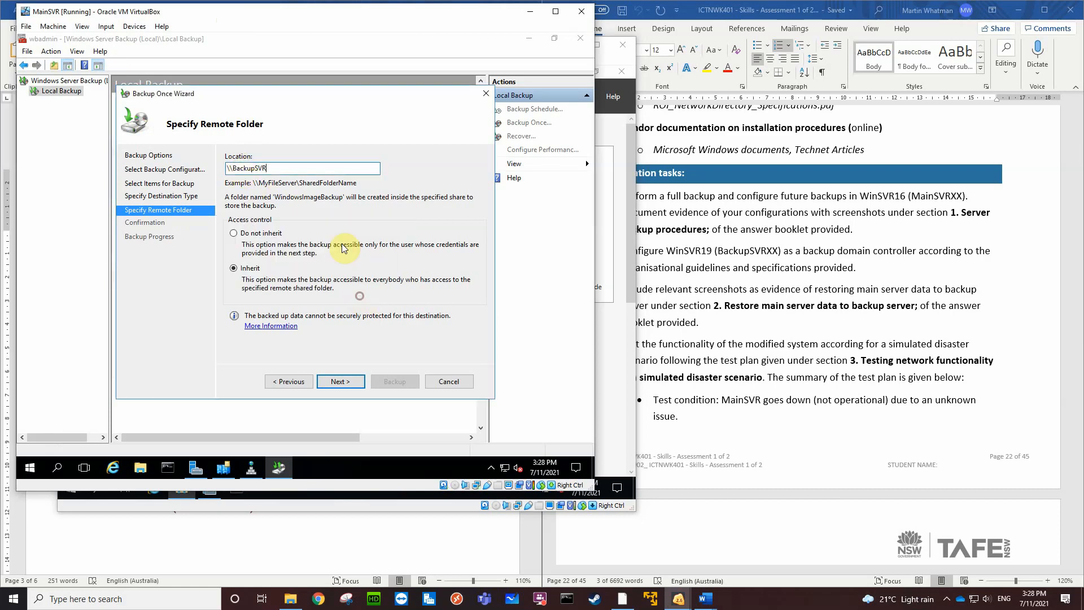
Complete the remote folder location as \\BackupSVR\Backups, with access control set to Do not inherit
{"action": "type", "text": "\\"}
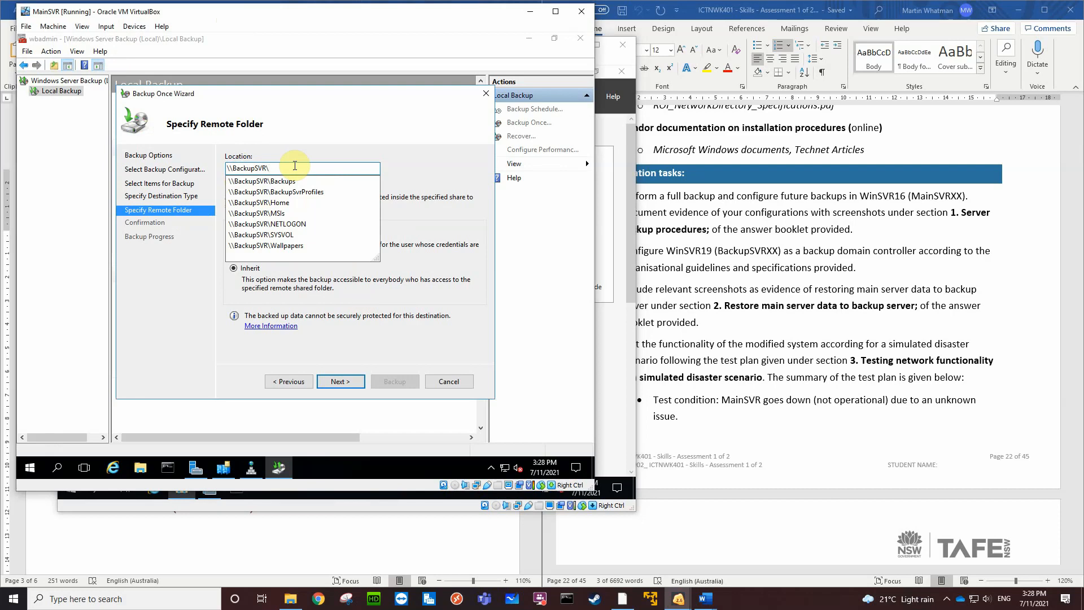
{"action": "type", "text": "Backups"}
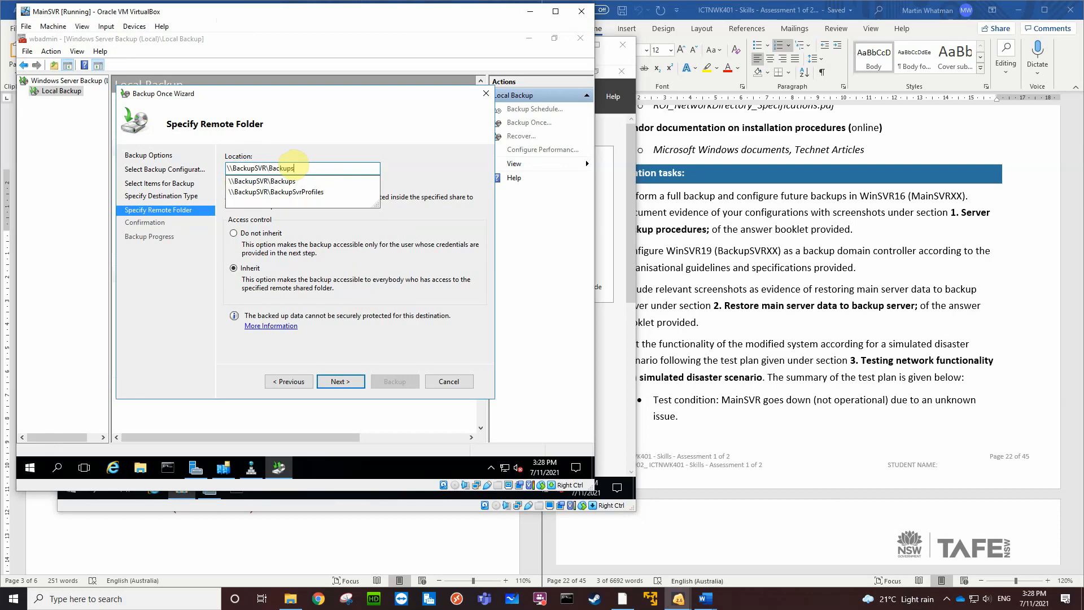
{"action": "left_click", "coordinate": [279, 183]}
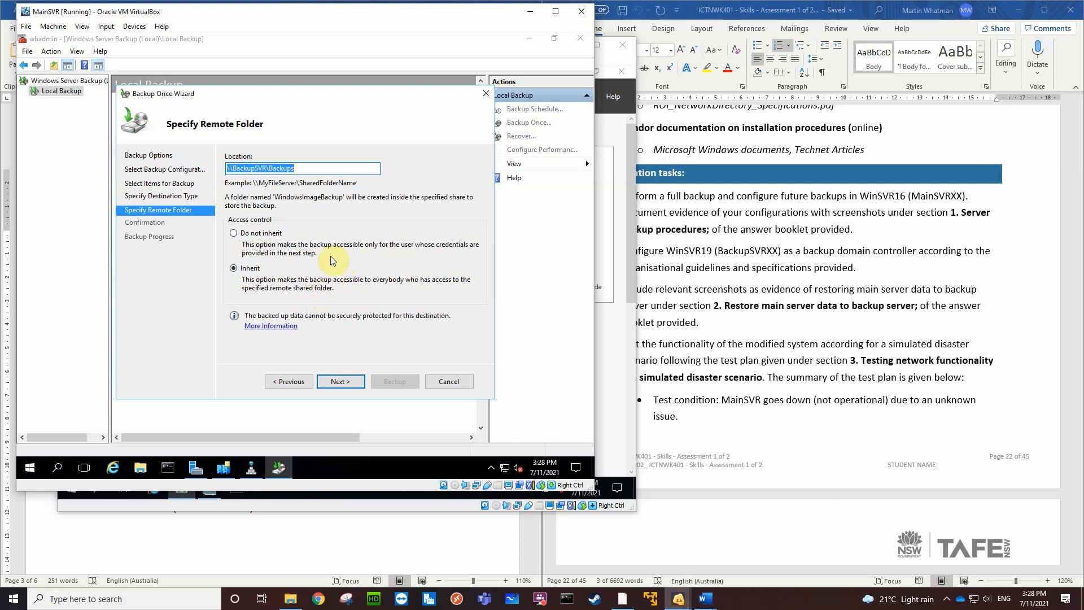
{"action": "left_click", "coordinate": [235, 233]}
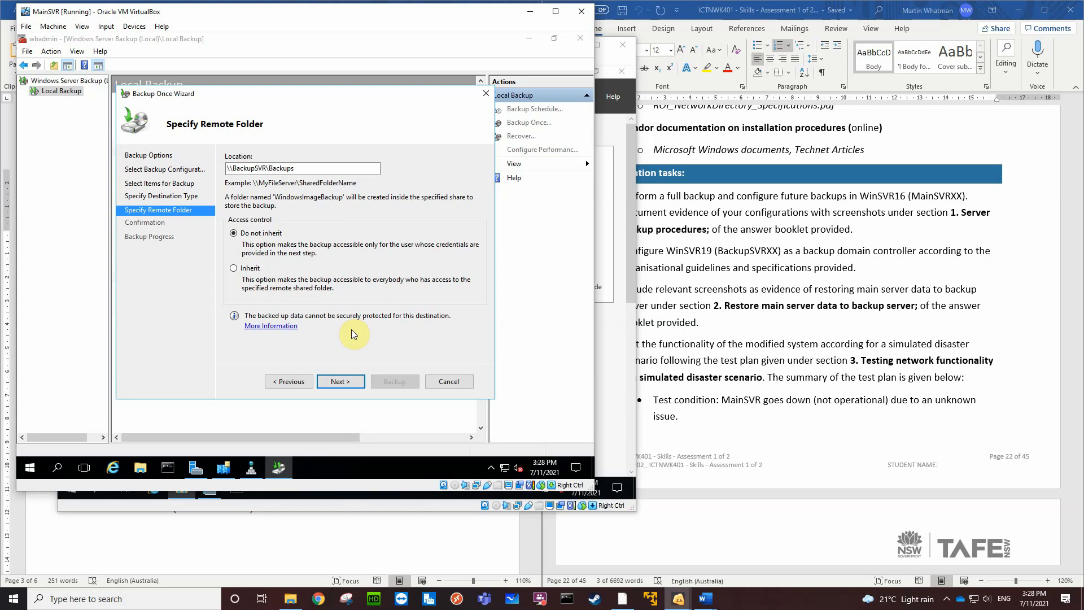
{"action": "left_click", "coordinate": [338, 383]}
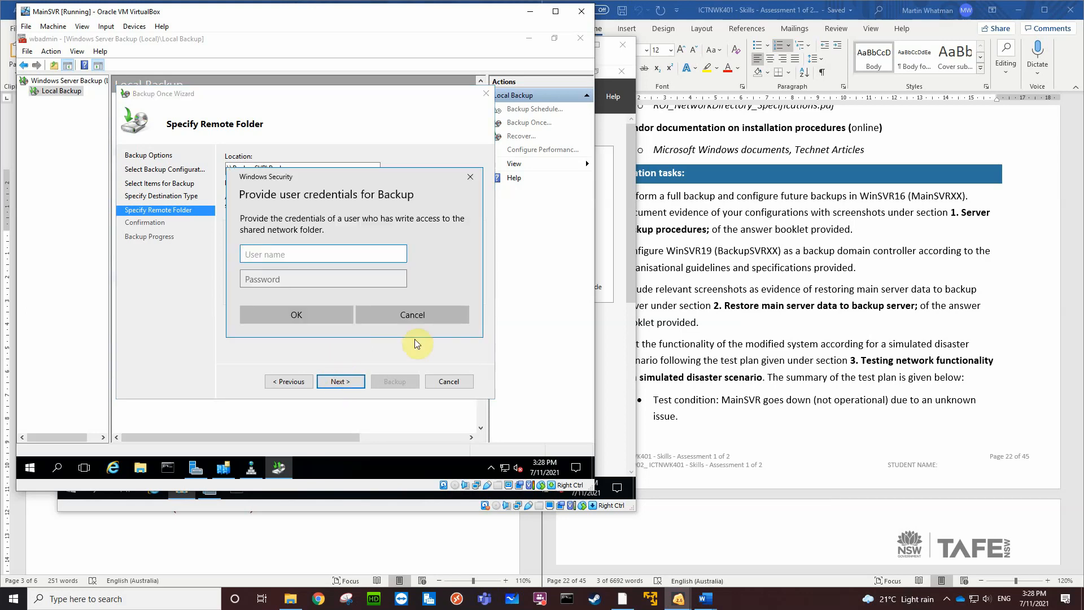
Provide the backup credentials with the user name bmw\Administrator and the account password
{"action": "type", "text": "bmw\\Administrator"}
{"action": "key", "text": "Tab"}
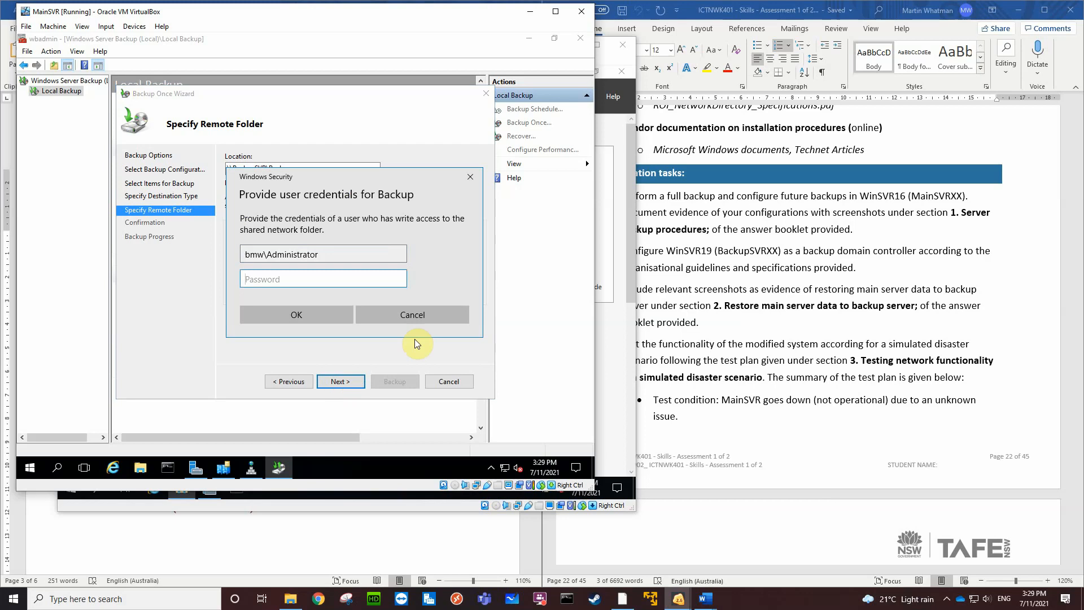
{"action": "type", "text": "•••••••••"}
{"action": "left_click", "coordinate": [332, 319]}
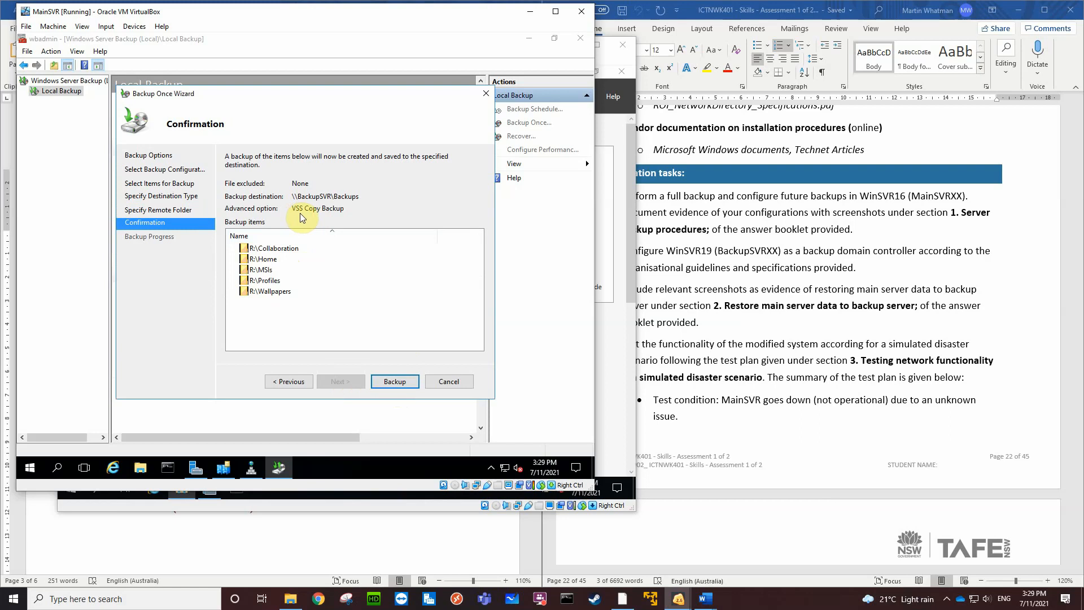
Run the one-time backup to \\BackupSVR\Backups and close the wizard after it finishes
{"action": "left_click", "coordinate": [395, 382]}
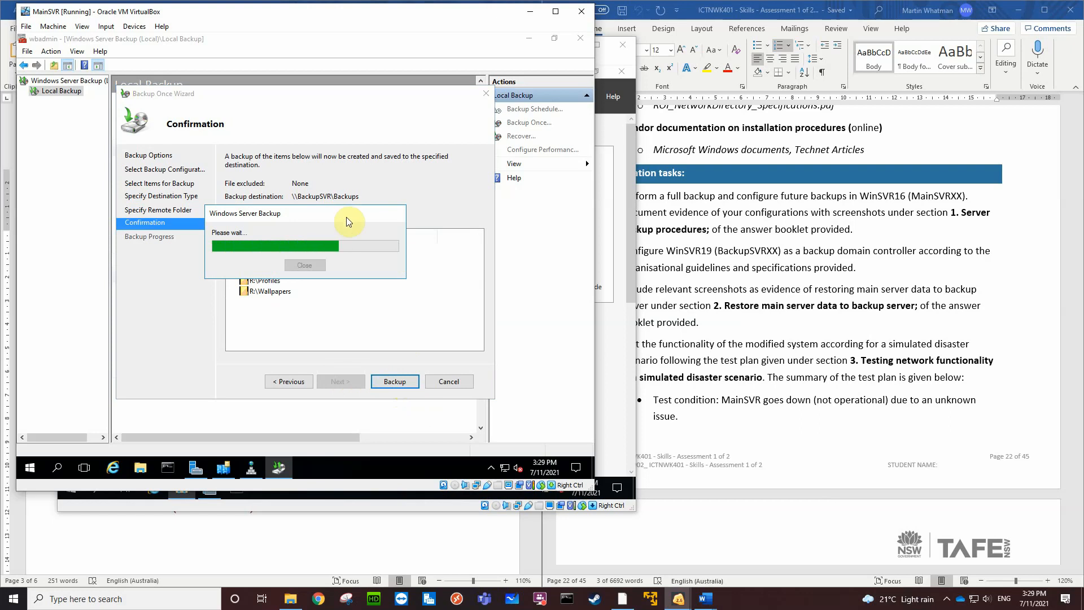
{"action": "left_click_drag", "start_coordinate": [347, 217], "coordinate": [431, 297]}
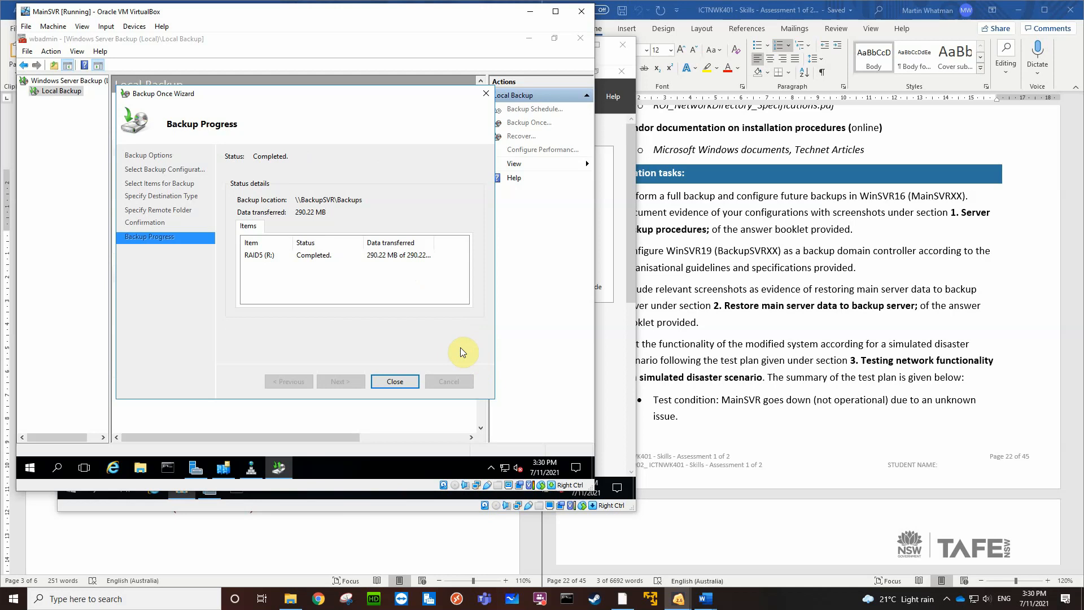
{"action": "key", "text": "ctrl+e"}
{"action": "key", "text": "Return"}
{"action": "left_click", "coordinate": [410, 382]}
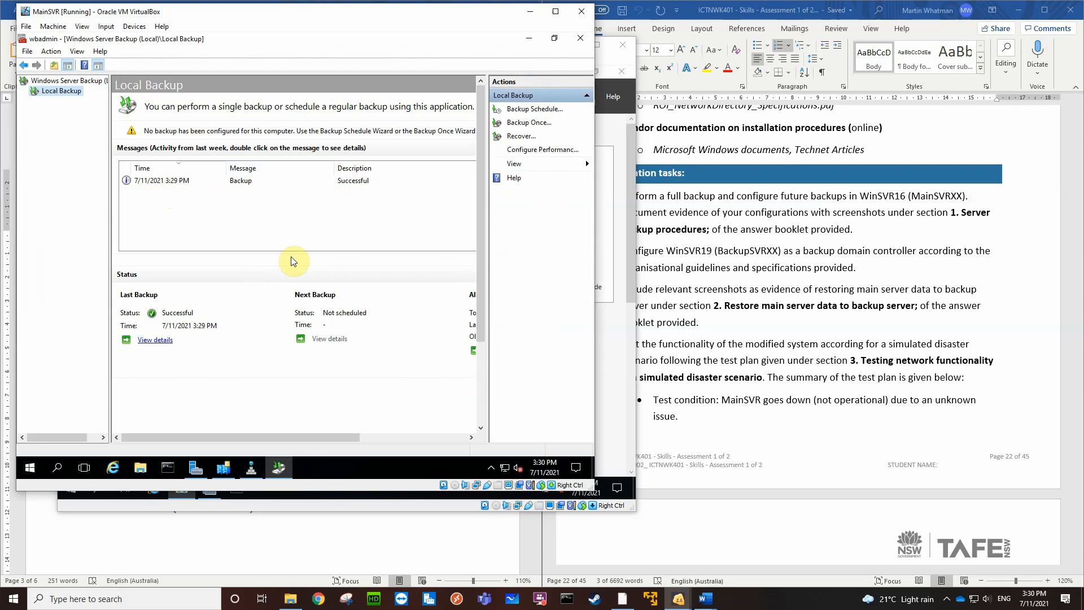
On the BackupSVR virtual machine, open the Backups folder on the Mirror (M:) drive to examine the backup output
{"action": "left_click", "coordinate": [612, 370]}
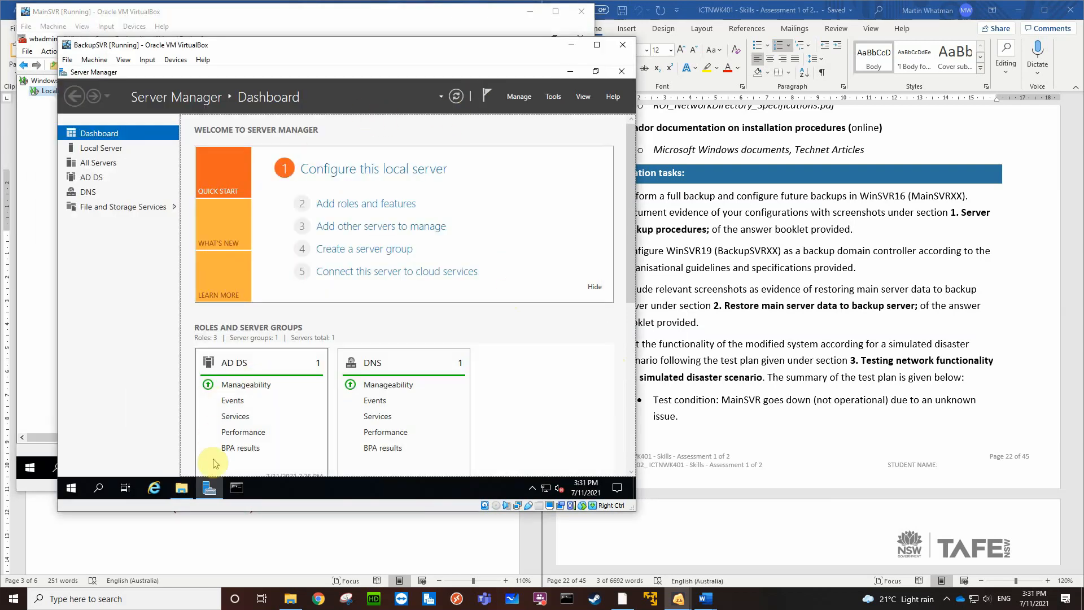
{"action": "left_click", "coordinate": [181, 487]}
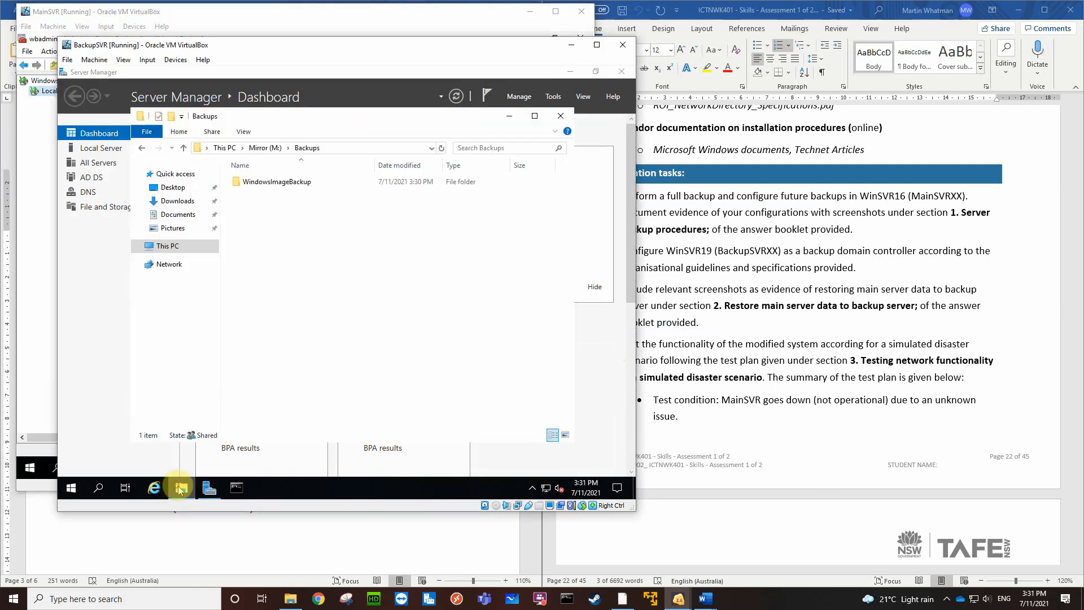
{"action": "left_click", "coordinate": [174, 249]}
{"action": "left_click", "coordinate": [291, 373]}
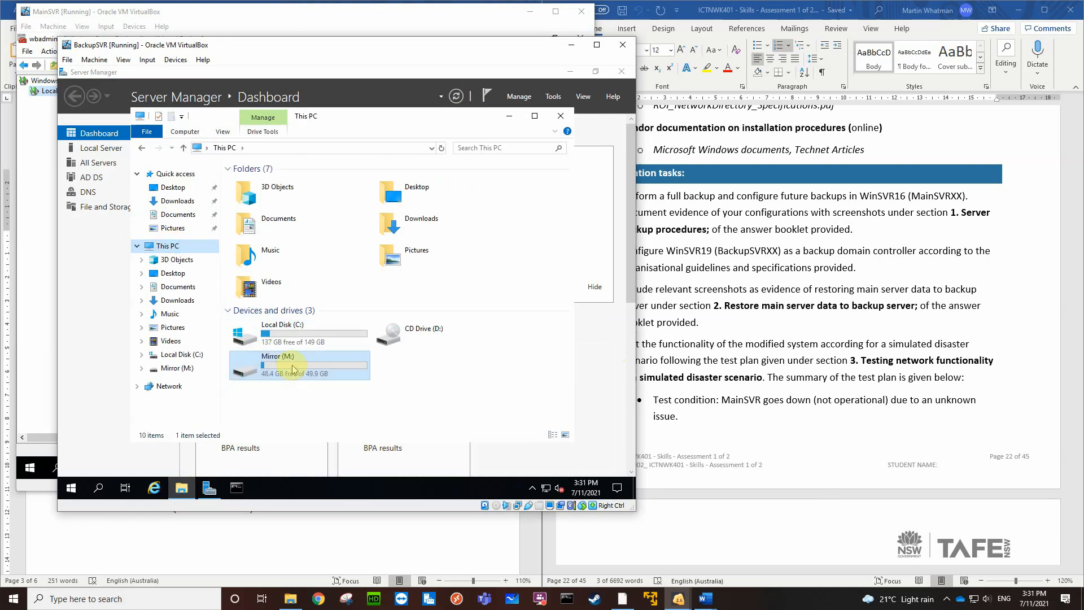
{"action": "double_click", "coordinate": [293, 370]}
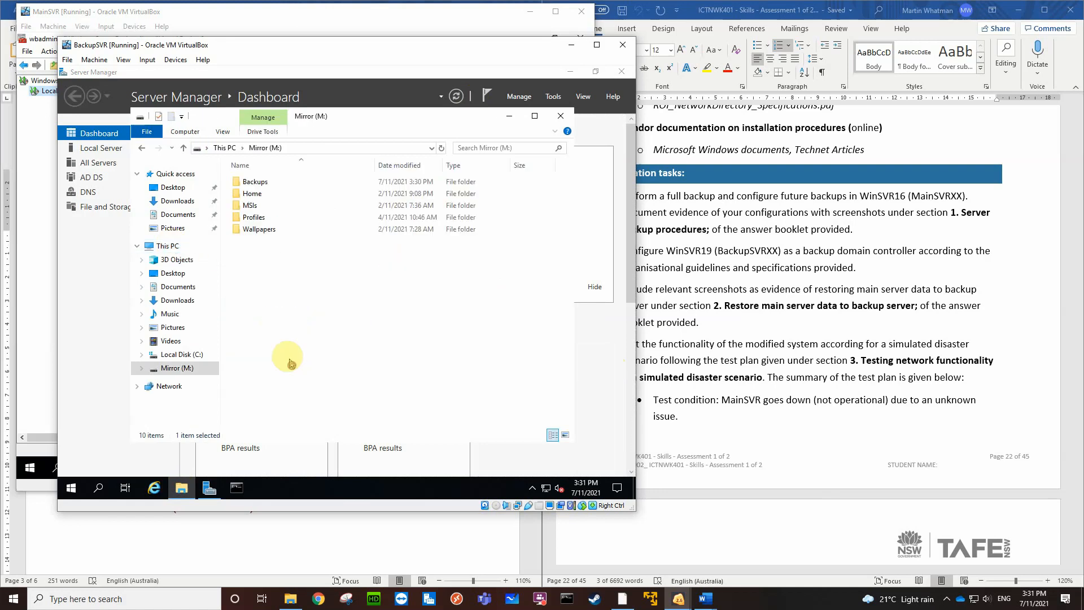
{"action": "double_click", "coordinate": [256, 181]}
{"action": "left_click", "coordinate": [289, 189]}
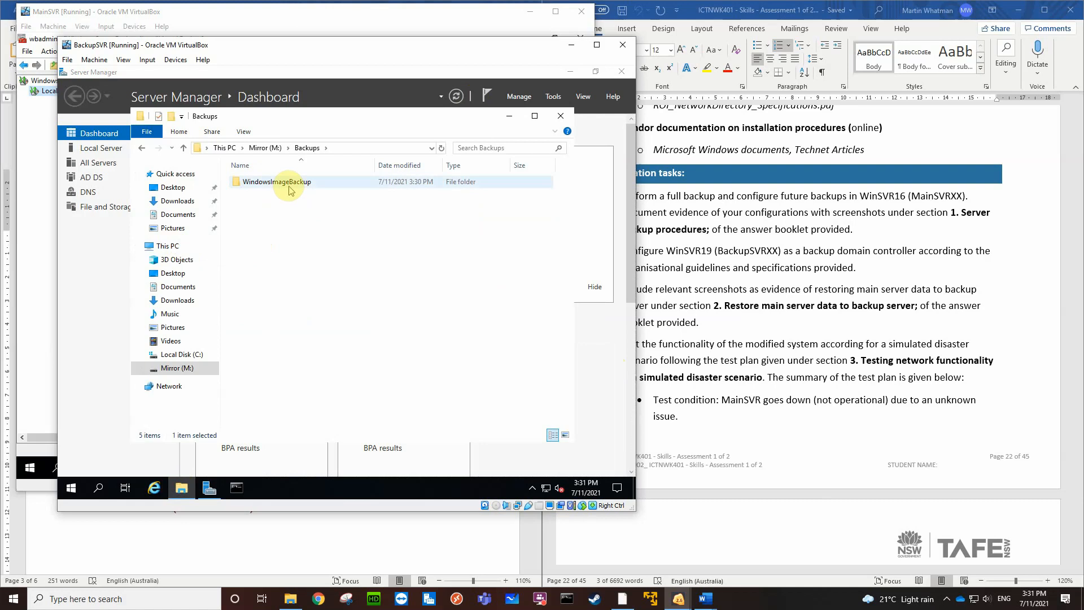
Examine the MainSVR backup contents inside the WindowsImageBackup folder and close the folder window
{"action": "double_click", "coordinate": [290, 189]}
{"action": "left_click", "coordinate": [259, 184]}
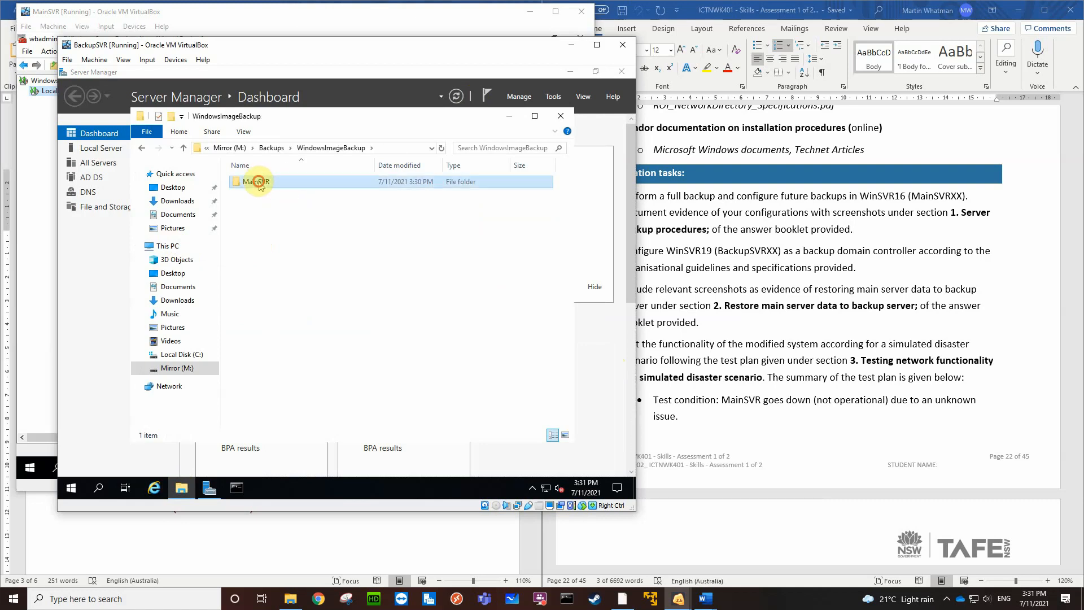
{"action": "double_click", "coordinate": [259, 184]}
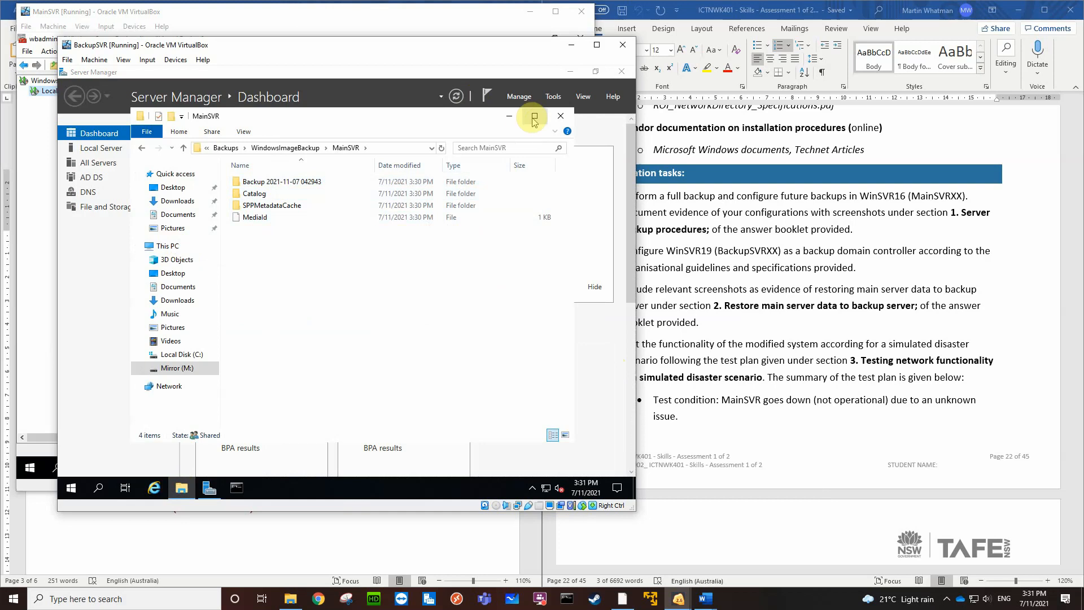
{"action": "left_click", "coordinate": [561, 116]}
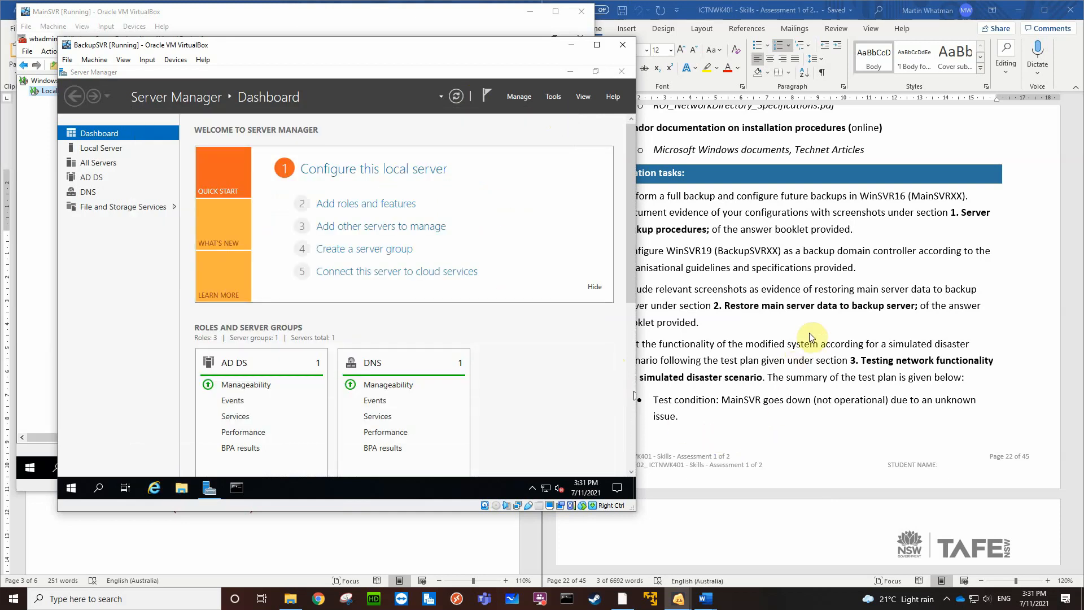
In the Word report, replace the instruction text under "Server backup procedures" with the screenshot VirtualBox_MainSVR_07_11_2021_15_29_28.png
{"action": "left_click", "coordinate": [236, 552]}
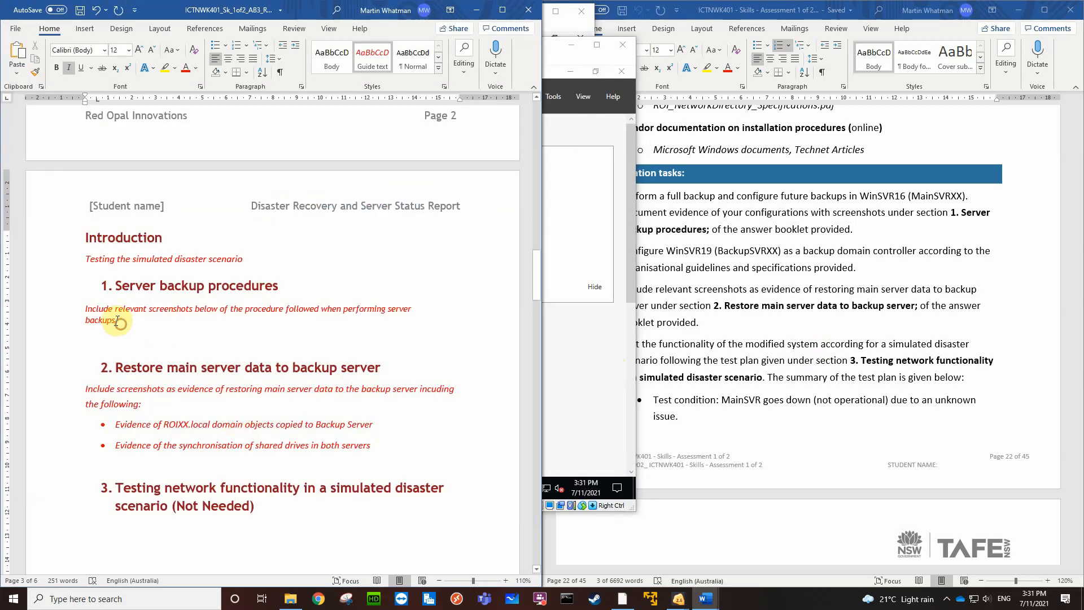
{"action": "left_click_drag", "start_coordinate": [117, 322], "coordinate": [87, 308]}
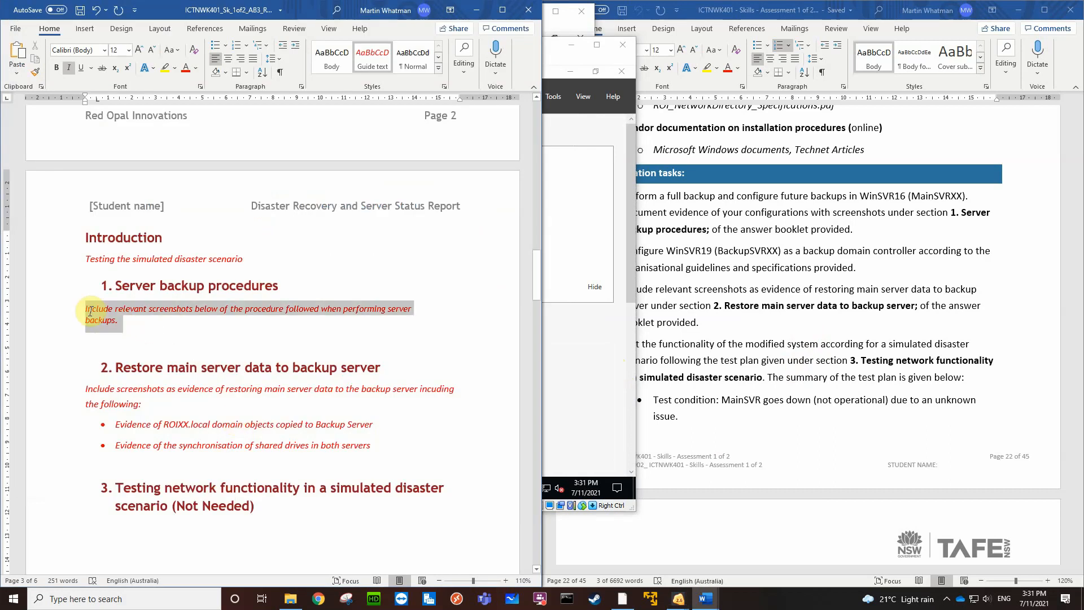
{"action": "left_click", "coordinate": [85, 29]}
{"action": "left_click", "coordinate": [81, 63]}
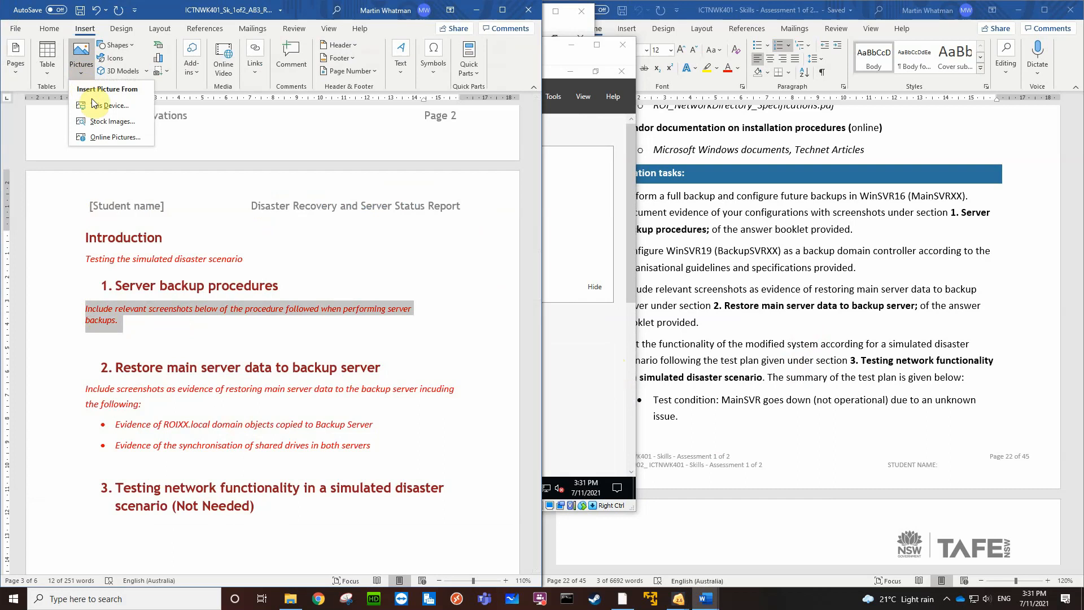
{"action": "left_click", "coordinate": [94, 103]}
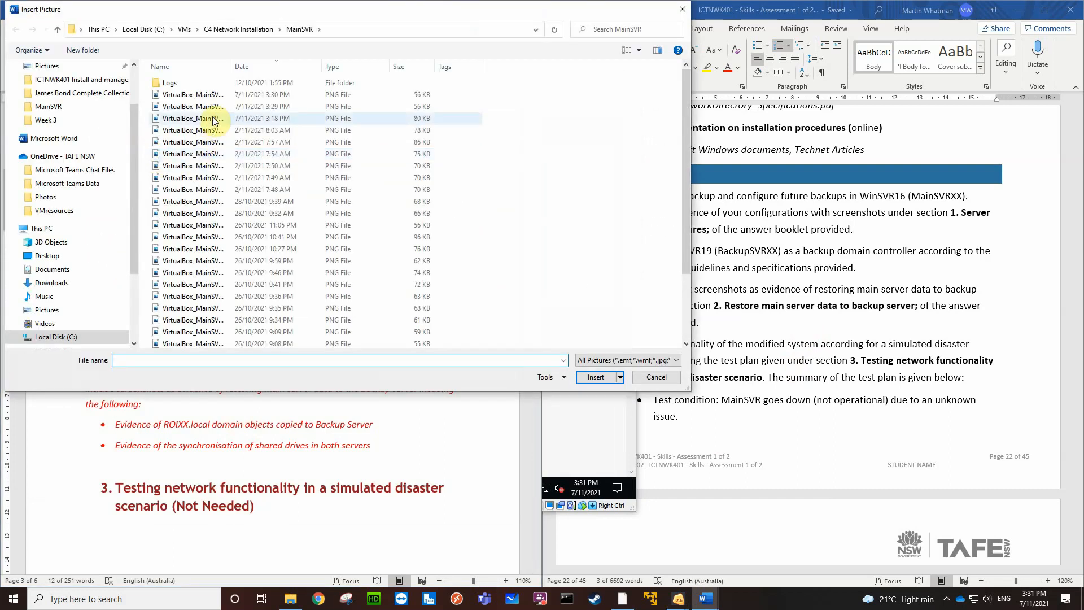
{"action": "left_click", "coordinate": [213, 106]}
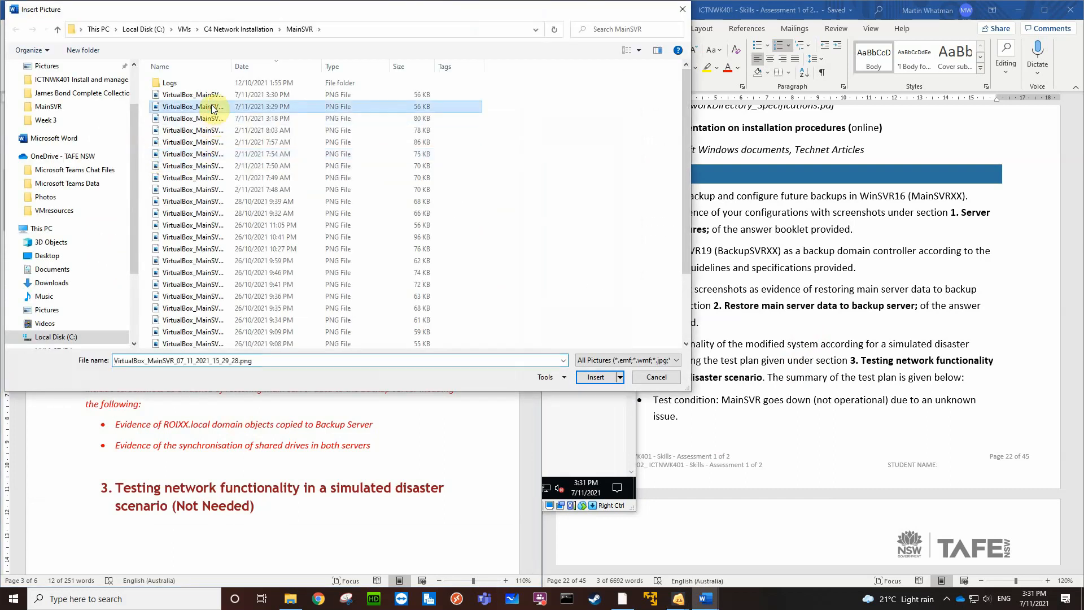
{"action": "left_click", "coordinate": [584, 377]}
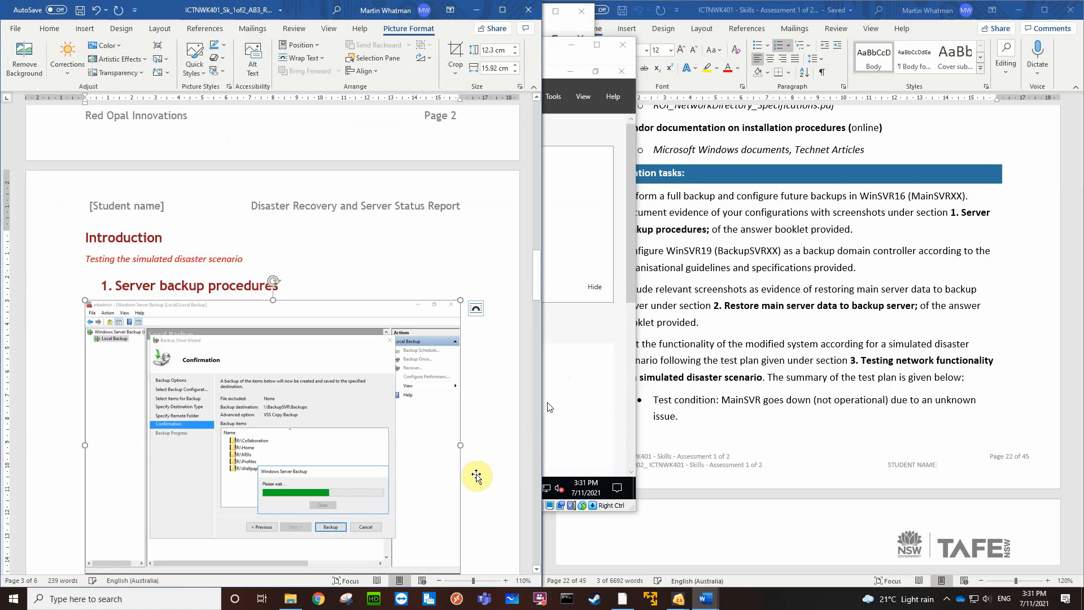
Shrink the backup confirmation screenshot to about half its width and place the text cursor beside it
{"action": "scroll", "coordinate": [477, 476], "scroll_direction": "down", "scroll_amount": 3}
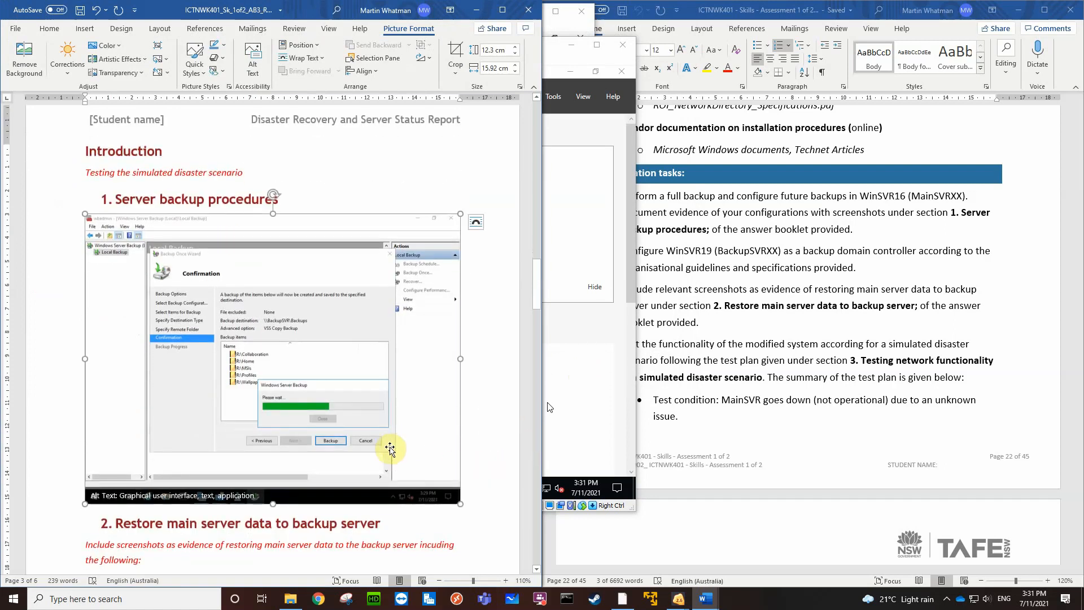
{"action": "left_click_drag", "start_coordinate": [461, 500], "coordinate": [282, 355]}
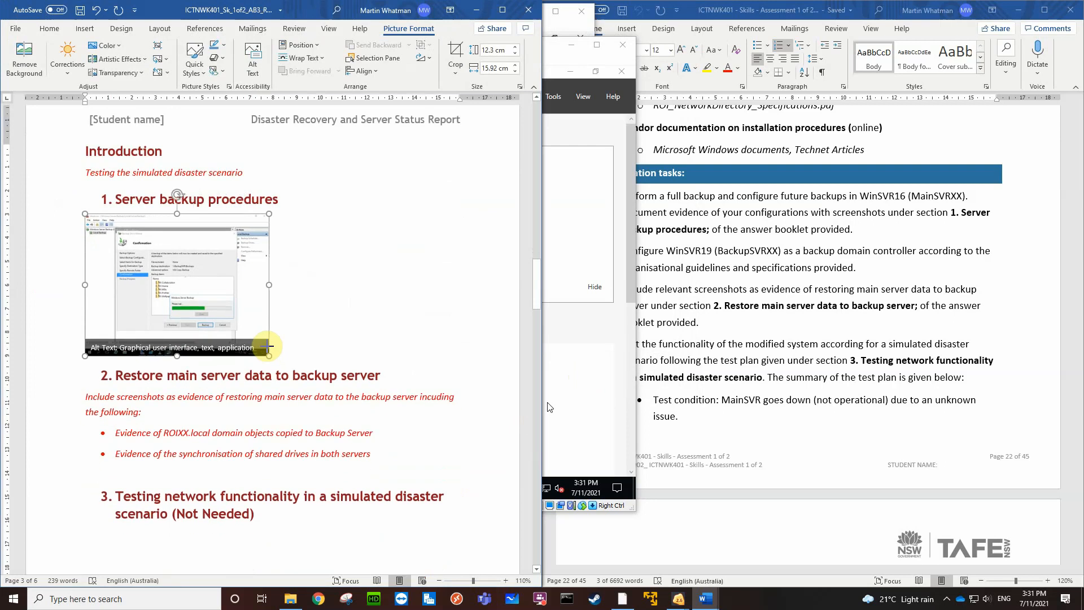
{"action": "left_click", "coordinate": [292, 336]}
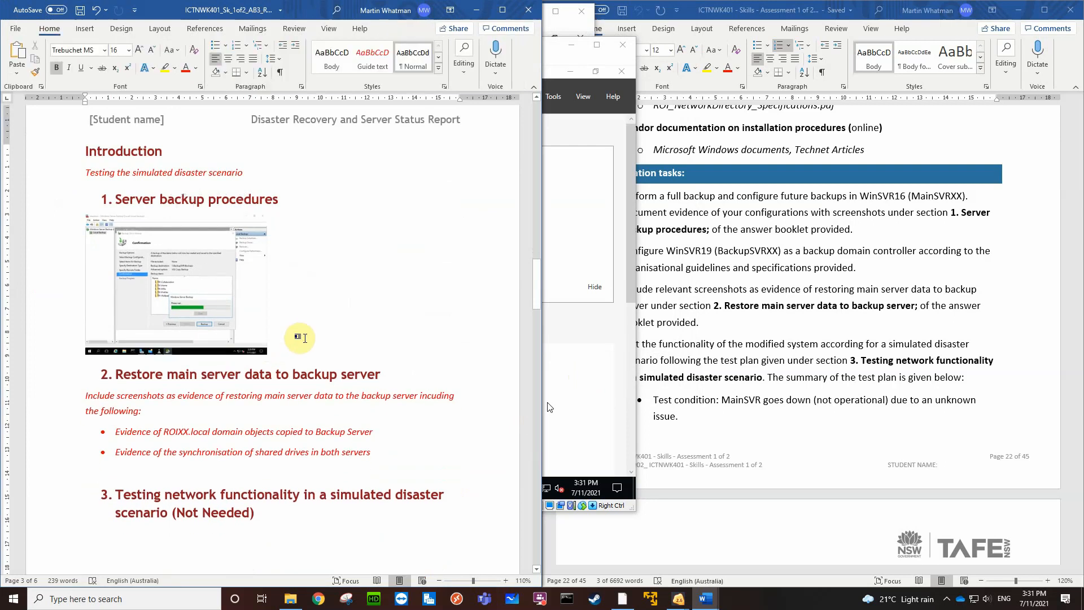
Insert the screenshot VirtualBox_MainSVR_07_11_2021_15_30_48.png after the backup confirmation picture
{"action": "left_click", "coordinate": [77, 34]}
{"action": "left_click", "coordinate": [81, 56]}
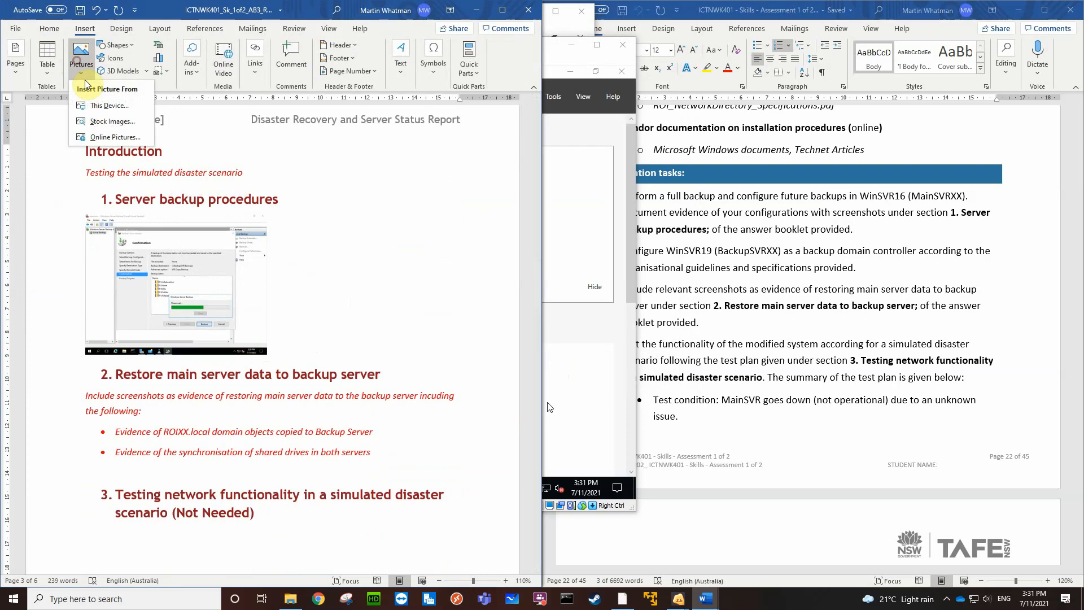
{"action": "left_click", "coordinate": [95, 107]}
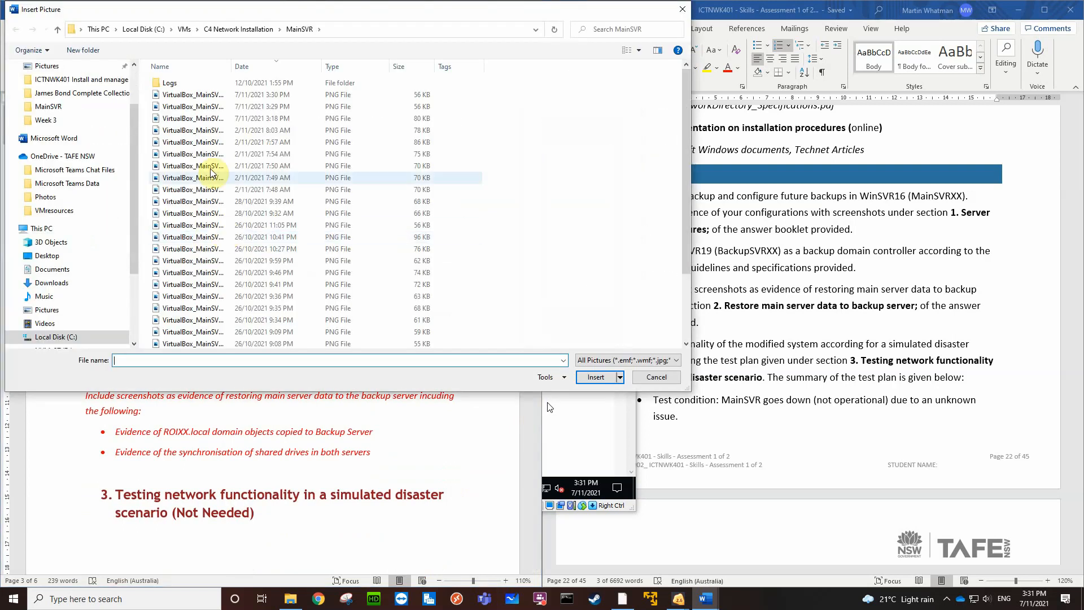
{"action": "left_click", "coordinate": [192, 94]}
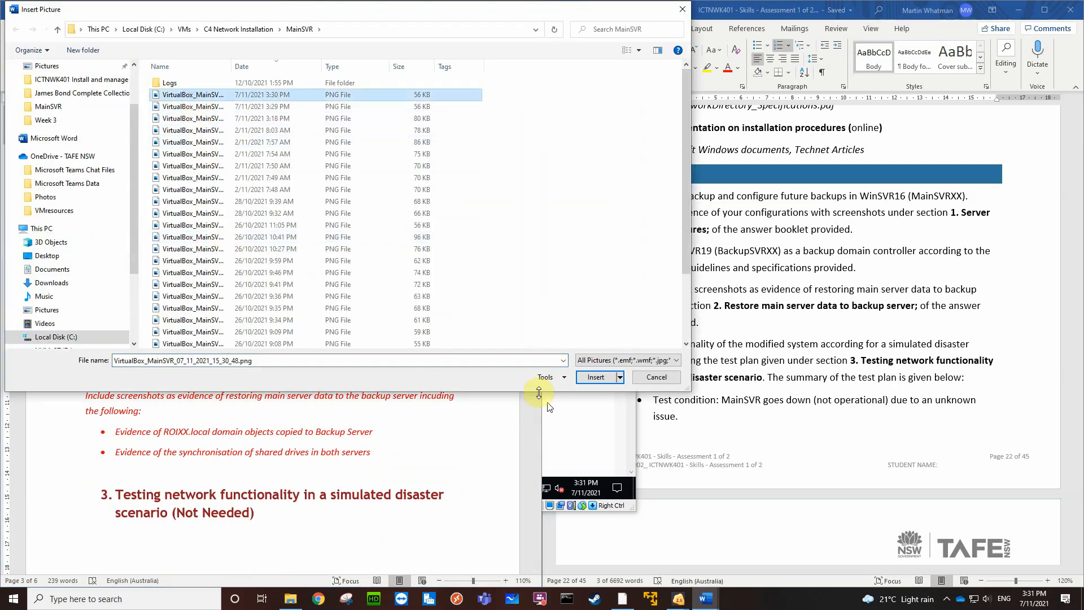
{"action": "left_click", "coordinate": [595, 377]}
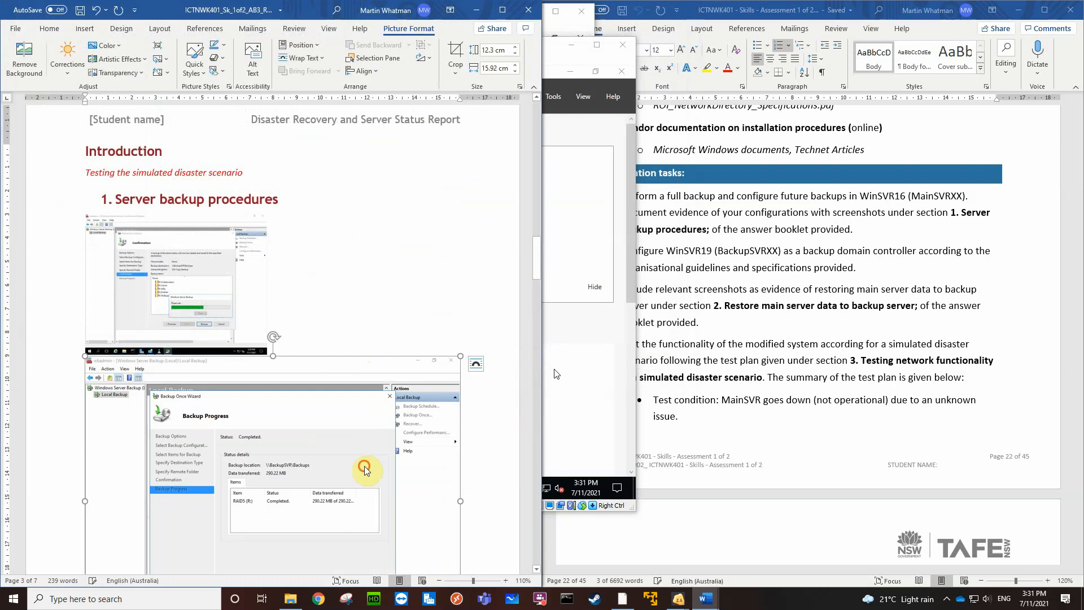
Shrink the backup progress screenshot to about 6 cm by 7.7 cm so both pictures fit side by side, and review the section
{"action": "scroll", "coordinate": [419, 518], "scroll_direction": "down", "scroll_amount": 3}
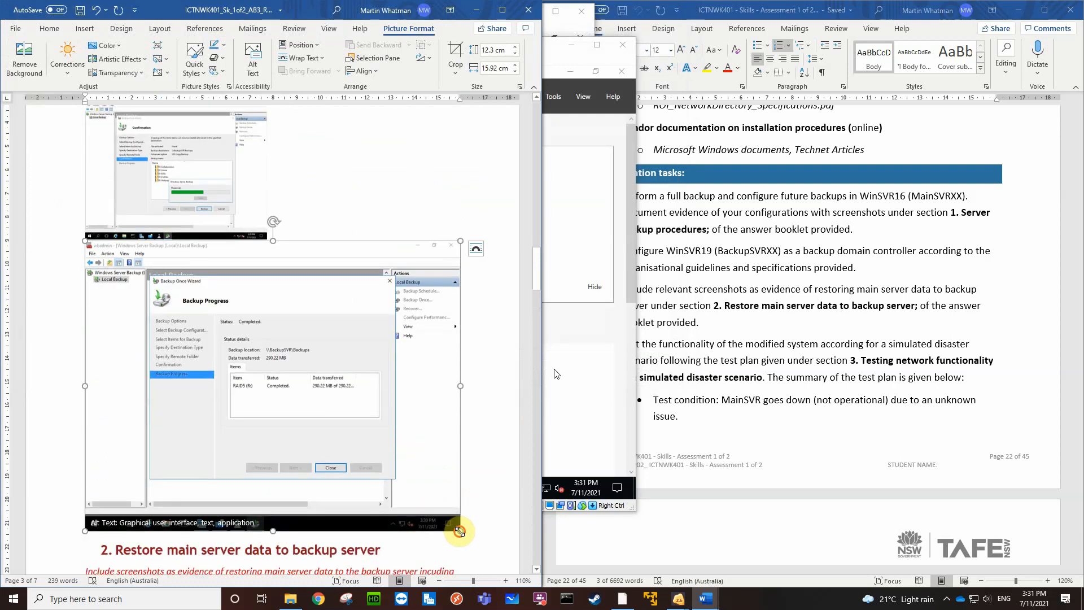
{"action": "left_click_drag", "start_coordinate": [460, 527], "coordinate": [269, 326]}
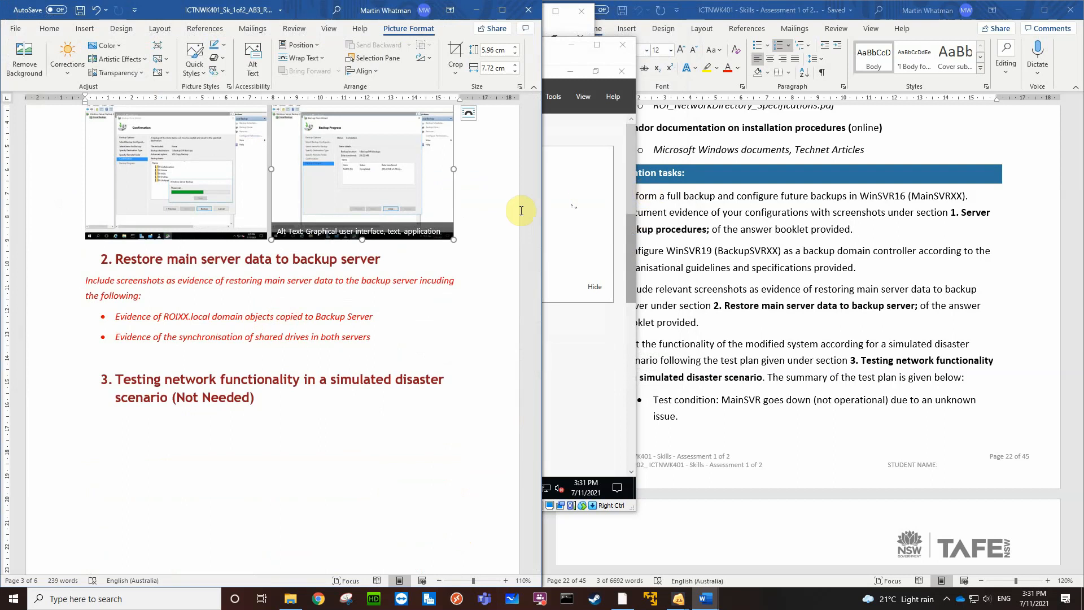
{"action": "scroll", "coordinate": [500, 226], "scroll_direction": "up", "scroll_amount": 2}
{"action": "scroll", "coordinate": [500, 226], "scroll_direction": "up", "scroll_amount": 3}
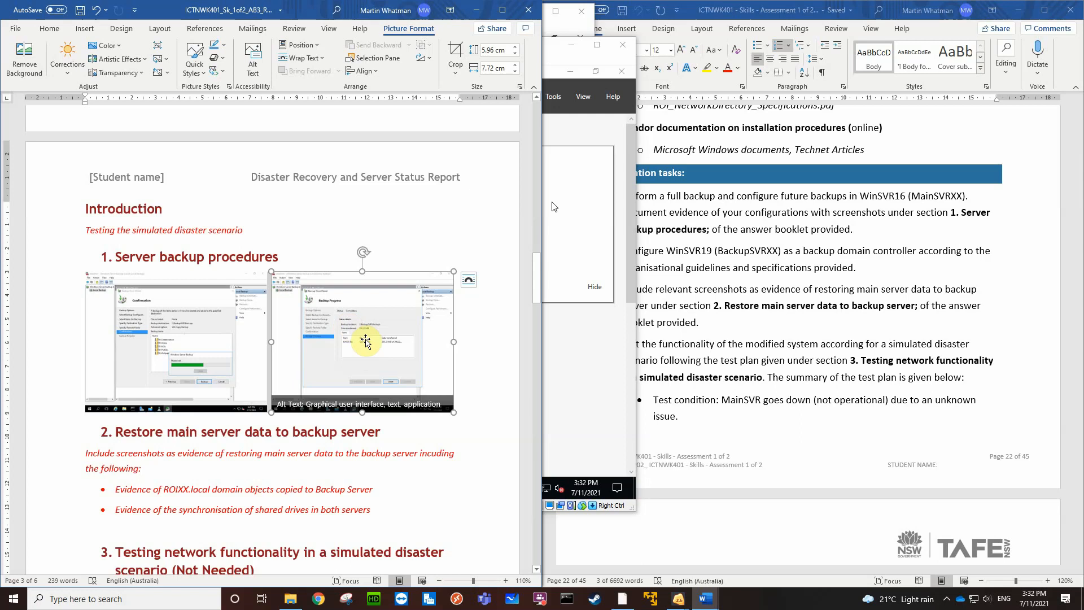
{"action": "scroll", "coordinate": [312, 458], "scroll_direction": "down", "scroll_amount": 1}
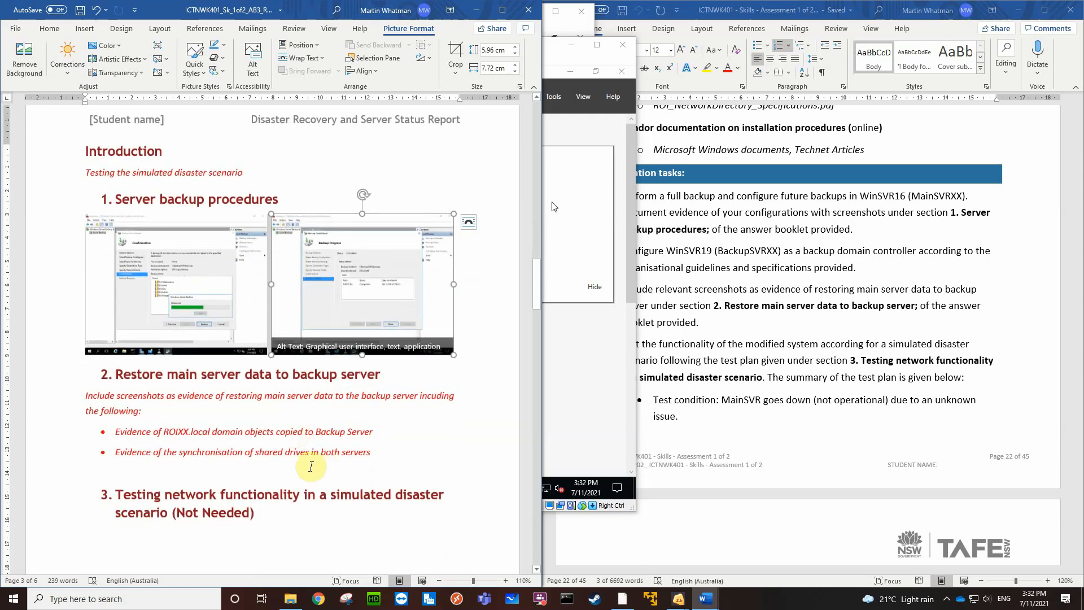
{"action": "scroll", "coordinate": [308, 452], "scroll_direction": "down", "scroll_amount": 1}
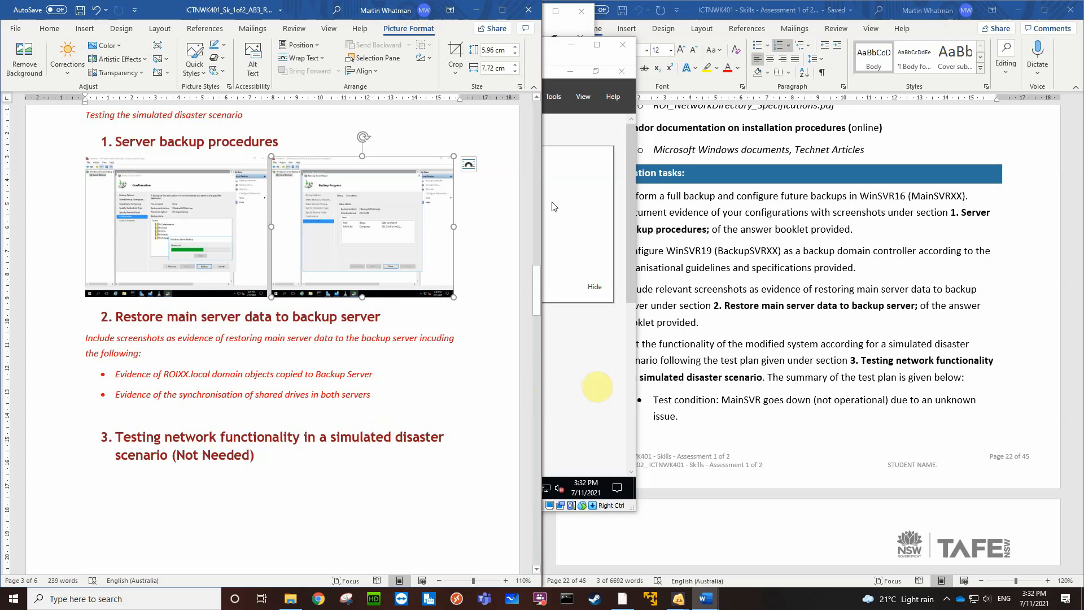
Switch to the MainSVR virtual machine and close Windows Server Backup, Server Manager, Active Directory Sites and Services, and DNS Manager
{"action": "left_click", "coordinate": [583, 385]}
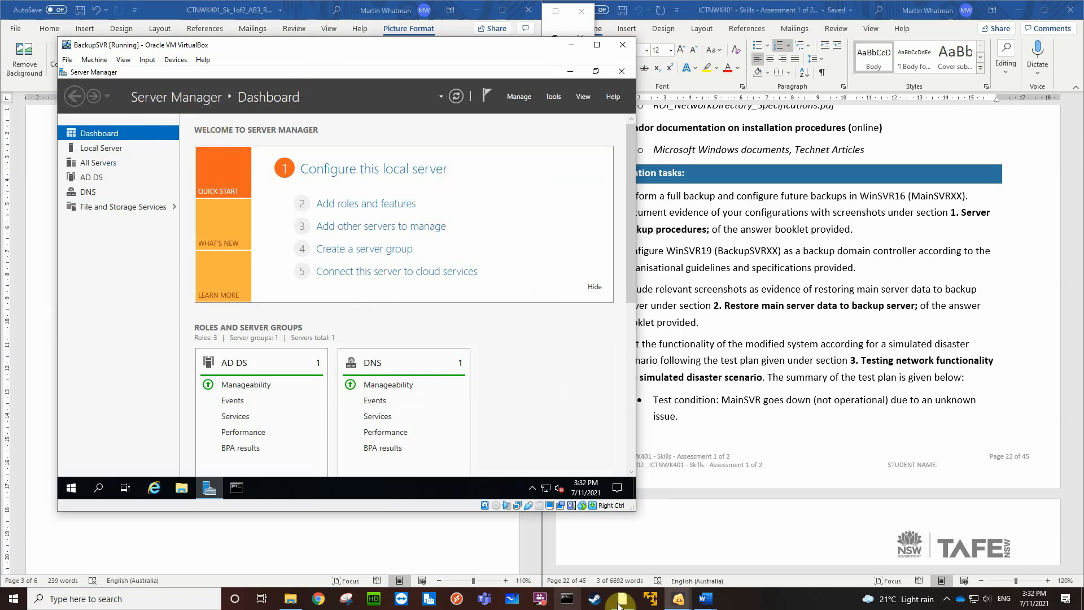
{"action": "mouse_move", "coordinate": [672, 602]}
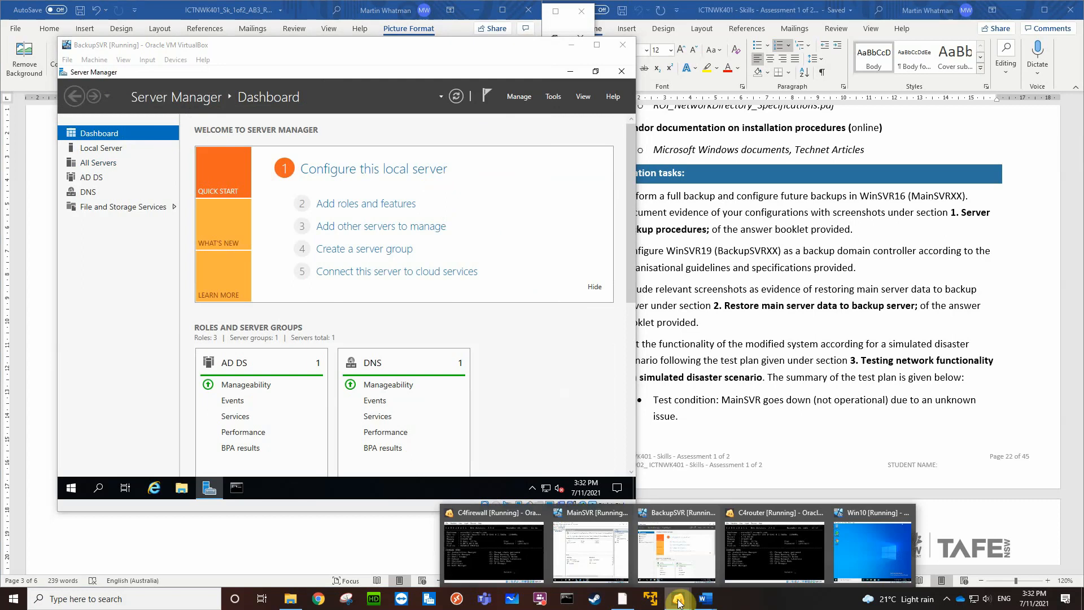
{"action": "left_click", "coordinate": [593, 554]}
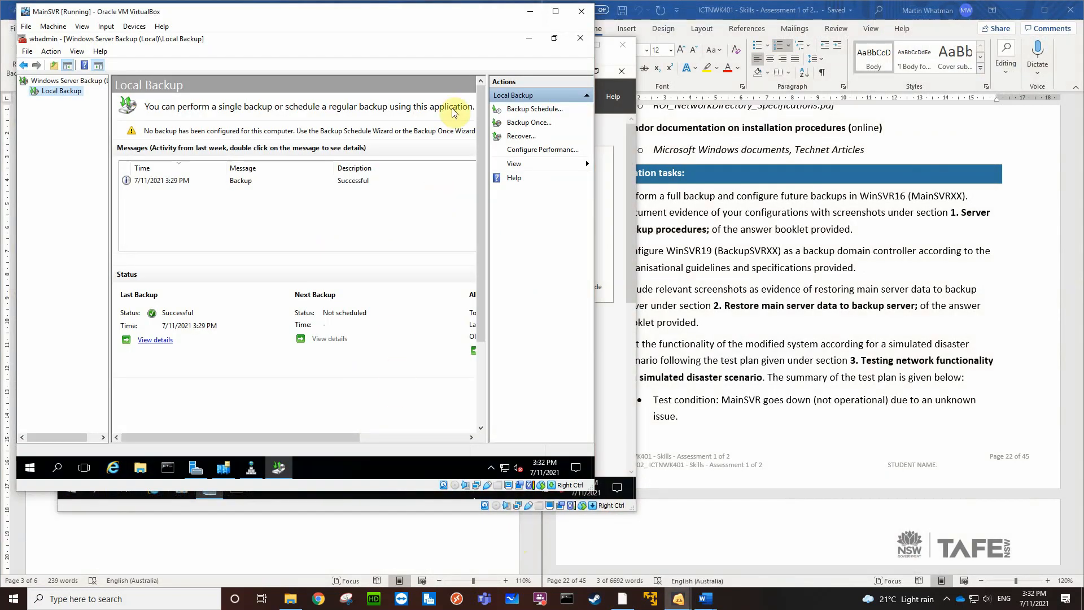
{"action": "left_click", "coordinate": [578, 38]}
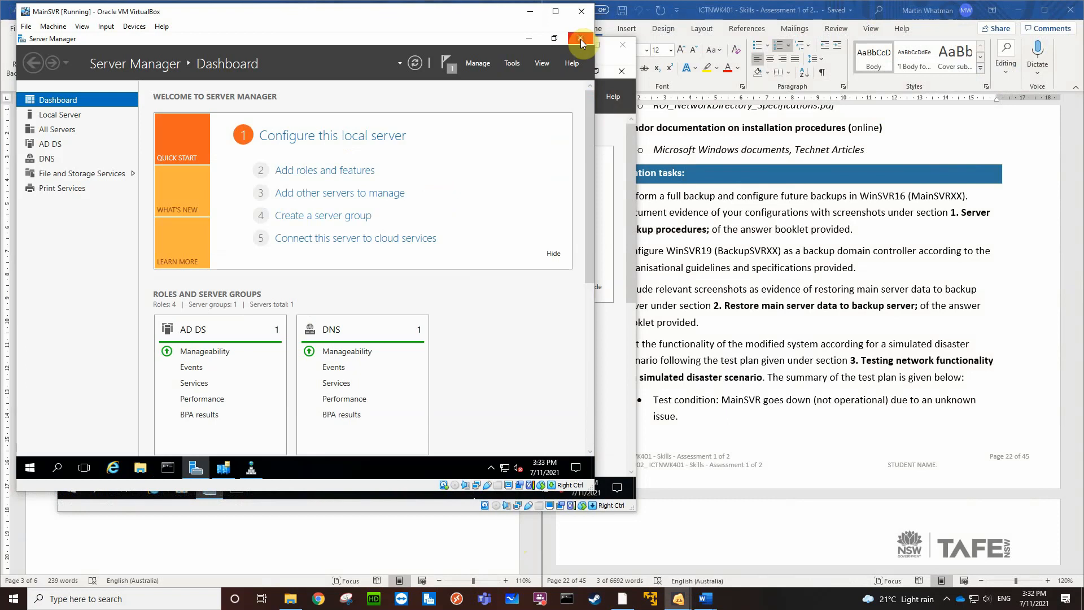
{"action": "left_click", "coordinate": [580, 39]}
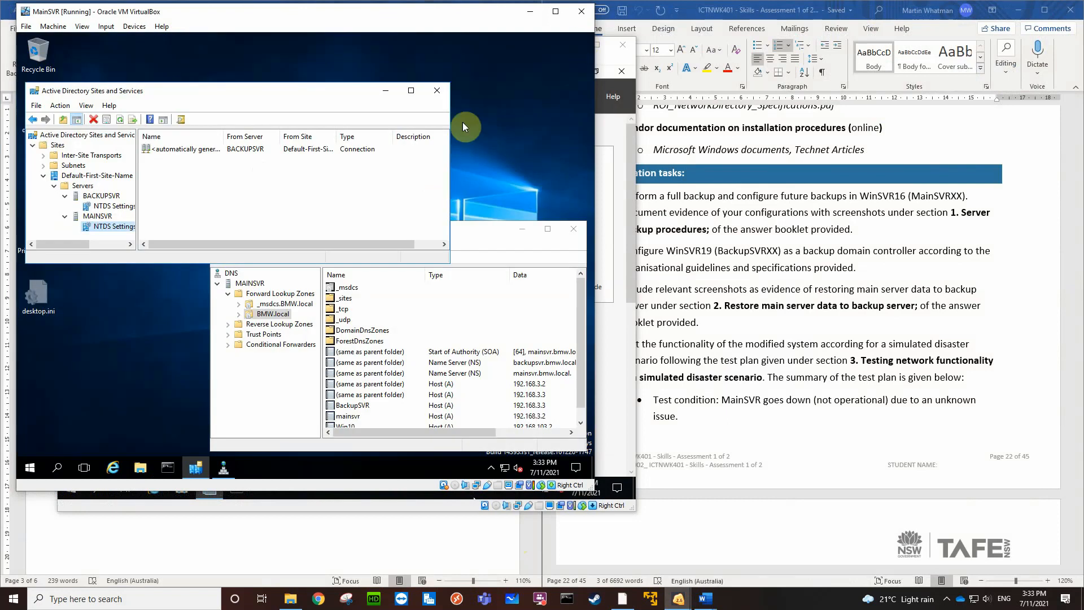
{"action": "left_click", "coordinate": [440, 92]}
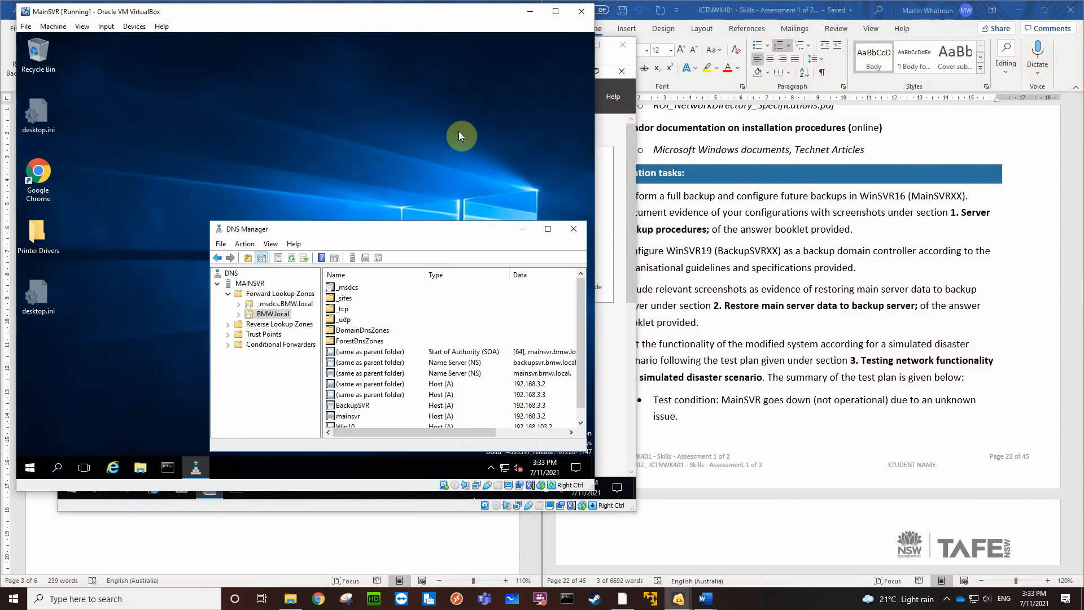
{"action": "left_click", "coordinate": [572, 227]}
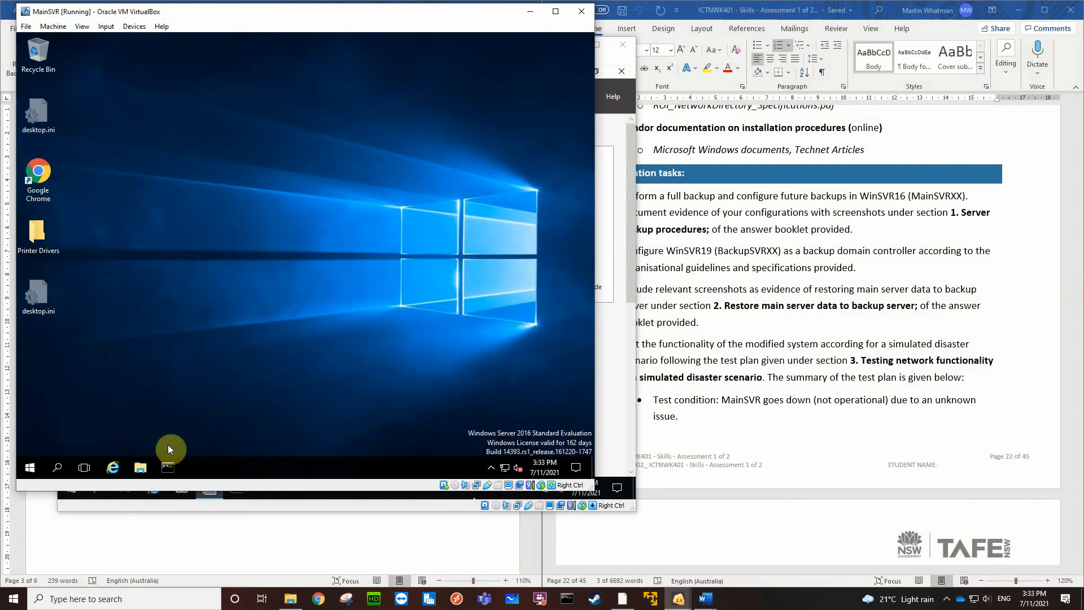
Show the Wallpapers folder of MainSVR's RAID5 (R:) drive in File Explorer and move its window to a corner of the desktop
{"action": "left_click", "coordinate": [140, 467]}
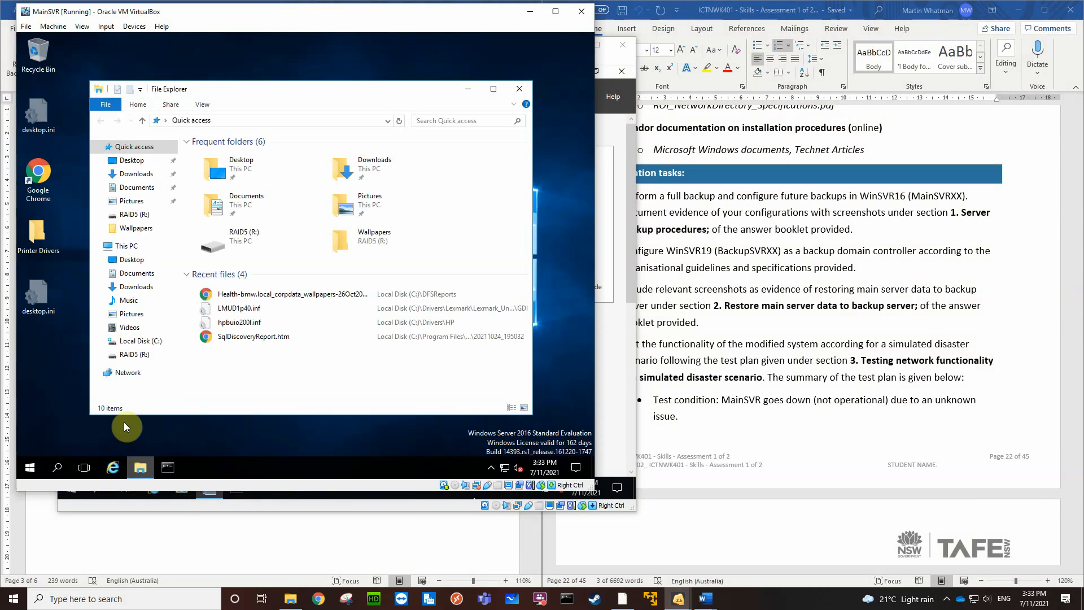
{"action": "left_click", "coordinate": [128, 357]}
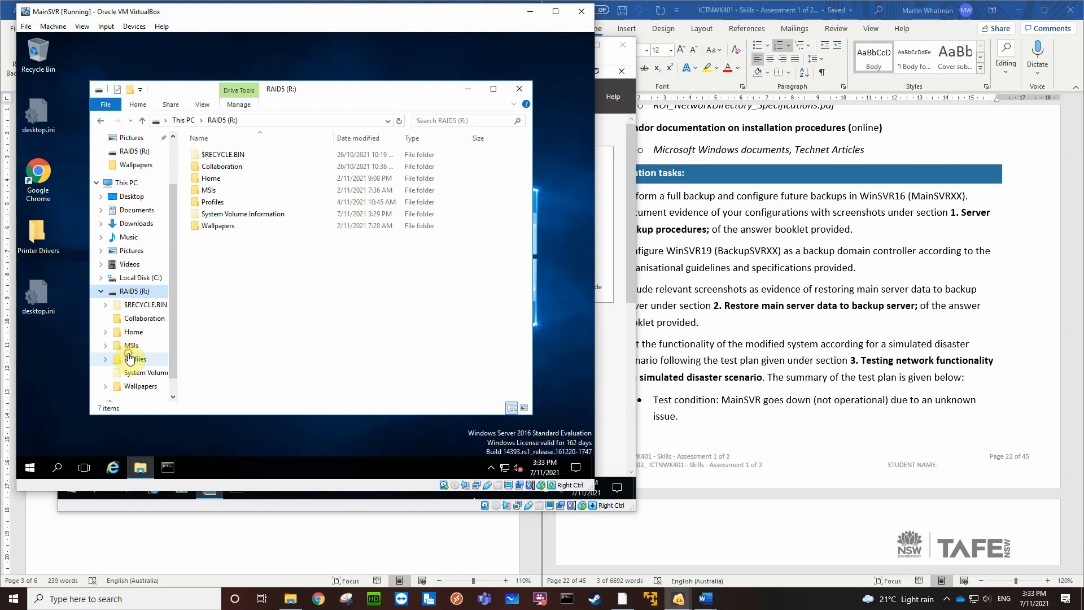
{"action": "double_click", "coordinate": [213, 227]}
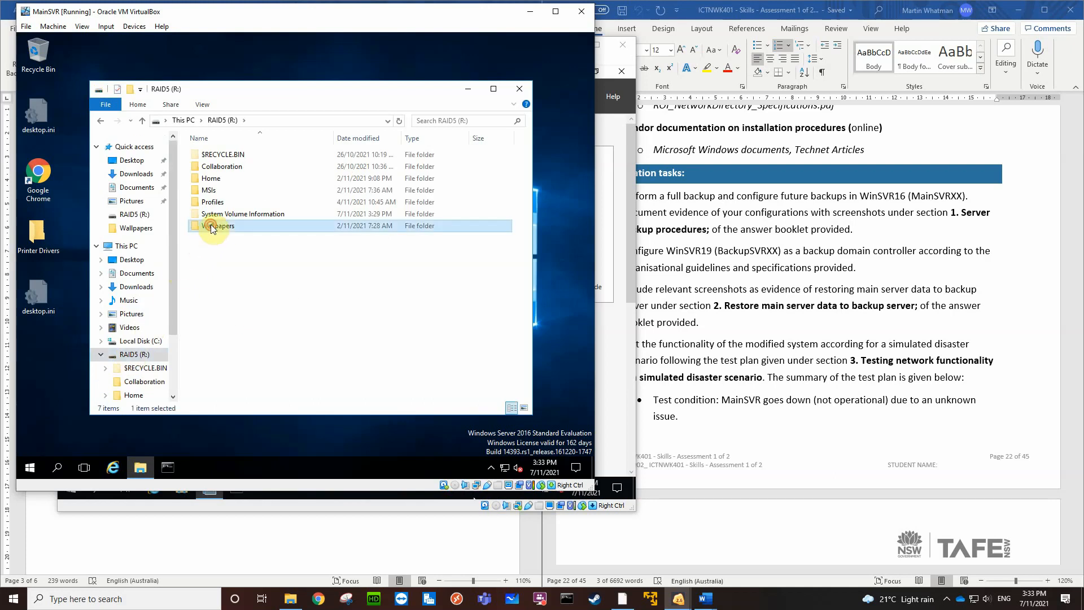
{"action": "left_click_drag", "start_coordinate": [266, 95], "coordinate": [202, 45]}
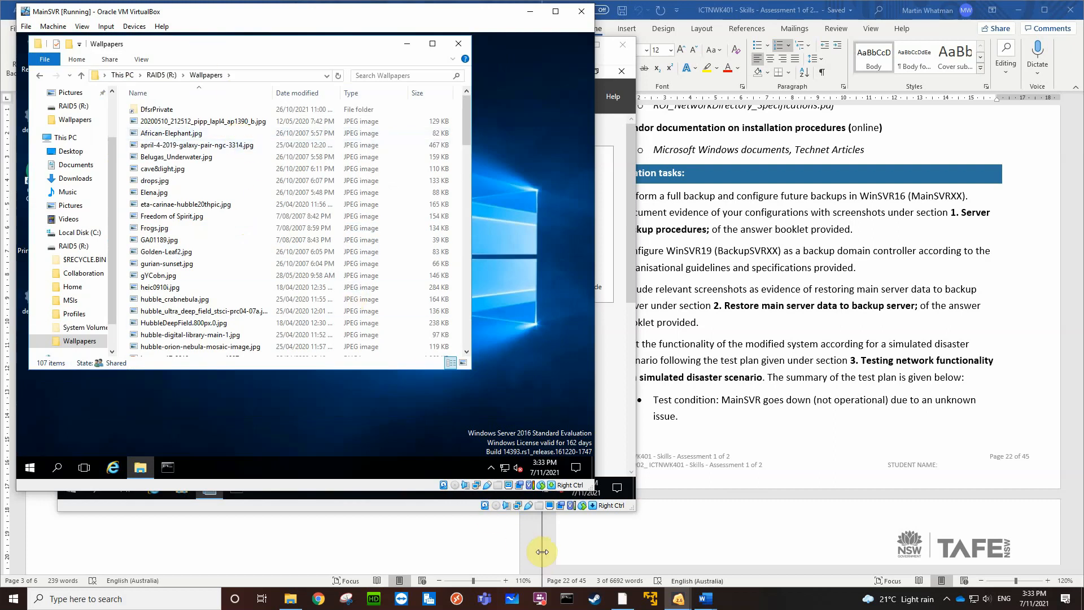
Switch to the BackupSVR virtual machine, place it beside MainSVR's folder listing, and show the wallpapers replication group's memberships in DFS Management
{"action": "left_click", "coordinate": [436, 500]}
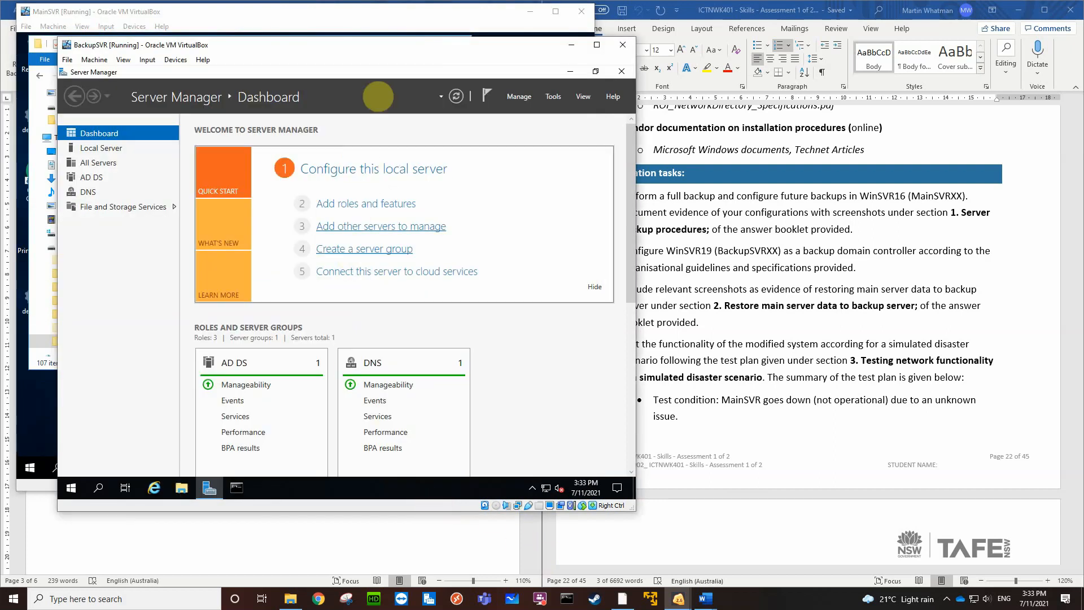
{"action": "left_click_drag", "start_coordinate": [376, 52], "coordinate": [600, 24]}
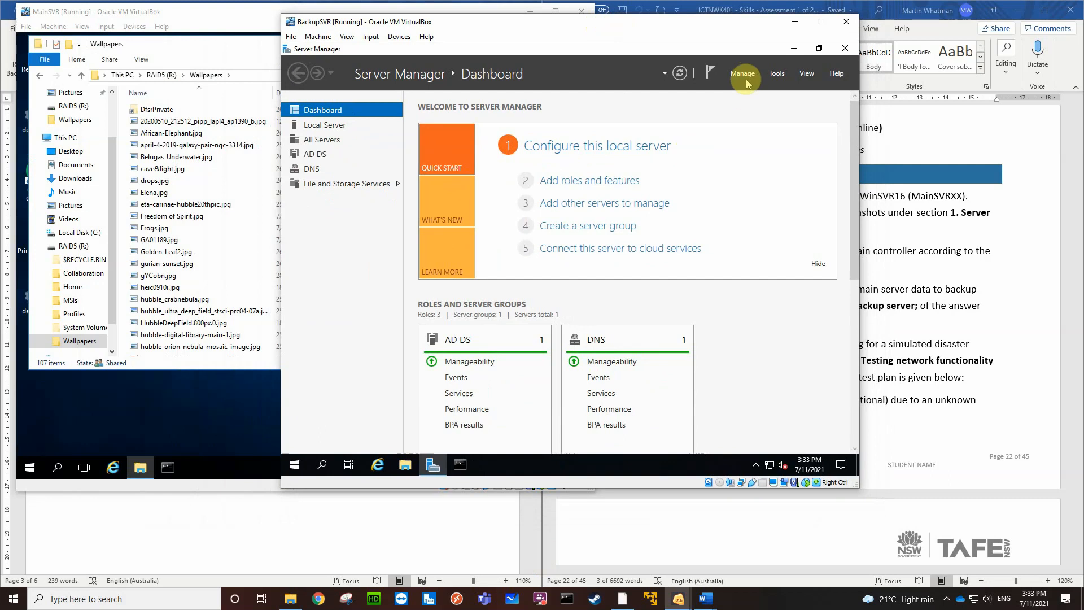
{"action": "left_click", "coordinate": [778, 73]}
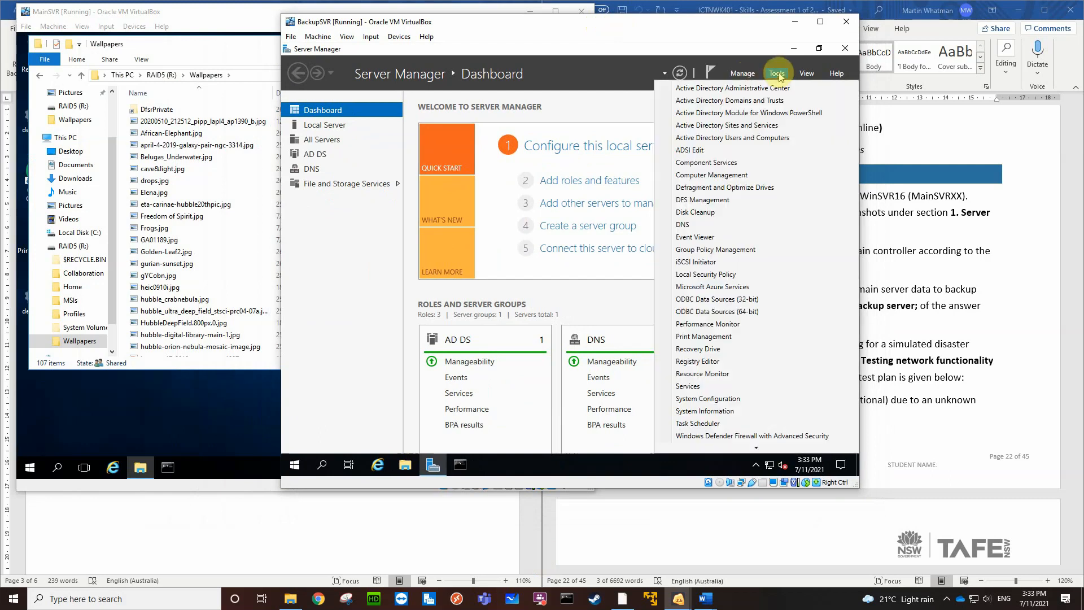
{"action": "left_click", "coordinate": [711, 201]}
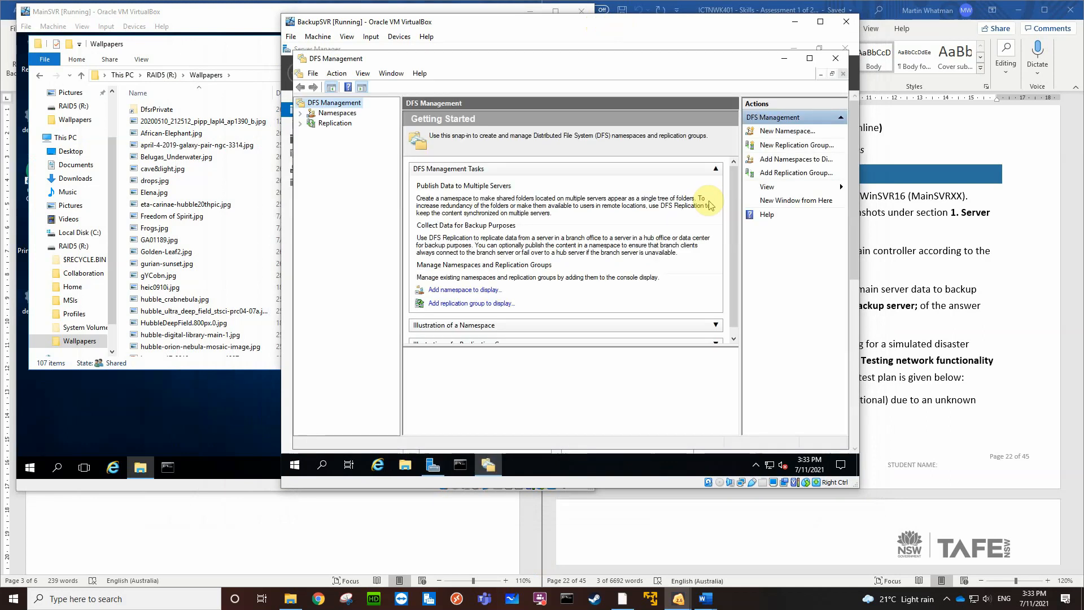
{"action": "left_click", "coordinate": [300, 124]}
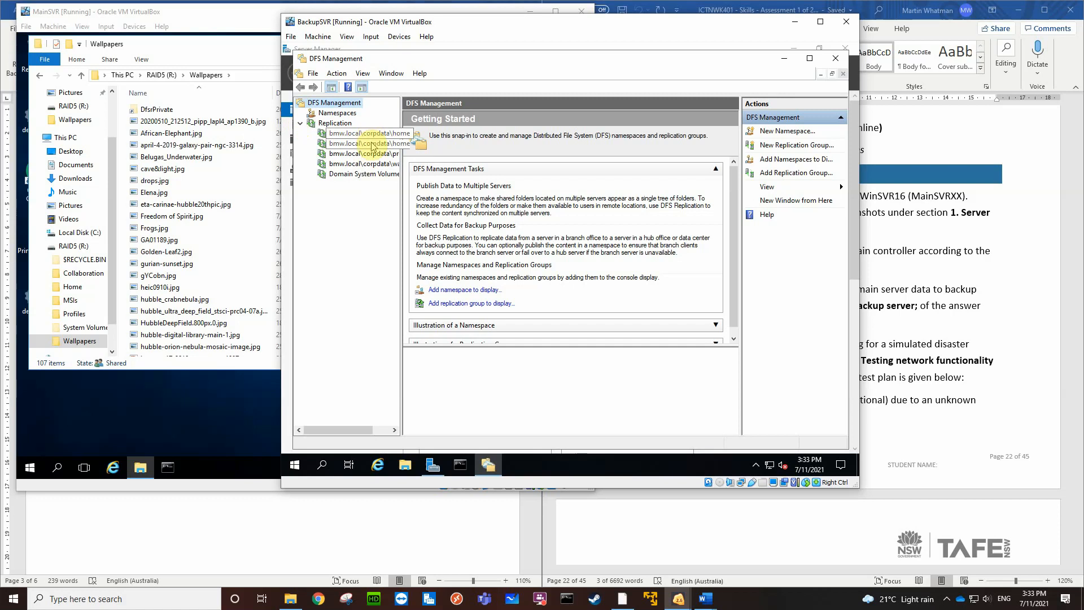
{"action": "left_click", "coordinate": [372, 164]}
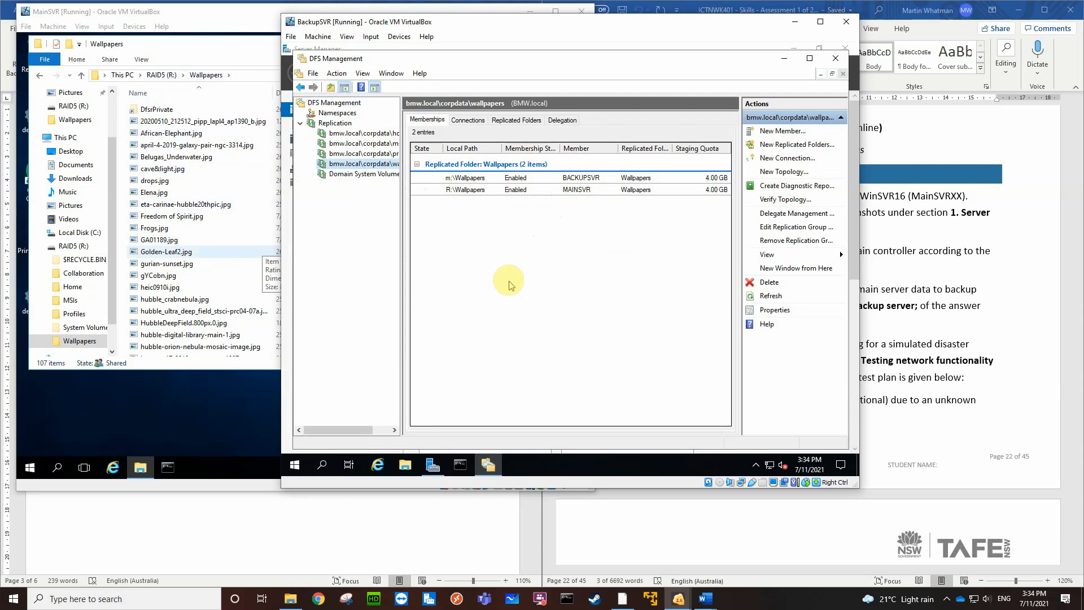
Show the Wallpapers folder of BackupSVR's Mirror (M:) drive in File Explorer, placed below the DFS replication memberships
{"action": "left_click", "coordinate": [405, 467]}
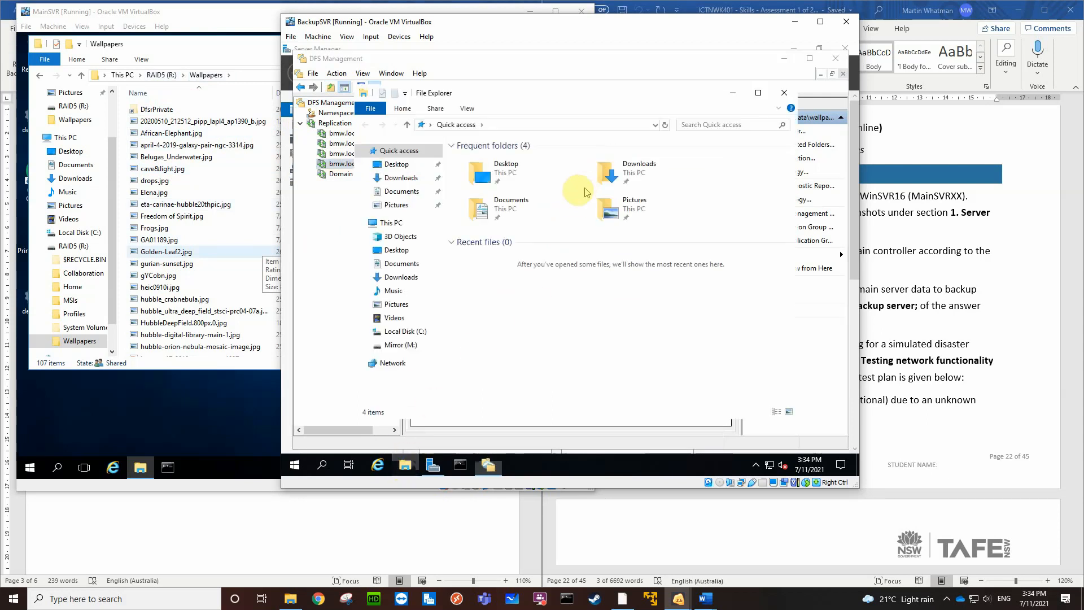
{"action": "left_click", "coordinate": [398, 346]}
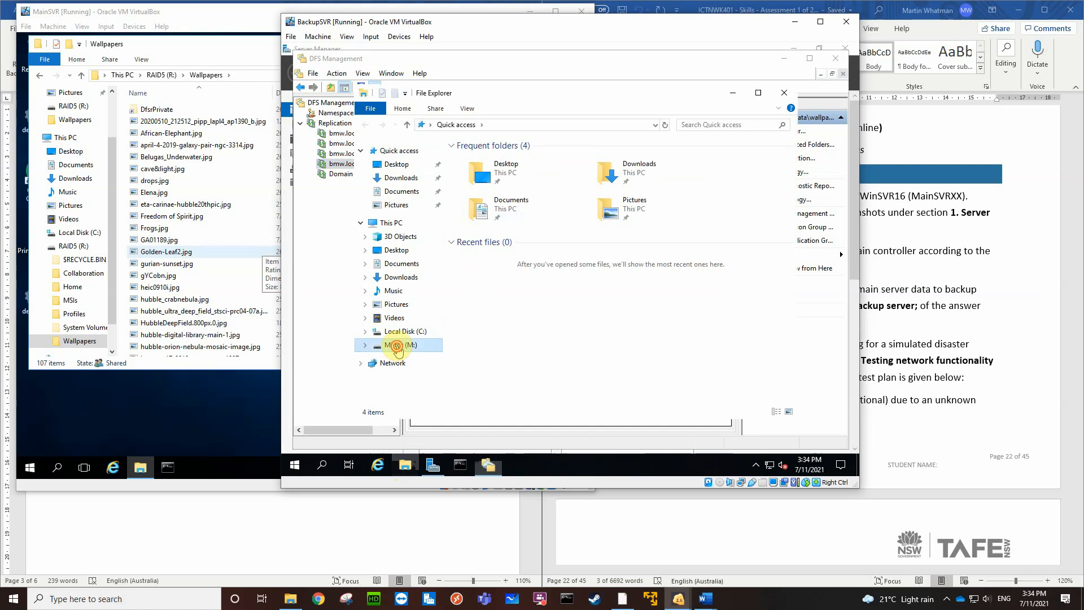
{"action": "double_click", "coordinate": [482, 206]}
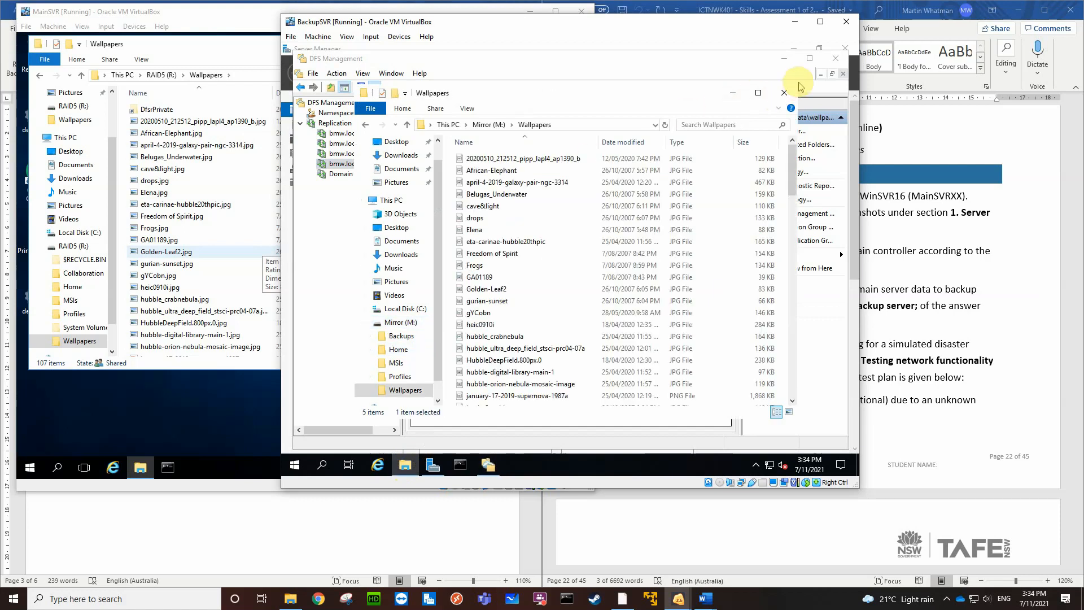
{"action": "left_click_drag", "start_coordinate": [603, 87], "coordinate": [599, 194]}
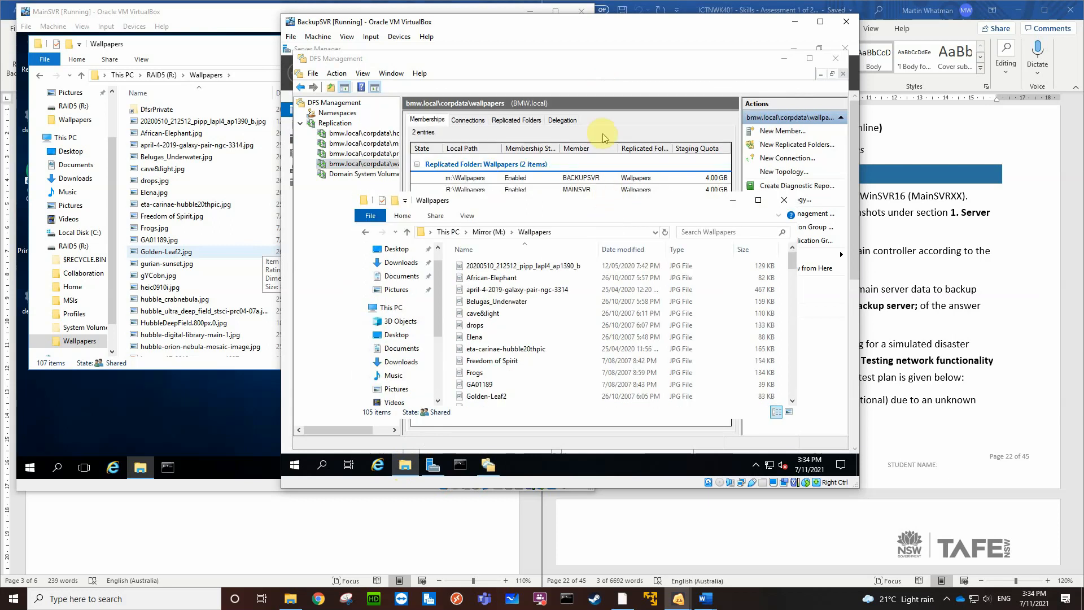
{"action": "left_click_drag", "start_coordinate": [580, 210], "coordinate": [622, 218]}
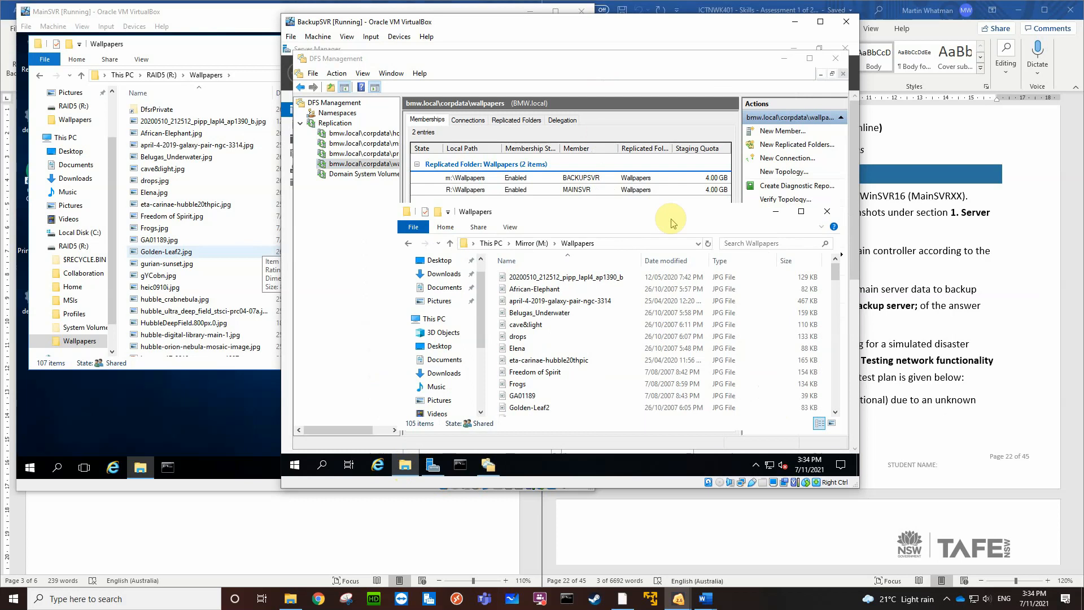
{"action": "left_click", "coordinate": [342, 163]}
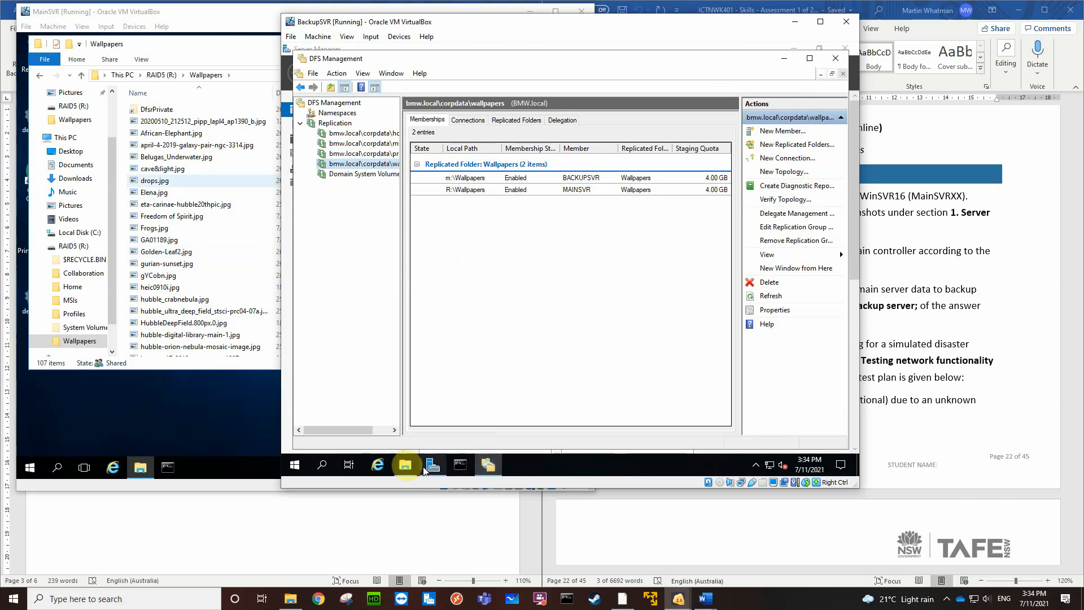
{"action": "left_click", "coordinate": [406, 465]}
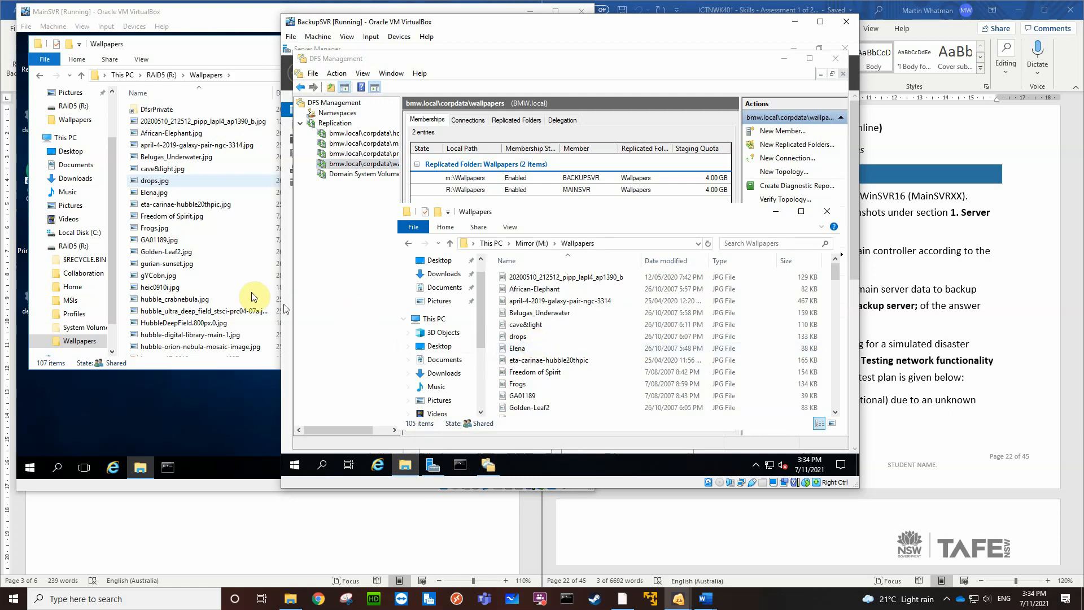
Capture a Greenshot region covering both virtual machine windows with their Wallpapers folders and copy it to the clipboard
{"action": "left_click", "coordinate": [556, 465]}
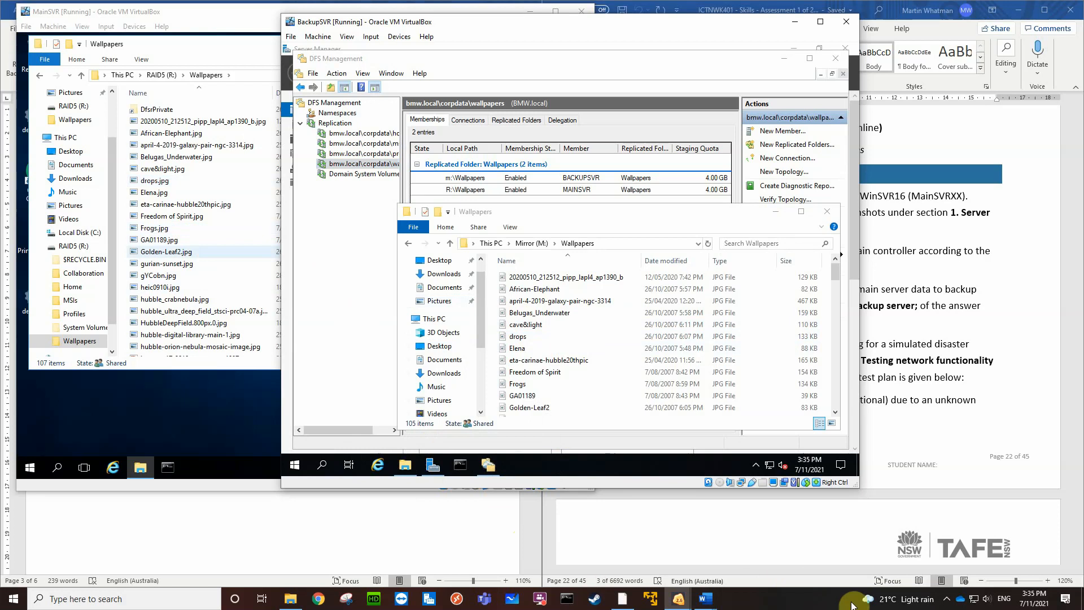
{"action": "left_click", "coordinate": [948, 600]}
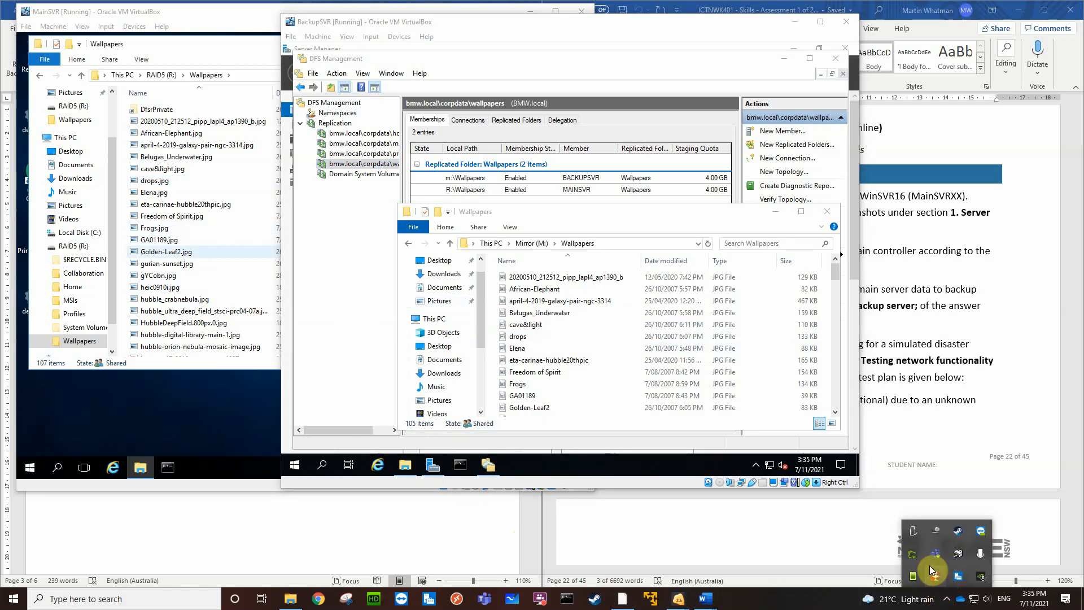
{"action": "right_click", "coordinate": [912, 555]}
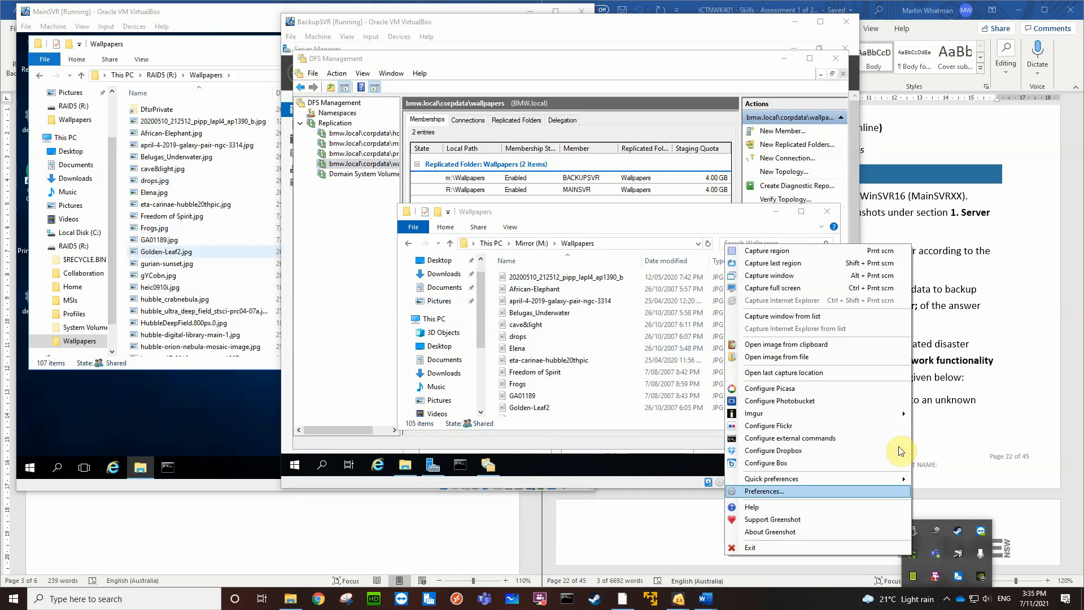
{"action": "left_click", "coordinate": [762, 255]}
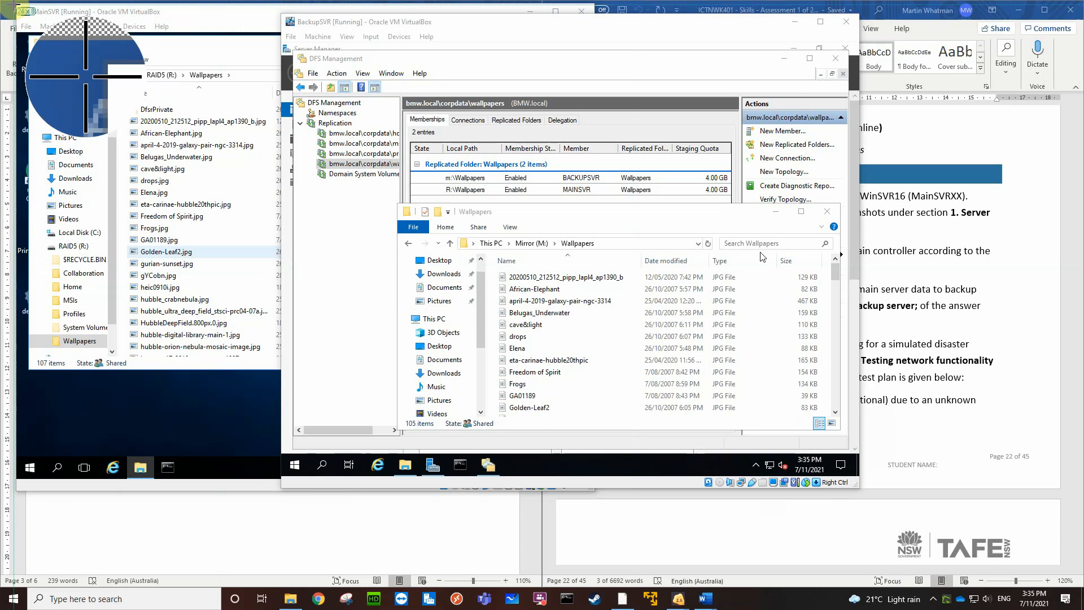
{"action": "mouse_move", "coordinate": [16, 4]}
{"action": "left_mouse_down"}
{"action": "mouse_move", "coordinate": [230, 163]}
{"action": "mouse_move", "coordinate": [690, 395]}
{"action": "mouse_move", "coordinate": [760, 460]}
{"action": "mouse_move", "coordinate": [860, 490]}
{"action": "left_mouse_up"}
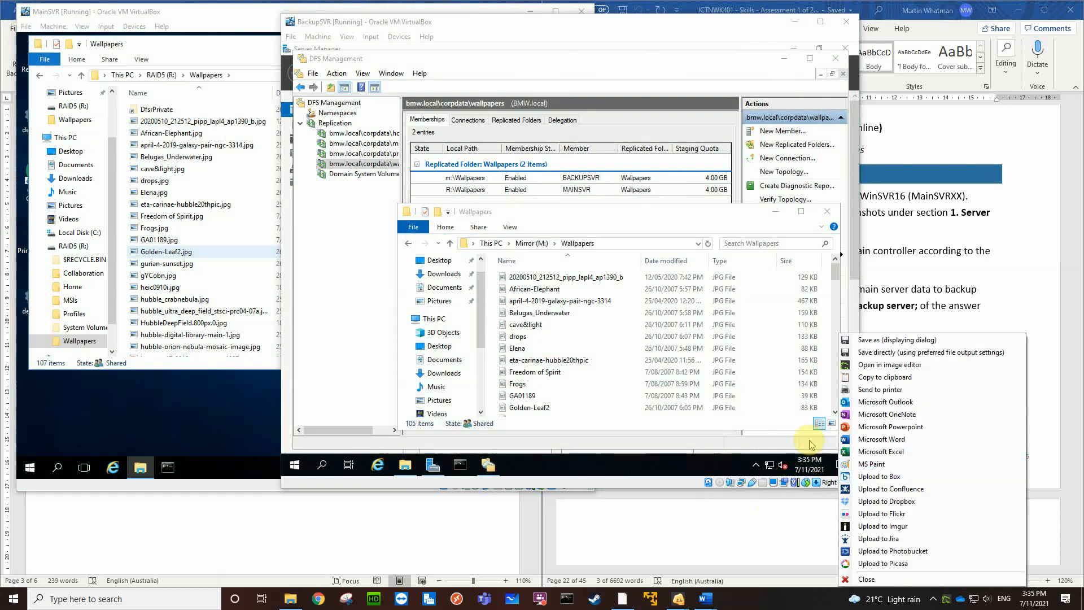
{"action": "left_click", "coordinate": [885, 377]}
Replace the shared drive synchronisation bullet under Restore main server data to backup server in the report with the captured screenshot
{"action": "left_click", "coordinate": [437, 554]}
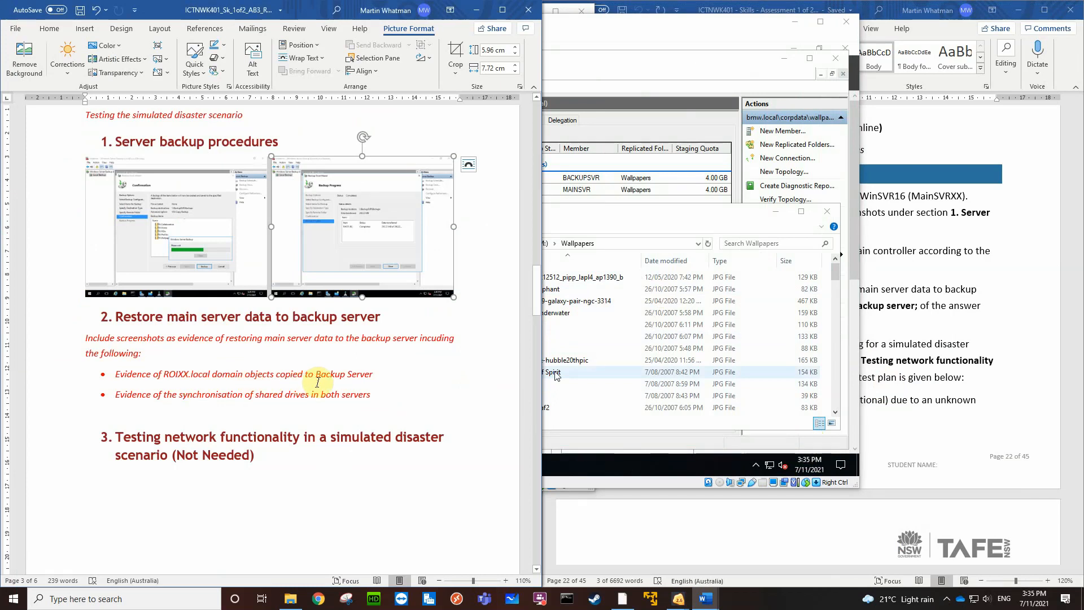
{"action": "left_click", "coordinate": [381, 399]}
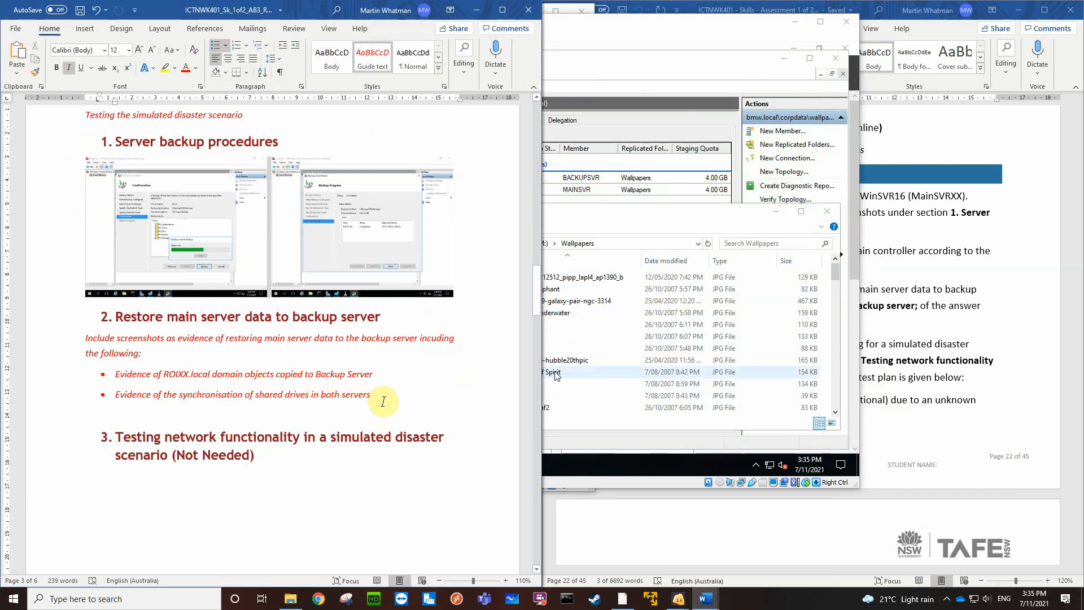
{"action": "left_click_drag", "start_coordinate": [382, 401], "coordinate": [119, 406]}
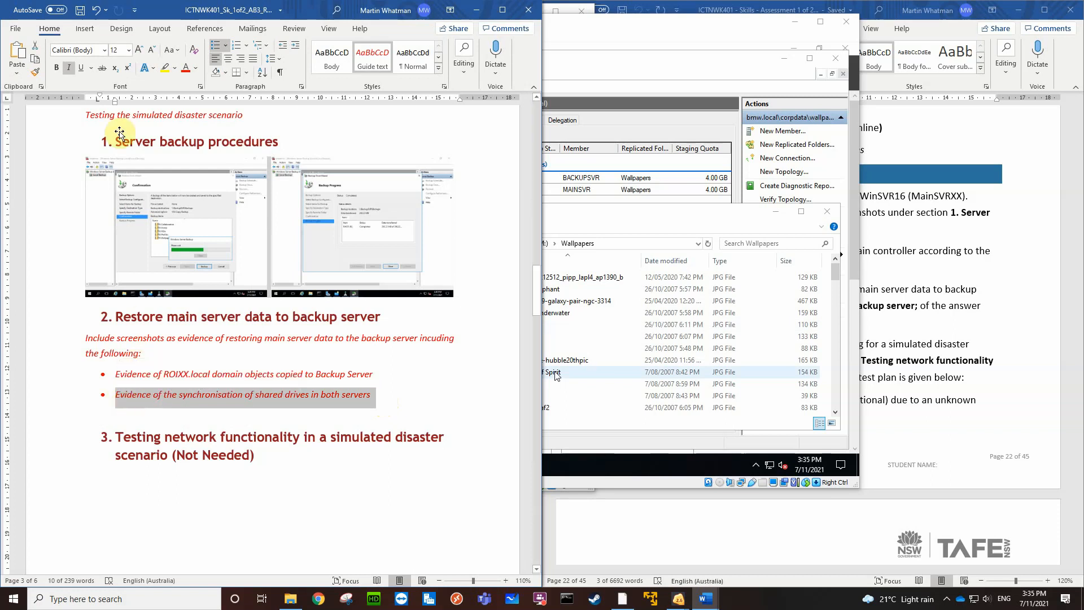
{"action": "left_click", "coordinate": [84, 29]}
{"action": "left_click", "coordinate": [81, 57]}
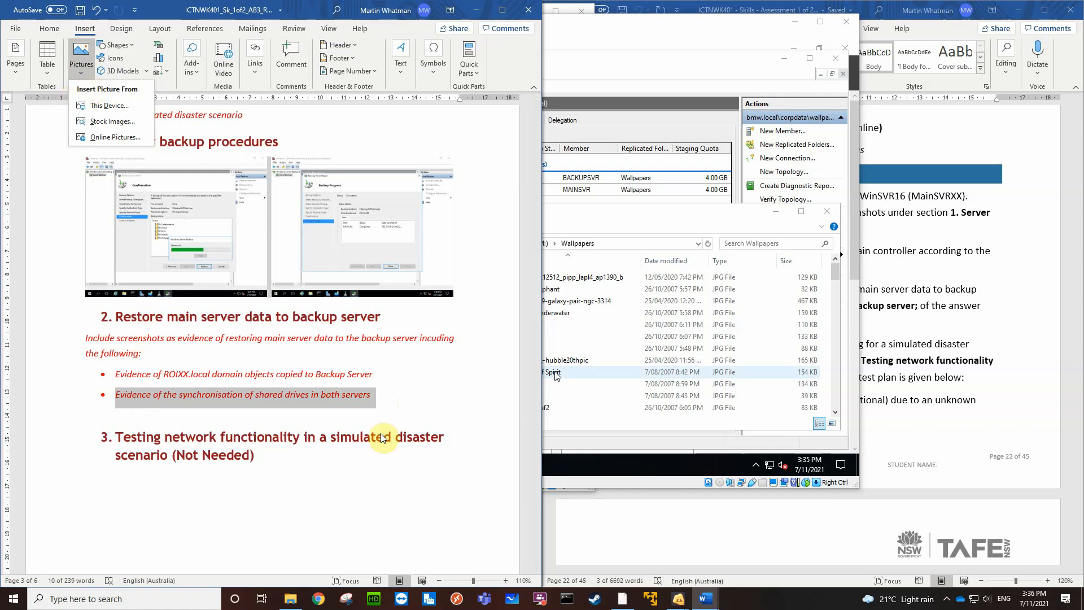
{"action": "left_click", "coordinate": [386, 400]}
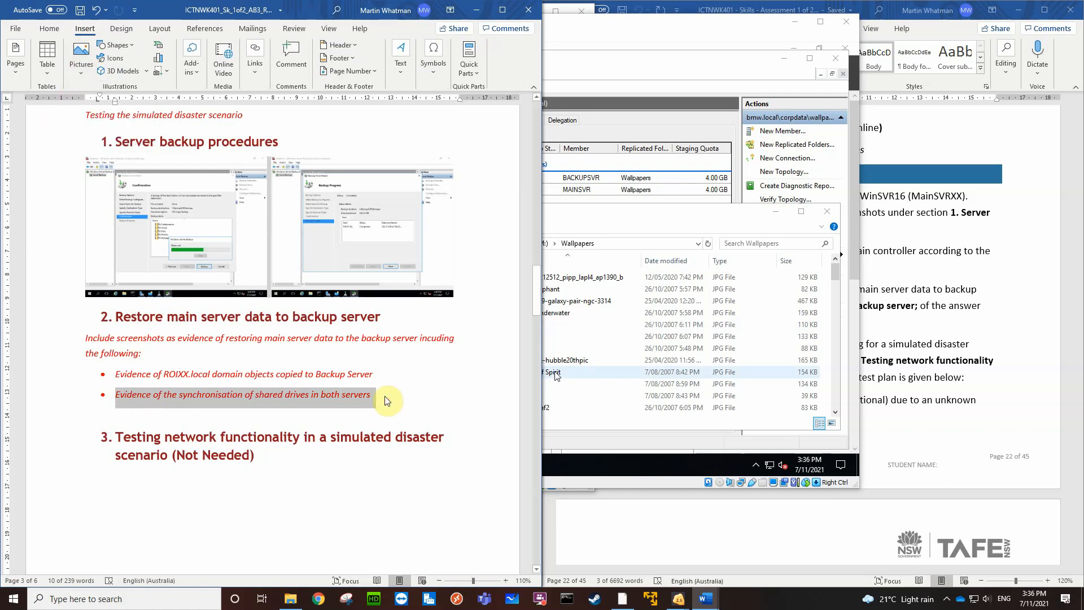
{"action": "key", "text": "ctrl+v"}
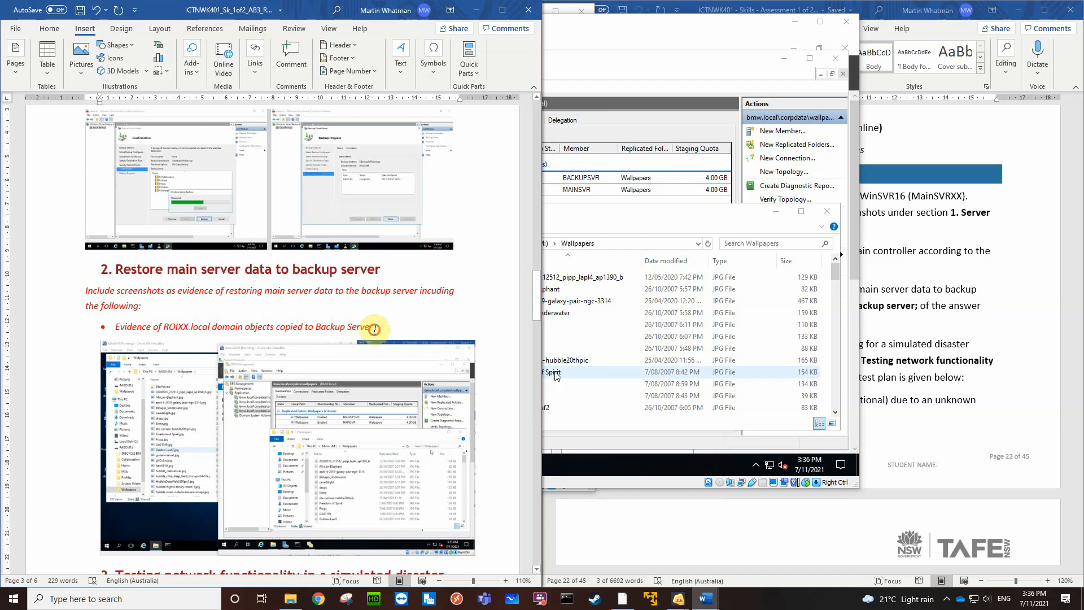
{"action": "left_click_drag", "start_coordinate": [374, 329], "coordinate": [122, 336]}
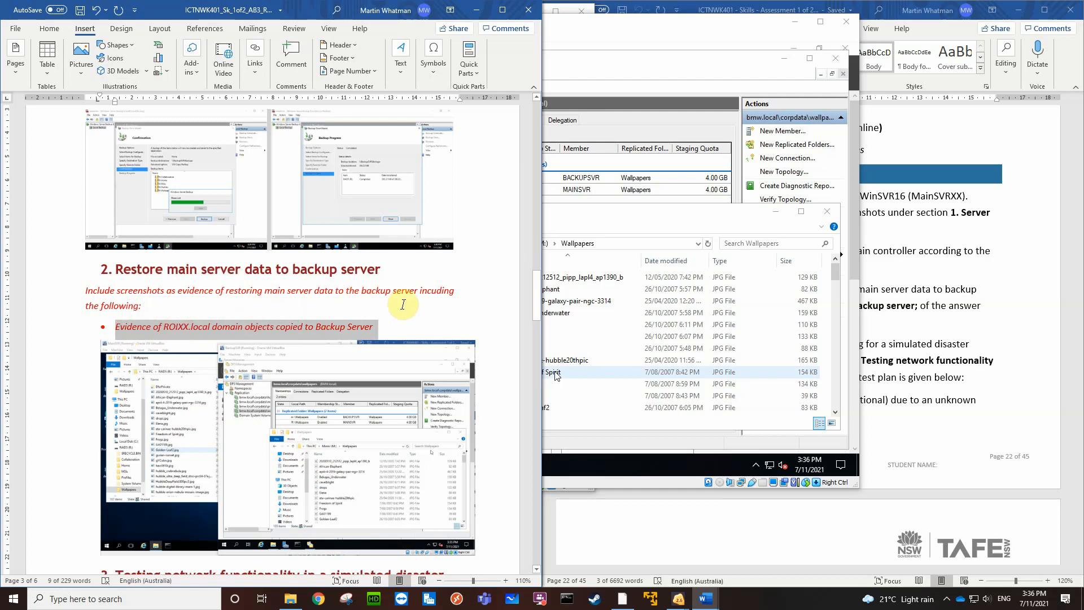
{"action": "left_click", "coordinate": [402, 304]}
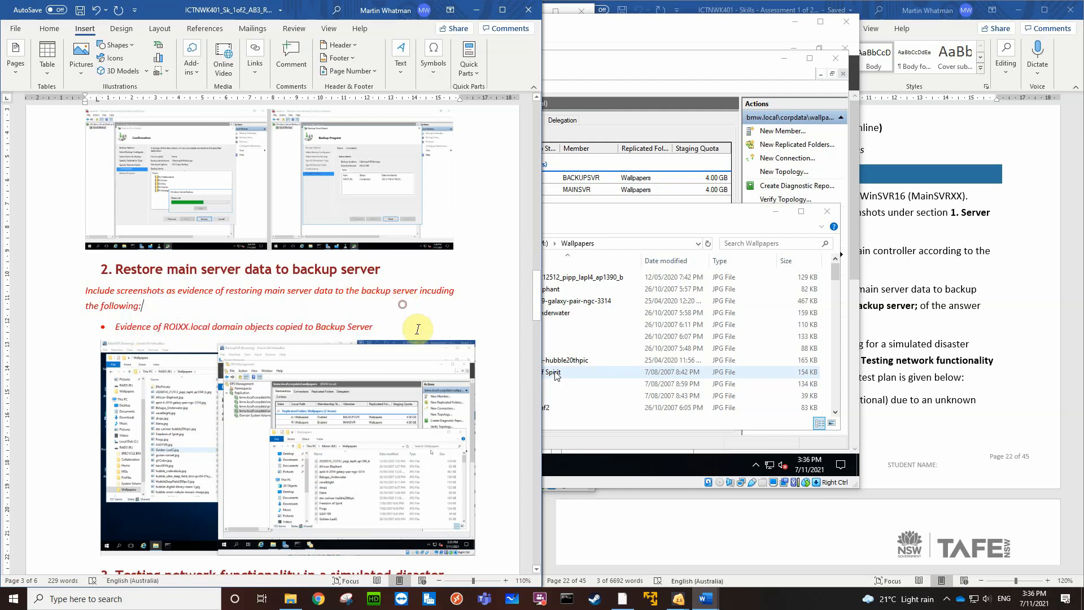
{"action": "left_click", "coordinate": [725, 63]}
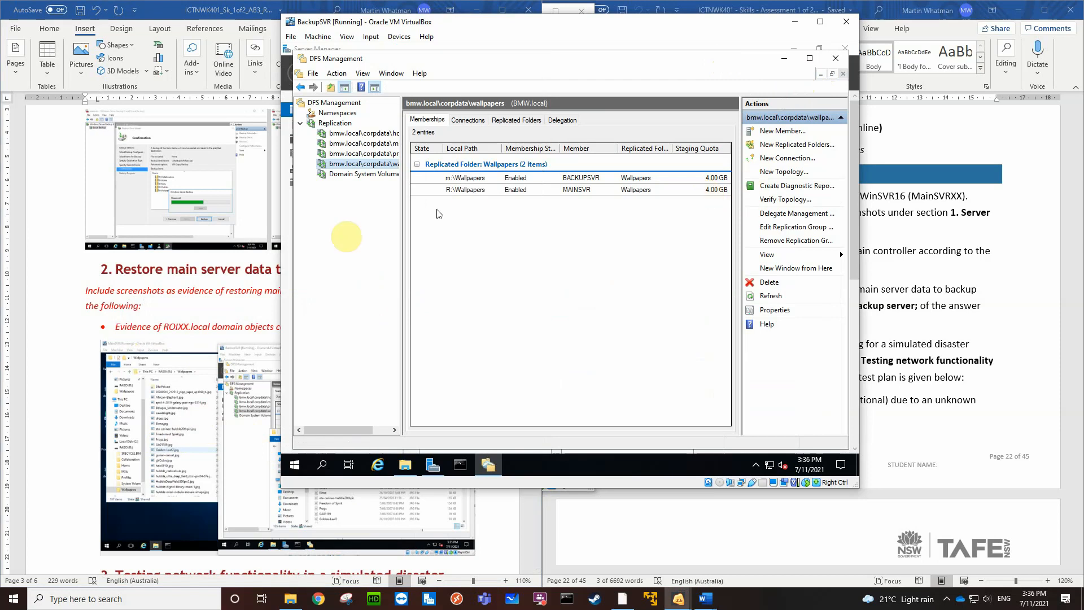
{"action": "left_click", "coordinate": [141, 328]}
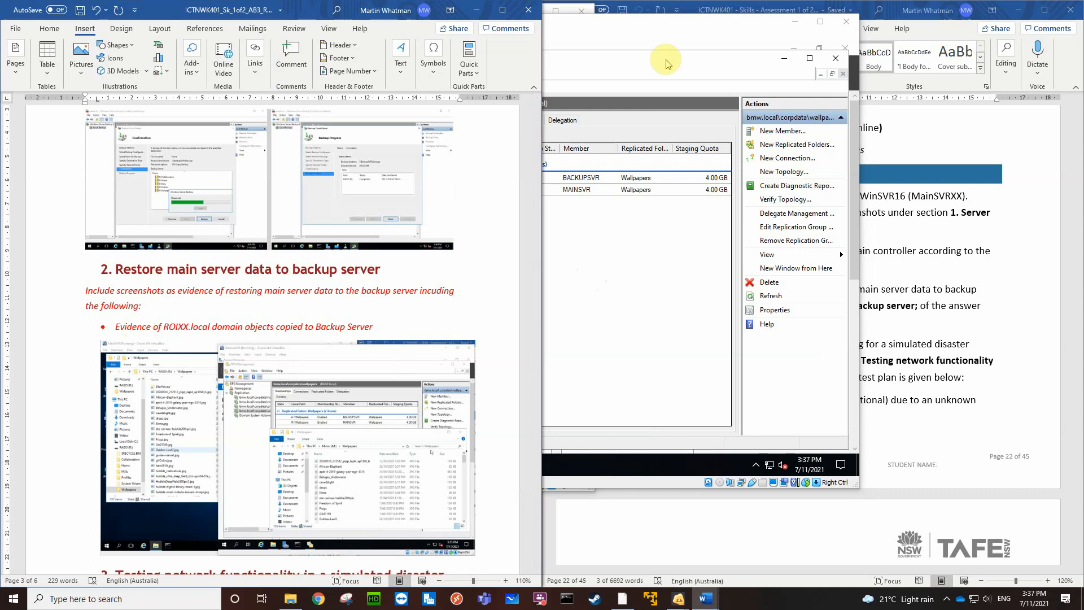
{"action": "left_click", "coordinate": [664, 23]}
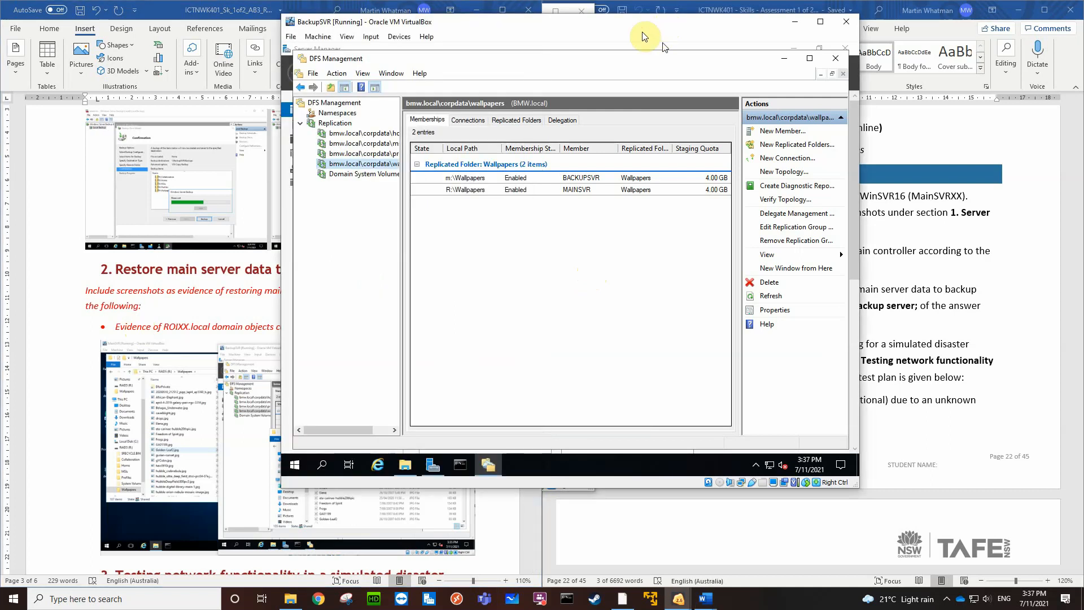
Switch to the MainSVR virtual machine and permanently delete everything in R:\Wallpapers except the DfsrPrivate folder, skipping the Thumbs.db system file
{"action": "left_click", "coordinate": [684, 602]}
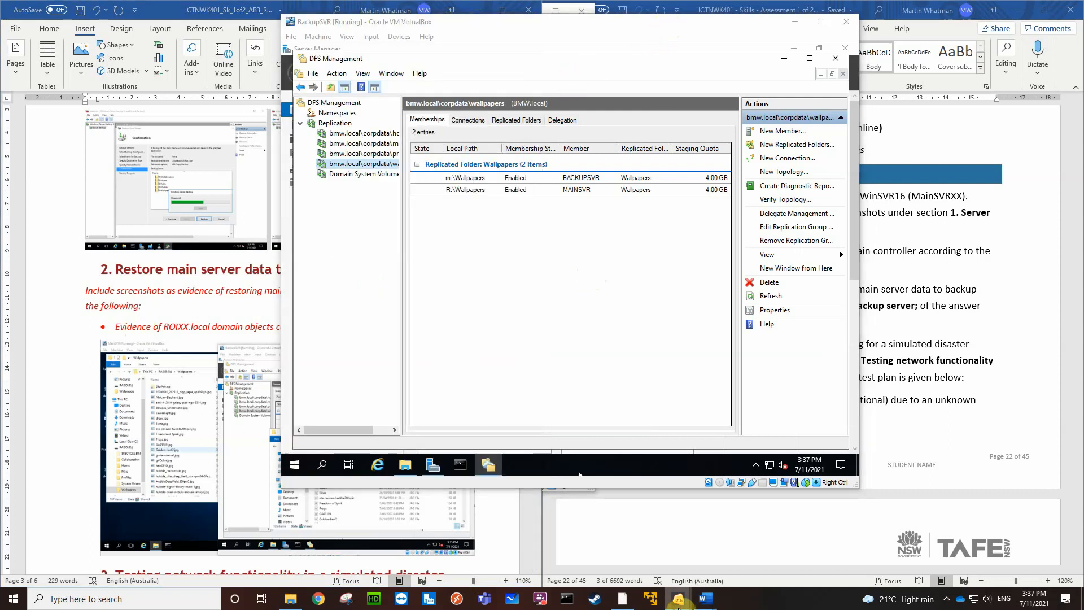
{"action": "left_click", "coordinate": [597, 563]}
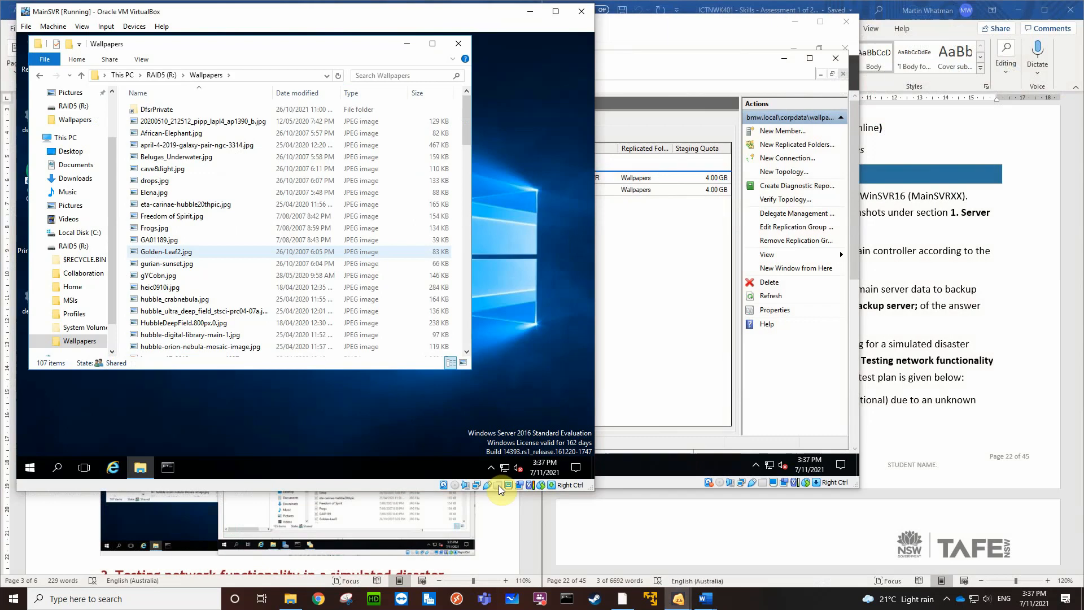
{"action": "left_click", "coordinate": [173, 121]}
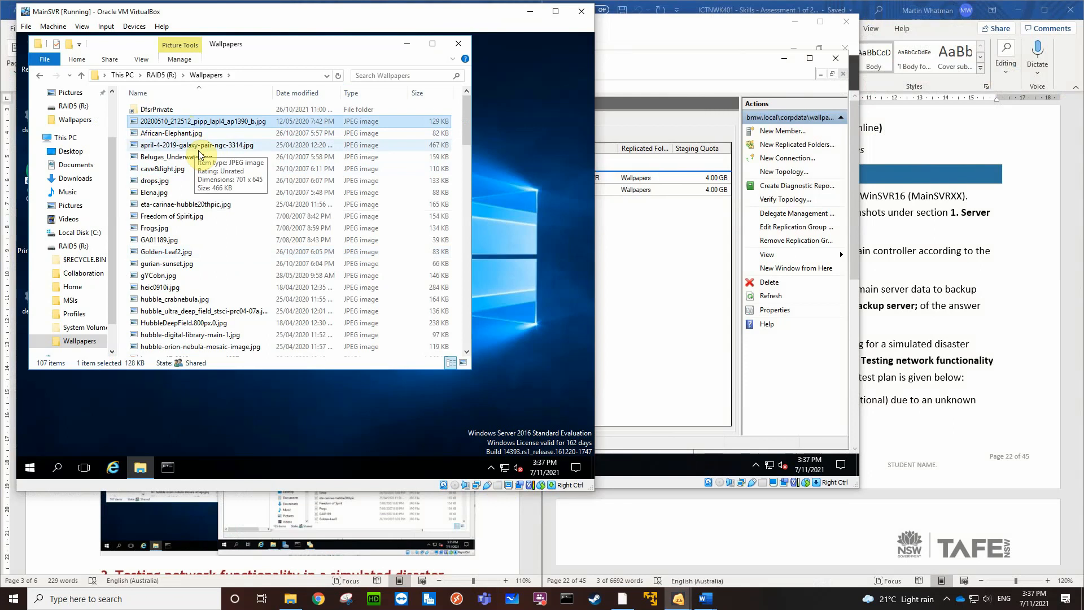
{"action": "key", "text": "ctrl+a"}
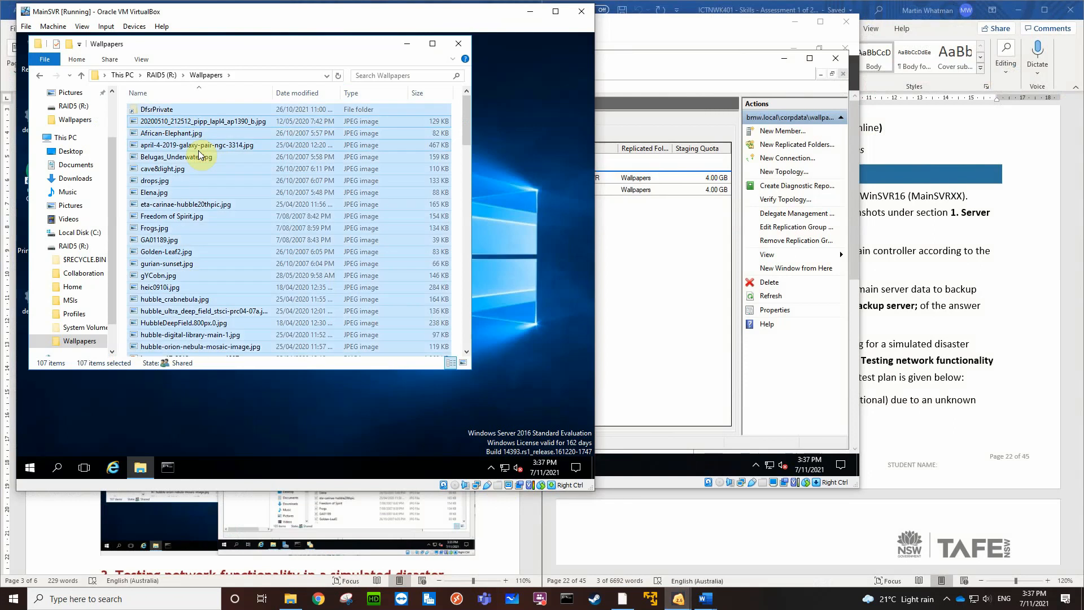
{"action": "left_click", "coordinate": [172, 109], "text": "ctrl"}
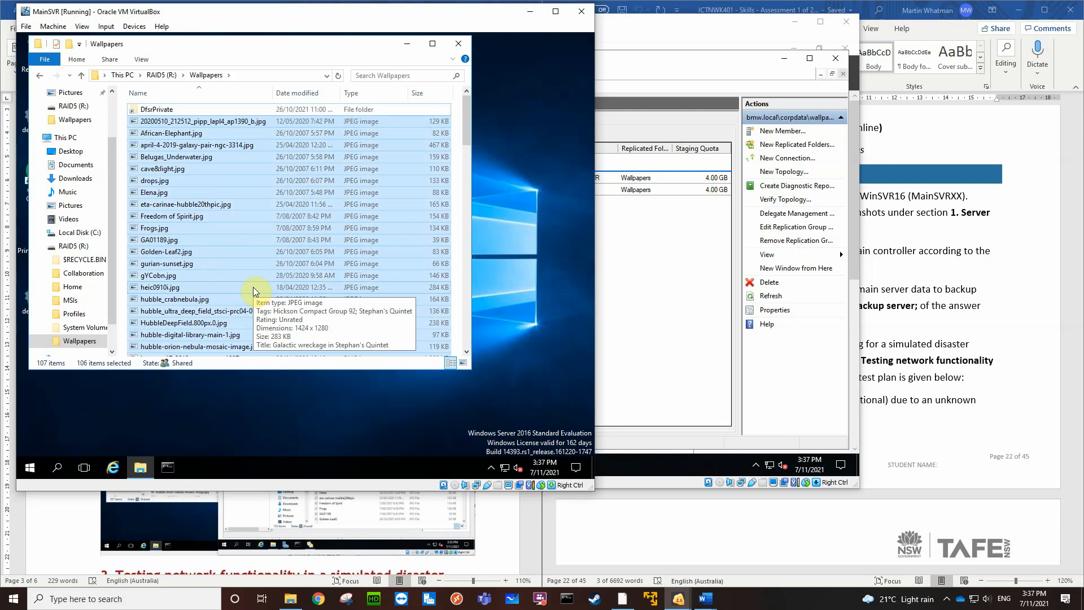
{"action": "key", "text": "shift+Delete"}
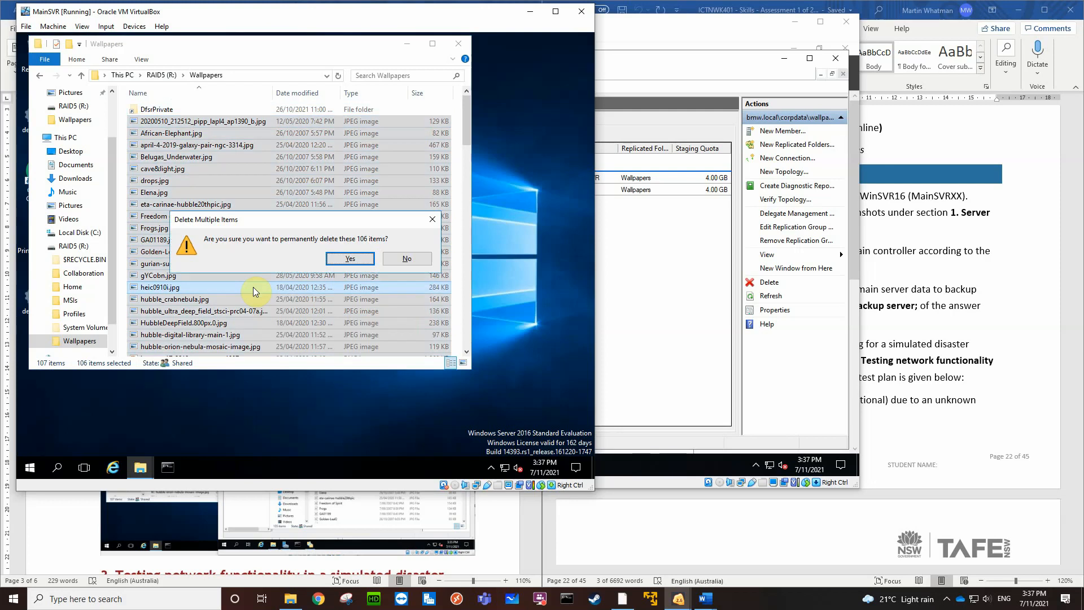
{"action": "key", "text": "Return"}
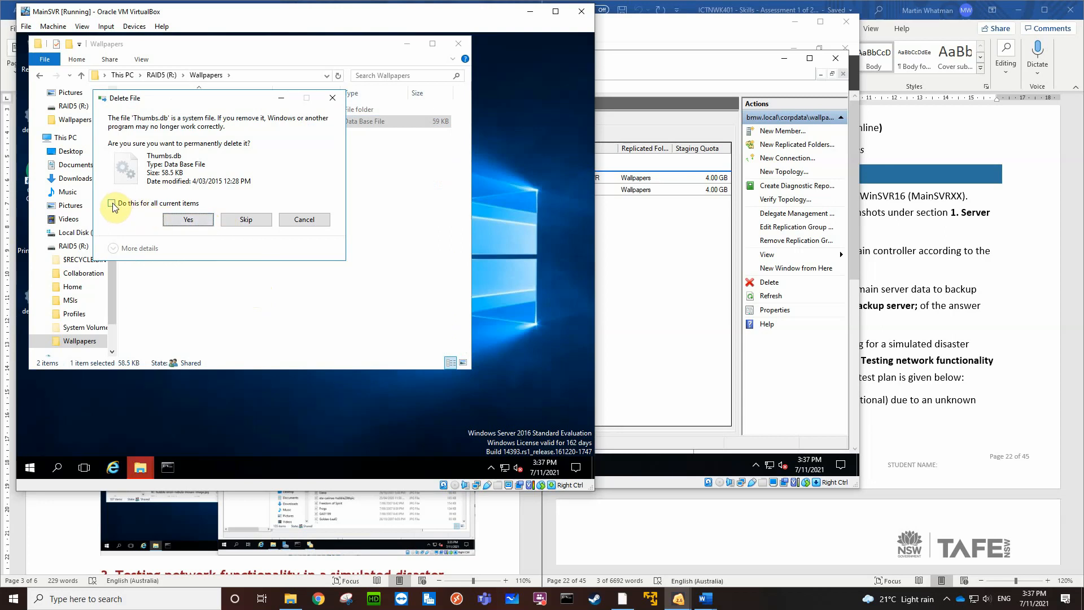
{"action": "left_click", "coordinate": [246, 220]}
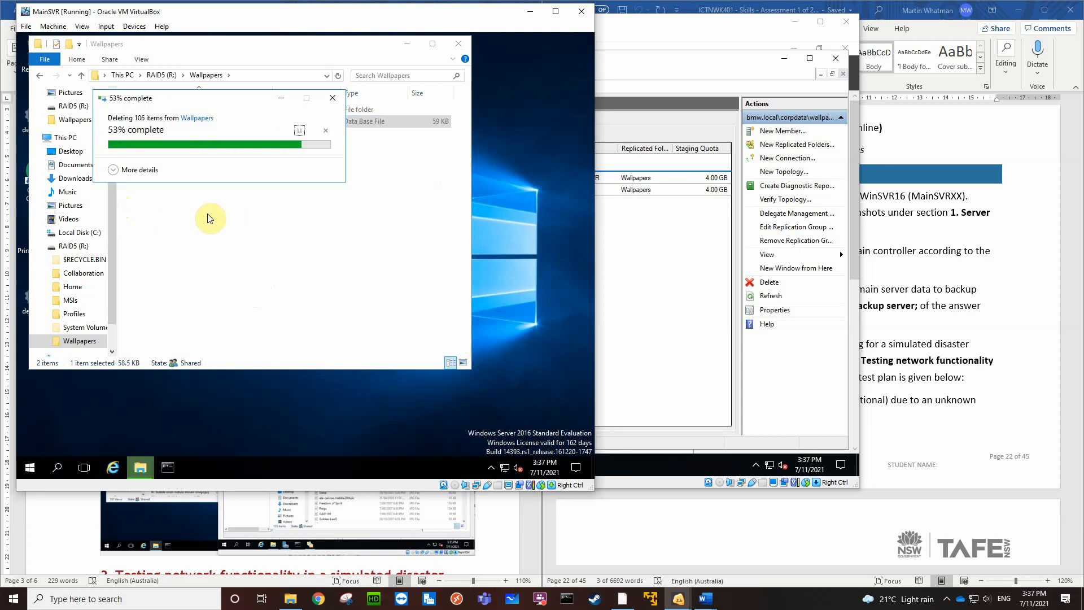
{"action": "left_click", "coordinate": [282, 222]}
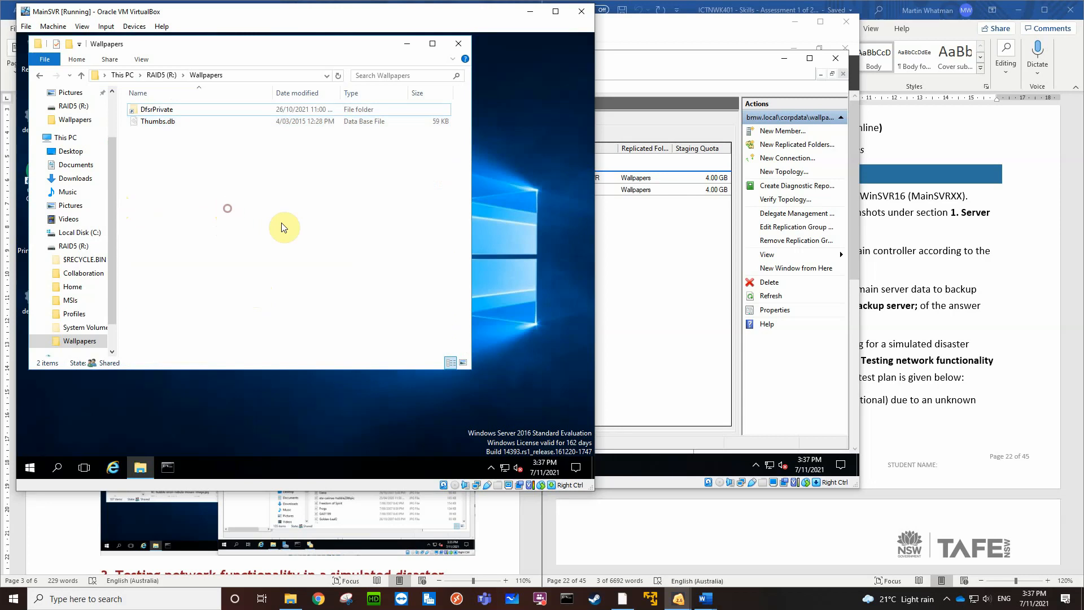
Permanently delete the remaining Thumbs.db file from MainSVR's Wallpapers folder
{"action": "left_click", "coordinate": [170, 122]}
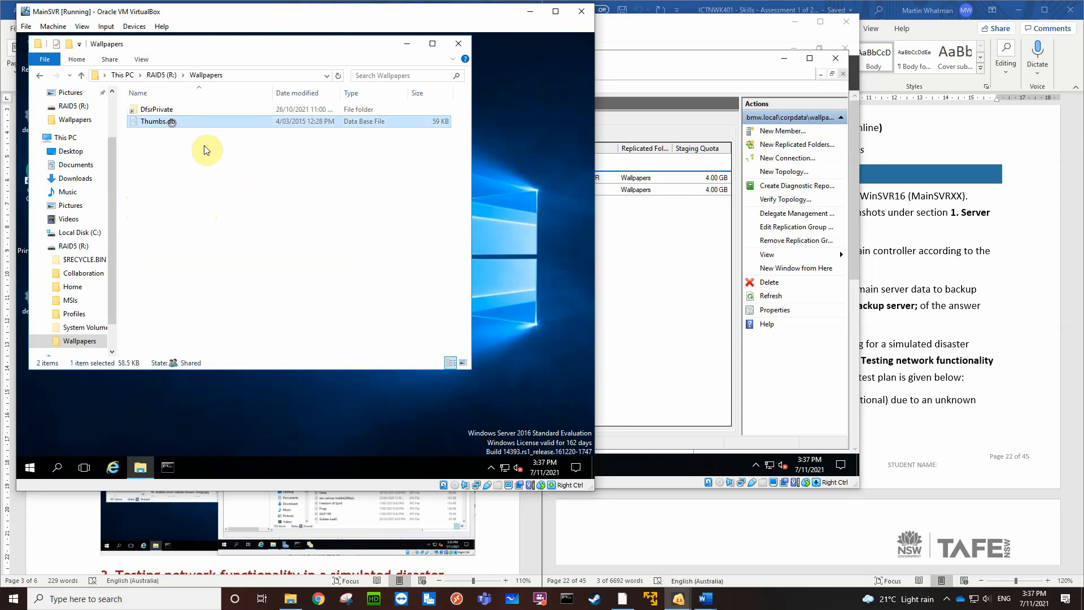
{"action": "key", "text": "Delete"}
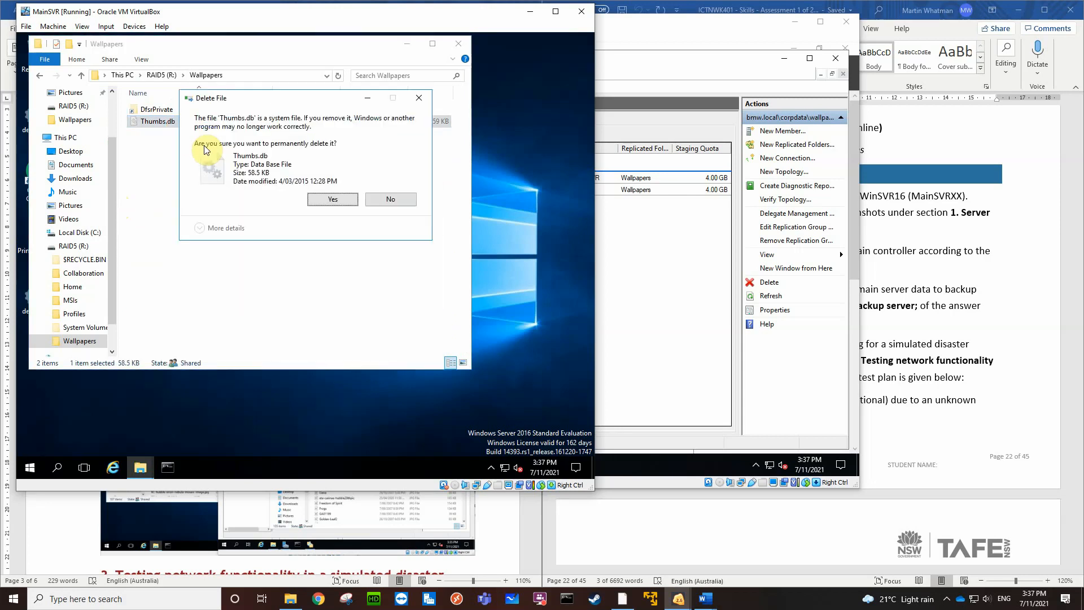
{"action": "left_click", "coordinate": [320, 199]}
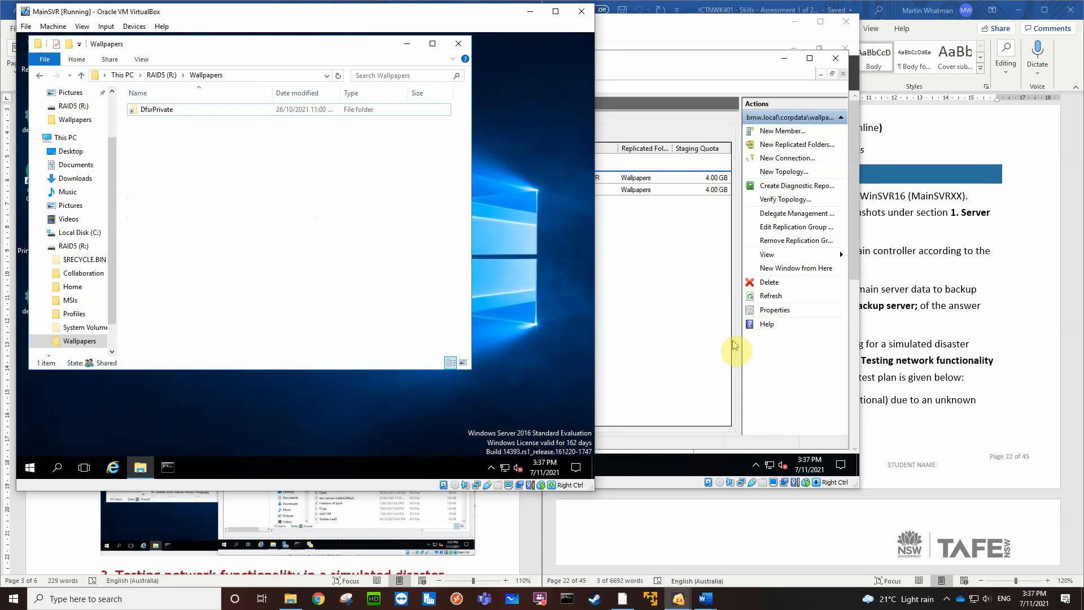
Switch to BackupSVR and bring its Mirror (M:) Wallpapers folder in front of DFS Management, leaving MainSVR's folder visible behind
{"action": "left_click", "coordinate": [661, 485]}
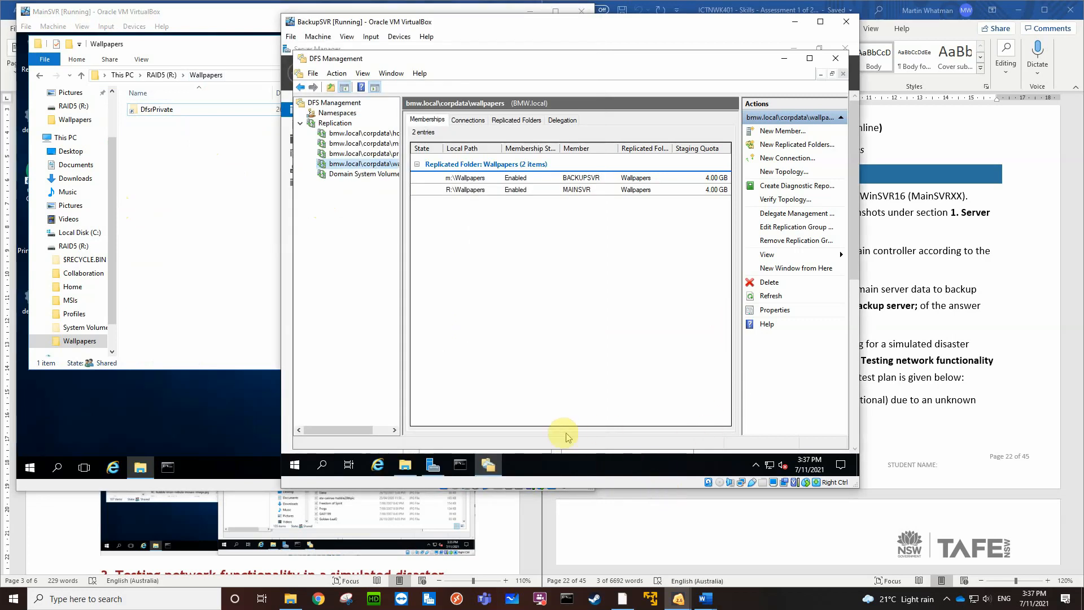
{"action": "left_click", "coordinate": [405, 465]}
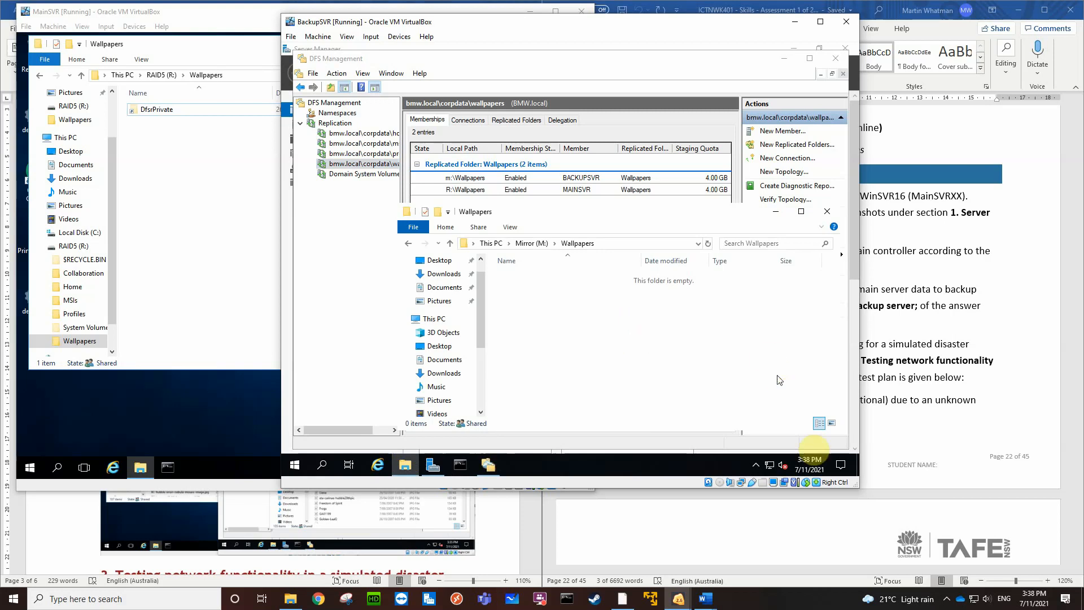
{"action": "left_click", "coordinate": [845, 544]}
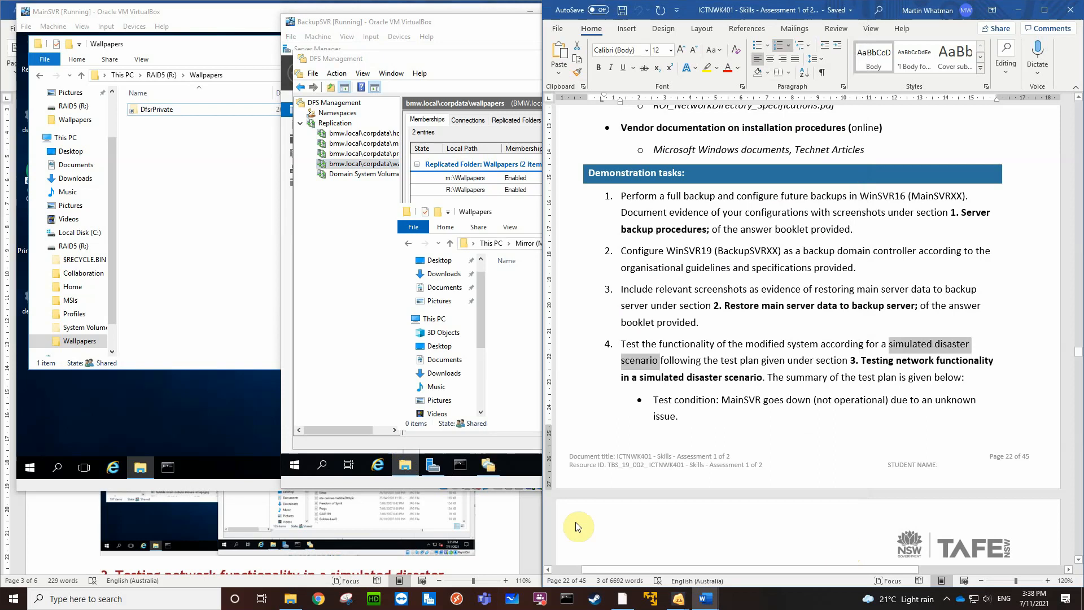
{"action": "left_click", "coordinate": [524, 483]}
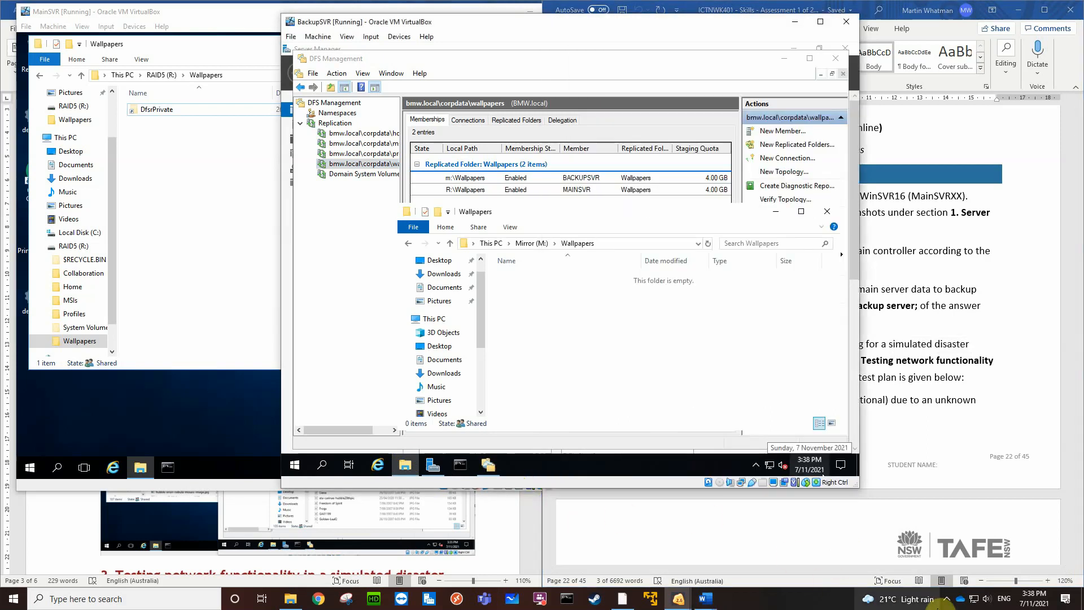
Capture a Greenshot region spanning both virtual machine windows with the emptied Wallpapers folders and copy it to the clipboard
{"action": "left_click", "coordinate": [947, 598]}
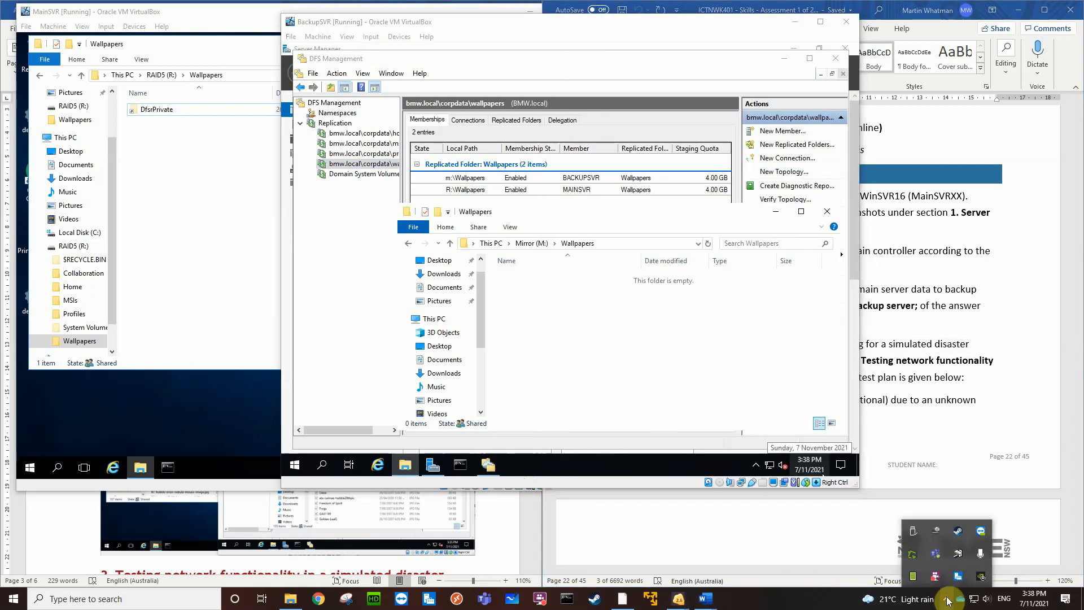
{"action": "right_click", "coordinate": [910, 556]}
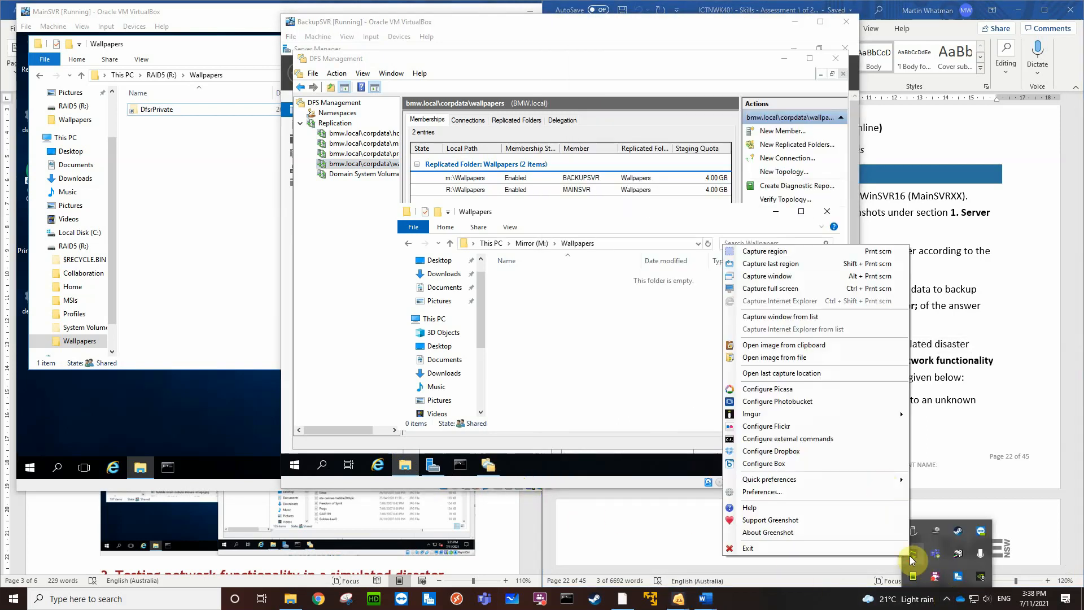
{"action": "left_click", "coordinate": [778, 253]}
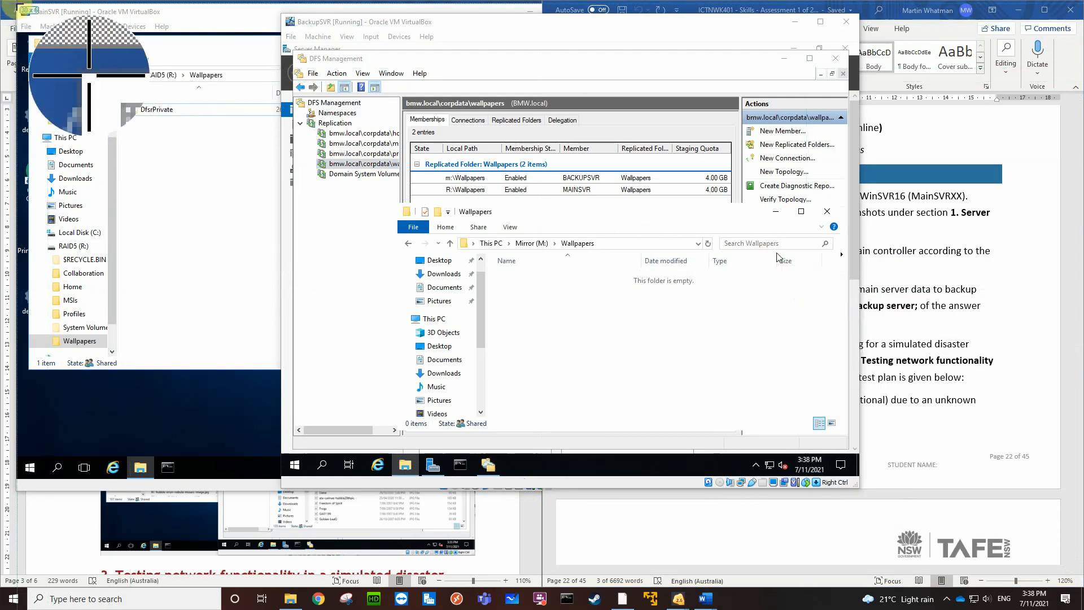
{"action": "left_click_drag", "start_coordinate": [17, 4], "coordinate": [858, 487]}
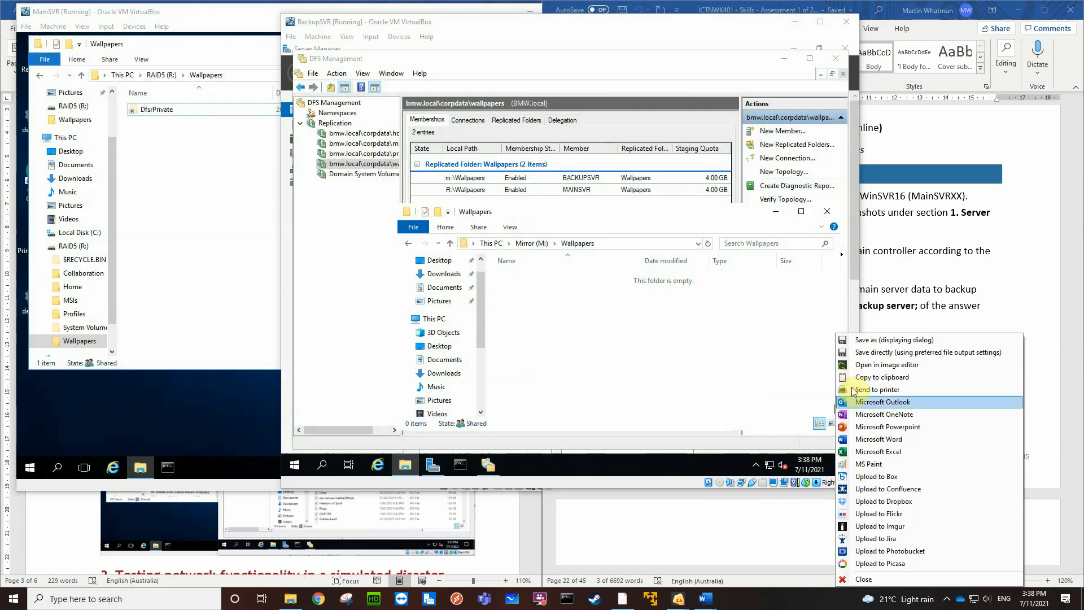
{"action": "left_click", "coordinate": [873, 376]}
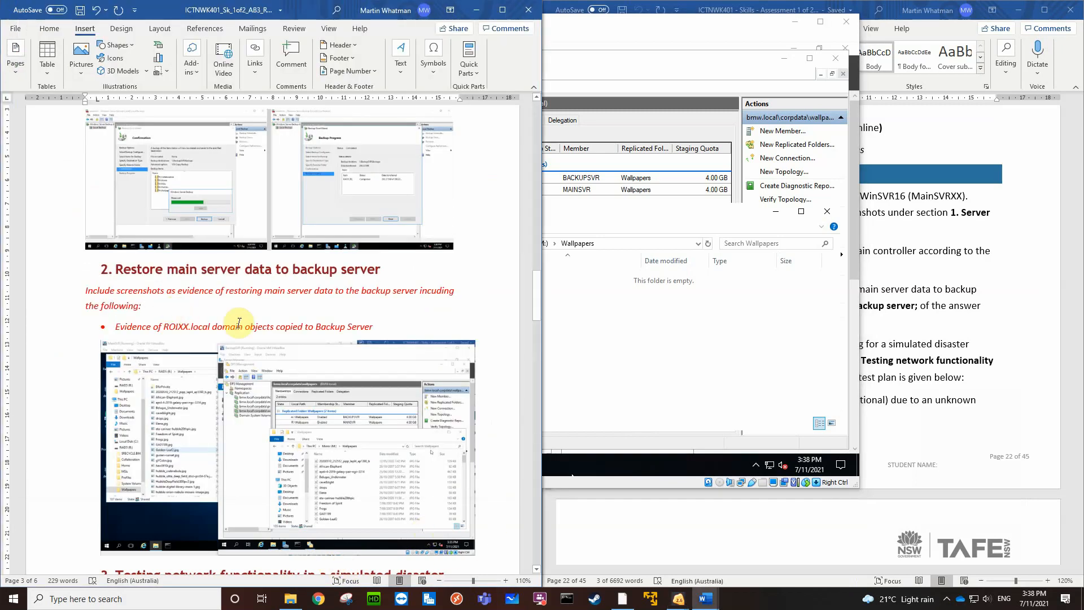
Replace the bullet about ROIXX.local domain objects copied to Backup Server with the captured screenshot and shrink it to about half the text width
{"action": "left_click_drag", "start_coordinate": [381, 327], "coordinate": [96, 327]}
{"action": "key", "text": "ctrl+v"}
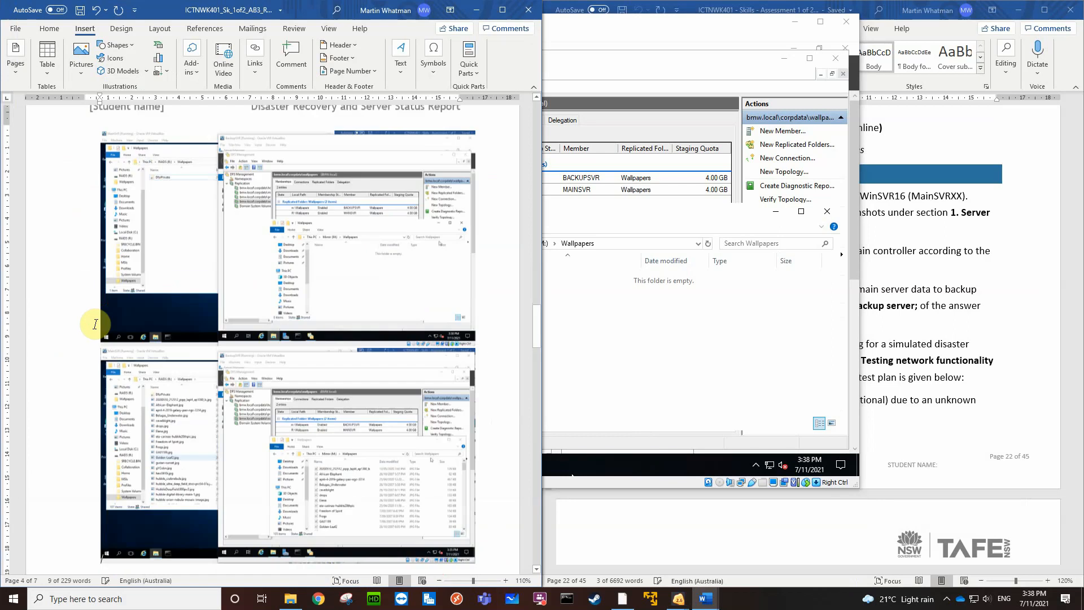
{"action": "left_click", "coordinate": [314, 265]}
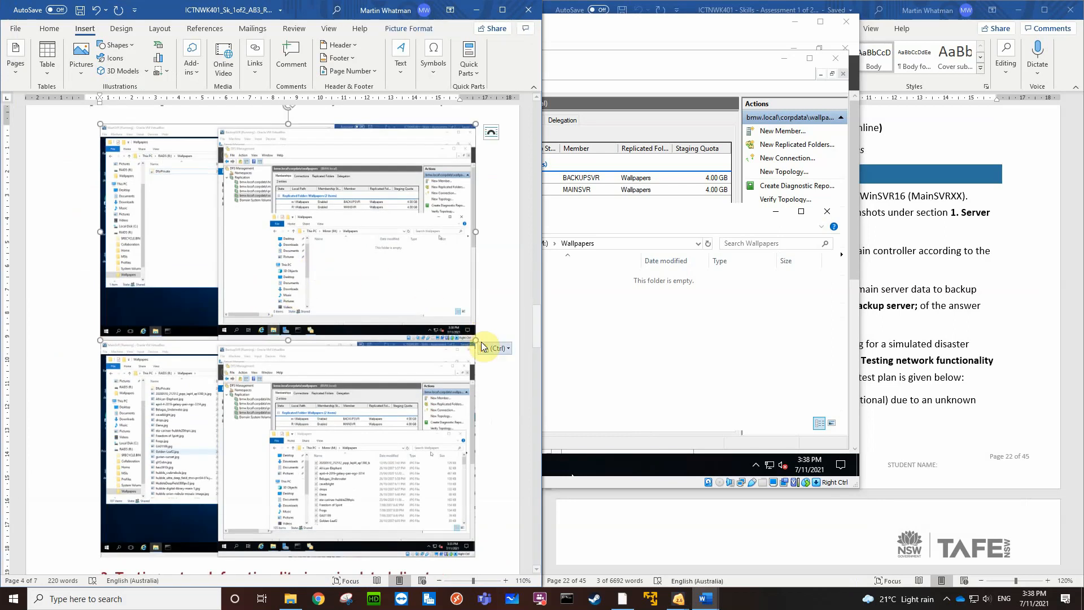
{"action": "left_click_drag", "start_coordinate": [473, 338], "coordinate": [260, 224]}
{"action": "left_click", "coordinate": [306, 206]}
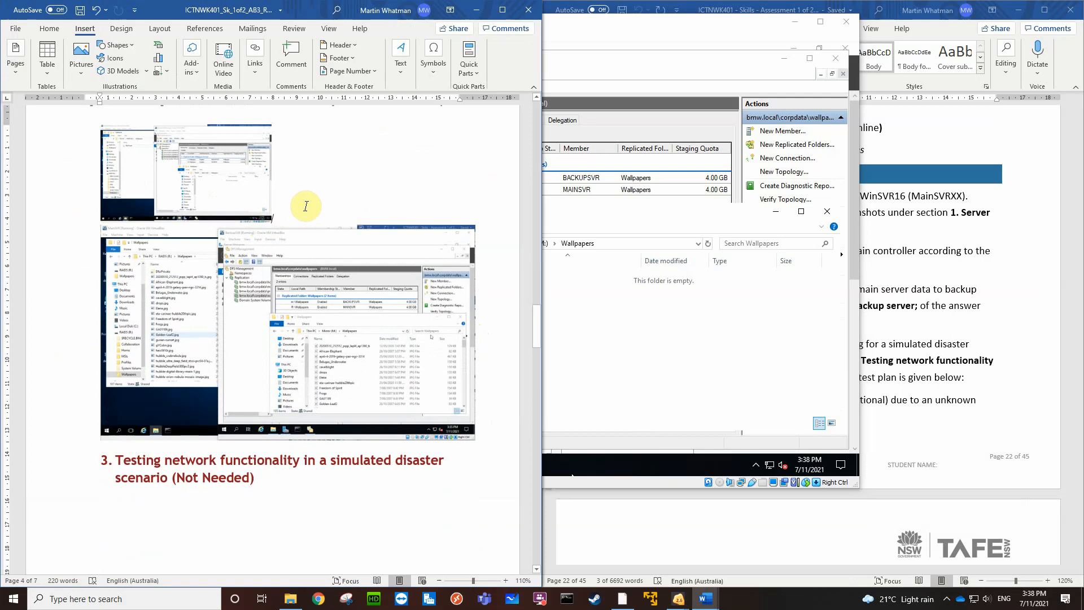
{"action": "left_click", "coordinate": [229, 196]}
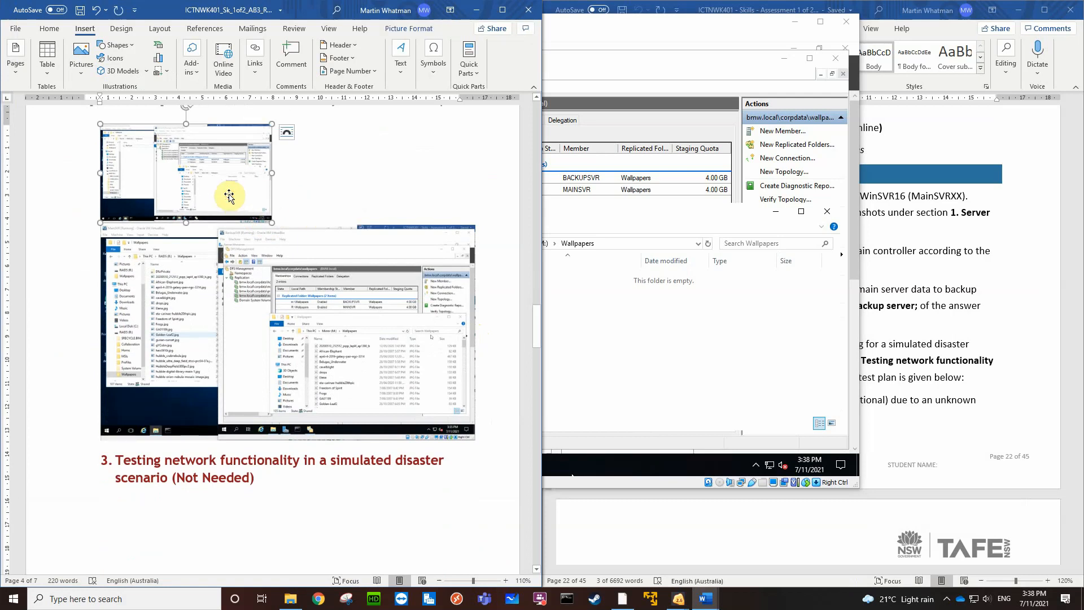
{"action": "left_click_drag", "start_coordinate": [272, 220], "coordinate": [282, 231]}
{"action": "left_click", "coordinate": [314, 228]}
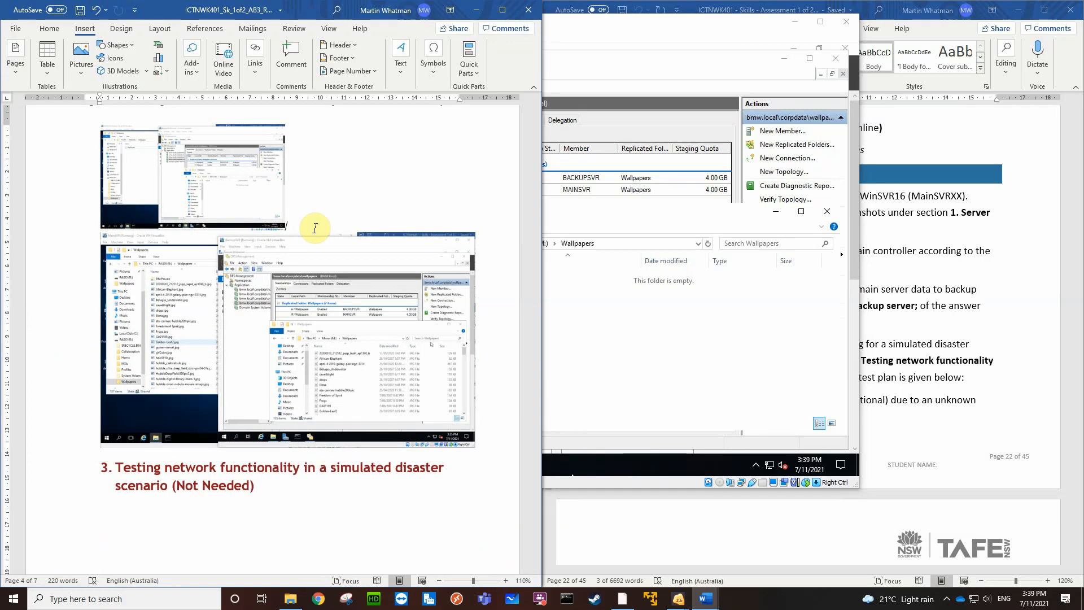
Delete the spacing beside the reduced screenshot to bring it up under Restore main server data to backup server on page 3
{"action": "left_click", "coordinate": [315, 229]}
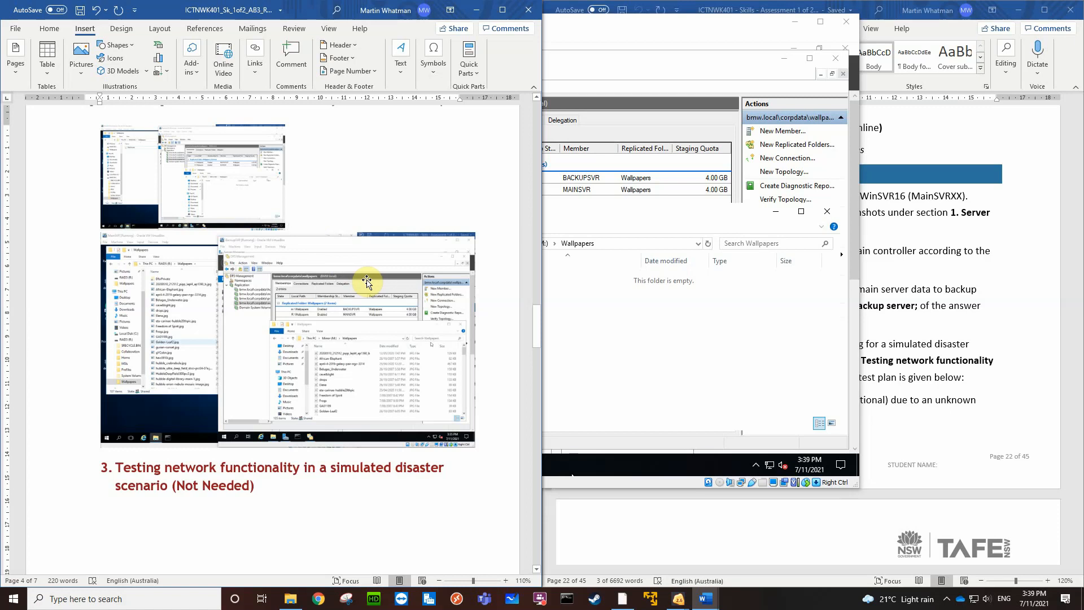
{"action": "left_click", "coordinate": [377, 338]}
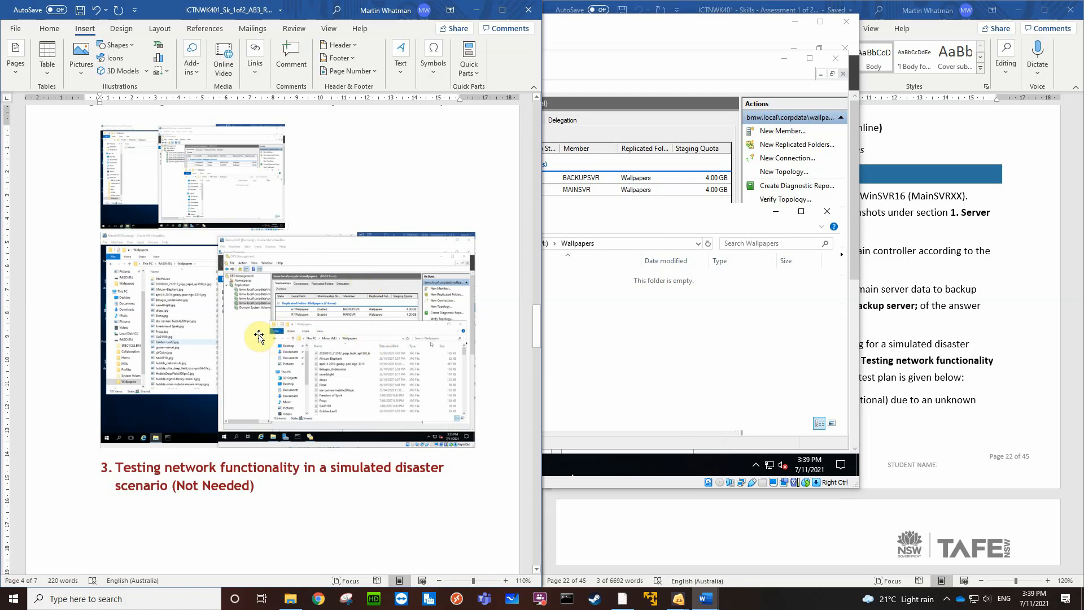
{"action": "left_click", "coordinate": [227, 332]}
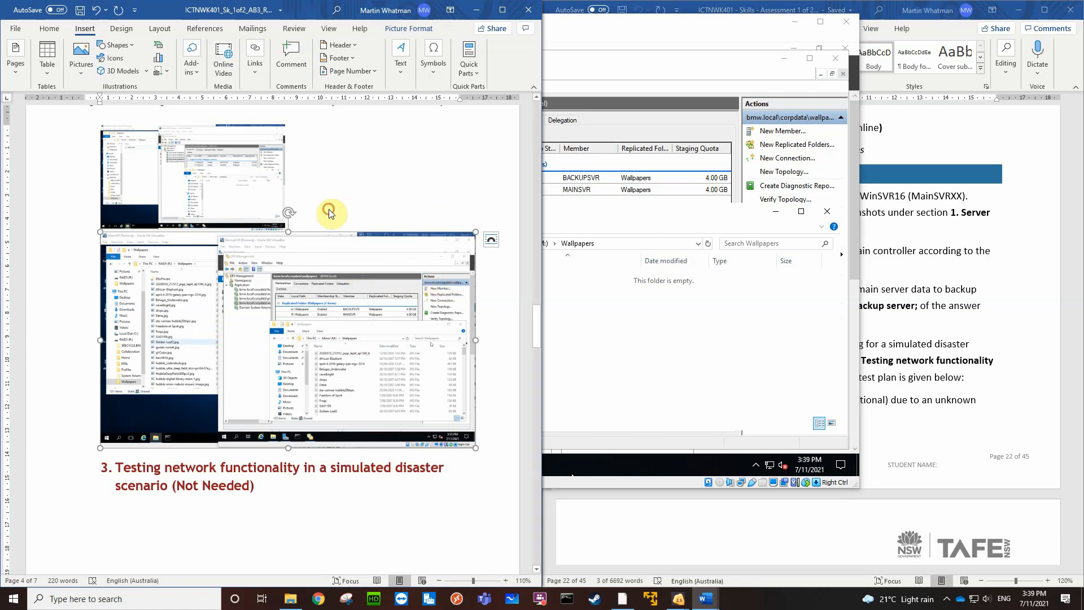
{"action": "left_click", "coordinate": [325, 224]}
{"action": "key", "text": "BackSpace"}
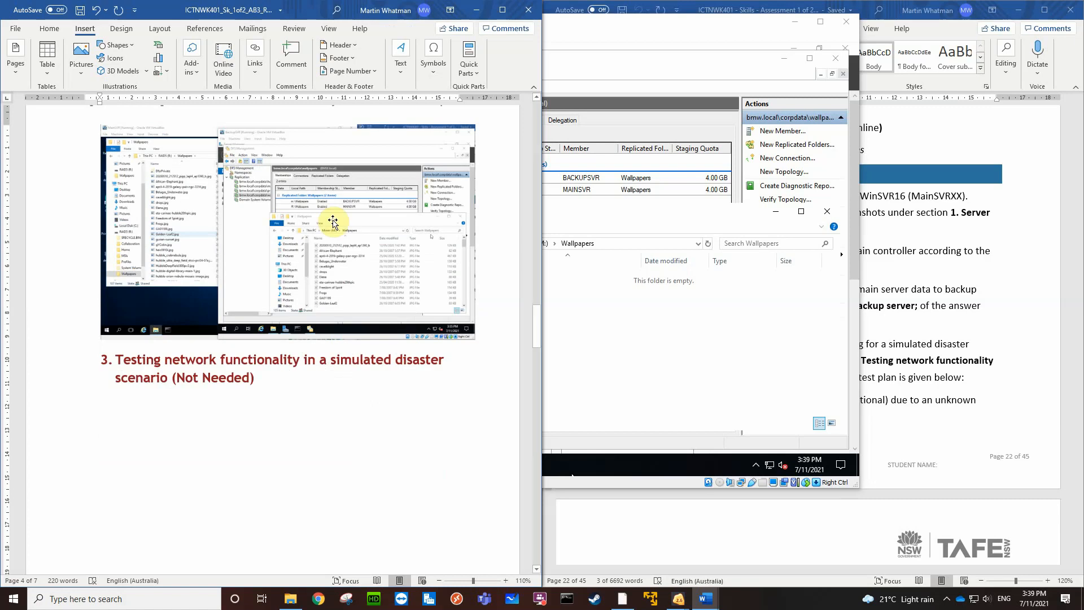
Review how the two synchronisation screenshots are placed across pages 3 and 4, with the cursor on the blank line below the smaller one
{"action": "scroll", "coordinate": [337, 220], "scroll_direction": "up", "scroll_amount": 6}
{"action": "scroll", "coordinate": [337, 220], "scroll_direction": "down", "scroll_amount": 3}
{"action": "scroll", "coordinate": [337, 221], "scroll_direction": "down", "scroll_amount": 3}
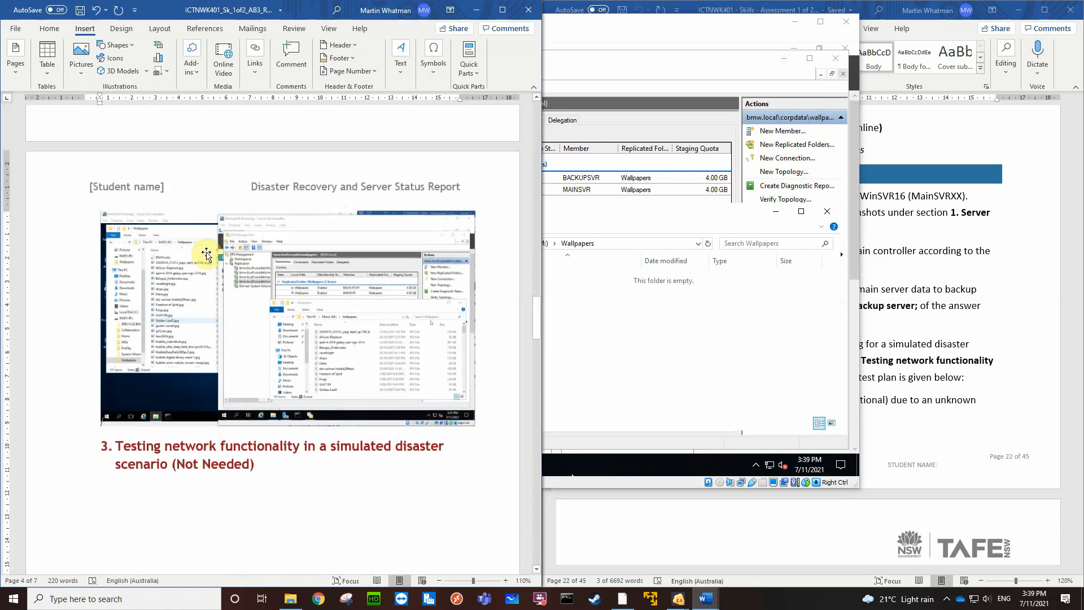
{"action": "scroll", "coordinate": [180, 244], "scroll_direction": "up", "scroll_amount": 4}
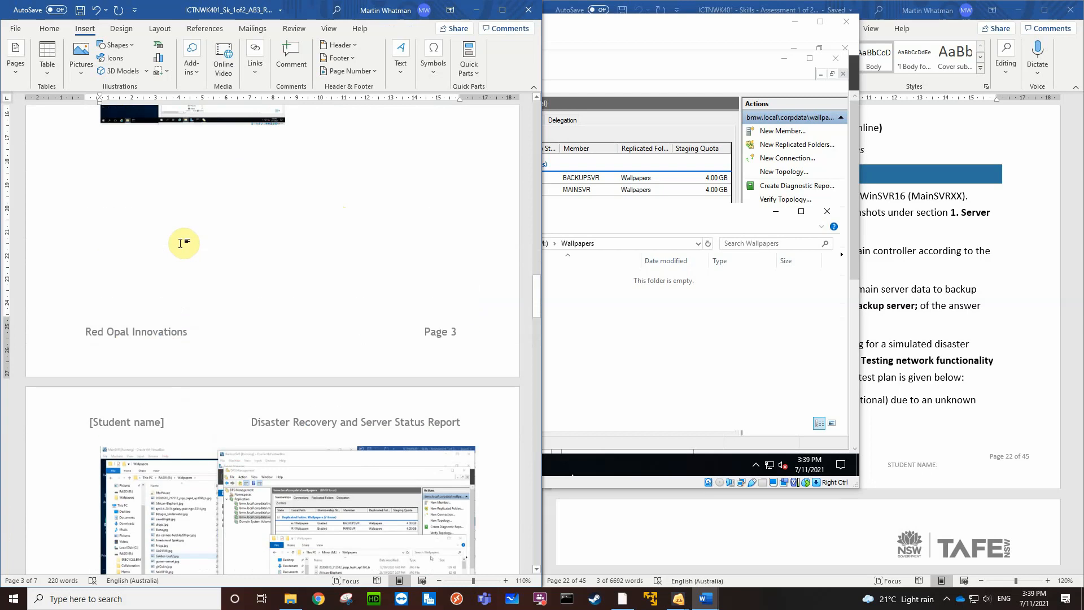
{"action": "left_click", "coordinate": [180, 243]}
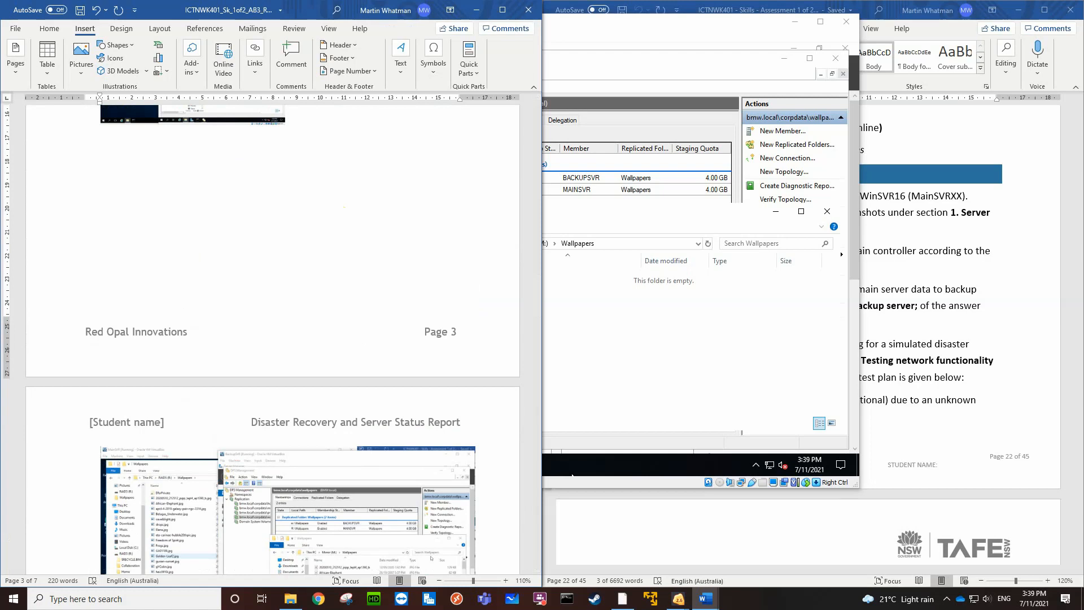
{"action": "scroll", "coordinate": [273, 339], "scroll_direction": "up", "scroll_amount": 3}
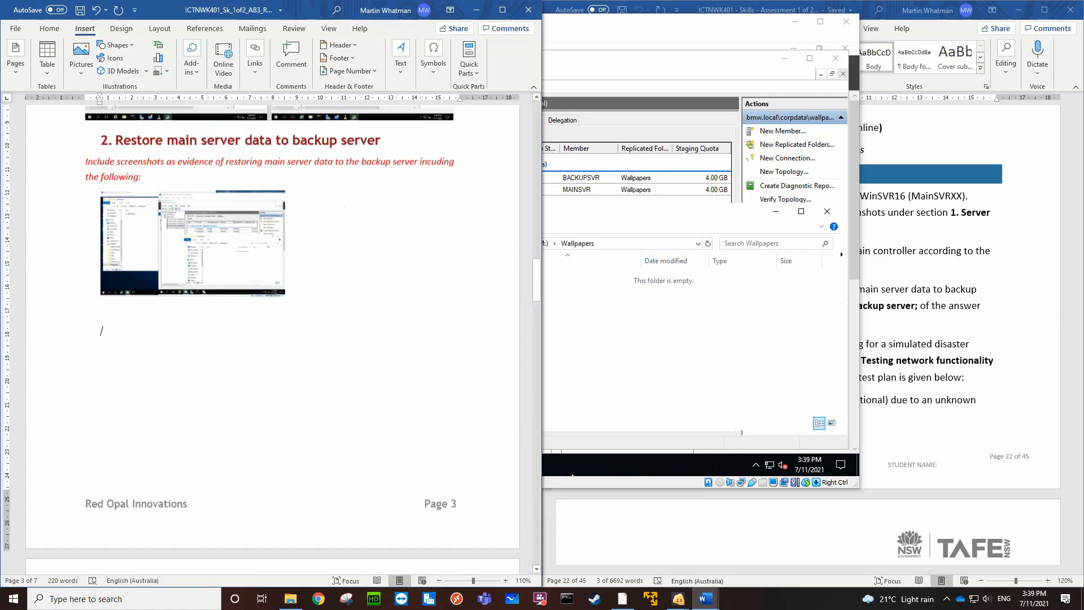
{"action": "scroll", "coordinate": [273, 339], "scroll_direction": "down", "scroll_amount": 3}
{"action": "scroll", "coordinate": [273, 339], "scroll_direction": "up", "scroll_amount": 1}
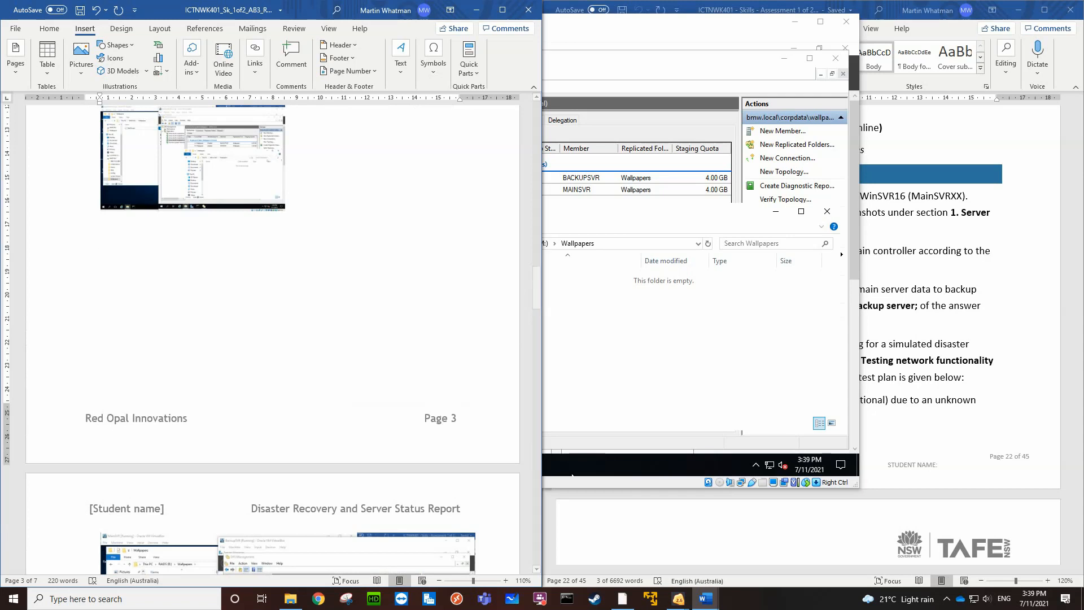
Add the caption "Shows the DFS replication working" on the blank line below the small screenshot on page 3
{"action": "type", "text": "Shows thw"}
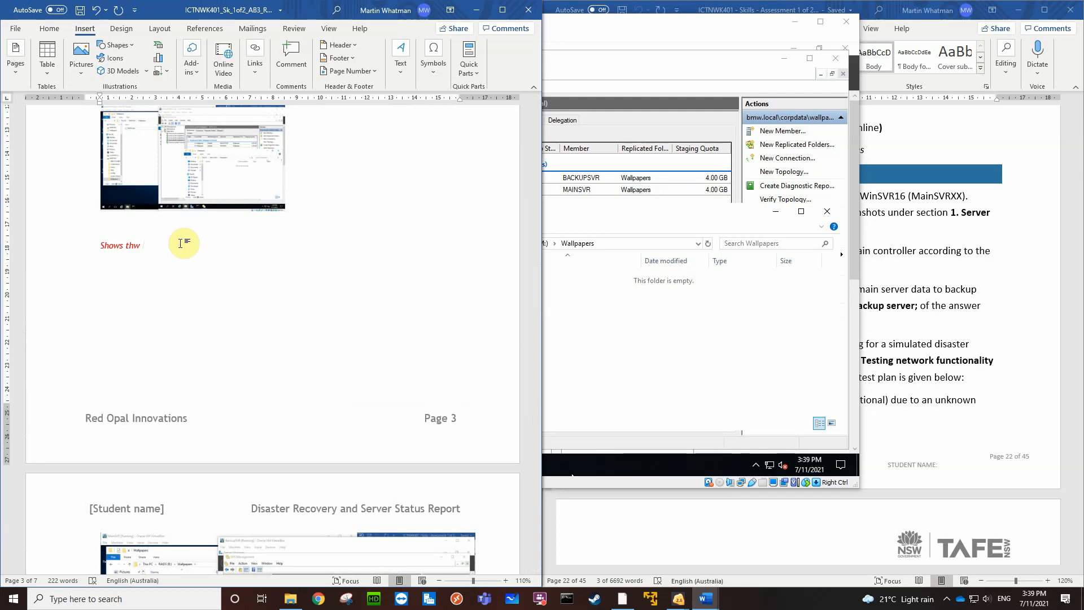
{"action": "type", "text": " DFS rep"}
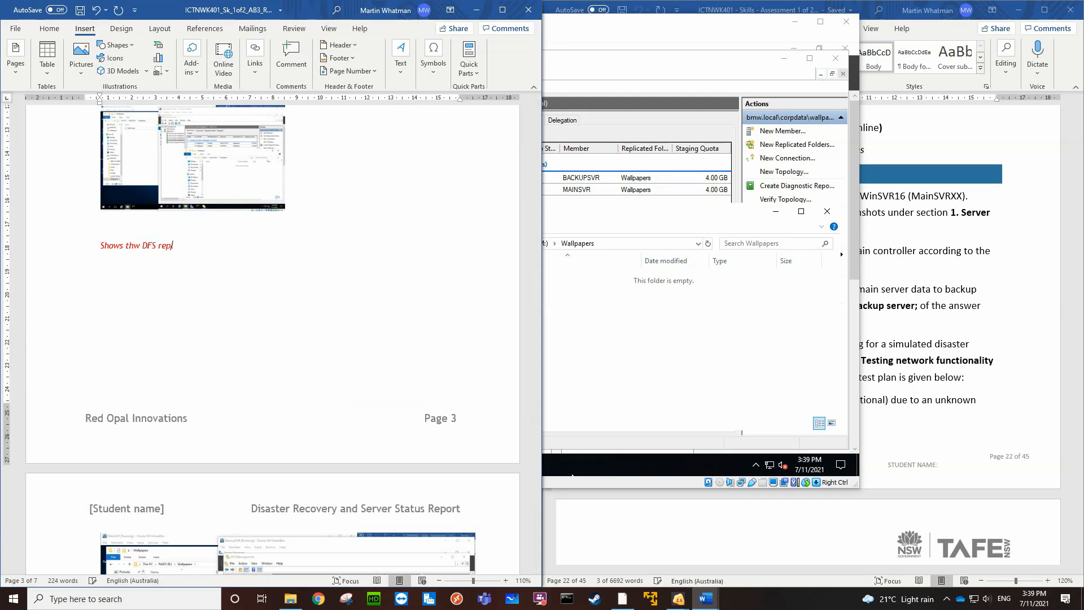
{"action": "type", "text": "lication working"}
{"action": "left_click", "coordinate": [138, 247]}
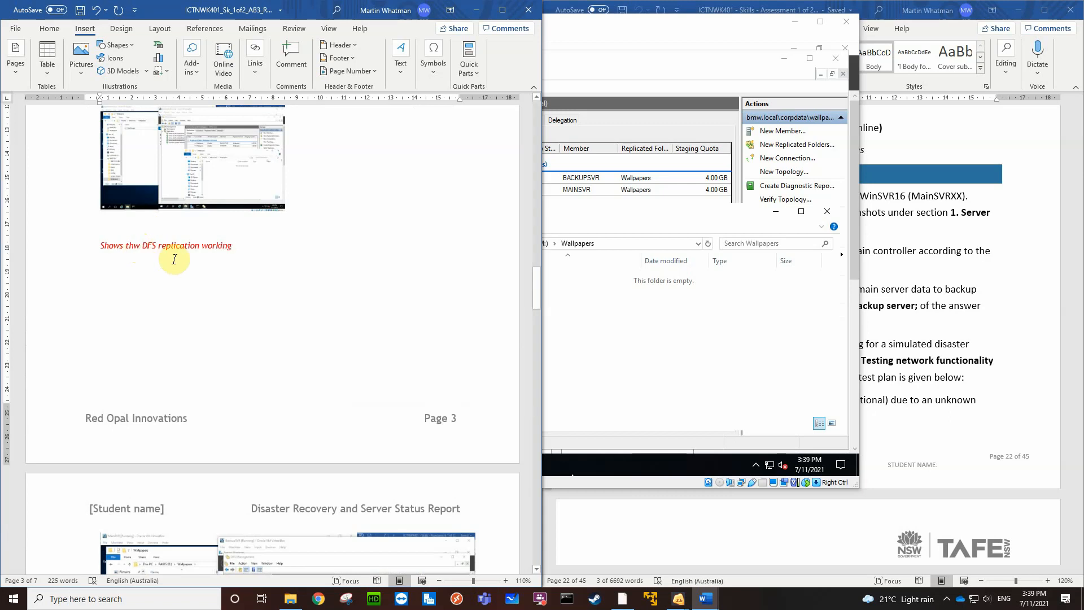
{"action": "key", "text": "BackSpace"}
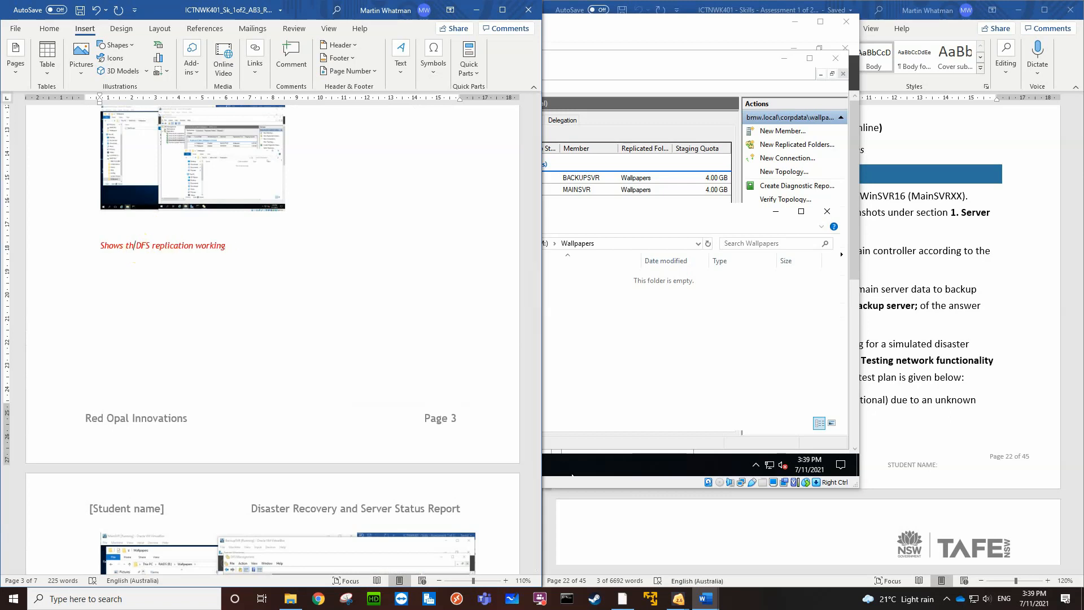
{"action": "type", "text": "e"}
Enlarge the screenshot under Restore main server data to backup server to nearly the full text width
{"action": "scroll", "coordinate": [198, 176], "scroll_direction": "up", "scroll_amount": 5}
{"action": "left_click", "coordinate": [281, 370]}
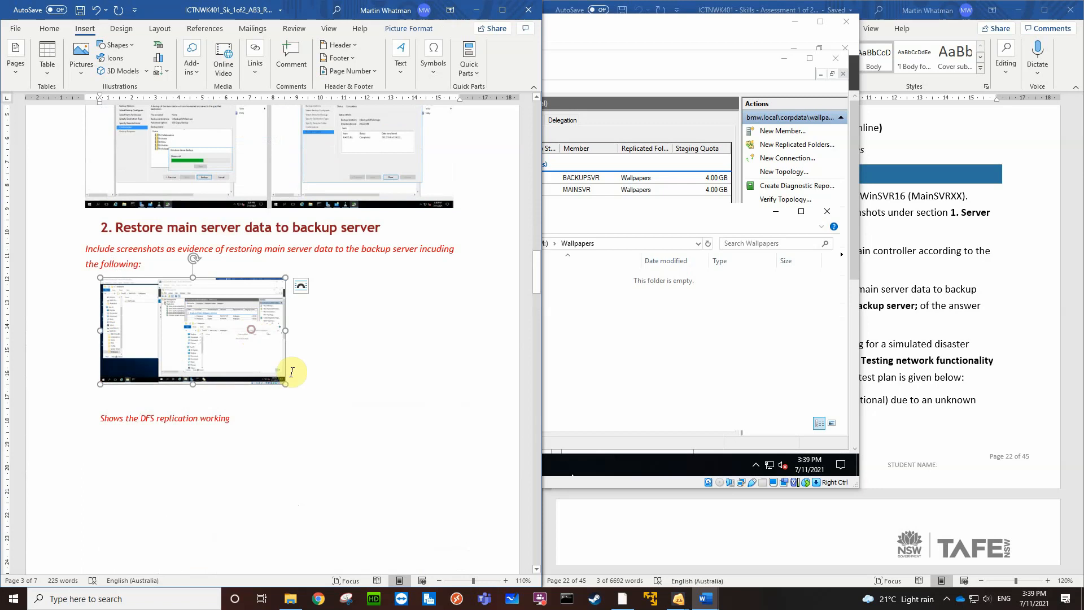
{"action": "left_click_drag", "start_coordinate": [286, 375], "coordinate": [441, 462]}
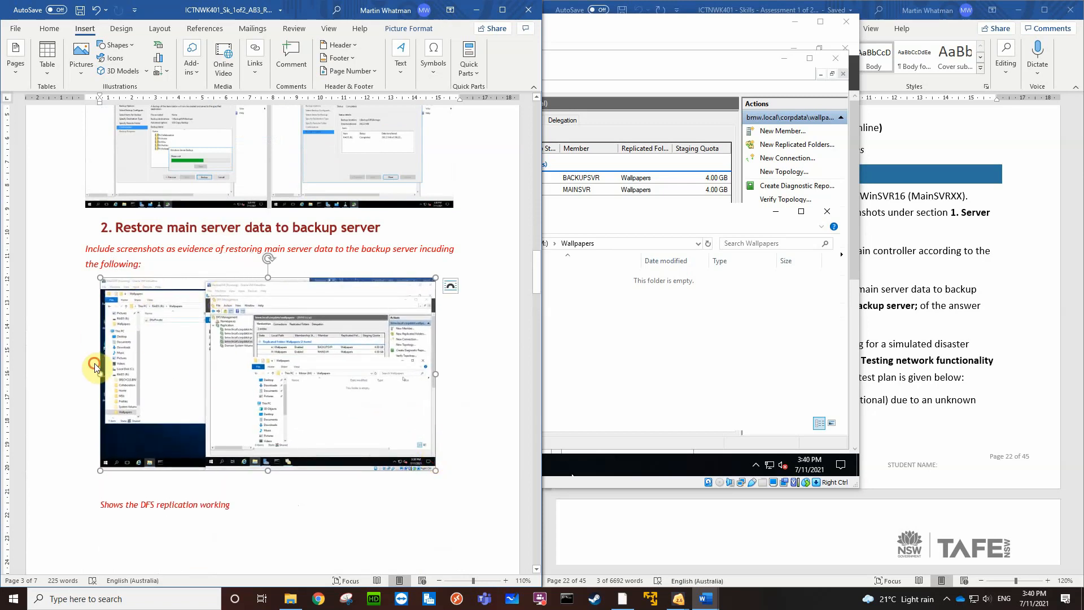
Insert the caption "Shows the accidental deletion of the wallpapers and how that is DFS replicated" on a new line above the enlarged screenshot
{"action": "left_click", "coordinate": [94, 364]}
{"action": "key", "text": "Return"}
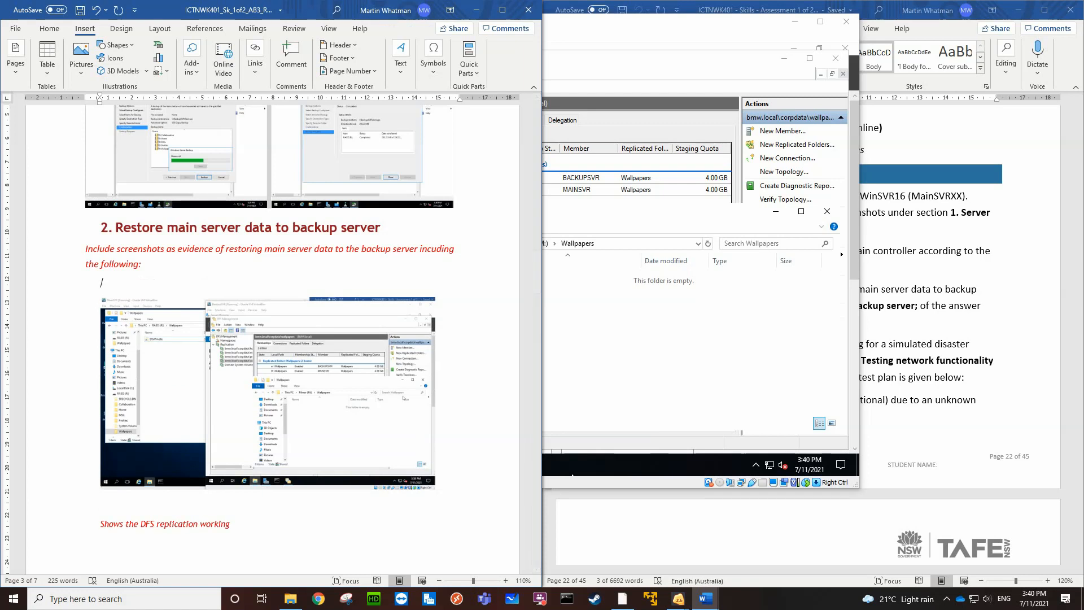
{"action": "type", "text": "Shows the accidenta"}
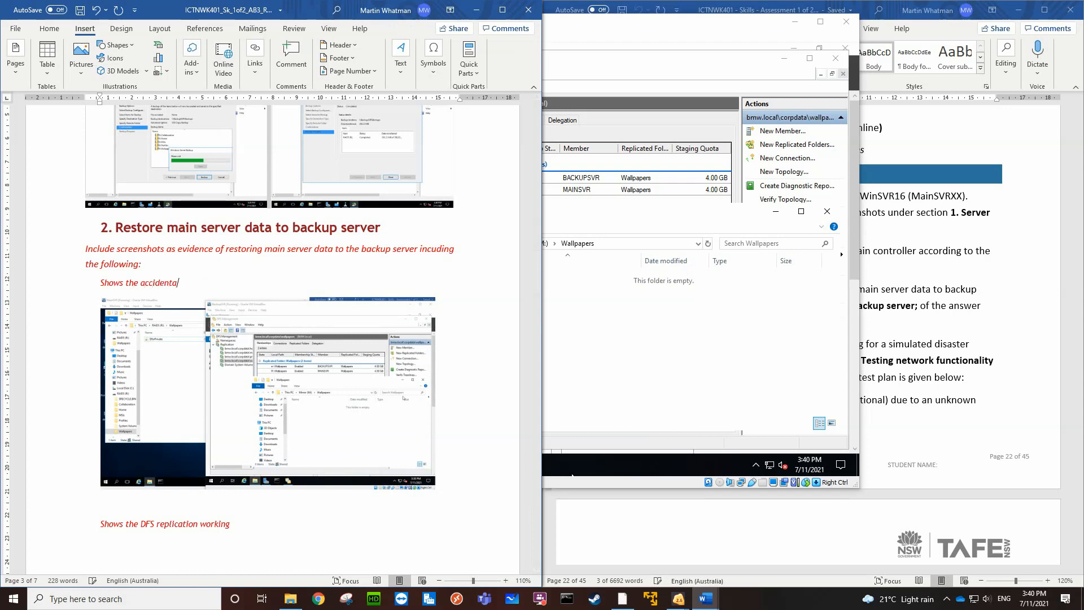
{"action": "type", "text": "l deletion of the wallpap"}
{"action": "type", "text": "ers"}
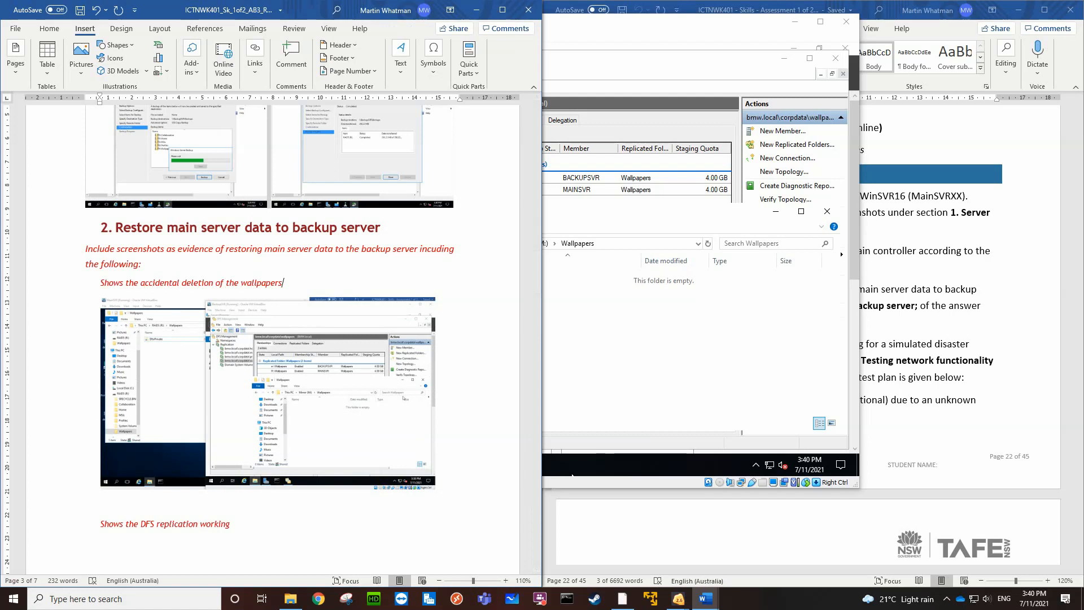
{"action": "type", "text": "w and how the"}
{"action": "key", "text": "BackSpace"}
{"action": "type", "text": "at is"}
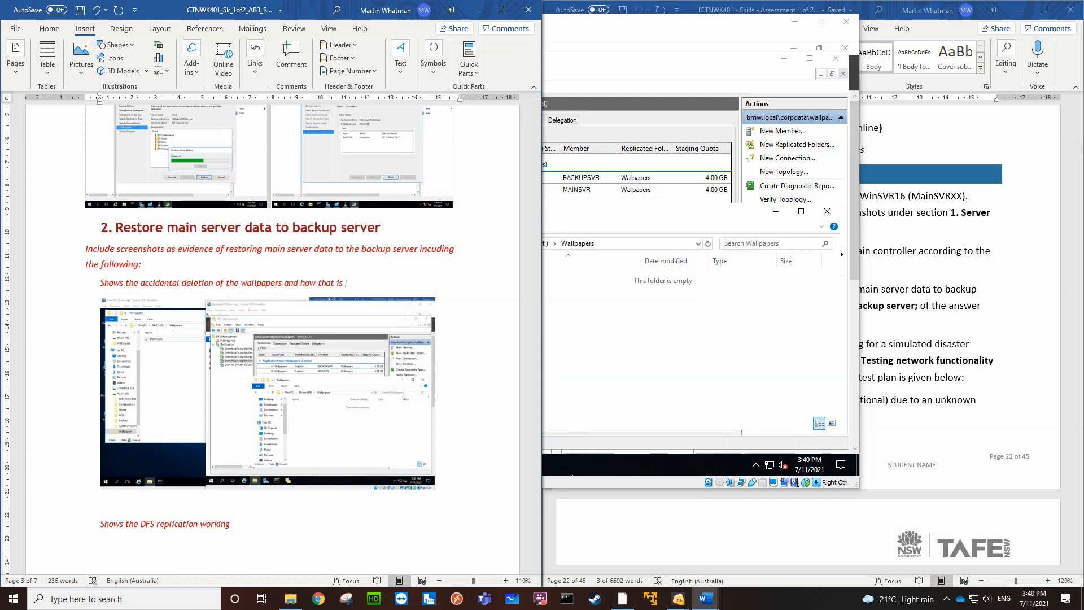
{"action": "type", "text": " DFS replicat"}
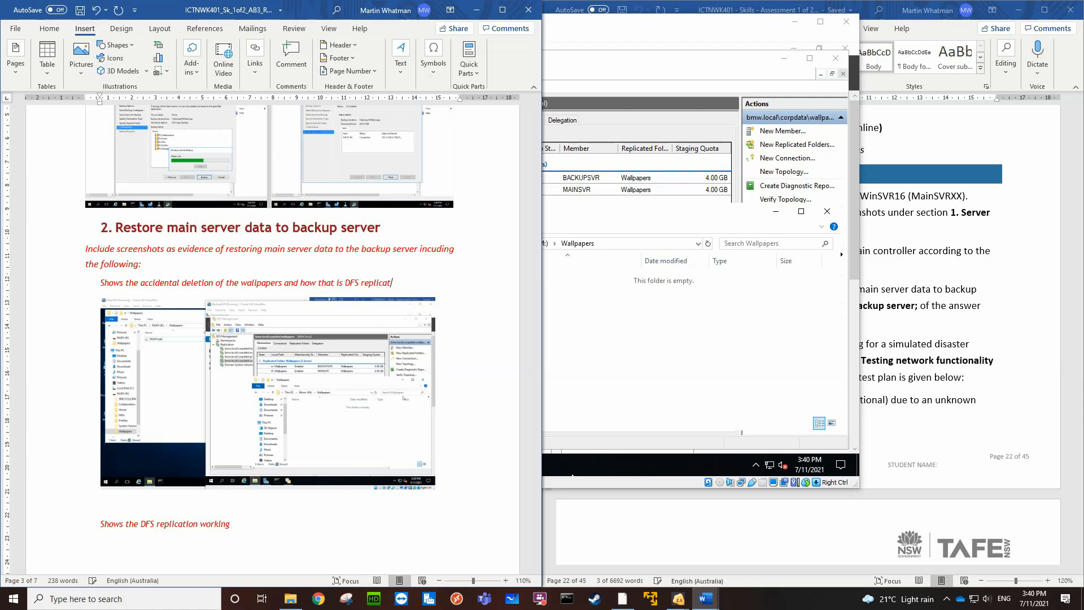
{"action": "type", "text": "ed"}
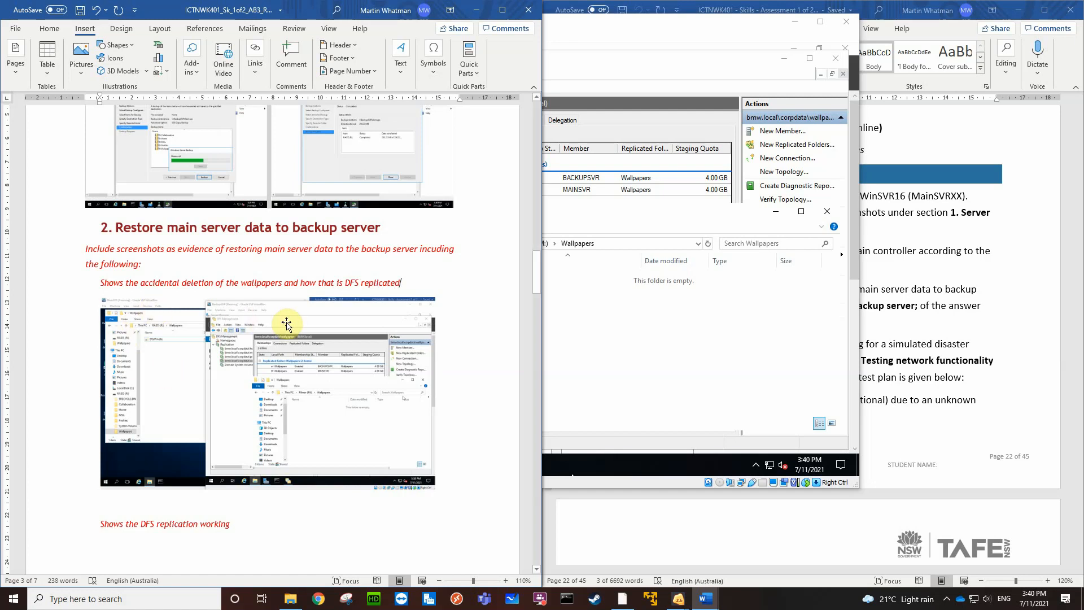
Add the caption "Shows the restoration of the Wallpapers to the BackupSVR wallpaper share" on a new line directly below the enlarged screenshot
{"action": "scroll", "coordinate": [305, 355], "scroll_direction": "down", "scroll_amount": 3}
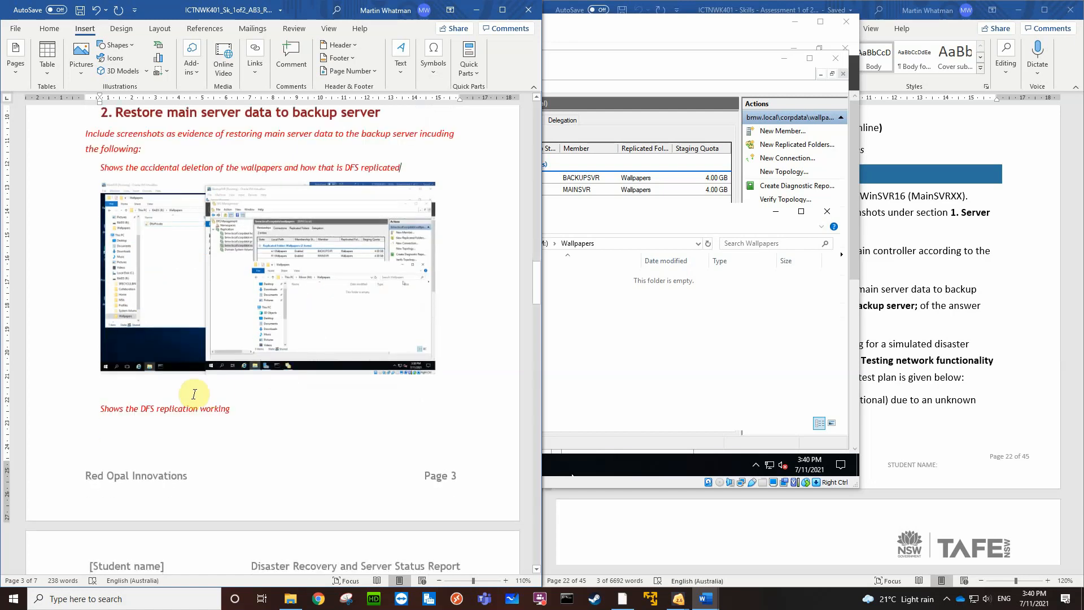
{"action": "left_click", "coordinate": [103, 388]}
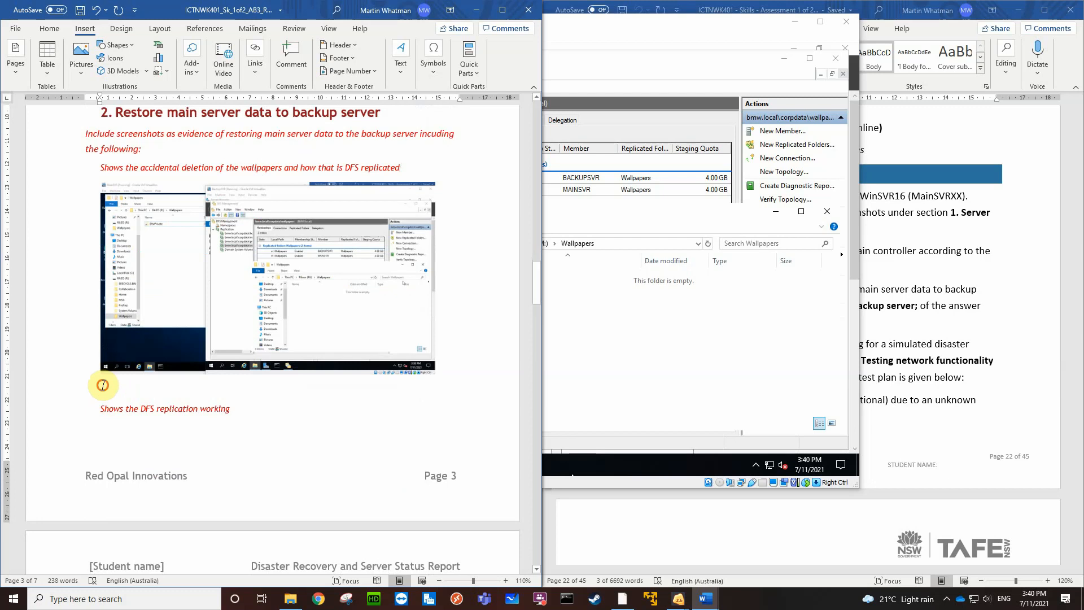
{"action": "key", "text": "Return"}
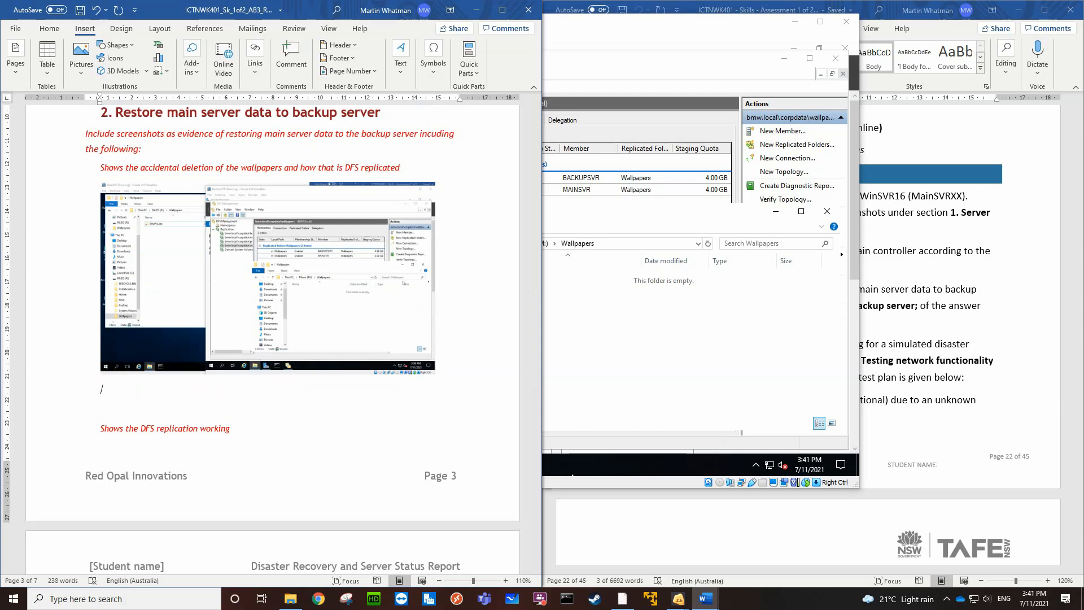
{"action": "left_click", "coordinate": [209, 391]}
{"action": "type", "text": "Shows the restoration of t"}
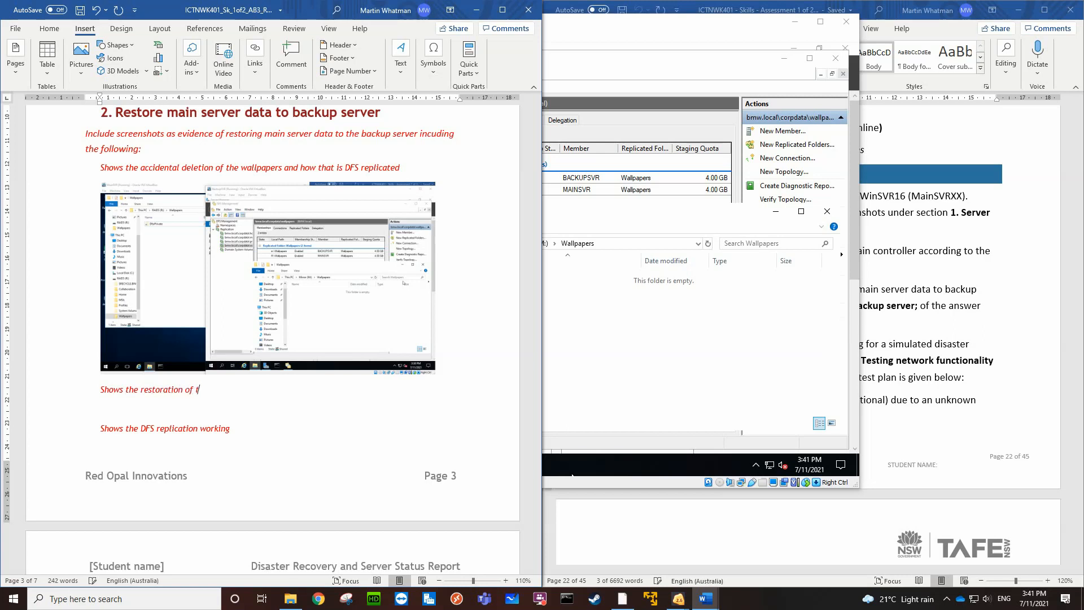
{"action": "type", "text": "he "}
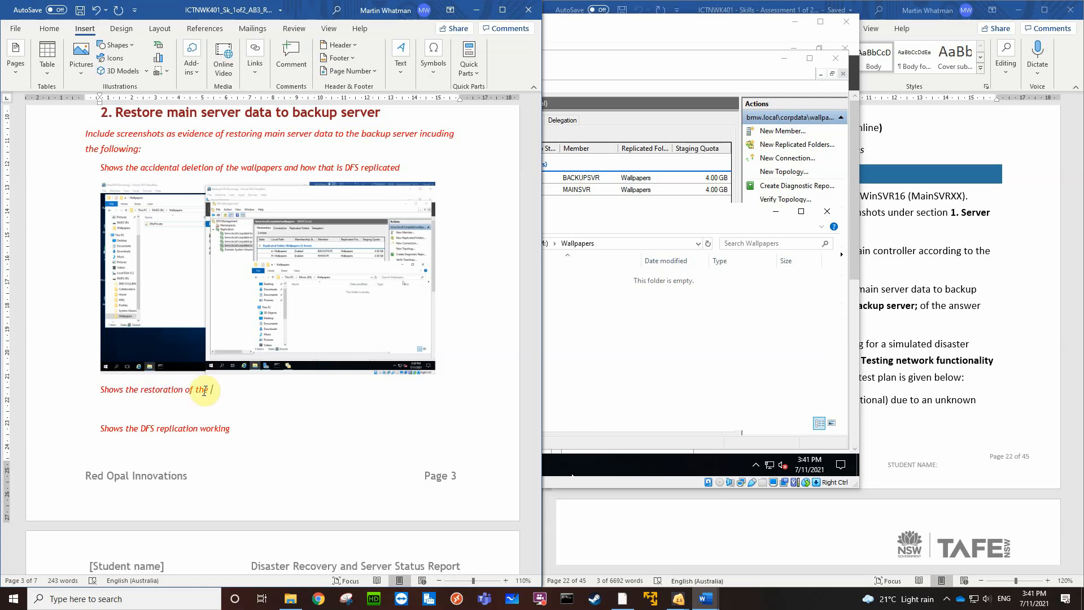
{"action": "type", "text": "Wallpapers"}
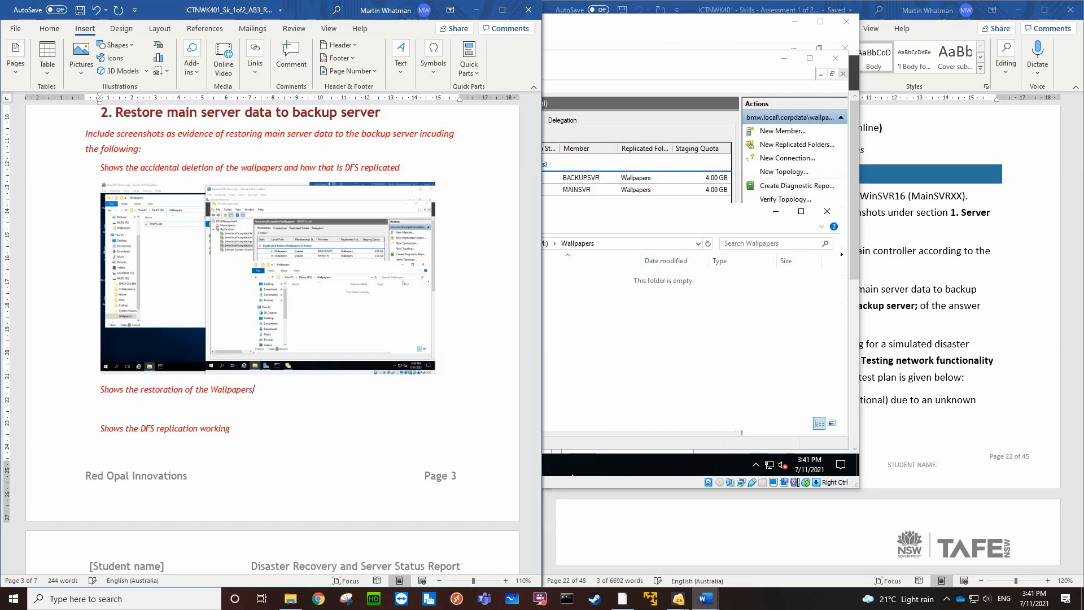
{"action": "type", "text": " to the BackupSVR wal,lpaper share"}
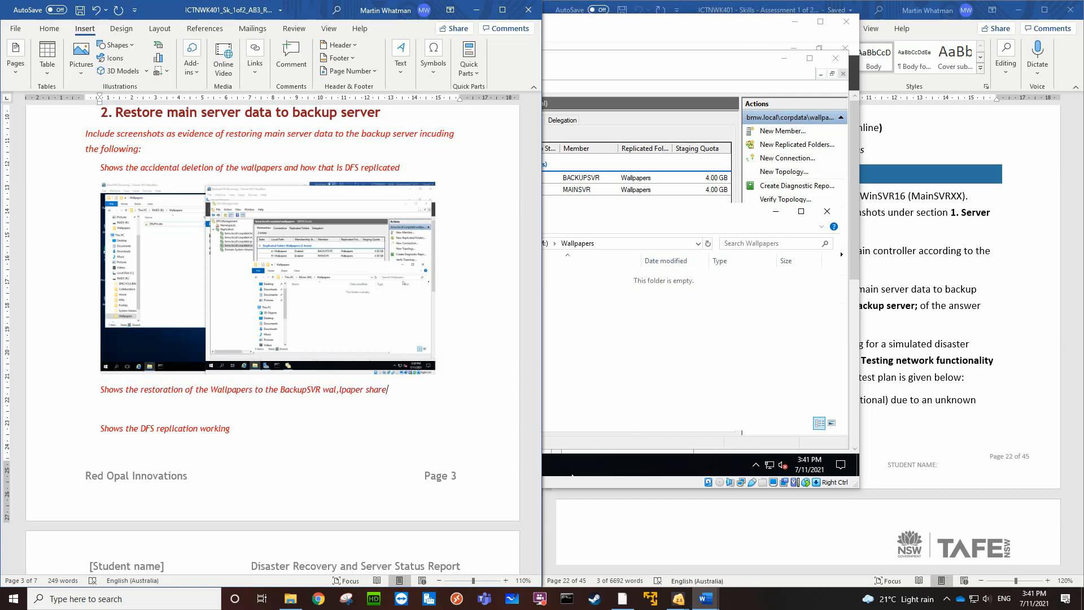
{"action": "key", "text": "BackSpace"}
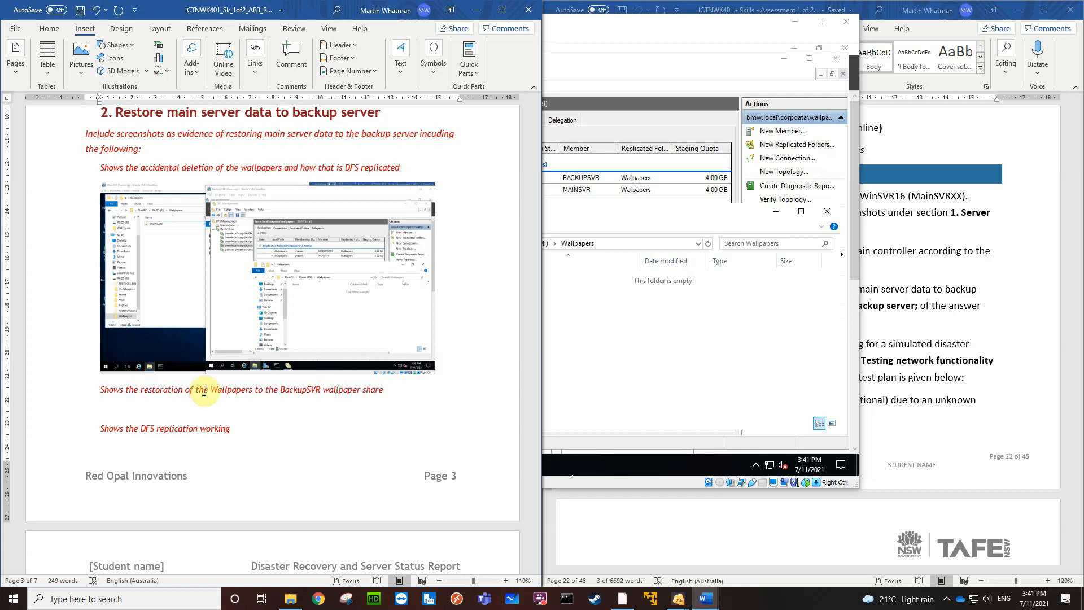
{"action": "key", "text": "End"}
{"action": "scroll", "coordinate": [205, 391], "scroll_direction": "down", "scroll_amount": 4}
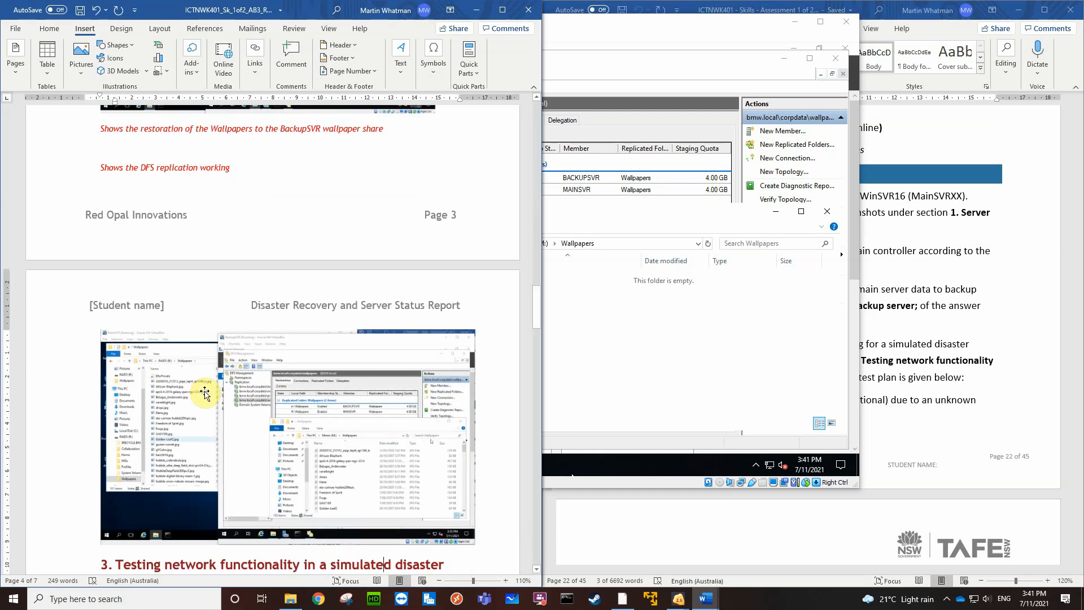
{"action": "left_click", "coordinate": [205, 258]}
{"action": "left_click", "coordinate": [205, 258]}
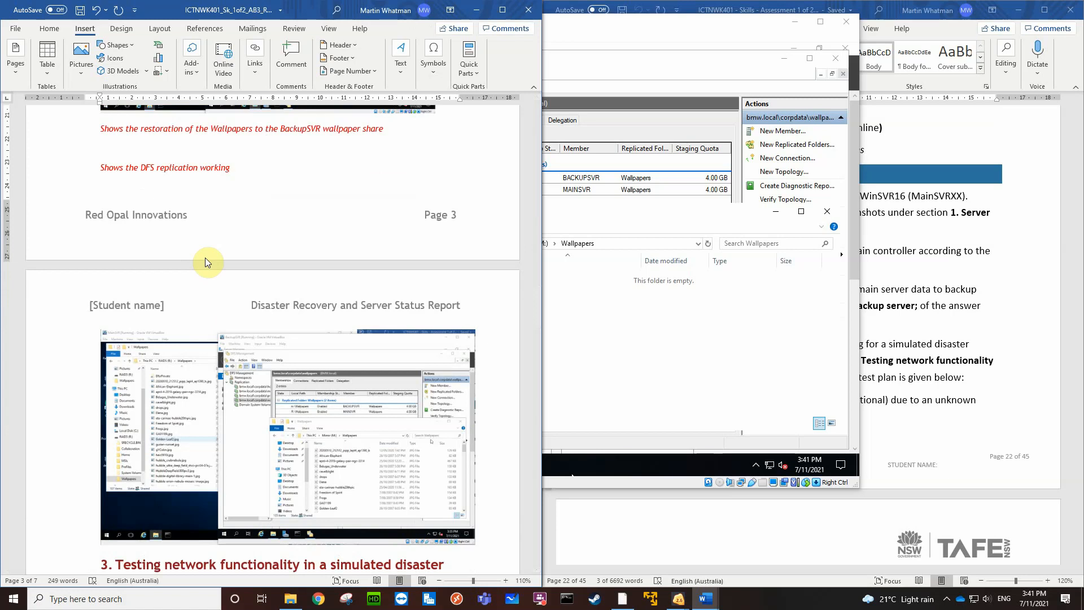
Switch to the MainSVR virtual machine showing its Wallpapers folder
{"action": "left_click", "coordinate": [736, 403]}
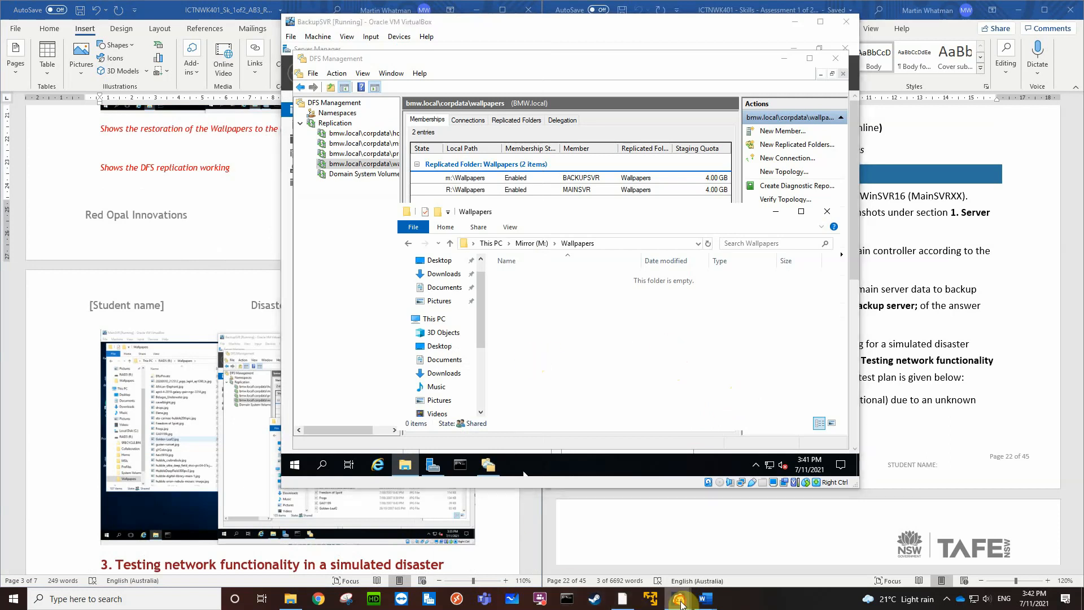
{"action": "mouse_move", "coordinate": [678, 598]}
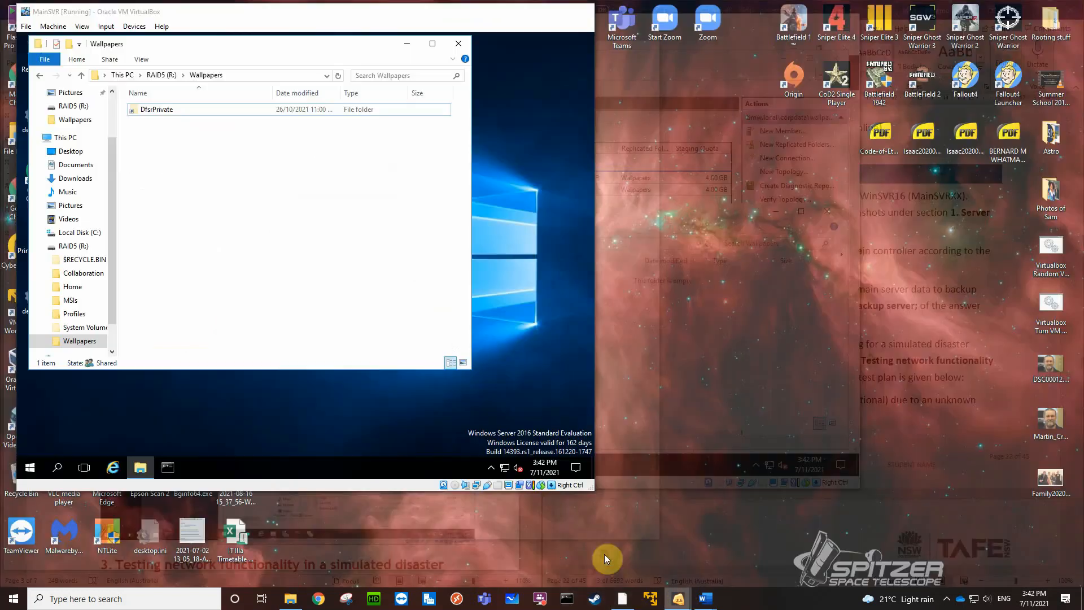
{"action": "left_click", "coordinate": [604, 554]}
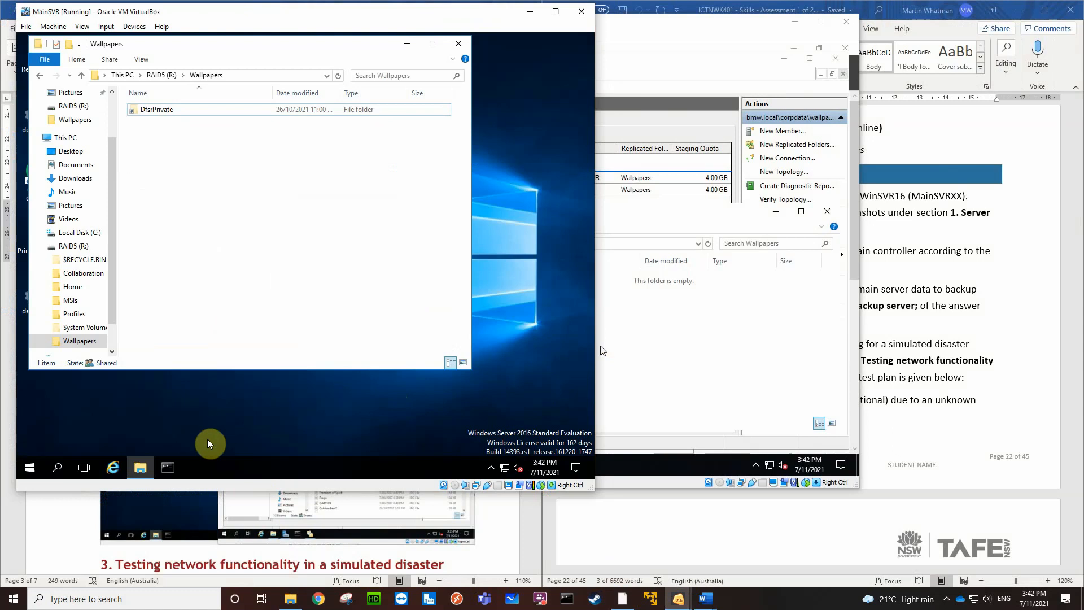
{"action": "right_click", "coordinate": [30, 468]}
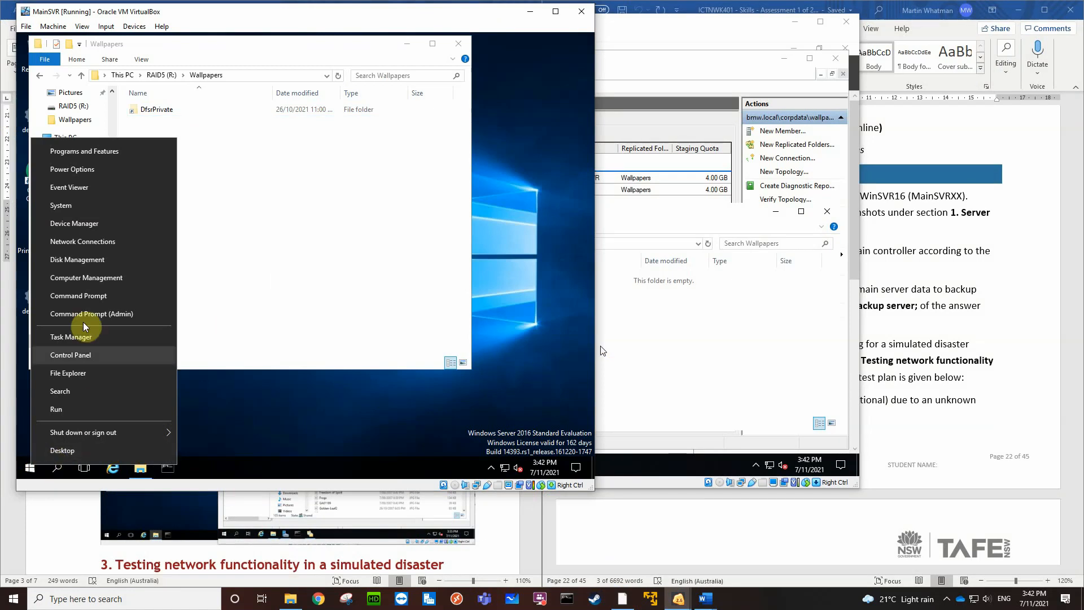
{"action": "left_click", "coordinate": [100, 278]}
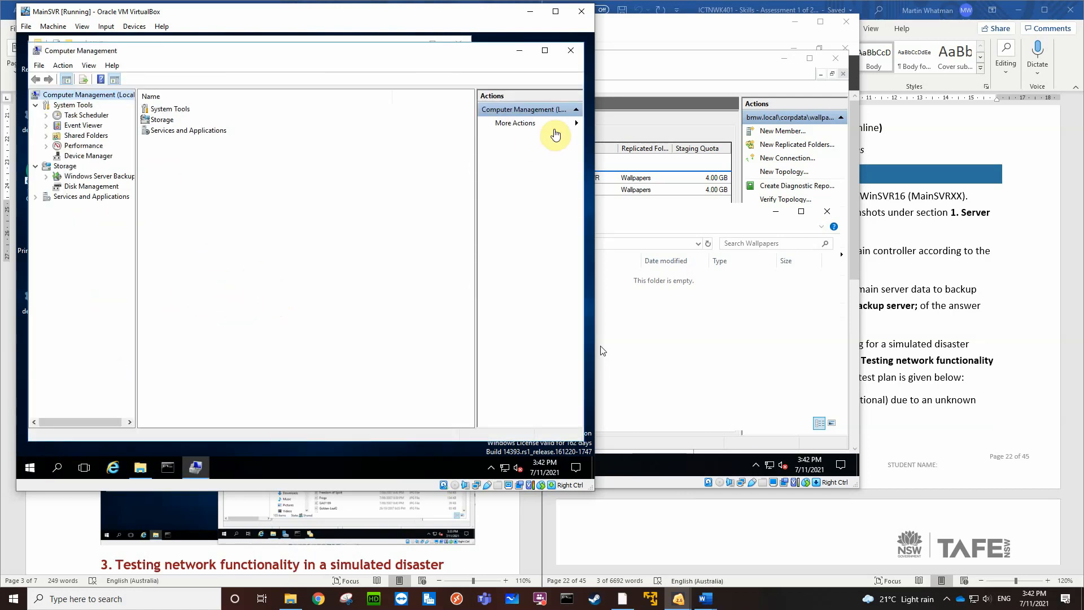
{"action": "left_click", "coordinate": [571, 51]}
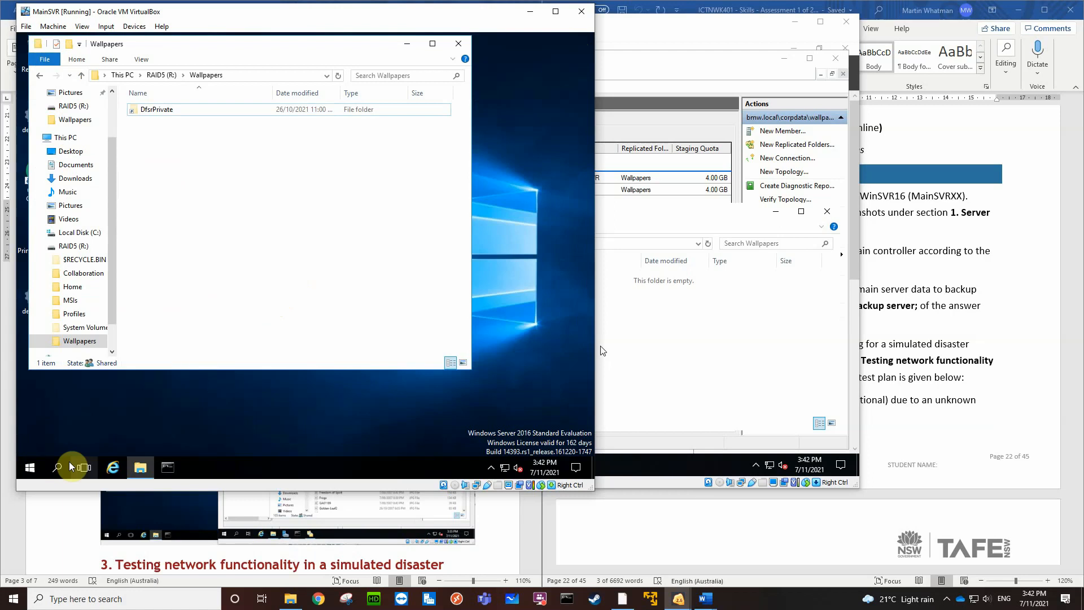
Open Windows Server Backup on MainSVR from Server Manager
{"action": "left_click", "coordinate": [41, 467]}
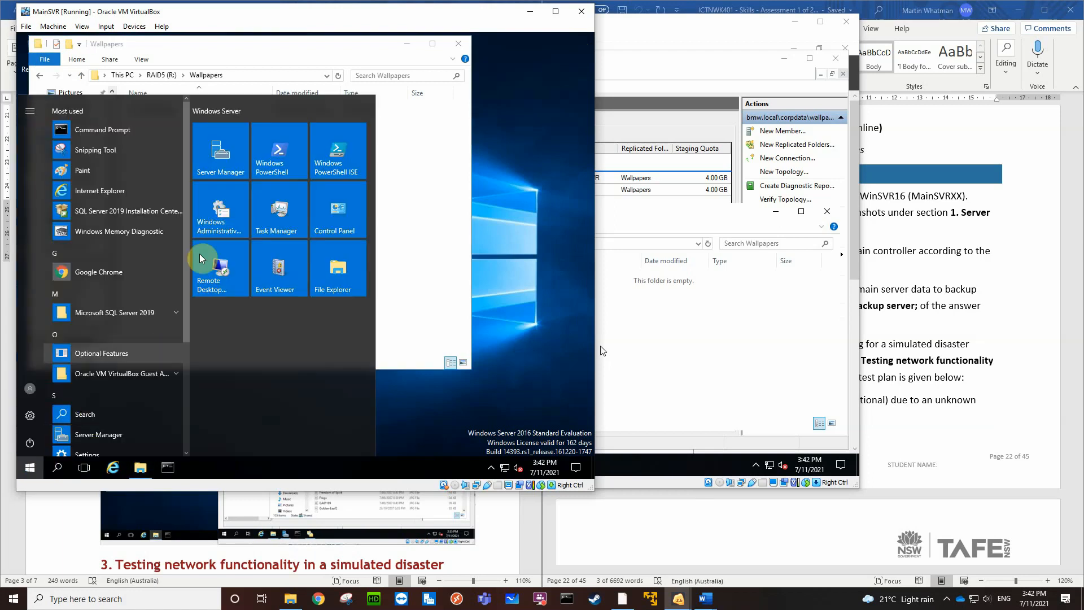
{"action": "left_click", "coordinate": [236, 155]}
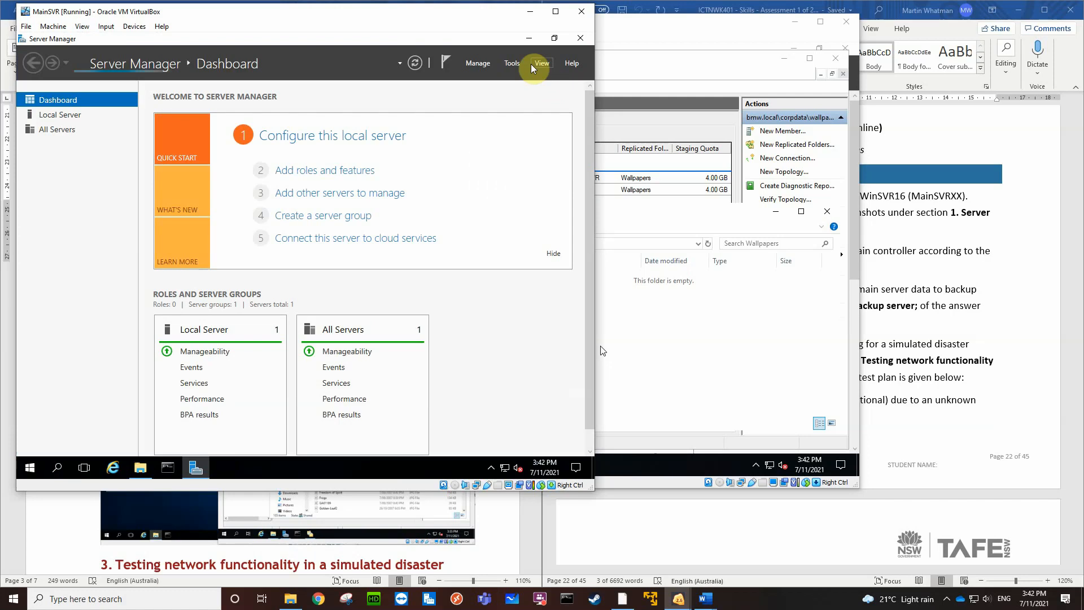
{"action": "left_click", "coordinate": [514, 64]}
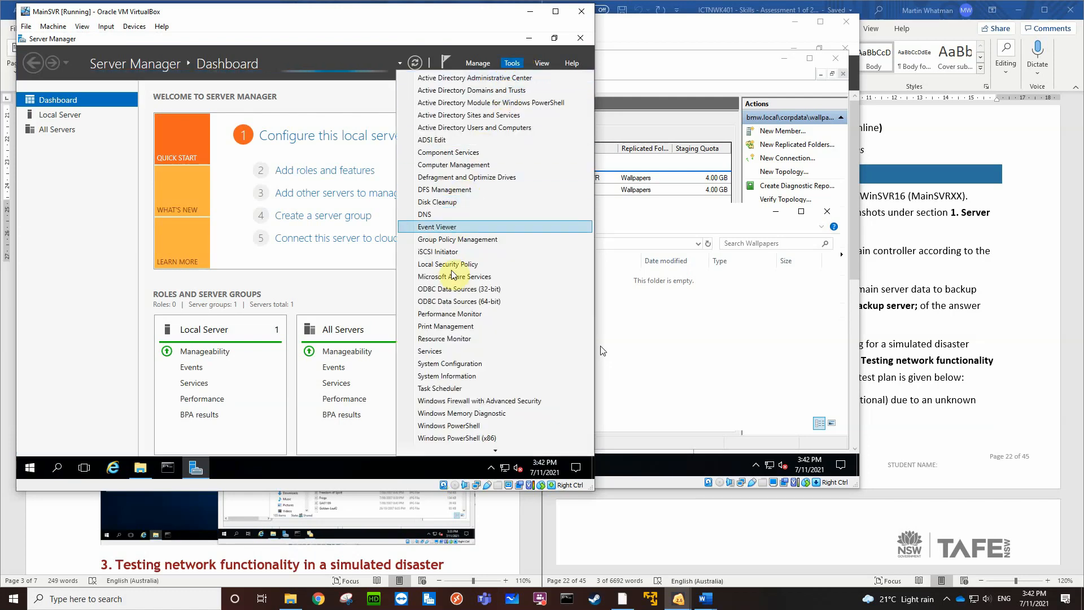
{"action": "scroll", "coordinate": [469, 444], "scroll_direction": "down", "scroll_amount": 2}
{"action": "left_click", "coordinate": [469, 450]}
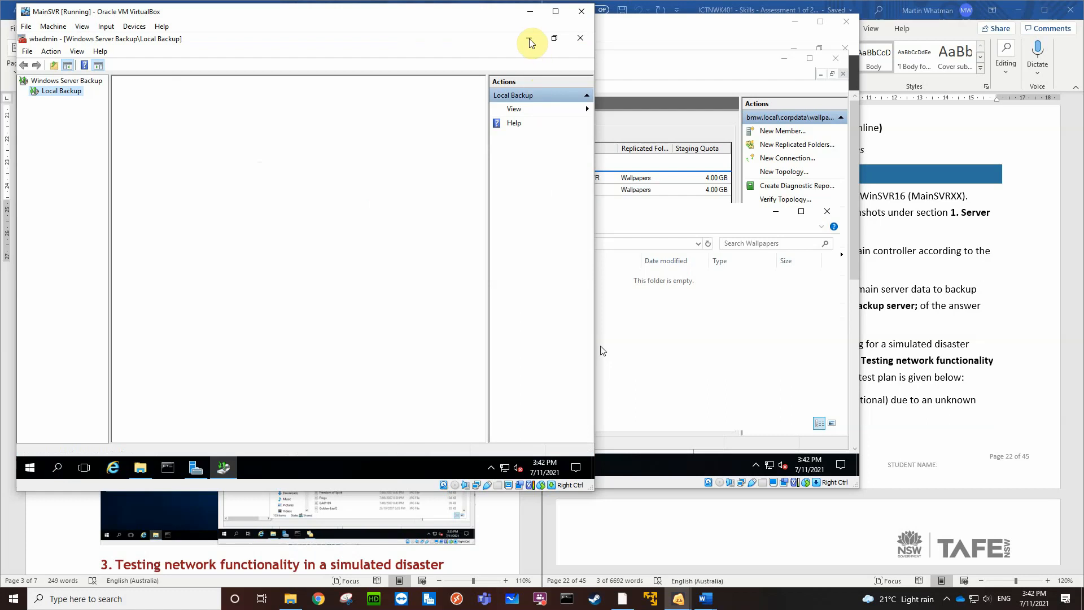
Reduce the Windows Server Backup console to a smaller window and close Server Manager, bringing the Wallpapers folder to the front
{"action": "left_click", "coordinate": [554, 38]}
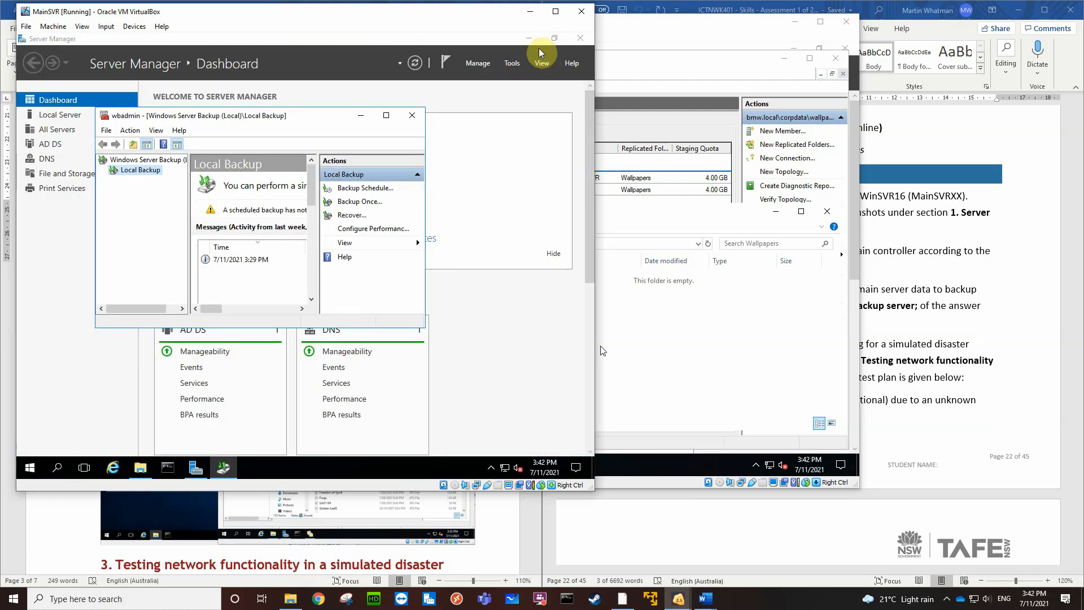
{"action": "left_click", "coordinate": [579, 39]}
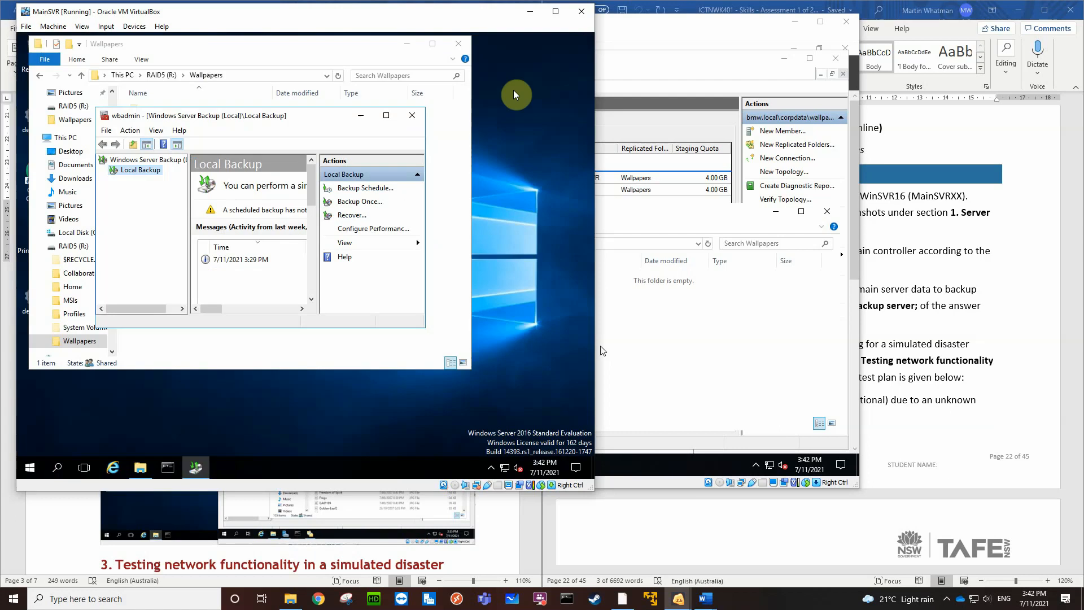
{"action": "left_click", "coordinate": [303, 44]}
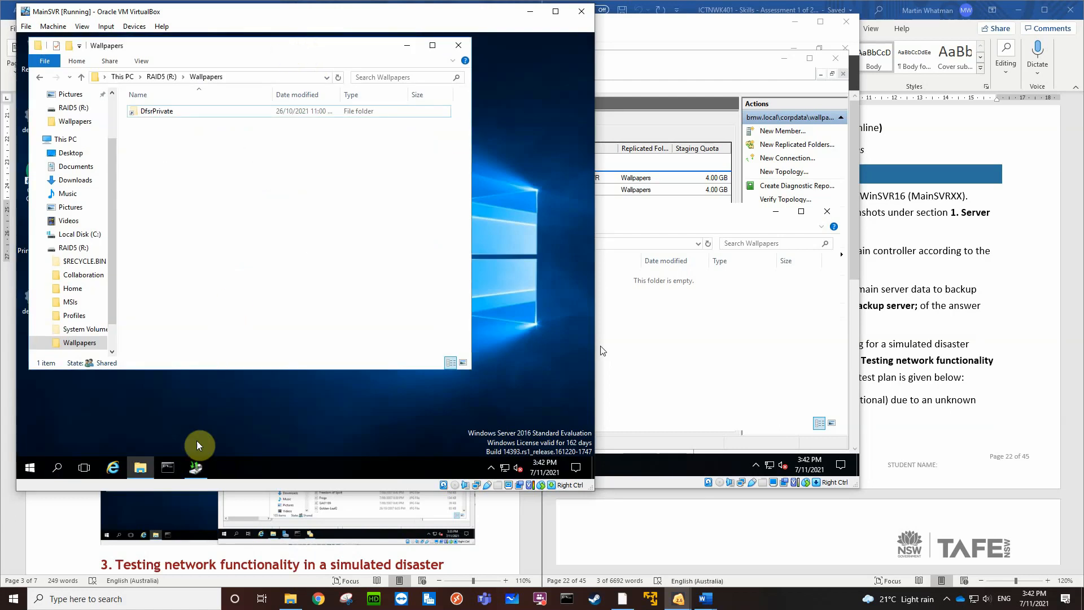
Bring the Windows Server Backup console to the front on MainSVR, enlarge it and move it away from the Wallpapers folder's file list
{"action": "left_click", "coordinate": [195, 467]}
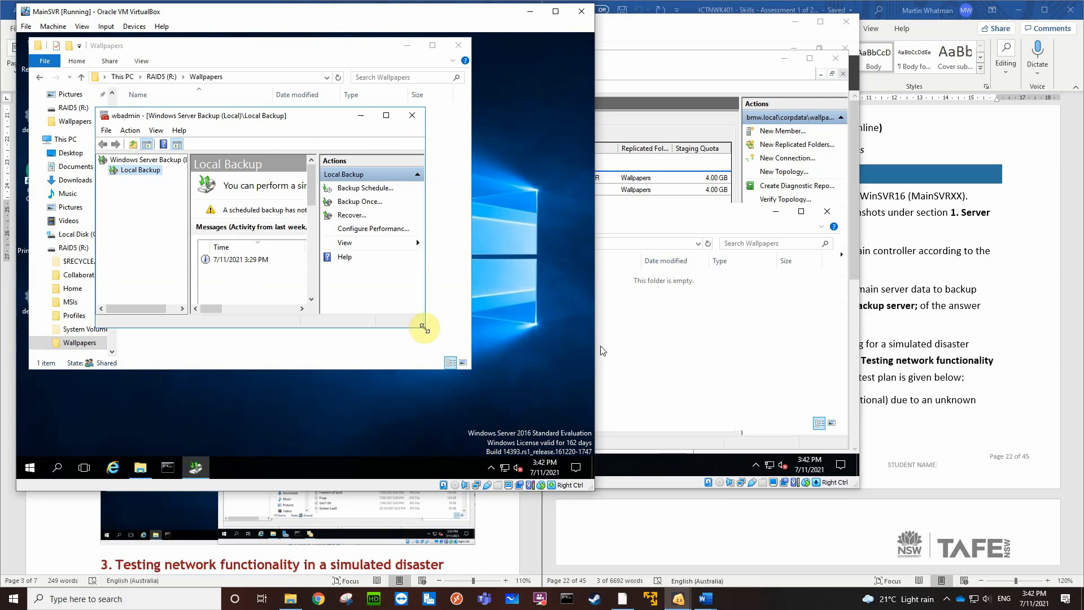
{"action": "left_click_drag", "start_coordinate": [426, 323], "coordinate": [464, 401]}
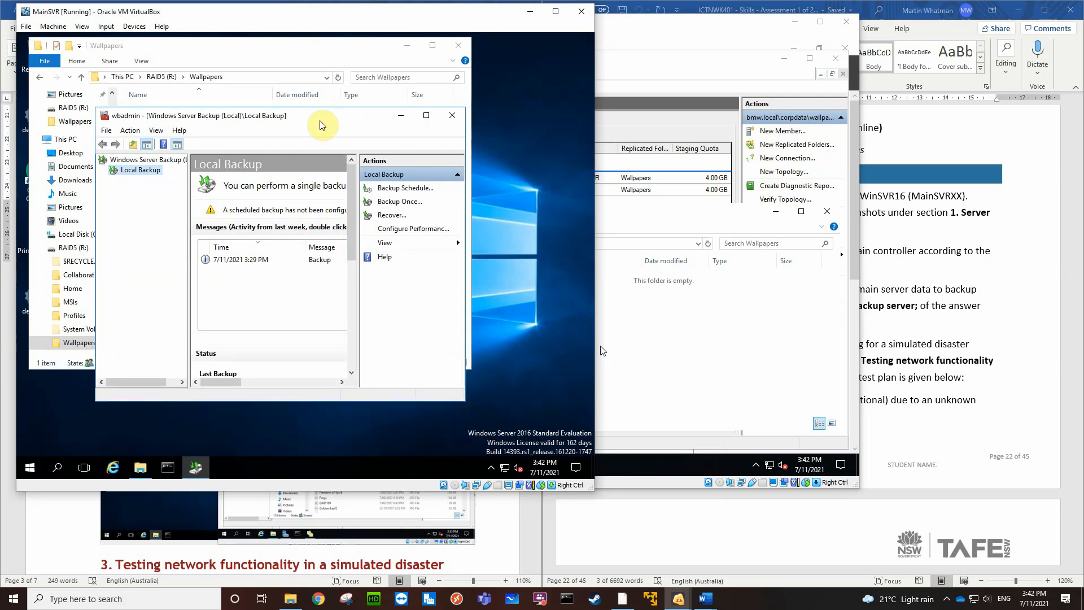
{"action": "left_click_drag", "start_coordinate": [324, 120], "coordinate": [381, 121]}
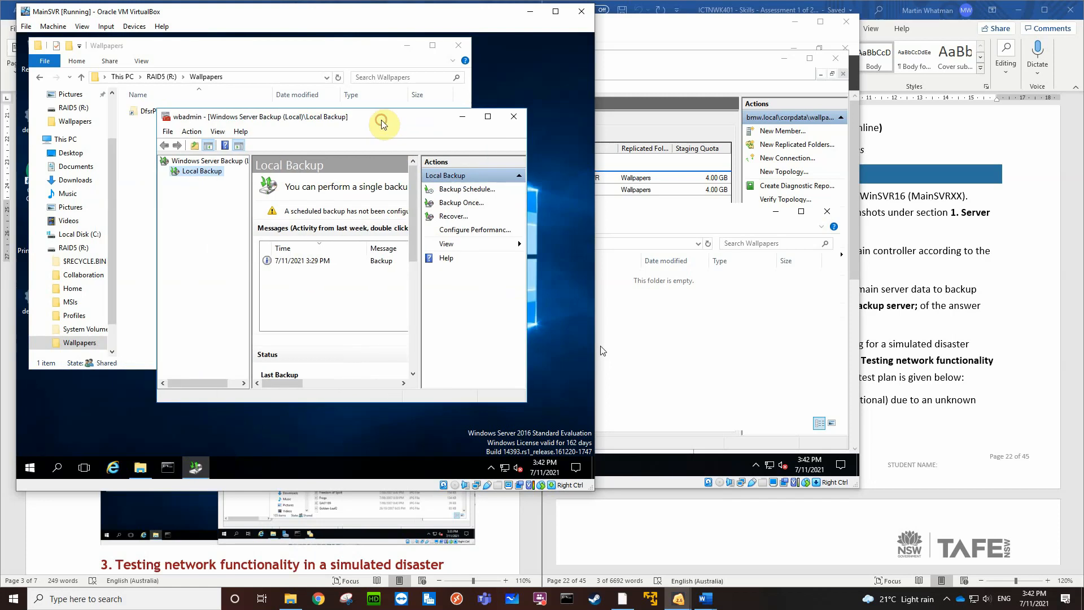
{"action": "left_click", "coordinate": [680, 349]}
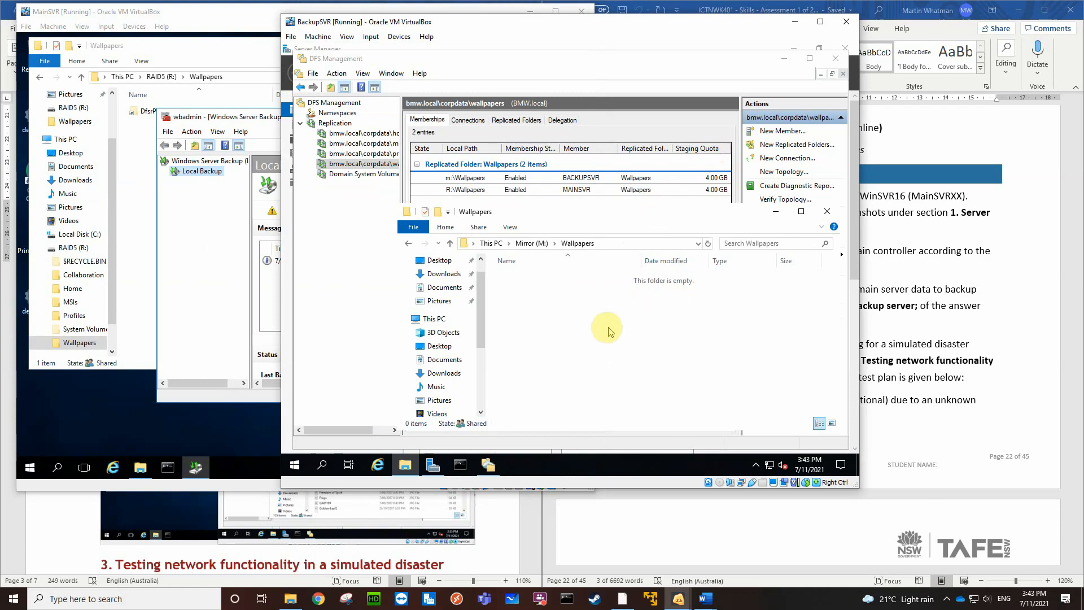
{"action": "left_click", "coordinate": [227, 249]}
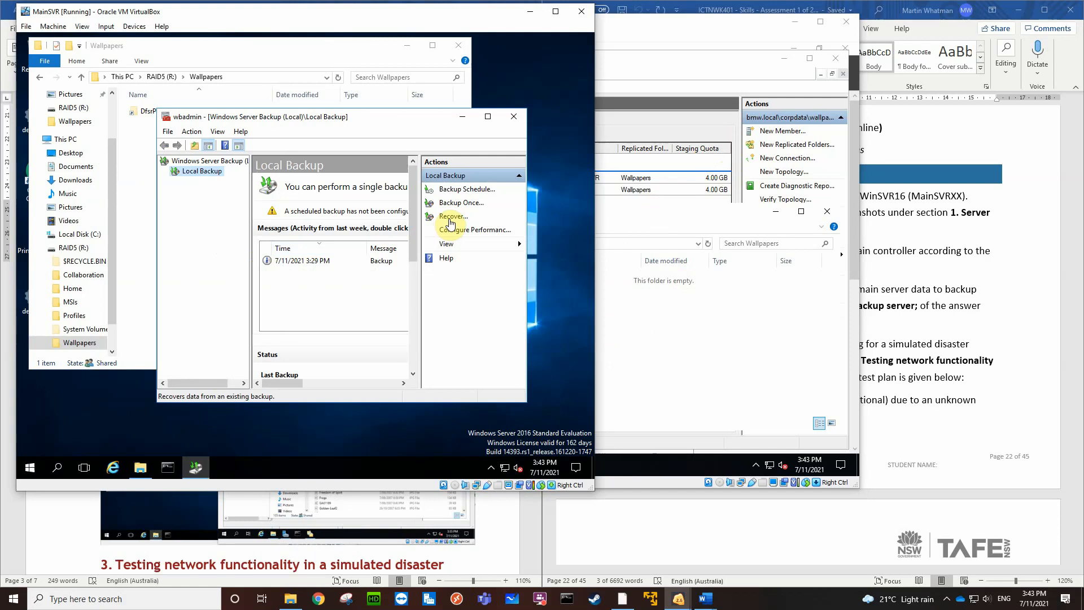
Start a recovery using a backup stored on another location, with a remote shared folder as the location type
{"action": "left_click", "coordinate": [450, 218]}
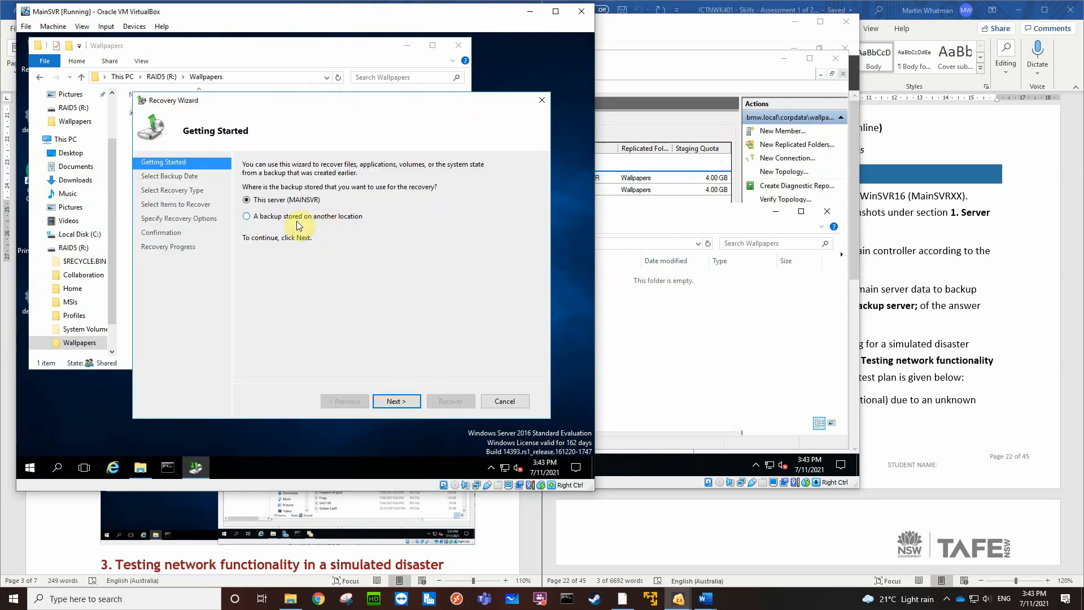
{"action": "left_click", "coordinate": [247, 217]}
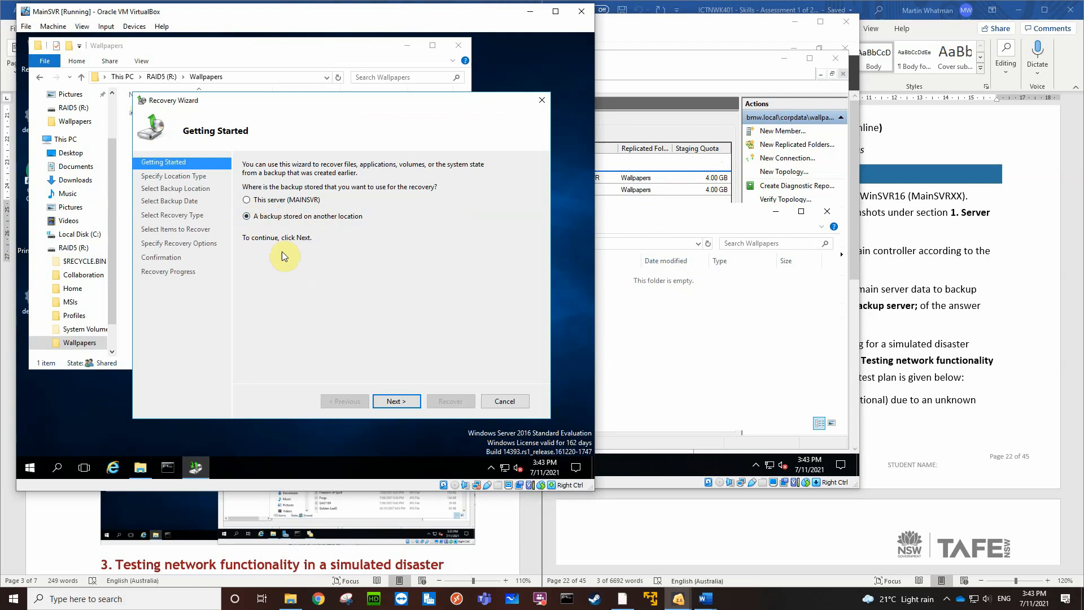
{"action": "left_click", "coordinate": [388, 402]}
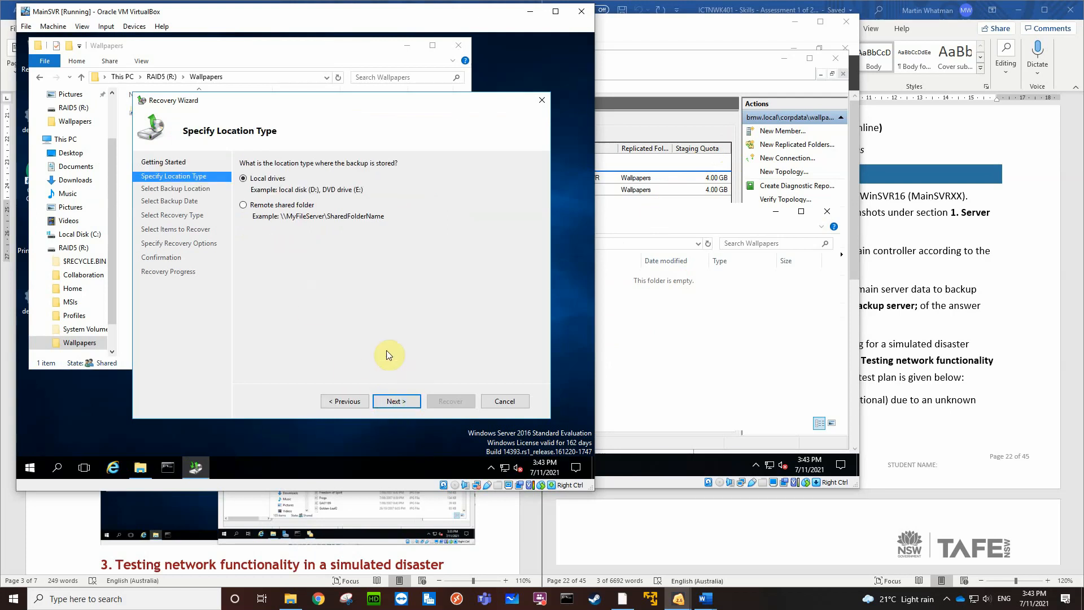
{"action": "left_click", "coordinate": [244, 205]}
{"action": "left_click", "coordinate": [390, 404]}
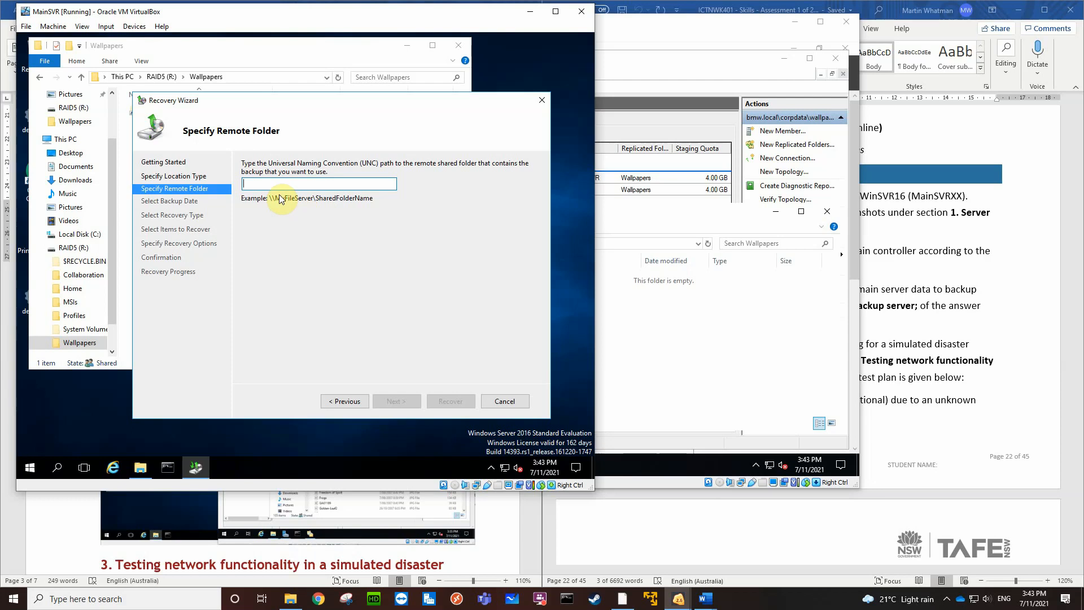
Specify \\BackupSVR\Backups as the remote folder containing the backup and continue to the backup date selection
{"action": "type", "text": "\\\\"}
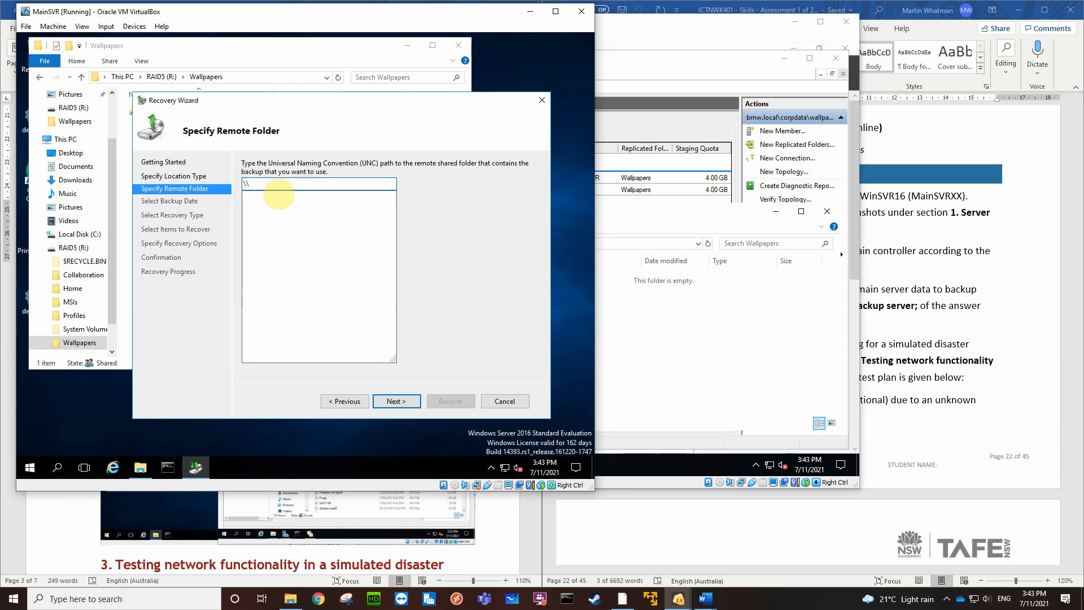
{"action": "type", "text": "BackupSV"}
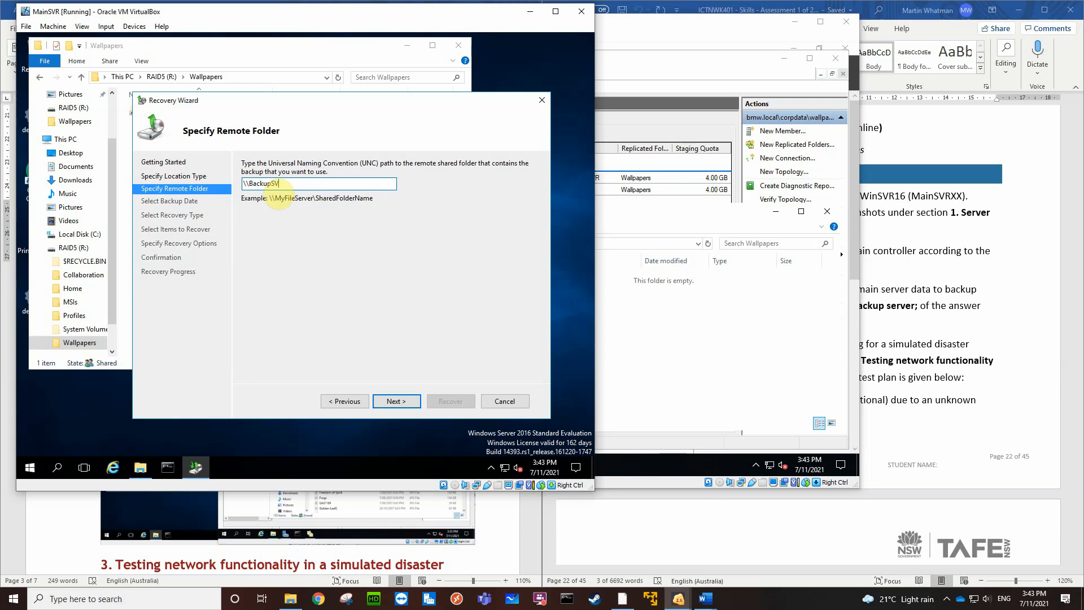
{"action": "type", "text": "R\\Ba"}
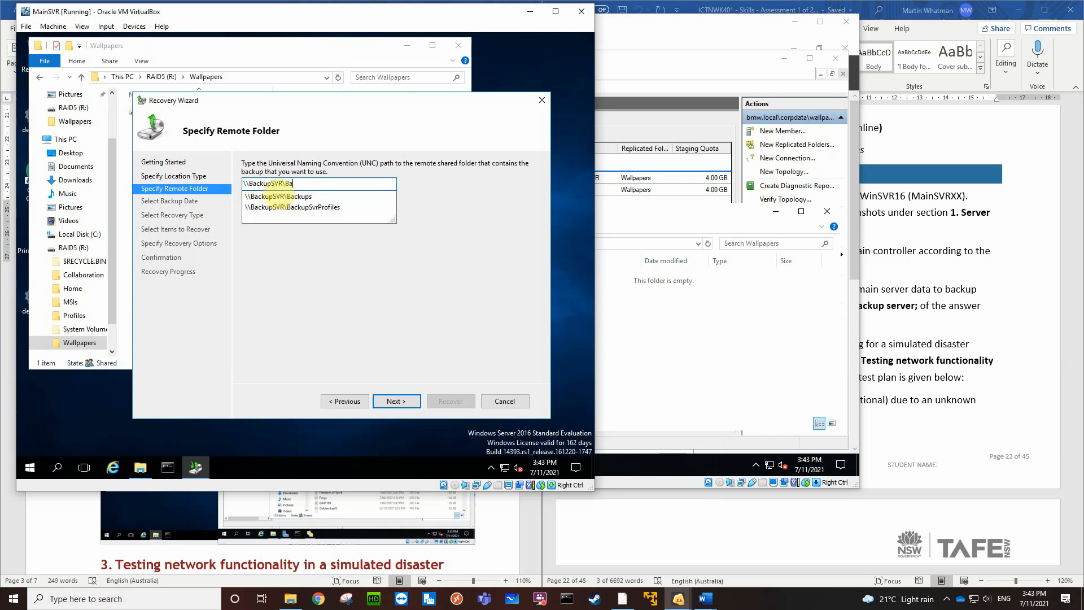
{"action": "type", "text": "ckups"}
{"action": "left_click", "coordinate": [282, 196]}
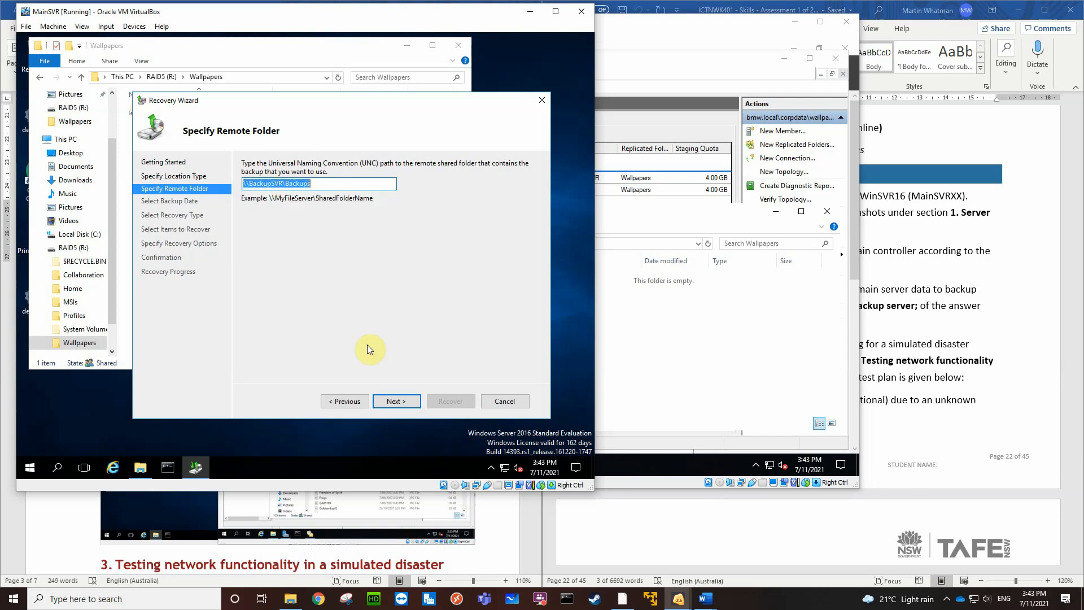
{"action": "left_click", "coordinate": [398, 404]}
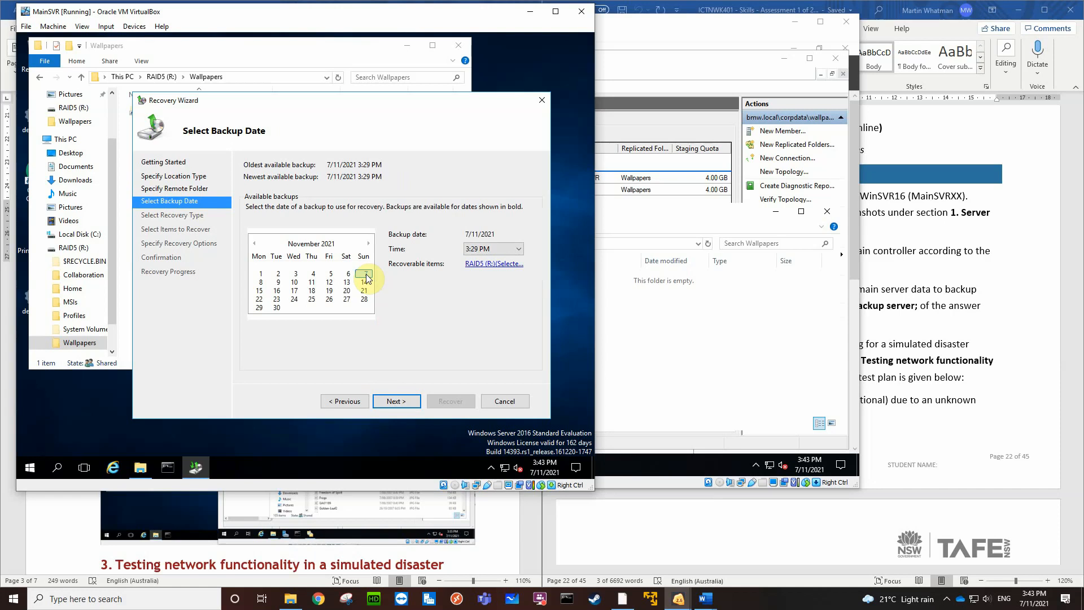
Accept the 7/11/2021 3:29 PM backup with the Files and folders recovery type, and select the Wallpapers folder under RAID5 (R:)
{"action": "left_click", "coordinate": [395, 401]}
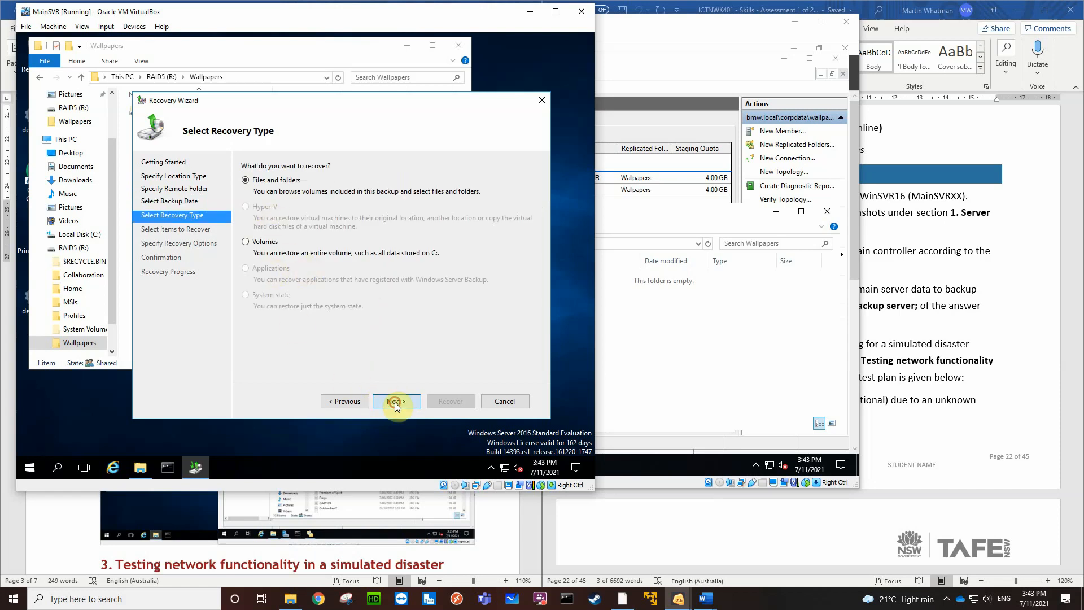
{"action": "left_click", "coordinate": [395, 402]}
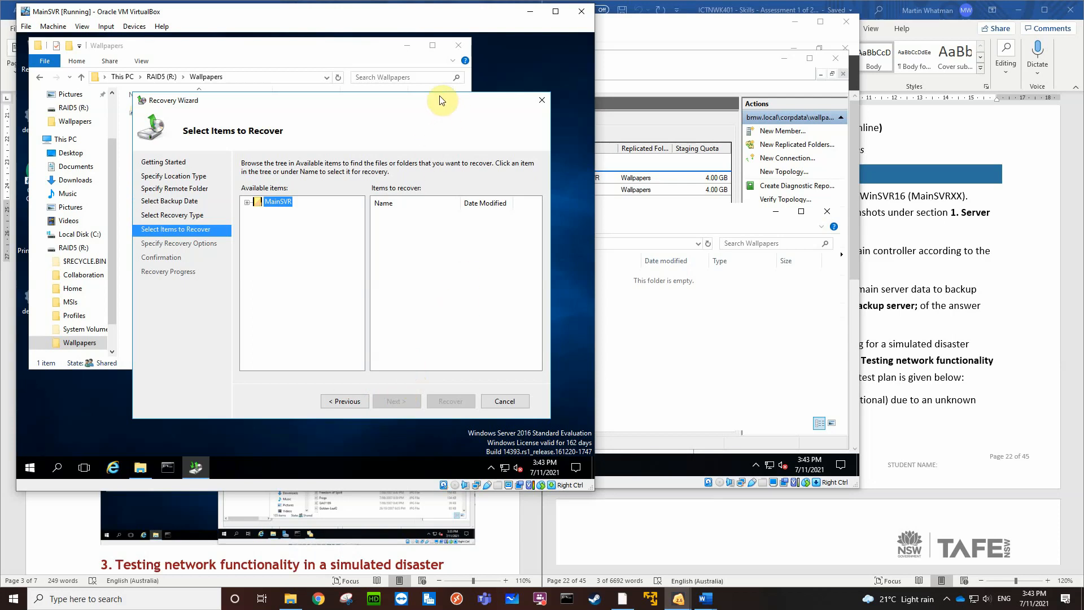
{"action": "left_click", "coordinate": [246, 202]}
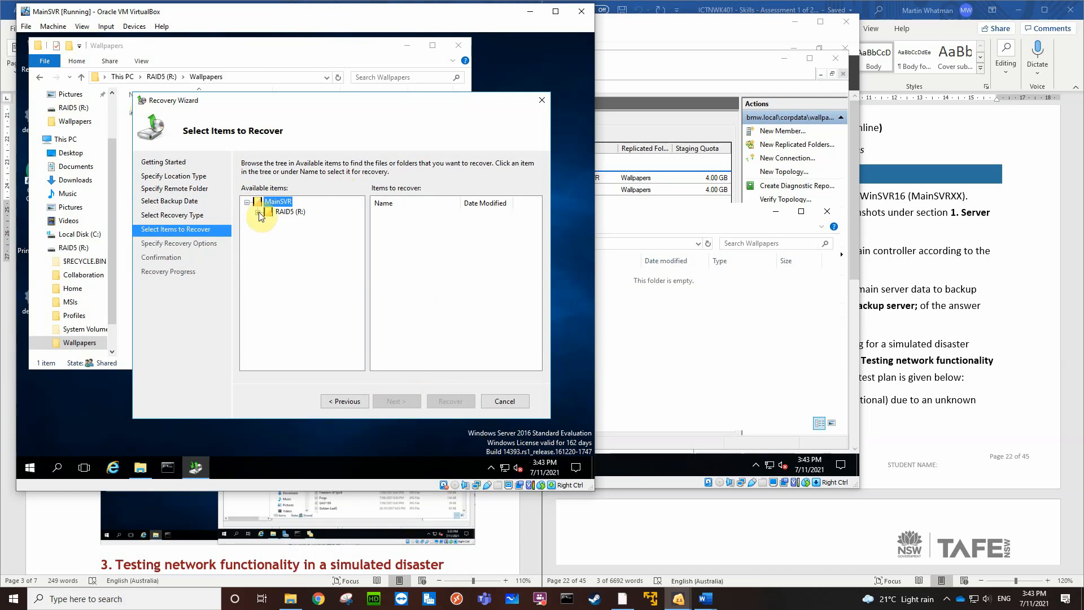
{"action": "left_click", "coordinate": [258, 213]}
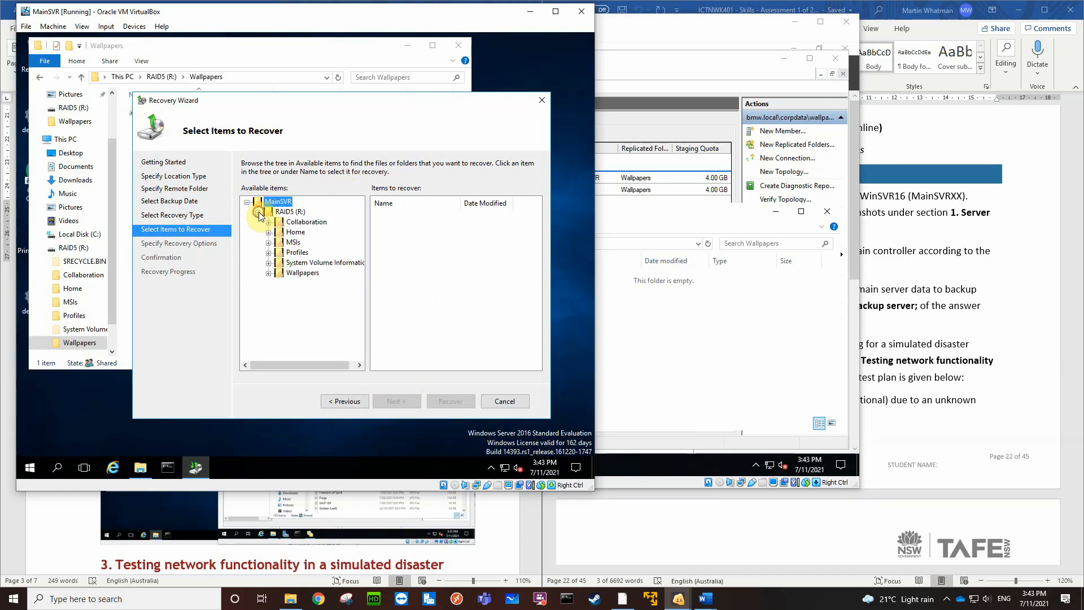
{"action": "left_click", "coordinate": [270, 272]}
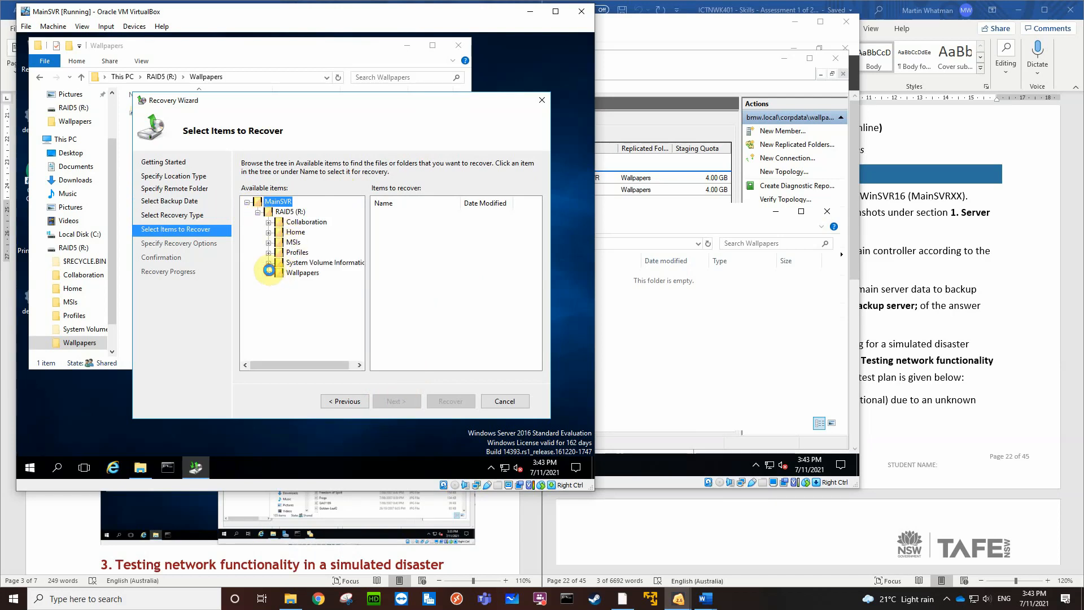
{"action": "left_click", "coordinate": [299, 274]}
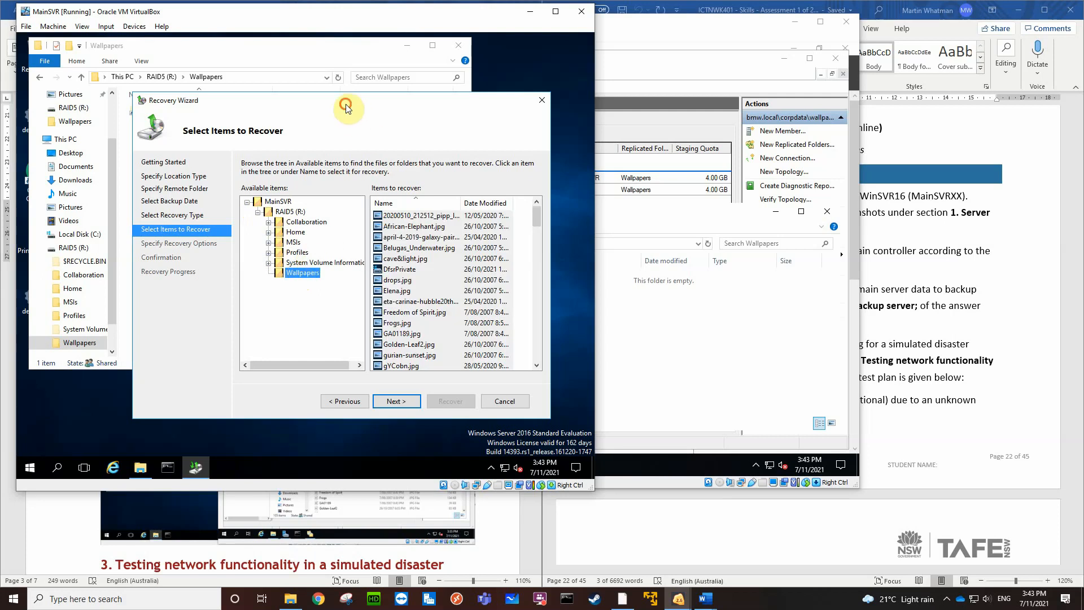
Reposition the Recovery Wizard and the Wallpapers folder window to reduce their overlap, leaving the wizard in front
{"action": "left_click_drag", "start_coordinate": [351, 106], "coordinate": [382, 120]}
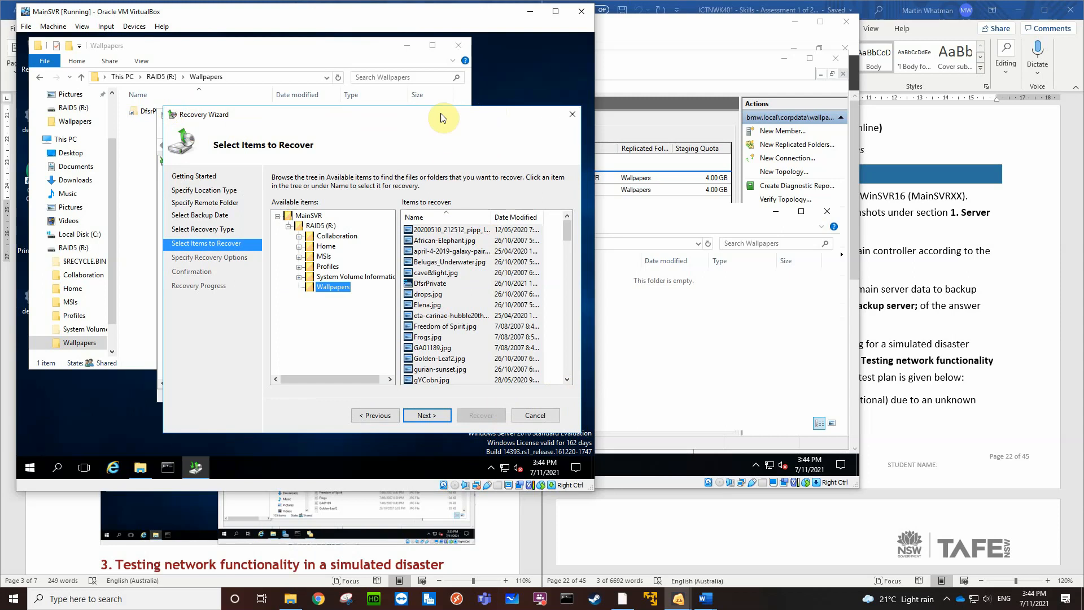
{"action": "left_click_drag", "start_coordinate": [408, 117], "coordinate": [436, 116]}
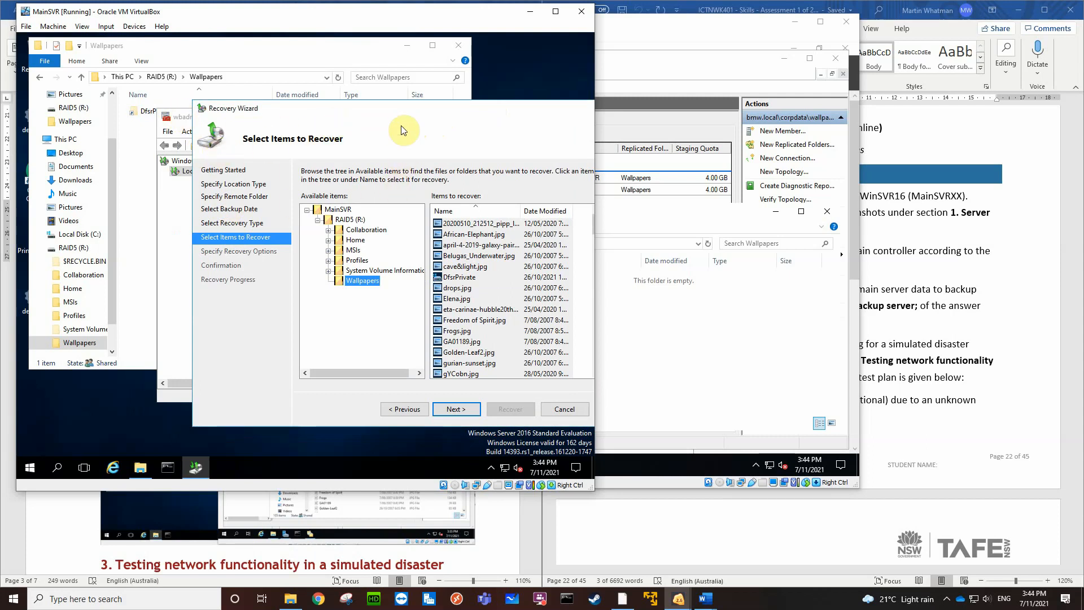
{"action": "left_click", "coordinate": [313, 43]}
{"action": "left_click_drag", "start_coordinate": [295, 43], "coordinate": [290, 41]}
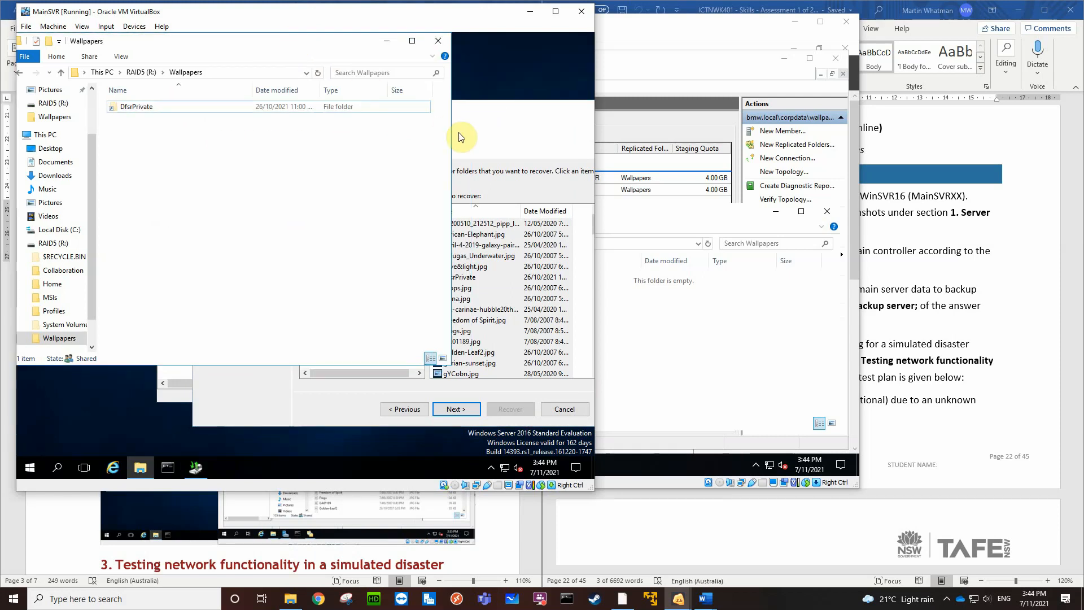
{"action": "left_click", "coordinate": [508, 121]}
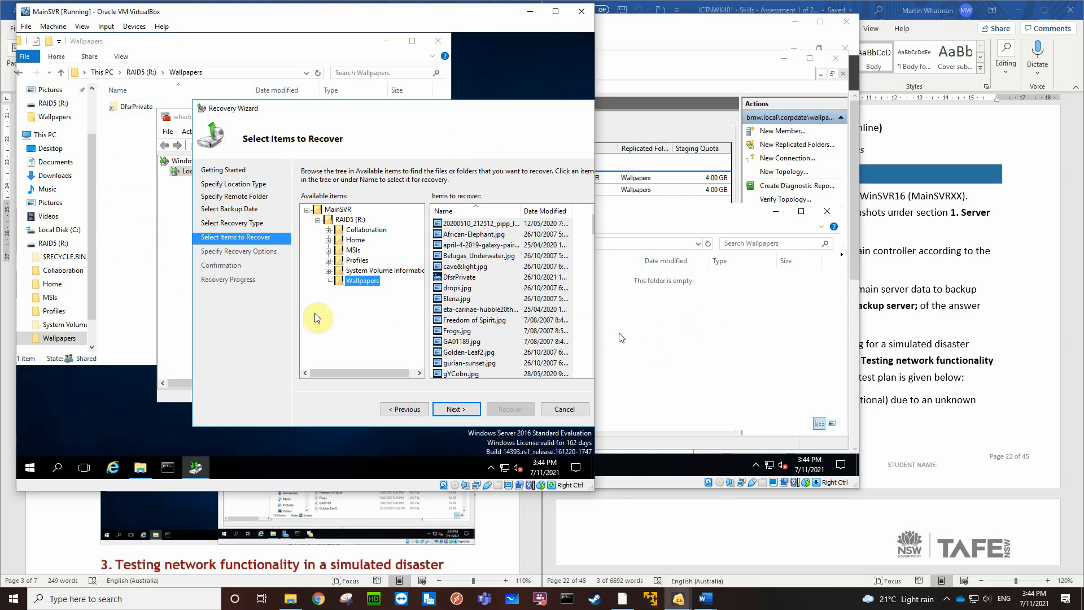
Select the wallpaper items from African-Elephant.jpg through Elena.jpg for recovery and continue to the recovery options
{"action": "left_click", "coordinate": [455, 235]}
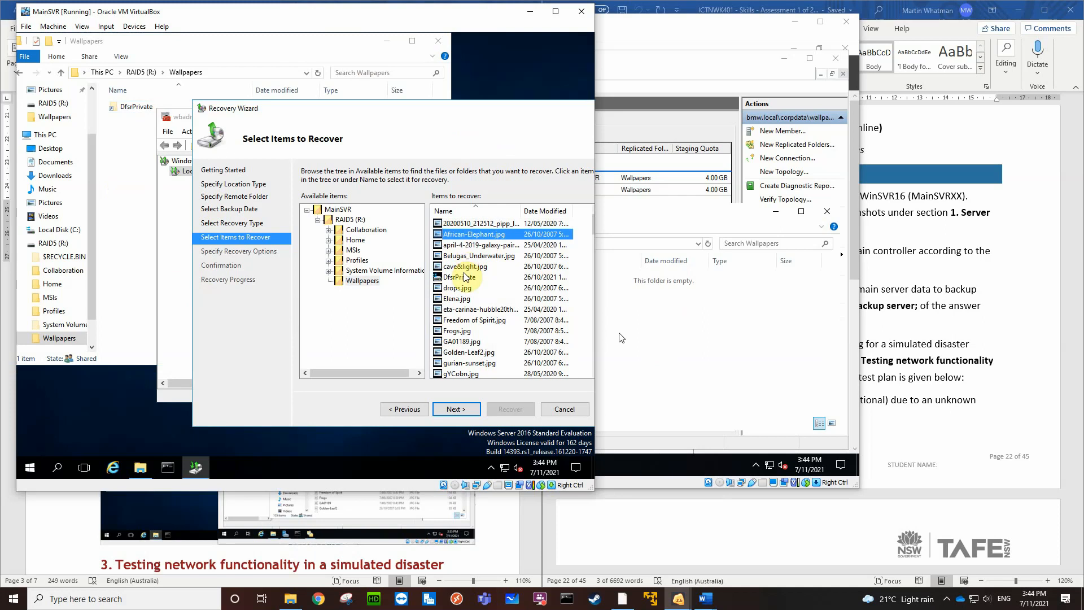
{"action": "left_click", "coordinate": [454, 299], "text": "shift"}
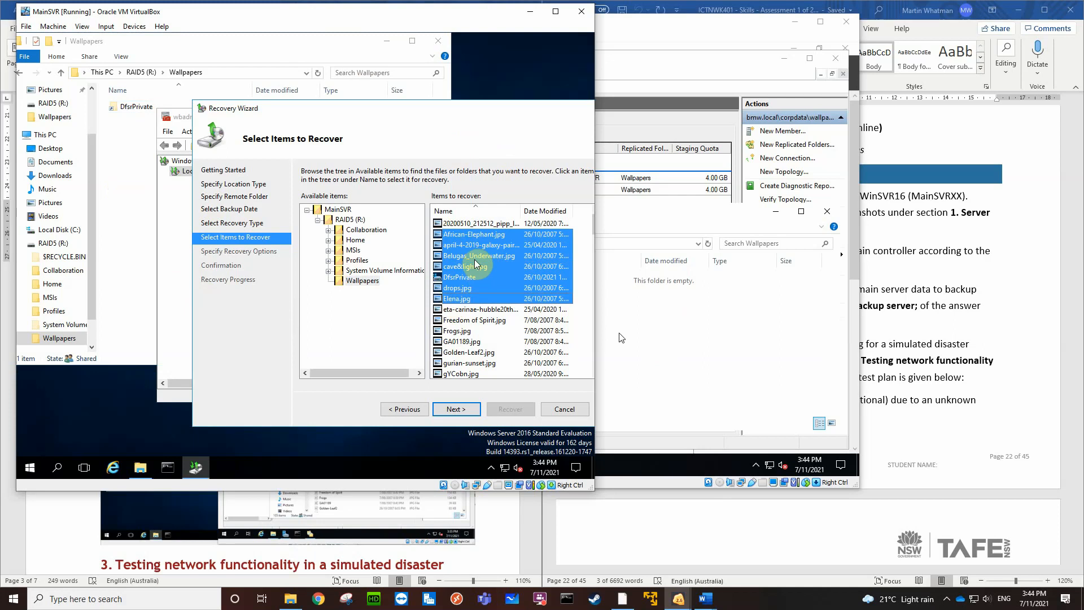
{"action": "left_click", "coordinate": [450, 410]}
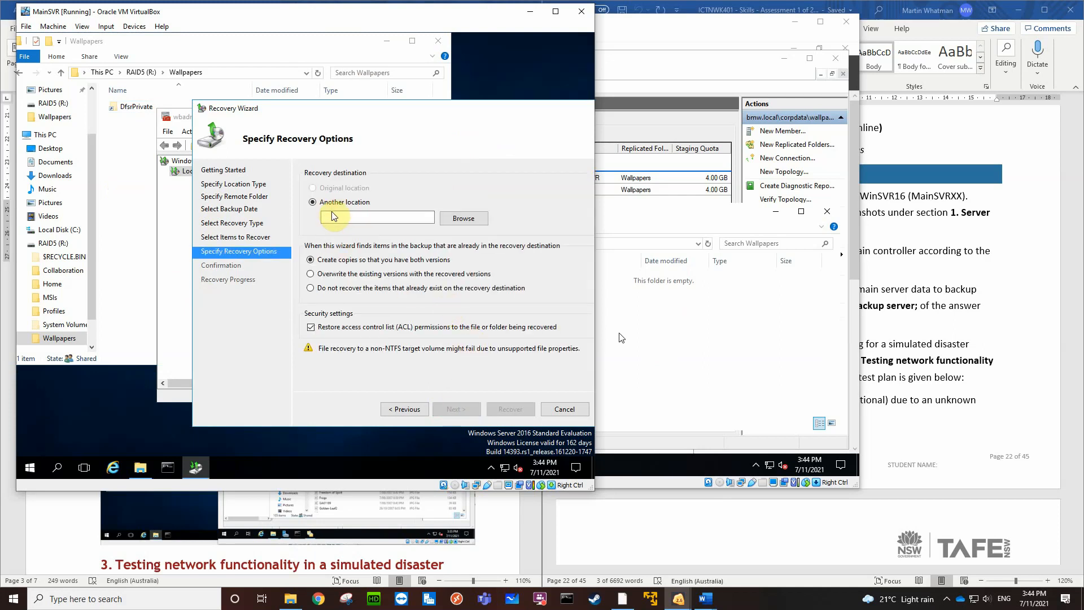
{"action": "left_click", "coordinate": [461, 218]}
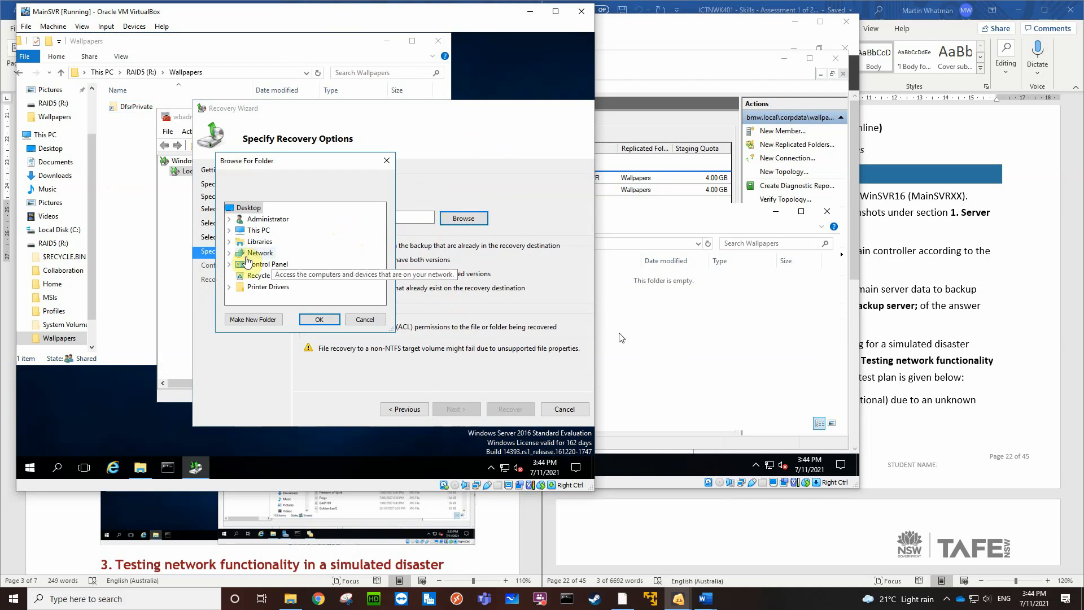
{"action": "left_click", "coordinate": [230, 253]}
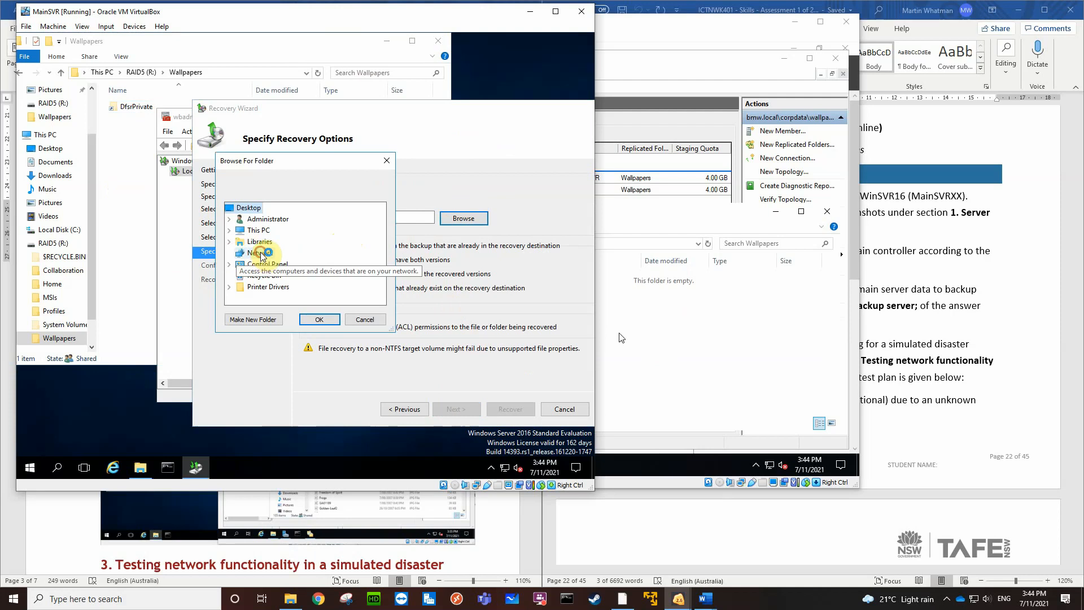
{"action": "left_click", "coordinate": [261, 253]}
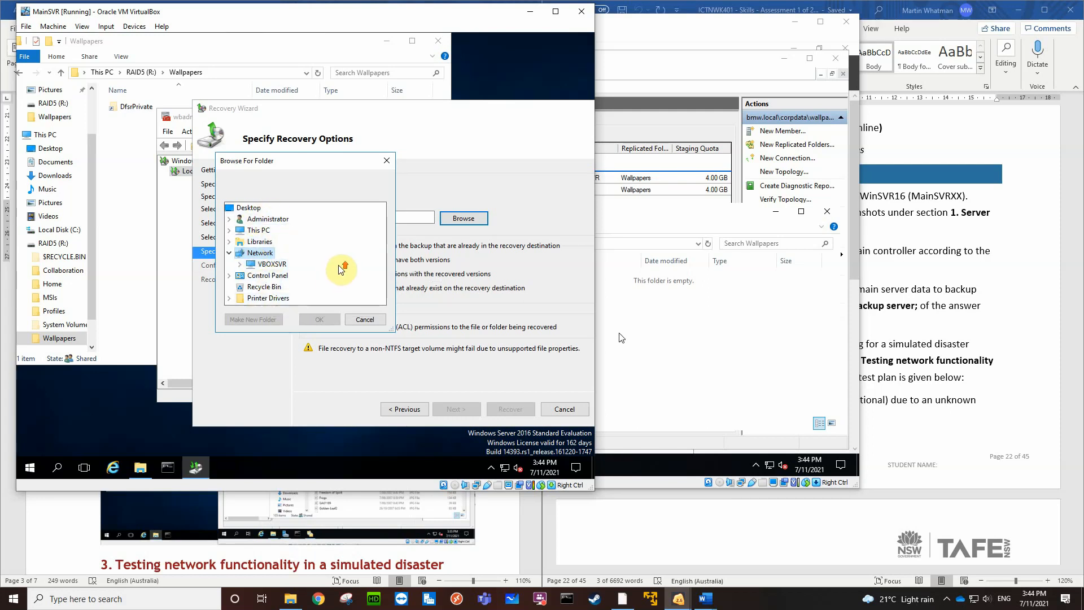
{"action": "left_click", "coordinate": [229, 253]}
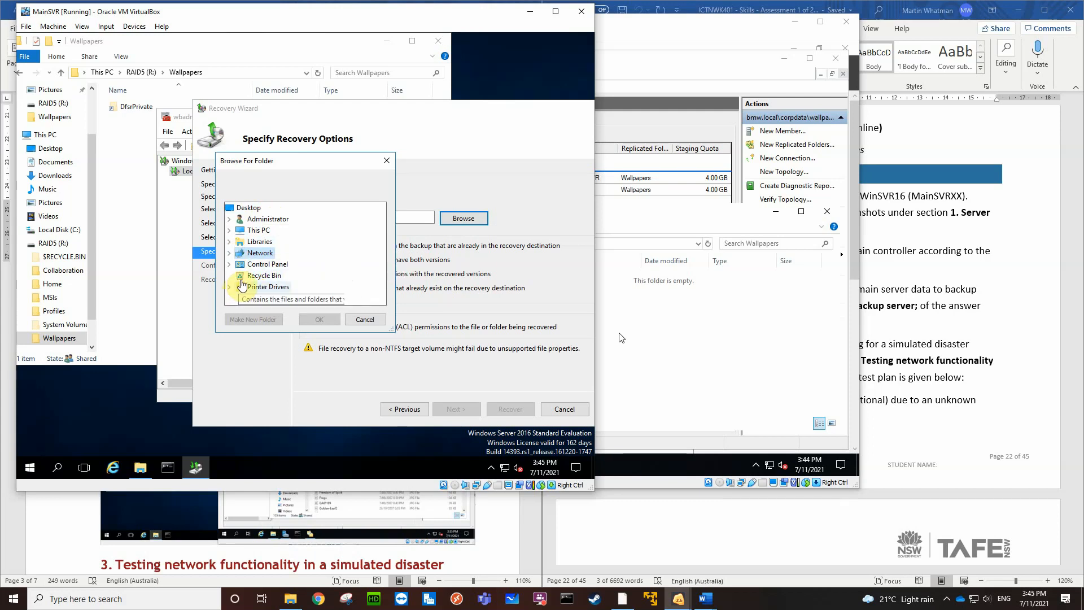
{"action": "left_click", "coordinate": [365, 320]}
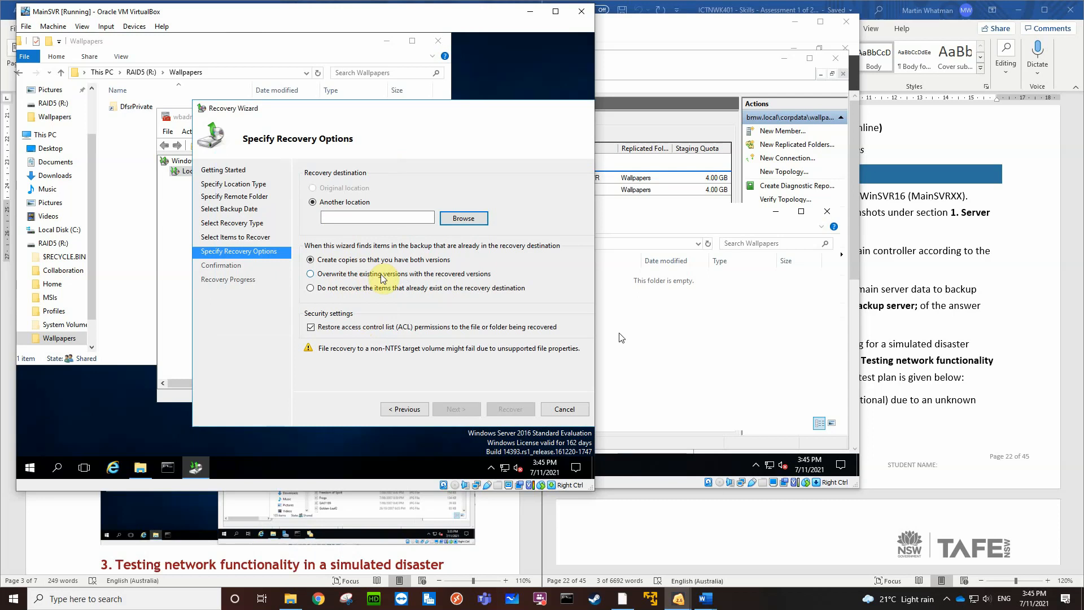
Set the recovery to overwrite existing versions and enter \\bmw.local\Corpdata\Wallpapers as the alternate recovery destination
{"action": "left_click", "coordinate": [311, 275]}
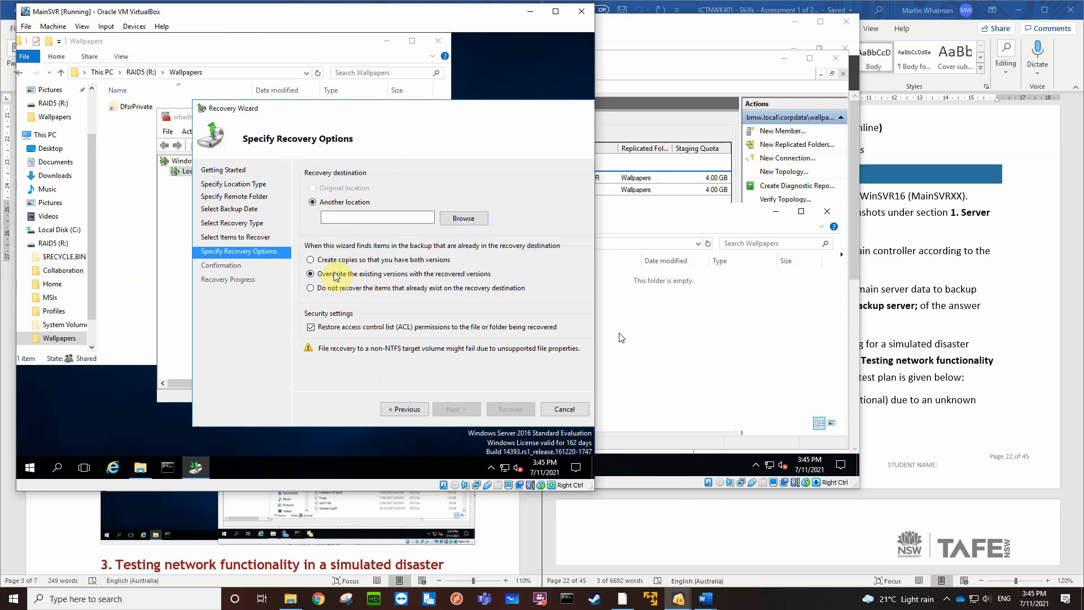
{"action": "left_click", "coordinate": [332, 218]}
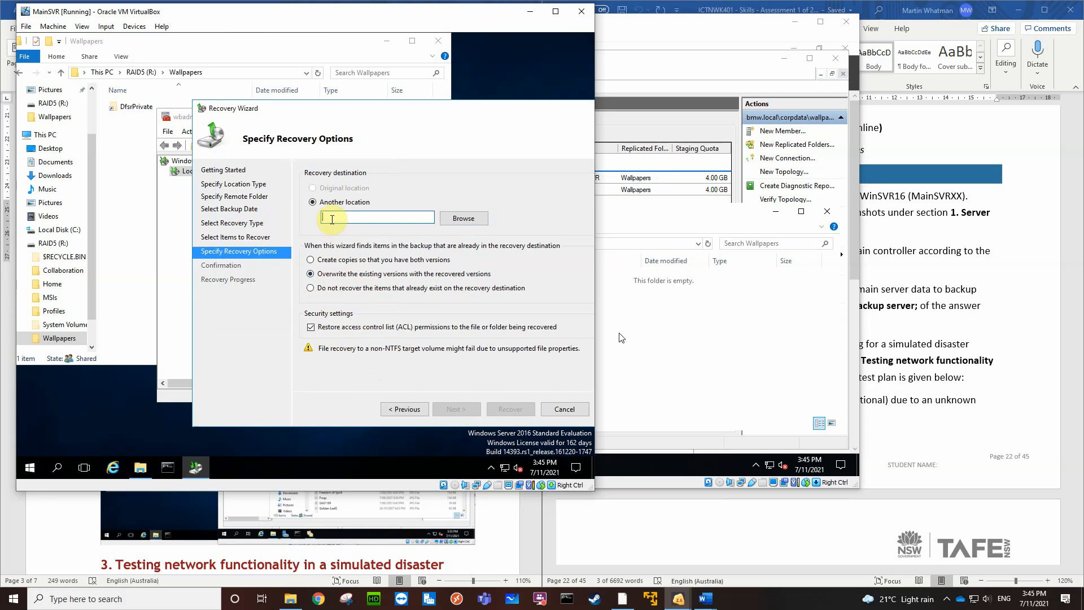
{"action": "type", "text": "\\\\"}
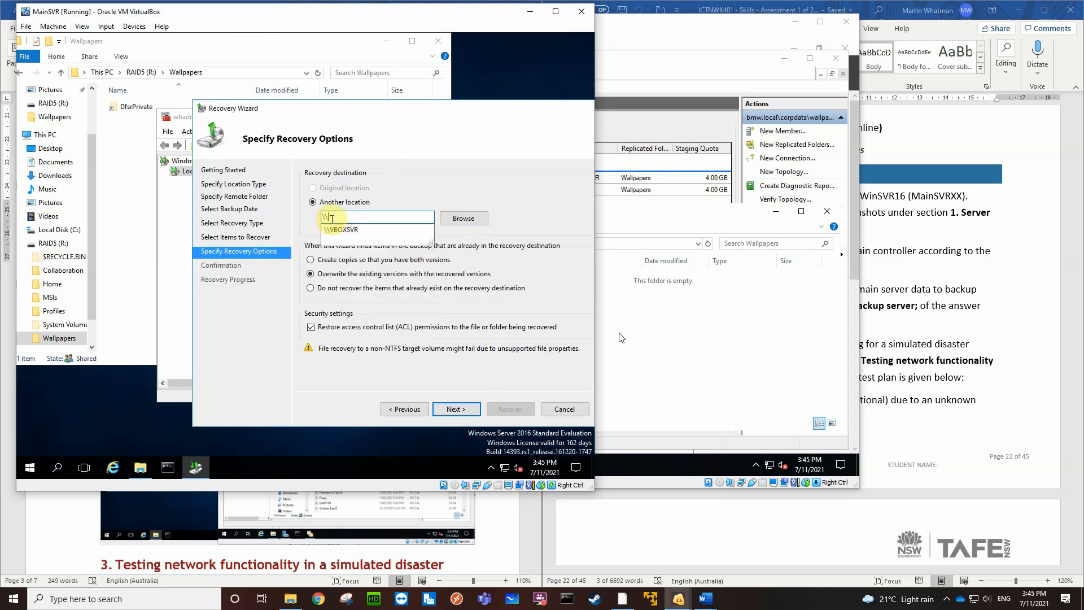
{"action": "type", "text": "Back"}
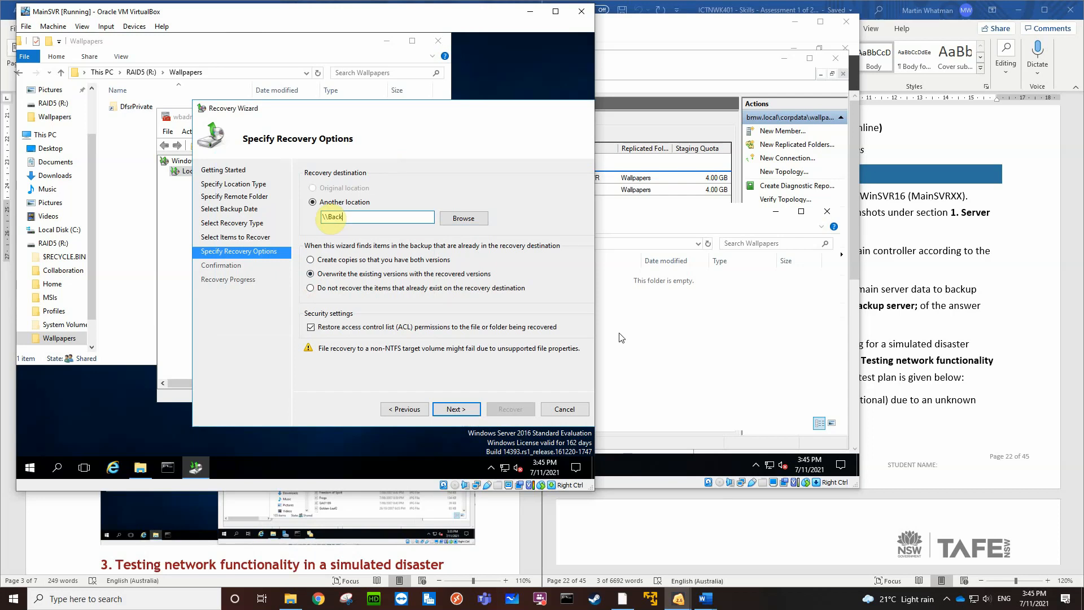
{"action": "type", "text": "c"}
{"action": "key", "text": "BackSpace"}
{"action": "key", "text": "BackSpace"}
{"action": "key", "text": "BackSpace"}
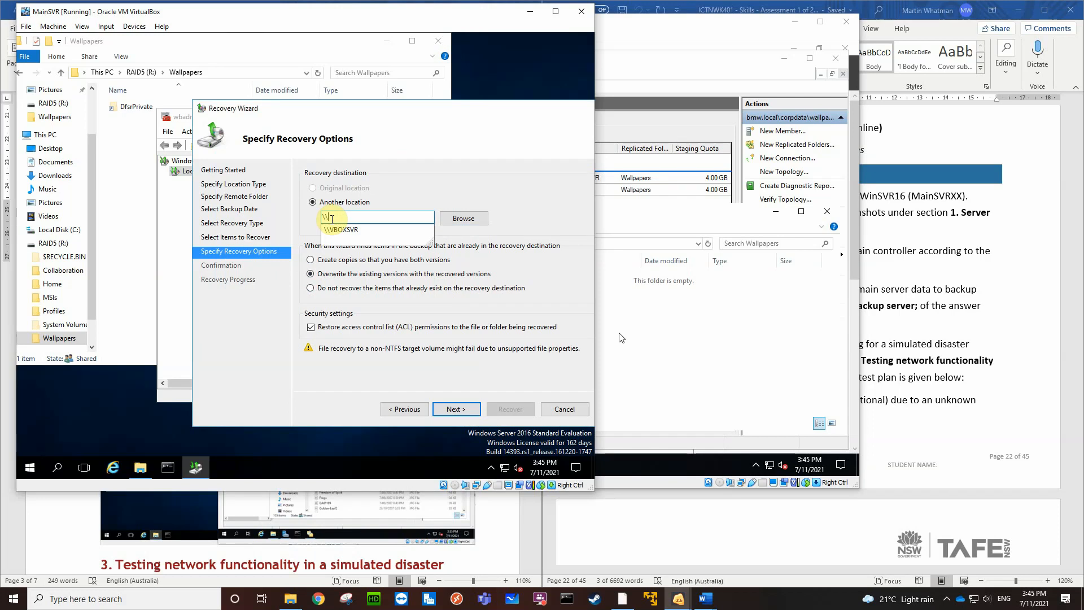
{"action": "type", "text": "bmw.local"}
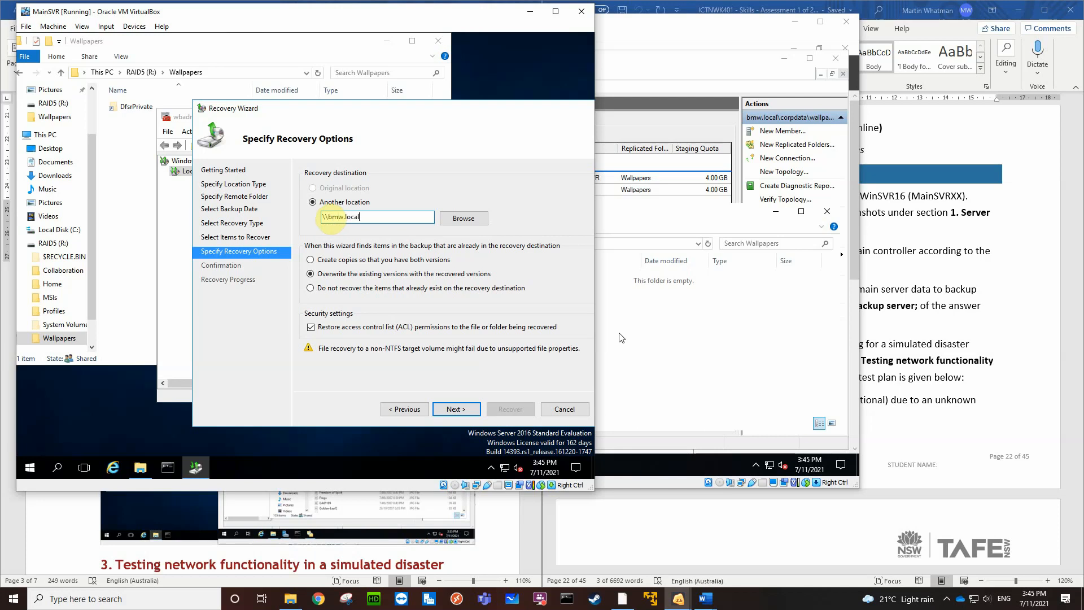
{"action": "type", "text": "\\"}
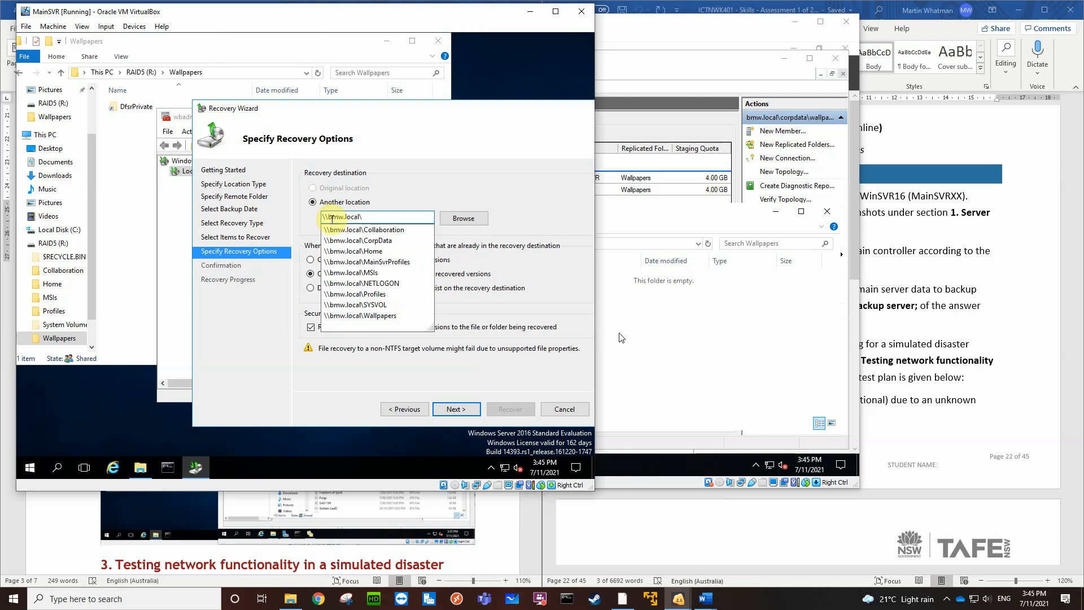
{"action": "type", "text": "Corp"}
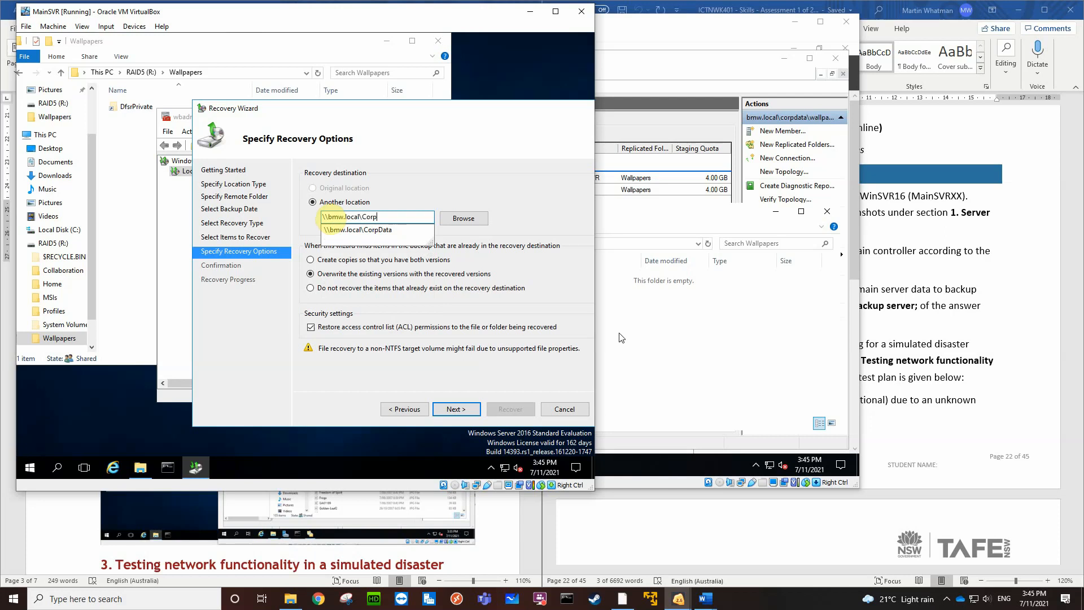
{"action": "type", "text": "data"}
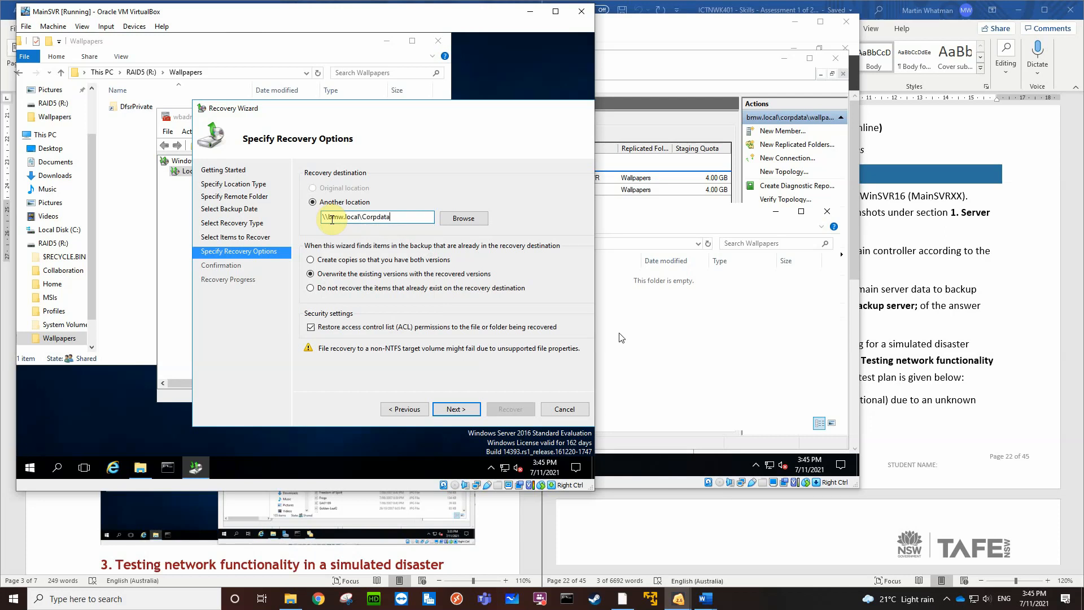
{"action": "type", "text": "\\Wallpap"}
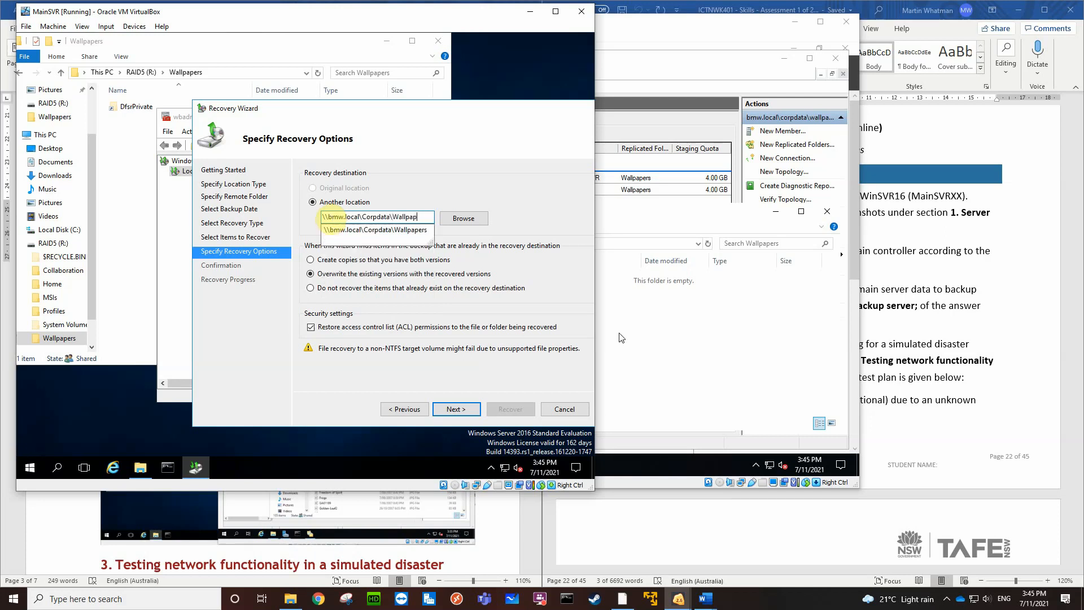
{"action": "type", "text": "ers"}
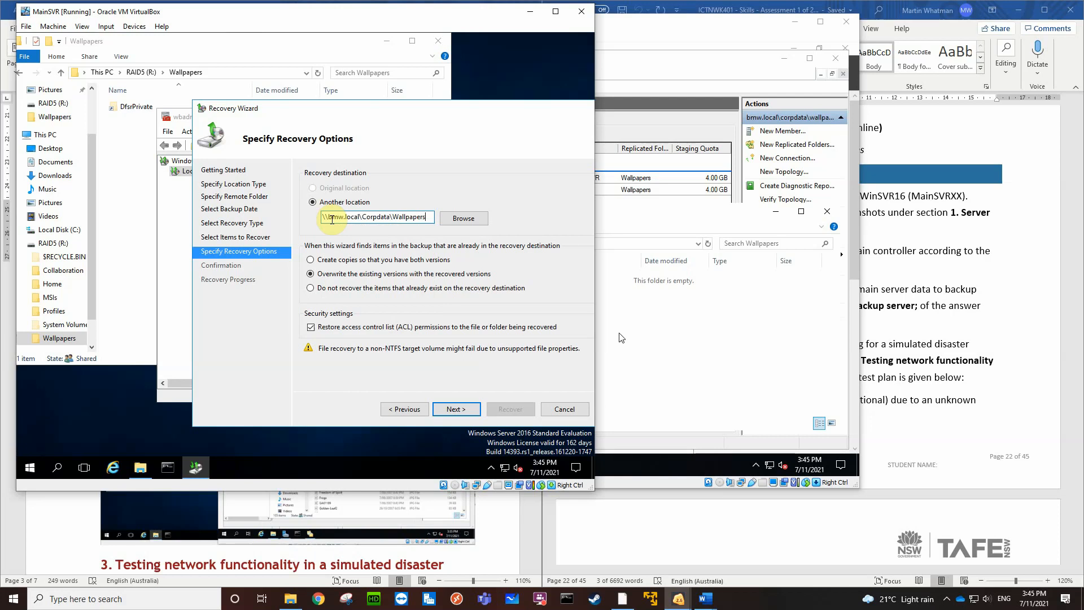
Try to continue the recovery with the Wallpapers network share as its destination, leaving the folder browser without a selection
{"action": "left_click", "coordinate": [460, 221]}
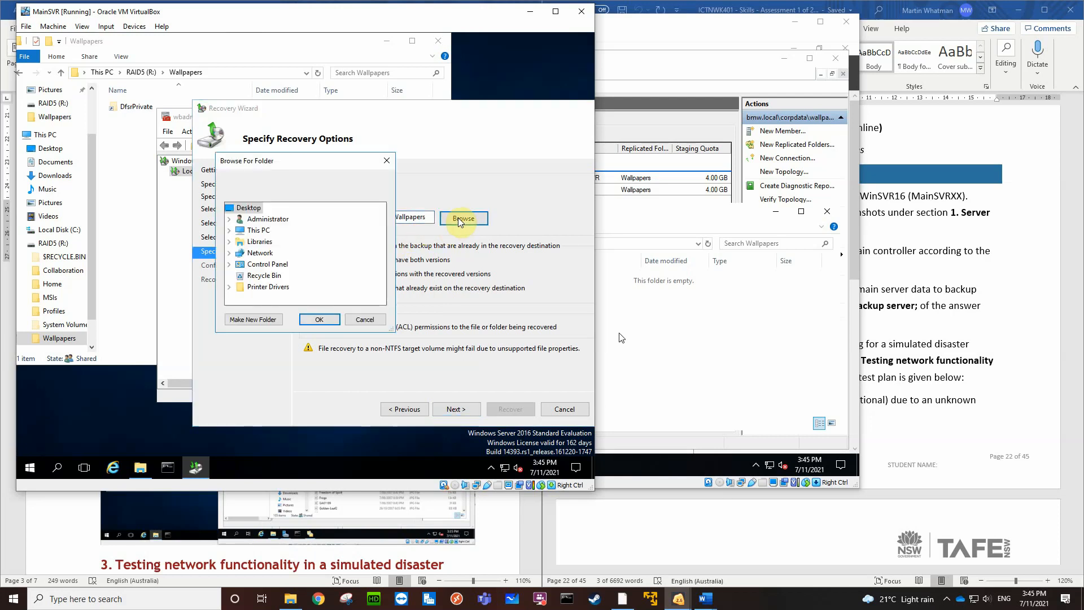
{"action": "left_click", "coordinate": [364, 320]}
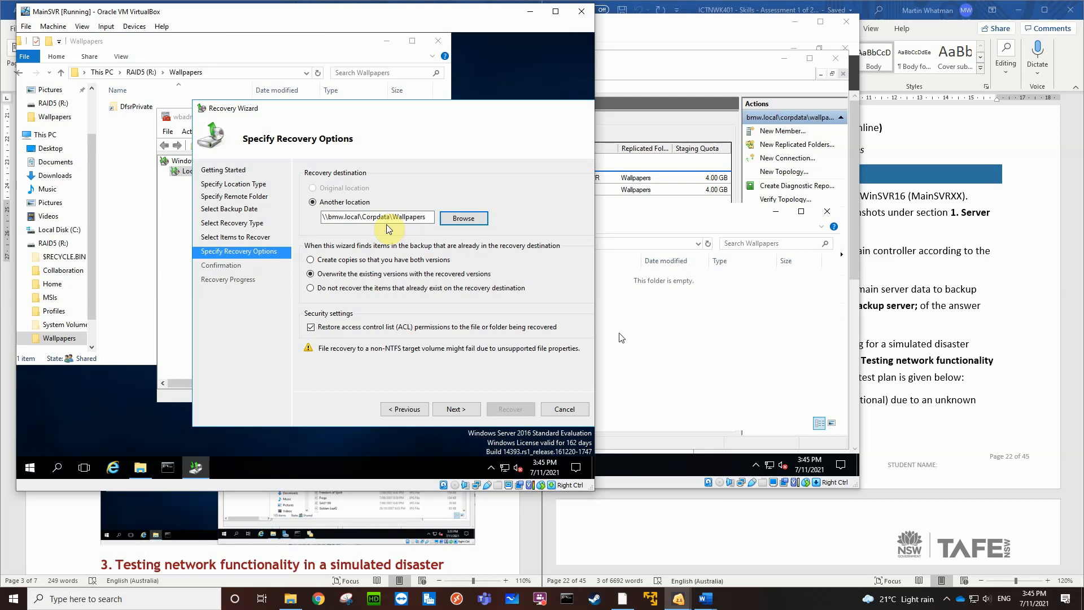
{"action": "left_click", "coordinate": [415, 216]}
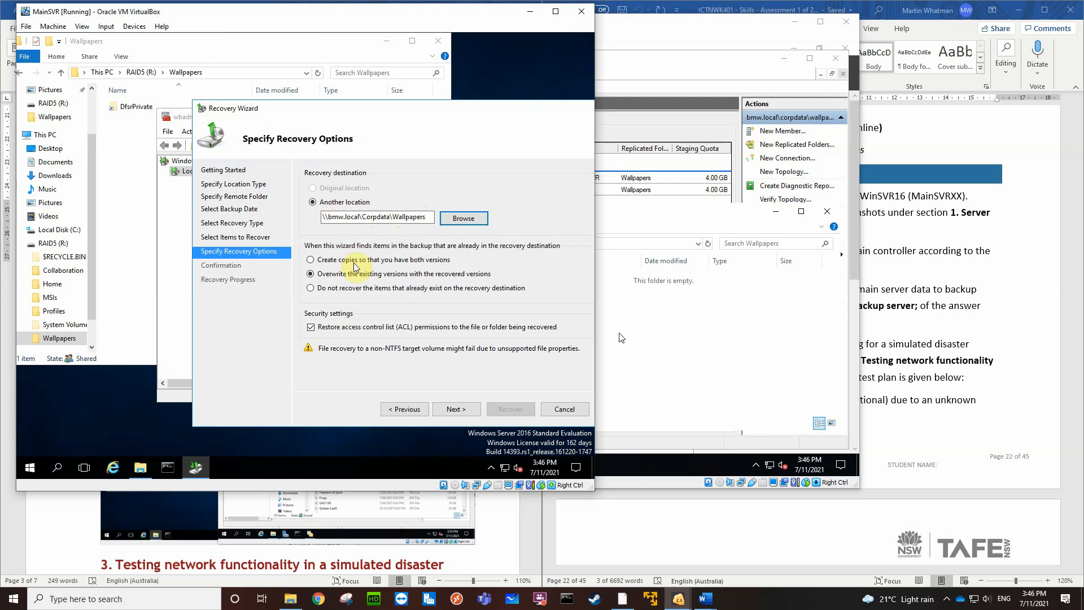
{"action": "left_click", "coordinate": [451, 410]}
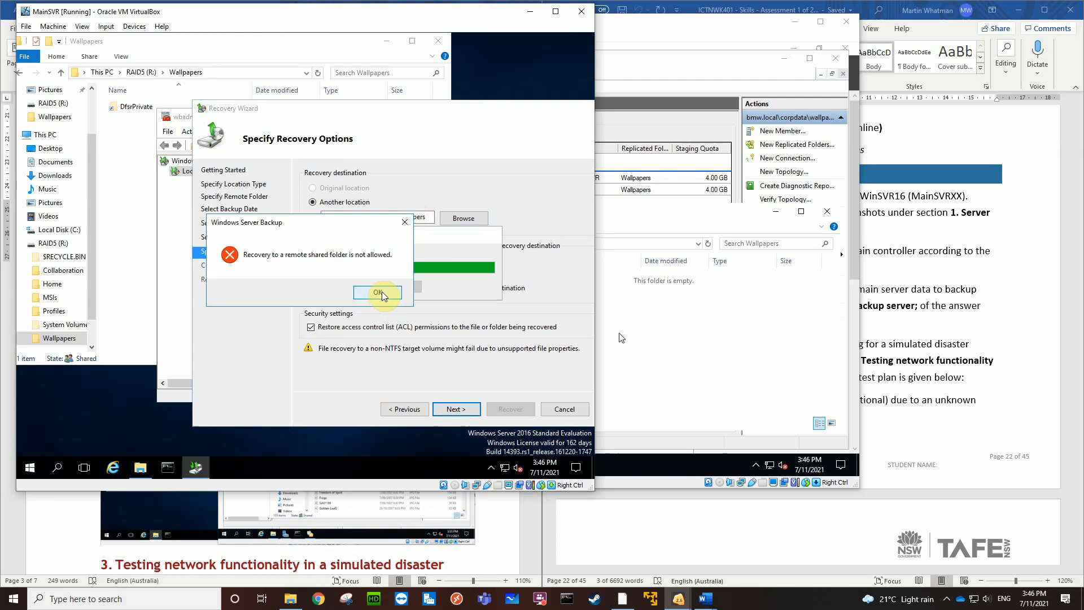
{"action": "left_click", "coordinate": [389, 292]}
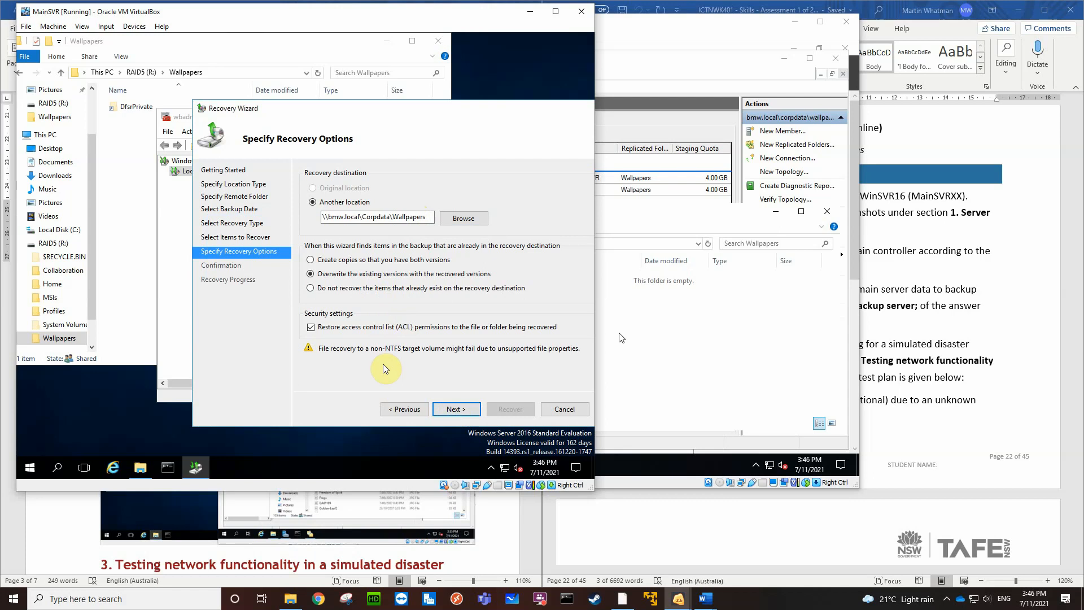
Check the restore task in the assessment document, then cancel the Recovery Wizard and close Windows Server Backup on MainSVR
{"action": "left_click", "coordinate": [1035, 341]}
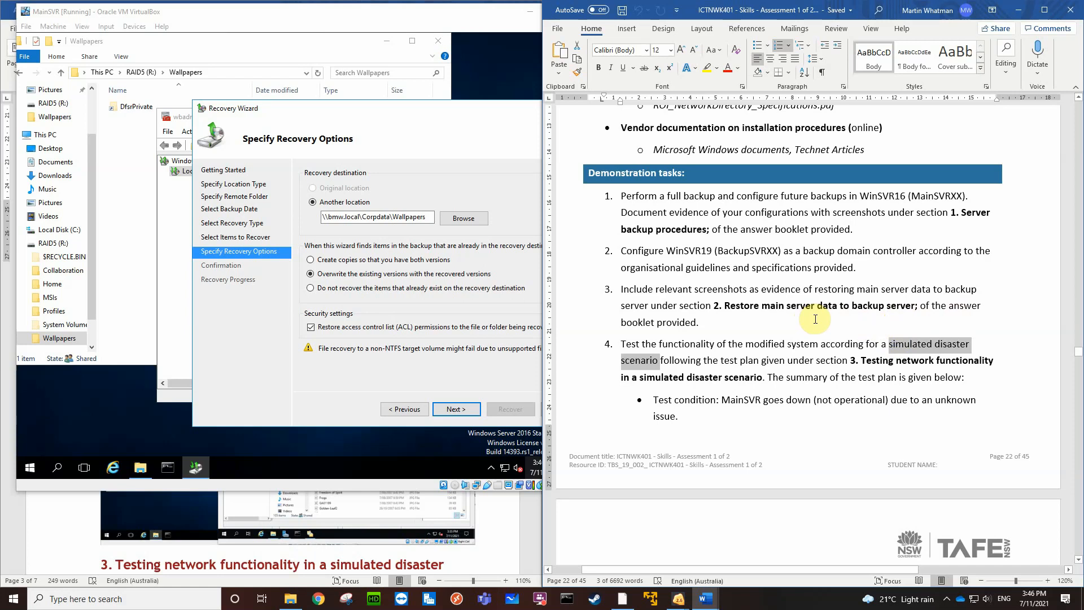
{"action": "left_click", "coordinate": [460, 118]}
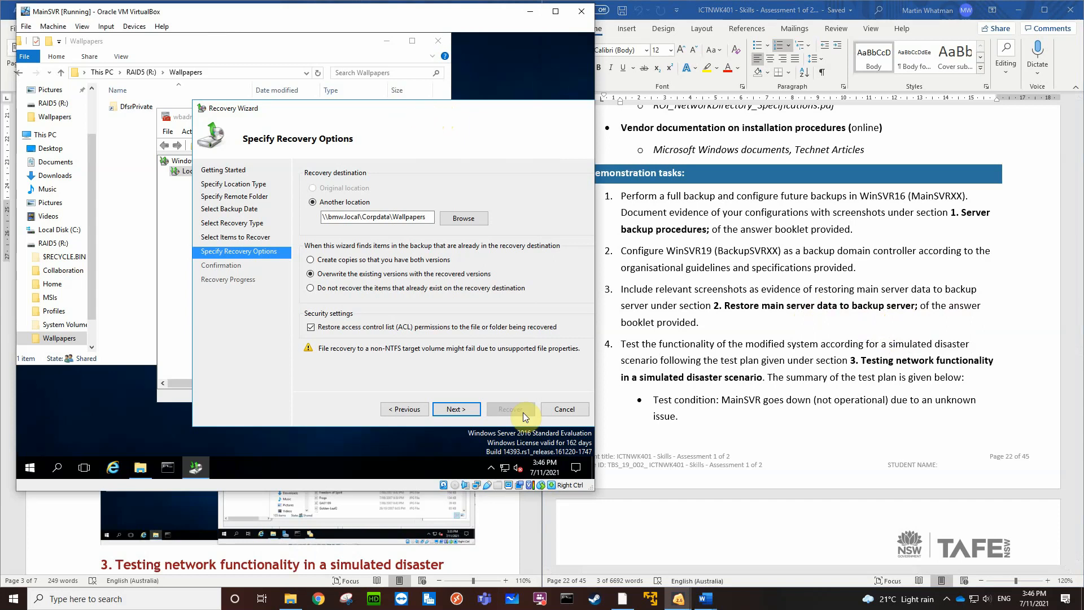
{"action": "left_click", "coordinate": [554, 411]}
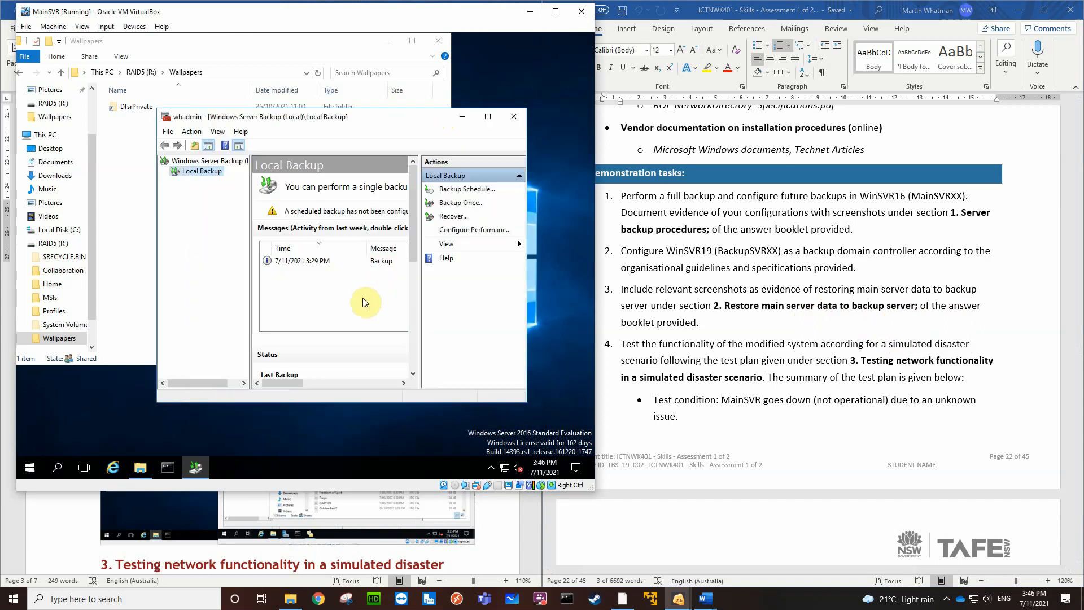
{"action": "left_click", "coordinate": [513, 116]}
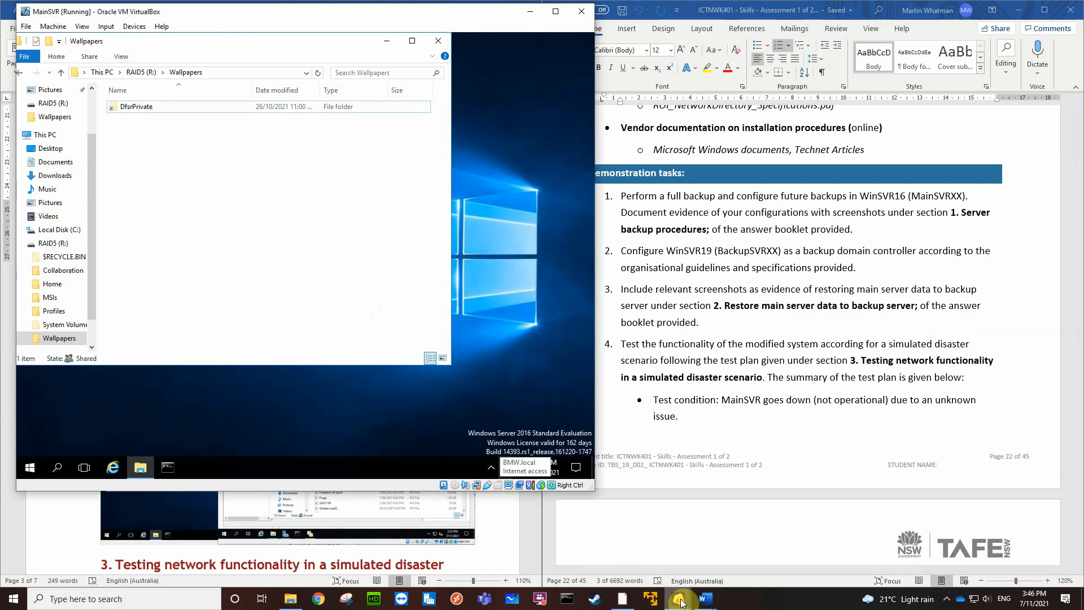
Switch to the BackupSVR virtual machine and close its DFS Management console
{"action": "mouse_move", "coordinate": [681, 603]}
{"action": "left_click", "coordinate": [672, 567]}
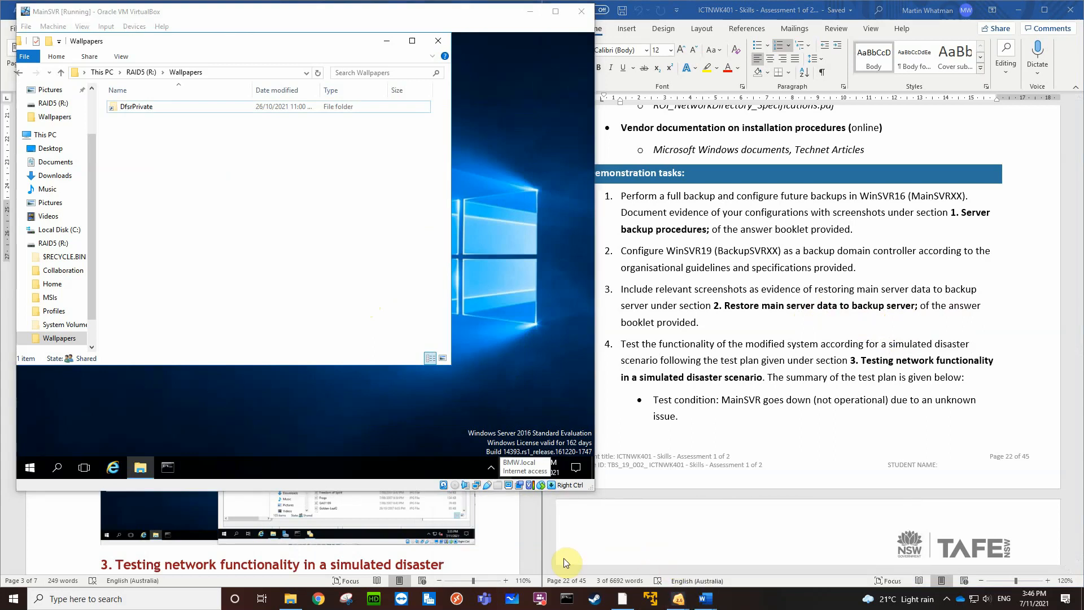
{"action": "mouse_move", "coordinate": [681, 590]}
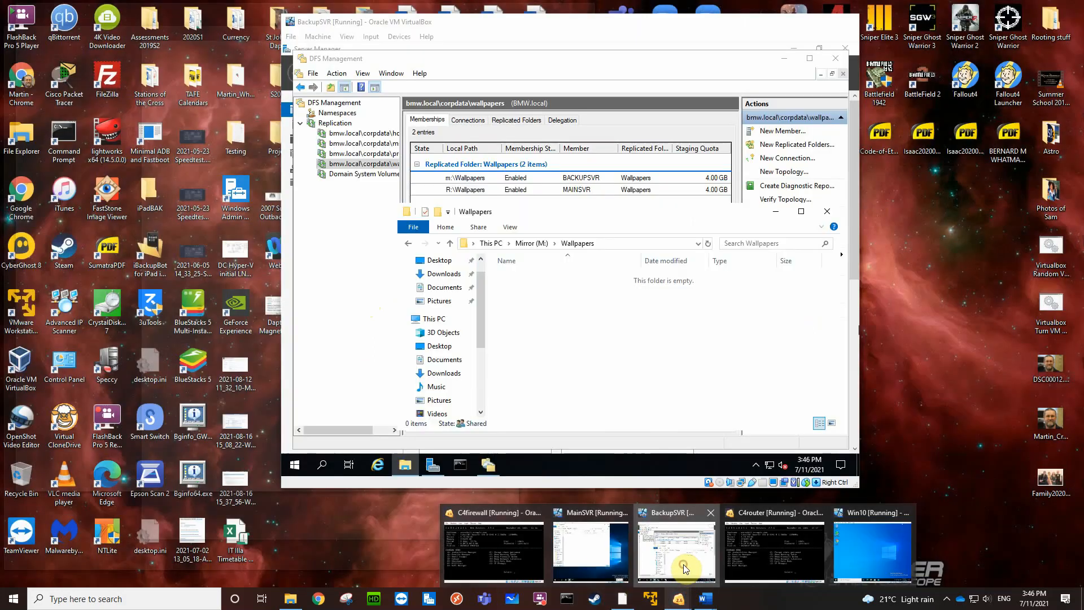
{"action": "left_click", "coordinate": [684, 564]}
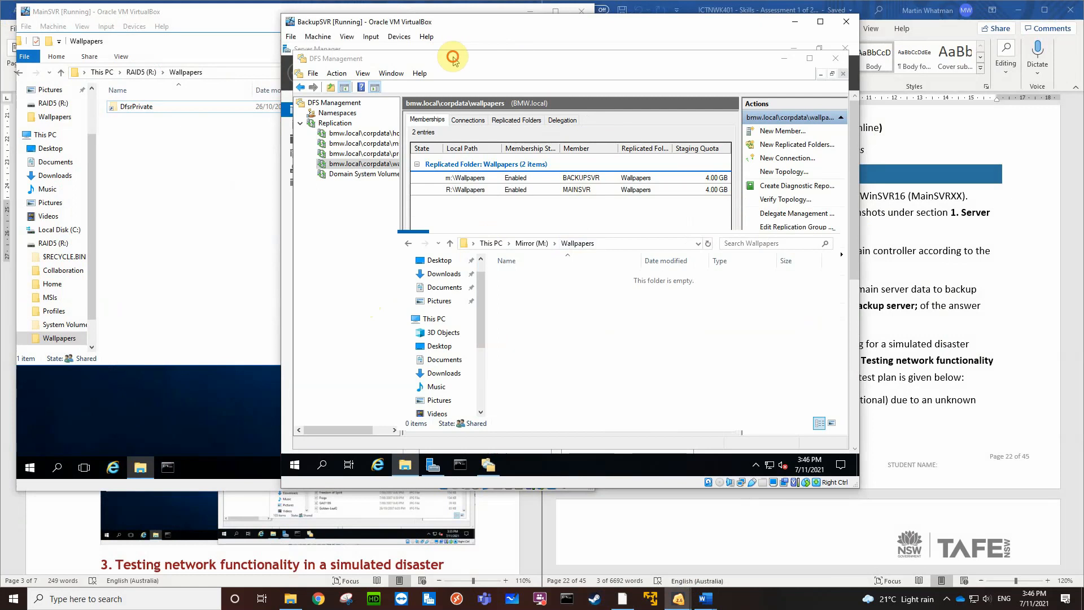
{"action": "left_click", "coordinate": [514, 58]}
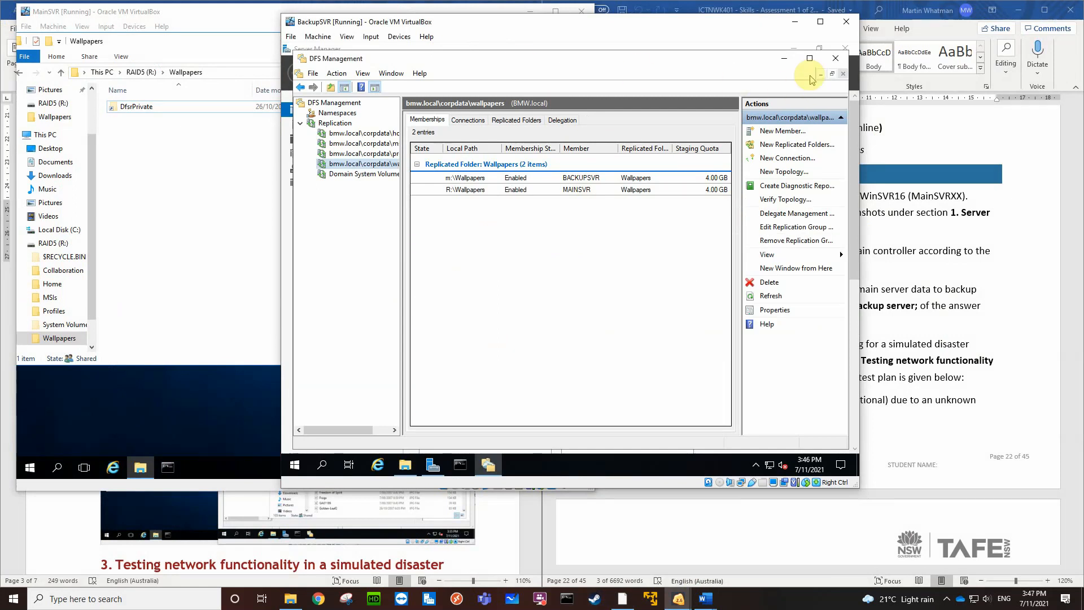
{"action": "left_click", "coordinate": [835, 59]}
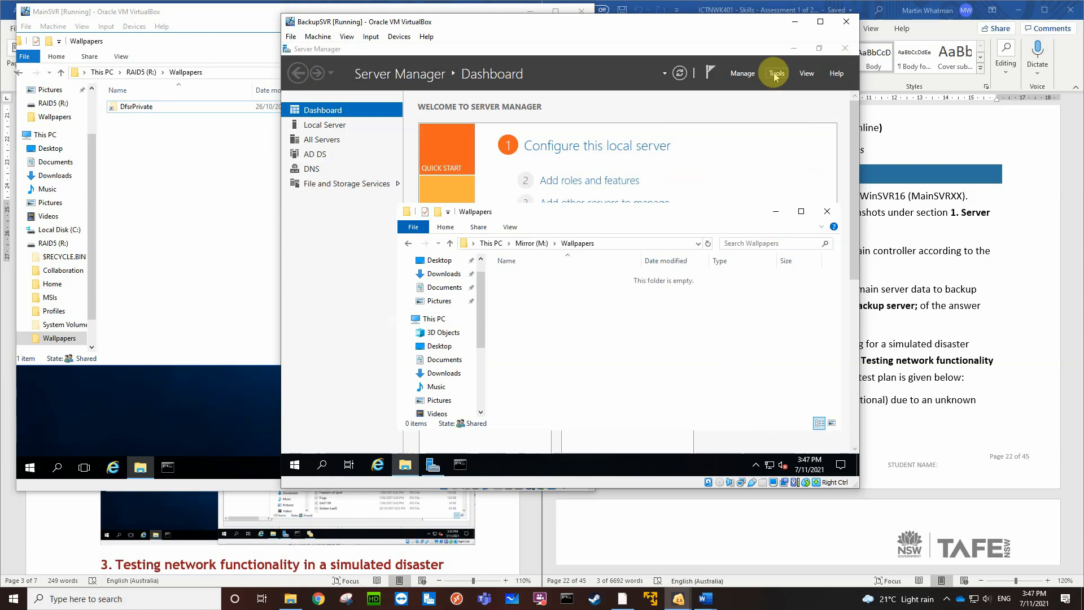
Start adding roles and features to BackupSVR with a role-based installation, keeping the current server roles, and continue to the feature selection
{"action": "left_click", "coordinate": [579, 183]}
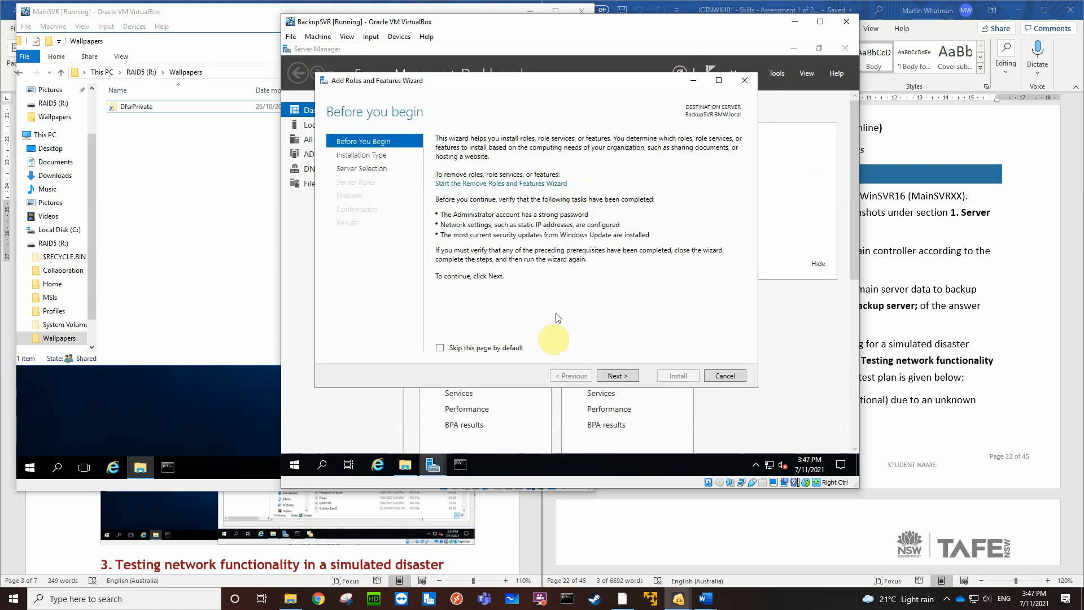
{"action": "left_click", "coordinate": [612, 376]}
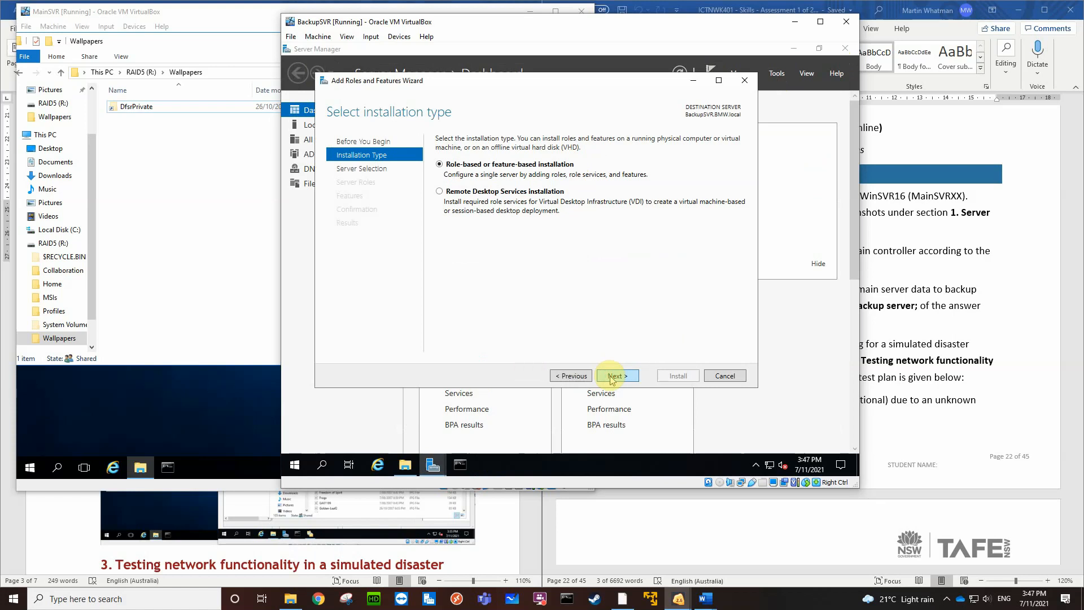
{"action": "left_click", "coordinate": [613, 377]}
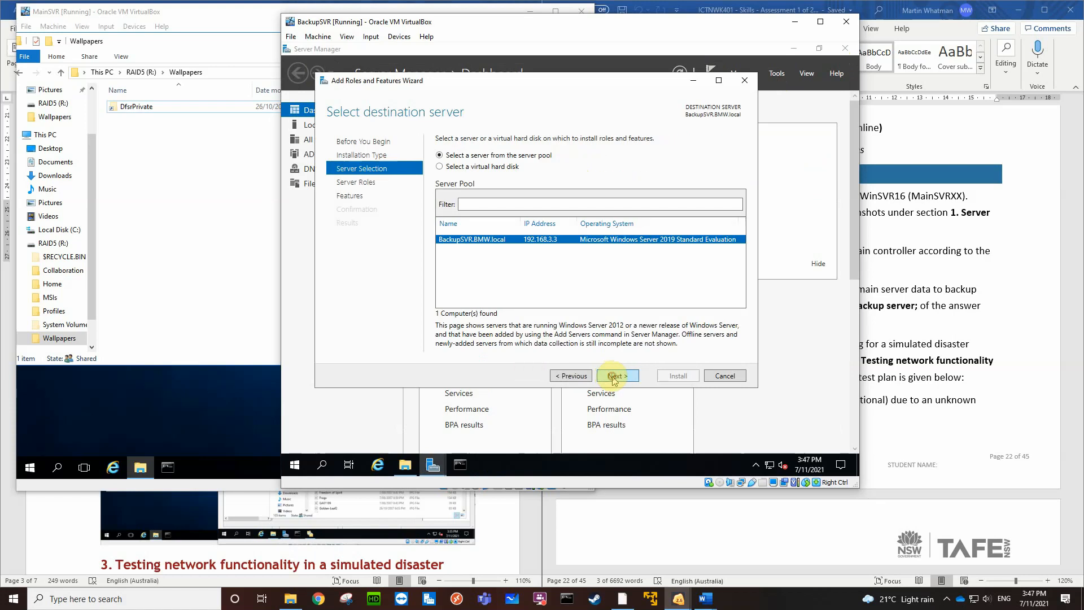
{"action": "left_click", "coordinate": [614, 377]}
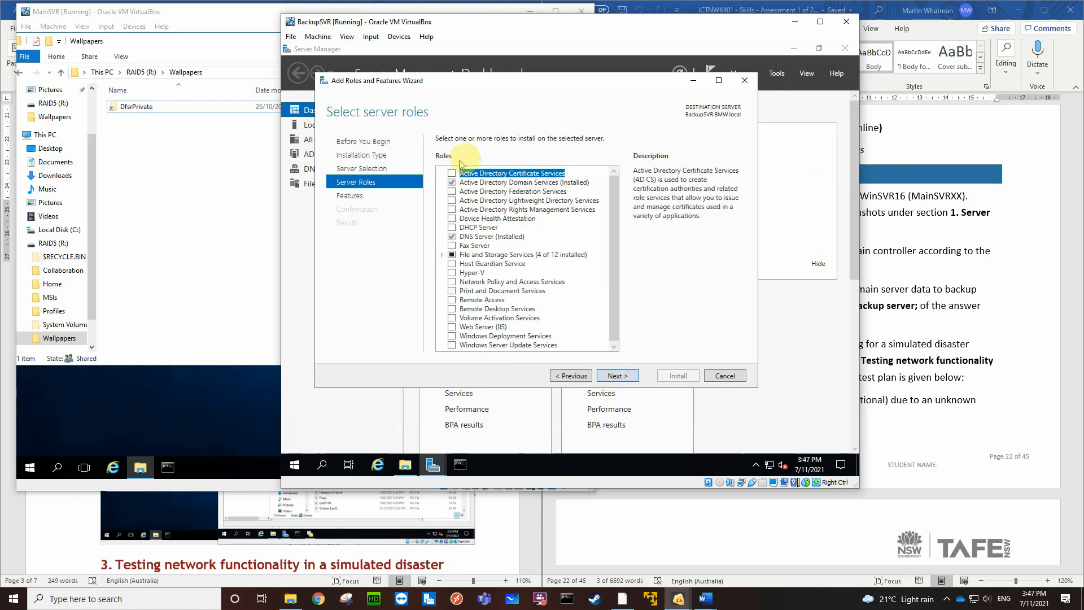
{"action": "left_click", "coordinate": [617, 376]}
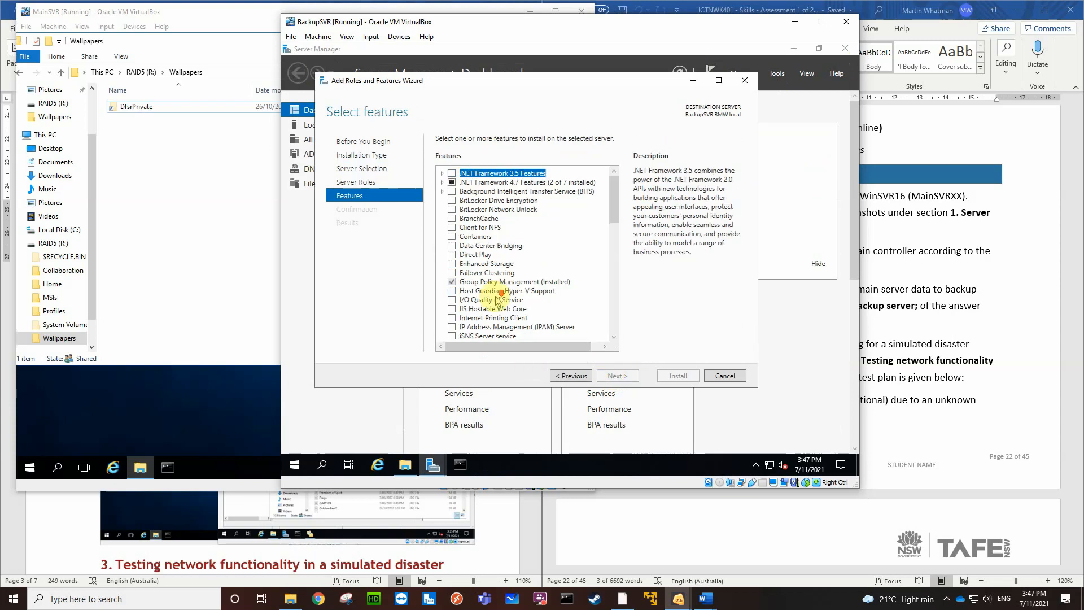
Select the Windows Server Backup feature and start its installation on BackupSVR
{"action": "scroll", "coordinate": [497, 300], "scroll_direction": "down", "scroll_amount": 12}
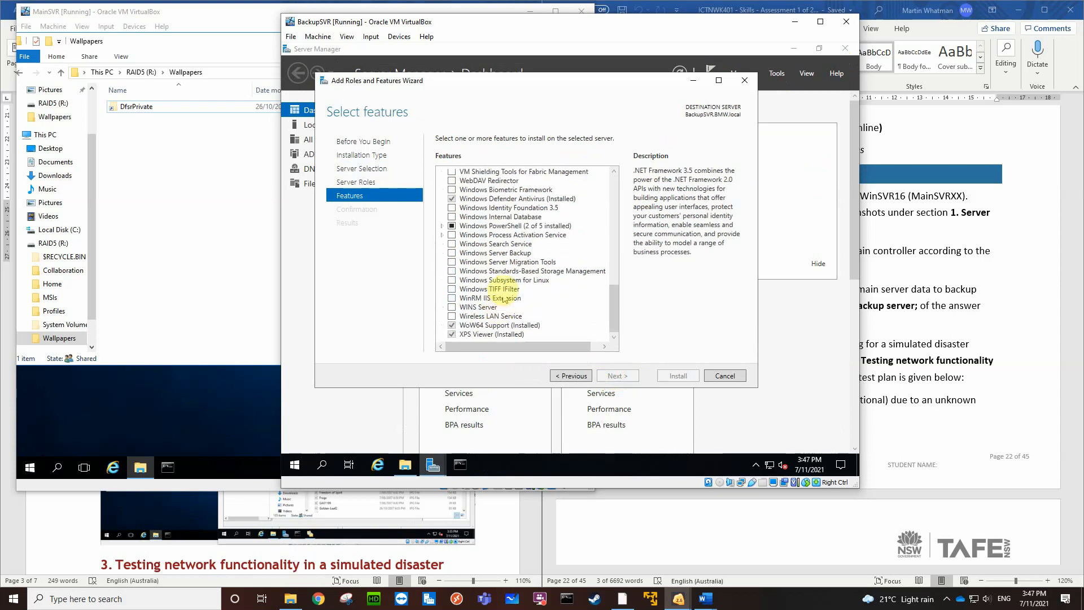
{"action": "left_click", "coordinate": [452, 252]}
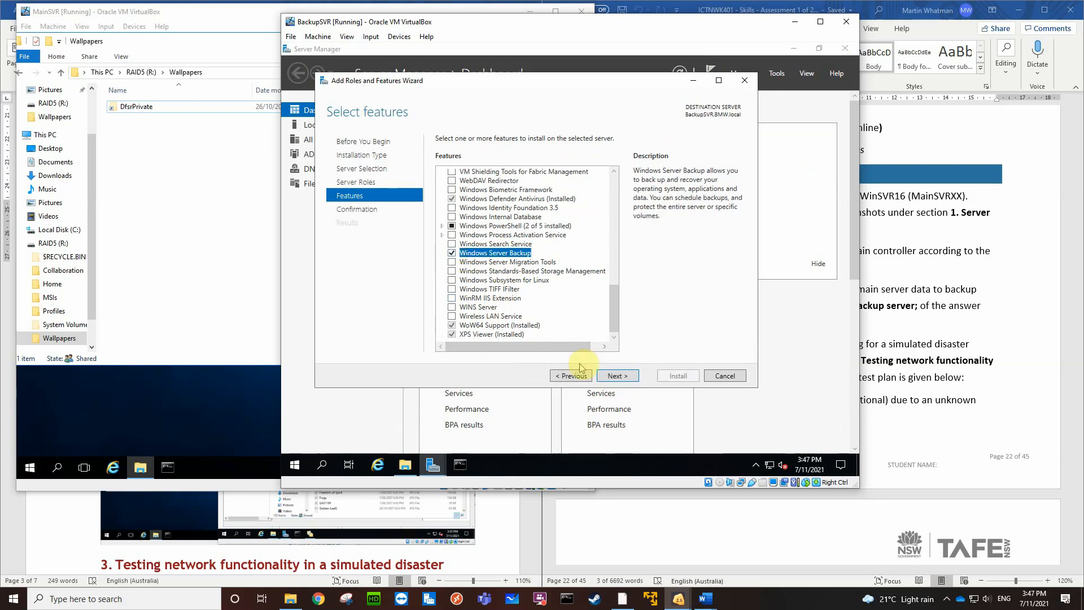
{"action": "left_click", "coordinate": [617, 376]}
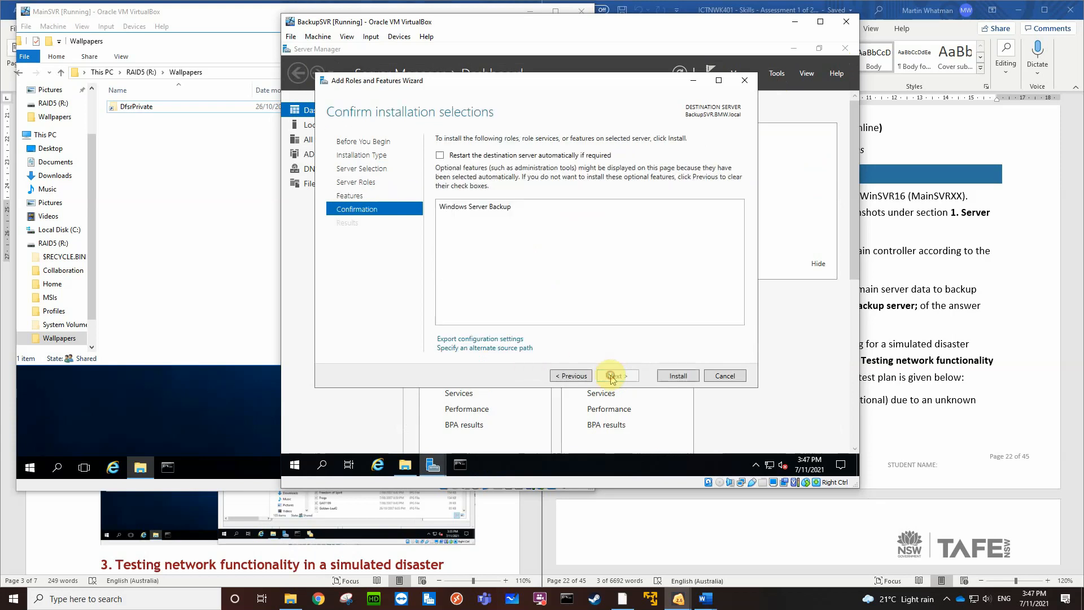
{"action": "left_click", "coordinate": [673, 377]}
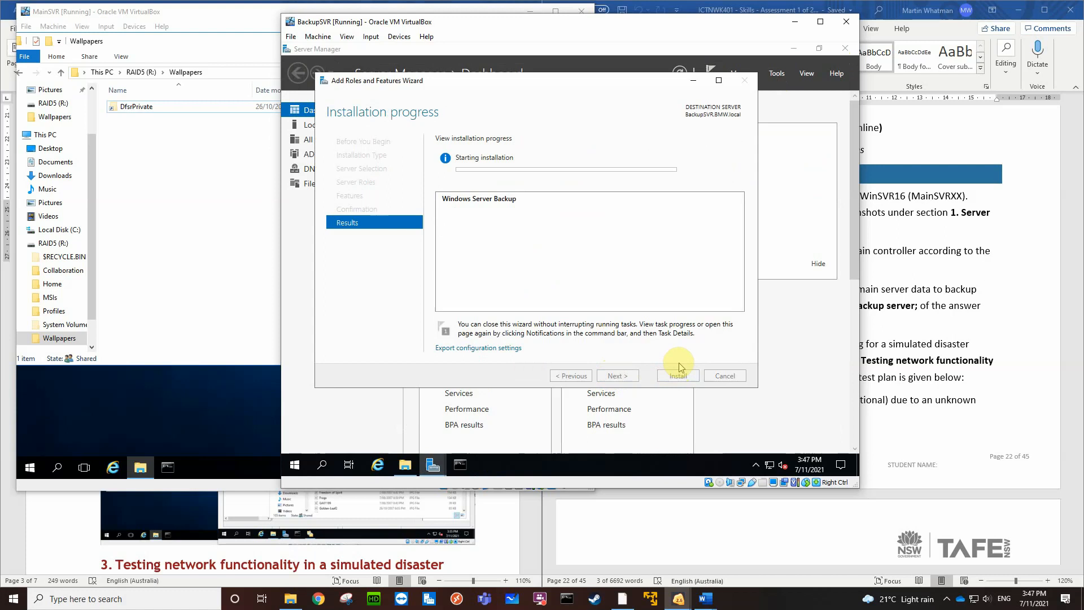
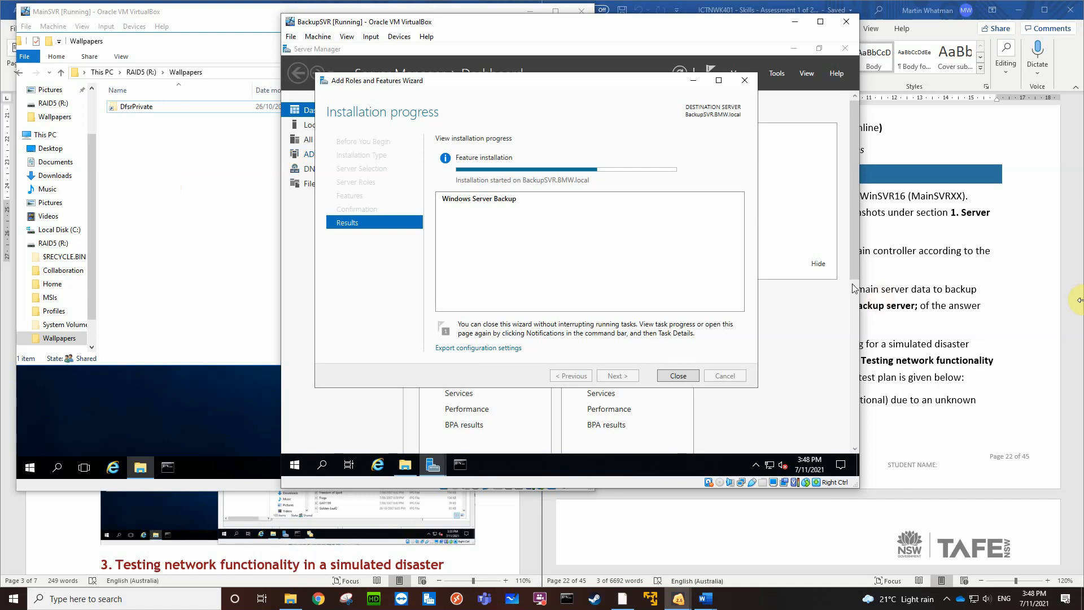
Review the assessment document's demonstration tasks on restoring main server data and testing the simulated disaster scenario, including the required test outcomes
{"action": "left_click", "coordinate": [1004, 311]}
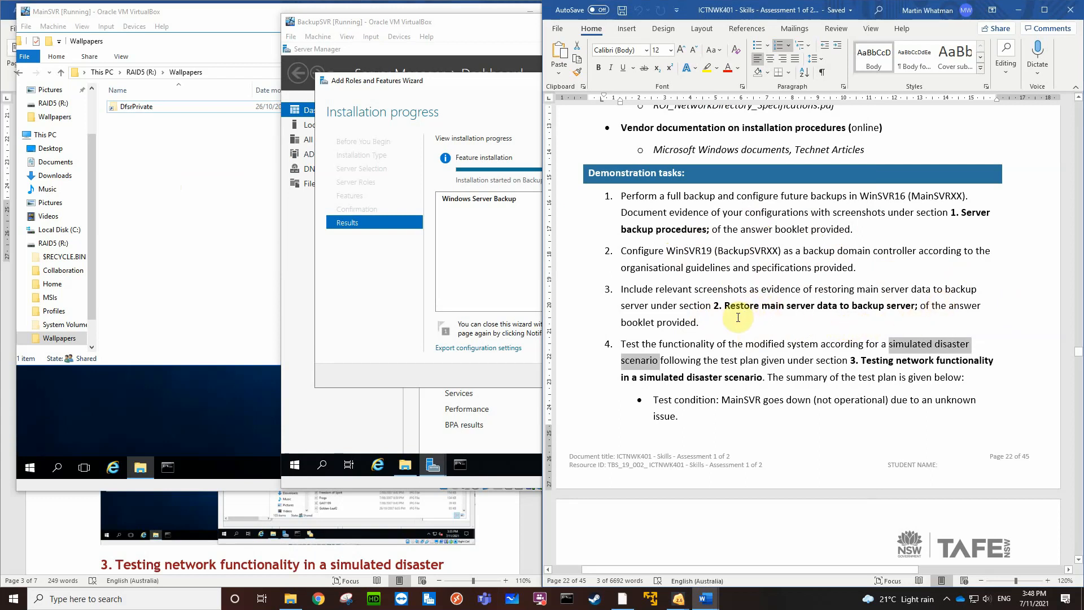
{"action": "scroll", "coordinate": [802, 314], "scroll_direction": "up", "scroll_amount": 1}
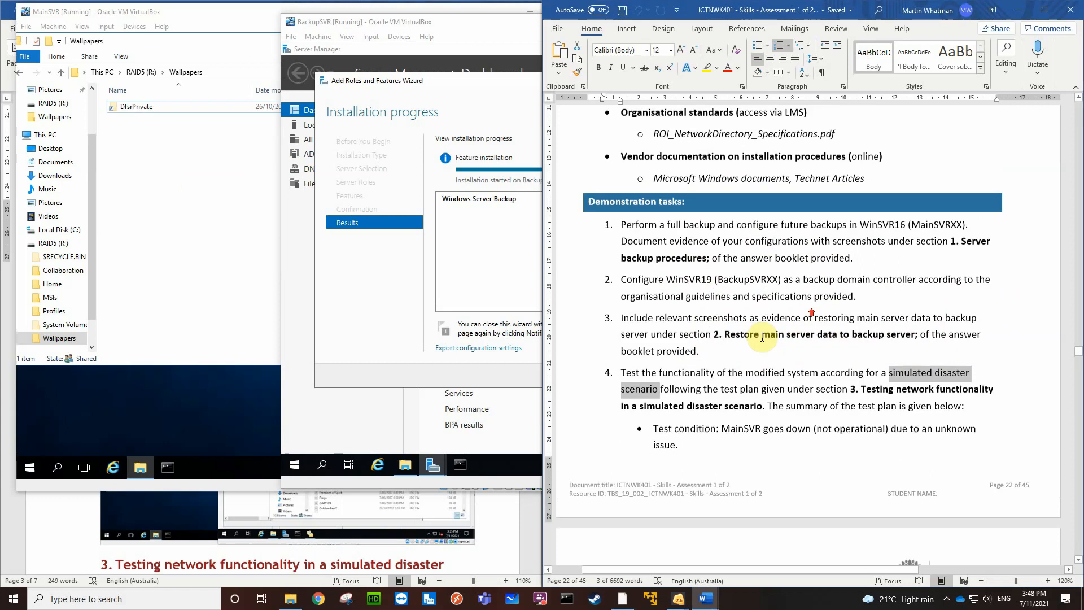
{"action": "scroll", "coordinate": [734, 305], "scroll_direction": "down", "scroll_amount": 3}
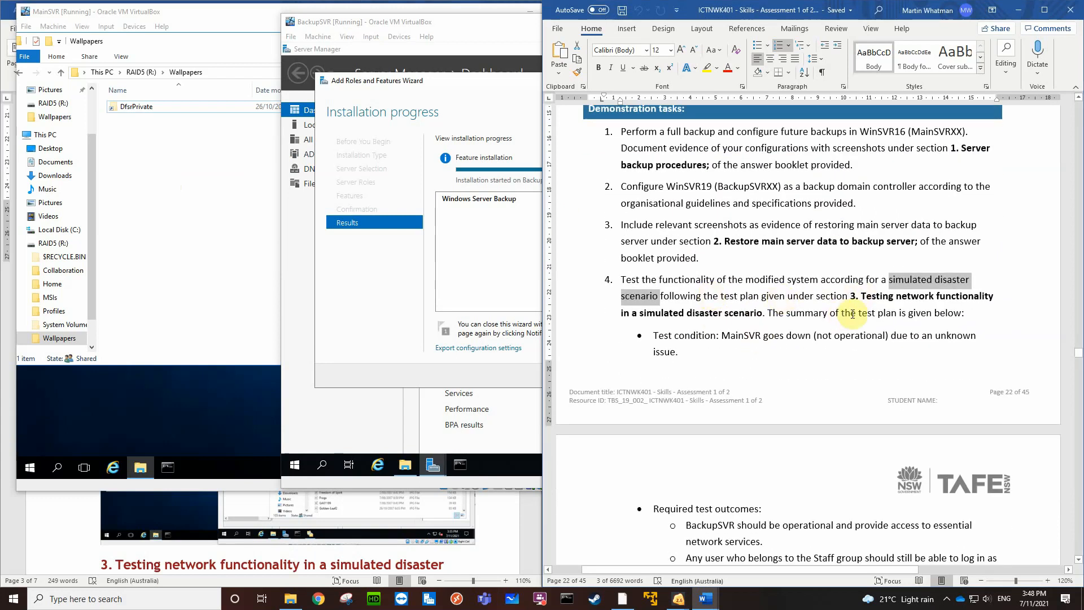
{"action": "scroll", "coordinate": [740, 355], "scroll_direction": "down", "scroll_amount": 3}
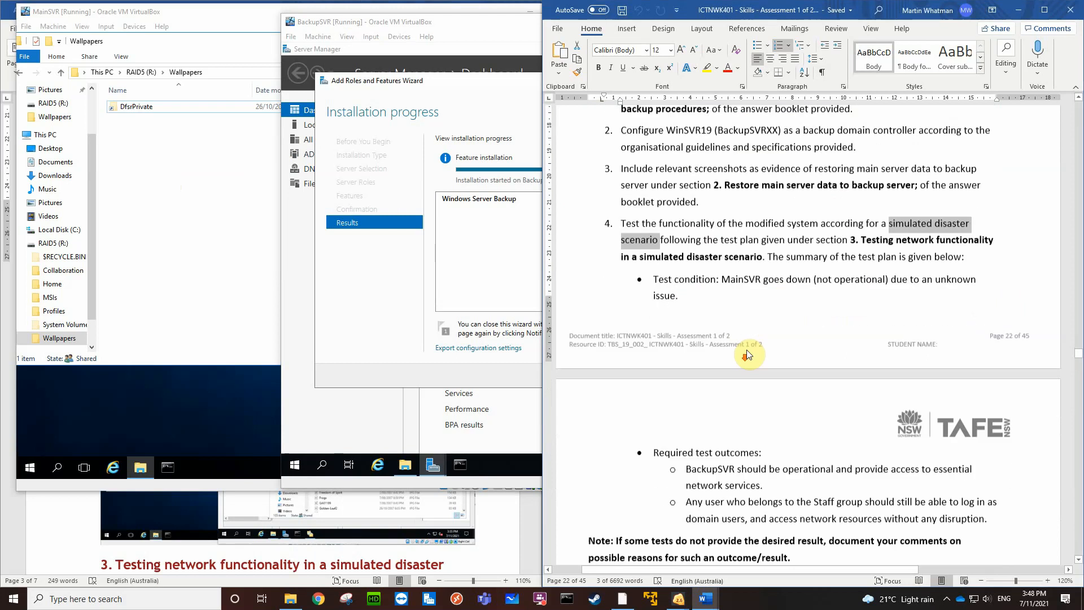
{"action": "scroll", "coordinate": [750, 427], "scroll_direction": "down", "scroll_amount": 3}
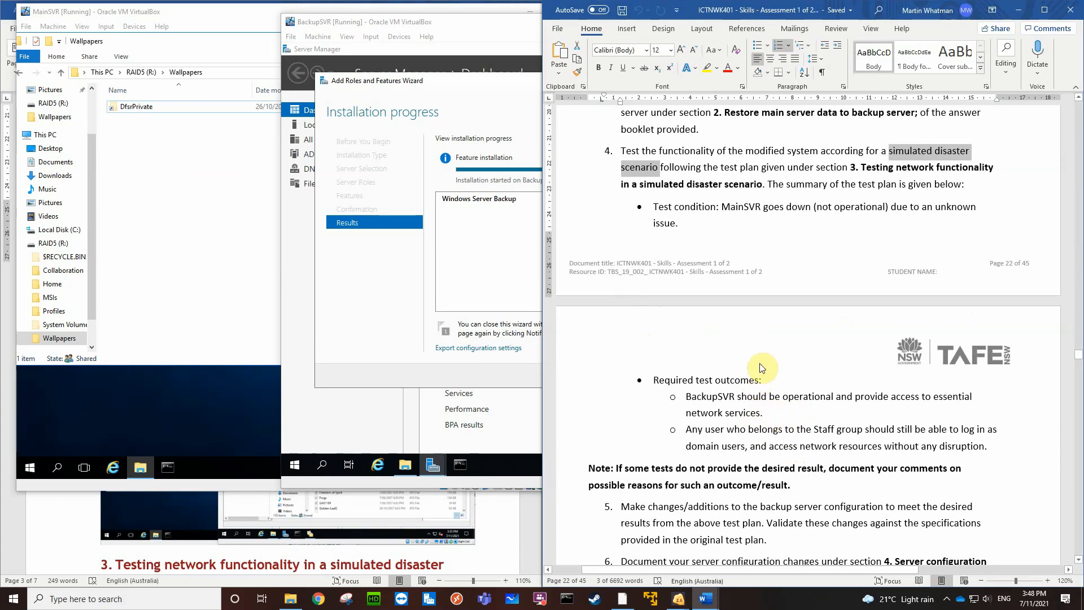
{"action": "scroll", "coordinate": [778, 199], "scroll_direction": "up", "scroll_amount": 3}
{"action": "scroll", "coordinate": [796, 221], "scroll_direction": "up", "scroll_amount": 6}
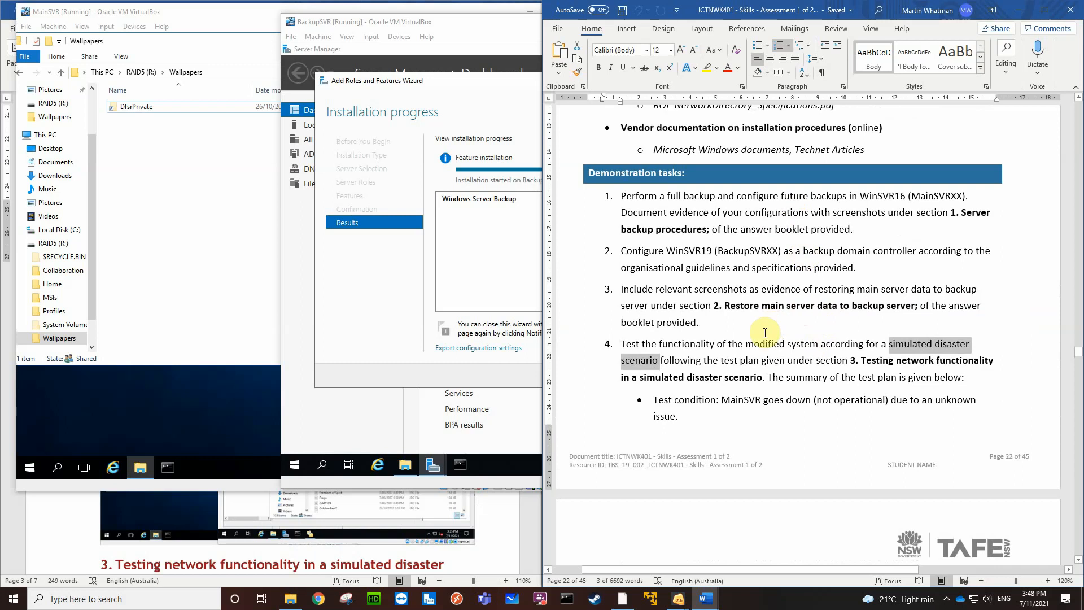
{"action": "scroll", "coordinate": [772, 327], "scroll_direction": "down", "scroll_amount": 10}
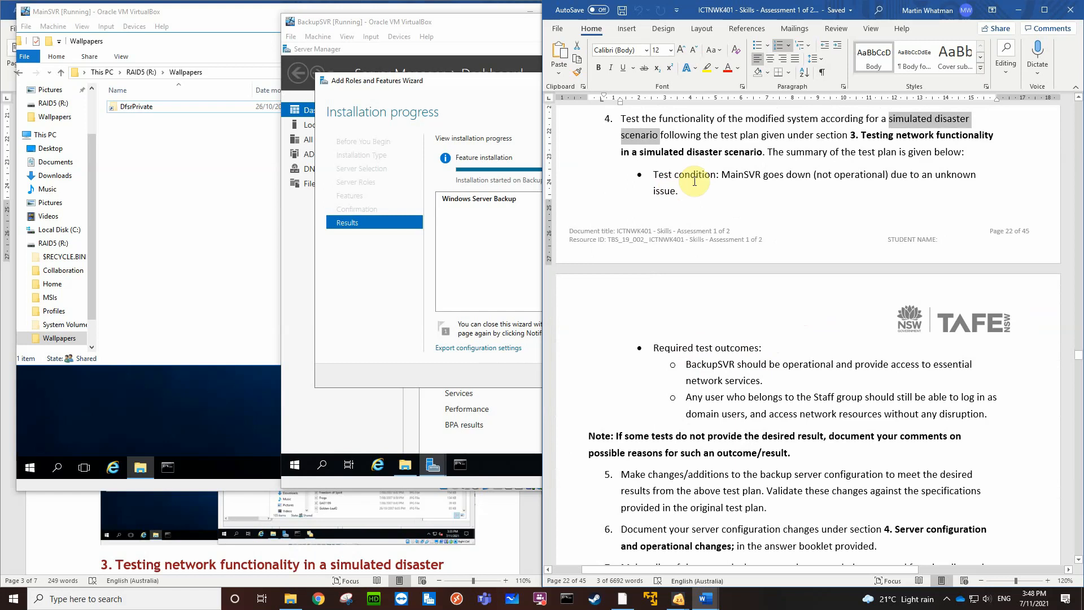
{"action": "scroll", "coordinate": [697, 182], "scroll_direction": "up", "scroll_amount": 2}
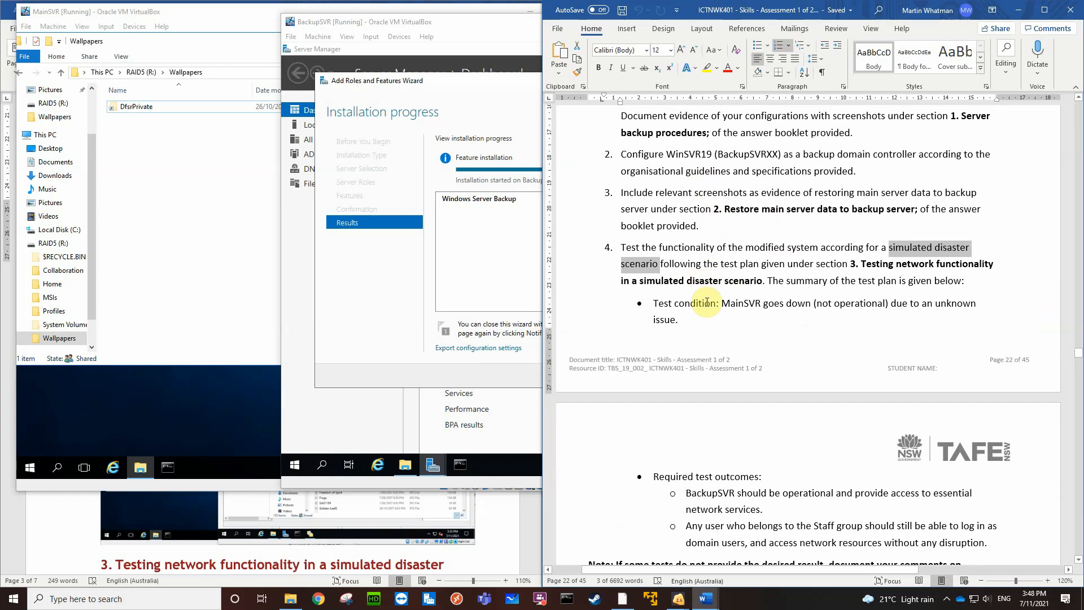
Return to the BackupSVR virtual machine and close the Add Roles and Features Wizard once the feature installation finishes
{"action": "left_click", "coordinate": [523, 242]}
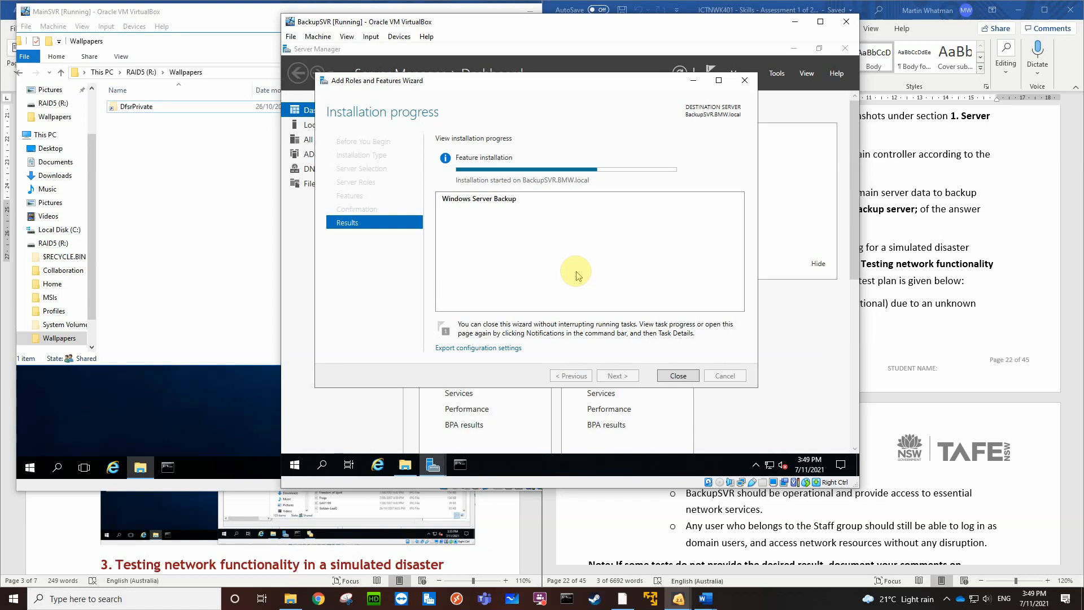
{"action": "left_click", "coordinate": [816, 605]}
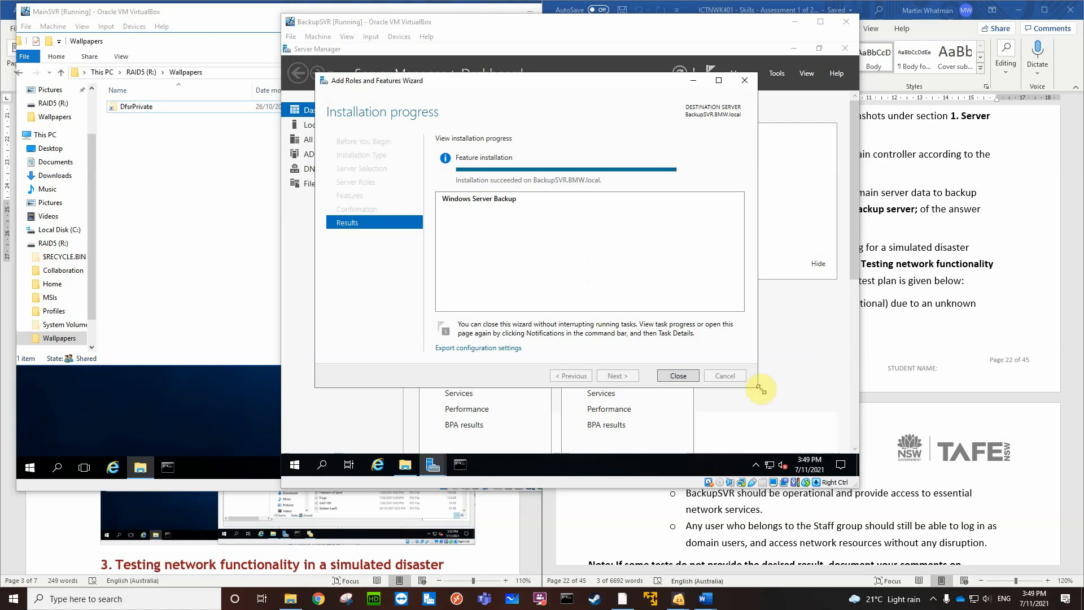
{"action": "left_click", "coordinate": [693, 183]}
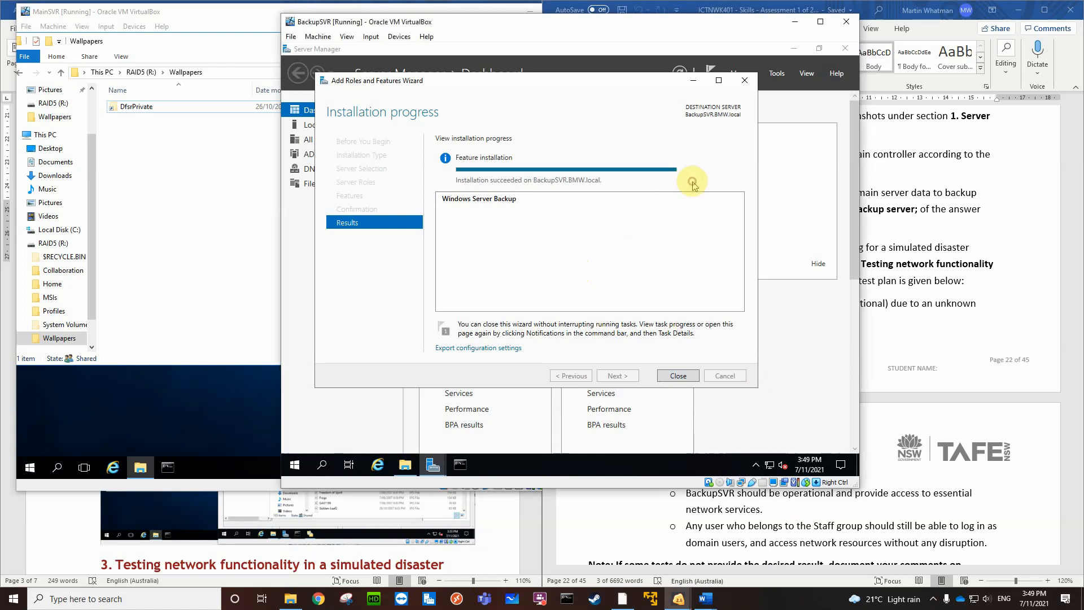
{"action": "left_click", "coordinate": [682, 375]}
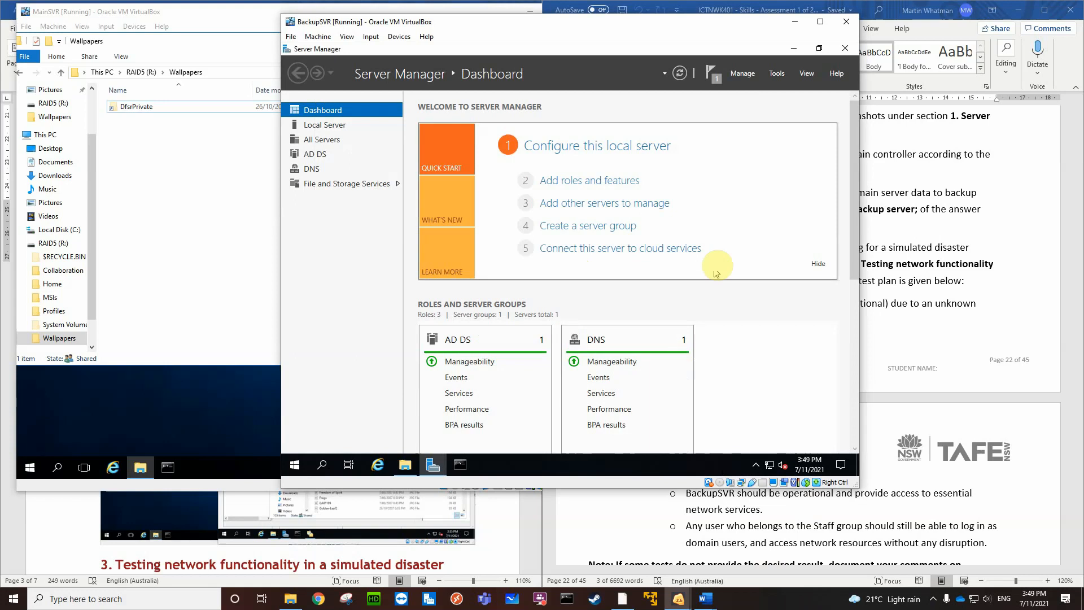
Open Windows Server Backup on BackupSVR and start the Recovery Wizard for Local Backup
{"action": "left_click", "coordinate": [777, 73]}
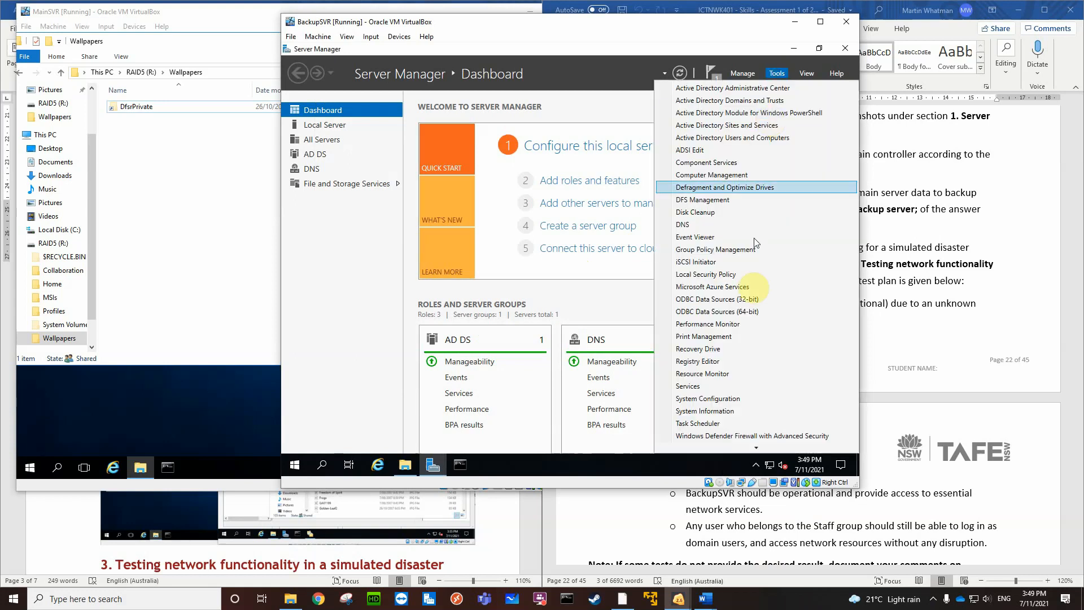
{"action": "scroll", "coordinate": [758, 362], "scroll_direction": "down", "scroll_amount": 2}
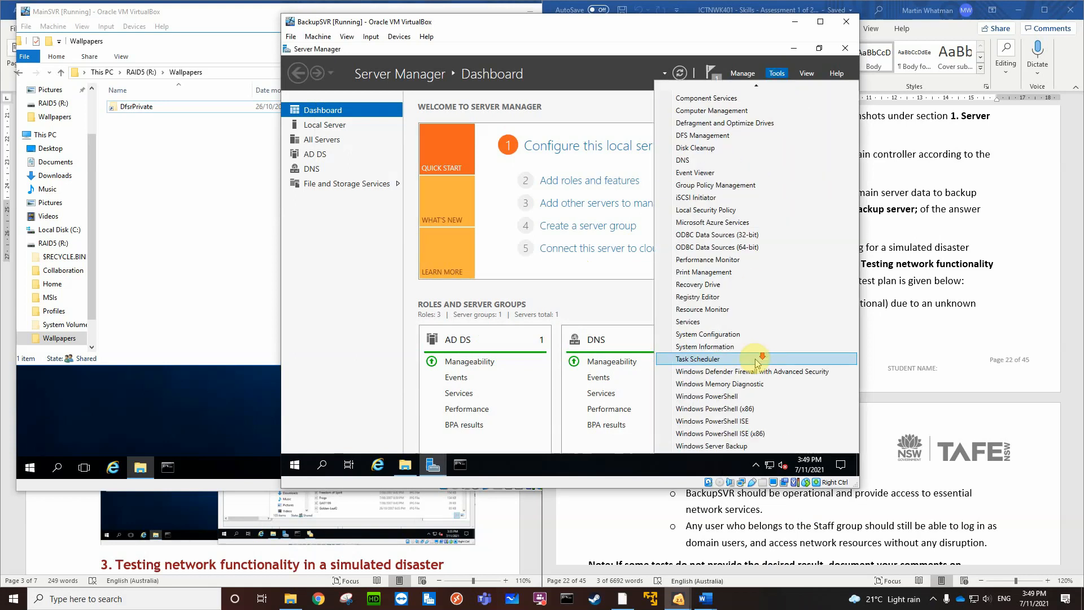
{"action": "left_click", "coordinate": [720, 446]}
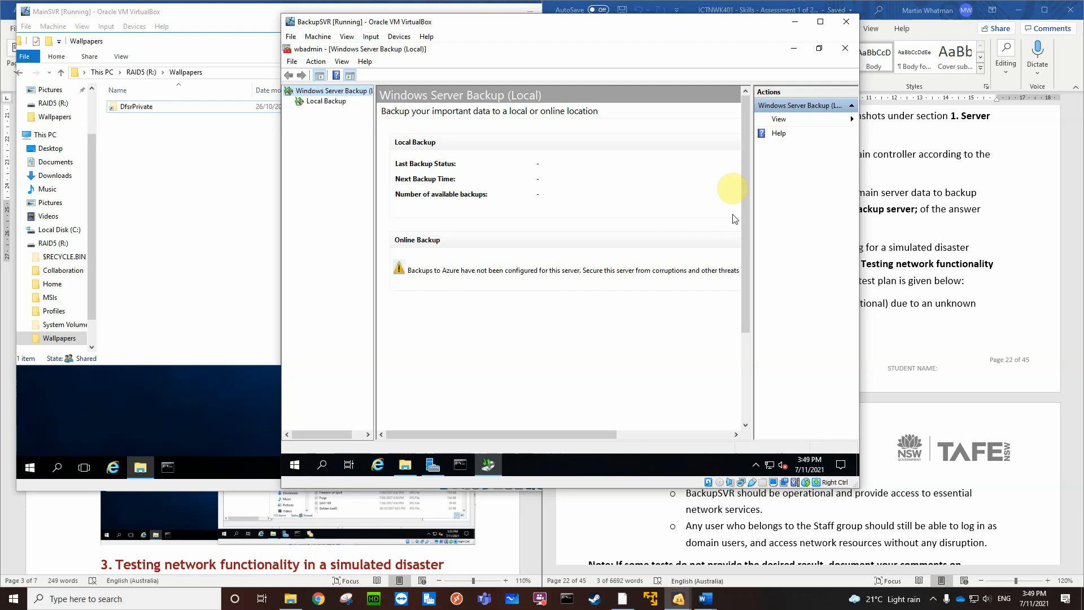
{"action": "left_click", "coordinate": [311, 102]}
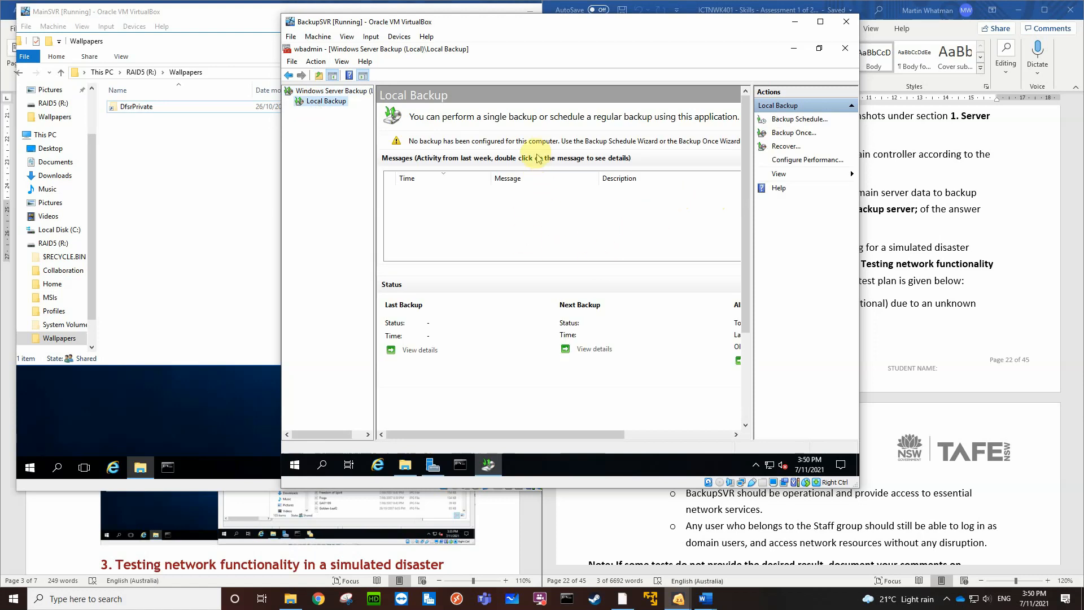
{"action": "left_click", "coordinate": [787, 148]}
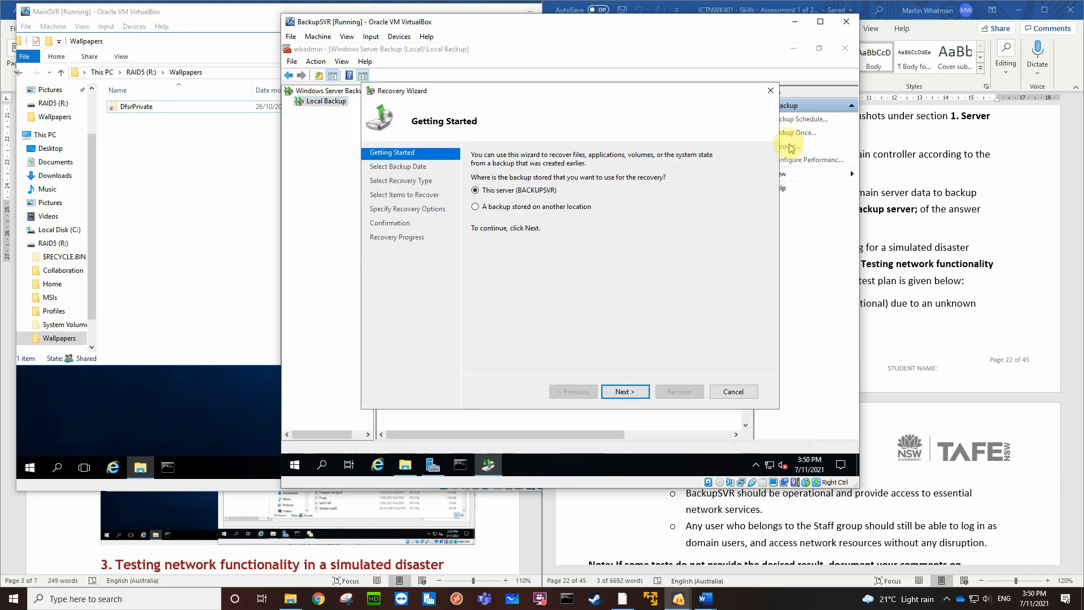
Try to recover from a backup stored on this server (BACKUPSVR)
{"action": "left_click", "coordinate": [477, 211]}
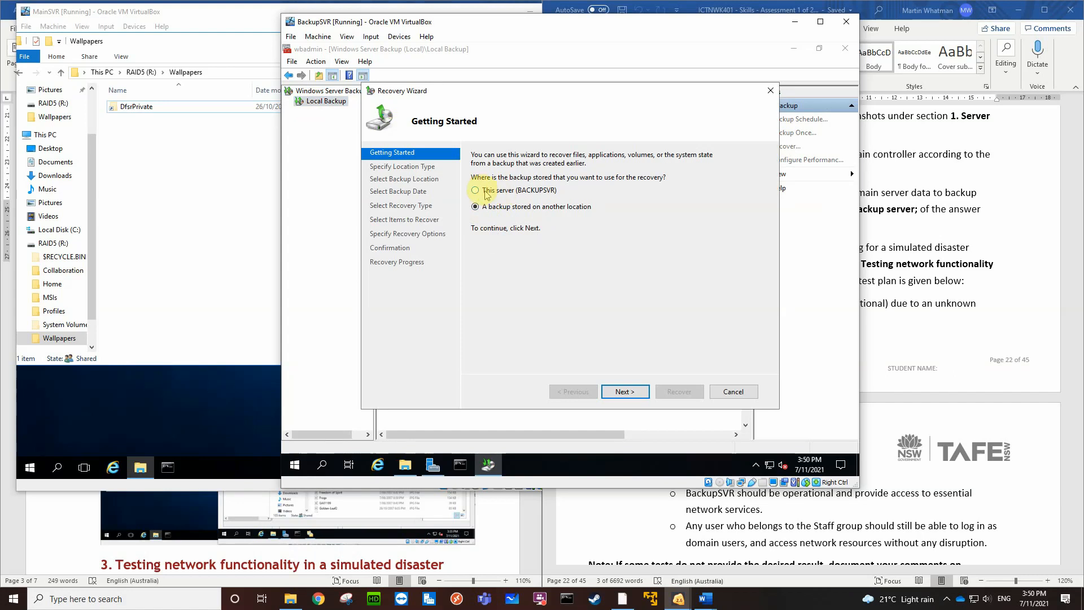
{"action": "left_click", "coordinate": [475, 190]}
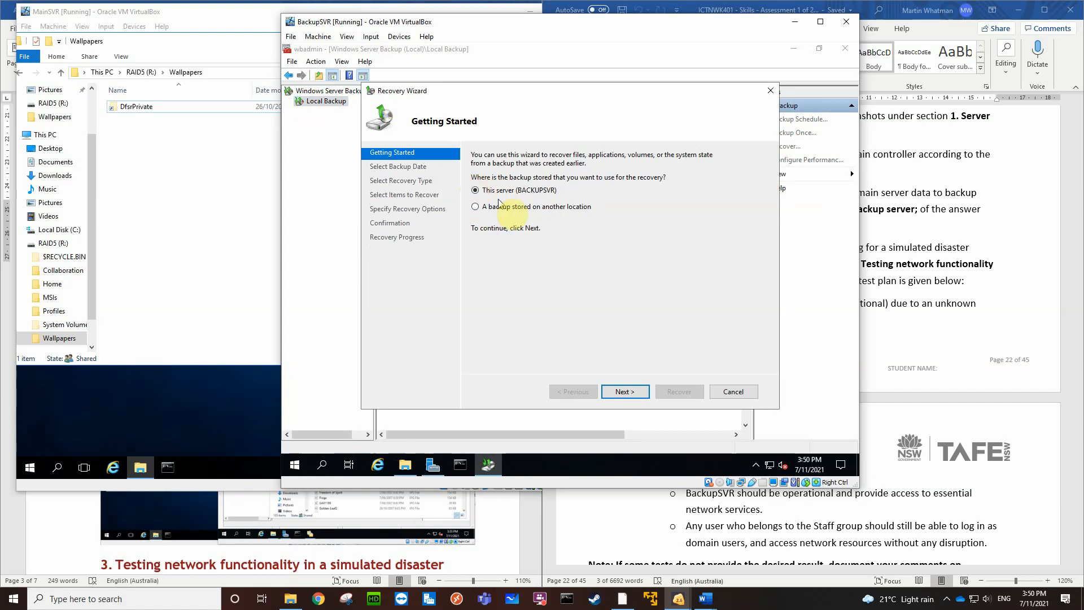
{"action": "left_click", "coordinate": [614, 391]}
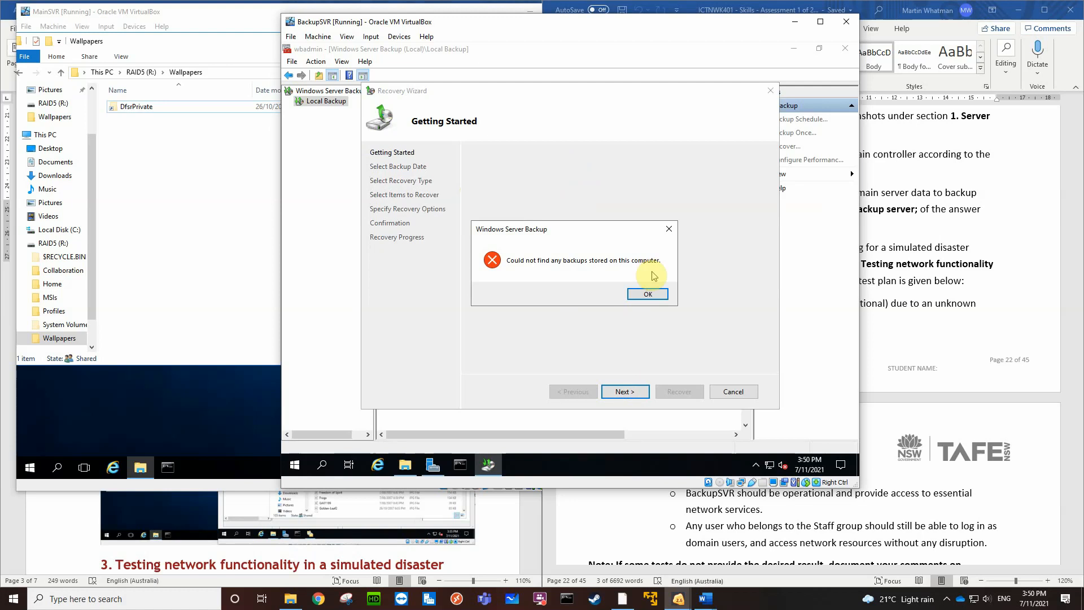
{"action": "left_click", "coordinate": [648, 294]}
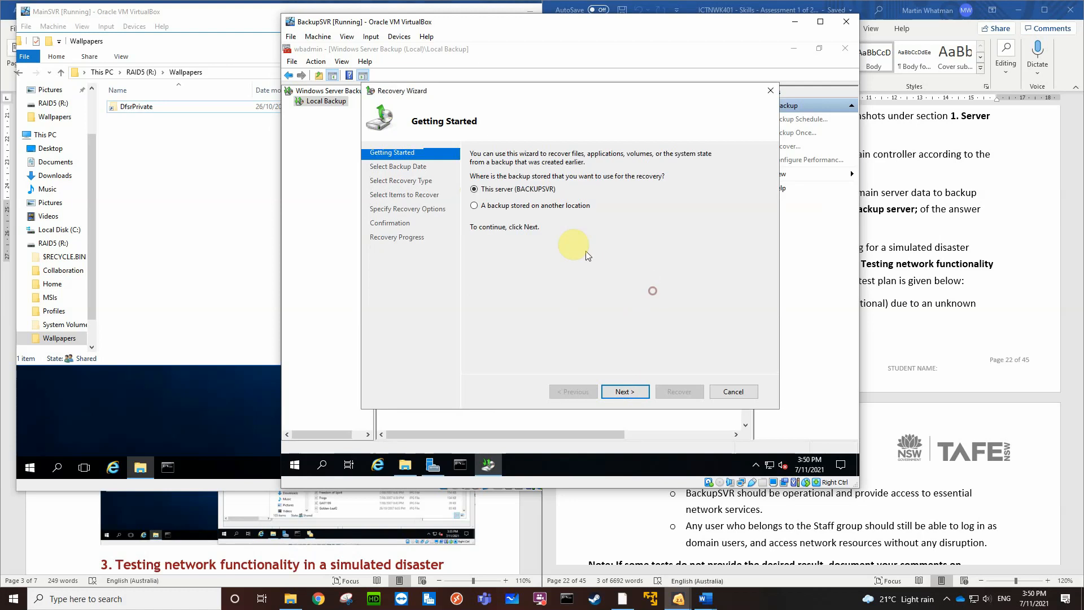
Set the recovery source to a backup stored on another location, using the remote shared folder \\BackupSVR\Backups
{"action": "left_click", "coordinate": [475, 206]}
{"action": "left_click", "coordinate": [626, 392]}
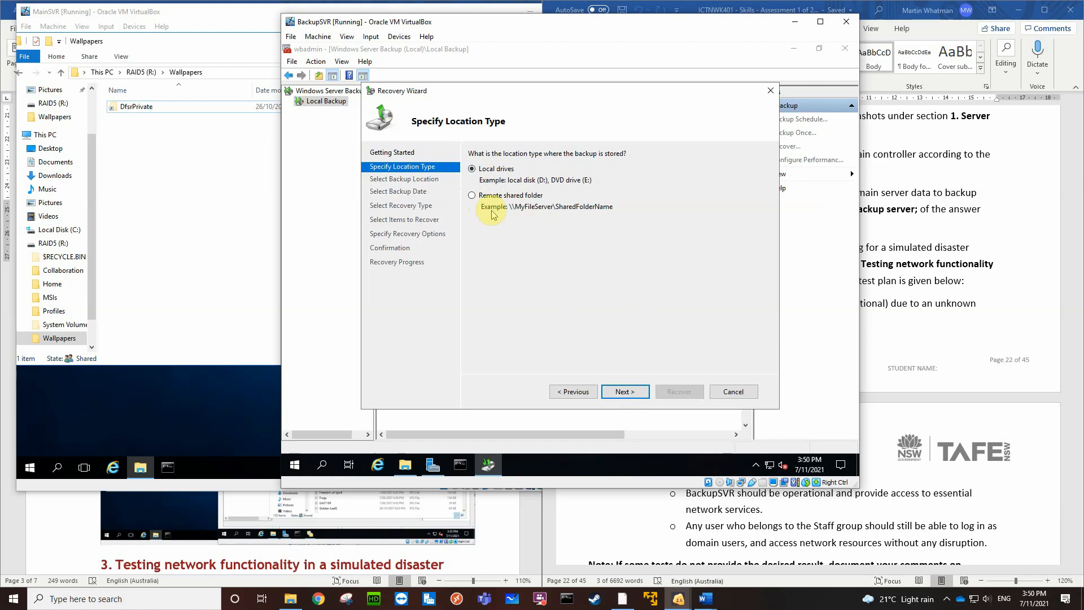
{"action": "left_click", "coordinate": [471, 196]}
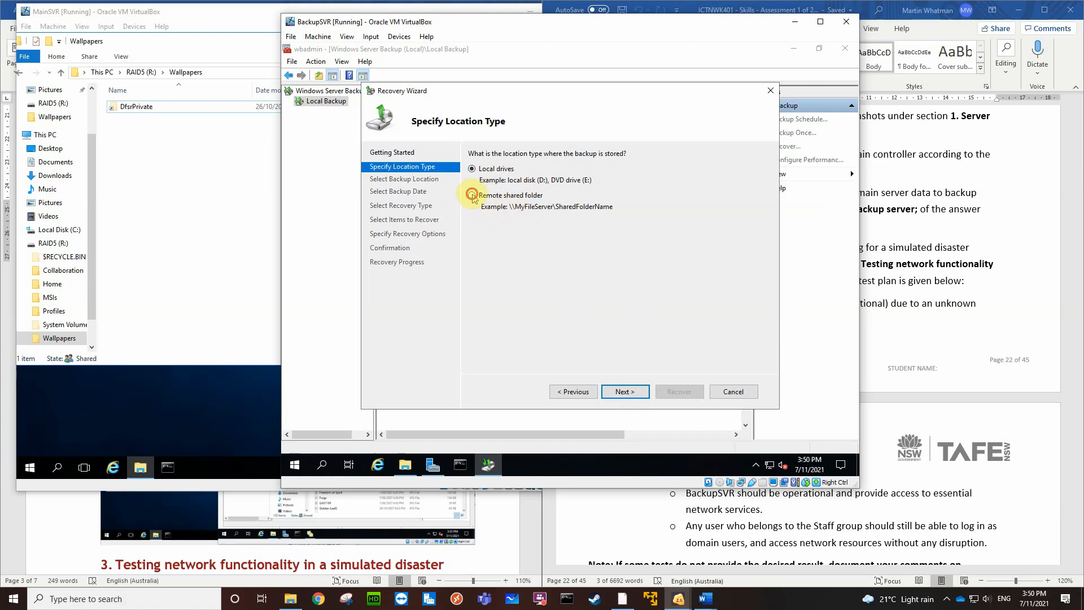
{"action": "left_click", "coordinate": [620, 392]}
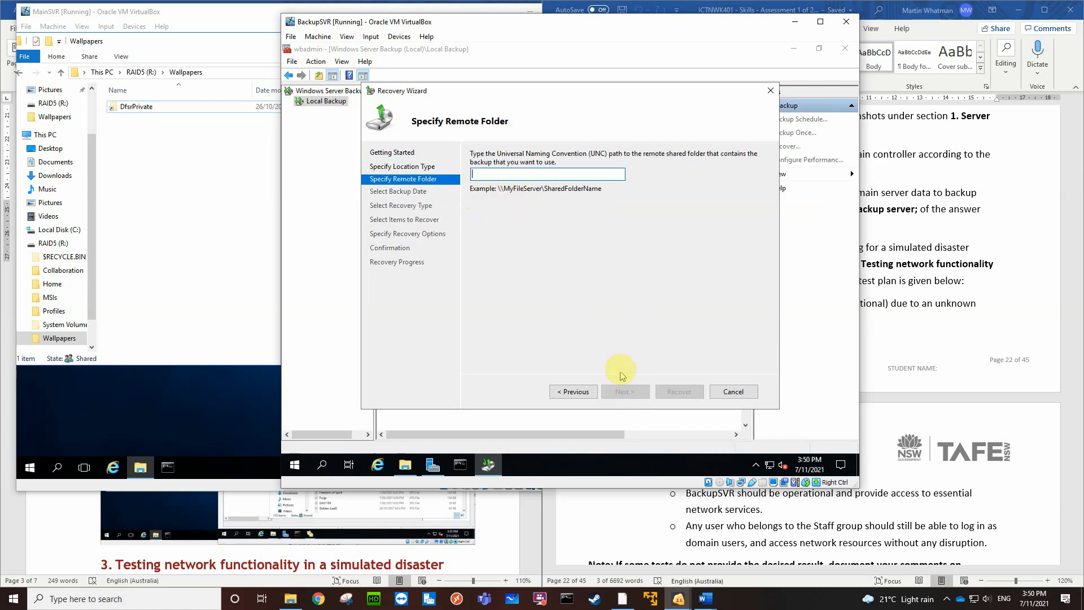
{"action": "type", "text": "\\\\BackupSVR"}
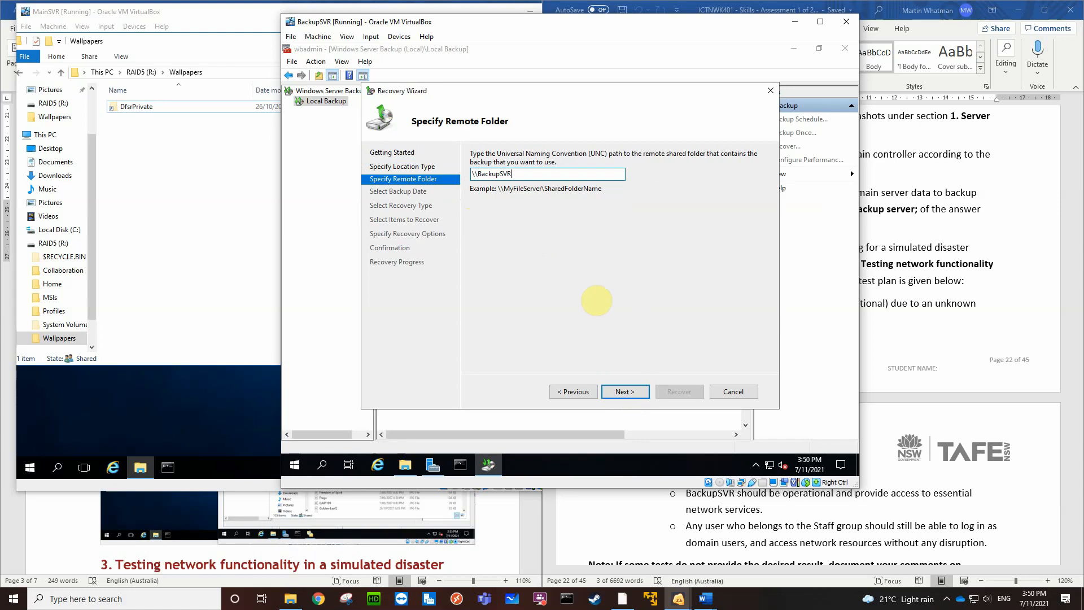
{"action": "type", "text": "\\"}
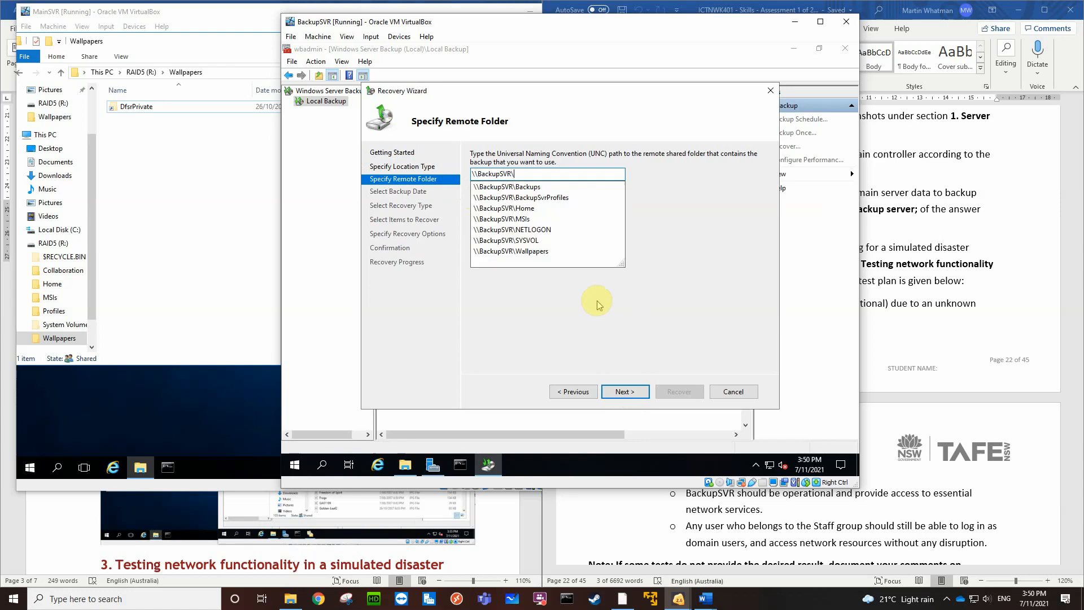
{"action": "type", "text": "Backups"}
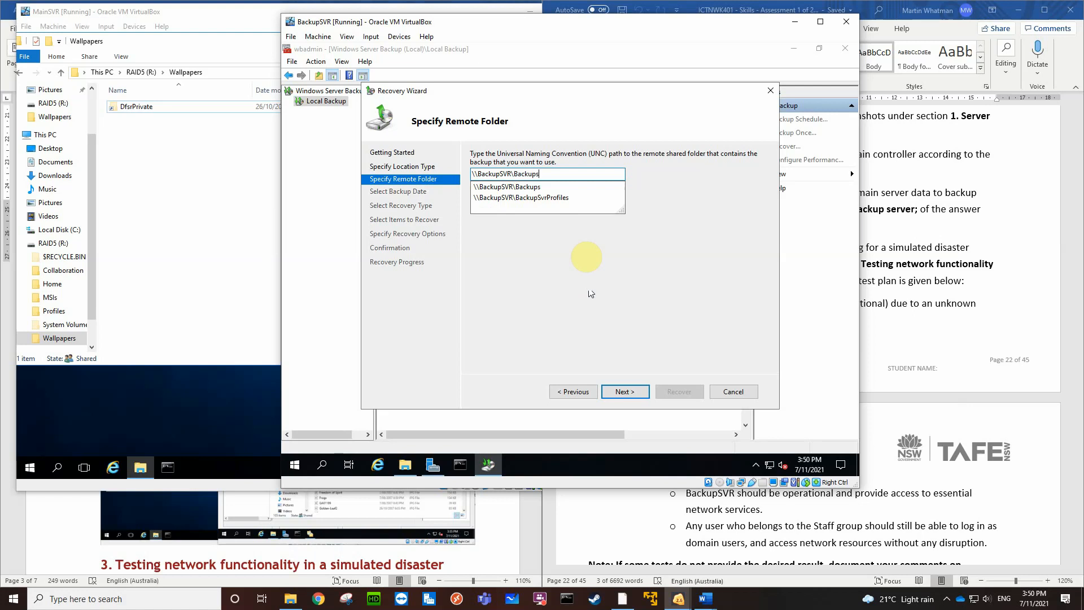
{"action": "left_click", "coordinate": [508, 187]}
{"action": "left_click", "coordinate": [623, 393]}
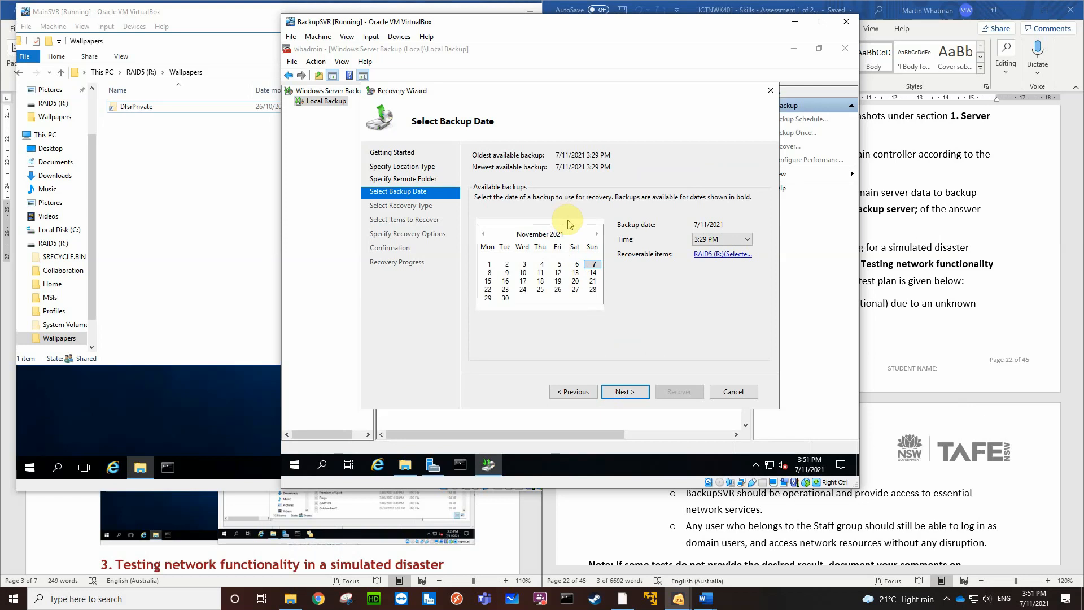
Accept the 7/11/2021 3:29 PM backup with the Files and folders recovery type, and browse to MainSVR's Wallpapers folder on RAID5 (R:)
{"action": "left_click", "coordinate": [622, 392]}
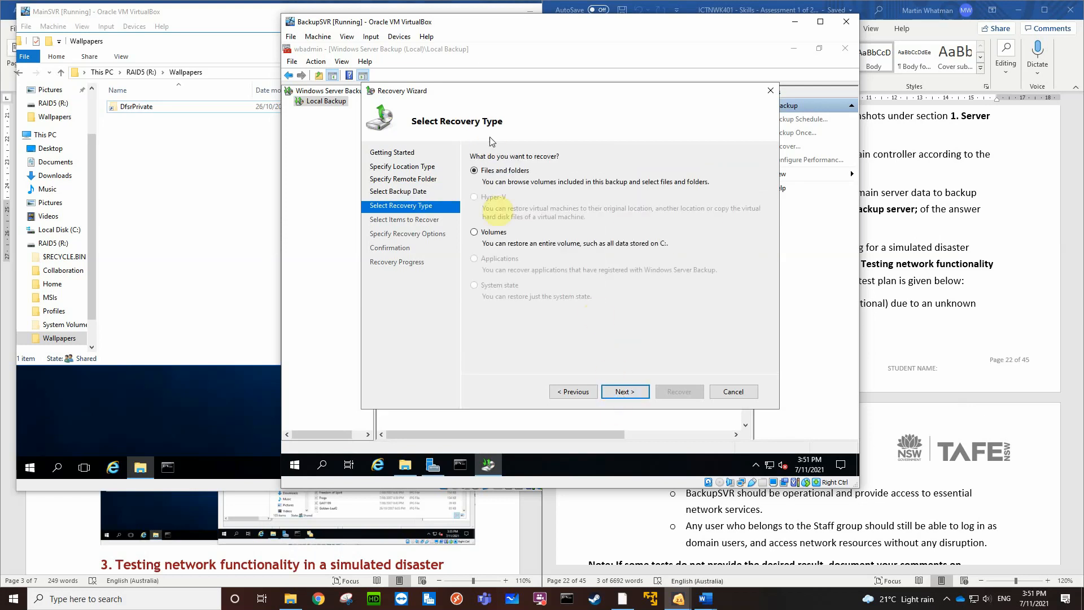
{"action": "left_click", "coordinate": [622, 391]}
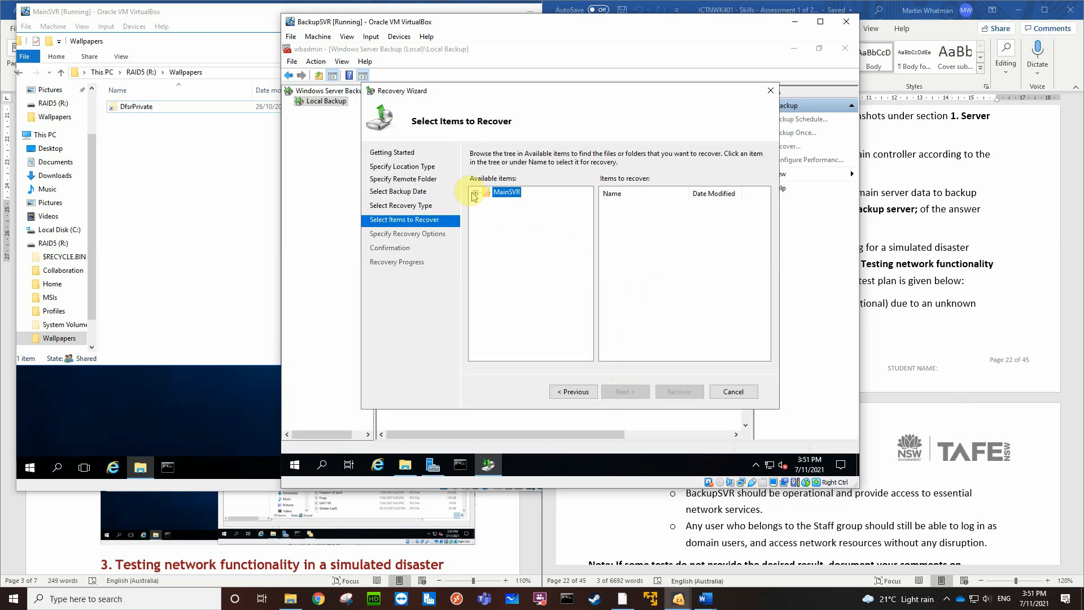
{"action": "left_click", "coordinate": [476, 193]}
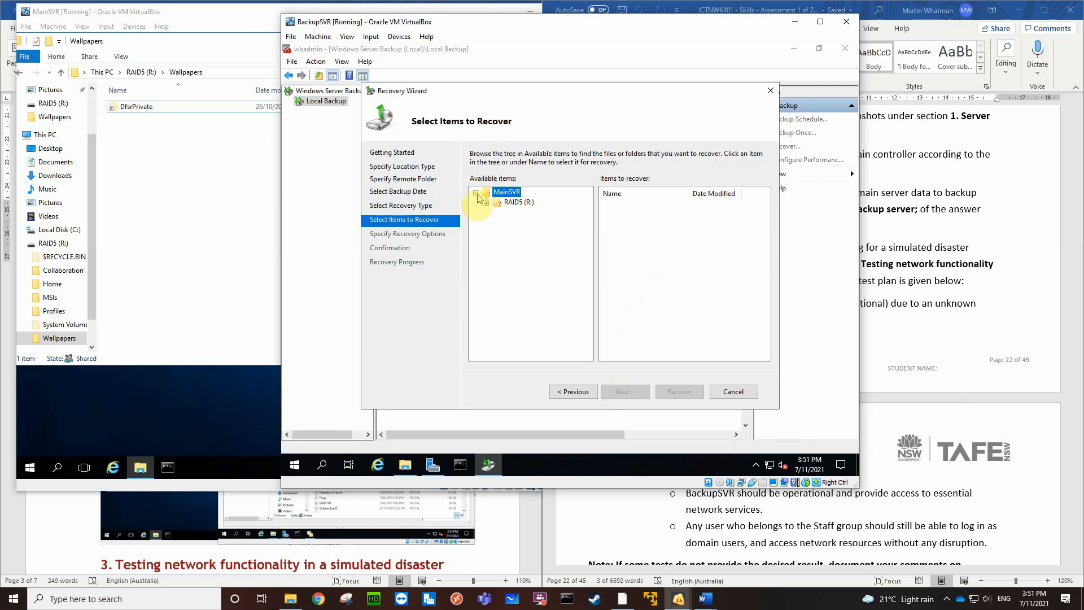
{"action": "left_click", "coordinate": [487, 202]}
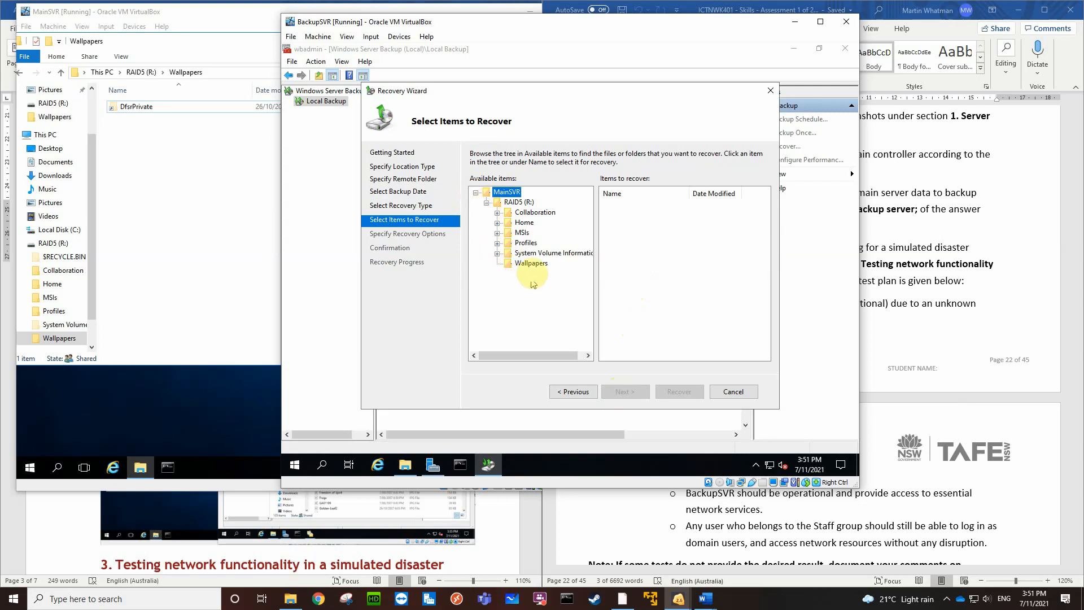
{"action": "left_click", "coordinate": [535, 264]}
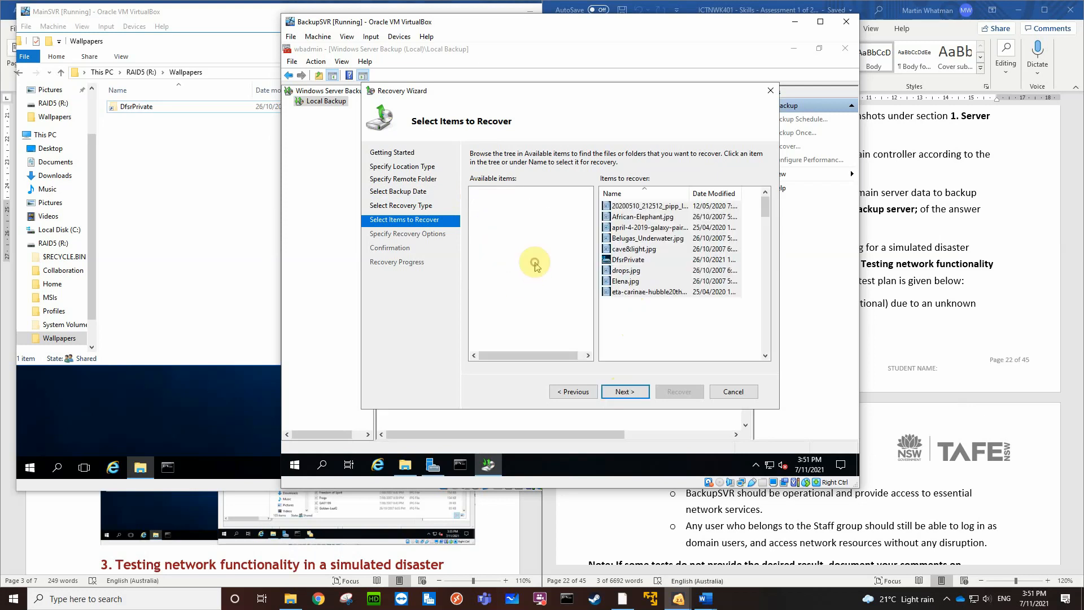
Select the first five wallpaper images in the folder, from the 20200510_212512 image through cave&light.jpg, as the items to recover
{"action": "left_click", "coordinate": [635, 218]}
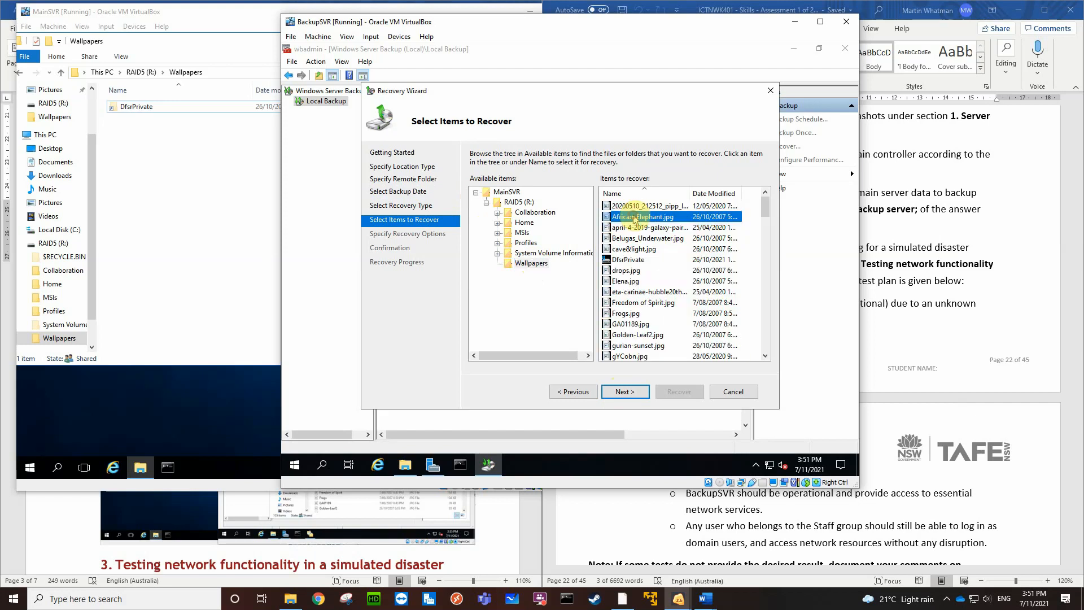
{"action": "left_click", "coordinate": [640, 249], "text": "shift"}
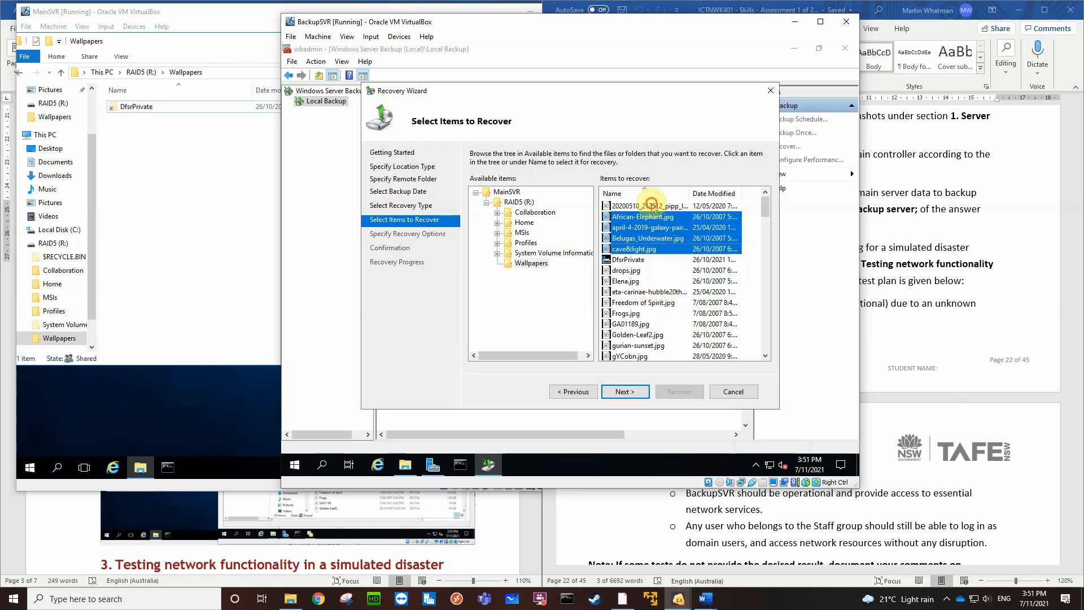
{"action": "left_click", "coordinate": [650, 205]}
{"action": "left_click", "coordinate": [644, 249], "text": "shift"}
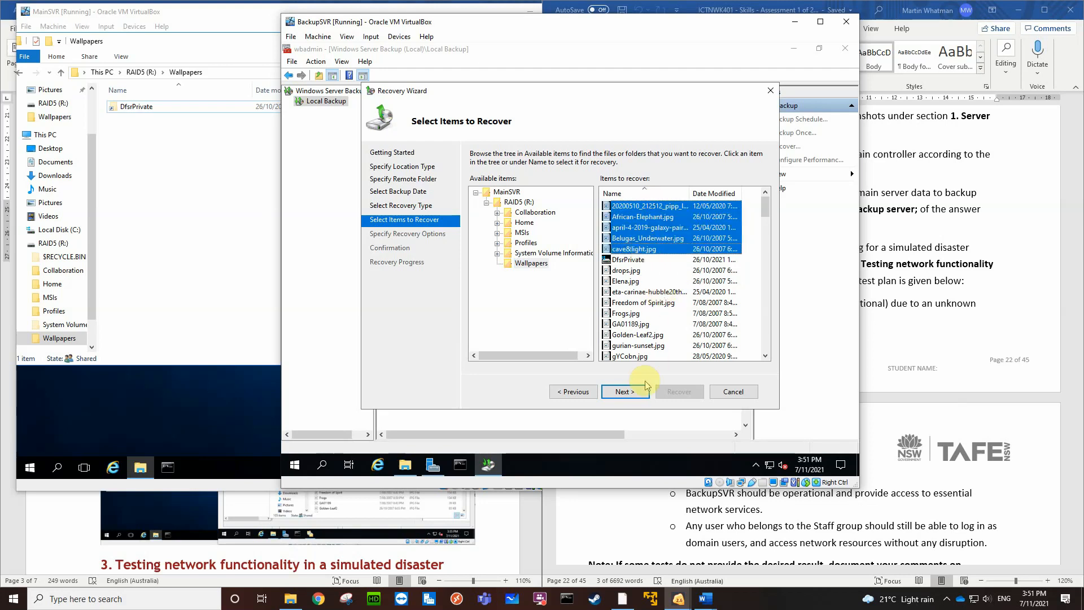
Accept the selected wallpapers for recovery and choose to overwrite existing versions with the recovered versions
{"action": "left_click", "coordinate": [624, 391]}
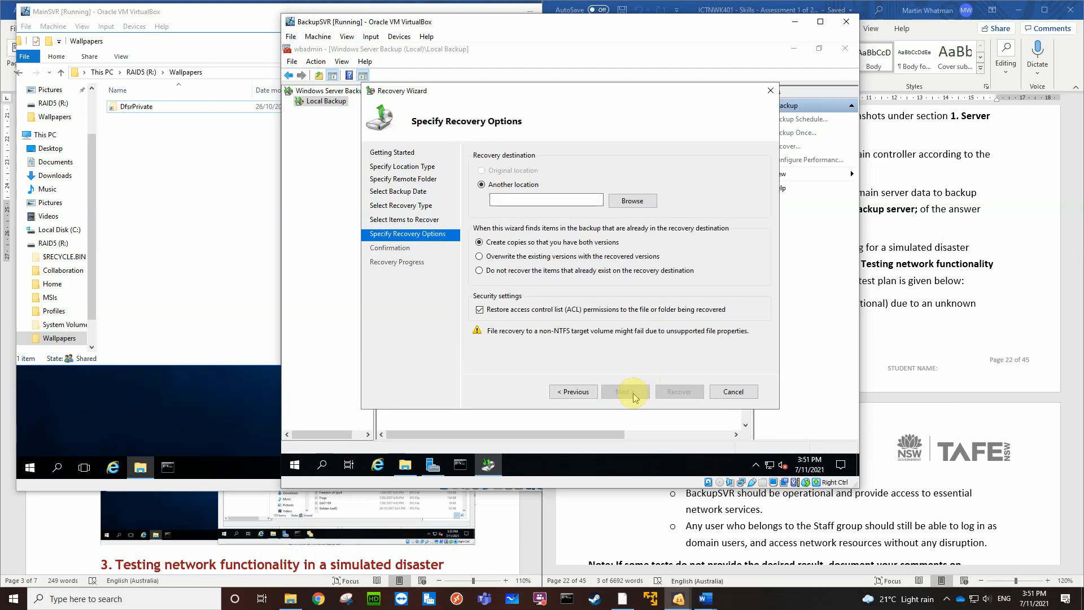
{"action": "left_click", "coordinate": [480, 257]}
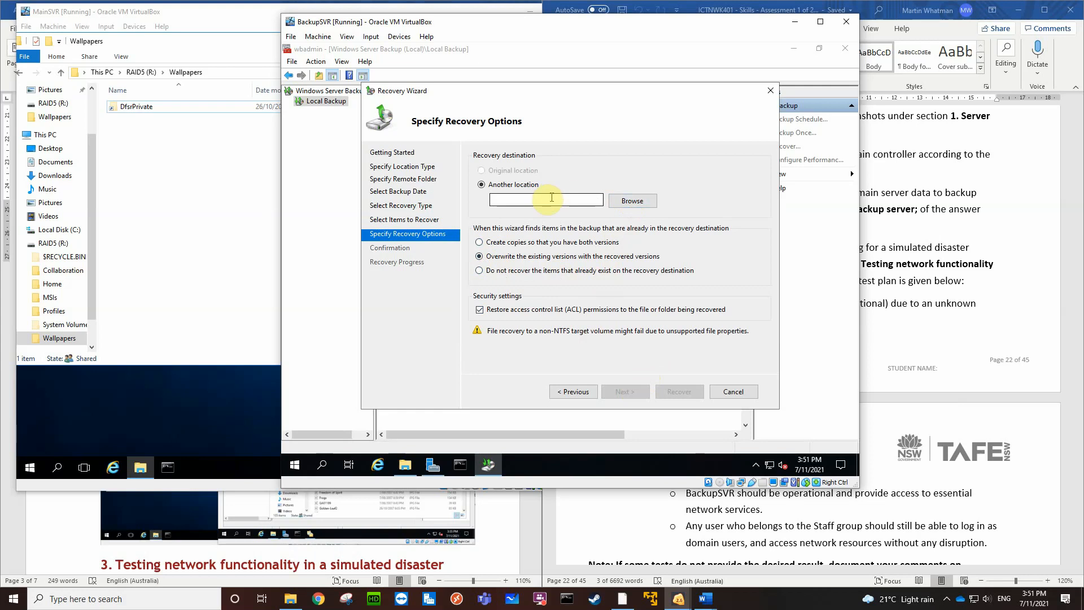
{"action": "left_click", "coordinate": [627, 202]}
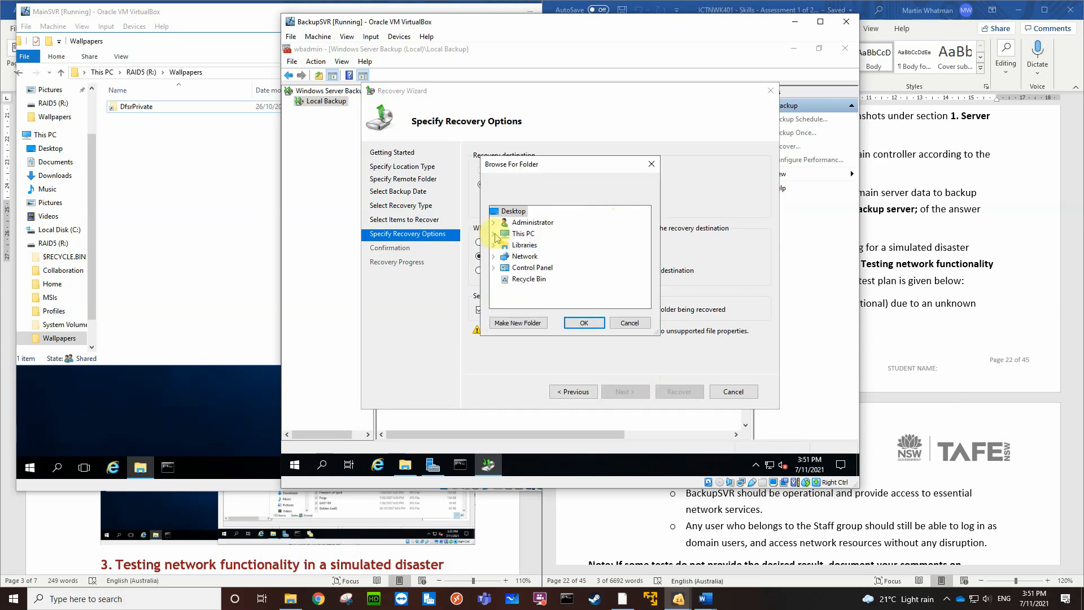
{"action": "left_click", "coordinate": [493, 234]}
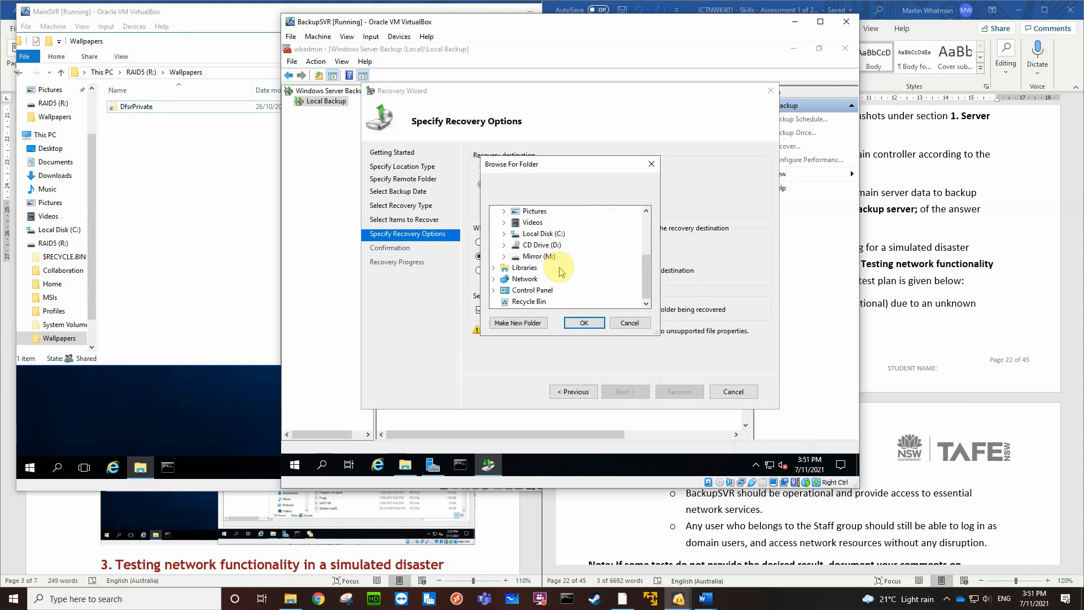
{"action": "left_click", "coordinate": [503, 256]}
{"action": "scroll", "coordinate": [573, 249], "scroll_direction": "down", "scroll_amount": 2}
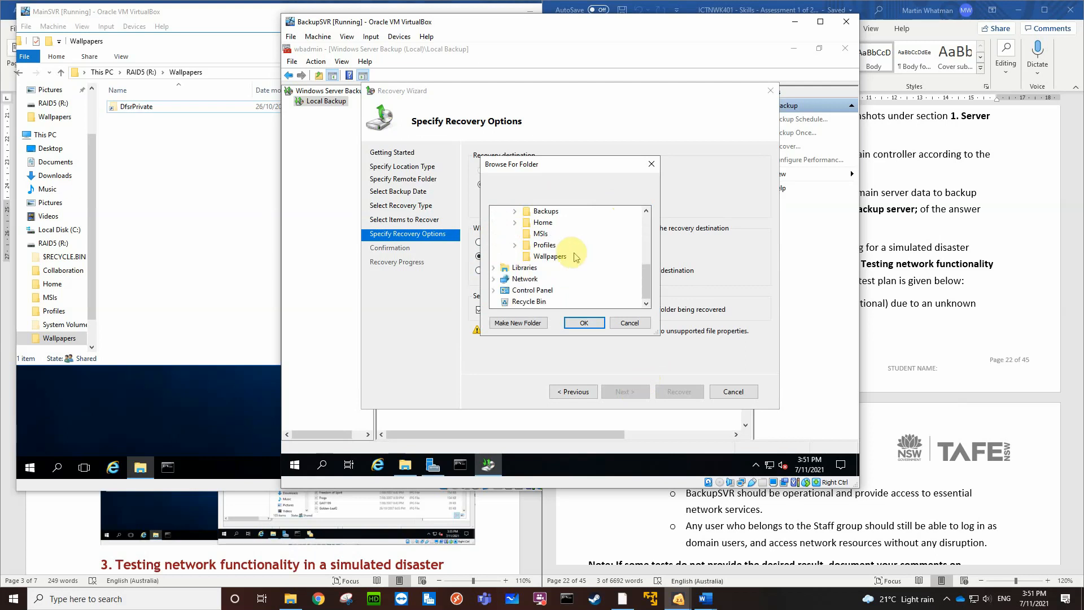
{"action": "left_click", "coordinate": [550, 256]}
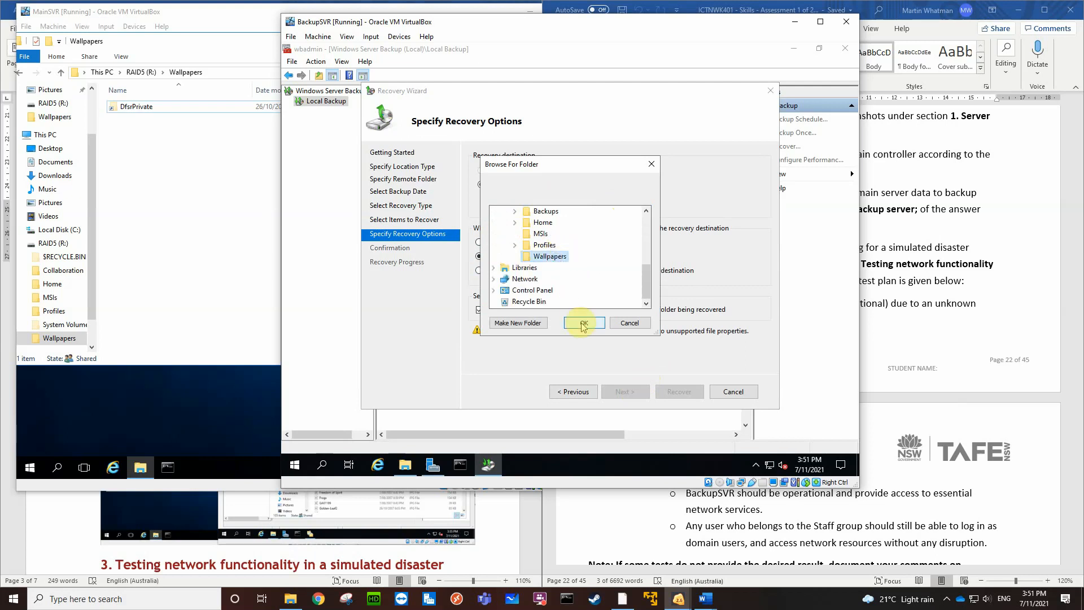
{"action": "left_click", "coordinate": [627, 323]}
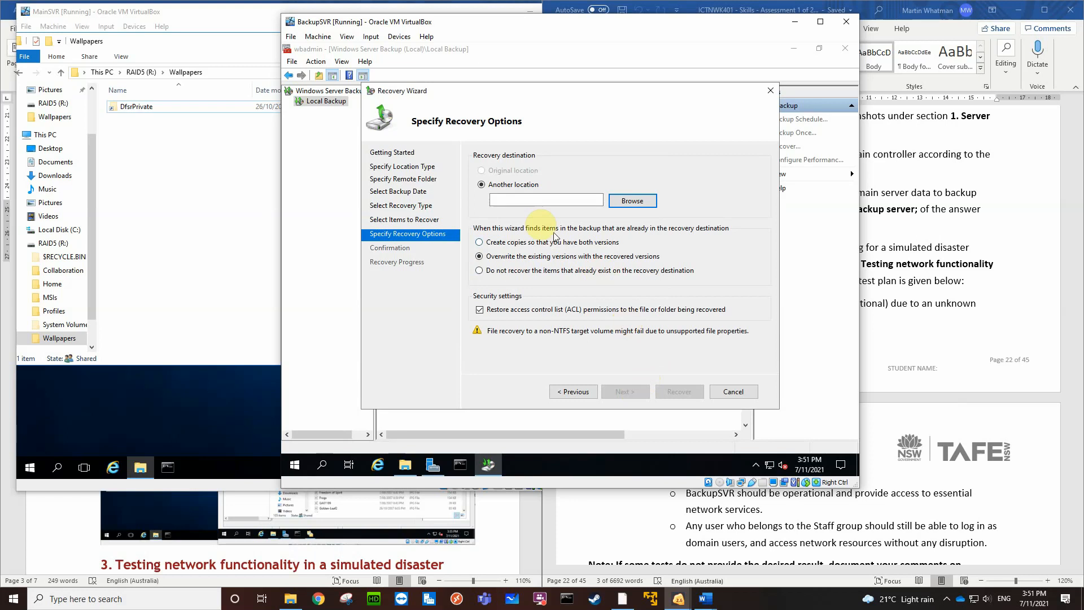
Enter \\BackupSVR\Wallpapers as the other location for the recovery destination
{"action": "left_click", "coordinate": [516, 197]}
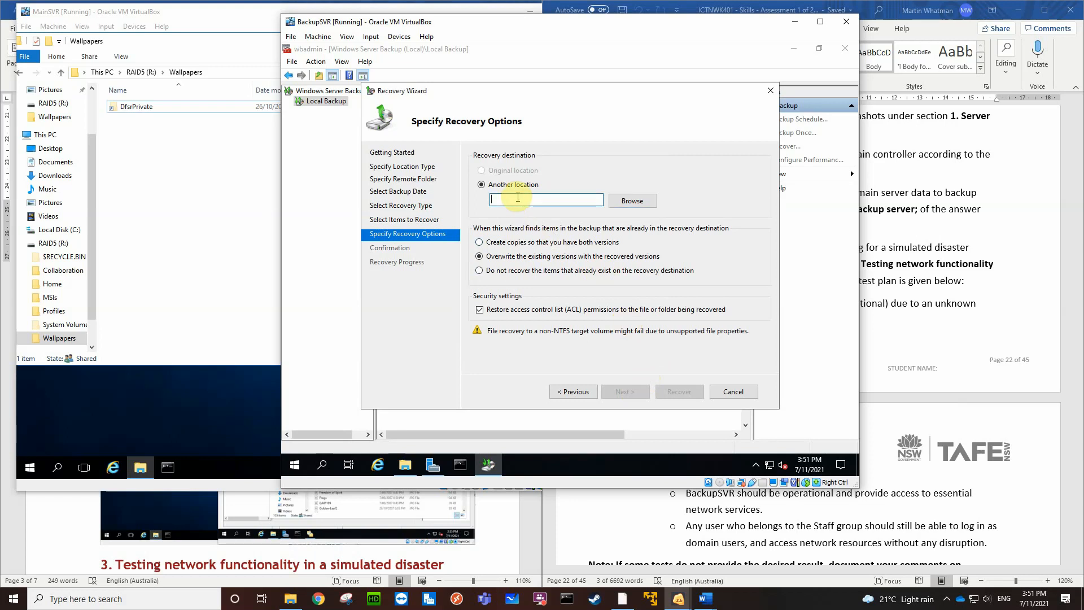
{"action": "type", "text": "\\\\BackupS"}
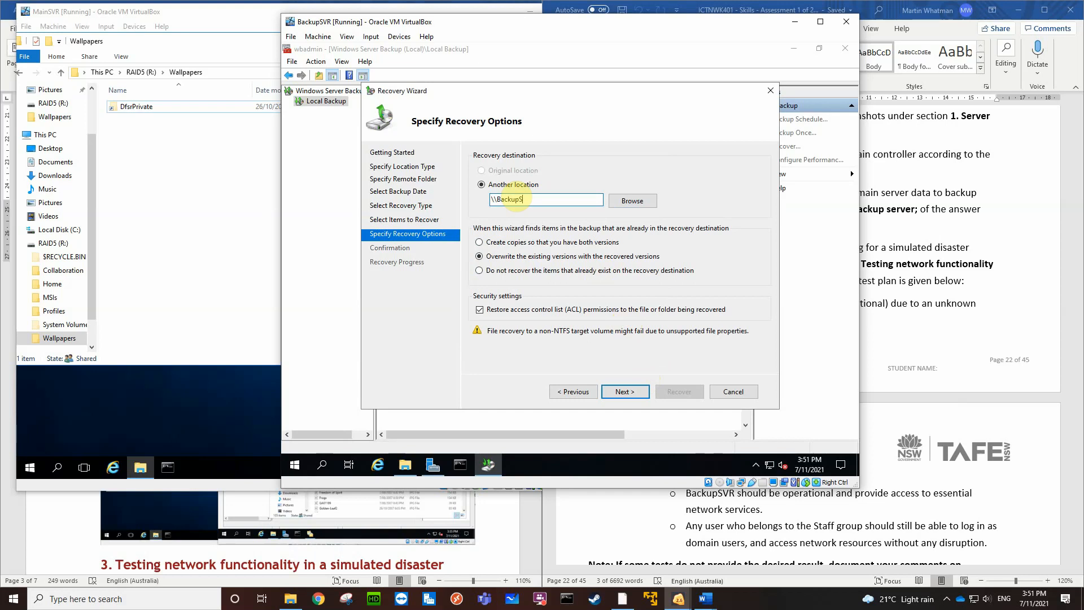
{"action": "type", "text": "VR\\Wall"}
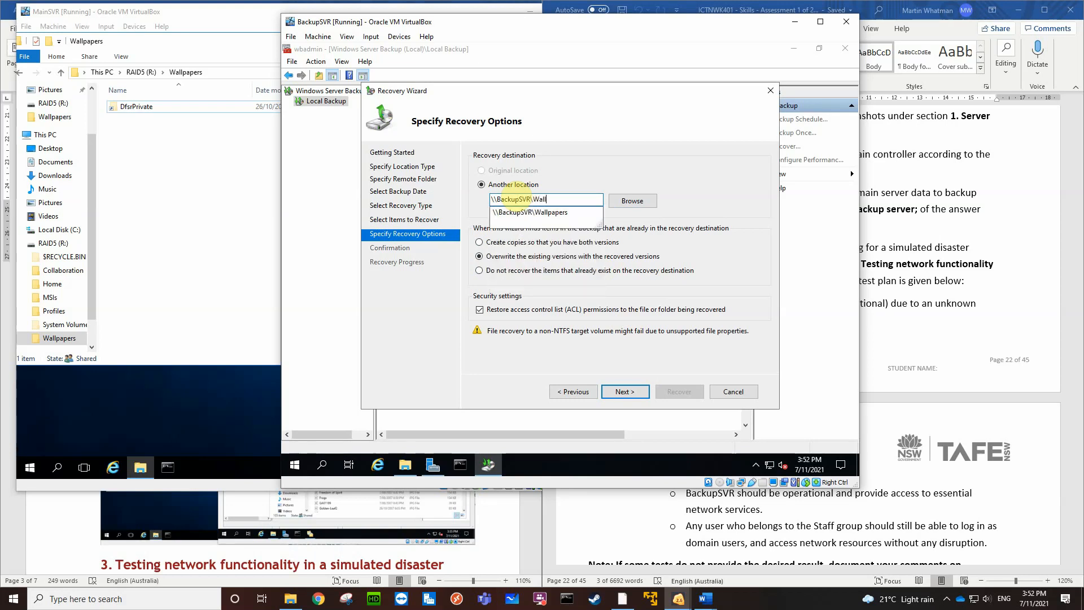
{"action": "type", "text": "papers"}
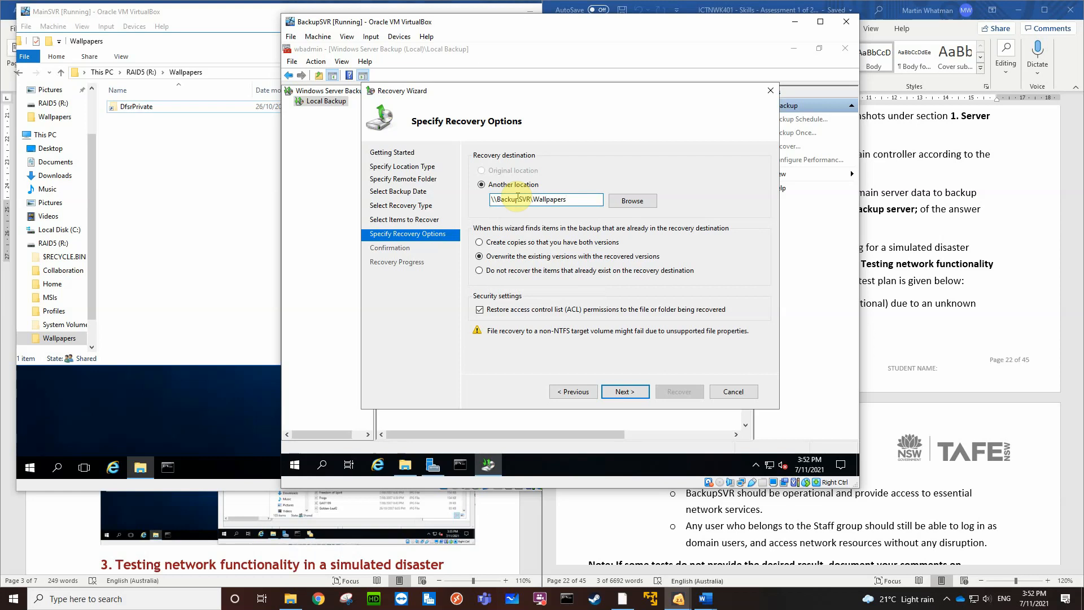
{"action": "left_click", "coordinate": [628, 200]}
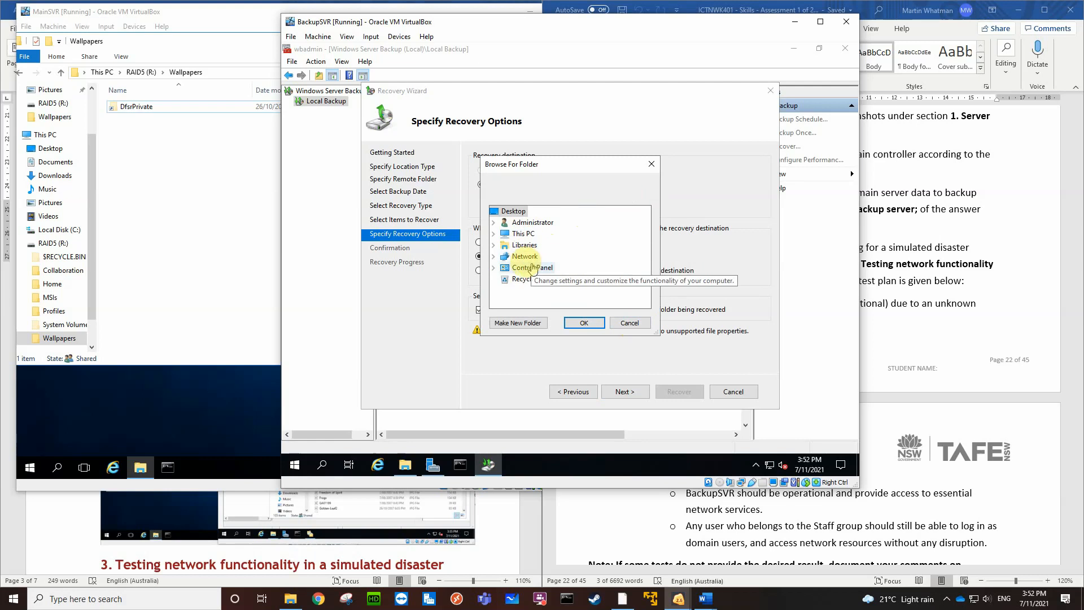
{"action": "left_click", "coordinate": [494, 257]}
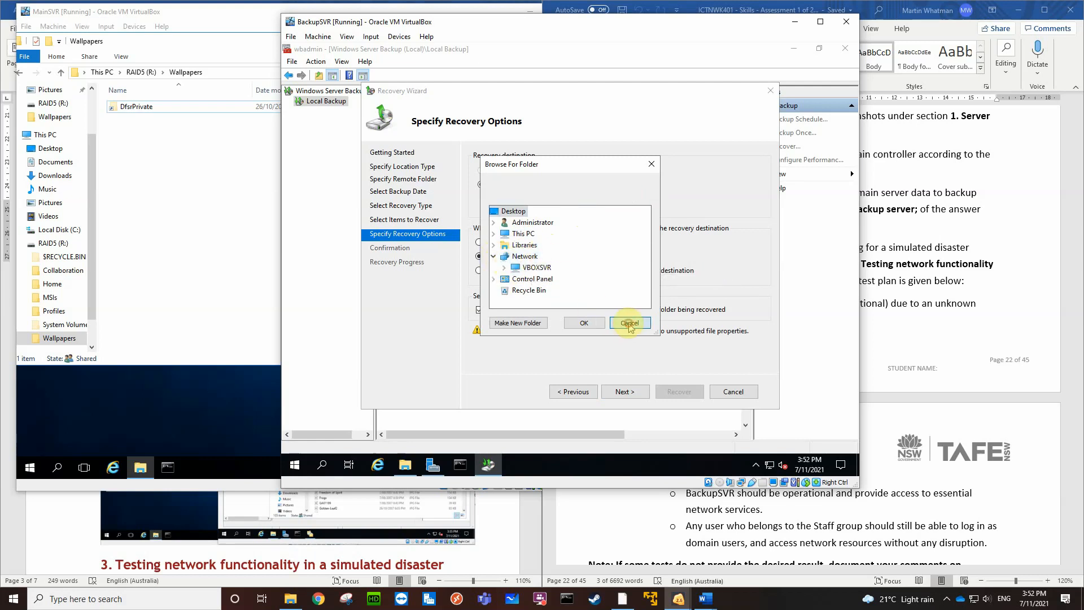
{"action": "left_click", "coordinate": [626, 322]}
Try to continue the recovery with the network share as its destination
{"action": "left_click", "coordinate": [553, 202]}
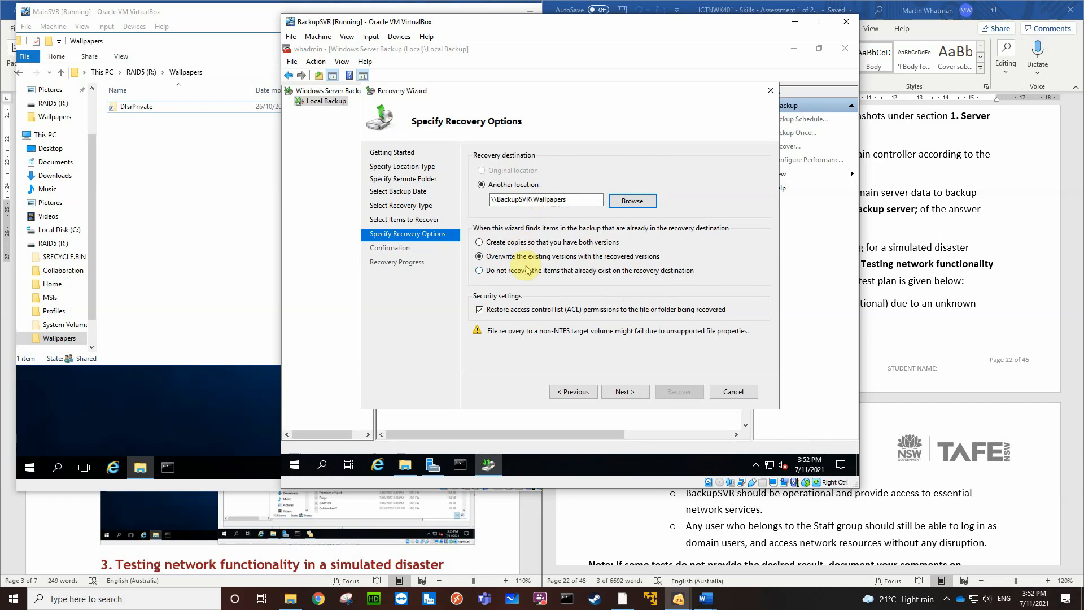
{"action": "left_click", "coordinate": [621, 391]}
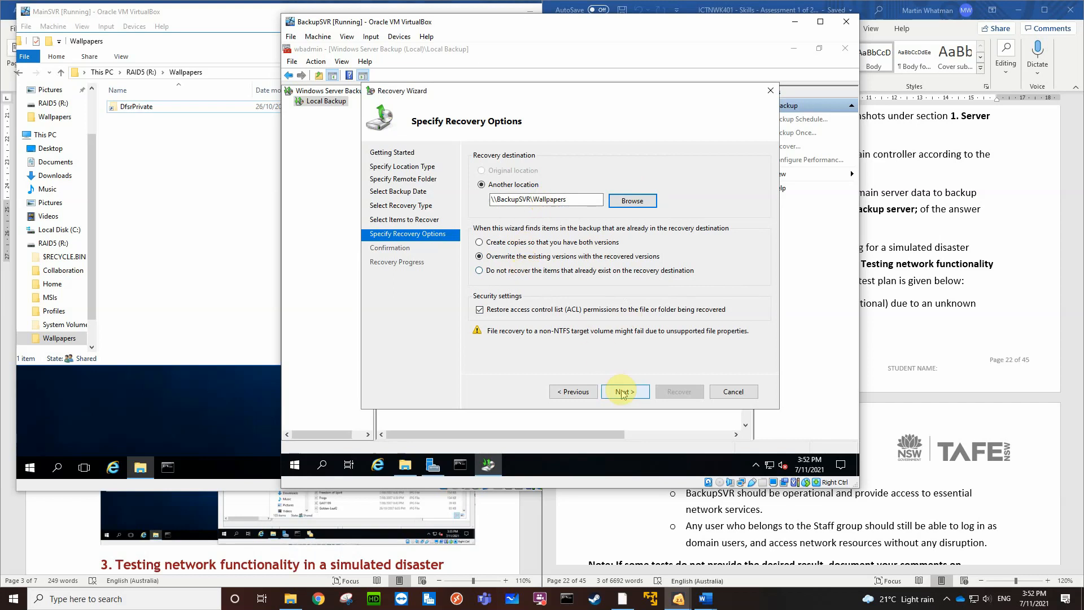
{"action": "left_click", "coordinate": [621, 391]}
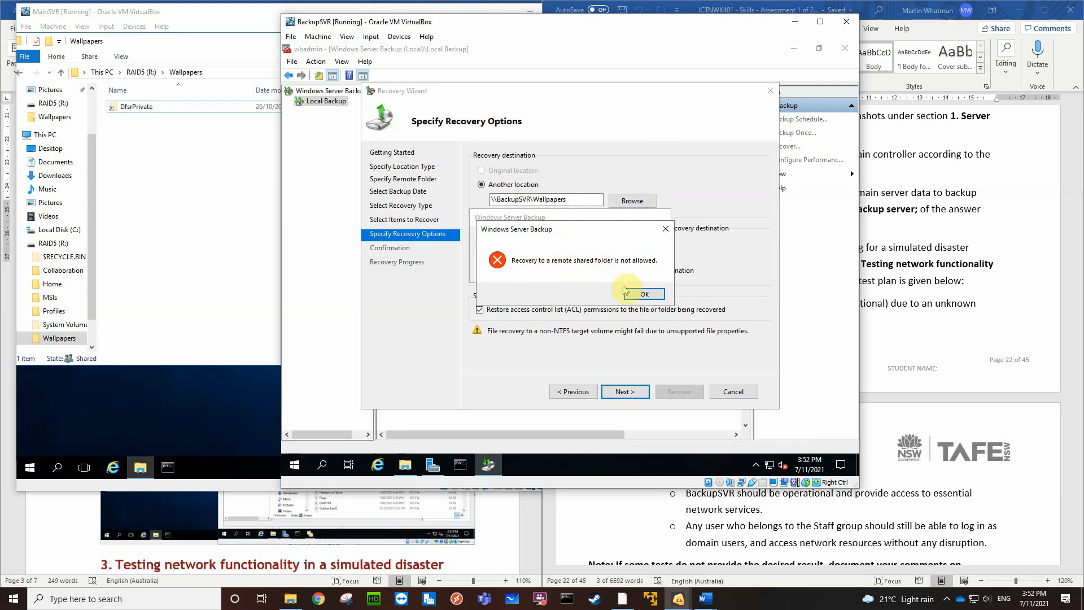
{"action": "left_click", "coordinate": [639, 293]}
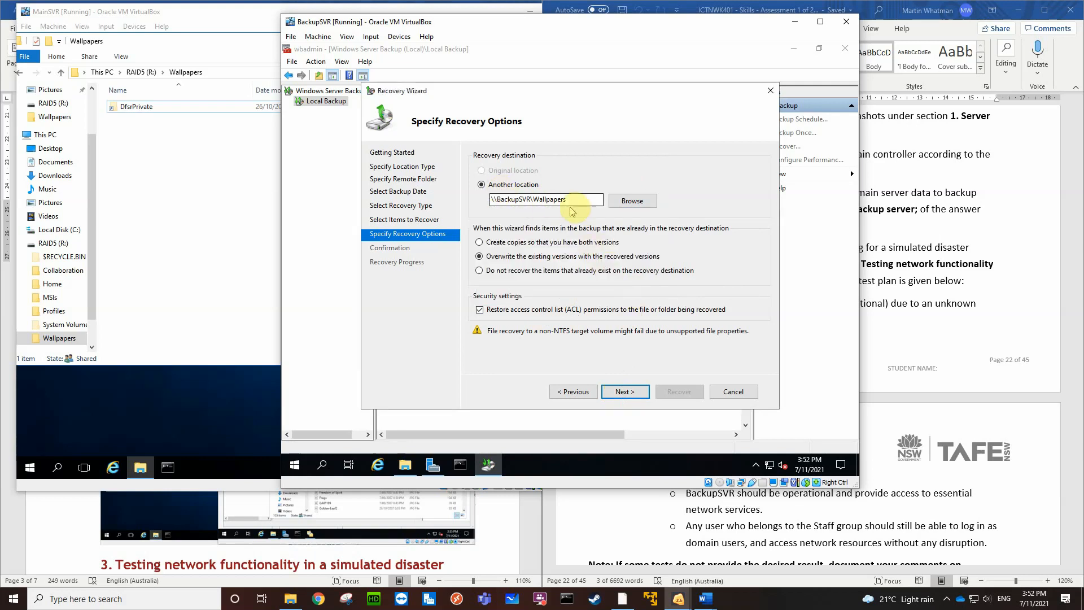
Set the recovery destination to the local Wallpapers folder on Mirror (M:)
{"action": "left_click", "coordinate": [639, 202]}
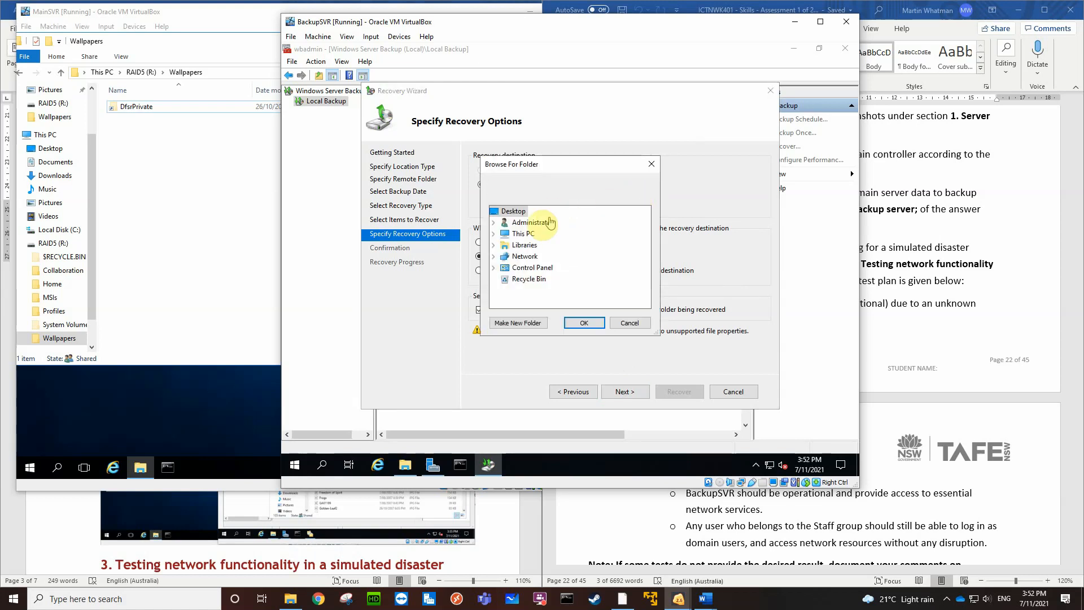
{"action": "left_click", "coordinate": [494, 234]}
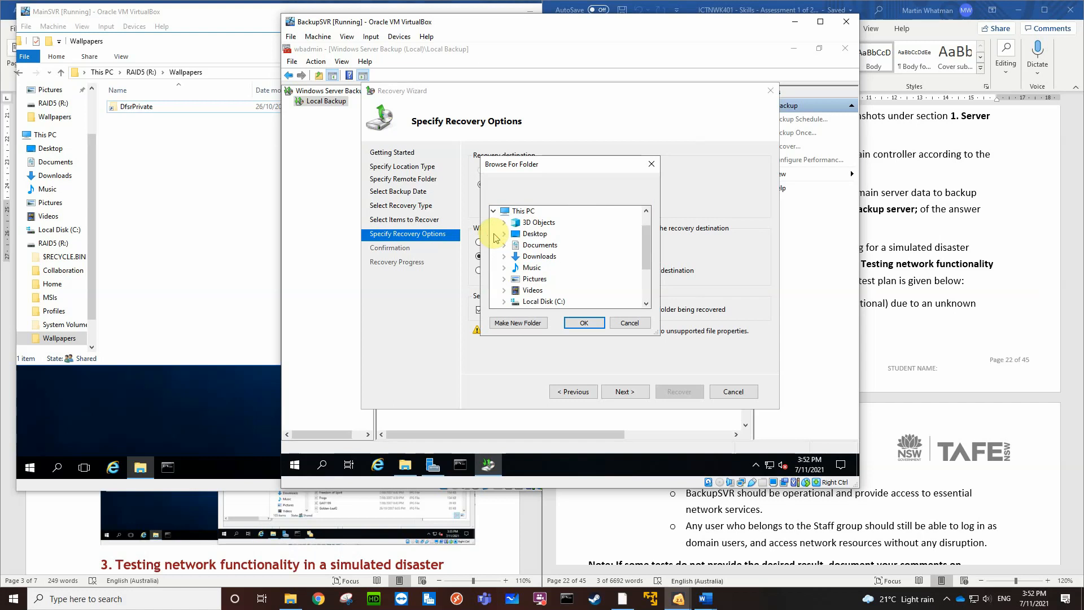
{"action": "scroll", "coordinate": [518, 277], "scroll_direction": "down", "scroll_amount": 3}
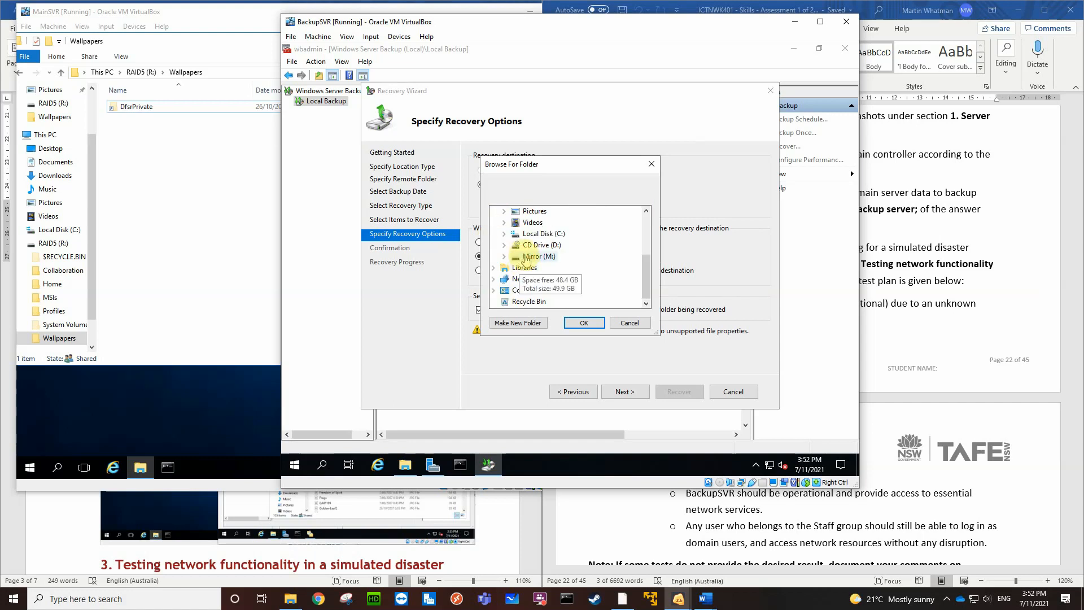
{"action": "left_click", "coordinate": [504, 257]}
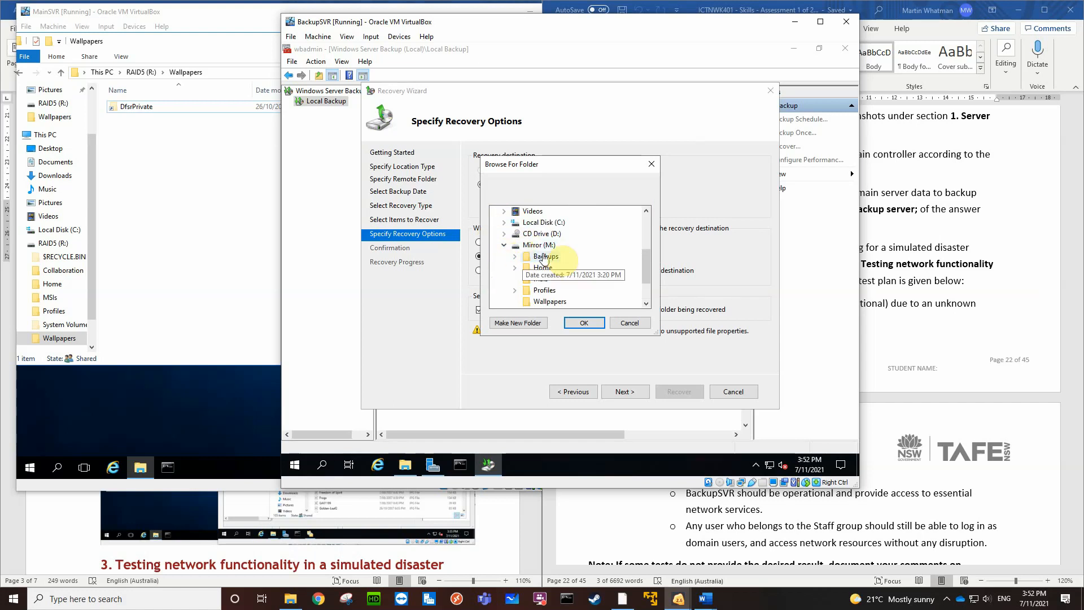
{"action": "scroll", "coordinate": [511, 257], "scroll_direction": "down", "scroll_amount": 2}
{"action": "left_click", "coordinate": [547, 256]}
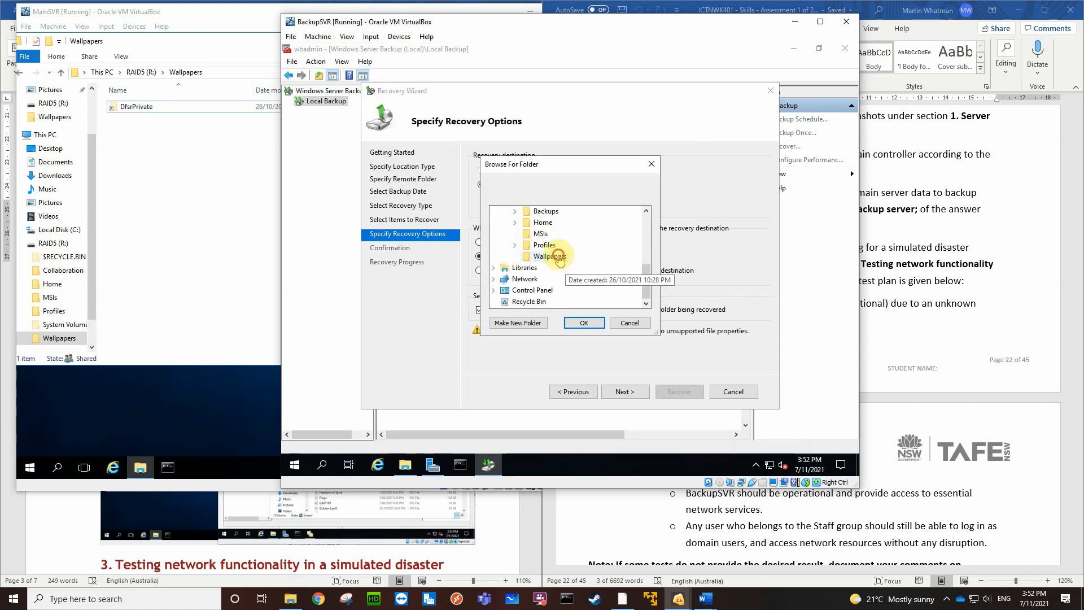
{"action": "left_click", "coordinate": [585, 323]}
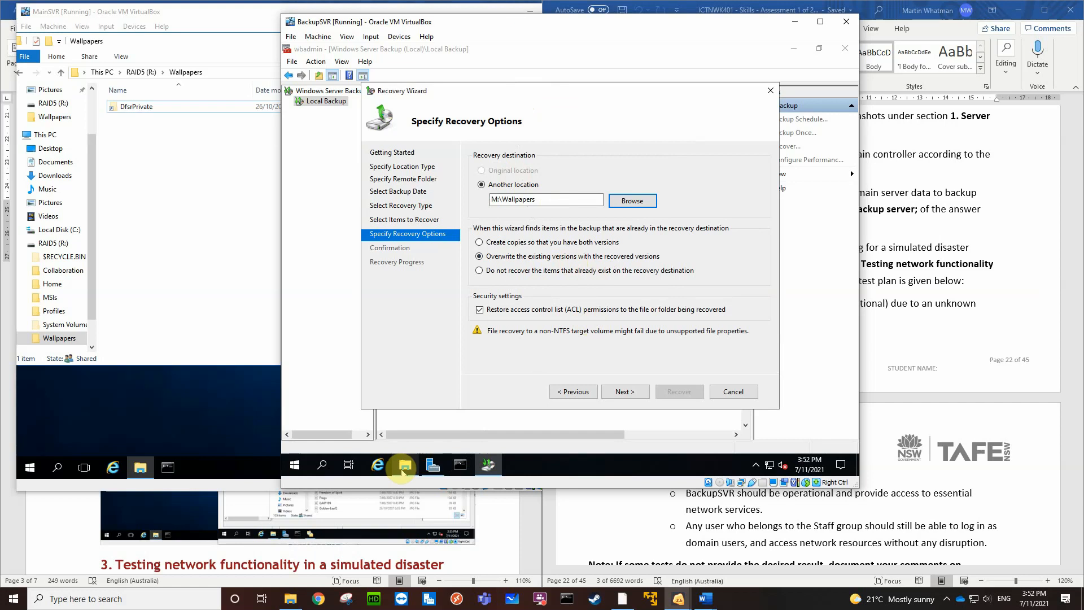
Check the contents of the destination Wallpapers folder in File Explorer, and continue to the recovery confirmation
{"action": "left_click", "coordinate": [404, 466]}
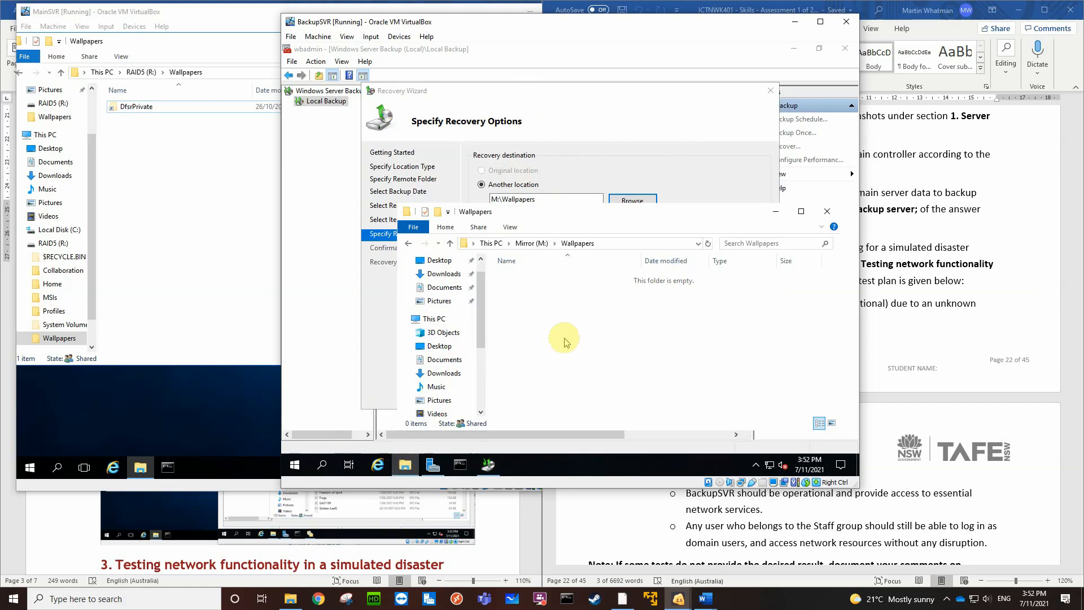
{"action": "left_click", "coordinate": [682, 170]}
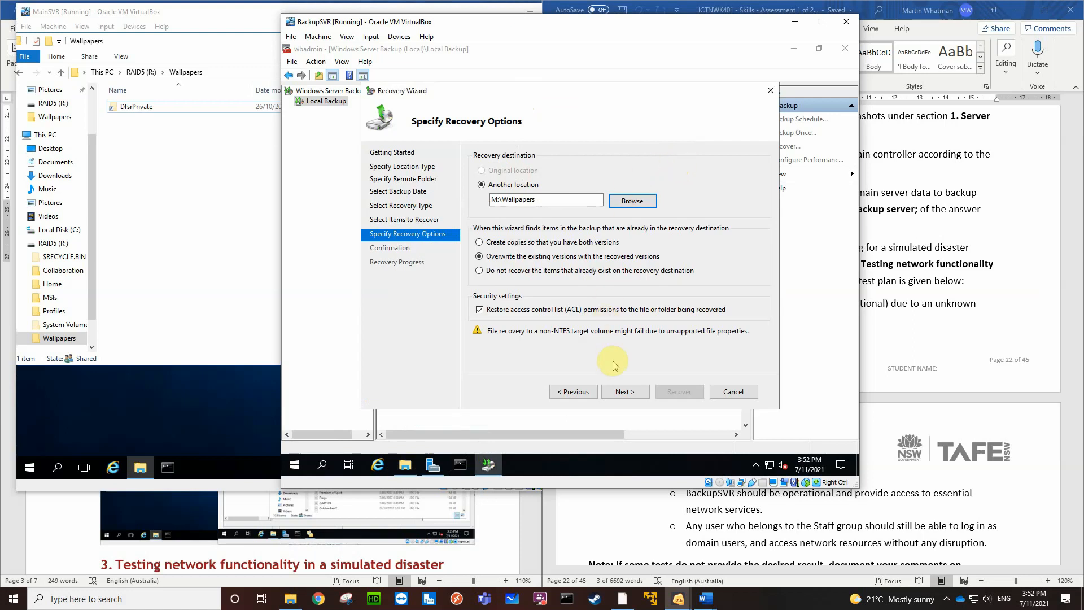
{"action": "left_click", "coordinate": [626, 392]}
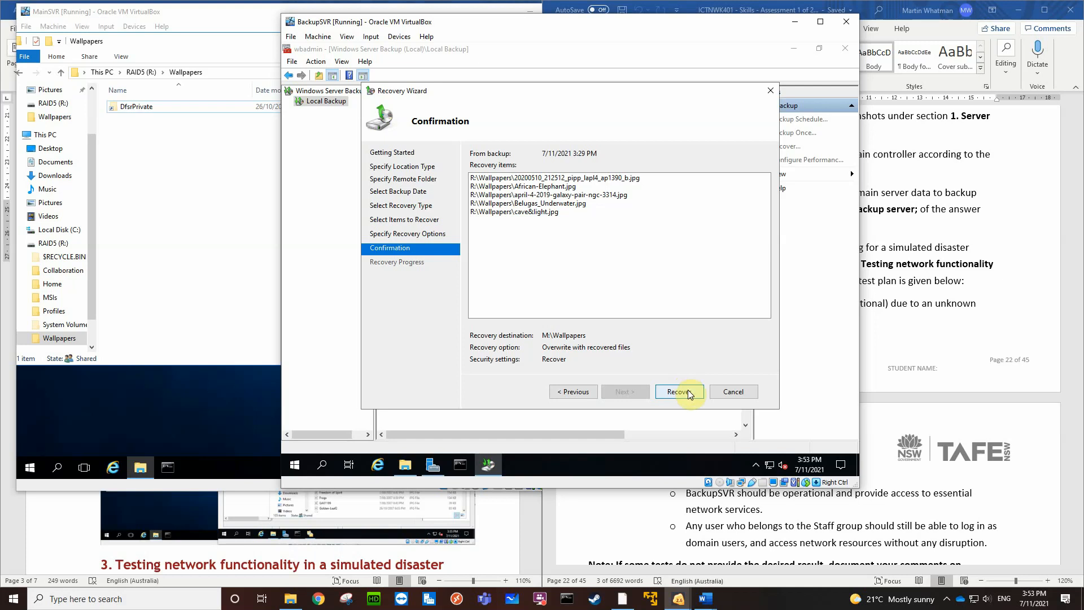
Save a screenshot of the BackupSVR recovery confirmation under the default file name, and run the recovery
{"action": "key", "text": "Control_R+e"}
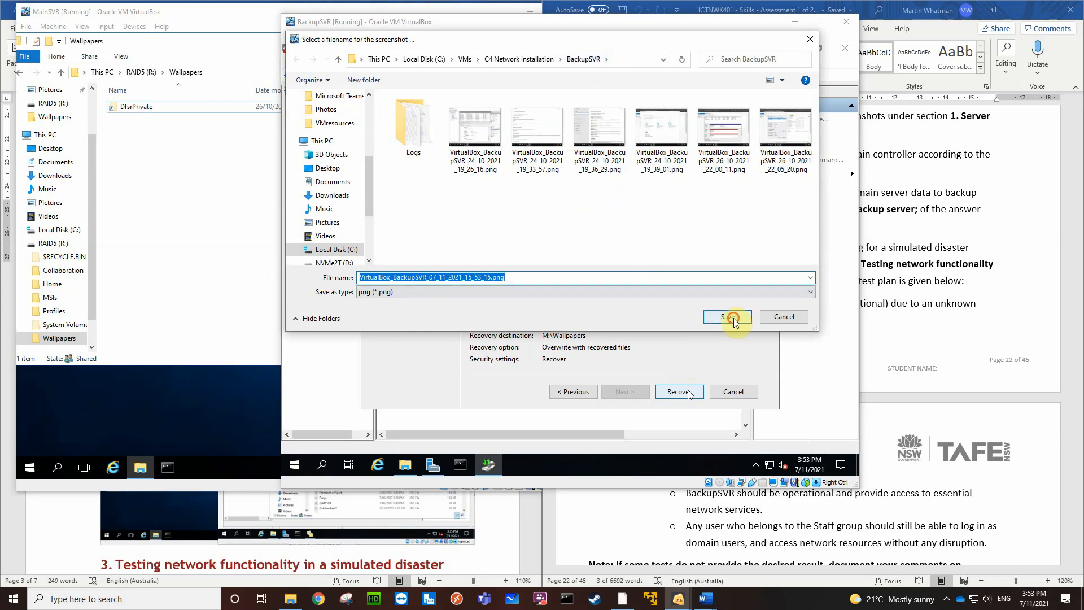
{"action": "left_click", "coordinate": [734, 318]}
{"action": "left_click", "coordinate": [678, 391]}
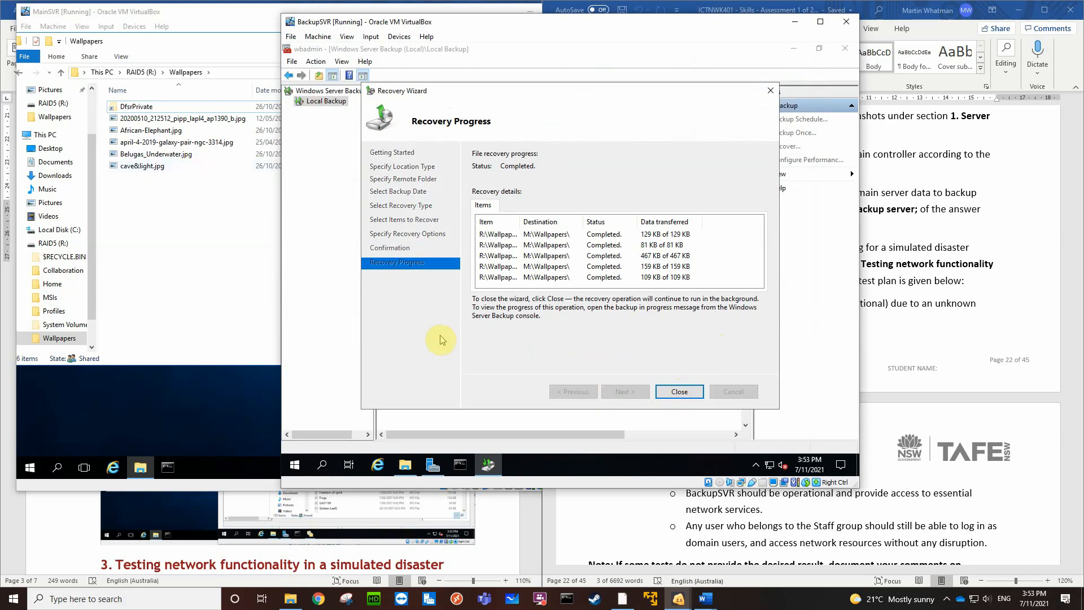
Inspect the recovered images in the Wallpapers folder on BackupSVR's Mirror (M:) drive, with the File Explorer window maximized
{"action": "mouse_move", "coordinate": [405, 470]}
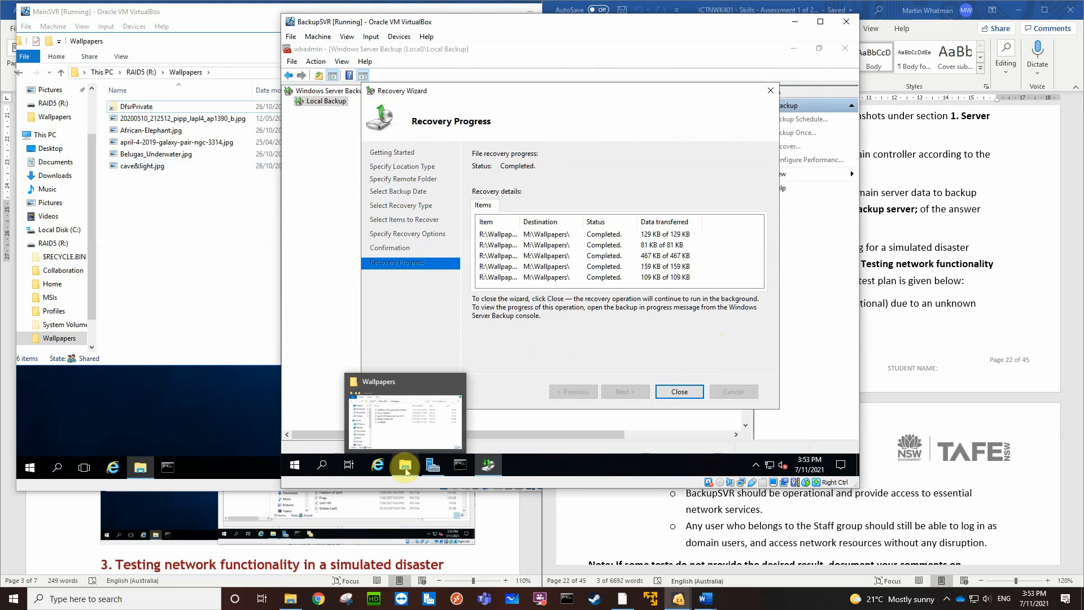
{"action": "left_click", "coordinate": [405, 470]}
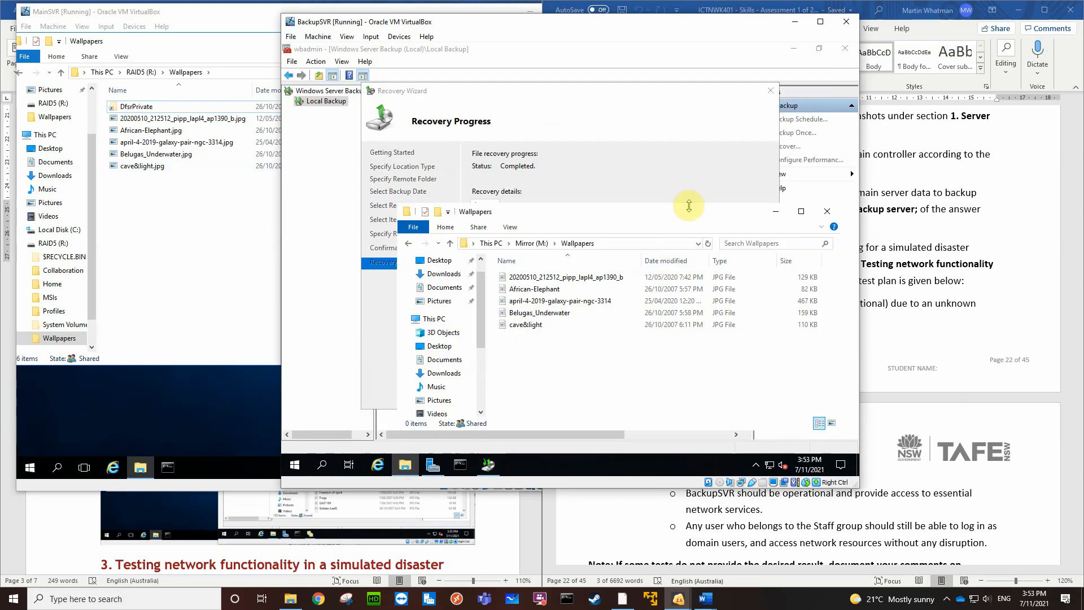
{"action": "left_click_drag", "start_coordinate": [627, 213], "coordinate": [555, 111]}
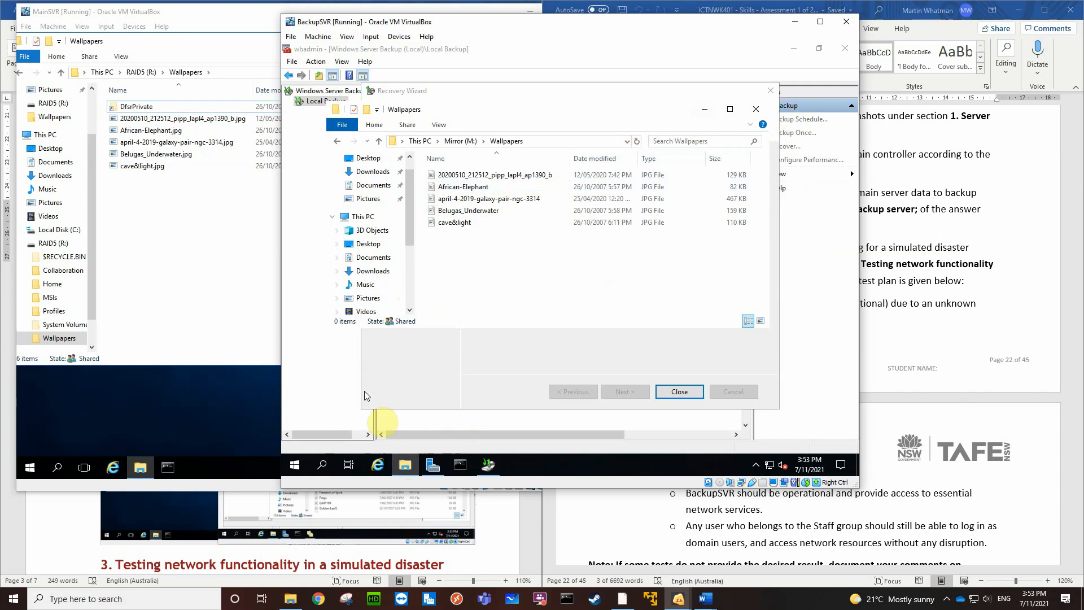
{"action": "left_click", "coordinate": [404, 464]}
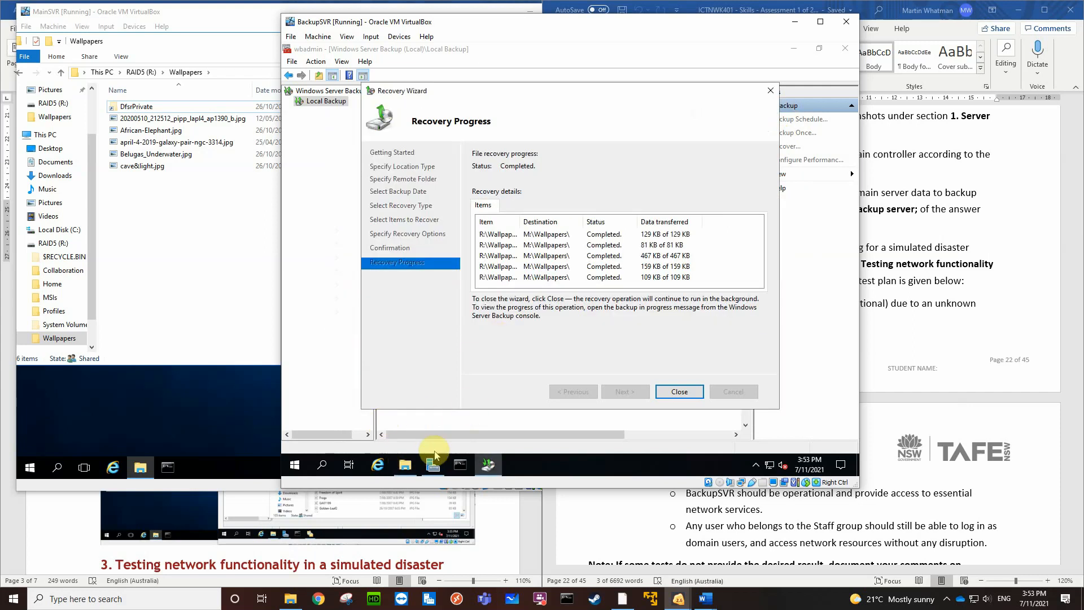
{"action": "left_click", "coordinate": [405, 465]}
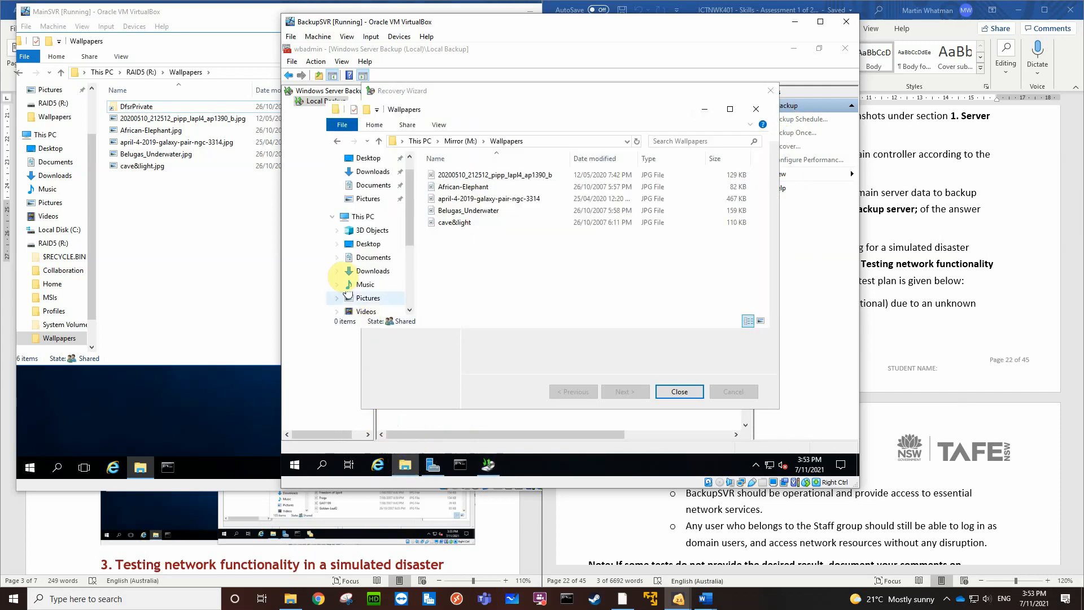
{"action": "left_click_drag", "start_coordinate": [323, 257], "coordinate": [496, 257]}
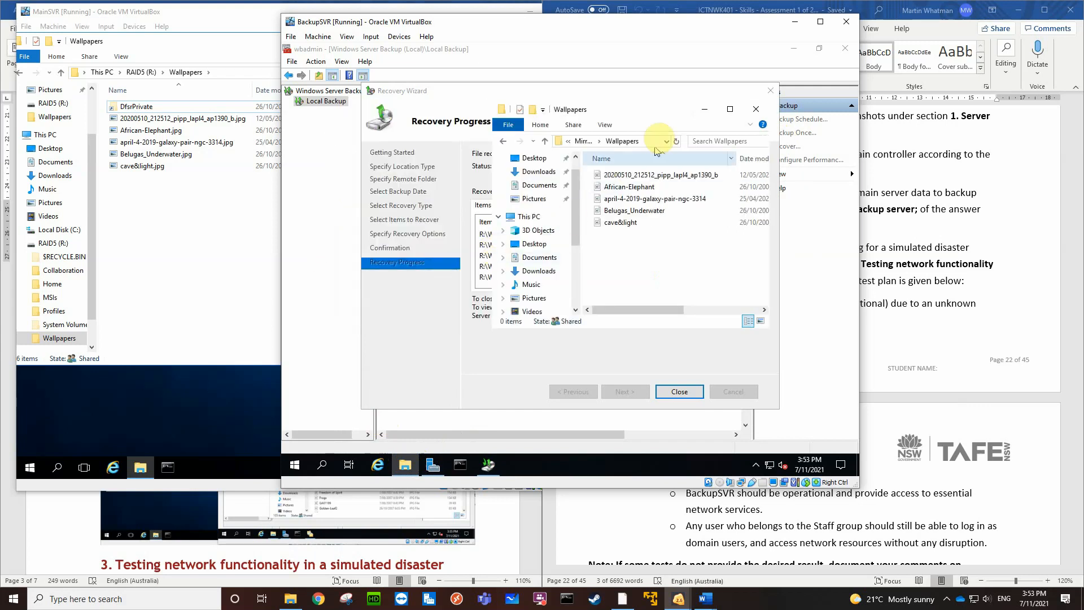
{"action": "left_click_drag", "start_coordinate": [674, 115], "coordinate": [475, 43]}
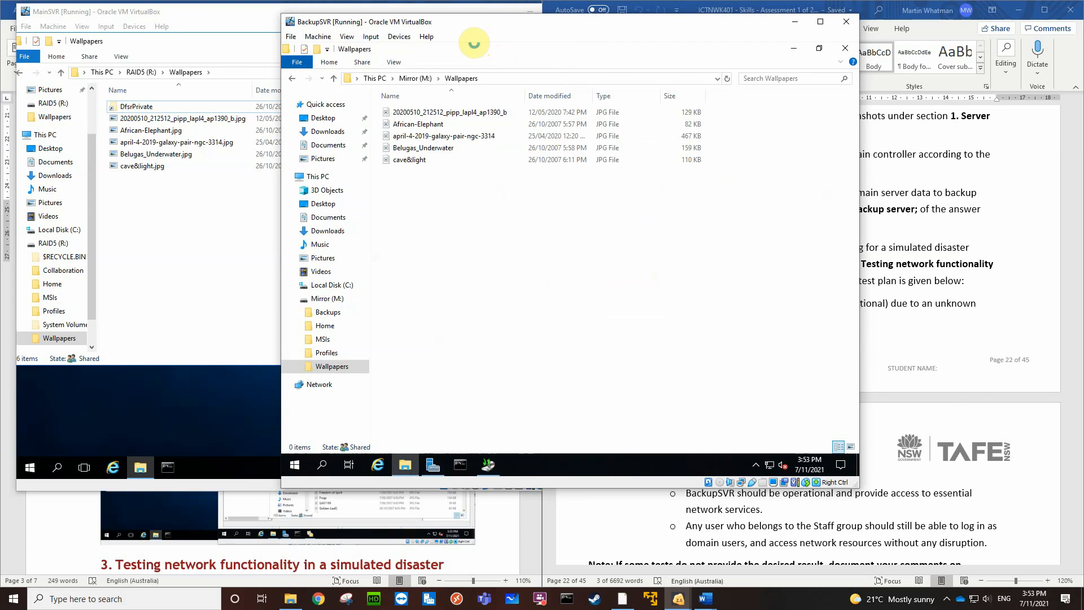
Restore down the Wallpapers folder window on BackupSVR, then move and narrow it so the completed recovery statuses show beside the files
{"action": "left_click", "coordinate": [819, 49]}
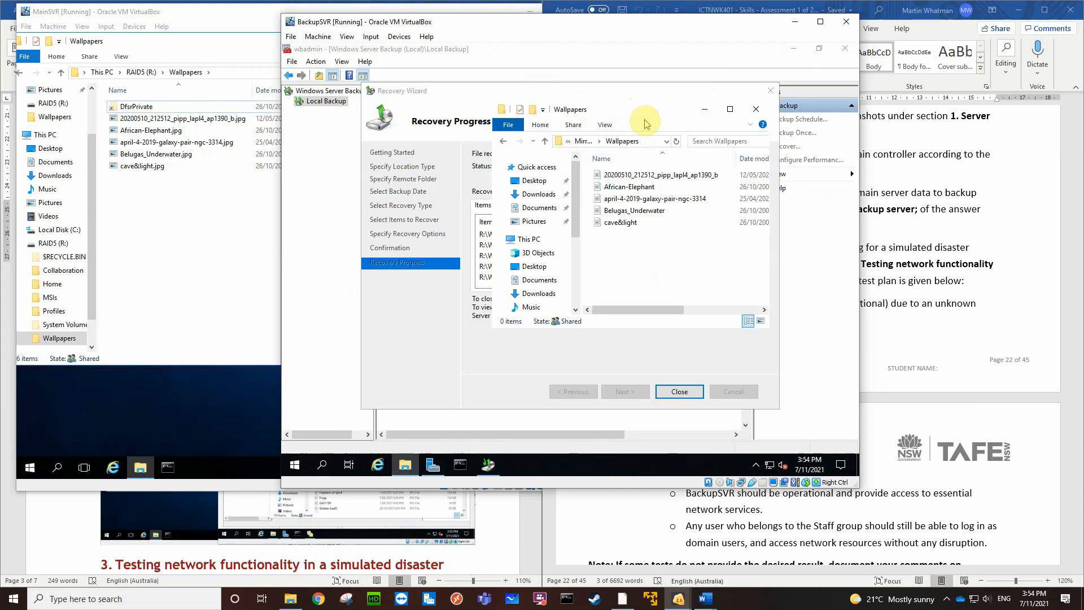
{"action": "left_click_drag", "start_coordinate": [645, 111], "coordinate": [439, 79]}
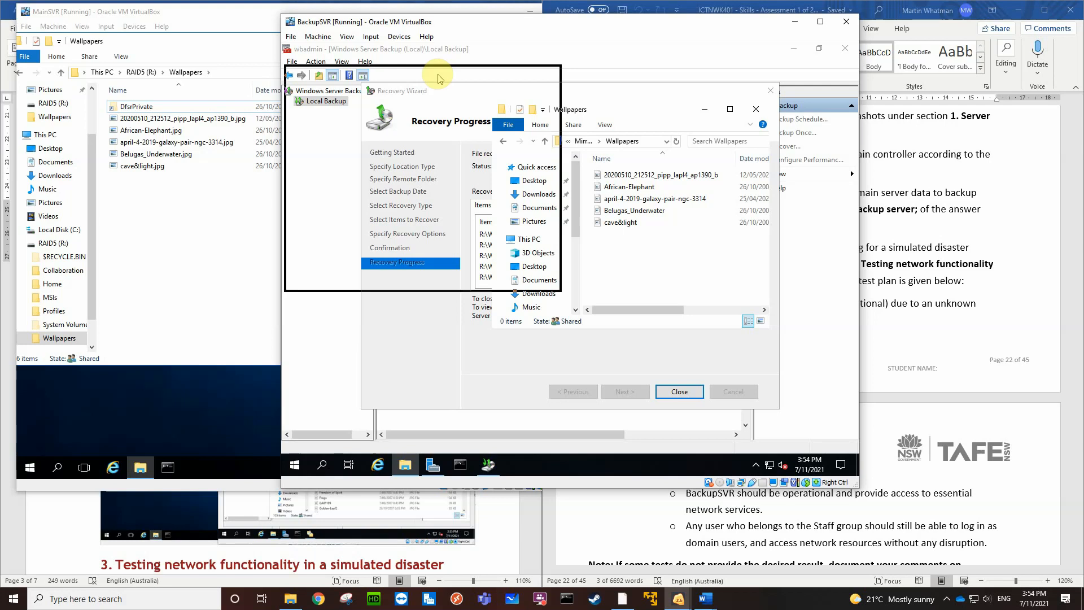
{"action": "left_click_drag", "start_coordinate": [440, 78], "coordinate": [442, 60]}
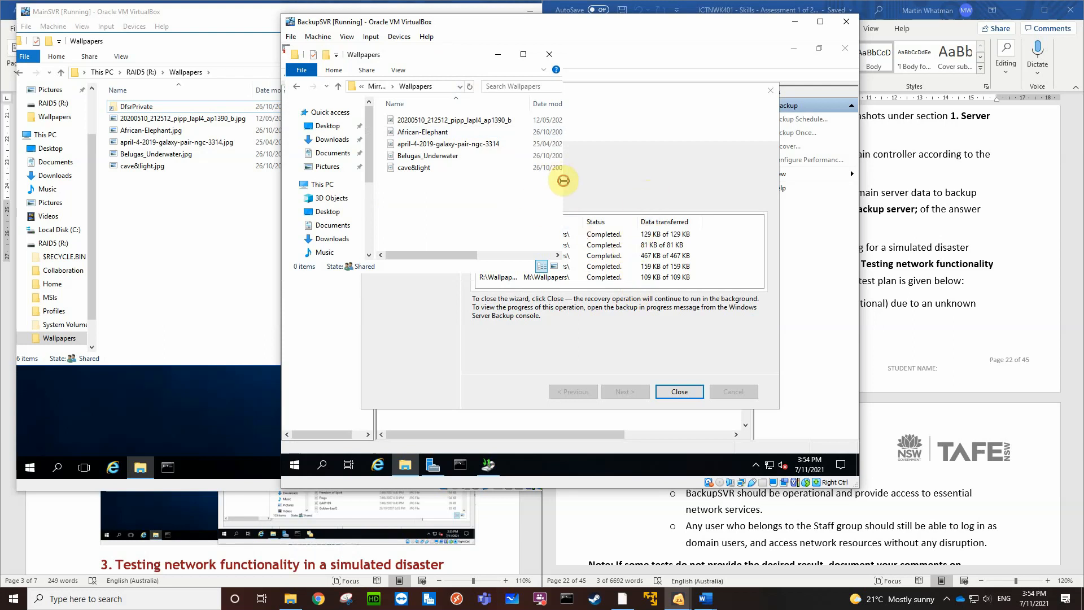
{"action": "left_click_drag", "start_coordinate": [563, 181], "coordinate": [529, 183]}
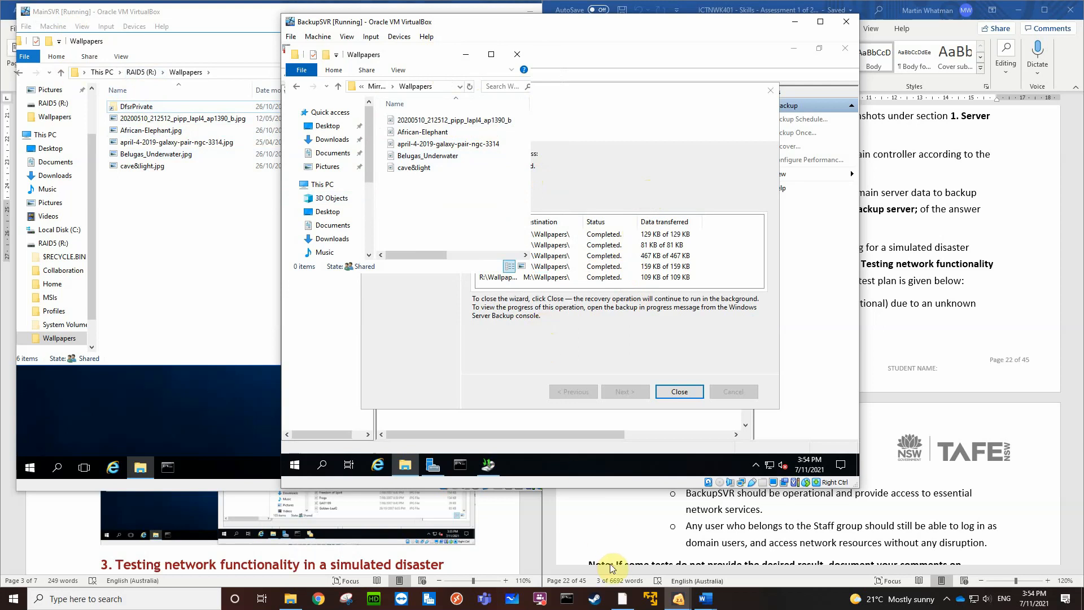
Capture a Greenshot region covering the MainSVR and BackupSVR windows, and copy the image to the clipboard
{"action": "left_click", "coordinate": [782, 604]}
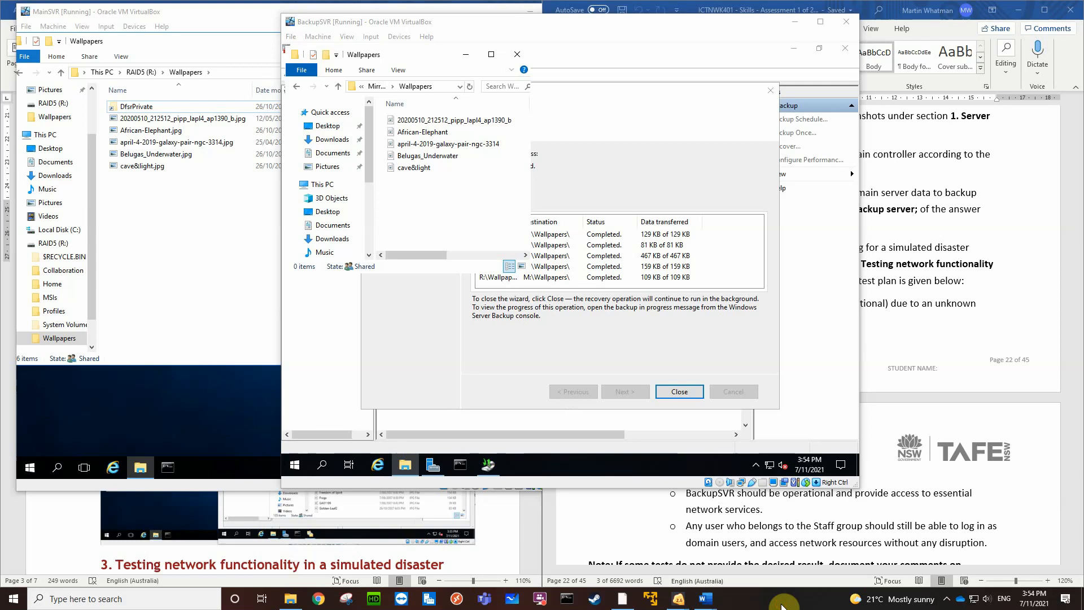
{"action": "left_click", "coordinate": [948, 599]}
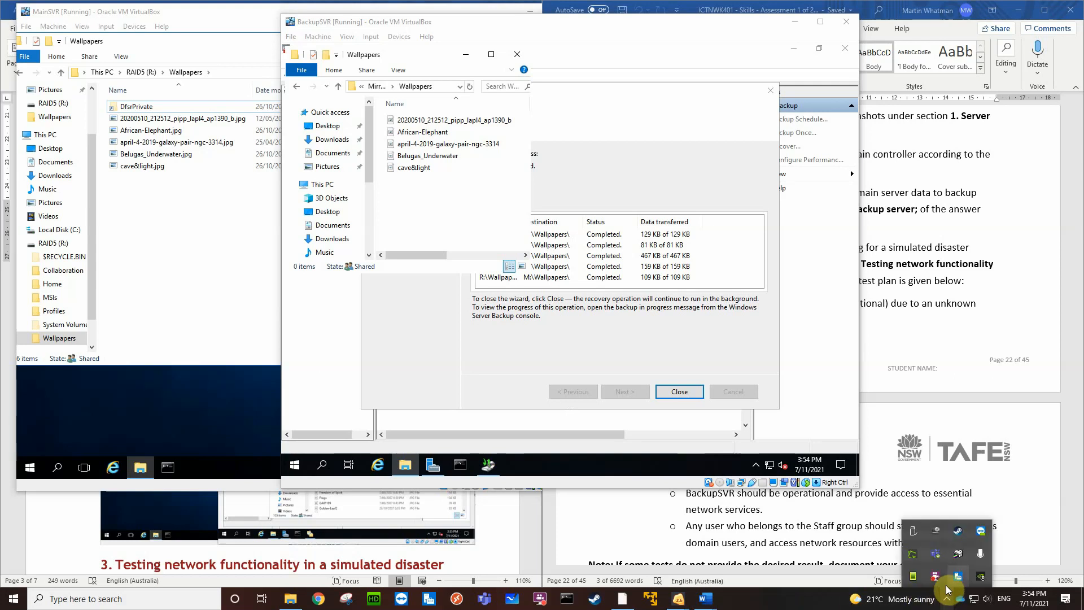
{"action": "right_click", "coordinate": [913, 555]}
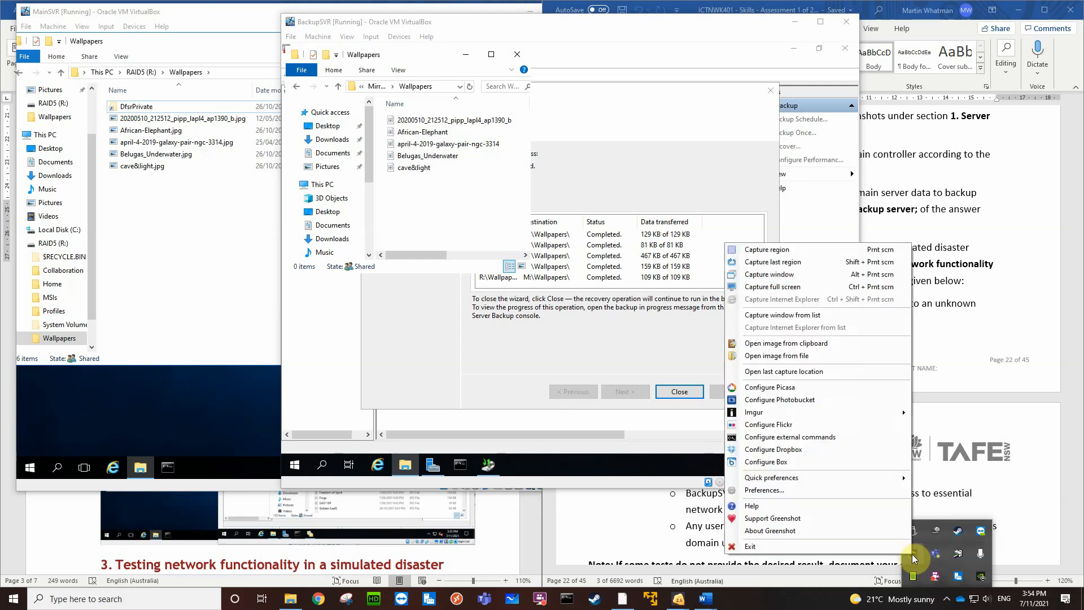
{"action": "left_click", "coordinate": [784, 253]}
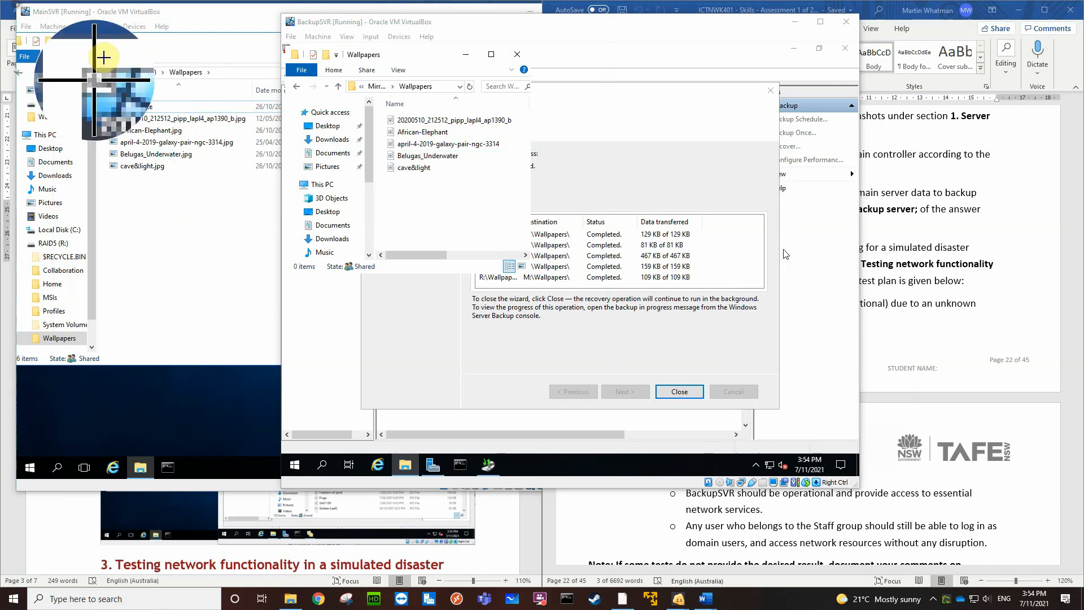
{"action": "left_click_drag", "start_coordinate": [15, 4], "coordinate": [858, 486]}
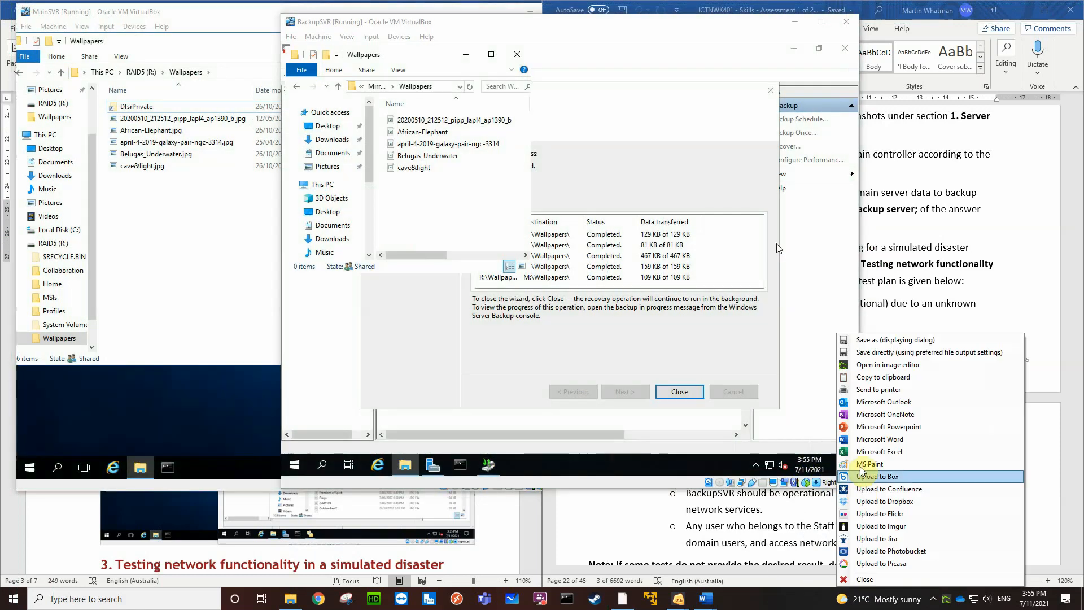
{"action": "left_click", "coordinate": [892, 380]}
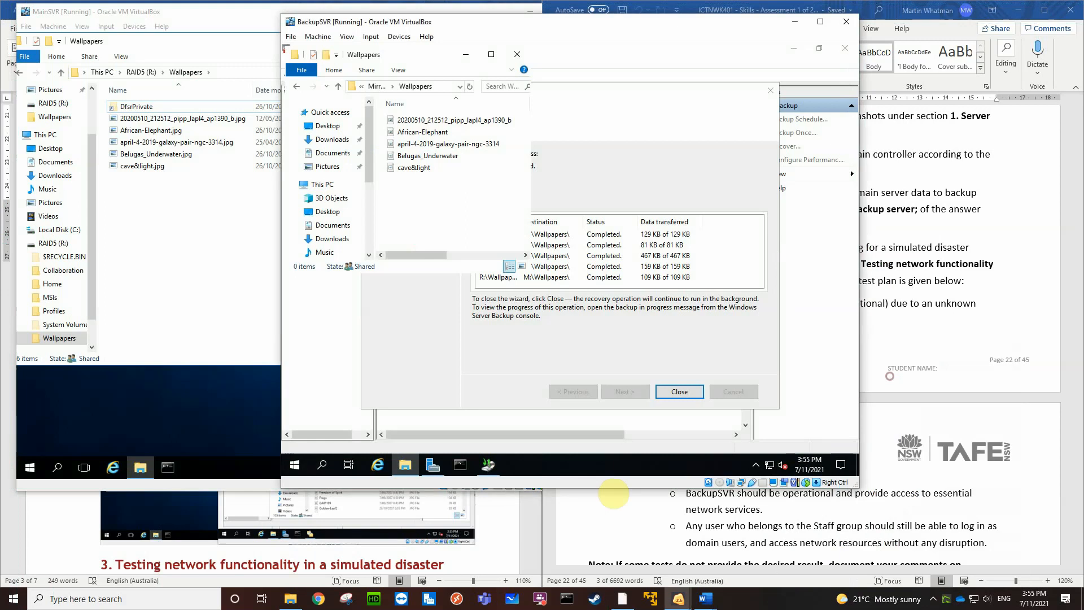
Paste the screenshot into the Disaster Recovery report between the Wallpapers restoration caption and the DFS replication caption
{"action": "left_click", "coordinate": [502, 553]}
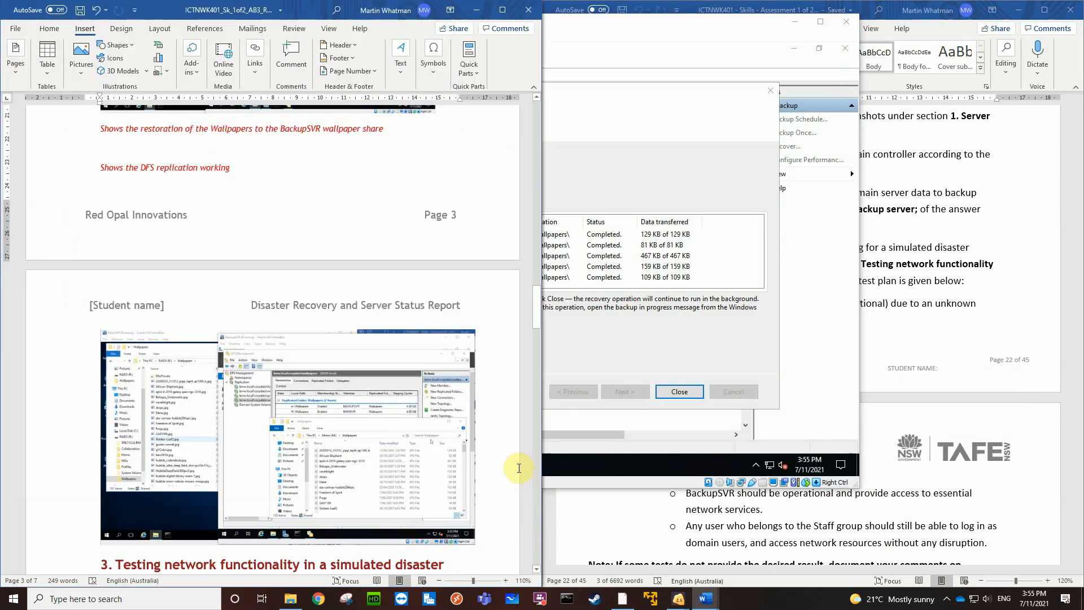
{"action": "scroll", "coordinate": [514, 466], "scroll_direction": "up", "scroll_amount": 3}
{"action": "left_click", "coordinate": [213, 268]}
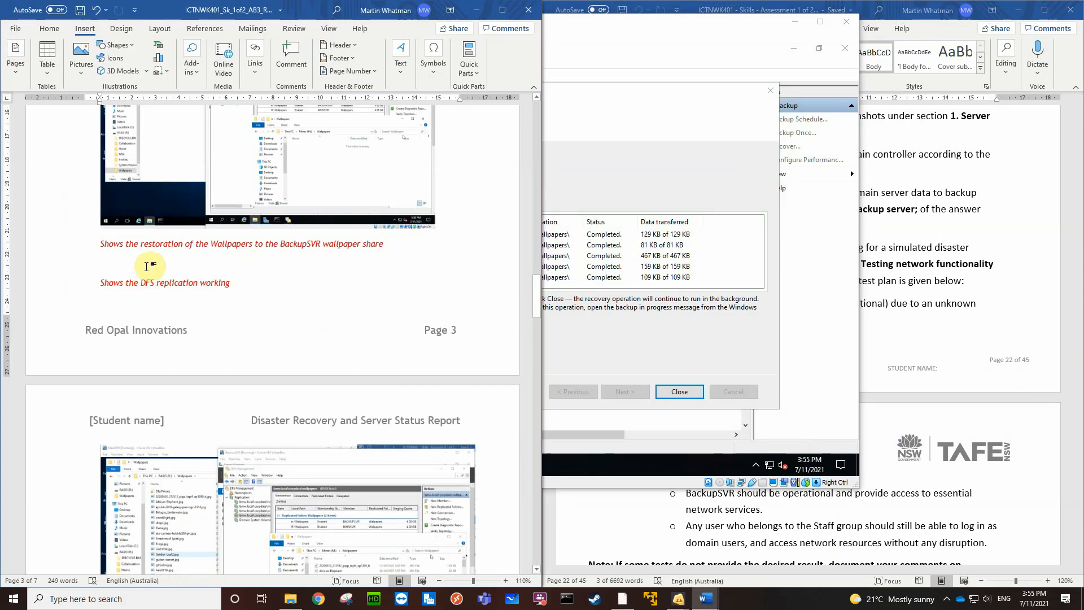
{"action": "key", "text": "ctrl+v"}
Start a new page at the Wallpapers restoration caption, and move the "Shows the DFS replication working" caption directly beneath it, above the pasted screenshot
{"action": "scroll", "coordinate": [237, 452], "scroll_direction": "down", "scroll_amount": 1}
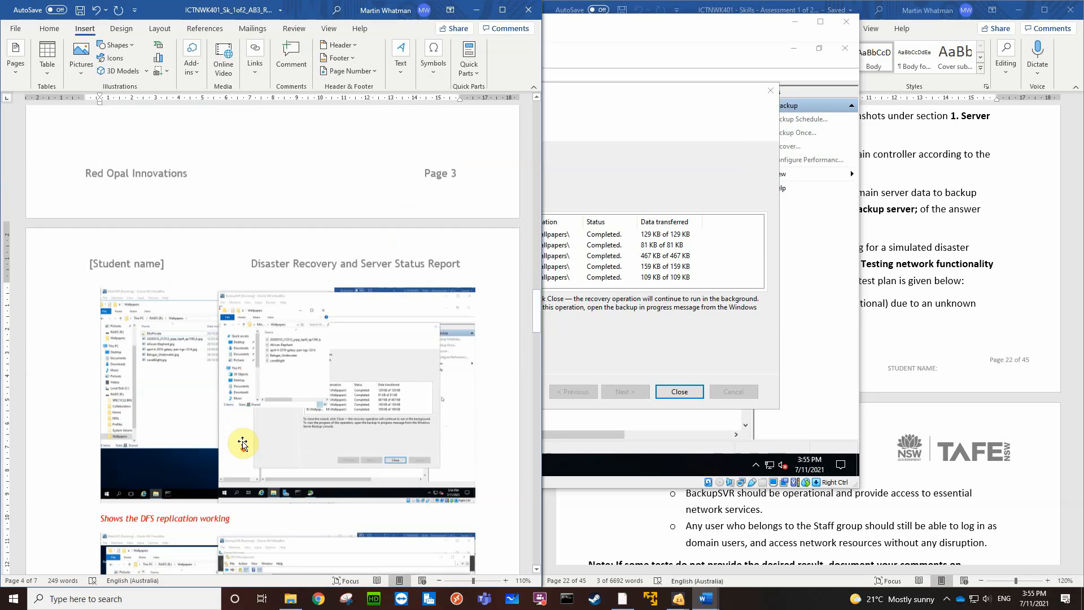
{"action": "scroll", "coordinate": [439, 458], "scroll_direction": "down", "scroll_amount": 3}
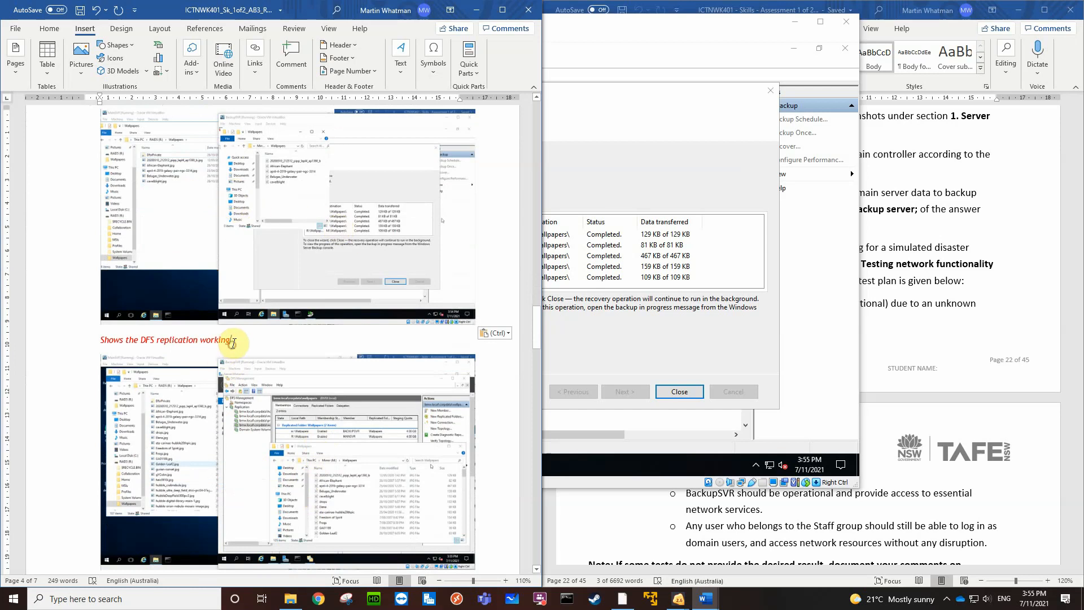
{"action": "left_click_drag", "start_coordinate": [233, 343], "coordinate": [100, 344]}
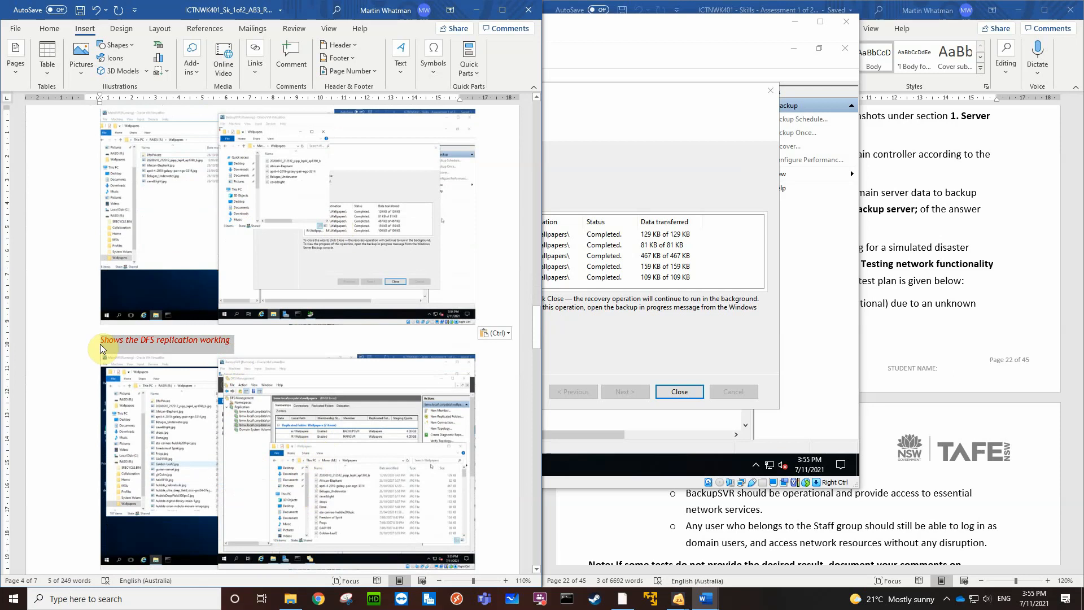
{"action": "key", "text": "Delete"}
{"action": "scroll", "coordinate": [121, 327], "scroll_direction": "up", "scroll_amount": 5}
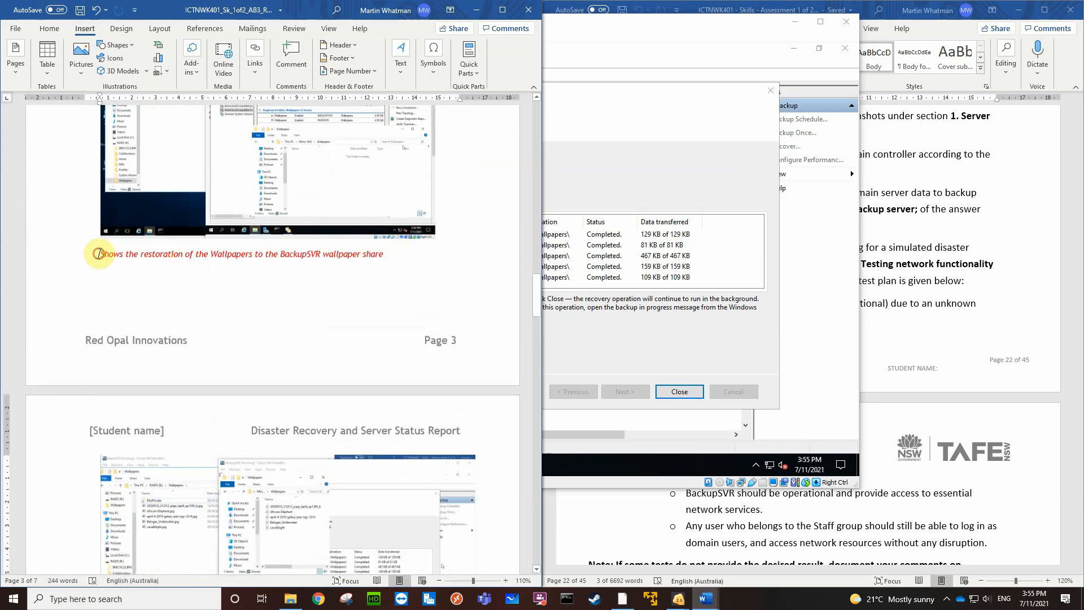
{"action": "left_click", "coordinate": [99, 254]}
{"action": "key", "text": "ctrl+Return"}
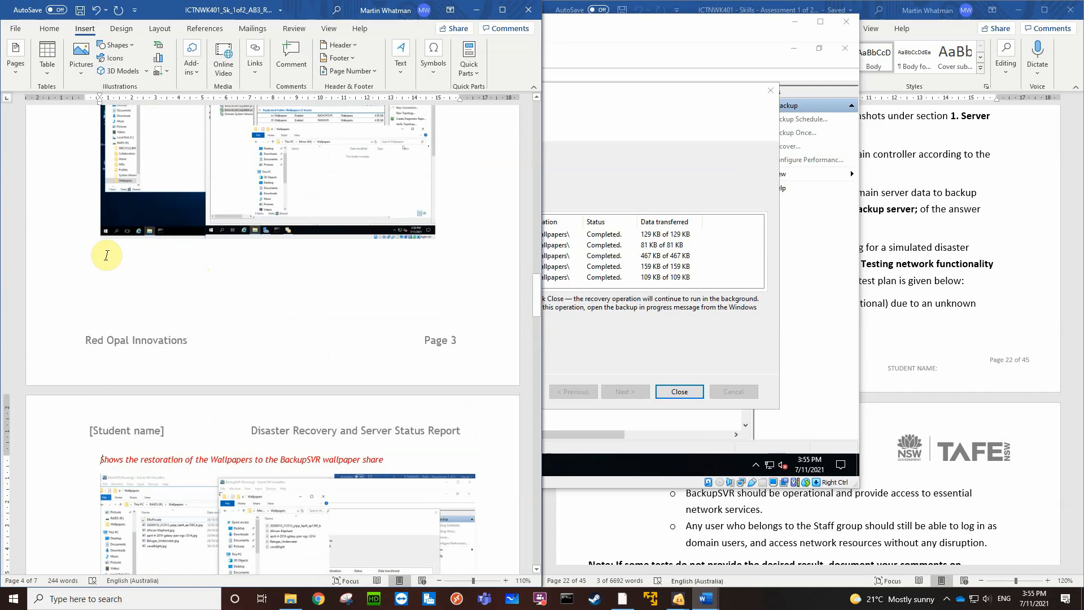
{"action": "key", "text": "Return"}
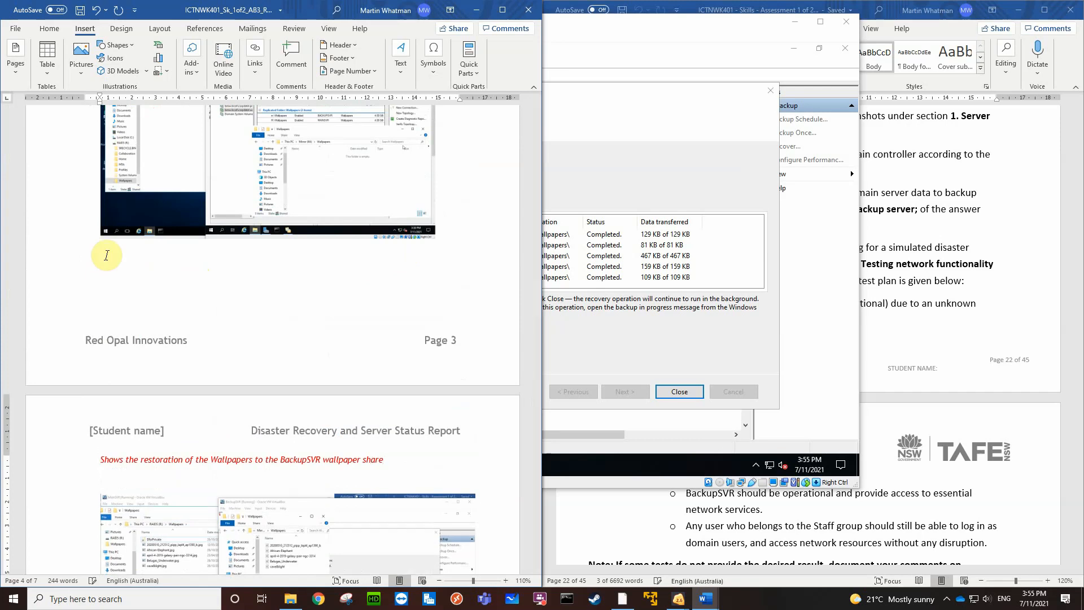
{"action": "key", "text": "ctrl+v"}
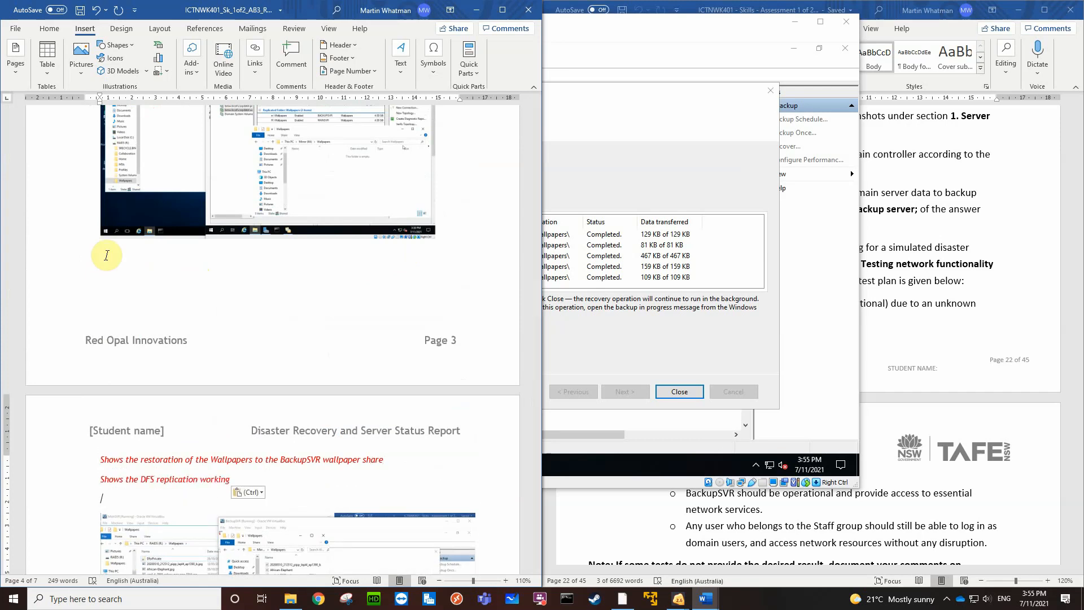
{"action": "key", "text": "BackSpace"}
Delete the old DFS Management screenshot just above the section 3 heading of the report
{"action": "scroll", "coordinate": [108, 257], "scroll_direction": "down", "scroll_amount": 3}
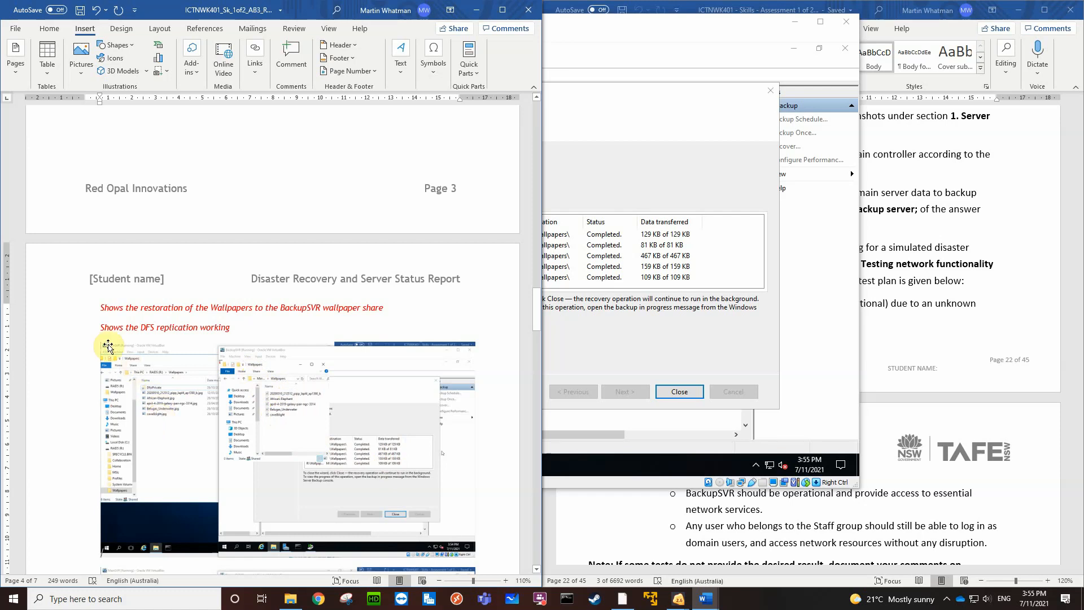
{"action": "scroll", "coordinate": [177, 444], "scroll_direction": "down", "scroll_amount": 5}
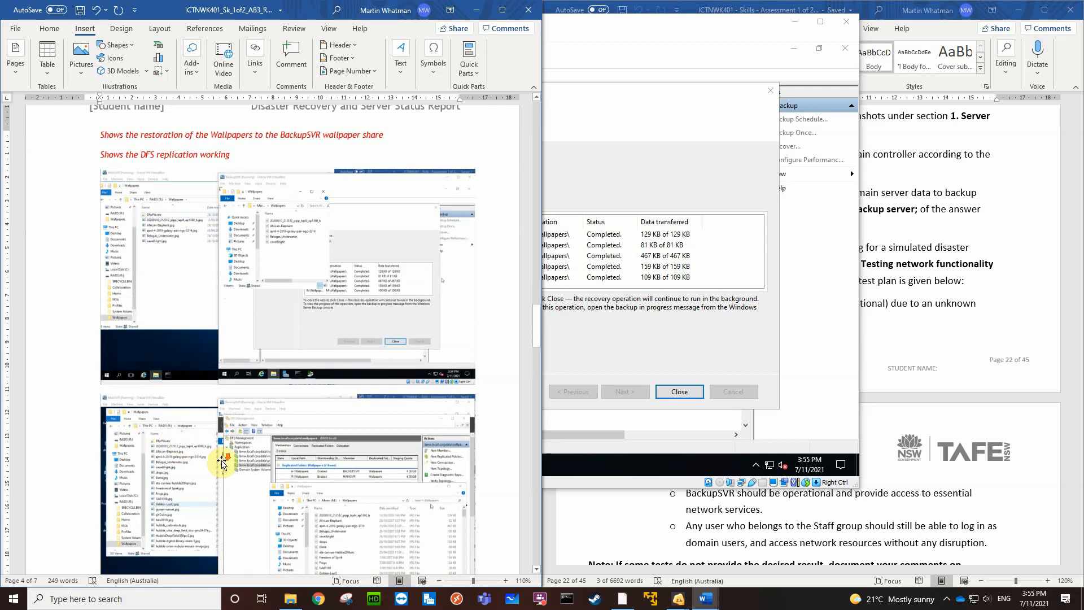
{"action": "scroll", "coordinate": [222, 465], "scroll_direction": "down", "scroll_amount": 4}
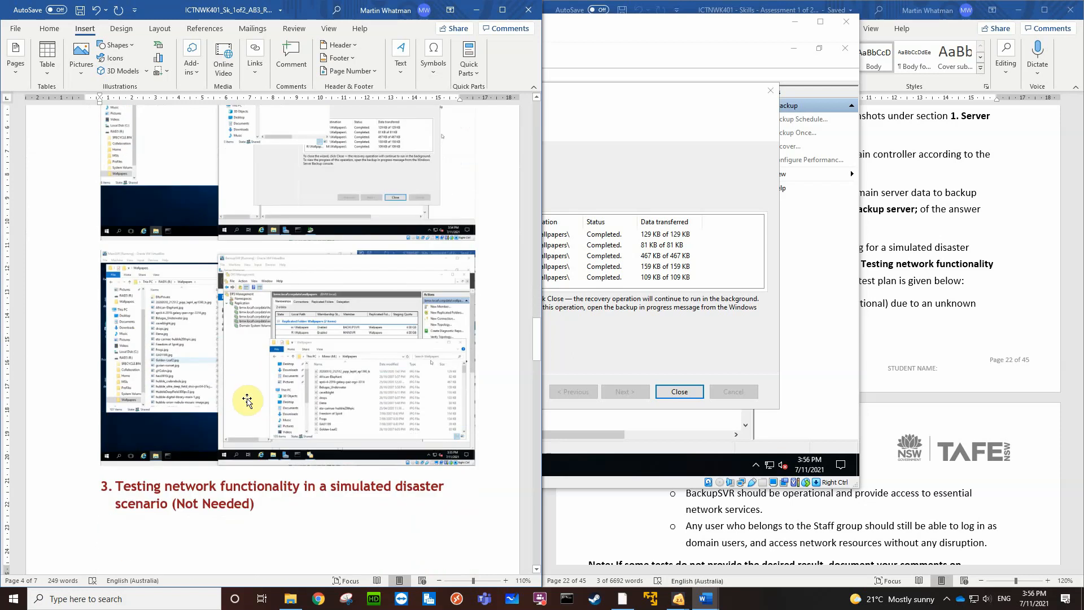
{"action": "left_click", "coordinate": [247, 400]}
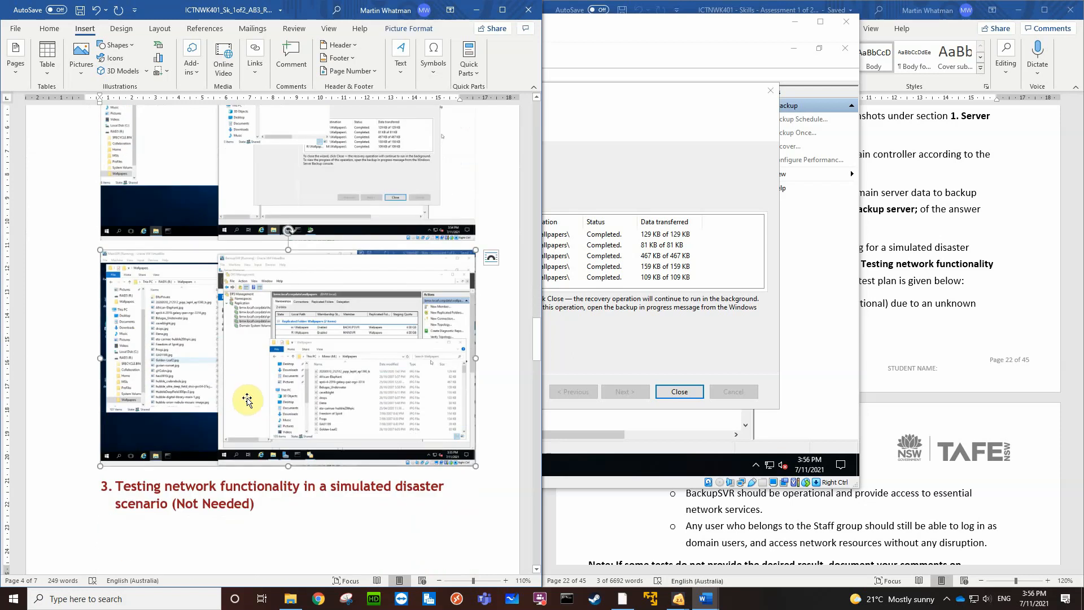
{"action": "key", "text": "Delete"}
Review the captions and evidence screenshots in the report's server backup and data restoration sections, down to section 3
{"action": "scroll", "coordinate": [247, 398], "scroll_direction": "up", "scroll_amount": 5}
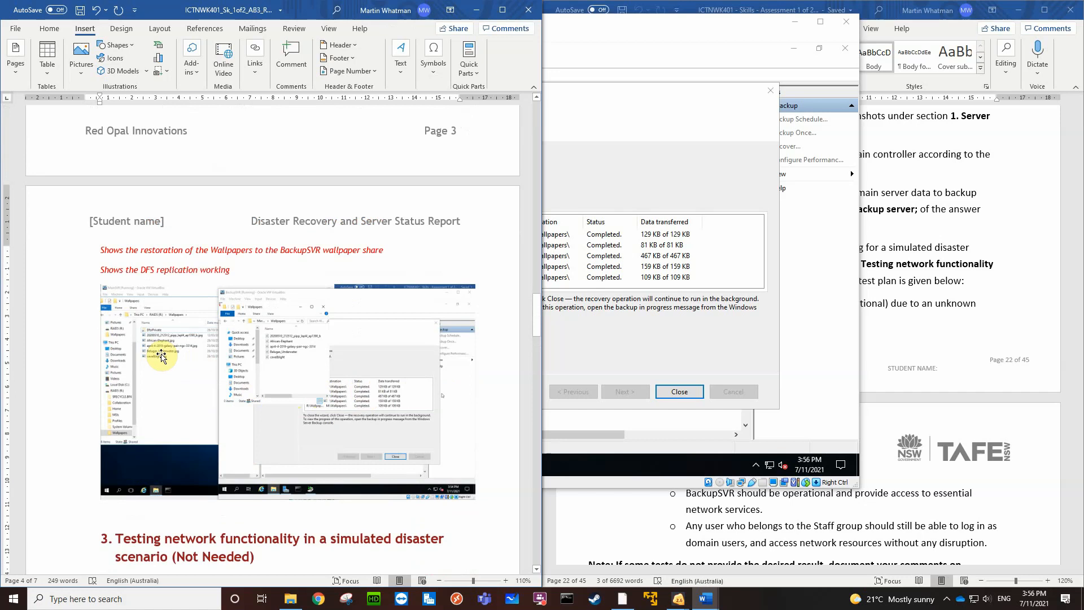
{"action": "scroll", "coordinate": [162, 356], "scroll_direction": "up", "scroll_amount": 10}
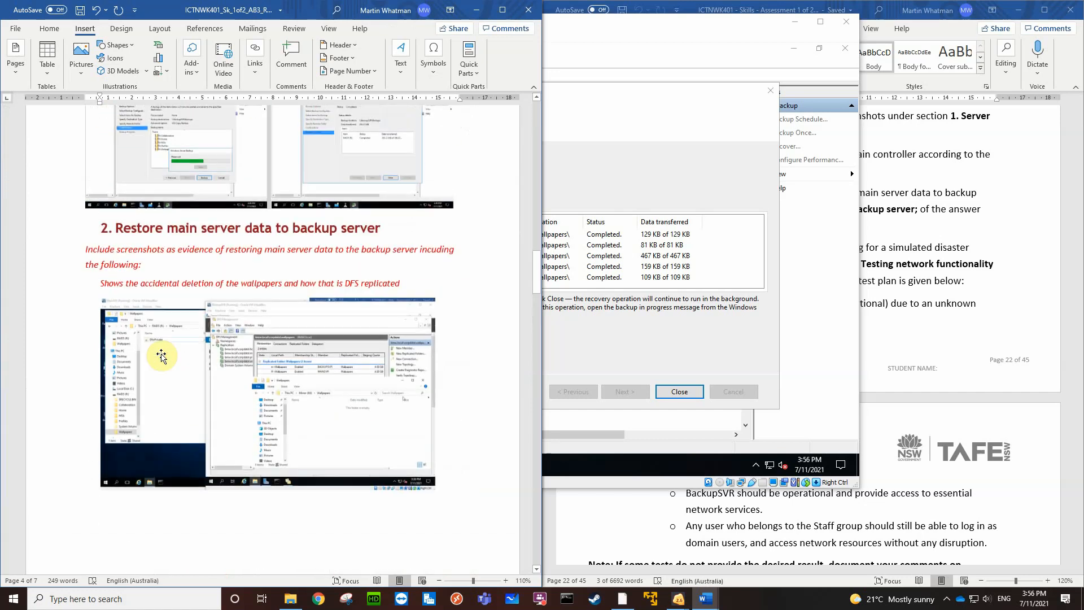
{"action": "scroll", "coordinate": [161, 356], "scroll_direction": "up", "scroll_amount": 1}
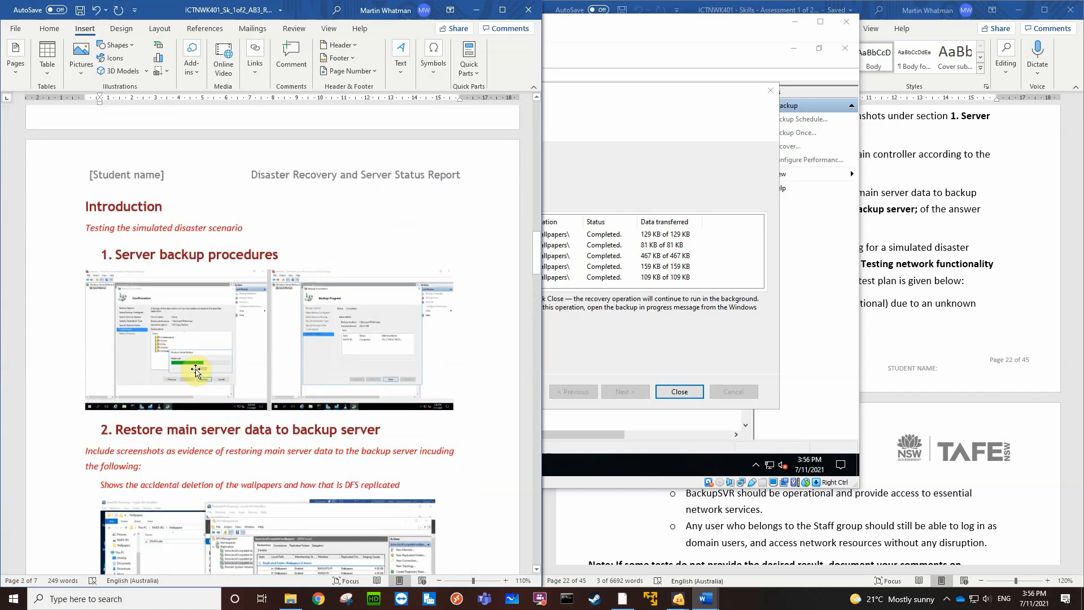
{"action": "scroll", "coordinate": [254, 327], "scroll_direction": "down", "scroll_amount": 5}
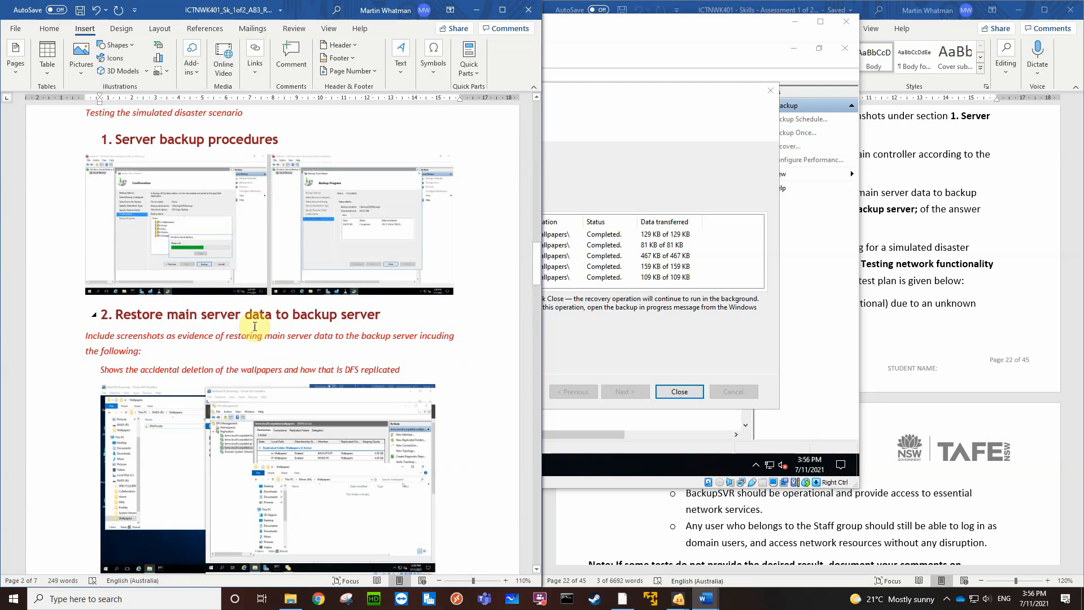
{"action": "scroll", "coordinate": [254, 327], "scroll_direction": "down", "scroll_amount": 9}
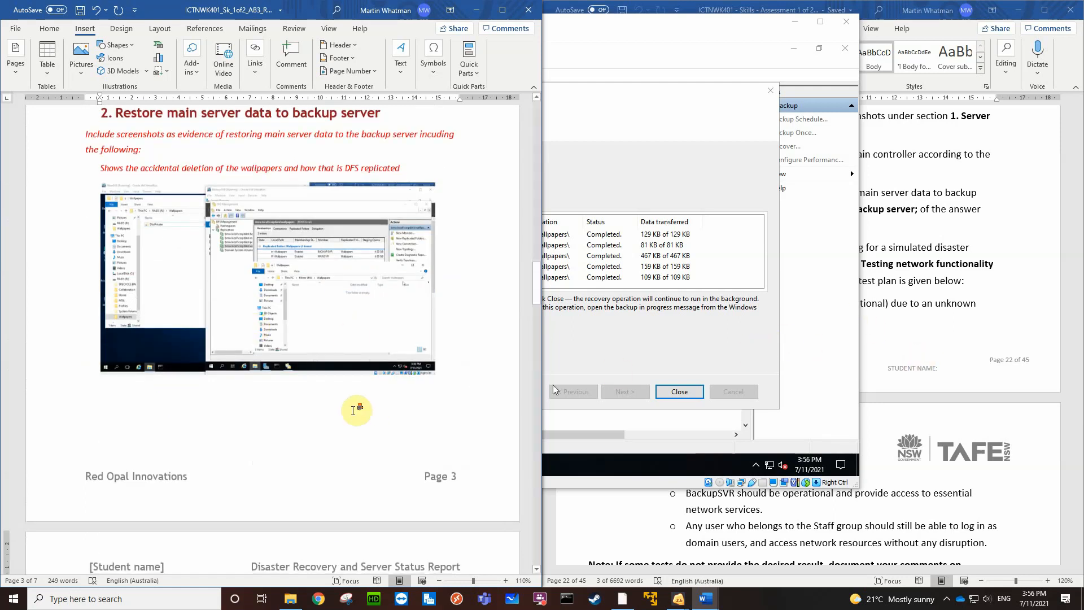
{"action": "scroll", "coordinate": [351, 410], "scroll_direction": "down", "scroll_amount": 20}
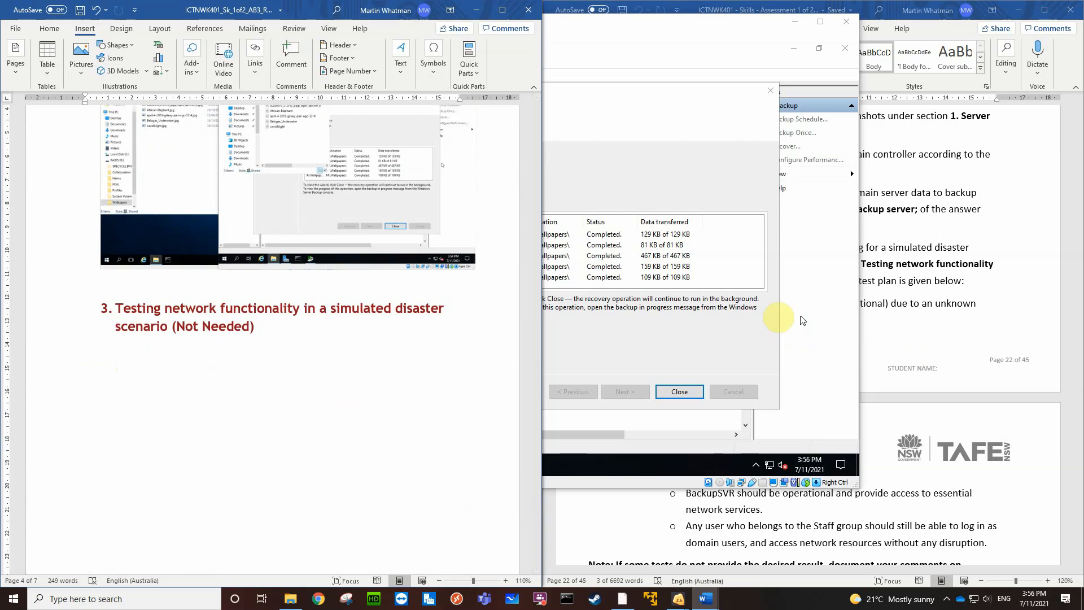
Close the finished recovery wizard, the Windows Server Backup console and the Wallpapers folder window on BackupSVR
{"action": "left_click", "coordinate": [680, 391]}
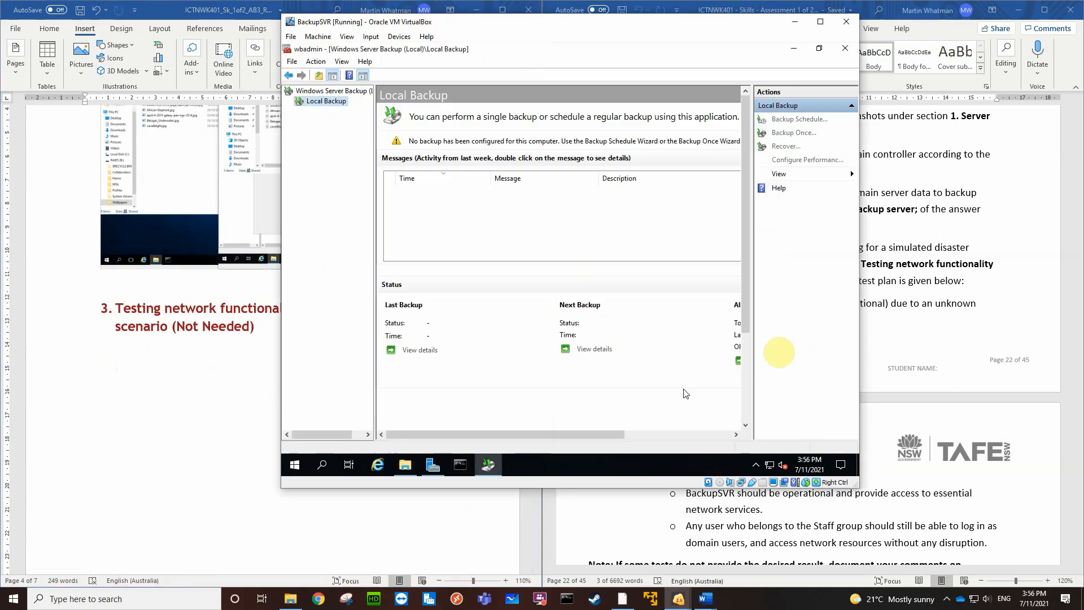
{"action": "left_click", "coordinate": [845, 49]}
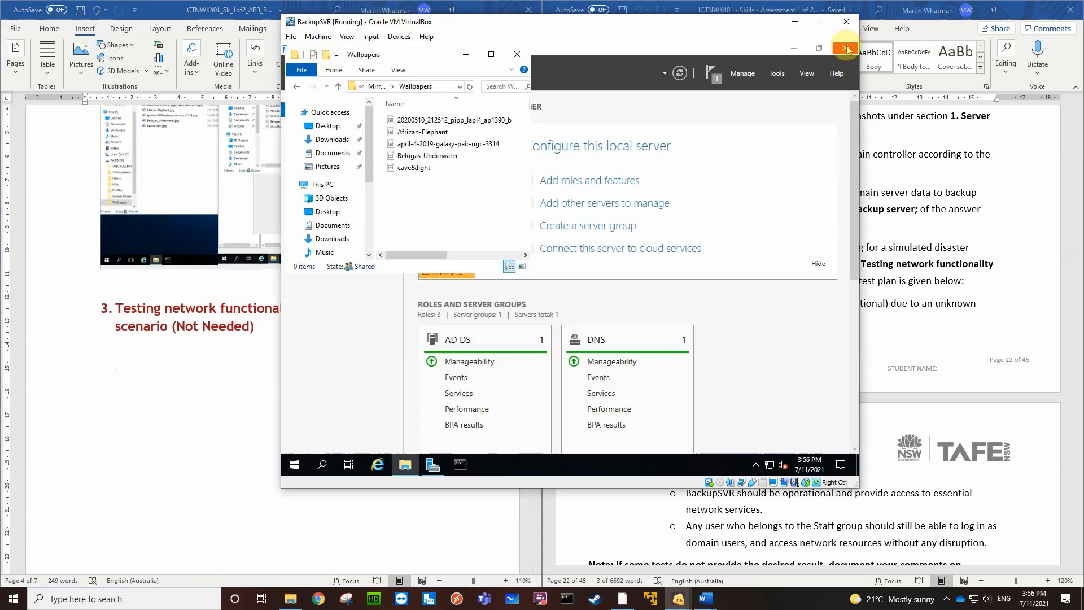
{"action": "left_click", "coordinate": [516, 54]}
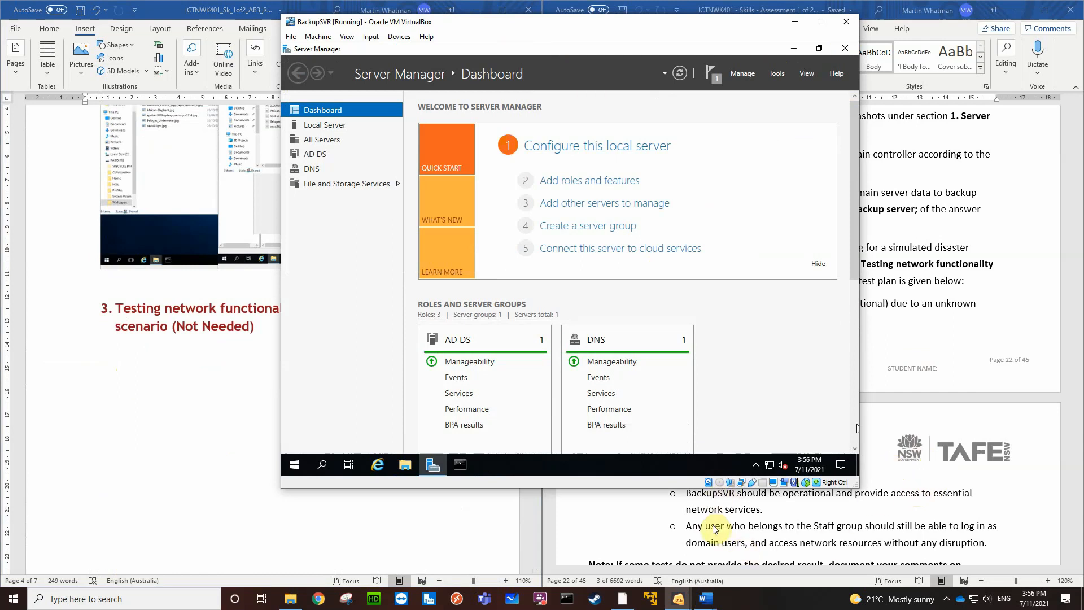
Switch to the running Win10 virtual machine
{"action": "left_click", "coordinate": [717, 588]}
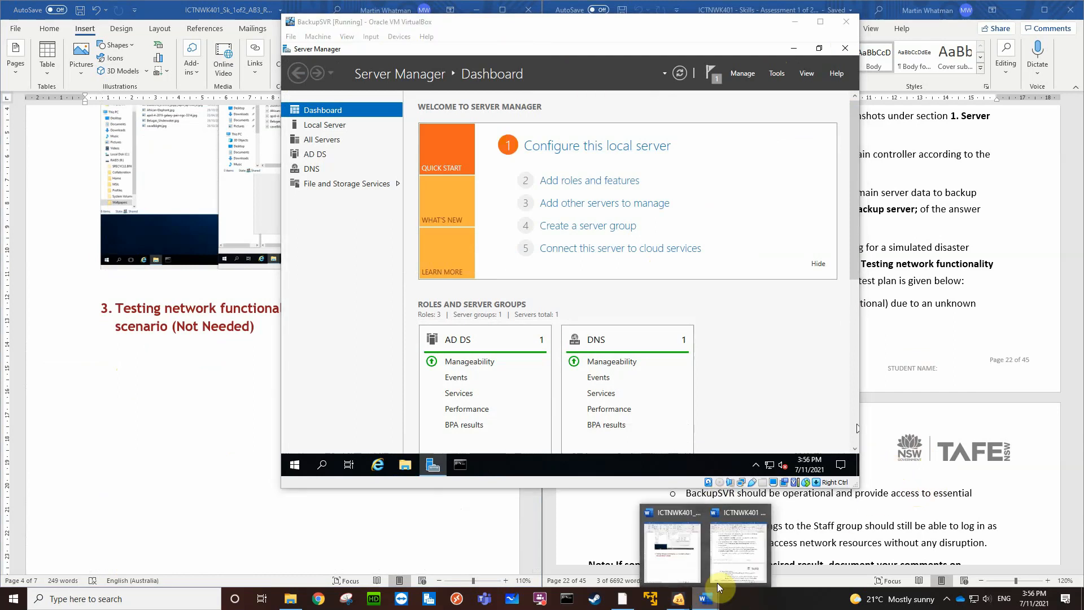
{"action": "mouse_move", "coordinate": [678, 599]}
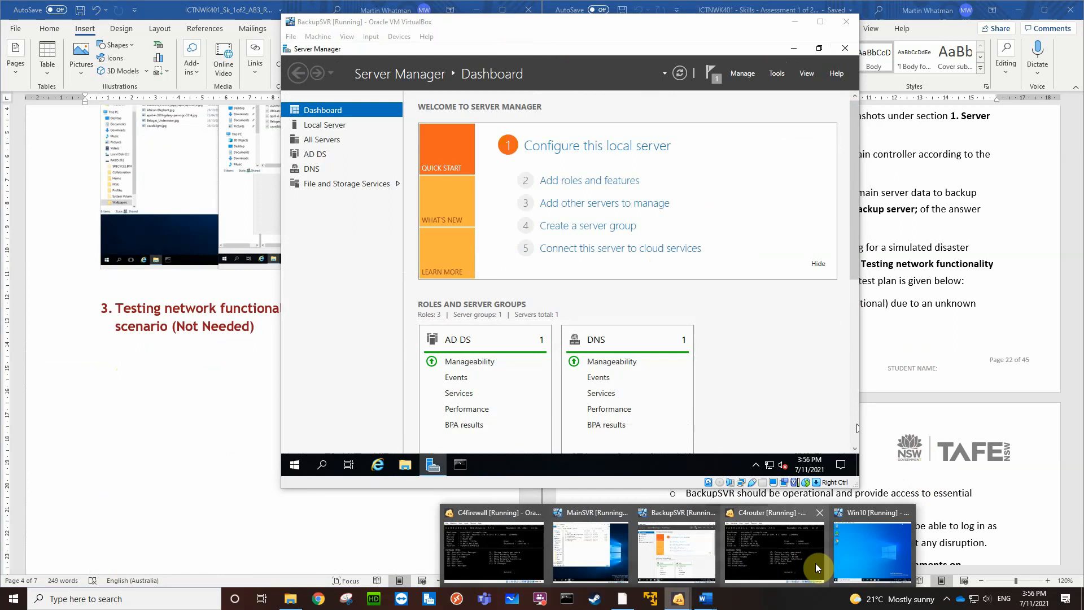
{"action": "left_click", "coordinate": [865, 551]}
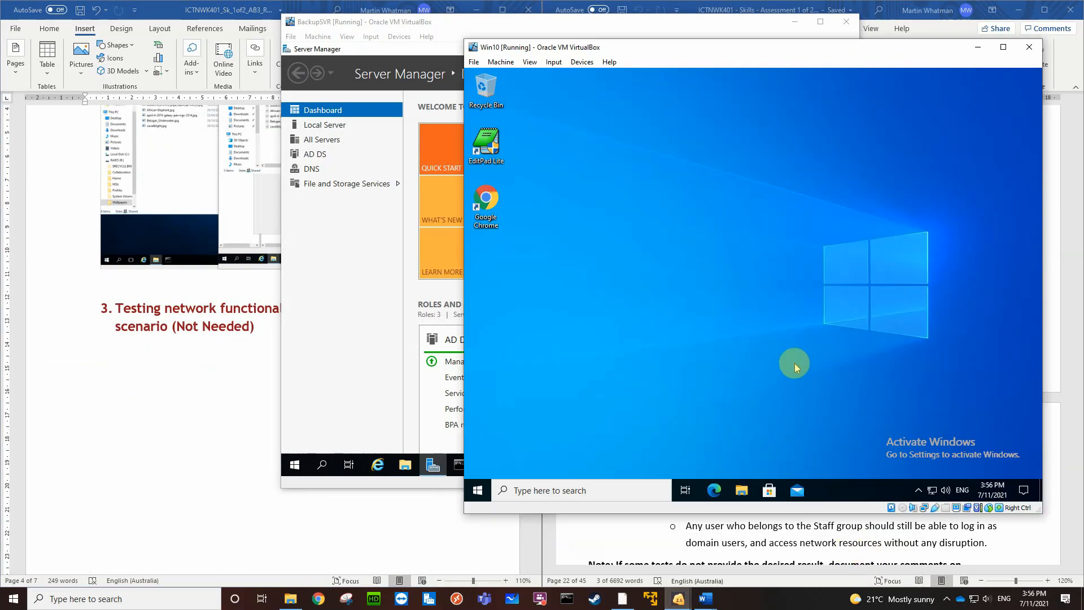
Open the shared folder \\bmw.local\corpdata\wallpapers in File Explorer on the Win10 client
{"action": "left_click", "coordinate": [745, 490]}
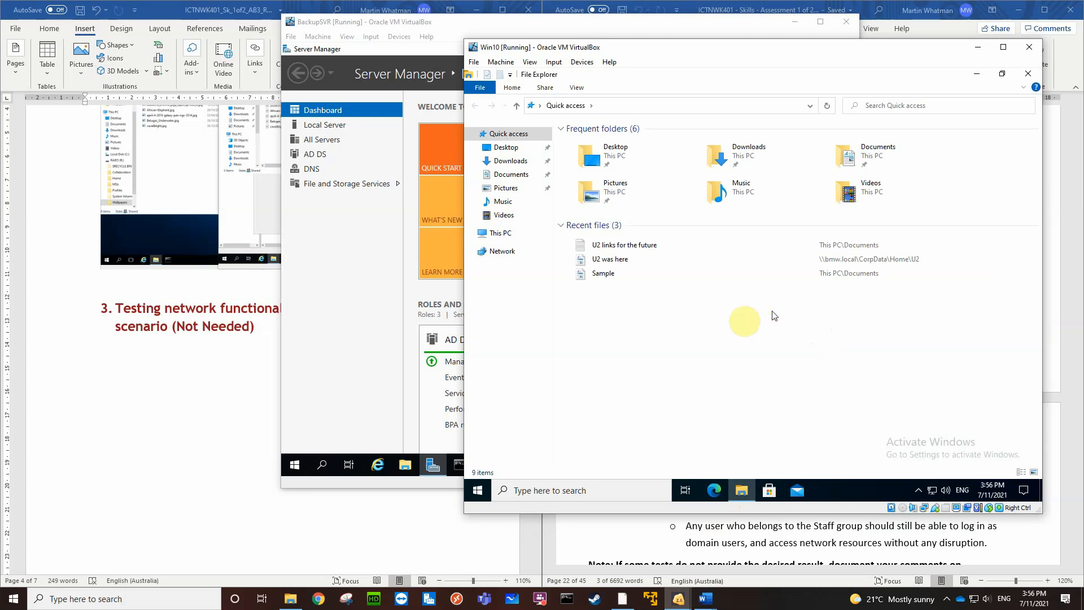
{"action": "left_click", "coordinate": [478, 491]}
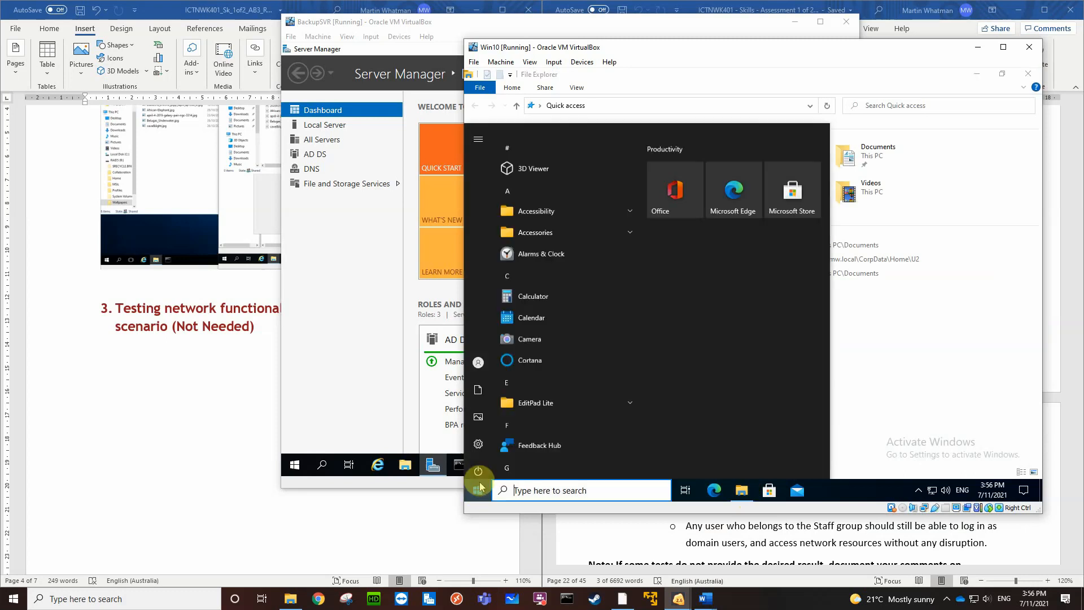
{"action": "mouse_move", "coordinate": [482, 366]}
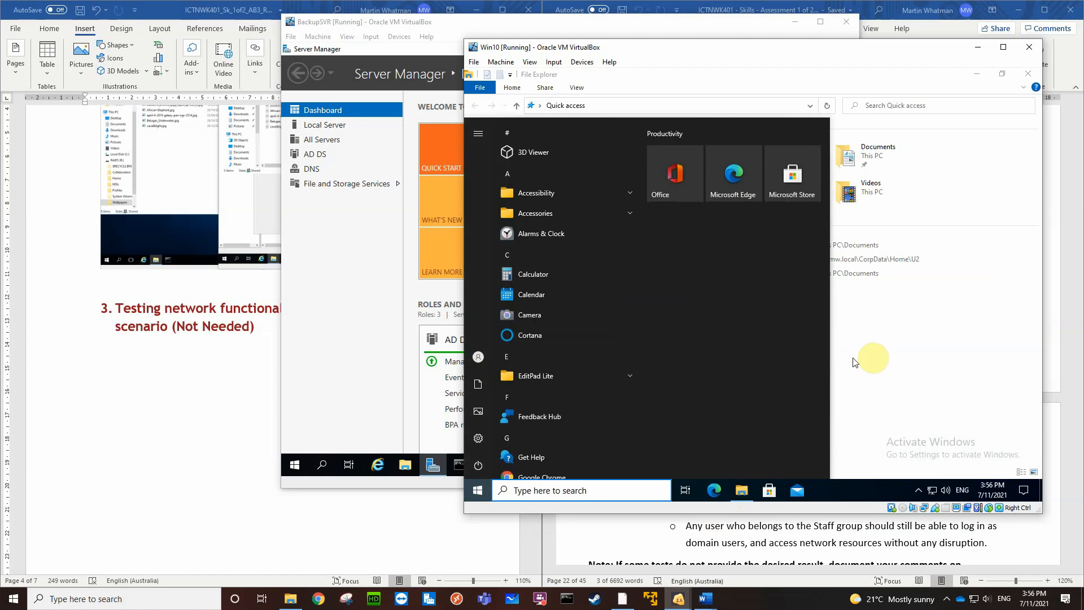
{"action": "left_click", "coordinate": [904, 358]}
{"action": "left_click", "coordinate": [740, 484]}
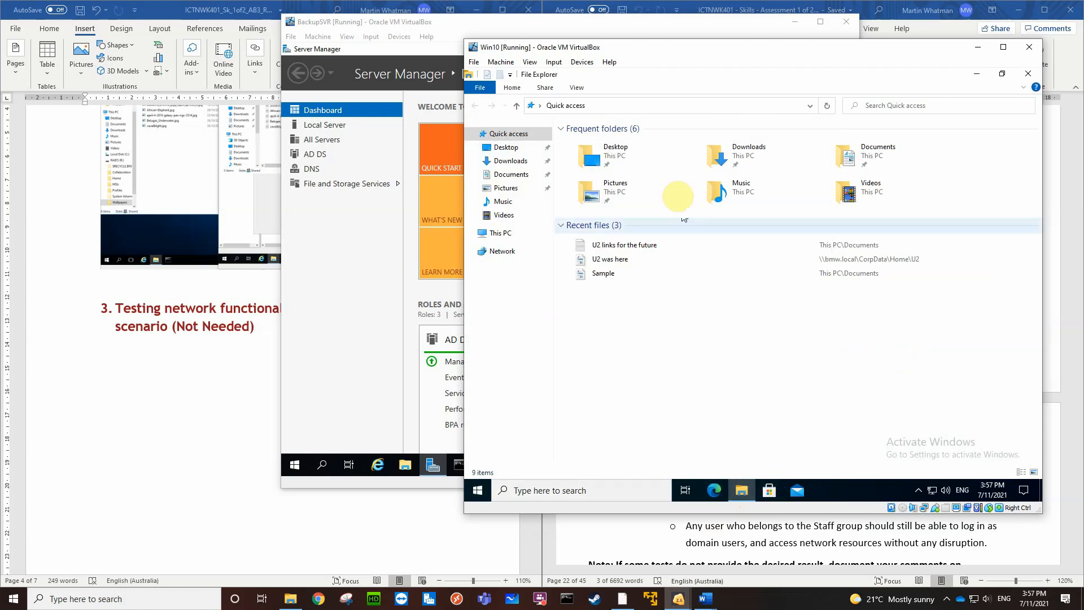
{"action": "left_click", "coordinate": [612, 106]}
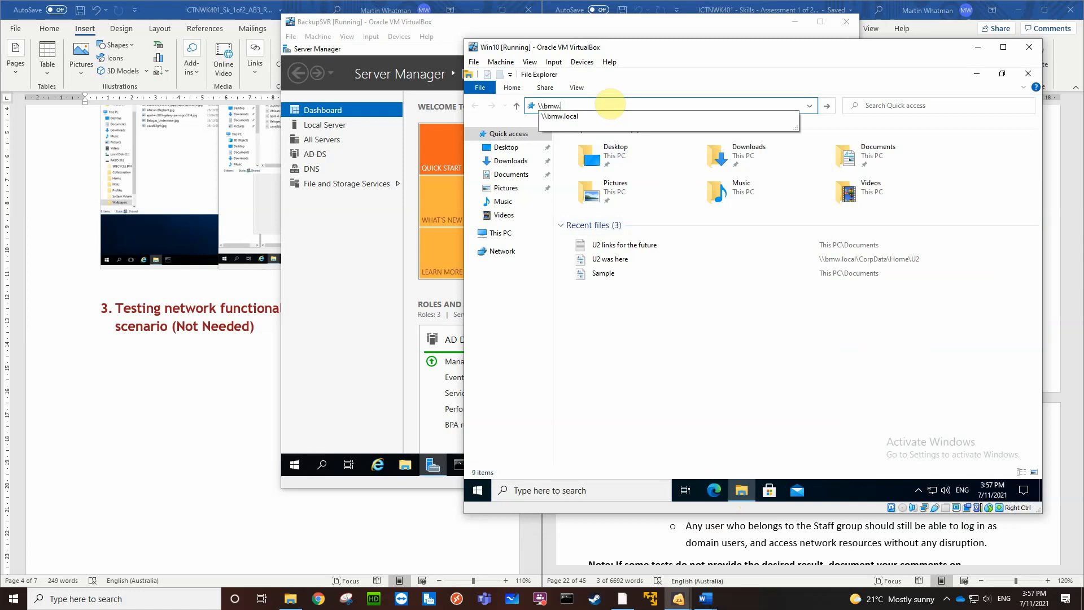
{"action": "type", "text": "\\\\bmw.local"}
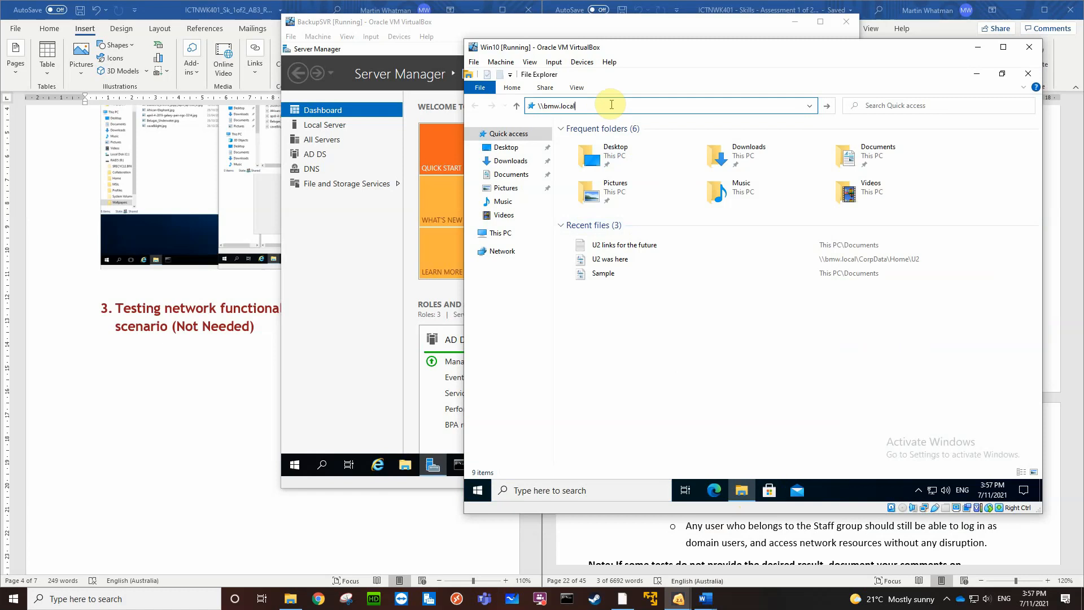
{"action": "type", "text": "\\"}
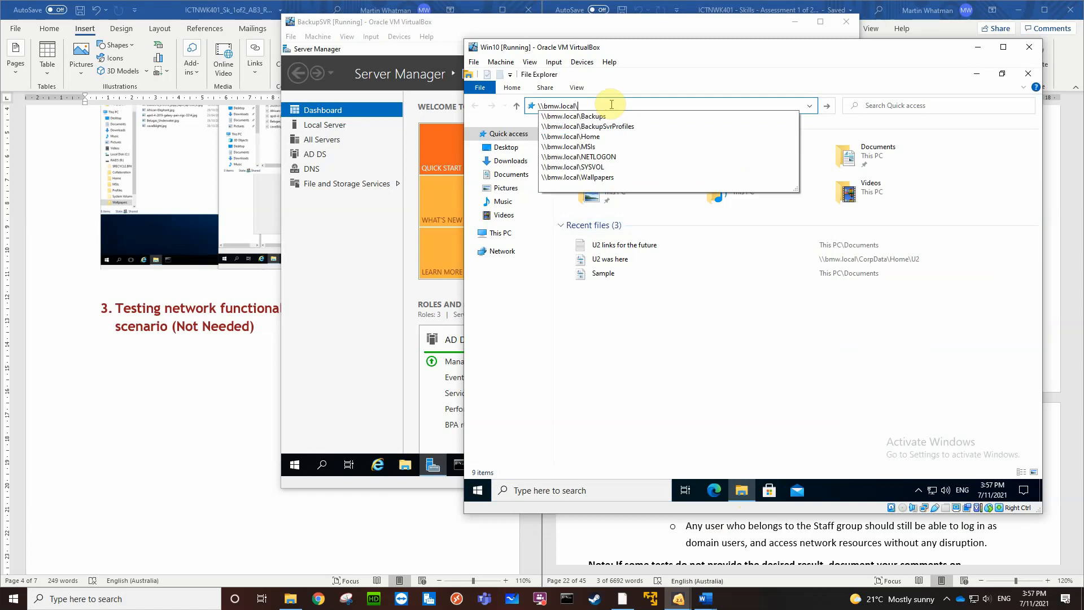
{"action": "type", "text": "corpda"}
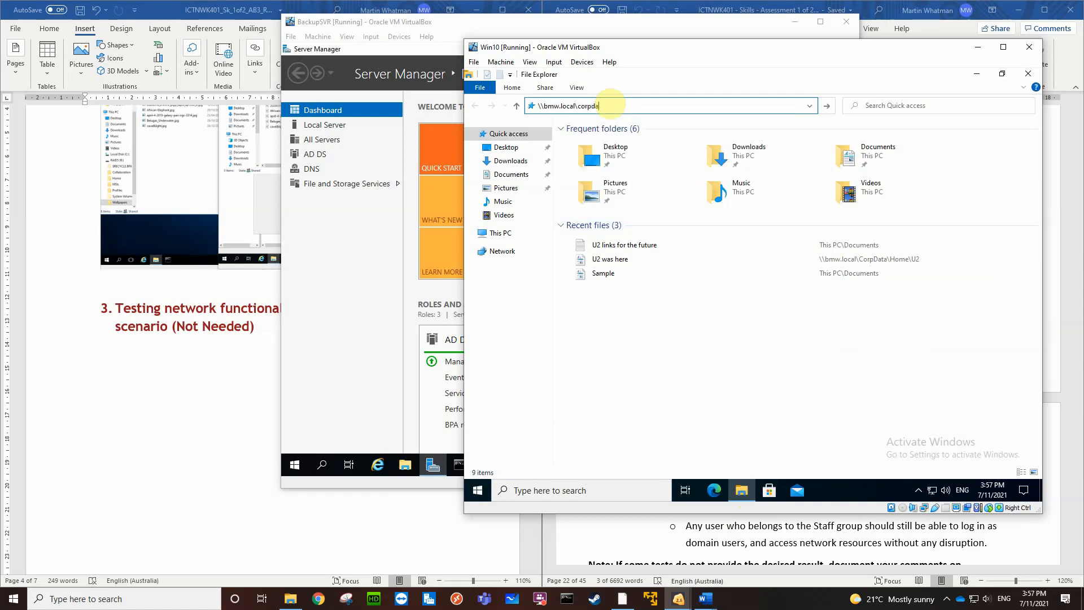
{"action": "type", "text": "ta\\w"}
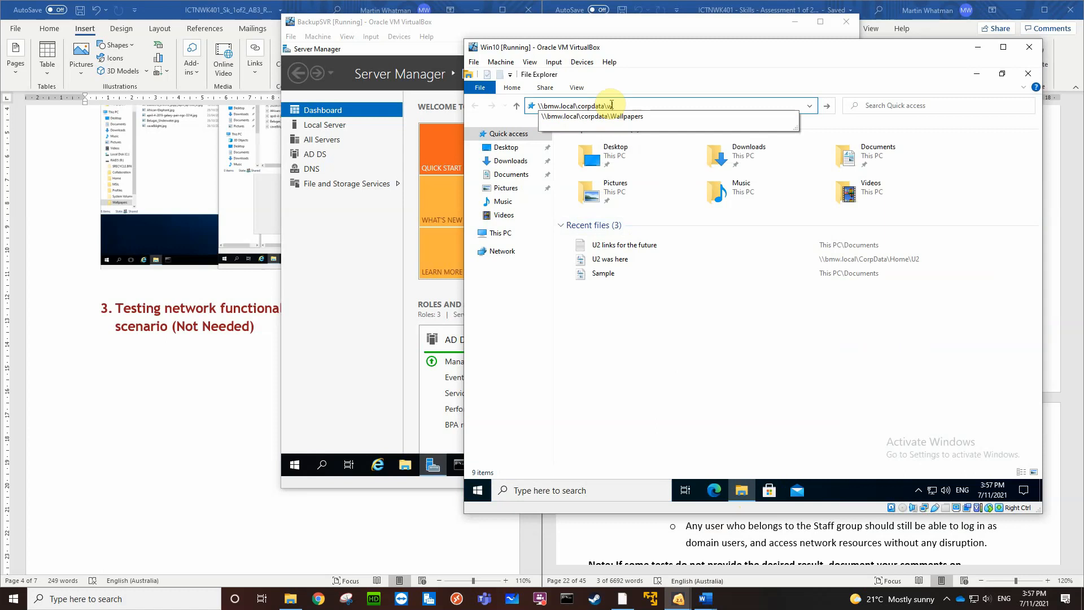
{"action": "type", "text": "allpapers"}
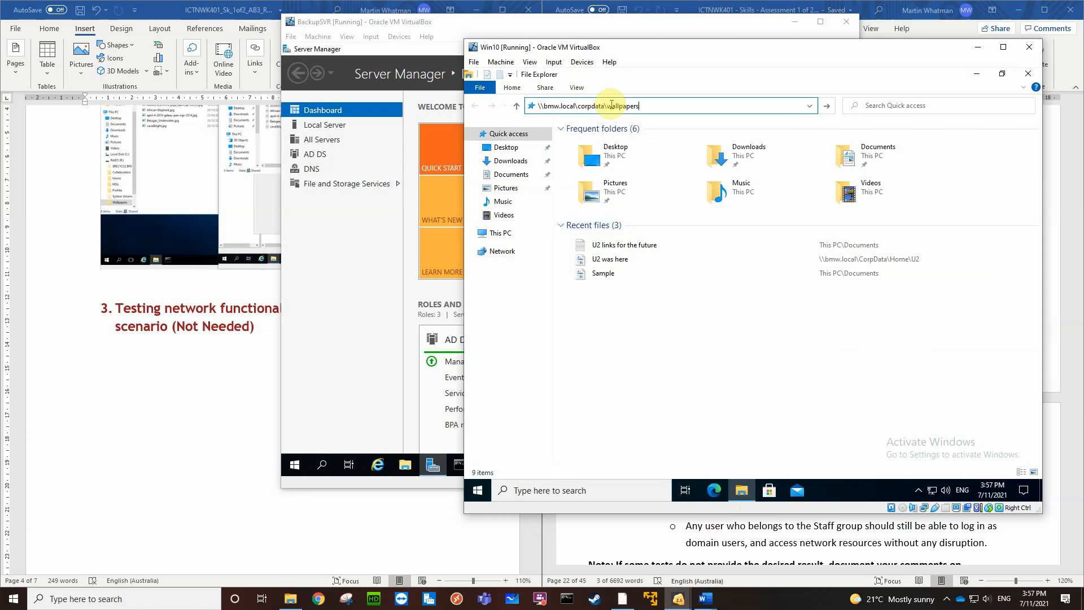
{"action": "key", "text": "Return"}
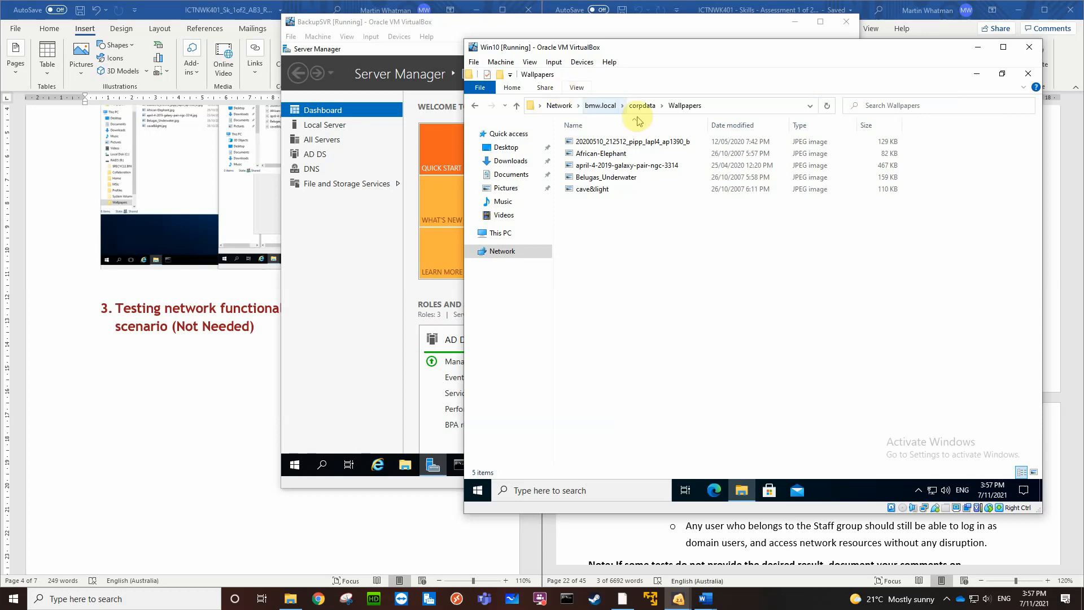
Close the shared wallpapers folder and shut down the Win10 client
{"action": "left_click", "coordinate": [1027, 76]}
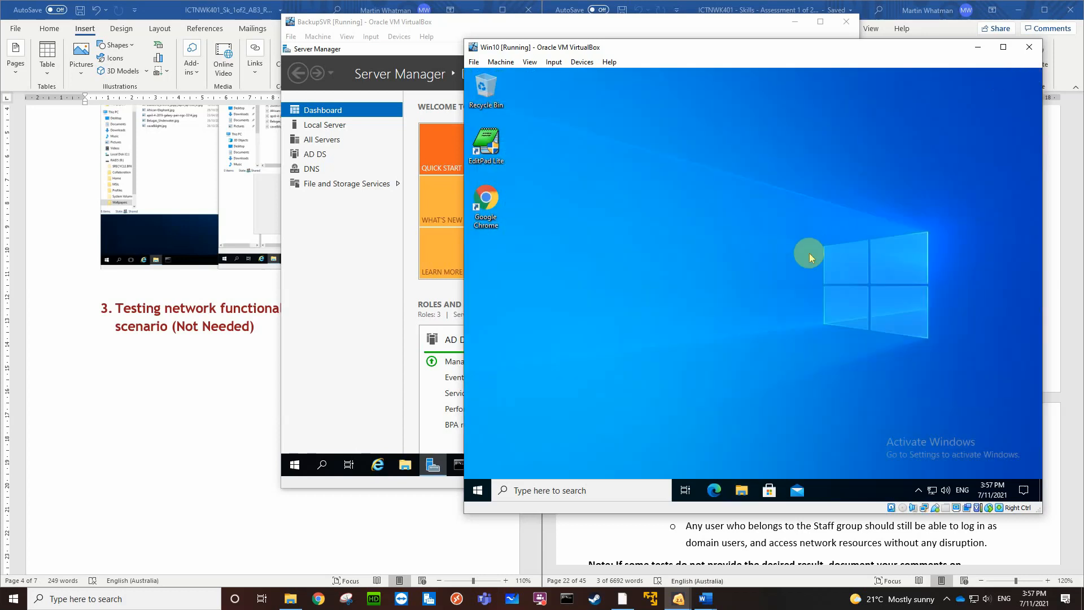
{"action": "left_click", "coordinate": [478, 492]}
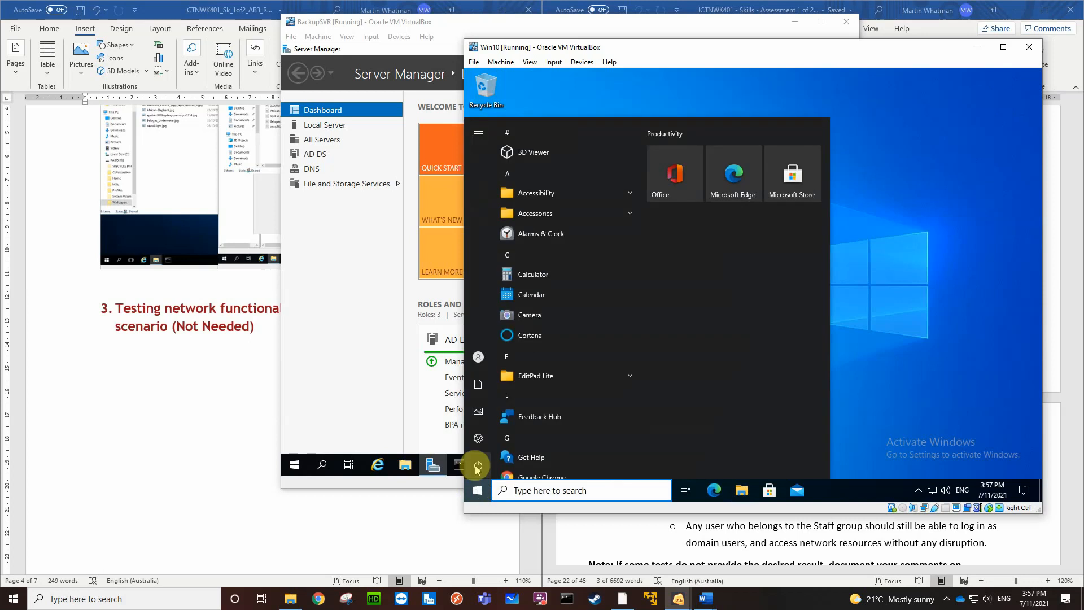
{"action": "left_click", "coordinate": [478, 466]}
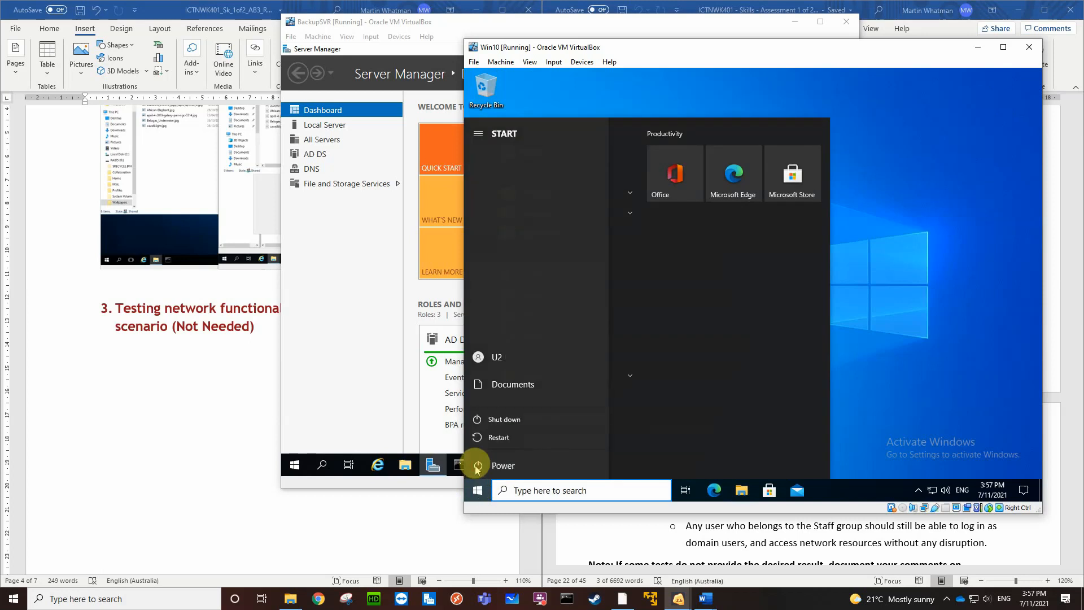
{"action": "left_click", "coordinate": [505, 419]}
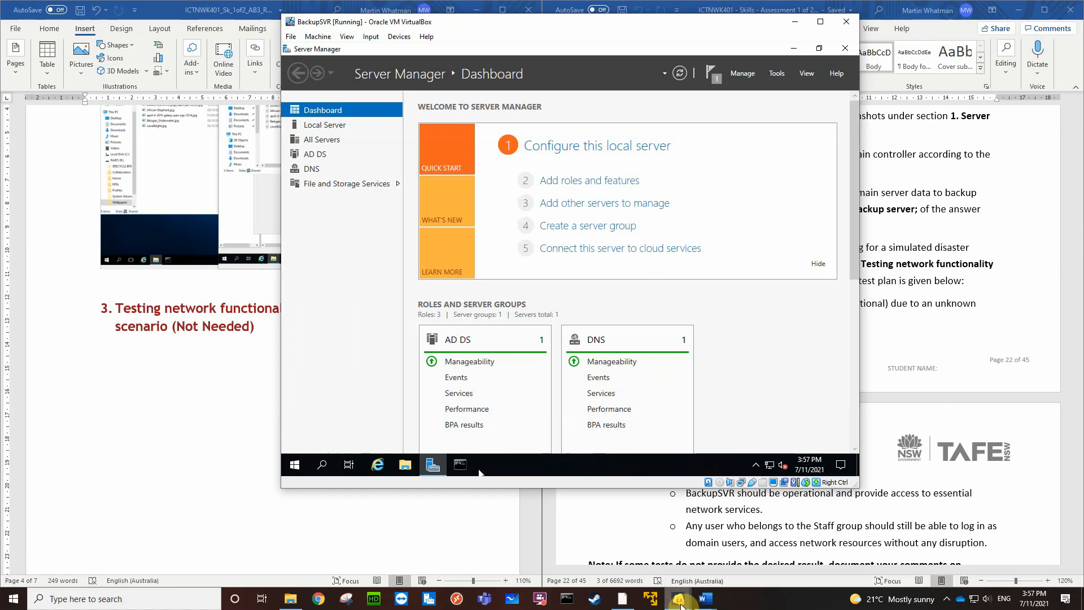
Switch to VirtualBox Manager, move its window aside and bring up the running MainSVR virtual machine
{"action": "mouse_move", "coordinate": [622, 605]}
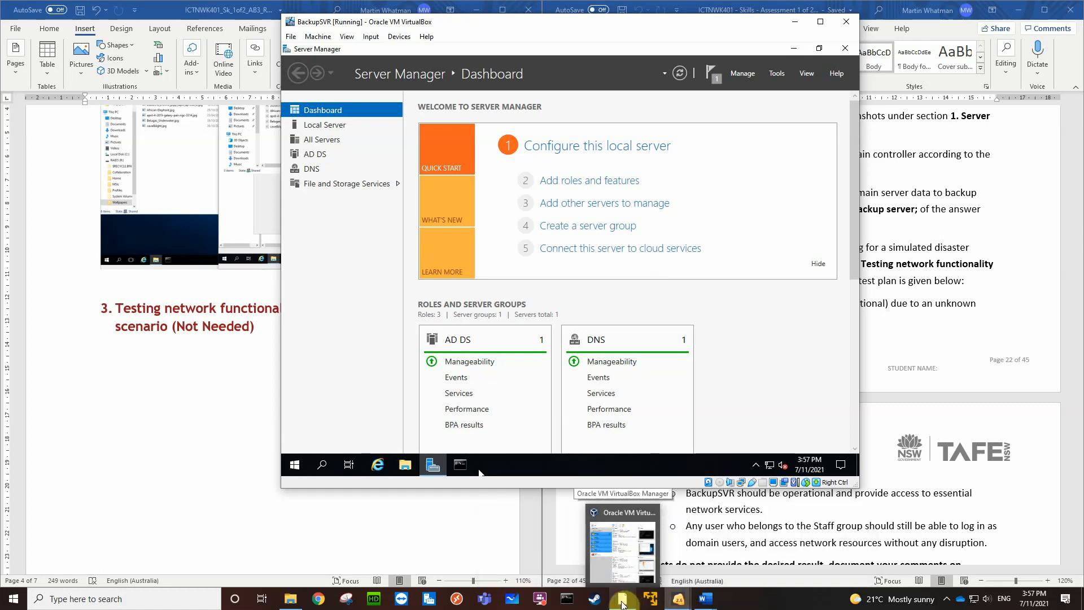
{"action": "left_click", "coordinate": [621, 604]}
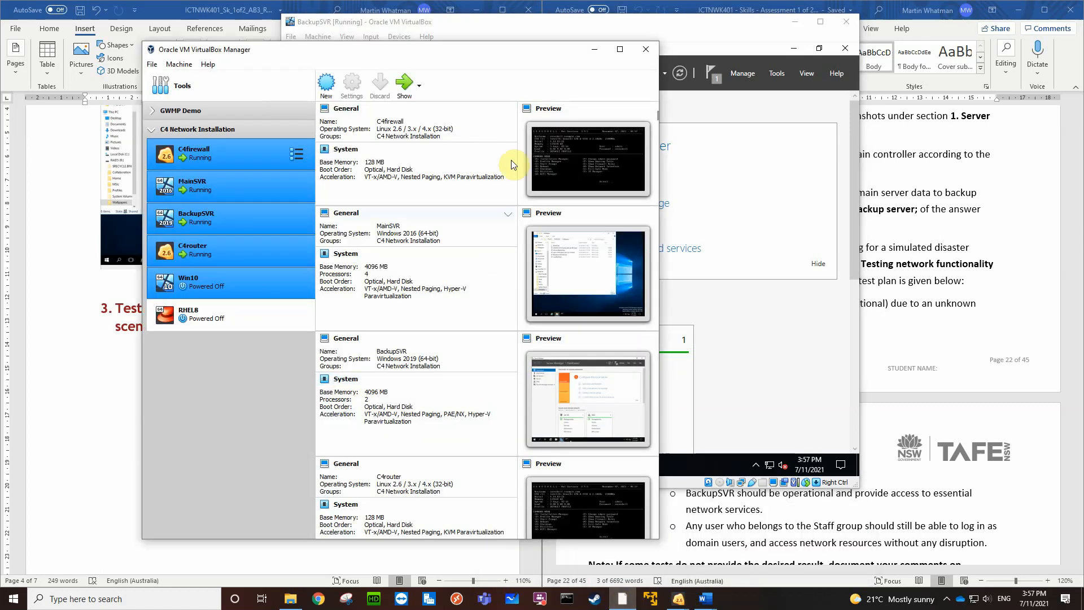
{"action": "left_click_drag", "start_coordinate": [480, 56], "coordinate": [341, 52]}
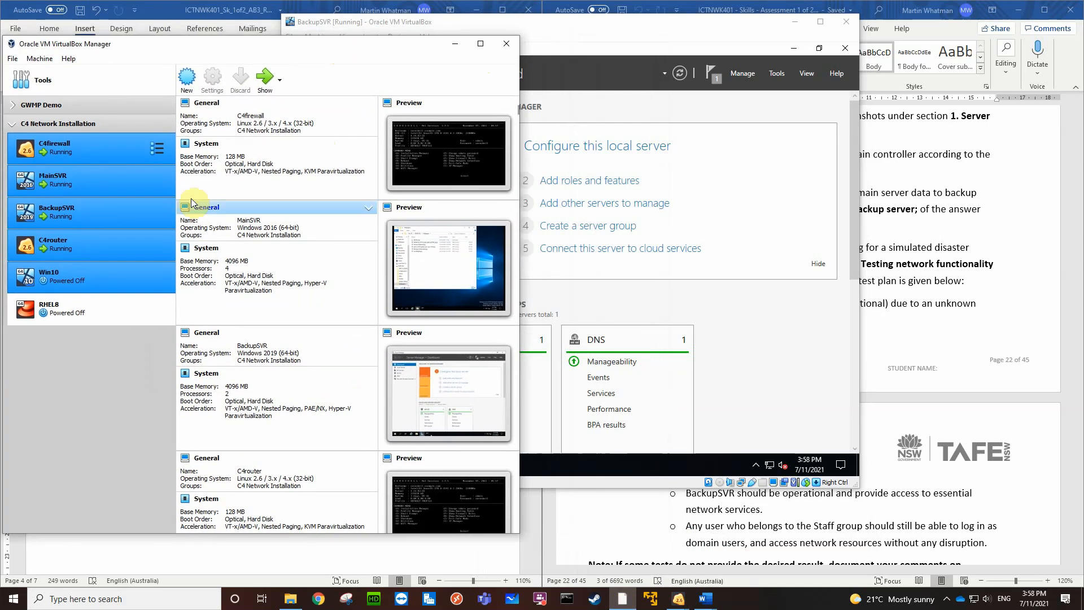
{"action": "double_click", "coordinate": [90, 191]}
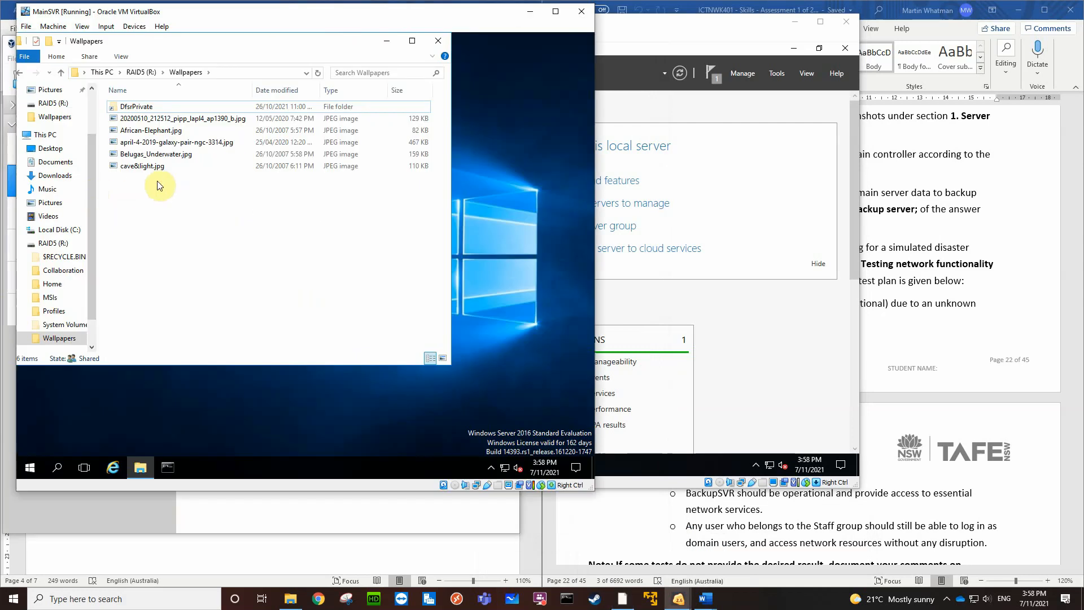
Close the Wallpapers folder on MainSVR and shut the server down with the reason Other (Unplanned)
{"action": "left_click", "coordinate": [439, 42]}
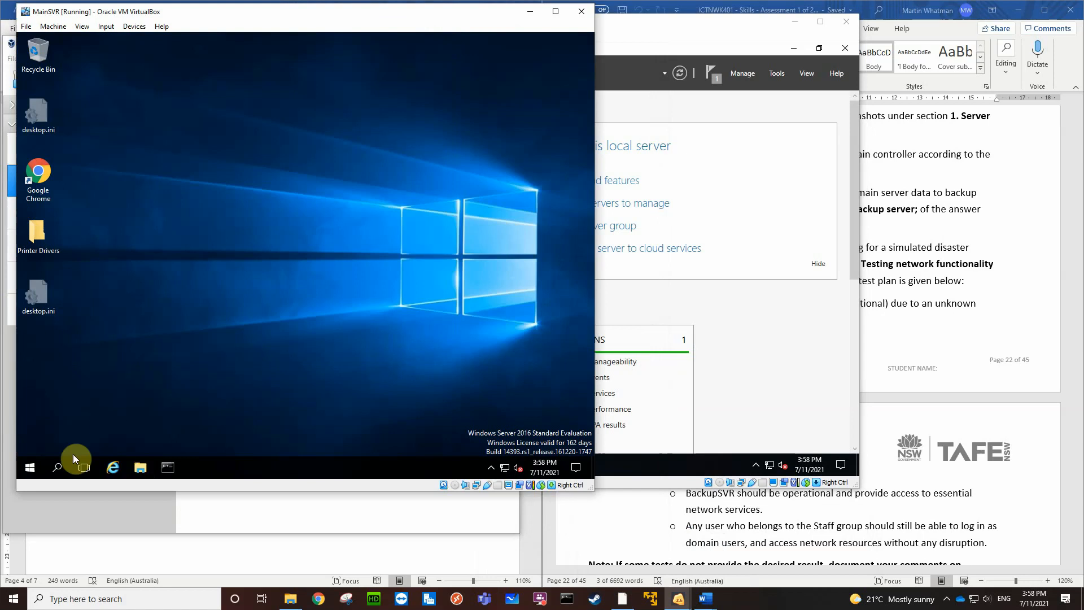
{"action": "left_click", "coordinate": [29, 466]}
{"action": "left_click", "coordinate": [29, 443]}
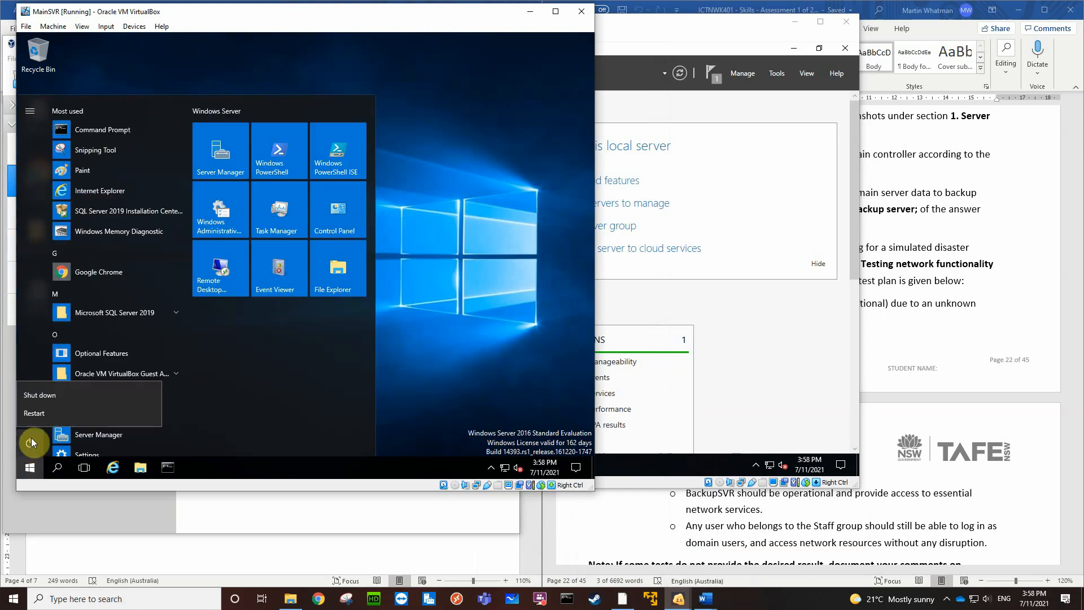
{"action": "left_click", "coordinate": [43, 397]}
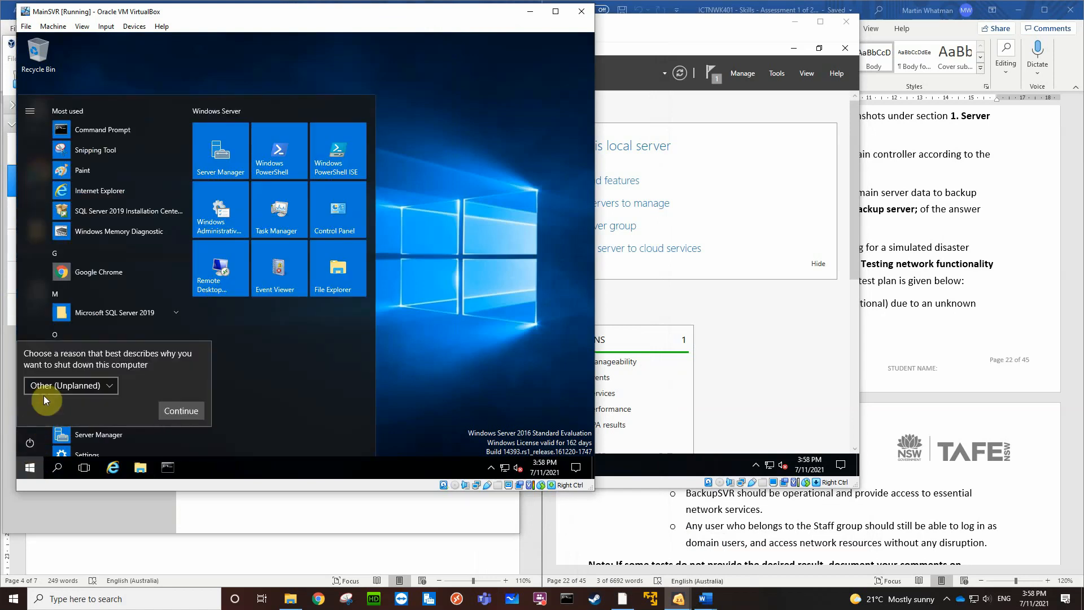
{"action": "left_click", "coordinate": [173, 409]}
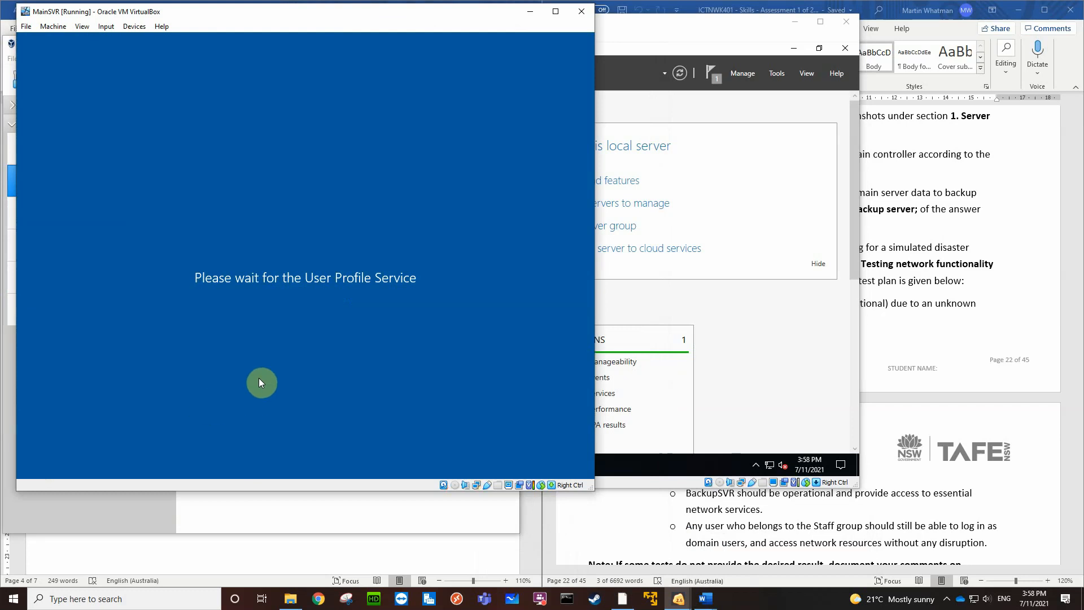
Place the BackupSVR window beside the VirtualBox machine list and start the Win10 virtual machine
{"action": "left_click", "coordinate": [131, 523]}
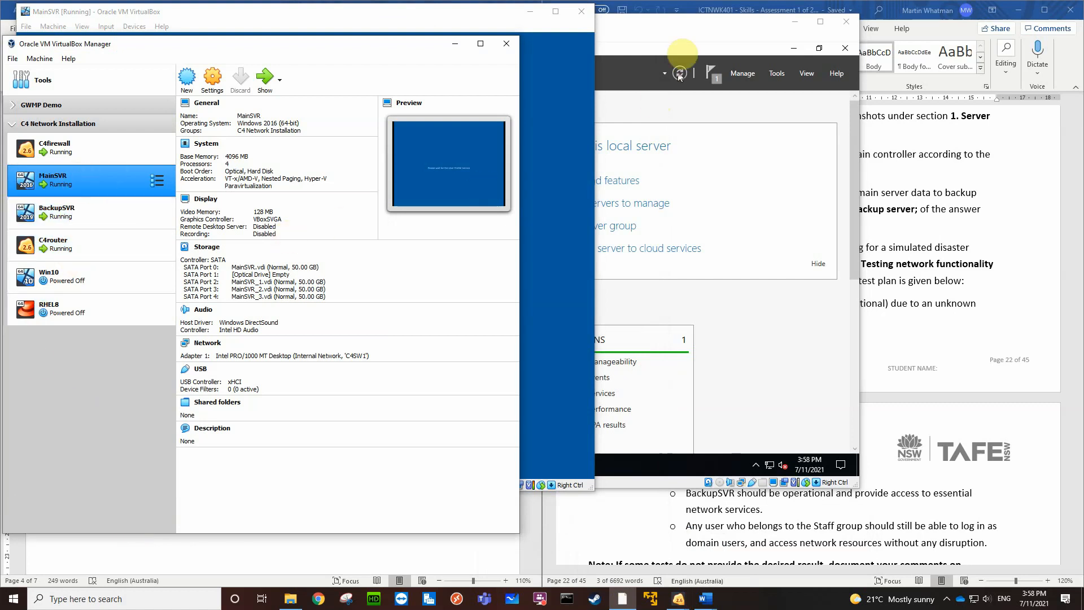
{"action": "left_click", "coordinate": [678, 26]}
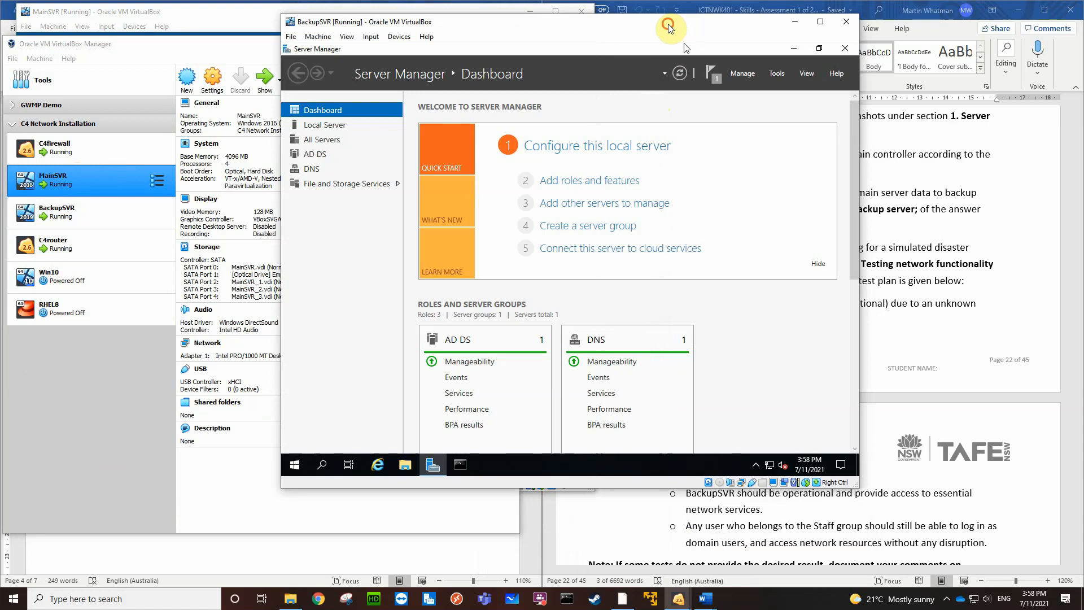
{"action": "left_click_drag", "start_coordinate": [669, 26], "coordinate": [487, 50]}
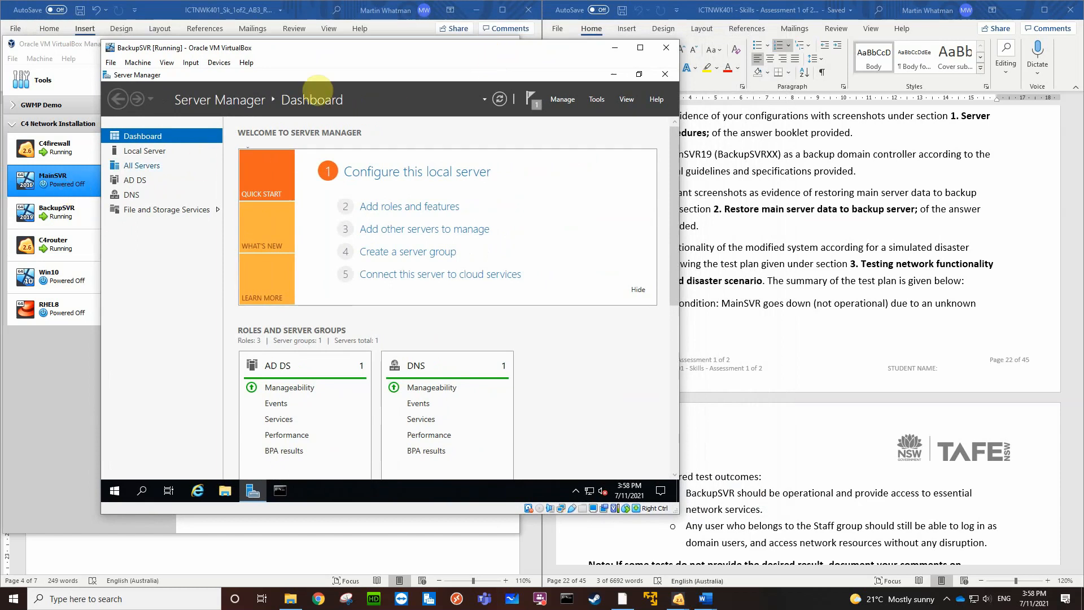
{"action": "left_click_drag", "start_coordinate": [386, 49], "coordinate": [393, 48]}
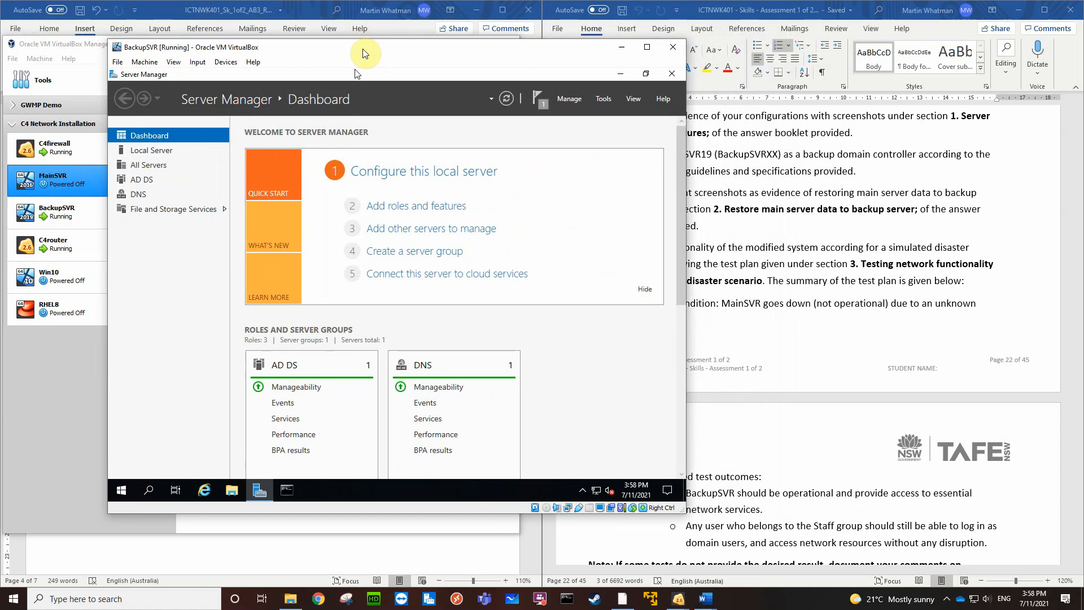
{"action": "left_click_drag", "start_coordinate": [363, 54], "coordinate": [362, 50]}
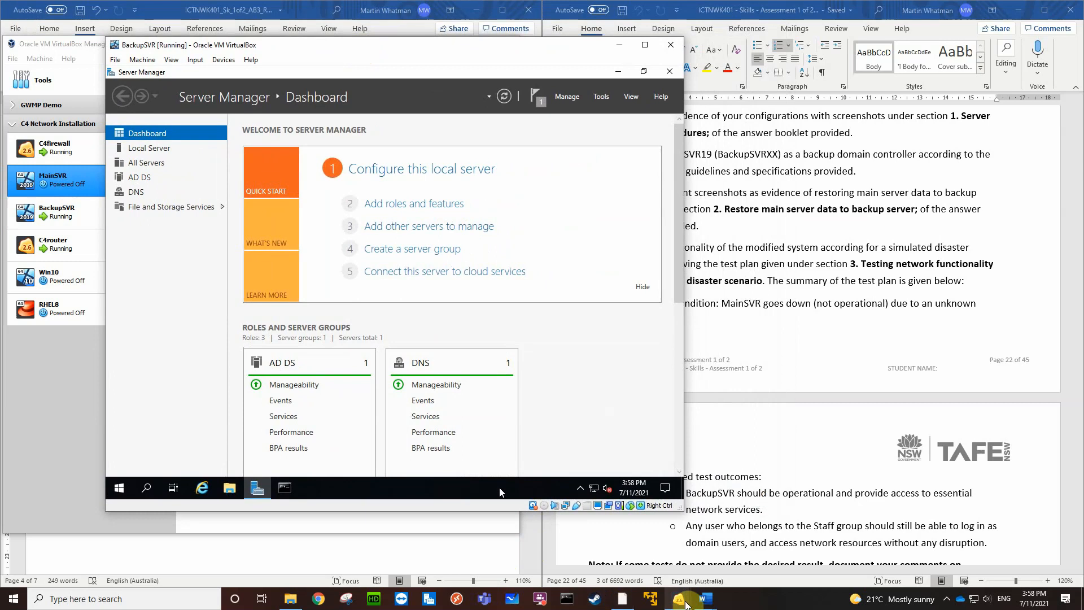
{"action": "left_click", "coordinate": [74, 281]}
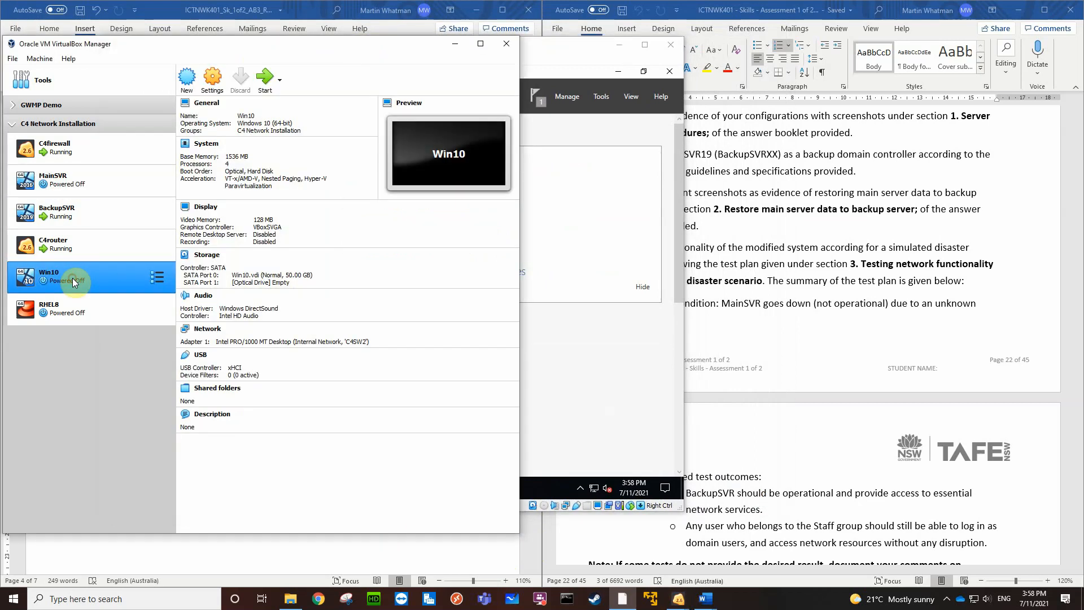
{"action": "double_click", "coordinate": [72, 279]}
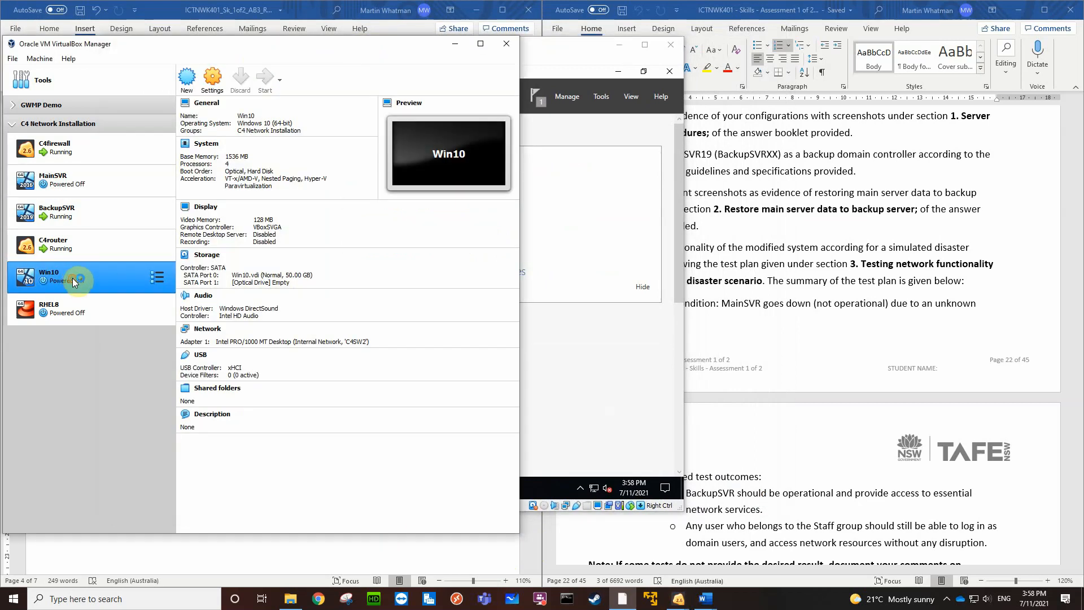
Bring up BackupSVR and open the Wallpapers folder on its Mirror (M:) drive in a maximized File Explorer window
{"action": "left_click", "coordinate": [570, 49]}
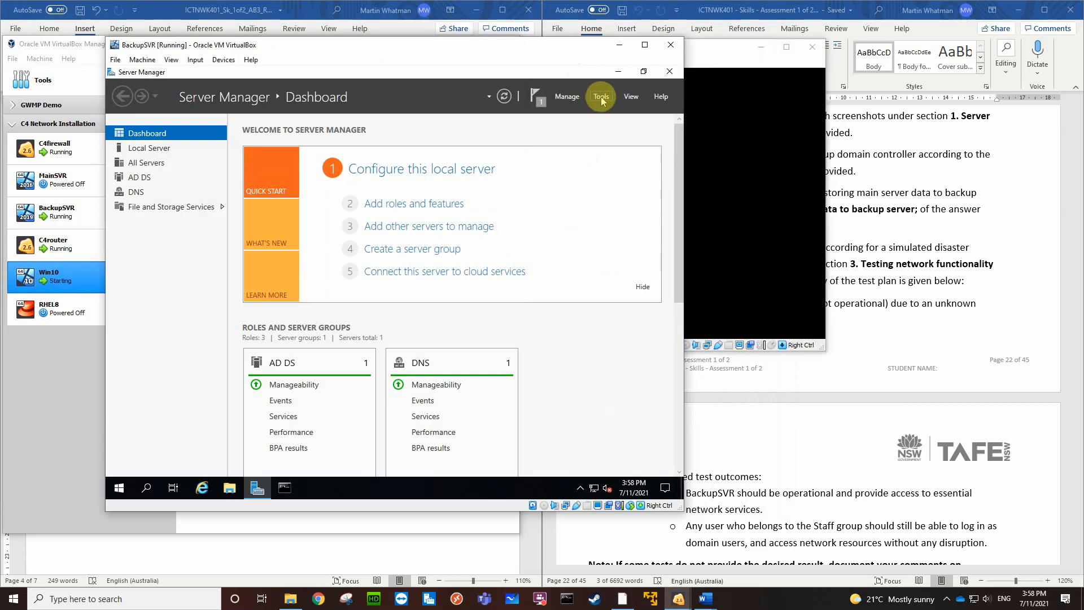
{"action": "left_click", "coordinate": [229, 490]}
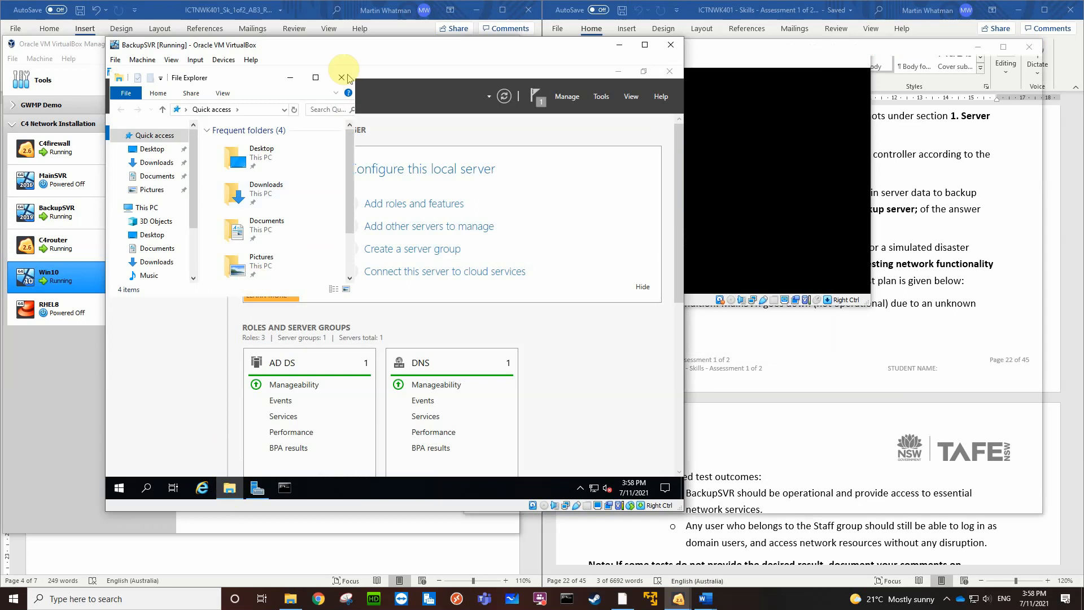
{"action": "left_click", "coordinate": [315, 78]}
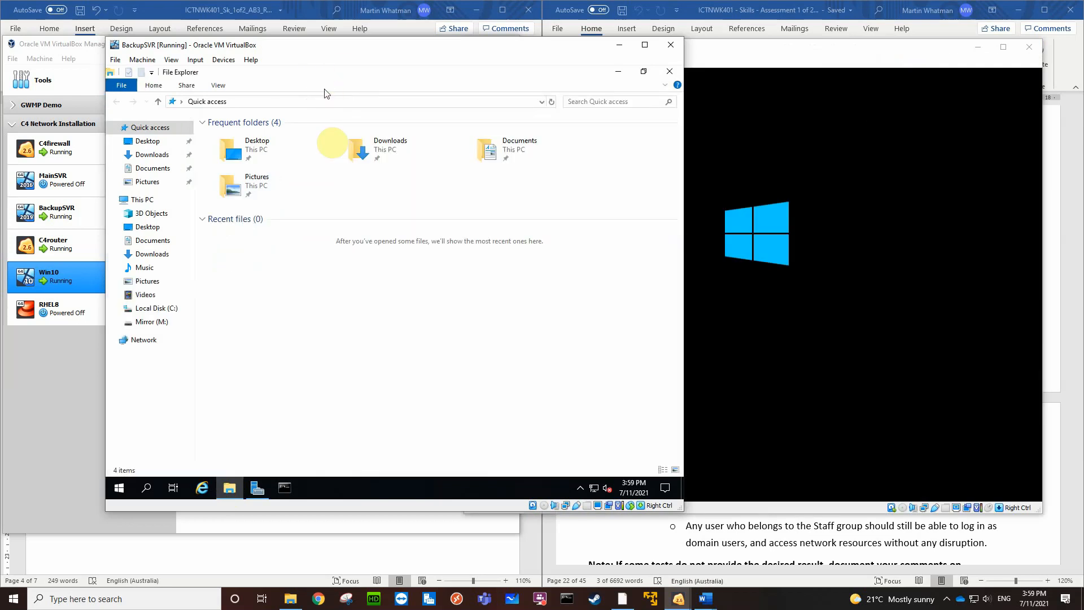
{"action": "left_click", "coordinate": [151, 323]}
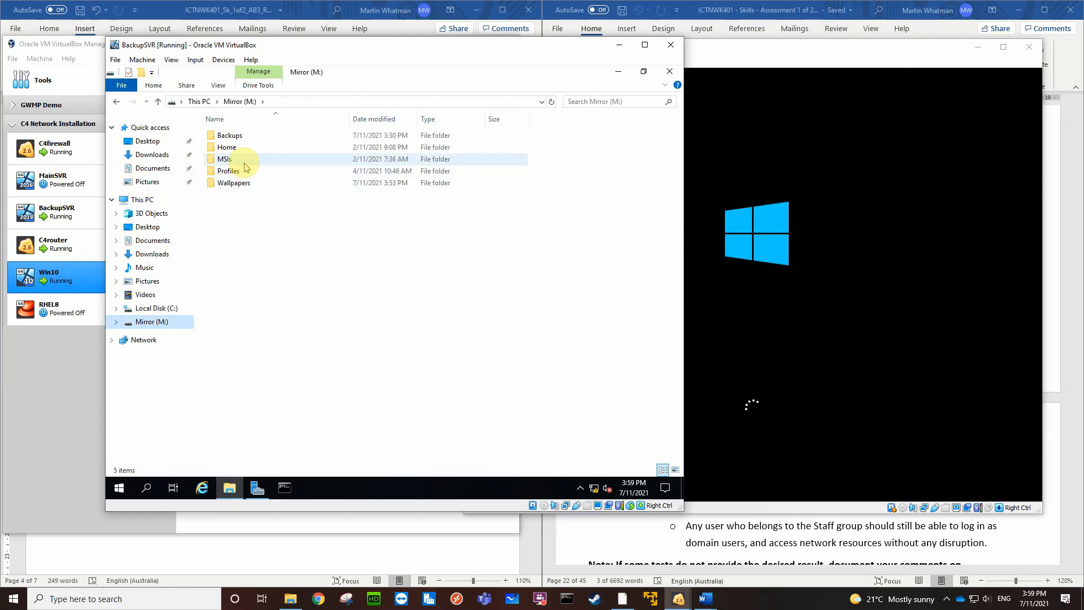
{"action": "left_click", "coordinate": [244, 183]}
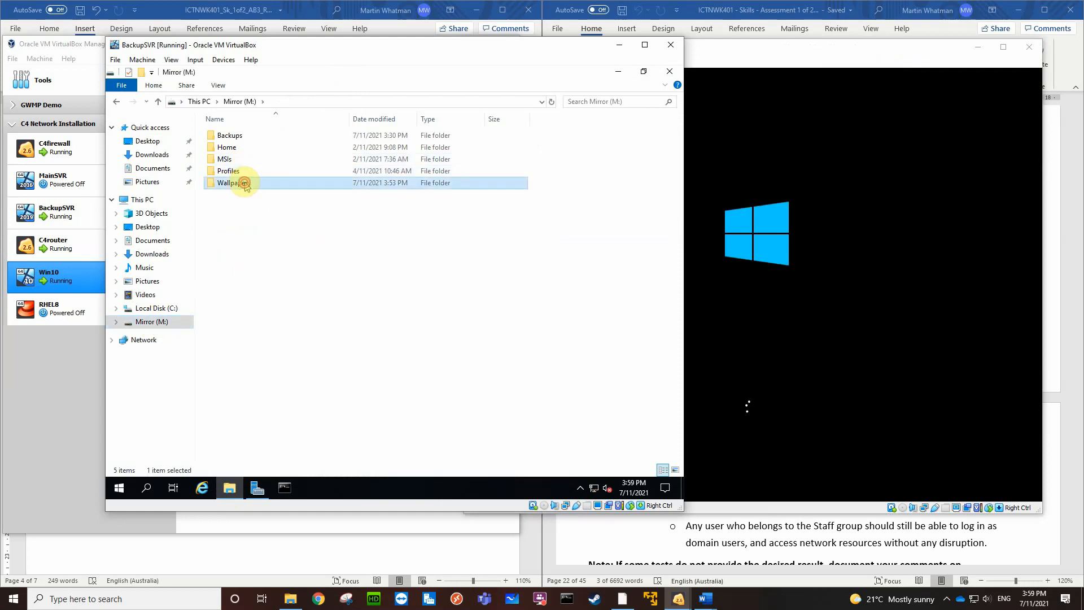
{"action": "double_click", "coordinate": [245, 183]}
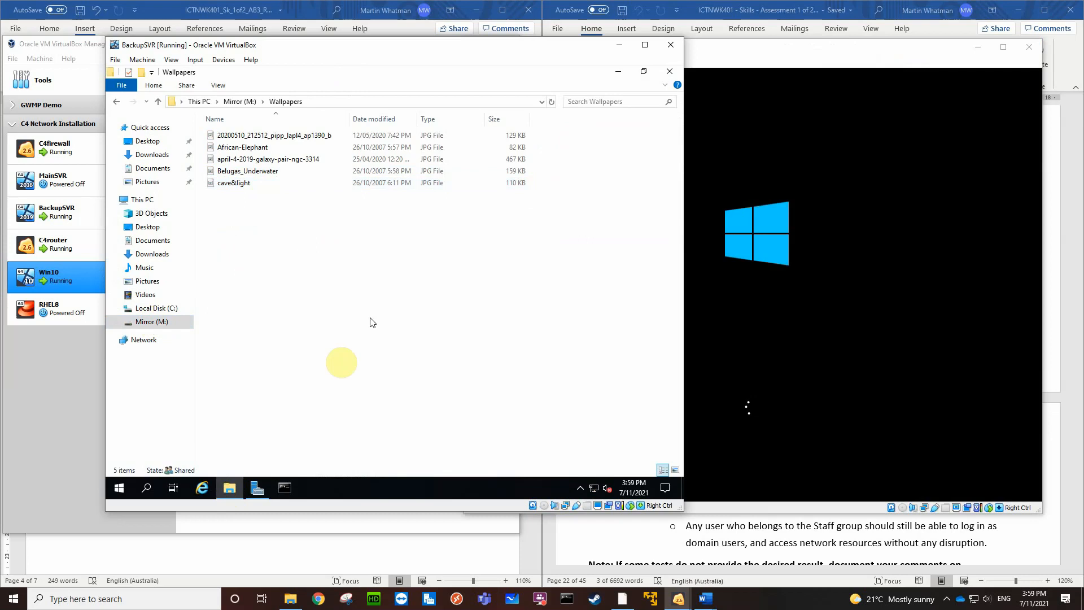
Open a second File Explorer window on BackupSVR and tile it side by side with the Wallpapers folder
{"action": "left_click", "coordinate": [230, 487]}
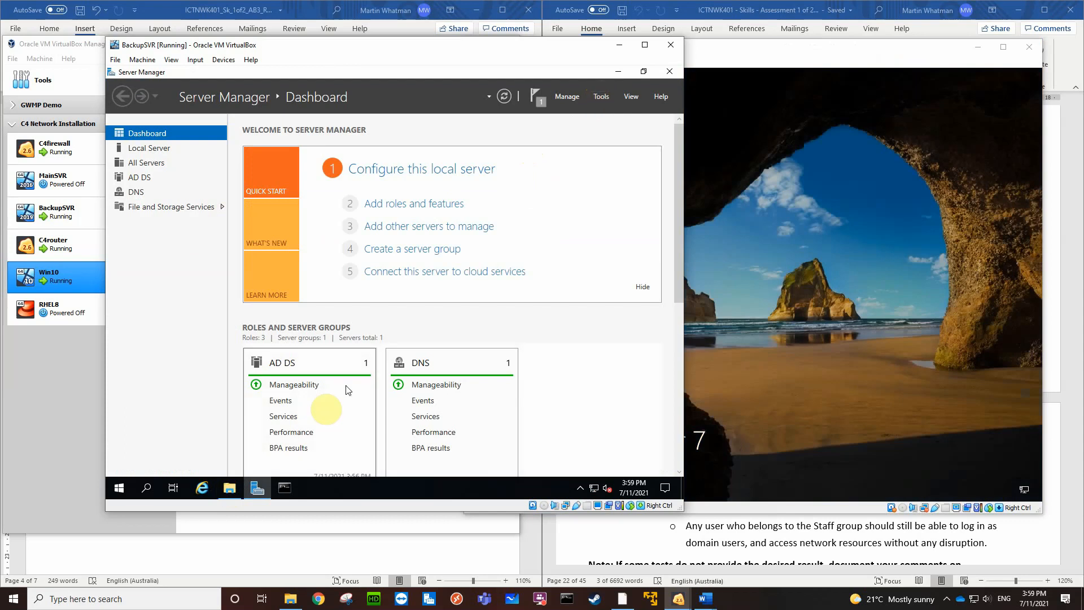
{"action": "left_click", "coordinate": [229, 489]}
{"action": "right_click", "coordinate": [229, 493]}
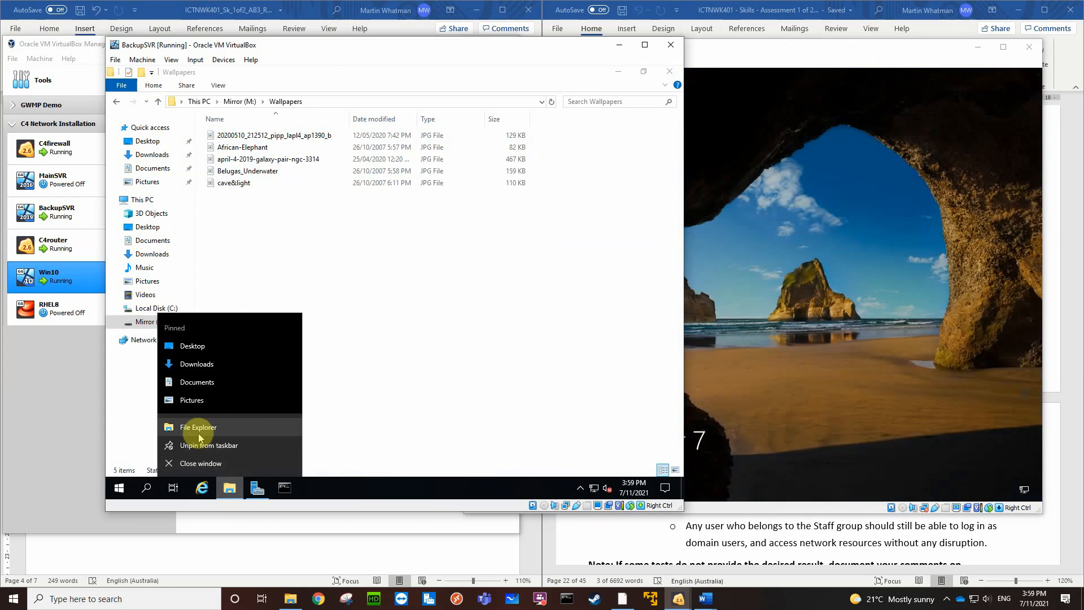
{"action": "left_click", "coordinate": [201, 429]}
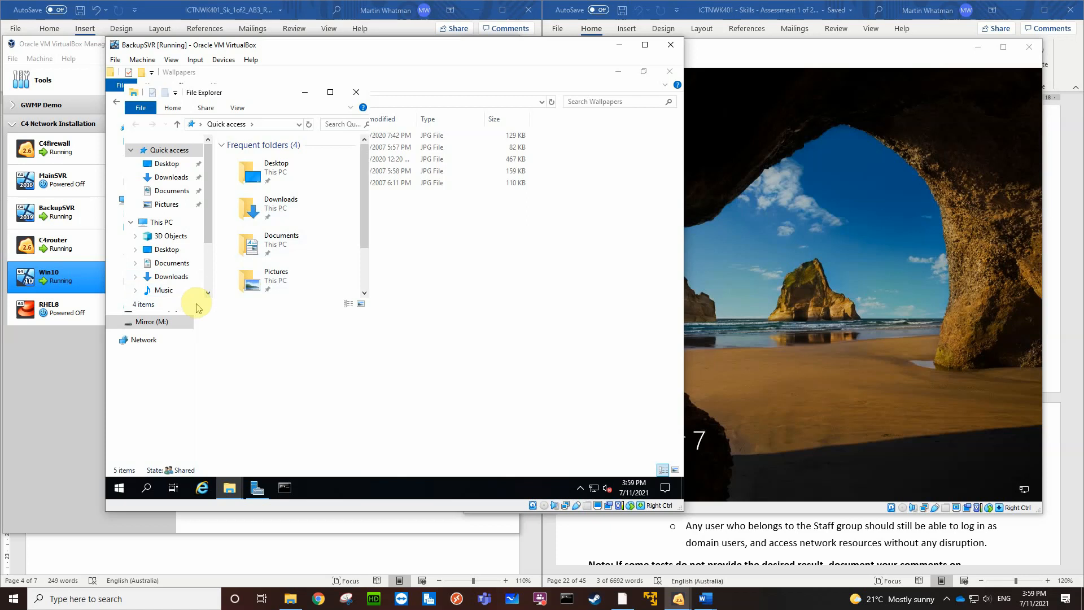
{"action": "left_click", "coordinate": [311, 217]}
{"action": "scroll", "coordinate": [309, 214], "scroll_direction": "down", "scroll_amount": 2}
{"action": "scroll", "coordinate": [311, 214], "scroll_direction": "up", "scroll_amount": 2}
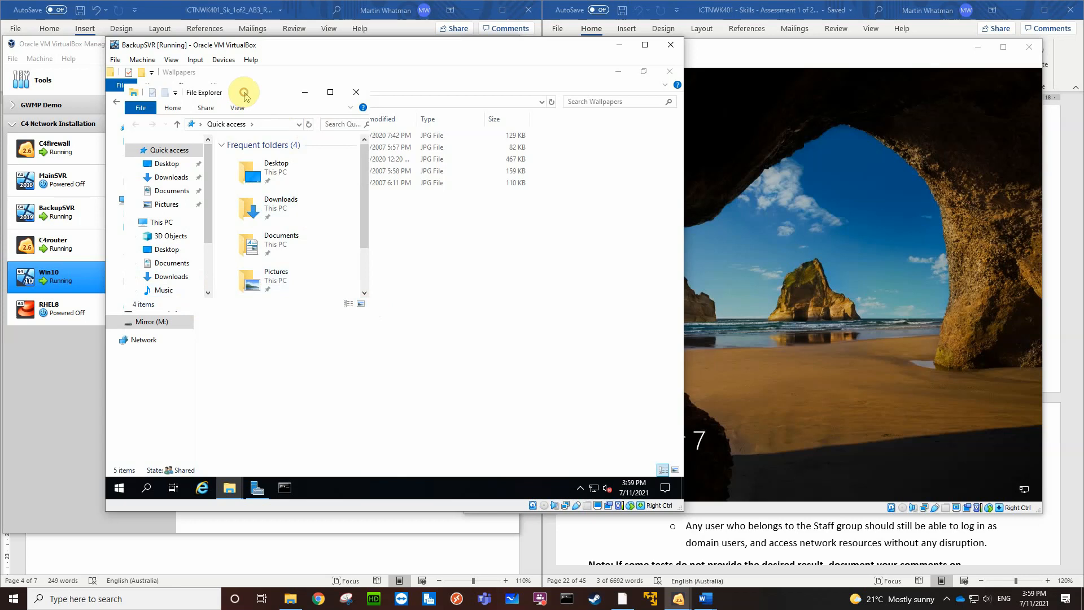
{"action": "left_click_drag", "start_coordinate": [244, 95], "coordinate": [685, 190]}
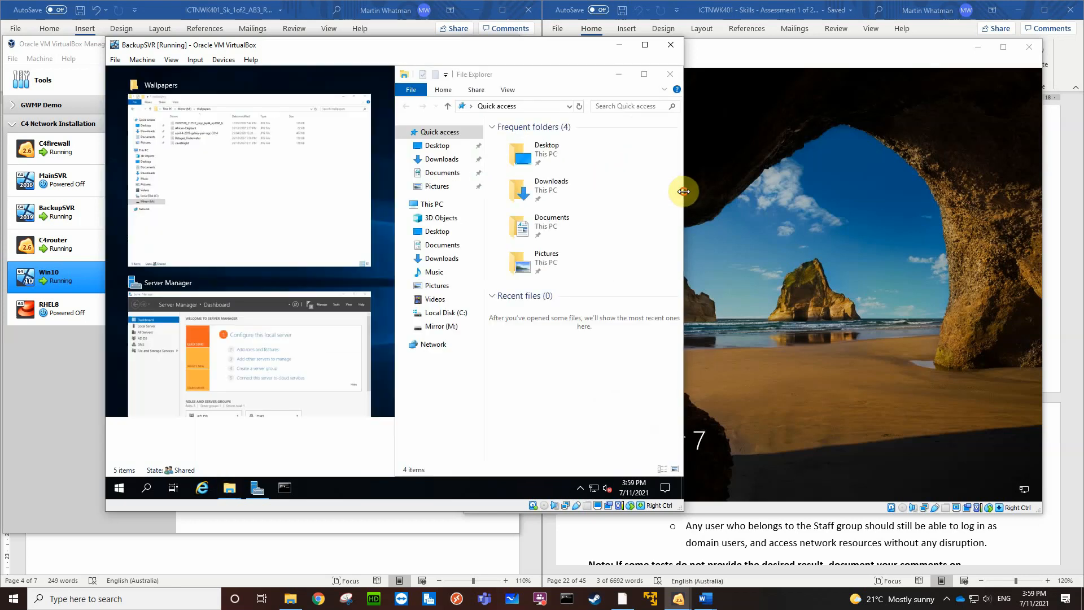
{"action": "left_click", "coordinate": [251, 209]}
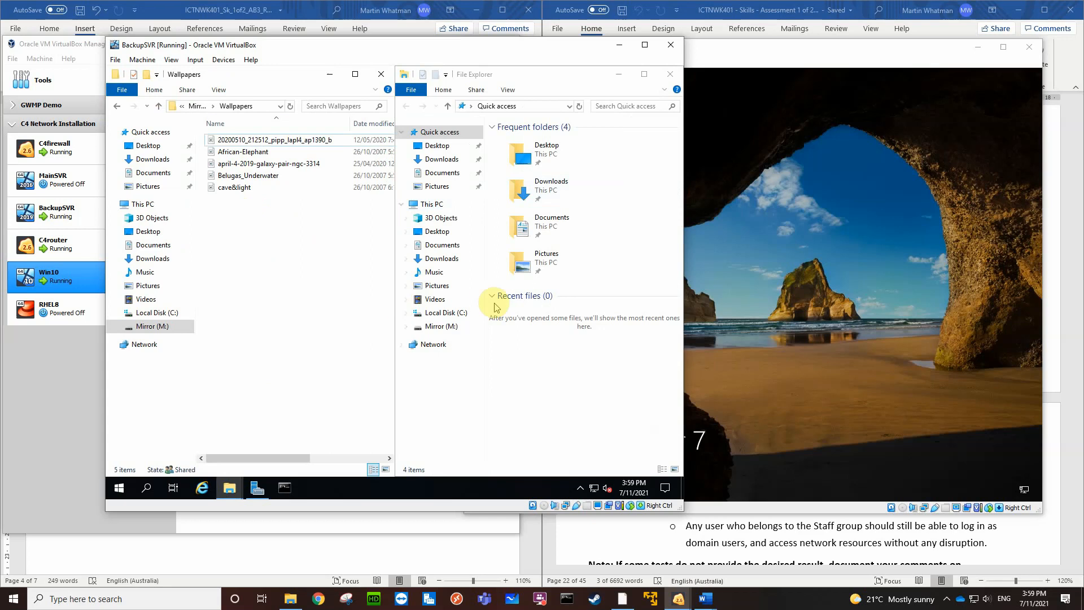
Open the U2 home folder on the Mirror (M:) drive in the second File Explorer window
{"action": "left_click", "coordinate": [438, 327]}
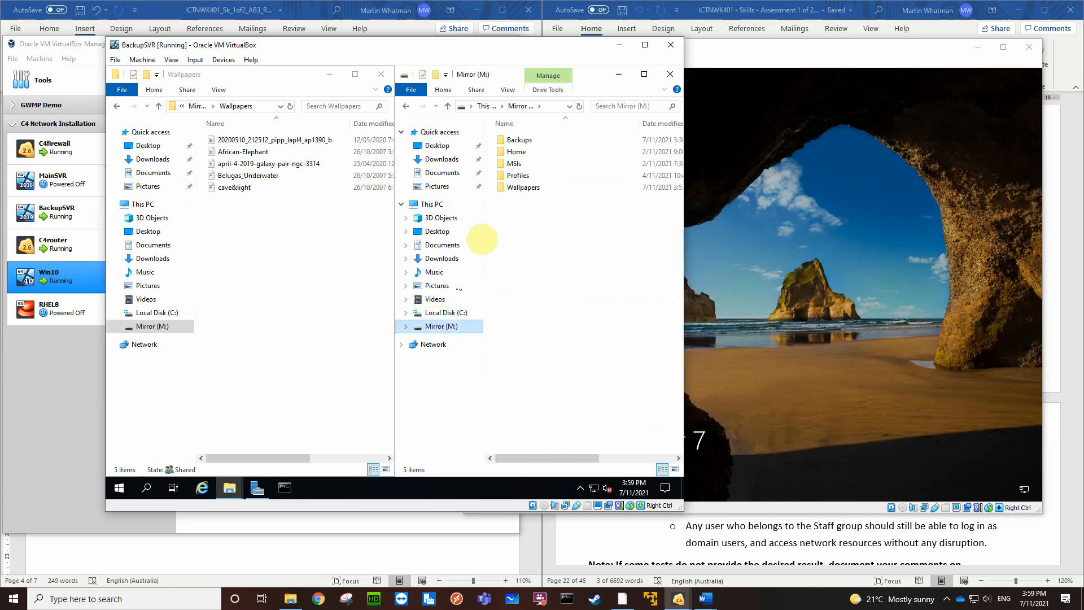
{"action": "double_click", "coordinate": [518, 152]}
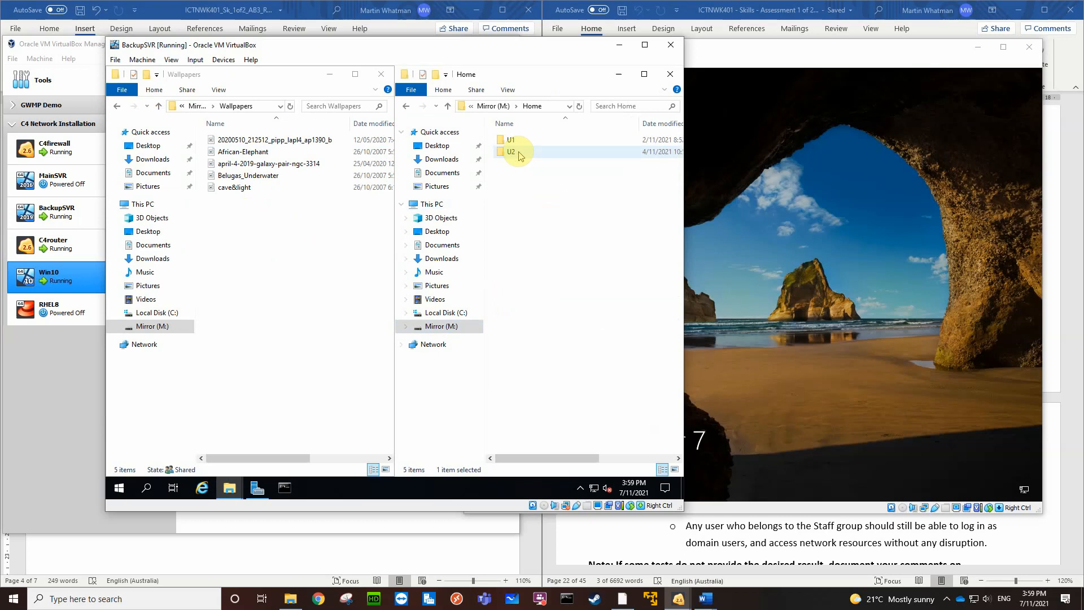
{"action": "double_click", "coordinate": [521, 156]}
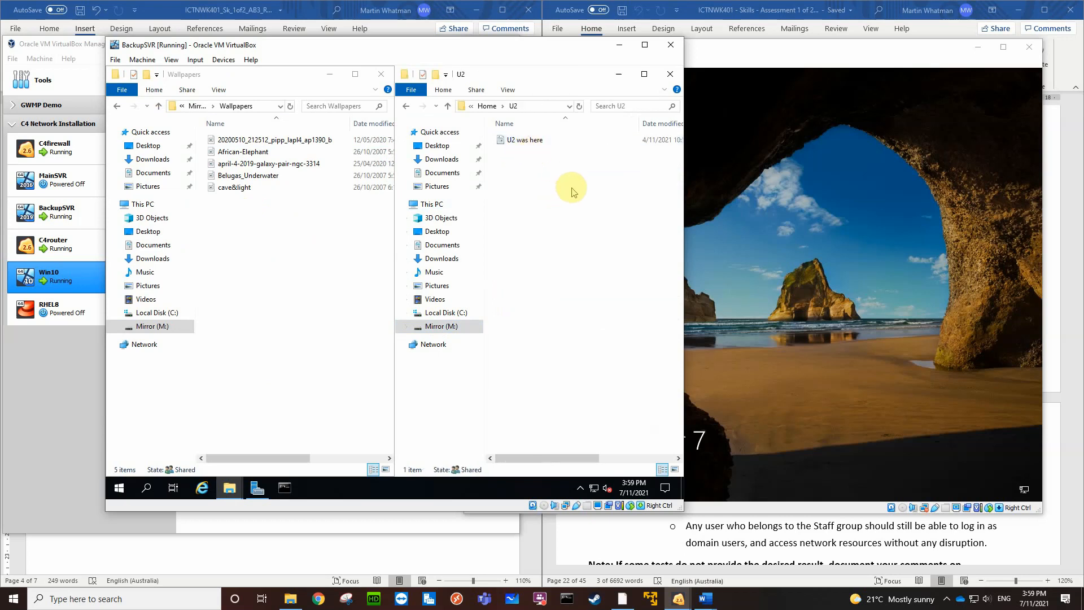
Arrange the Win10, VirtualBox Manager and BackupSVR windows so the machine list, server folders and client sign-in screen are visible together
{"action": "left_click", "coordinate": [819, 222]}
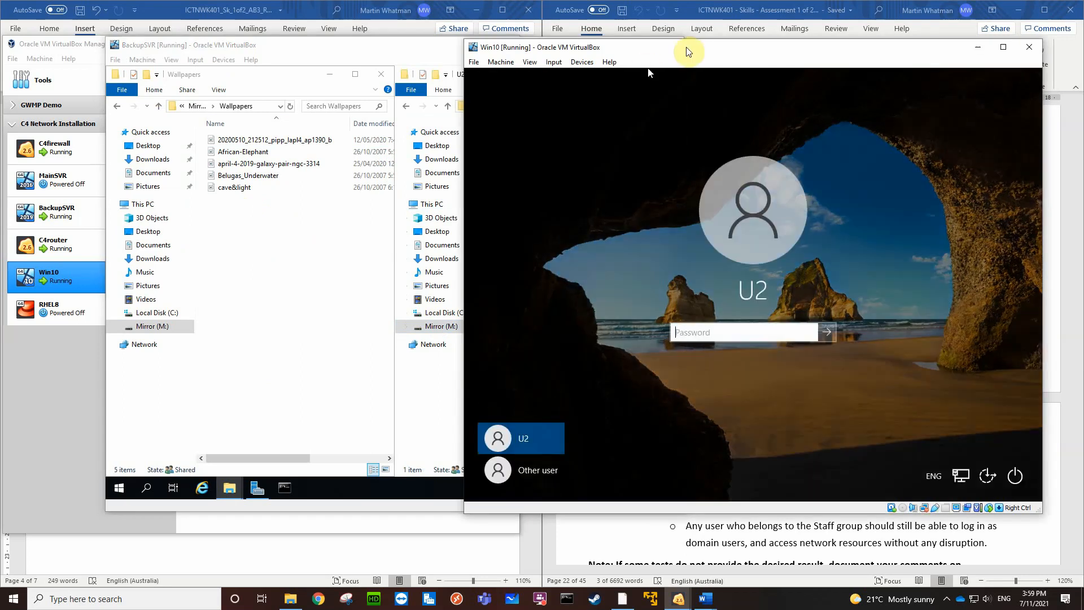
{"action": "left_click_drag", "start_coordinate": [715, 51], "coordinate": [733, 163]}
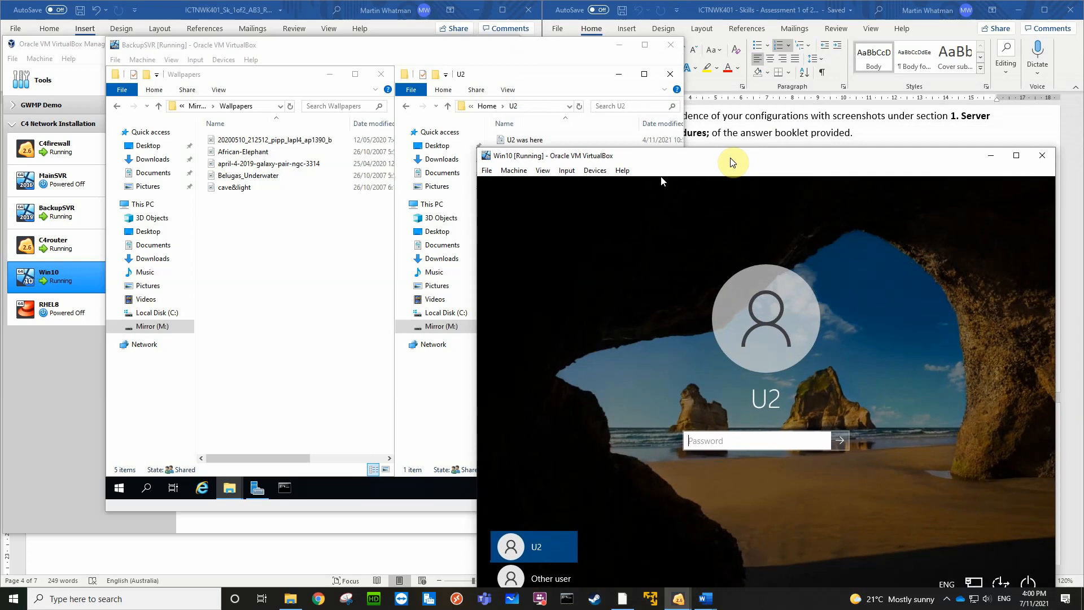
{"action": "left_click", "coordinate": [83, 45]}
{"action": "left_click_drag", "start_coordinate": [141, 44], "coordinate": [136, 13]}
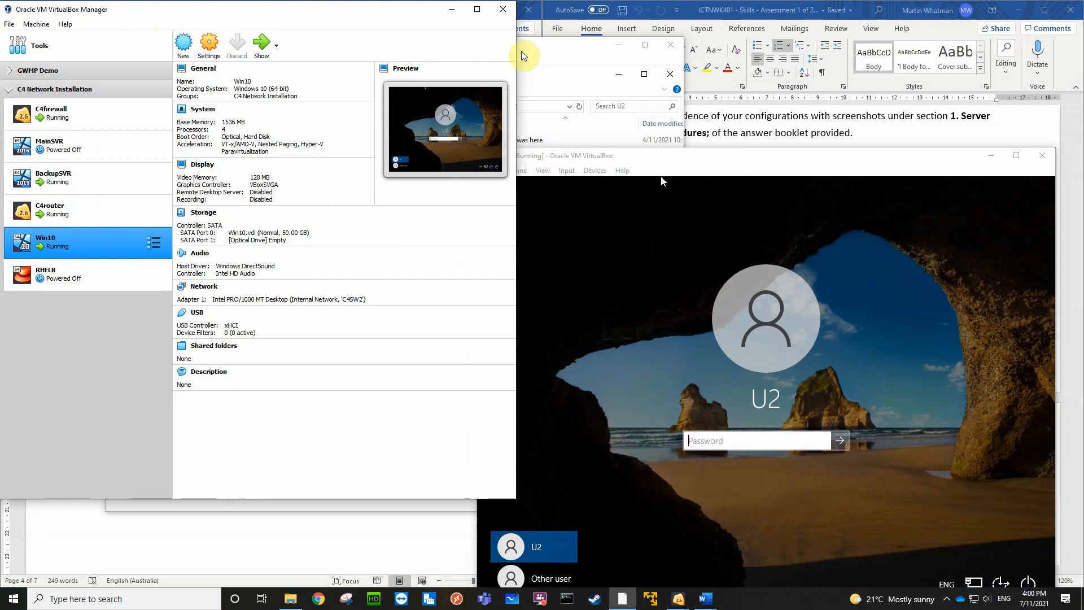
{"action": "left_click_drag", "start_coordinate": [537, 45], "coordinate": [529, 12]}
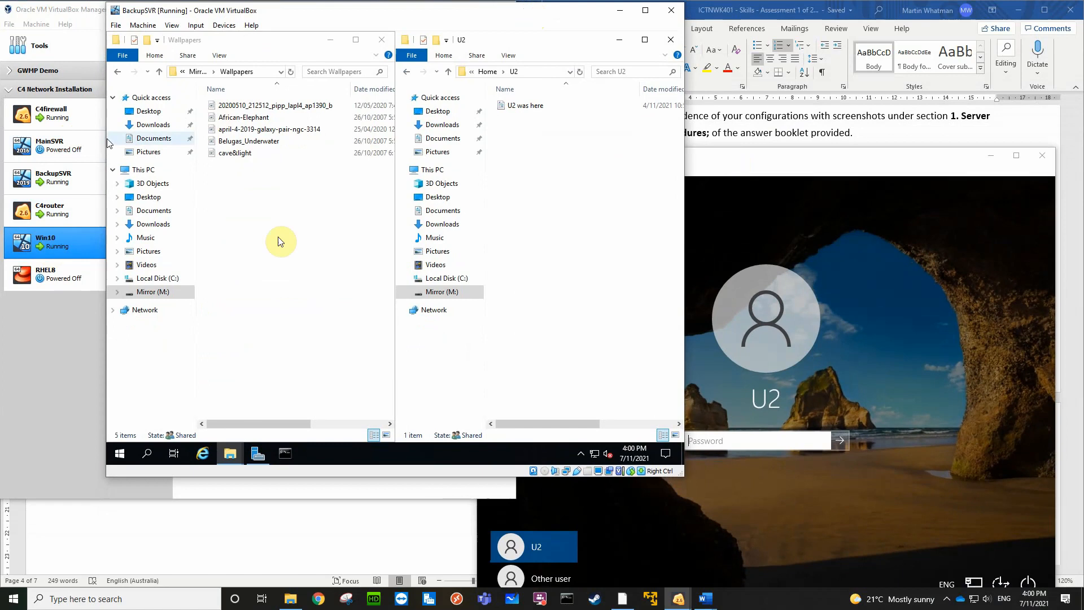
{"action": "left_click_drag", "start_coordinate": [780, 157], "coordinate": [742, 134]}
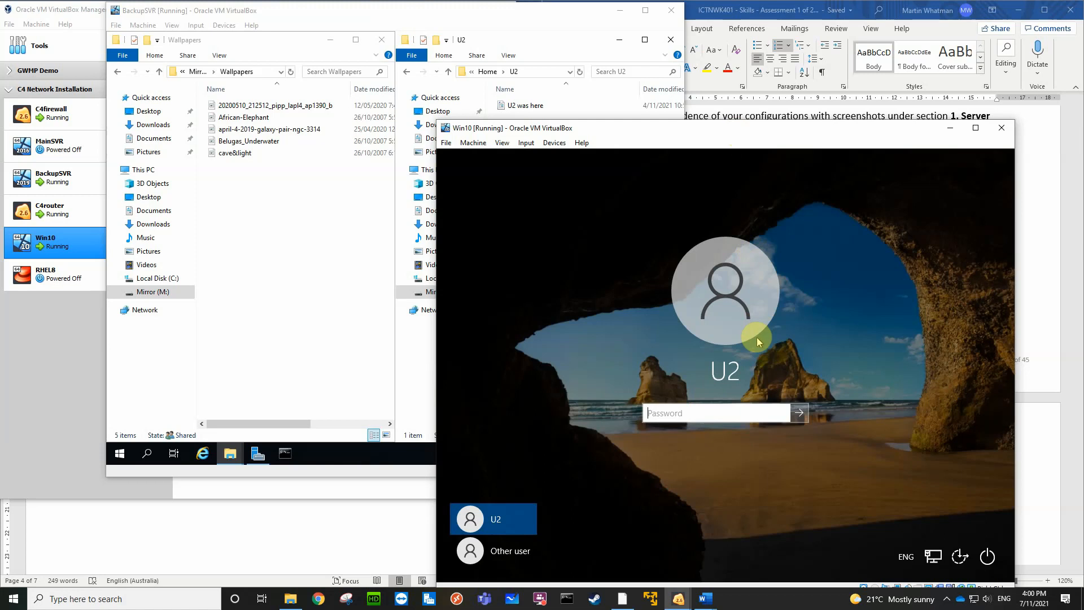
Sign in to the Win10 client as U2 by entering the account password
{"action": "left_click", "coordinate": [719, 411]}
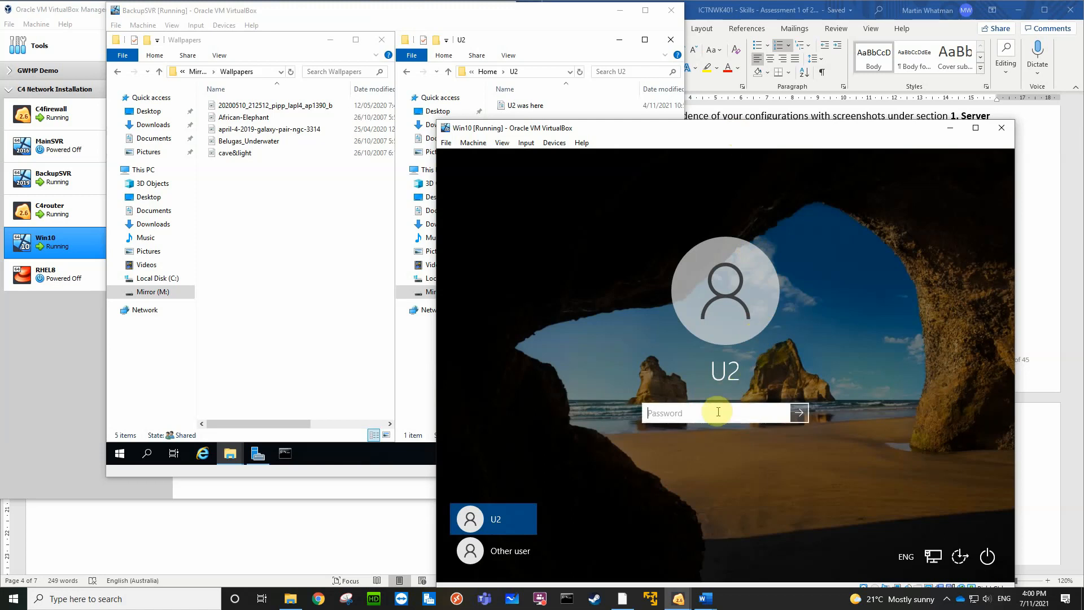
{"action": "type", "text": "Pa$$w0r"}
{"action": "key", "text": "Return"}
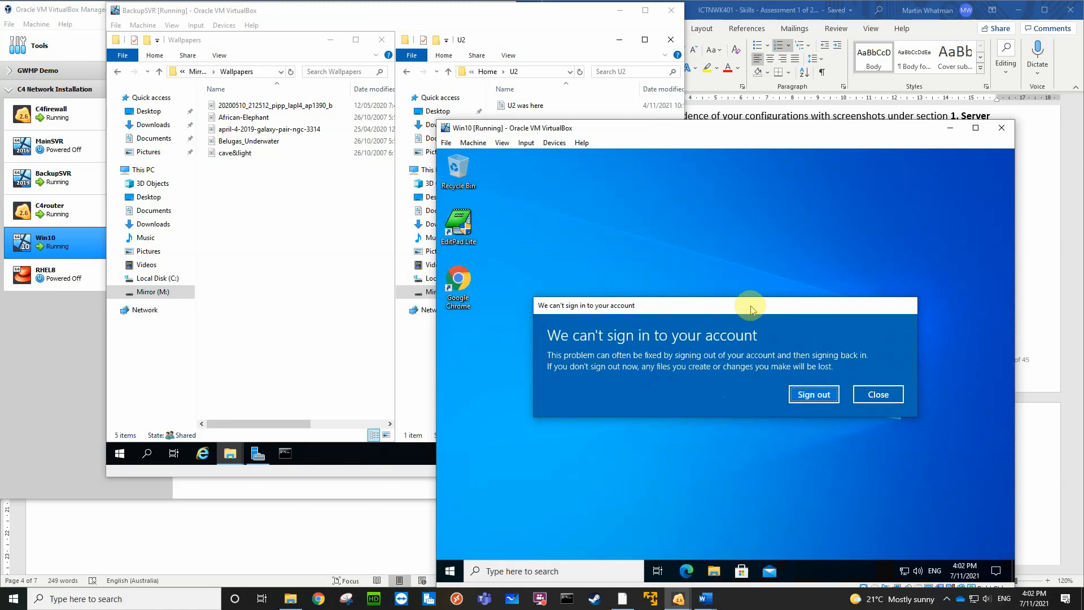
Open File Explorer on the Win10 client and position it below the sign-in problem dialog so both can be seen
{"action": "left_click_drag", "start_coordinate": [750, 309], "coordinate": [737, 166]}
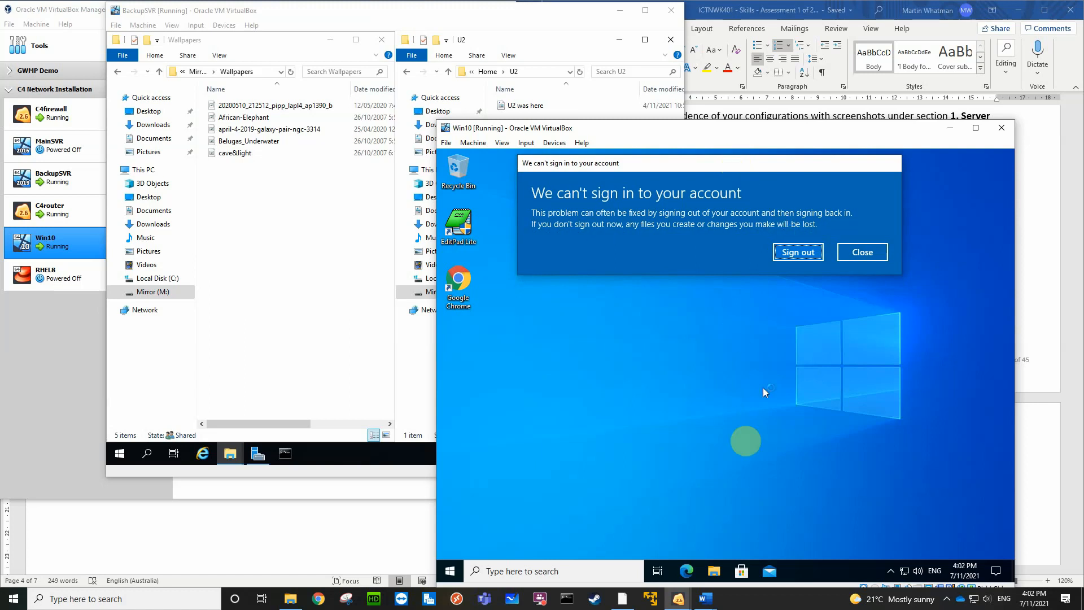
{"action": "left_click", "coordinate": [715, 572]}
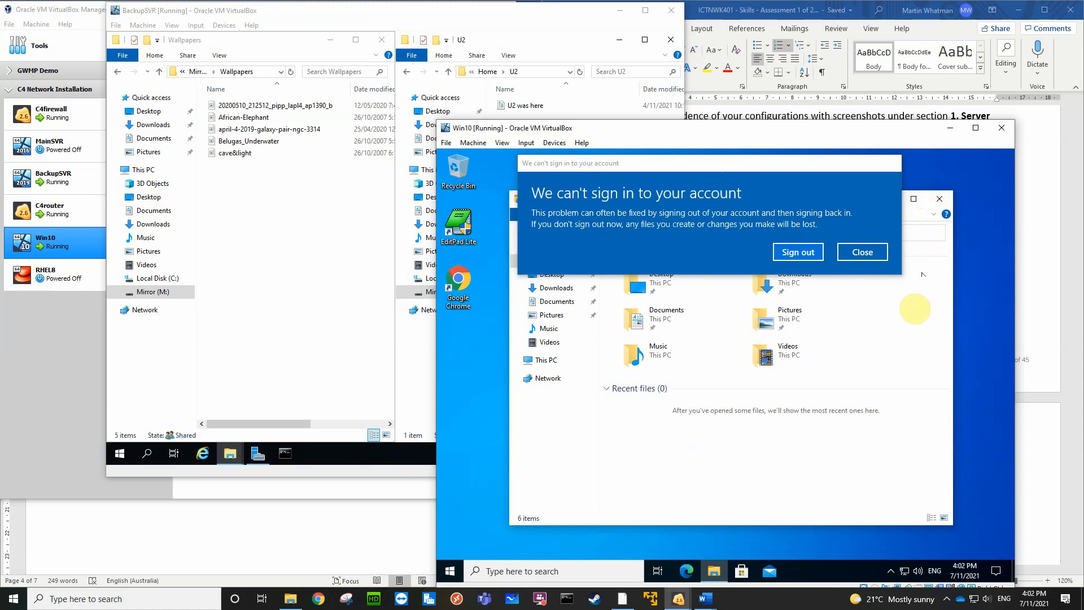
{"action": "left_click_drag", "start_coordinate": [879, 527], "coordinate": [881, 432]}
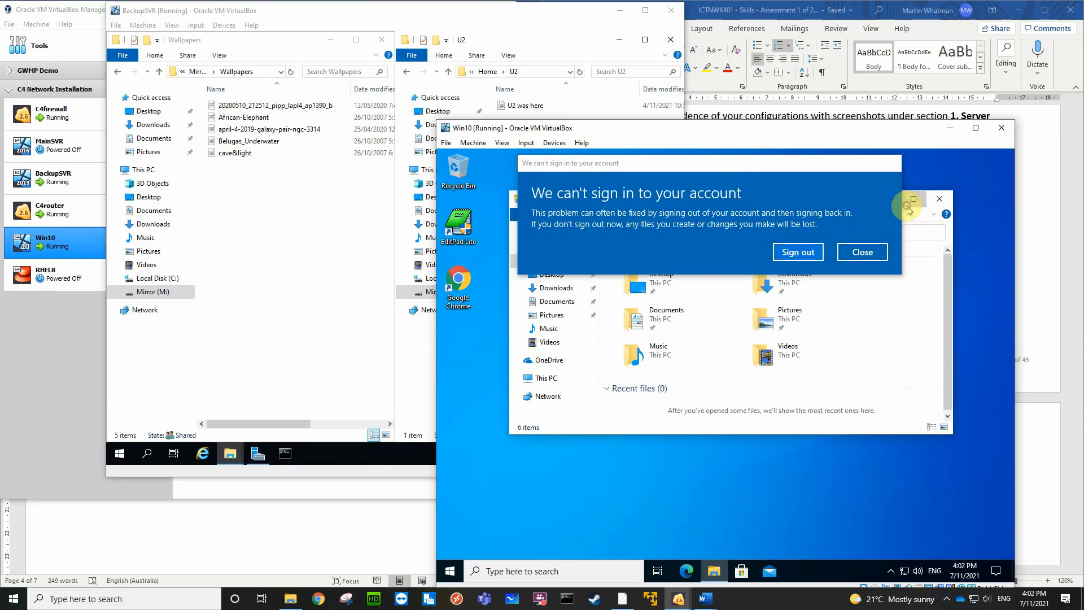
{"action": "left_click", "coordinate": [922, 246]}
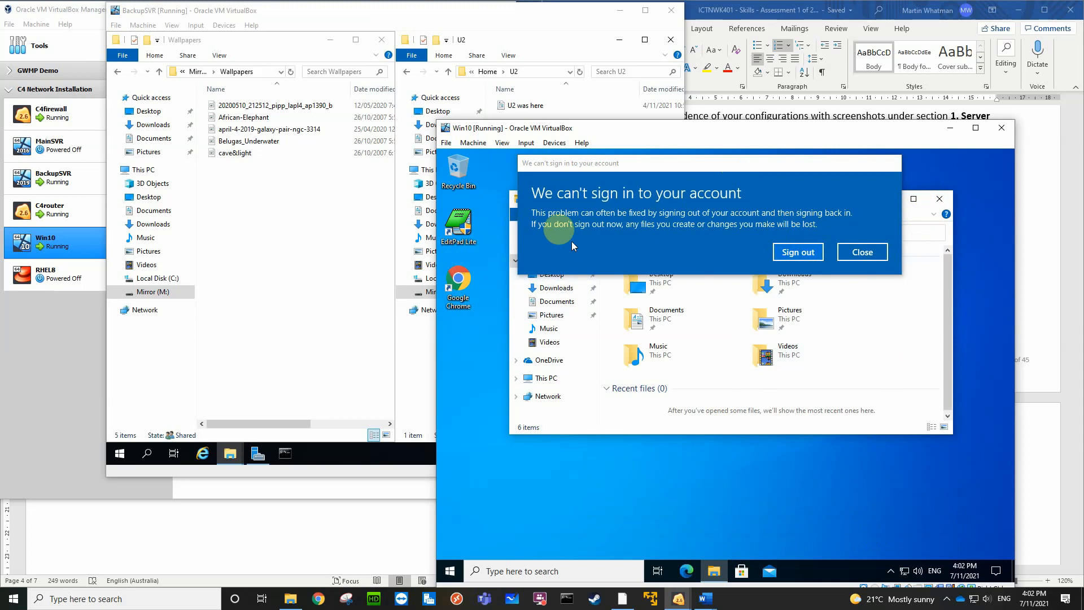
{"action": "left_click", "coordinate": [513, 197]}
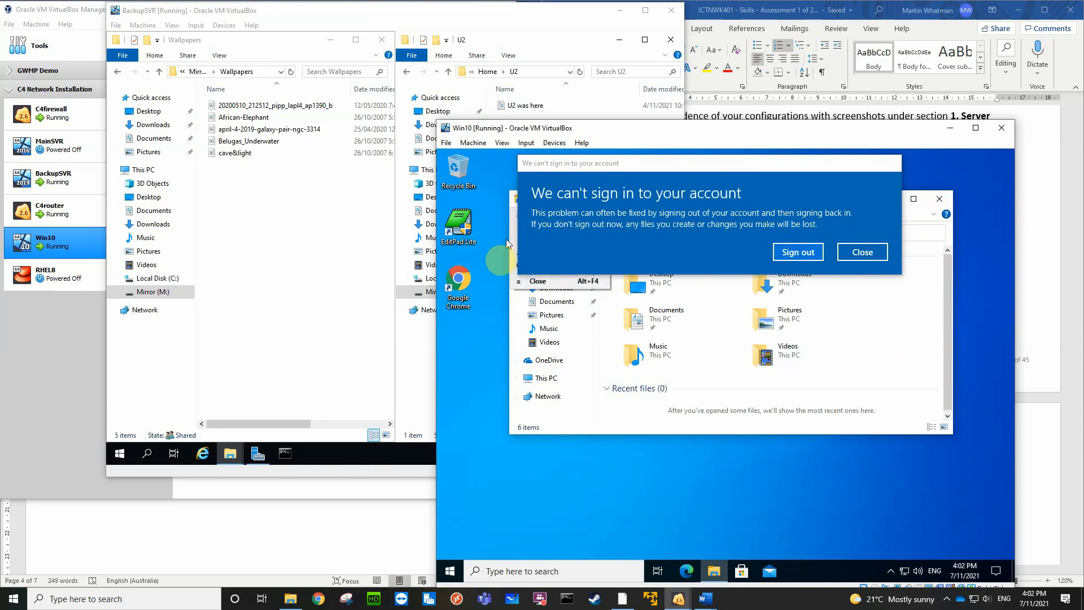
{"action": "left_click", "coordinate": [497, 307]}
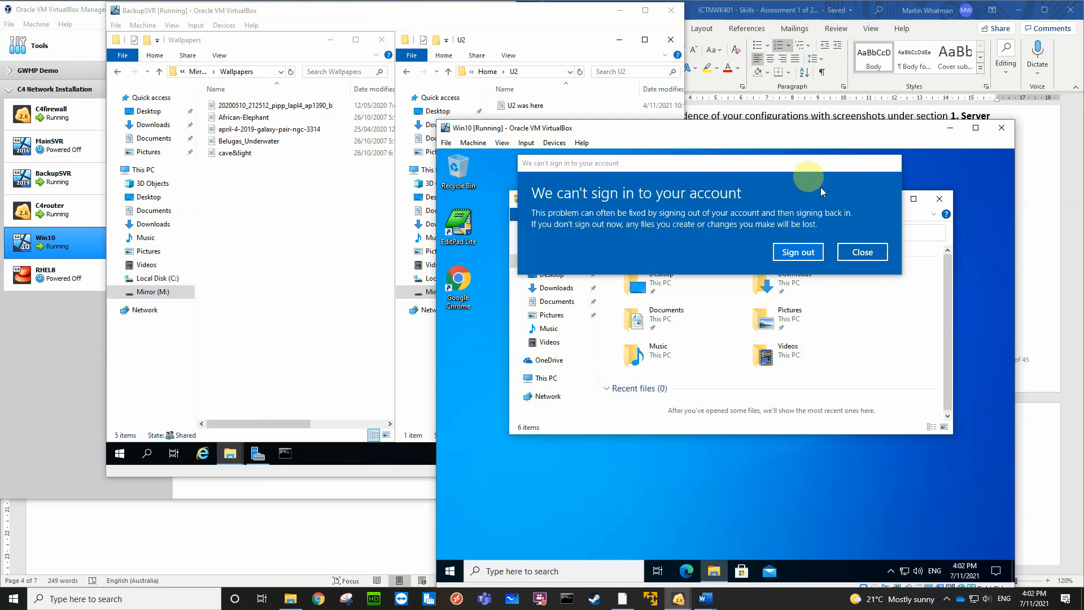
{"action": "left_click_drag", "start_coordinate": [800, 167], "coordinate": [802, 311]}
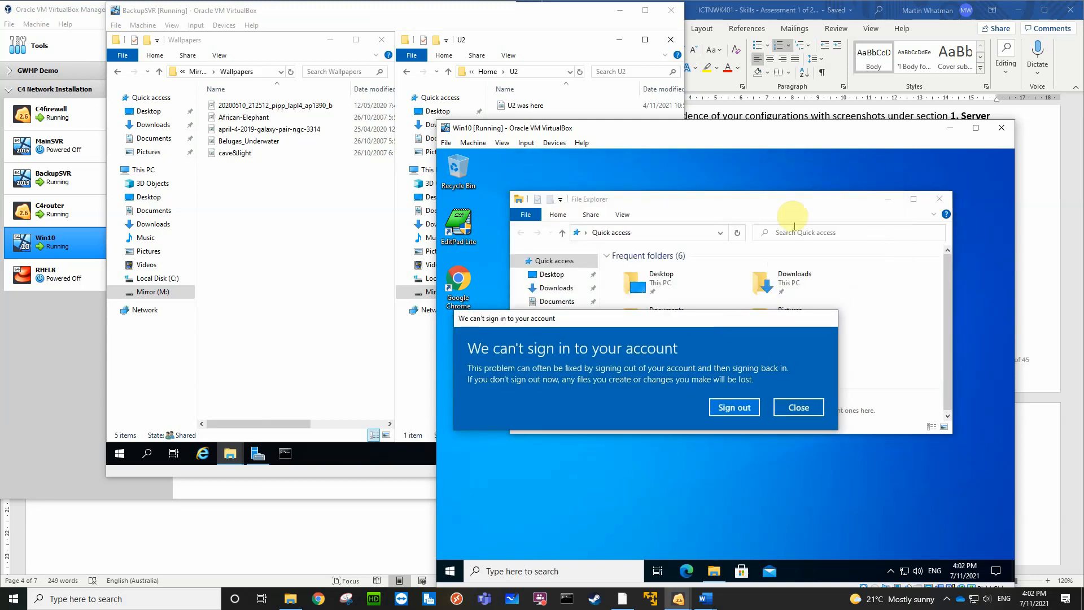
{"action": "left_click_drag", "start_coordinate": [789, 203], "coordinate": [817, 305]}
{"action": "left_click_drag", "start_coordinate": [729, 326], "coordinate": [749, 161]}
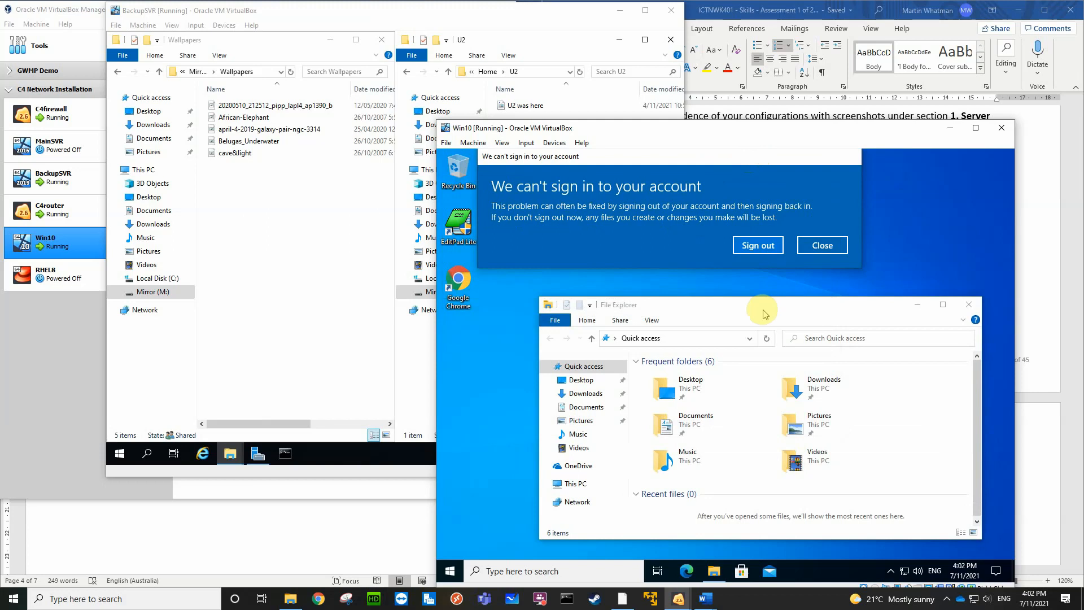
{"action": "left_click_drag", "start_coordinate": [764, 314], "coordinate": [752, 290]}
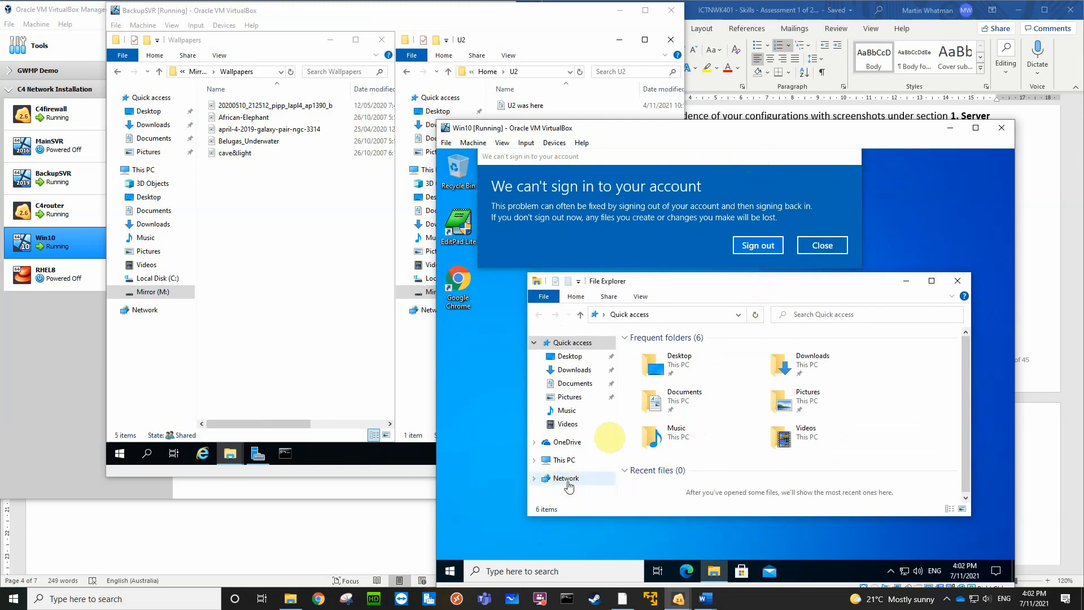
Try to open the network path \\bmw.local\corpdata\wallpapers from File Explorer on the Win10 client
{"action": "left_click", "coordinate": [664, 316]}
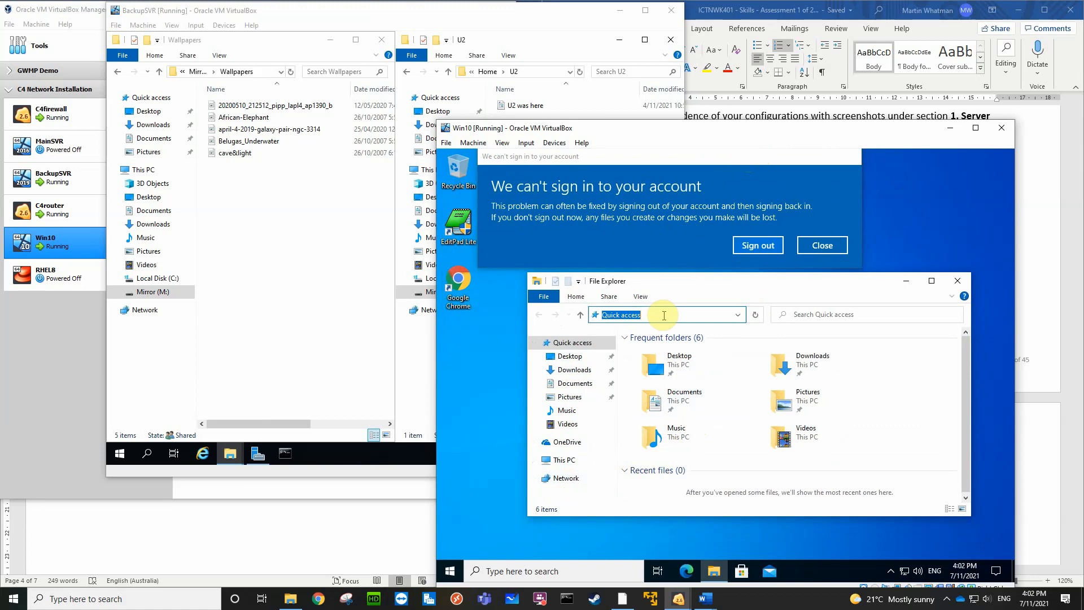
{"action": "type", "text": "\\\\bmw"}
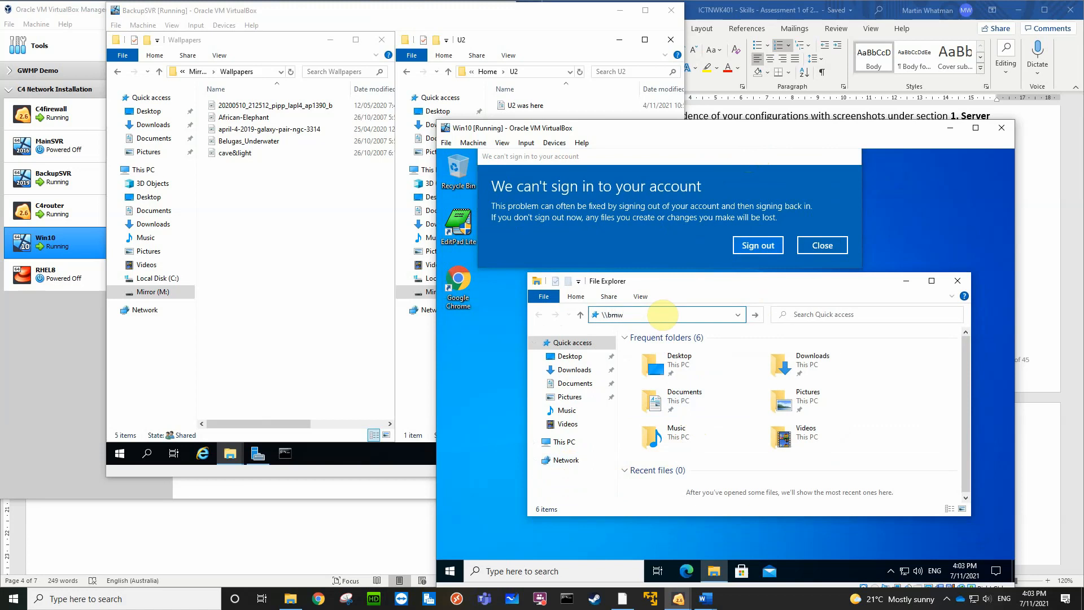
{"action": "type", "text": ".local\\corpdata\\wallpapers"}
{"action": "key", "text": "ctrl+a"}
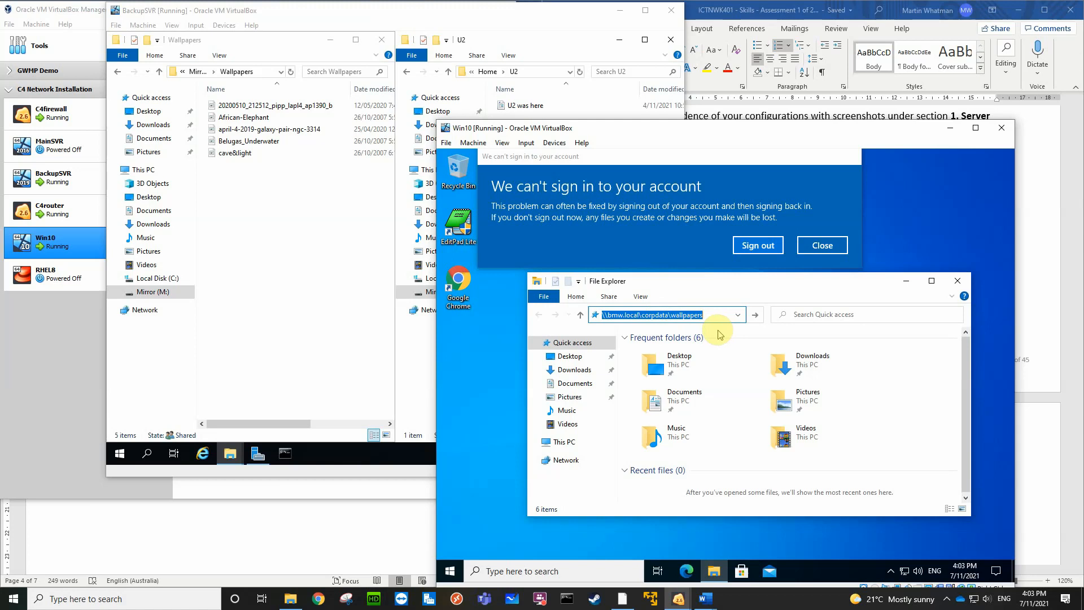
{"action": "key", "text": "Return"}
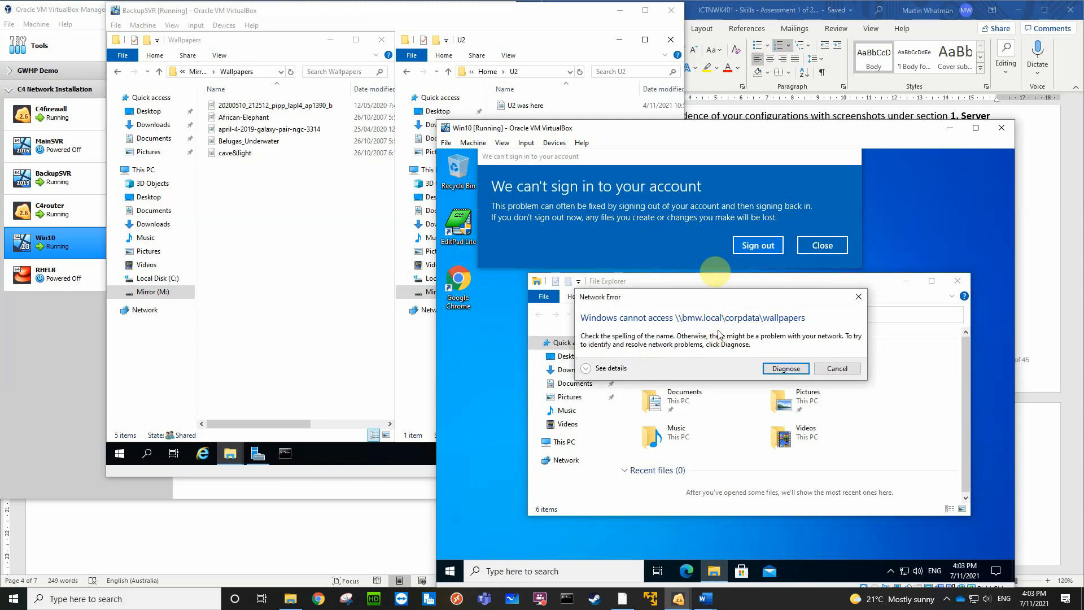
Dismiss the network error and try to open \\BackupSVR\Wallpapers in File Explorer on the Win10 client, closing the firewall notification
{"action": "left_click", "coordinate": [836, 370]}
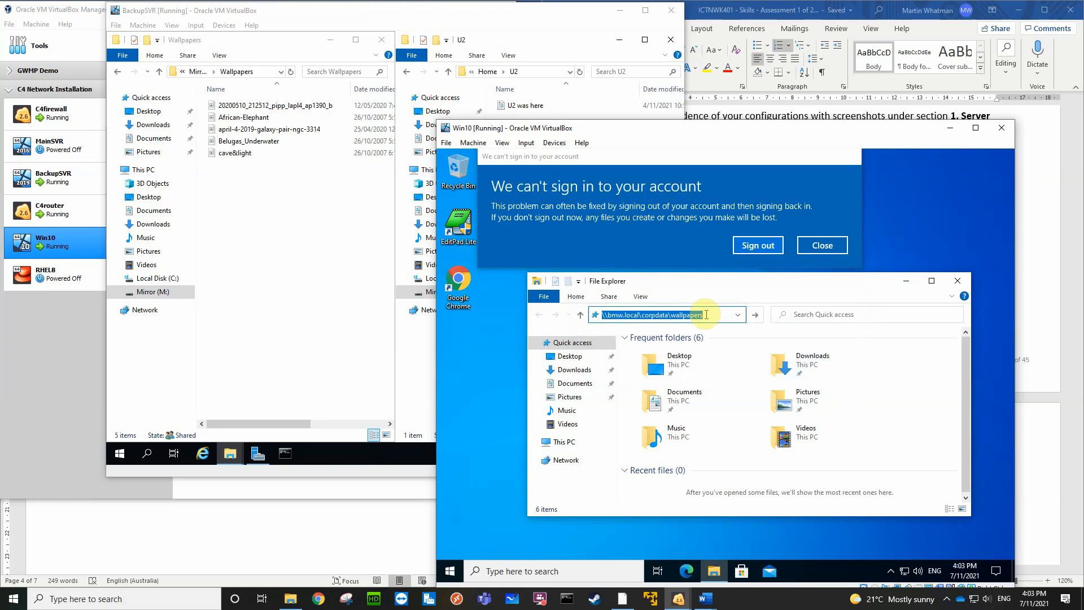
{"action": "type", "text": "\\\\"}
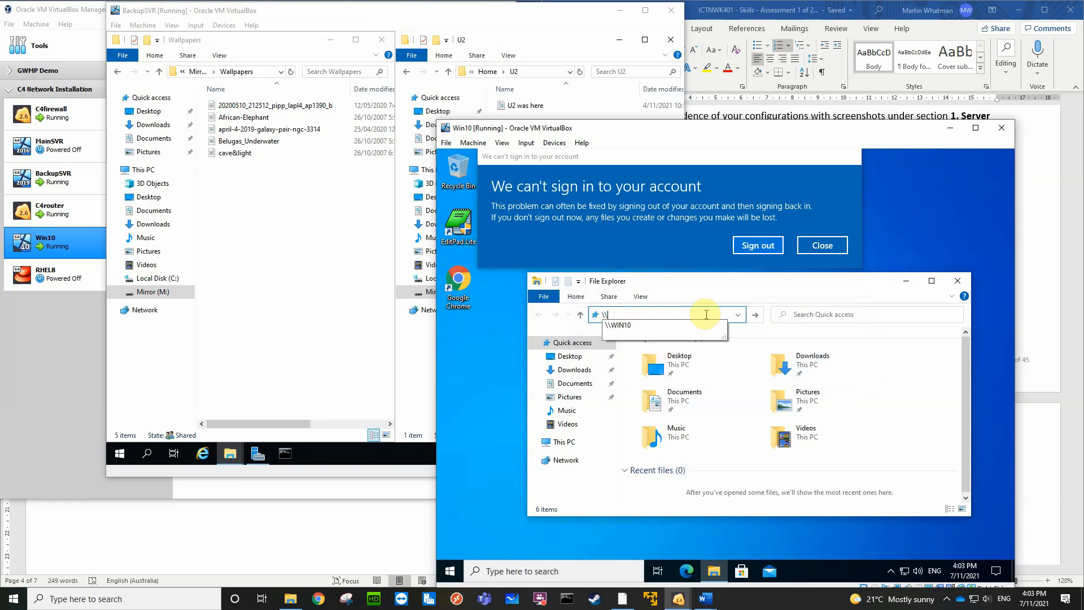
{"action": "type", "text": "Backup"}
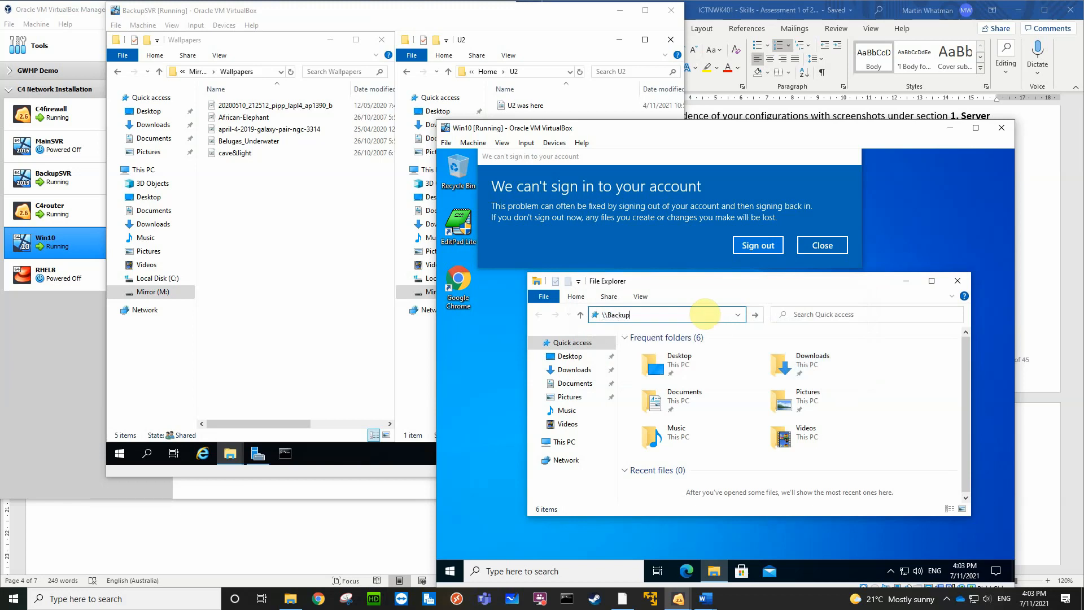
{"action": "type", "text": "SVR\\Wa"}
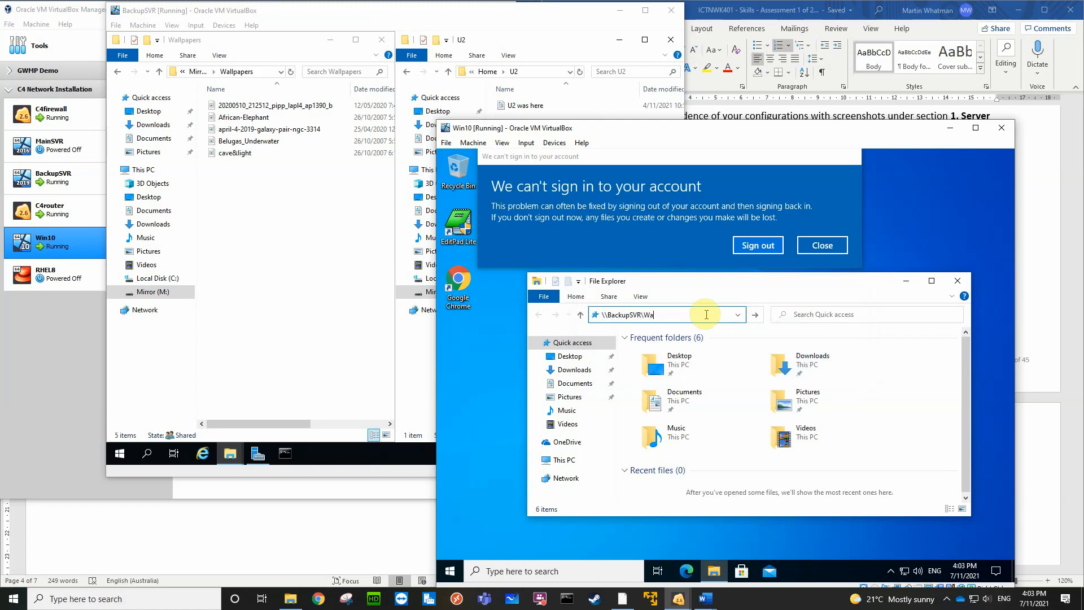
{"action": "type", "text": "llpapers"}
{"action": "left_click", "coordinate": [707, 315]}
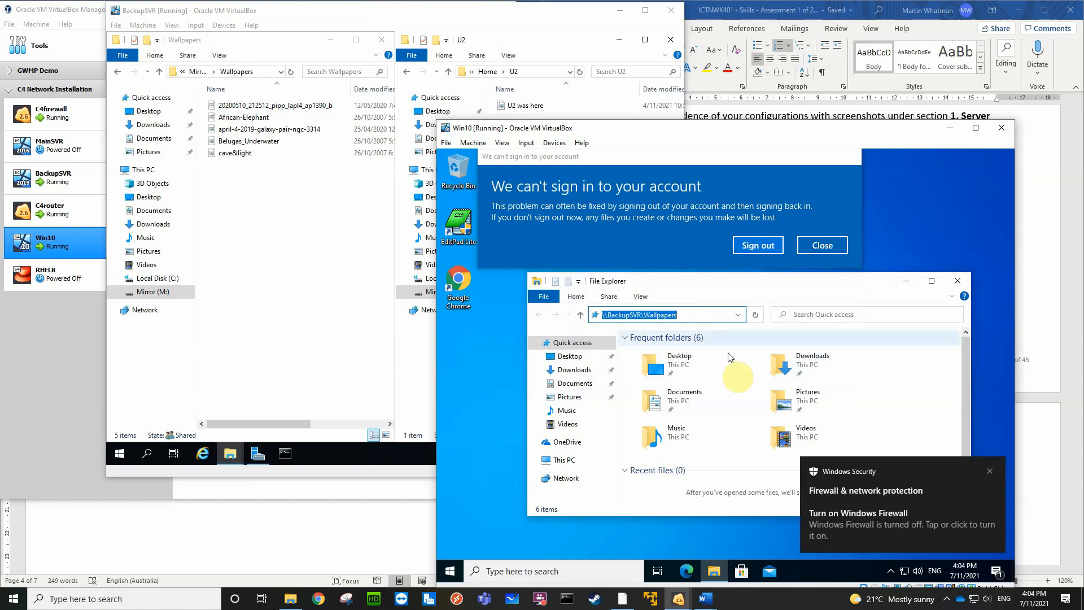
{"action": "left_click", "coordinate": [990, 472]}
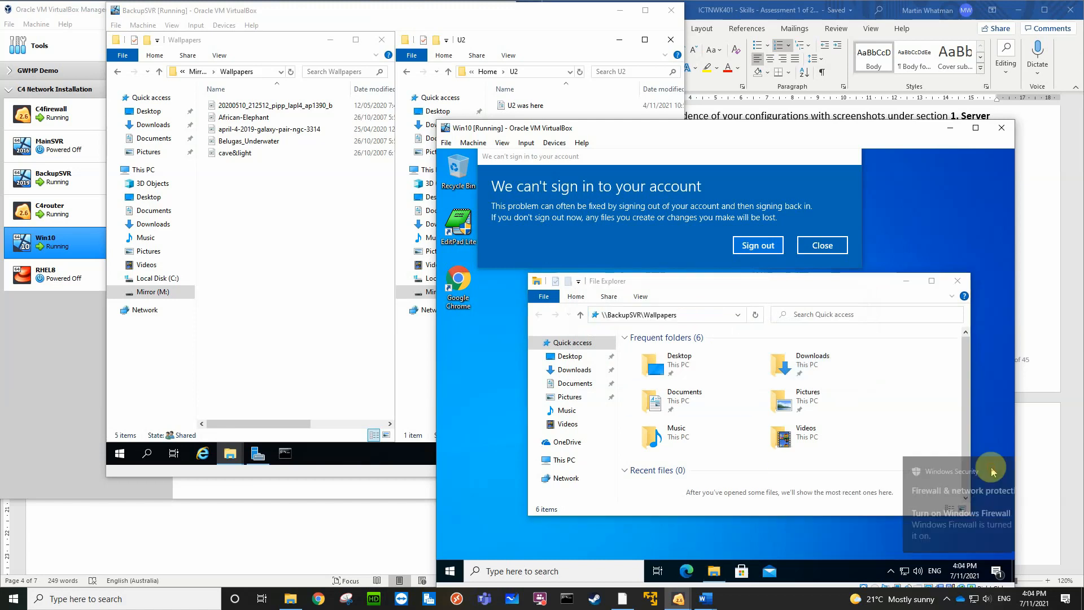
{"action": "left_click", "coordinate": [689, 316]}
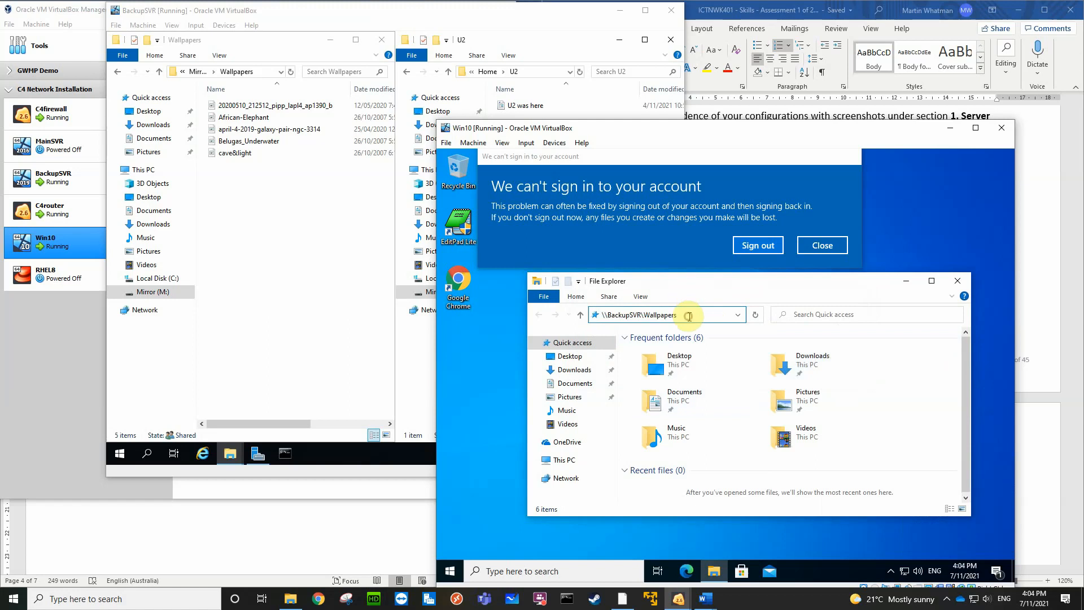
{"action": "key", "text": "ctrl+a"}
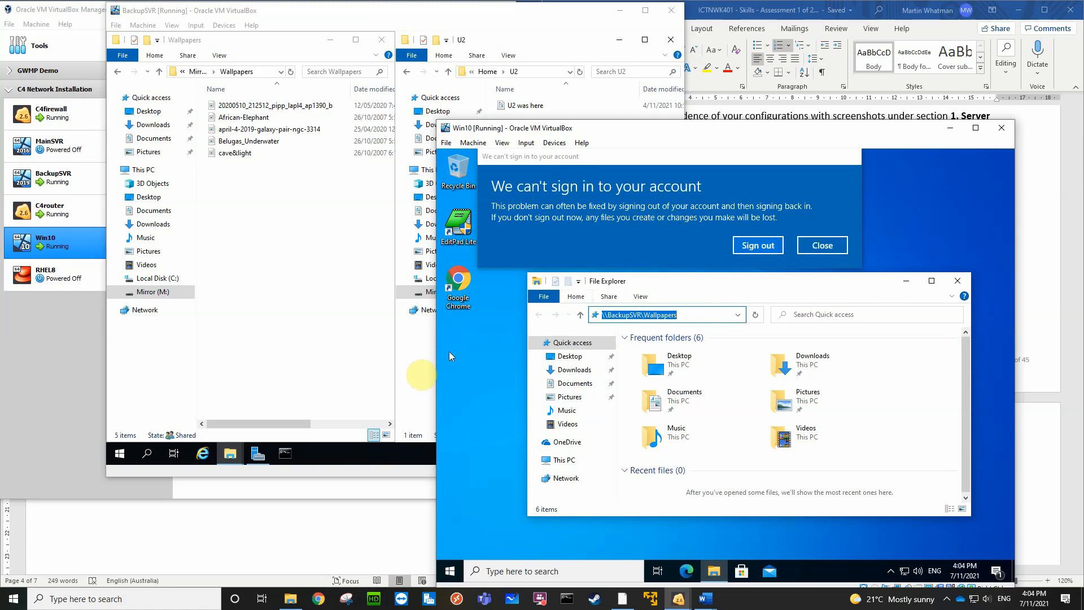
Review the Disaster Recovery and Server Status Report in Word, from the server backup procedures through the network and server status table
{"action": "left_click", "coordinate": [235, 525]}
{"action": "scroll", "coordinate": [254, 433], "scroll_direction": "up", "scroll_amount": 15}
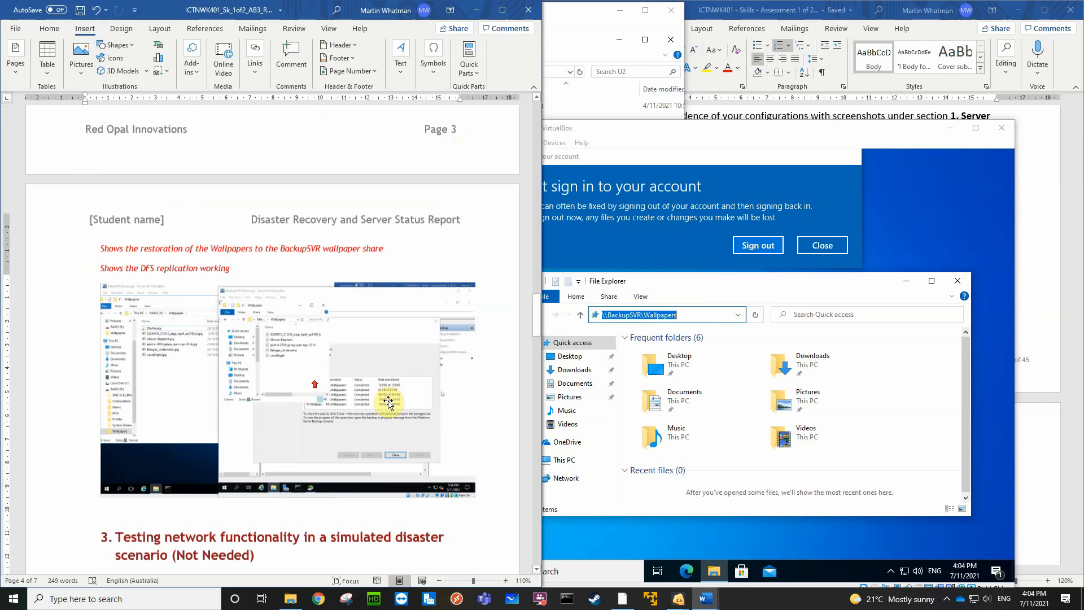
{"action": "scroll", "coordinate": [430, 416], "scroll_direction": "down", "scroll_amount": 10}
{"action": "scroll", "coordinate": [422, 413], "scroll_direction": "down", "scroll_amount": 10}
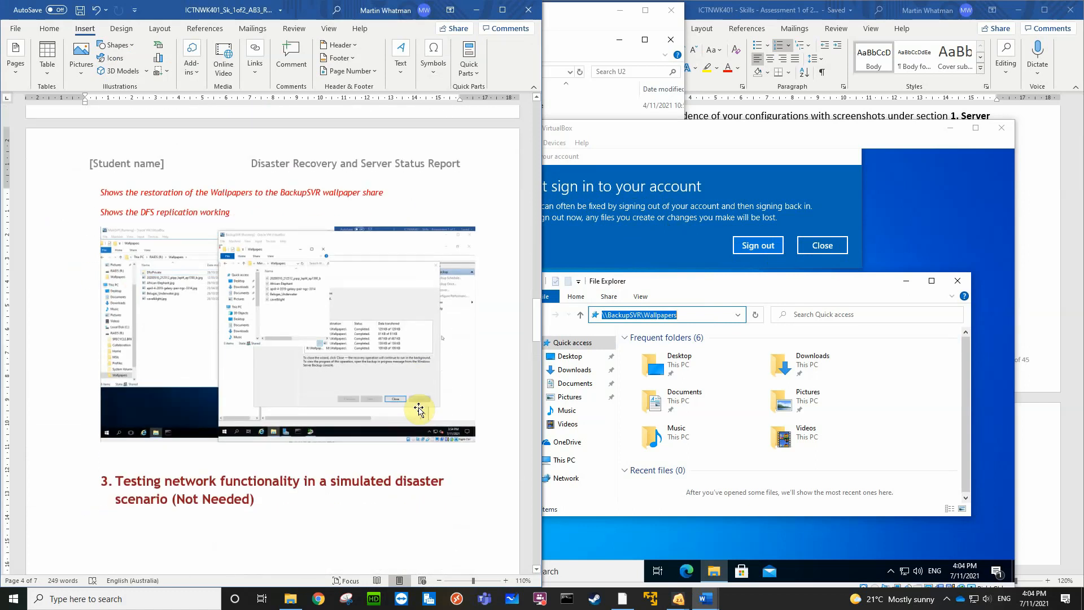
{"action": "scroll", "coordinate": [419, 408], "scroll_direction": "down", "scroll_amount": 10}
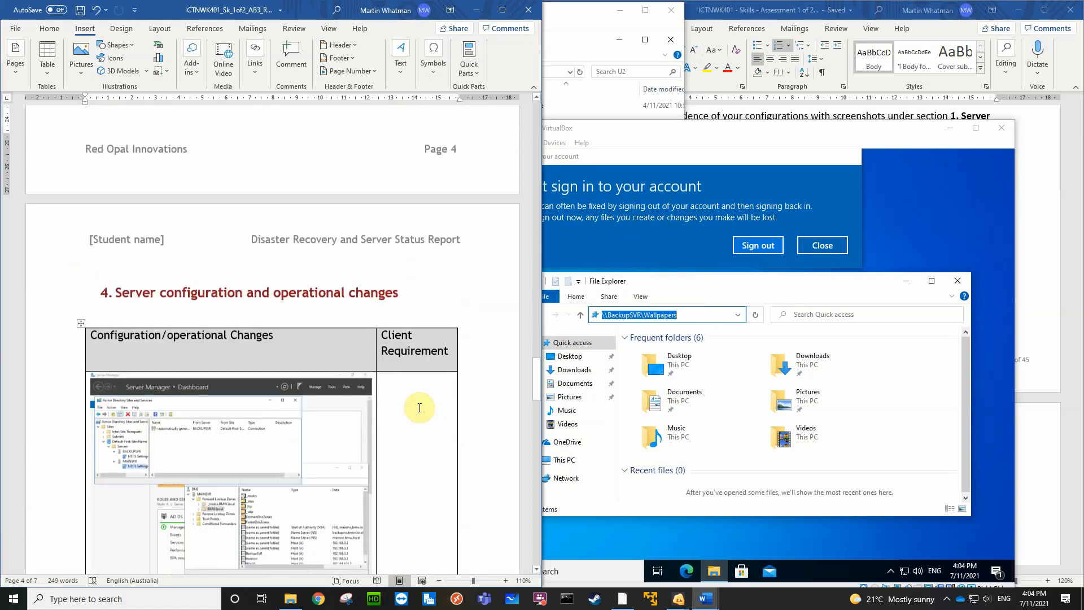
{"action": "scroll", "coordinate": [420, 366], "scroll_direction": "up", "scroll_amount": 3}
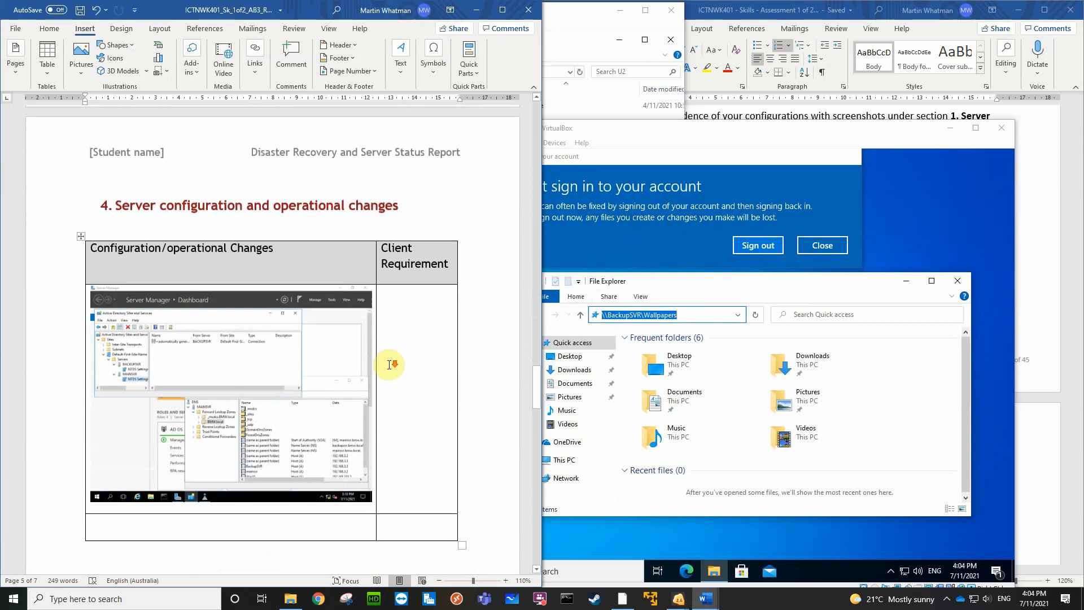
{"action": "scroll", "coordinate": [350, 363], "scroll_direction": "down", "scroll_amount": 5}
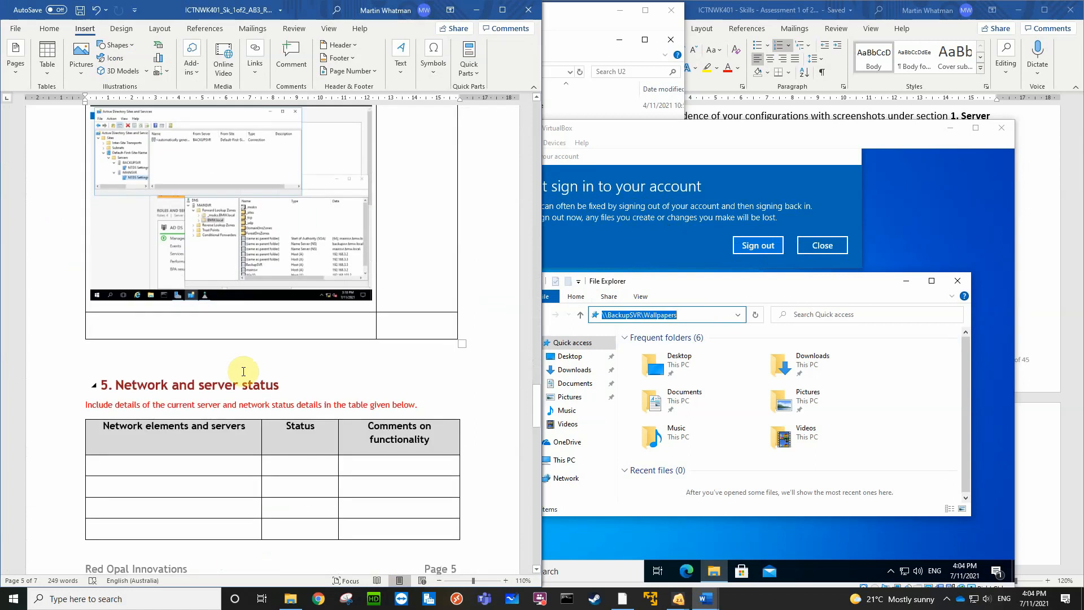
{"action": "left_click", "coordinate": [220, 328]}
{"action": "scroll", "coordinate": [336, 360], "scroll_direction": "up", "scroll_amount": 10}
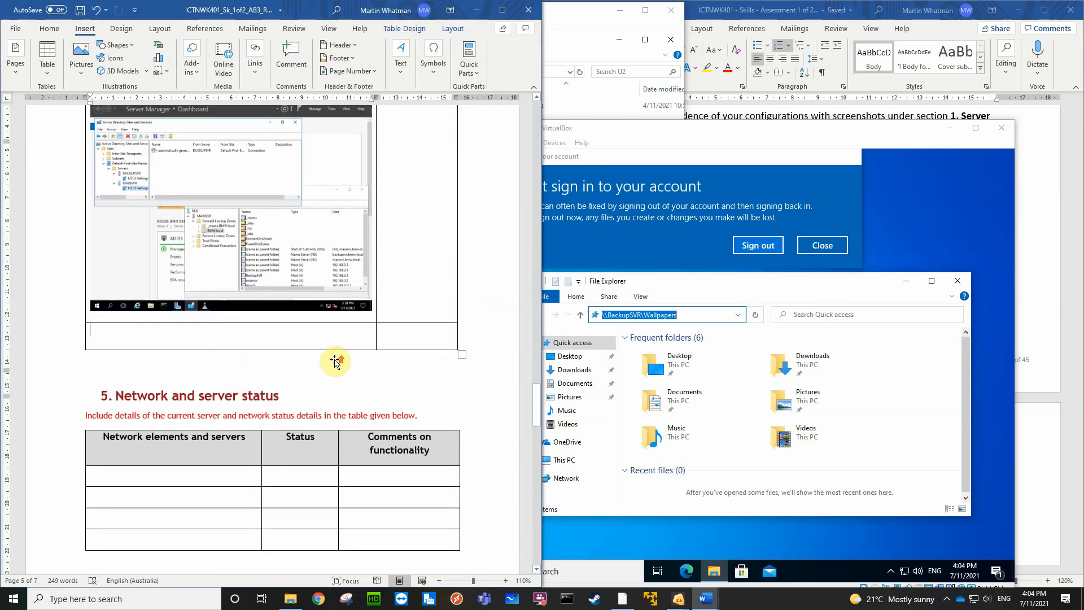
{"action": "scroll", "coordinate": [336, 360], "scroll_direction": "up", "scroll_amount": 15}
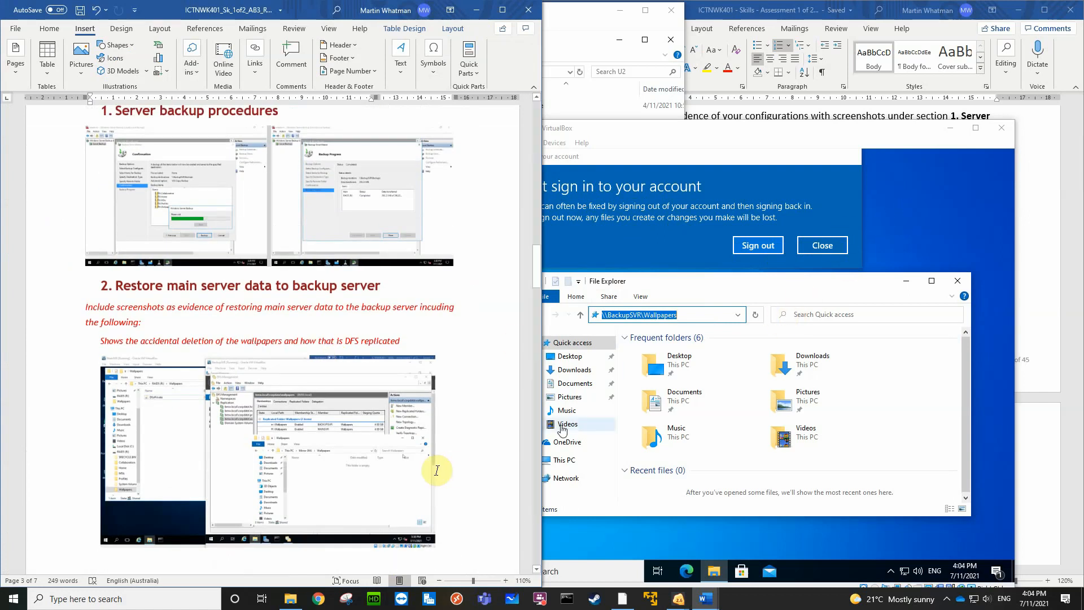
{"action": "scroll", "coordinate": [429, 461], "scroll_direction": "down", "scroll_amount": 15}
{"action": "scroll", "coordinate": [416, 458], "scroll_direction": "down", "scroll_amount": 15}
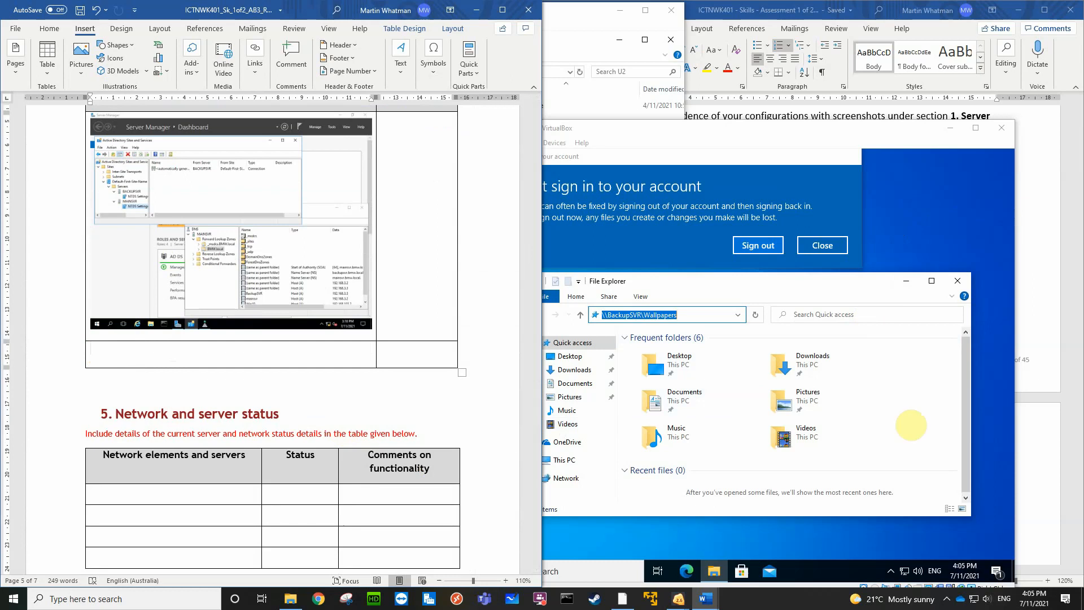
Switch to BackupSVR, minimise the Wallpapers and U2 folder windows, and open DFS Management from Server Manager
{"action": "mouse_move", "coordinate": [681, 597]}
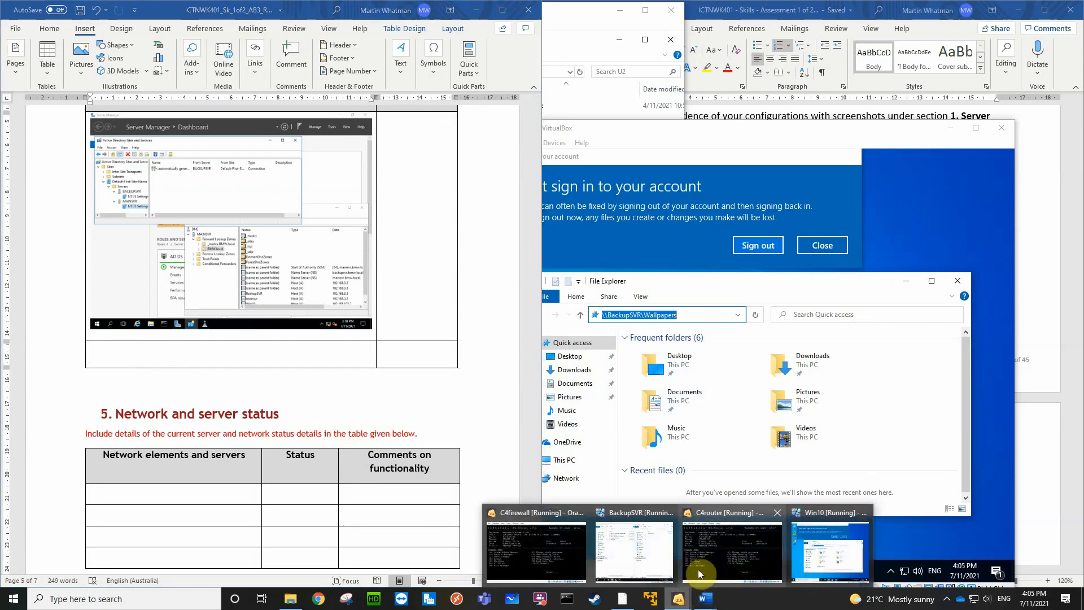
{"action": "left_click", "coordinate": [655, 566]}
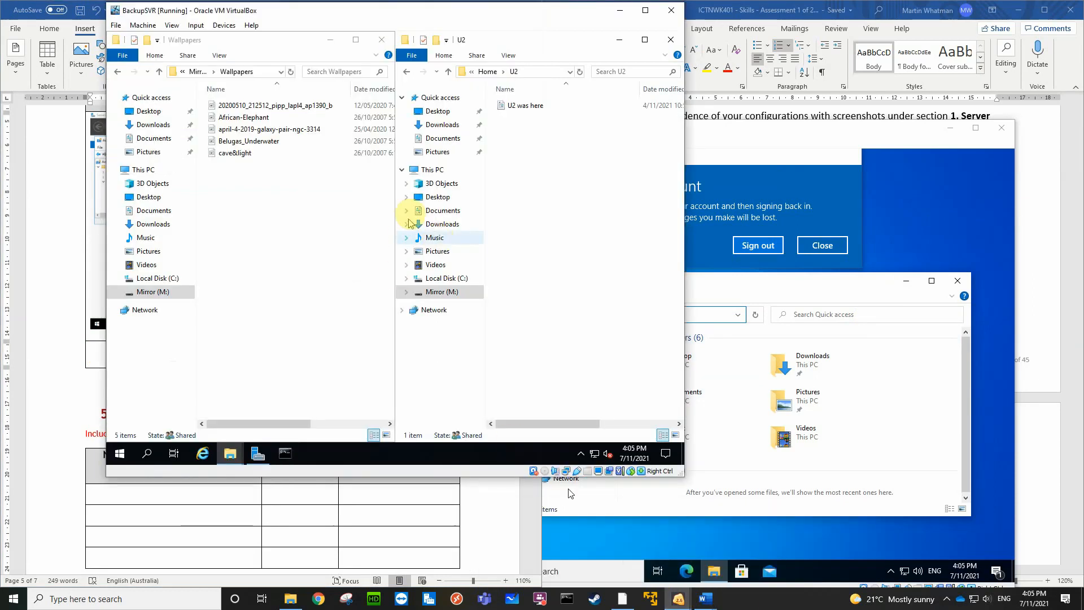
{"action": "left_click", "coordinate": [330, 39]}
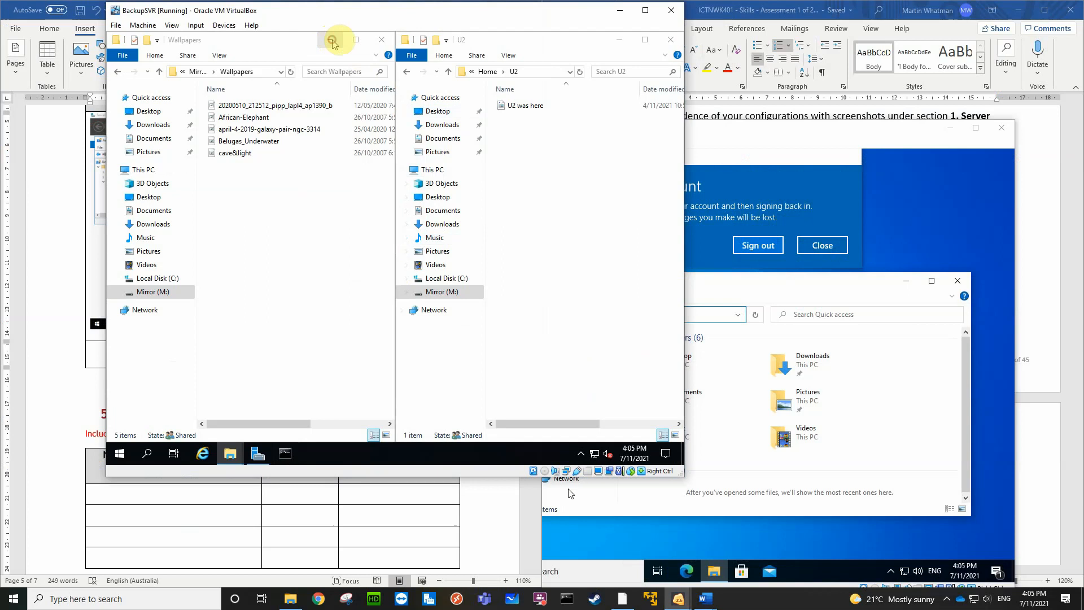
{"action": "left_click", "coordinate": [620, 40]}
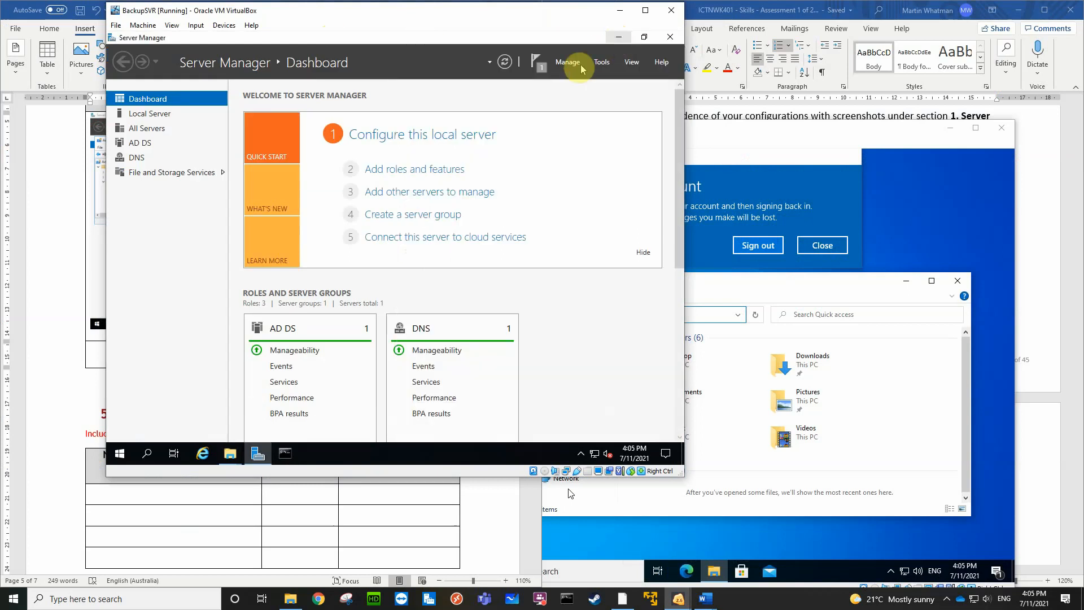
{"action": "left_click", "coordinate": [602, 66]}
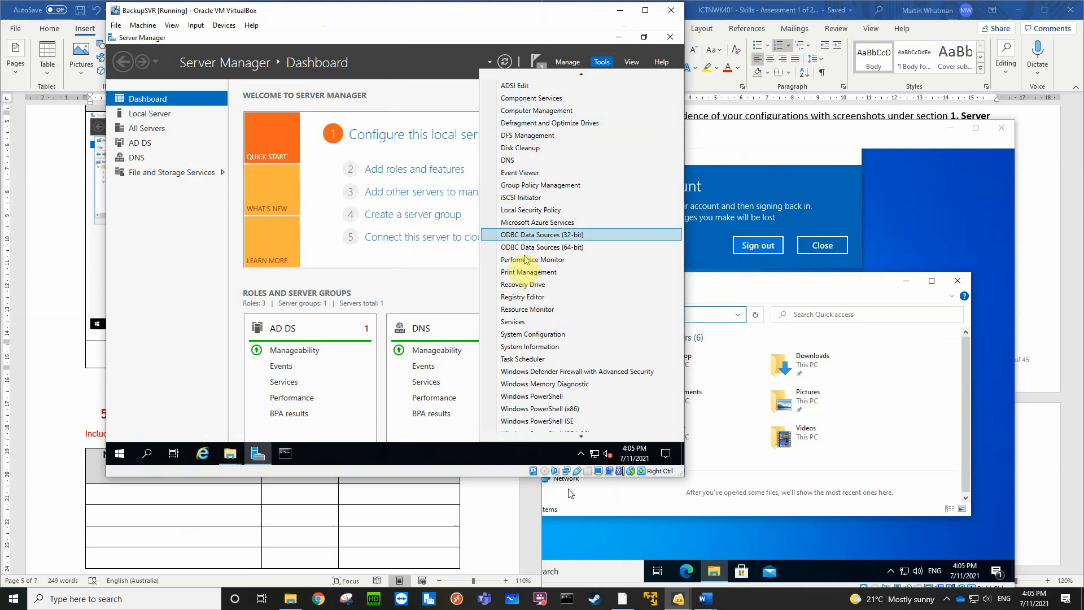
{"action": "left_click", "coordinate": [528, 139]}
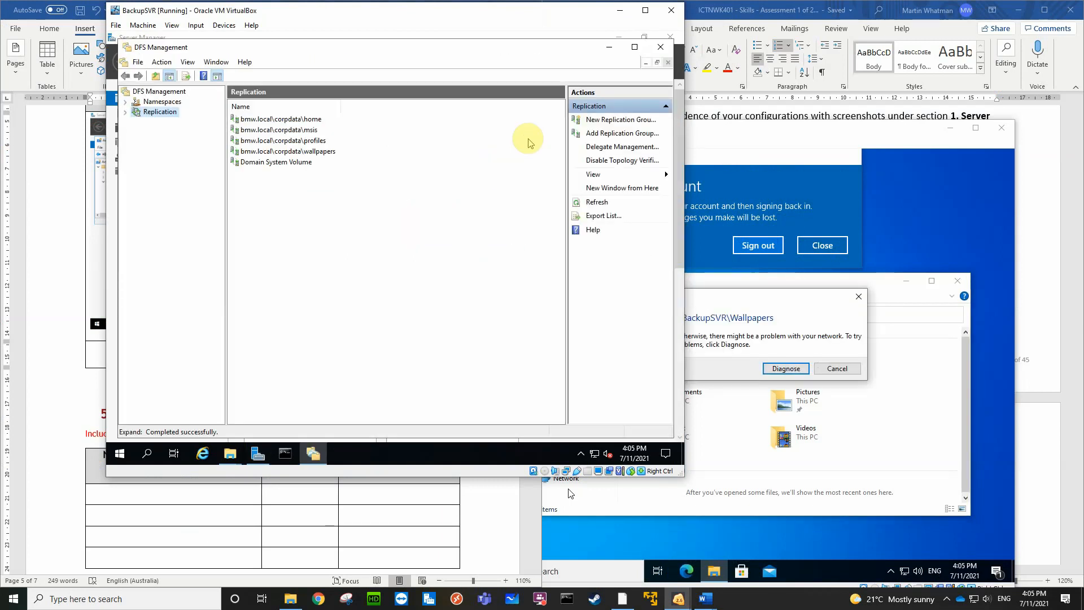
Examine the replication groups and namespaces in DFS Management on BackupSVR, closing the console when done
{"action": "left_click", "coordinate": [126, 113]}
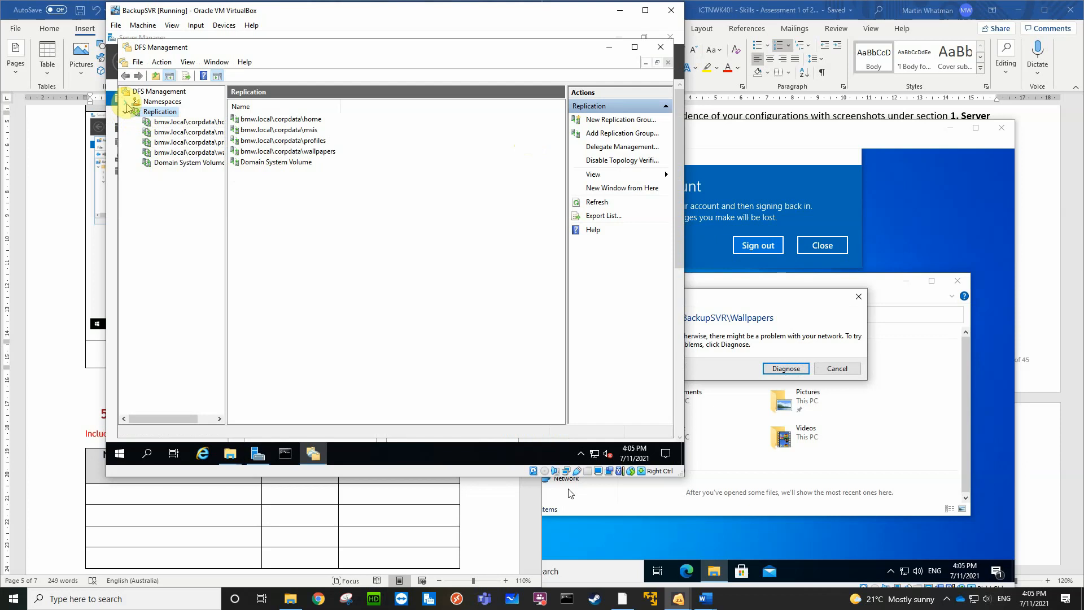
{"action": "left_click", "coordinate": [163, 102]}
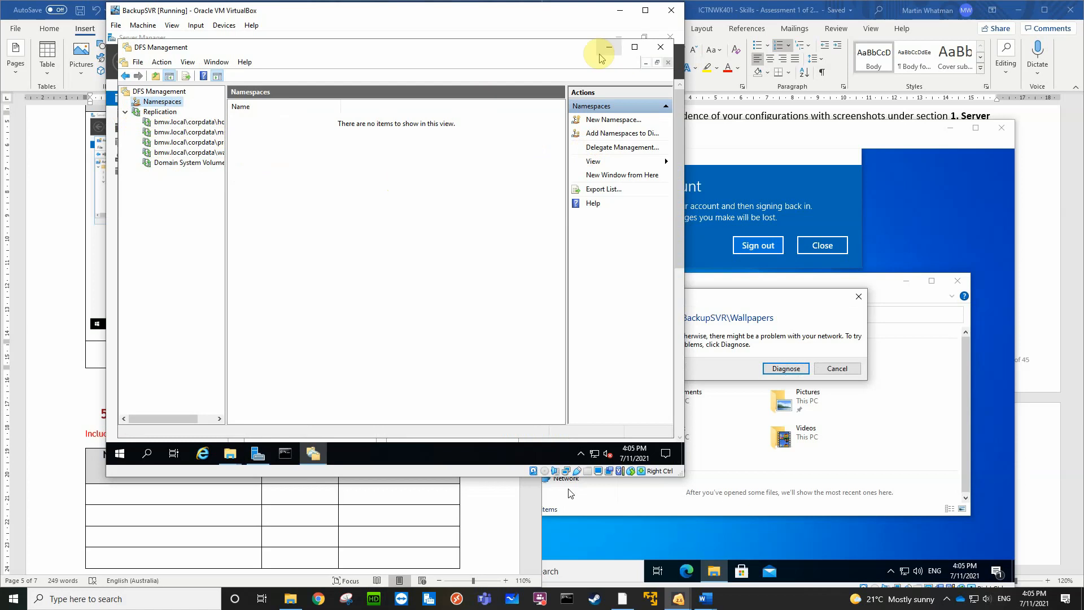
{"action": "left_click", "coordinate": [661, 48]}
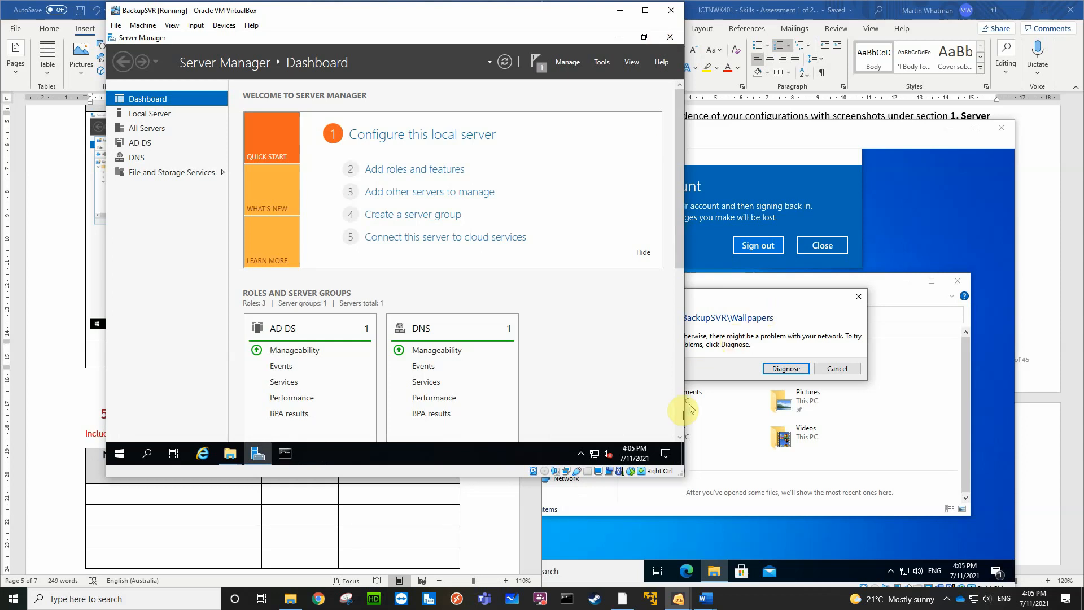
Clear the Win10 desktop by dismissing the network error, File Explorer, the sign-in problem dialog and the temporary profile notification
{"action": "left_click", "coordinate": [897, 397]}
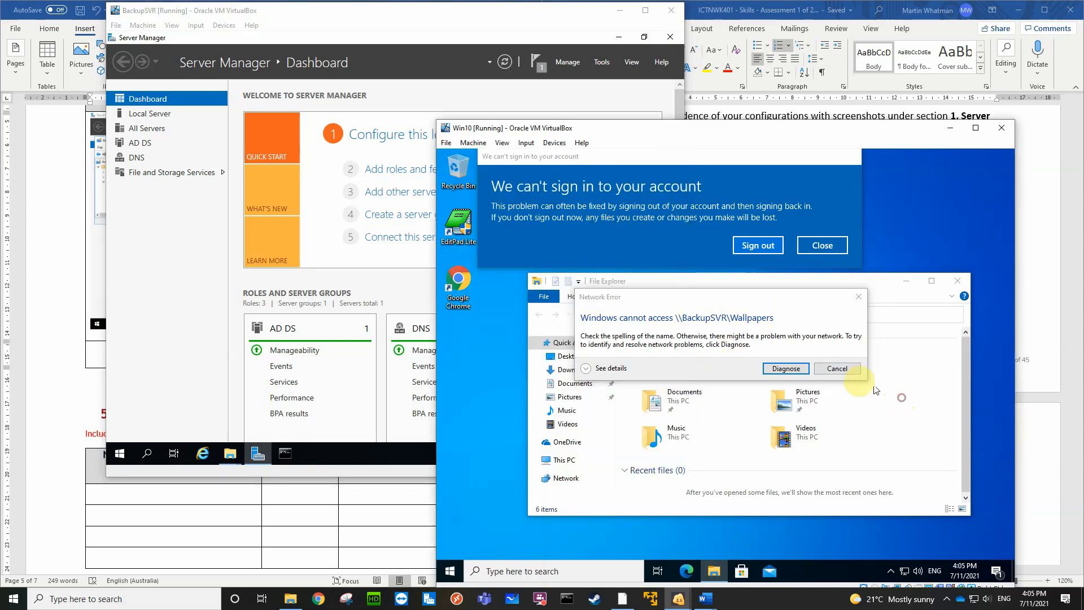
{"action": "left_click", "coordinate": [838, 368]}
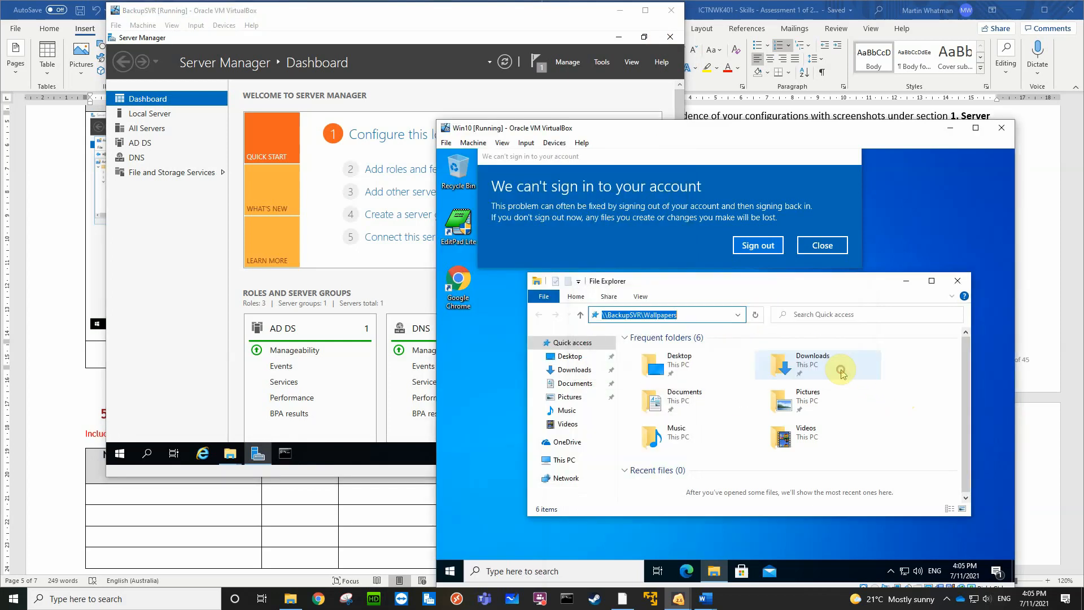
{"action": "left_click", "coordinate": [958, 281]}
{"action": "left_click", "coordinate": [839, 249]}
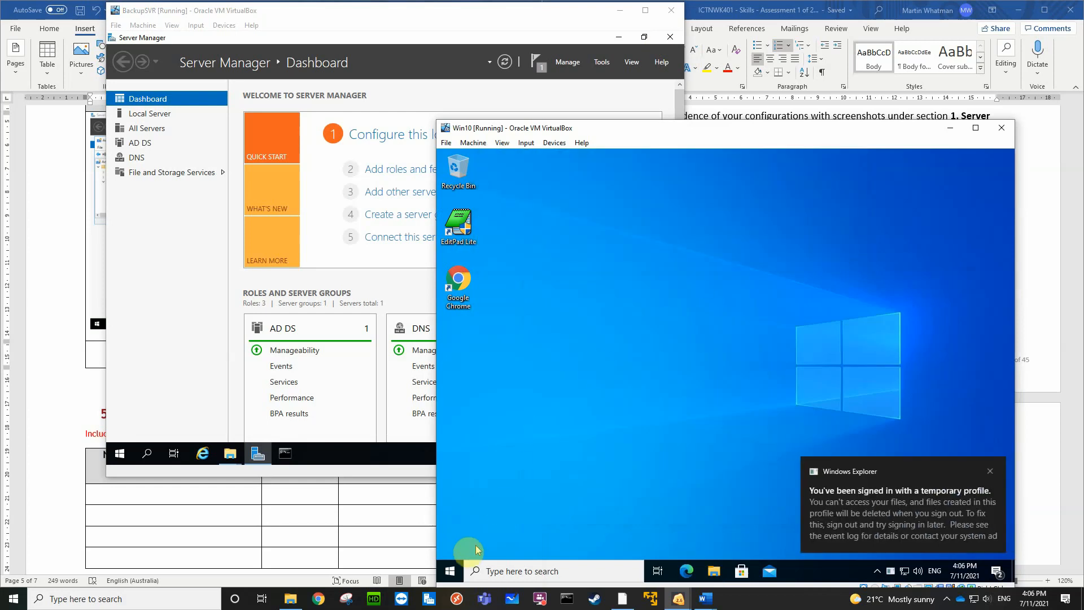
{"action": "left_click", "coordinate": [991, 471]}
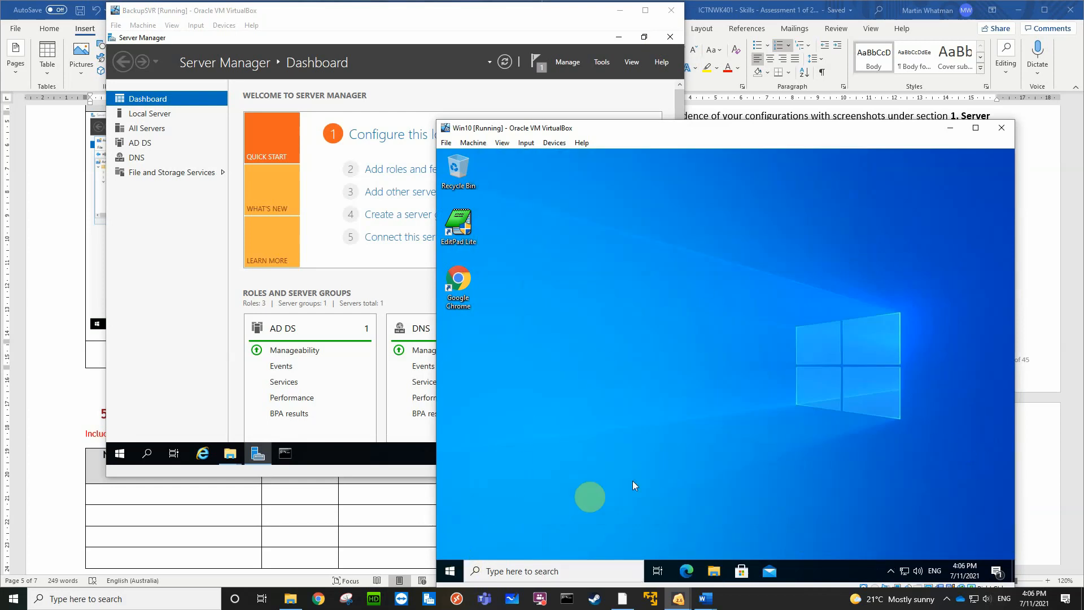
Shut down the Win10 client from within its Windows session
{"action": "left_click", "coordinate": [452, 571]}
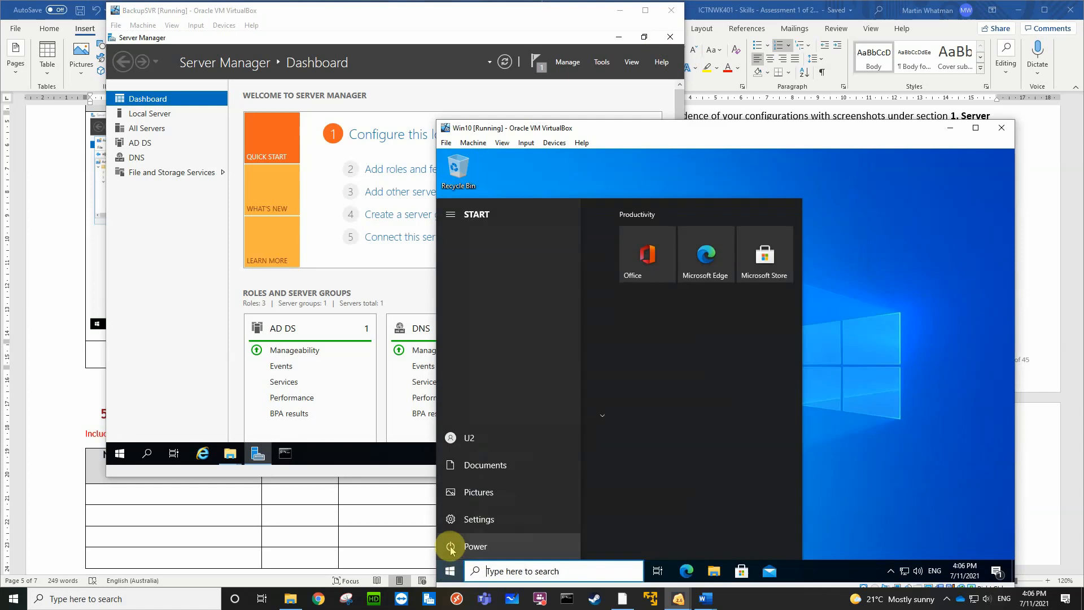
{"action": "left_click", "coordinate": [452, 550]}
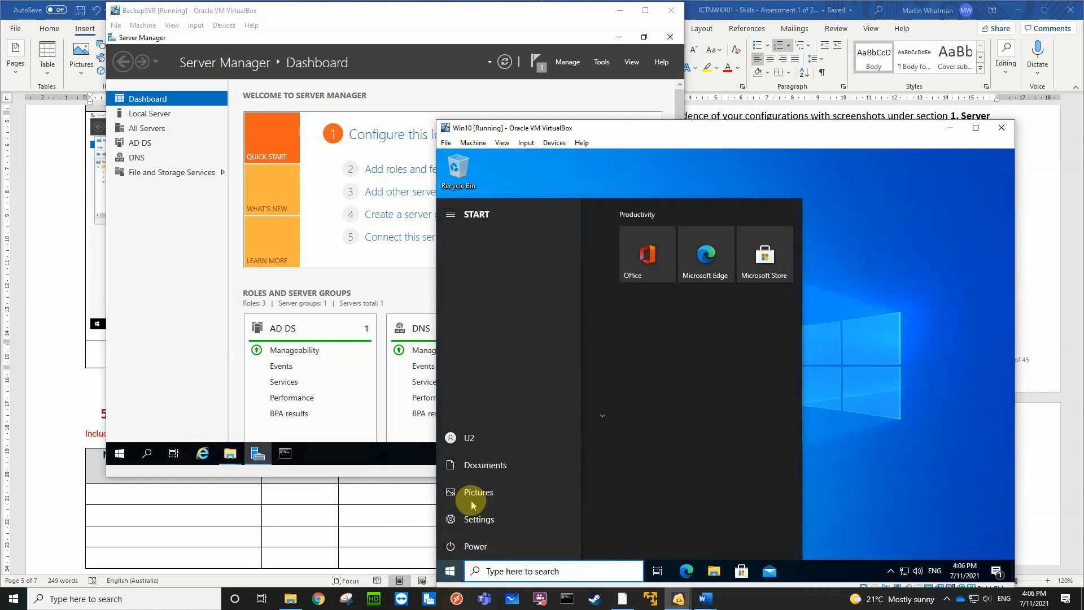
{"action": "left_click", "coordinate": [471, 500]}
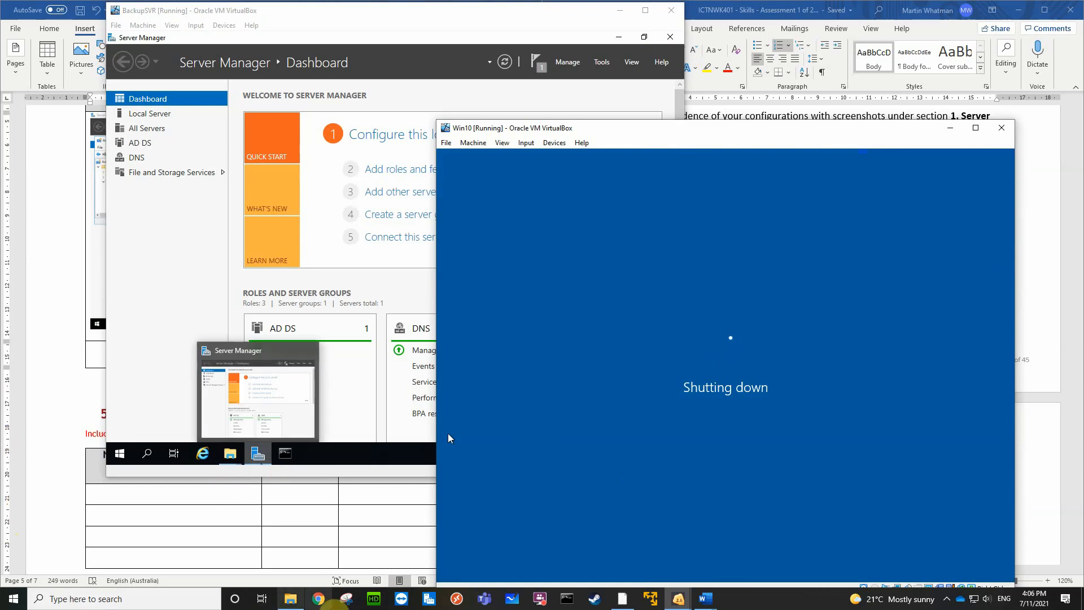
Start the MainSVR virtual machine from VirtualBox Manager and return to the report document in Word
{"action": "left_click", "coordinate": [622, 599]}
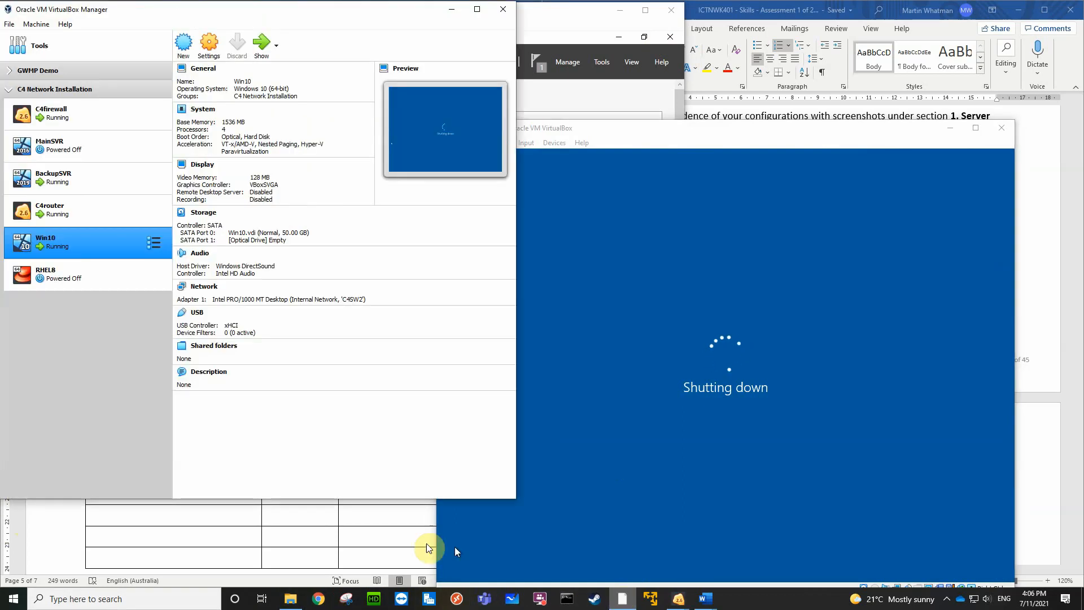
{"action": "left_click", "coordinate": [62, 153]}
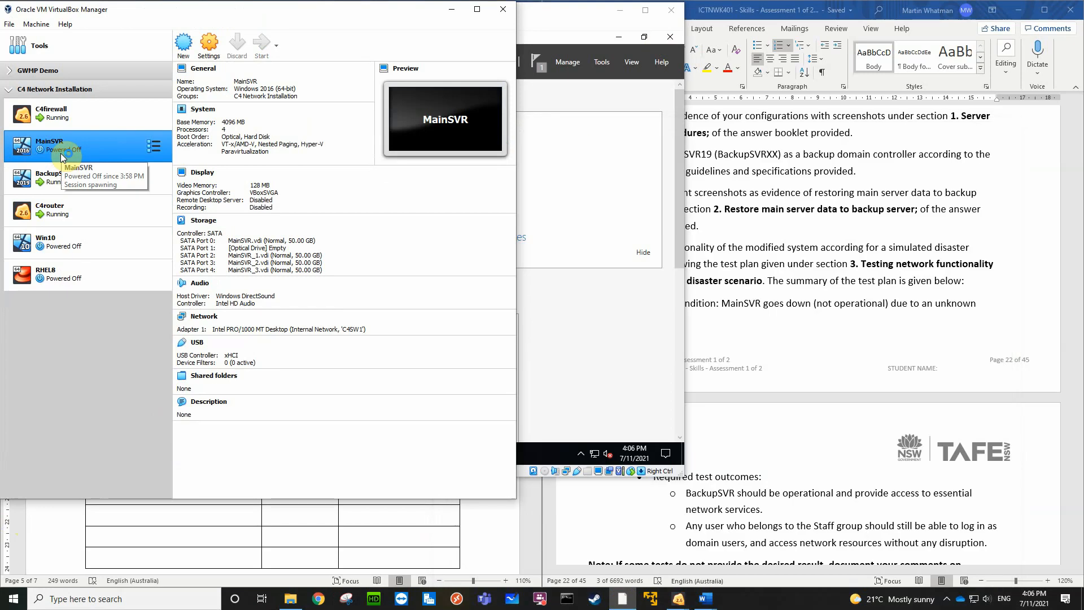
{"action": "left_click", "coordinate": [489, 554]}
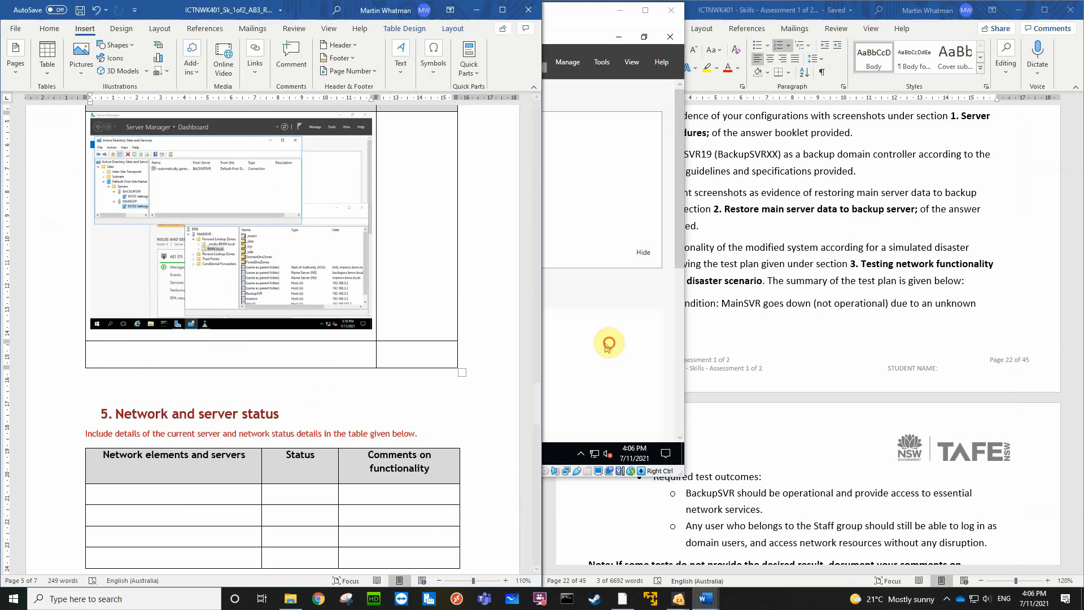
Switch to the MainSVR virtual machine and sign in to the BMW domain as Administrator with the account password
{"action": "left_click", "coordinate": [587, 342]}
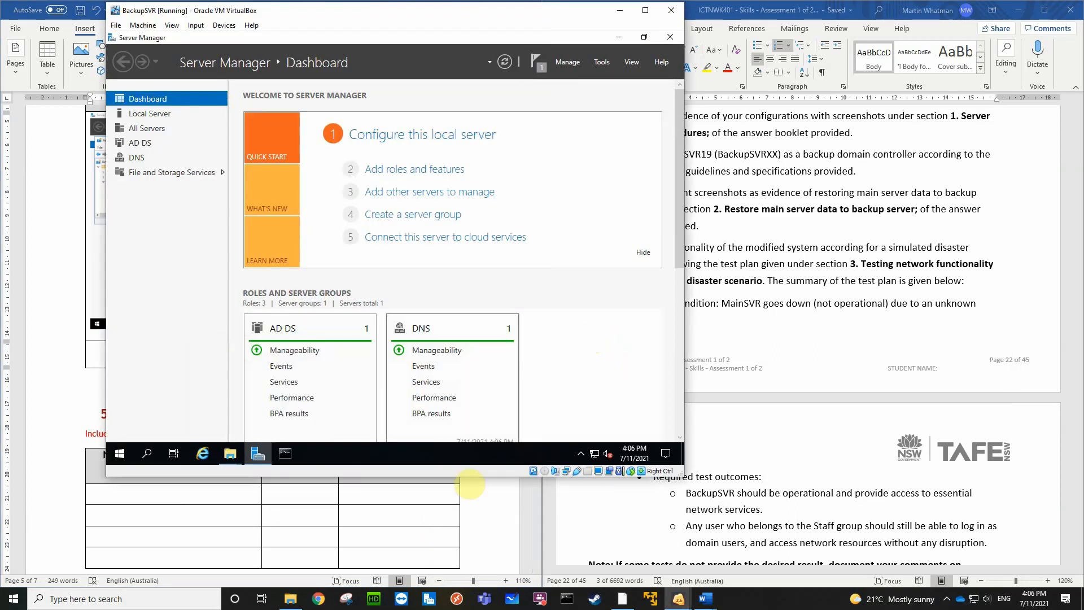
{"action": "mouse_move", "coordinate": [679, 603]}
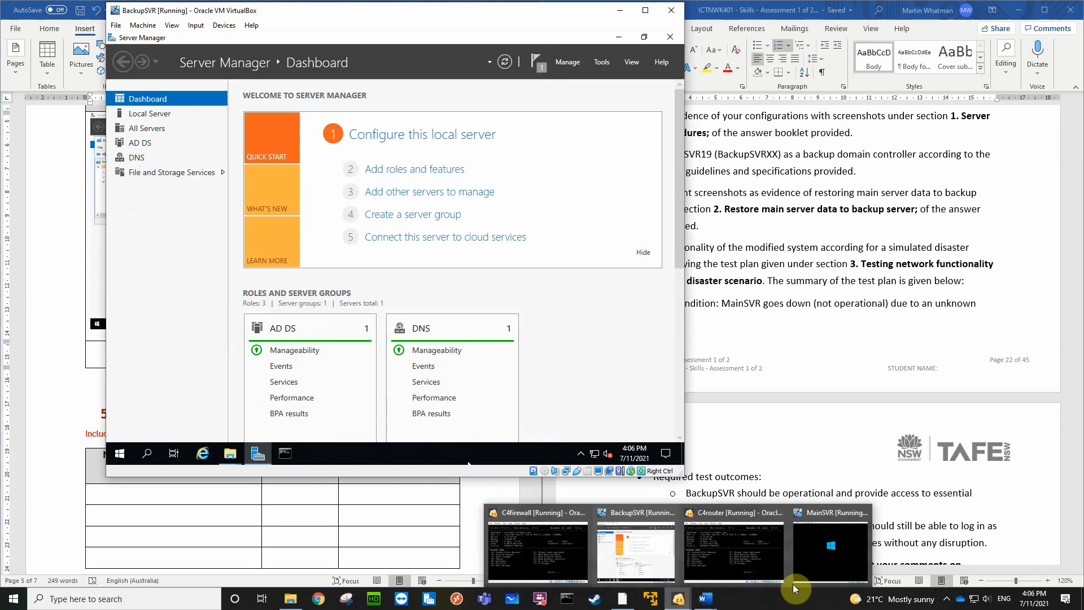
{"action": "left_click", "coordinate": [835, 560]}
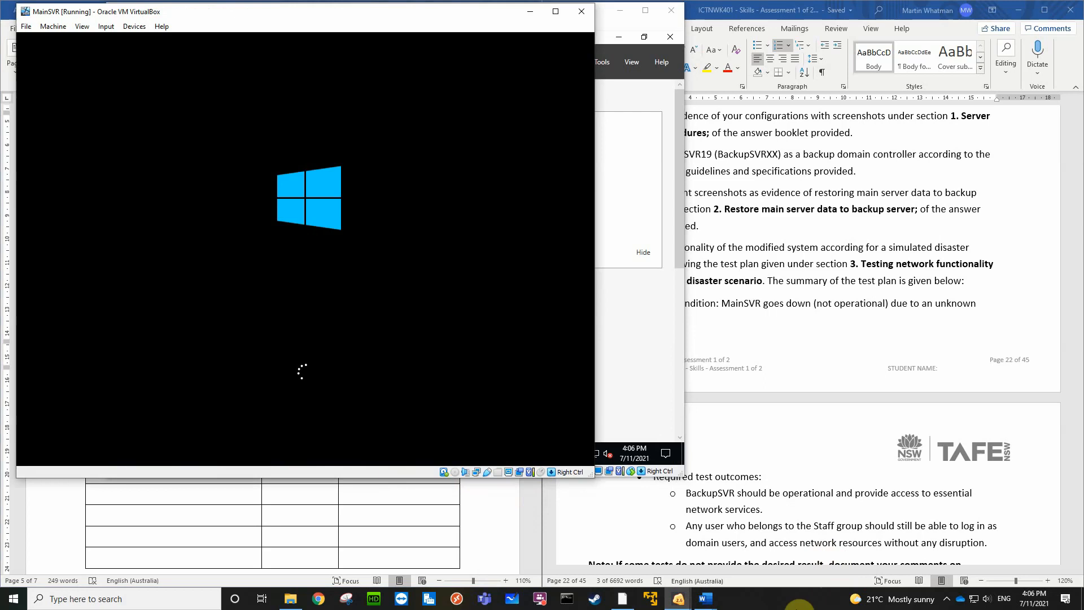
{"action": "left_click", "coordinate": [800, 604]}
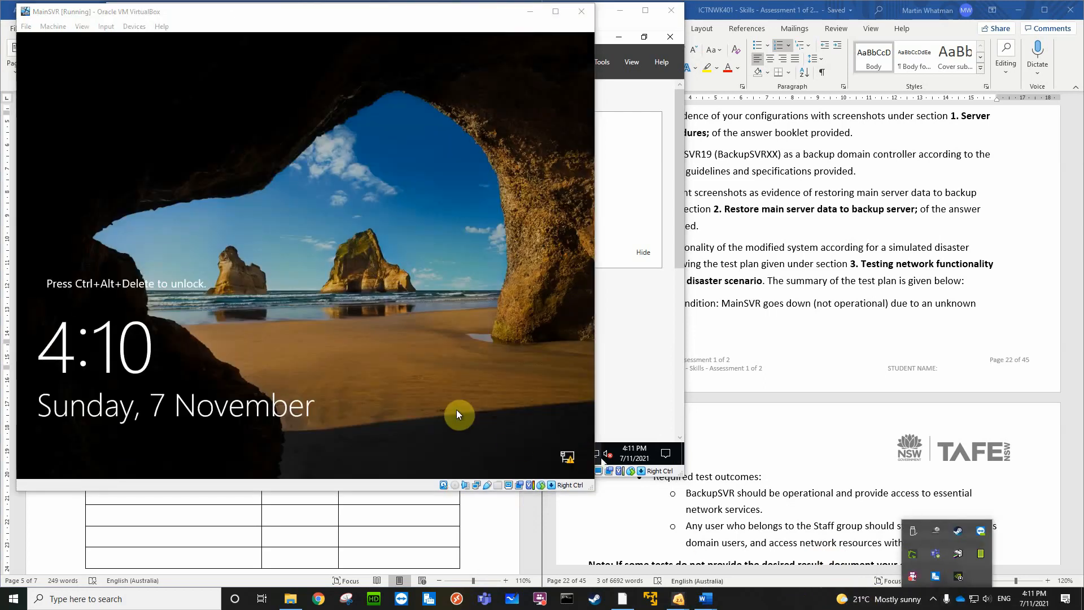
{"action": "left_click", "coordinate": [452, 321]}
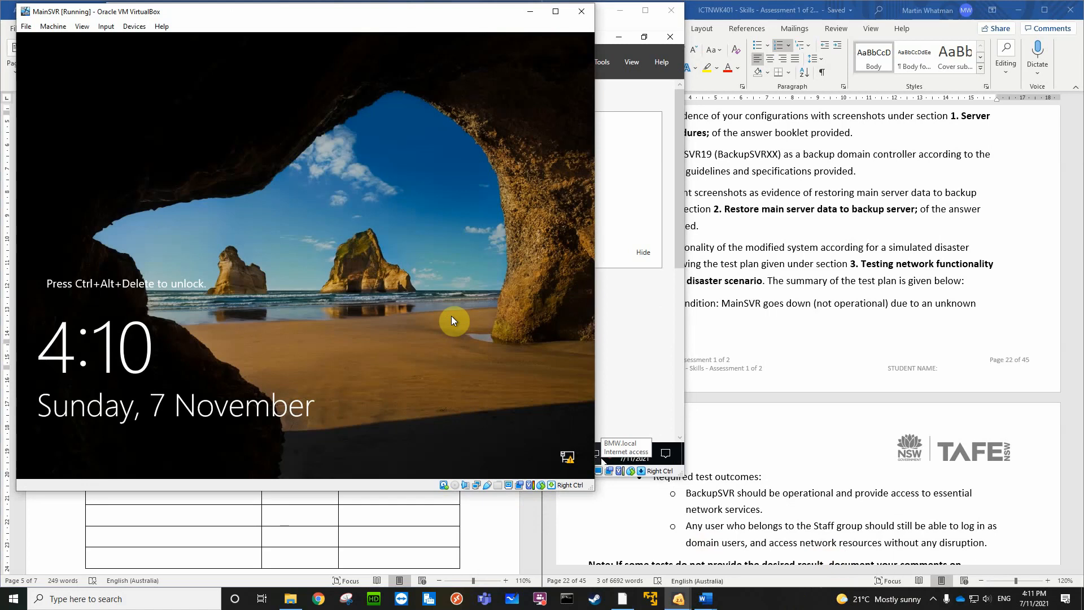
{"action": "key", "text": "ctrl+alt+Delete"}
{"action": "type", "text": "P"}
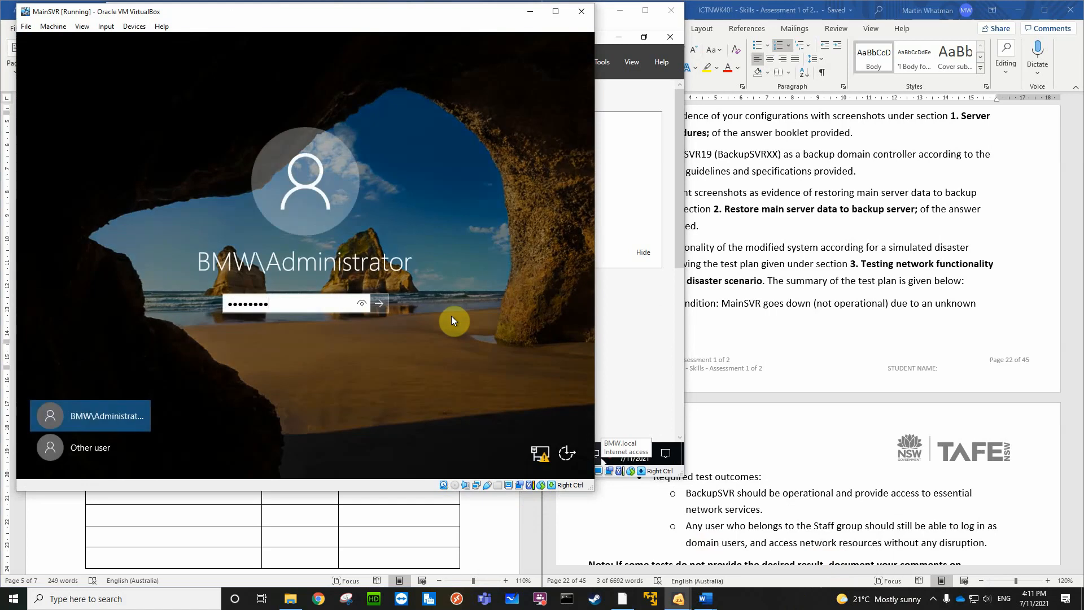
{"action": "key", "text": "Return"}
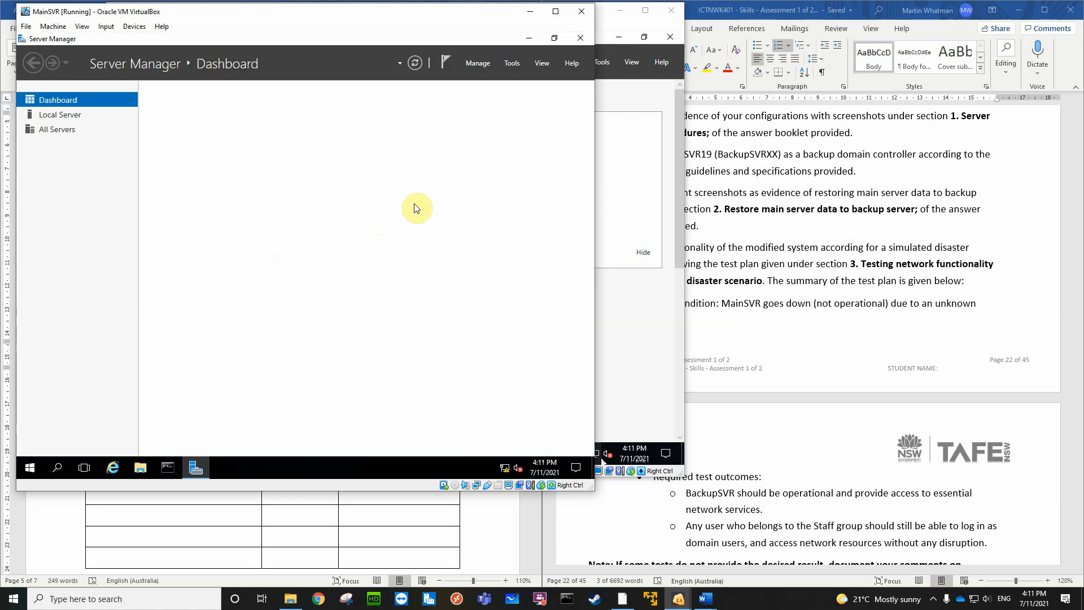
Open DFS Management on MainSVR, dismiss the Guest Additions notification, and show the namespace servers of \\BMW.local\CorpData
{"action": "left_click", "coordinate": [513, 64]}
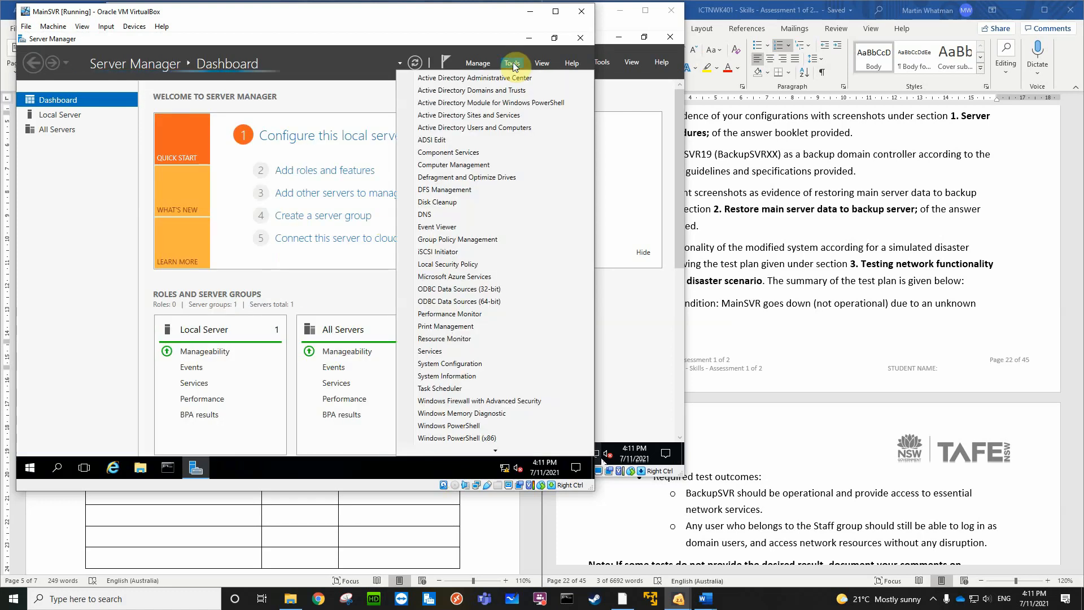
{"action": "left_click", "coordinate": [455, 192]}
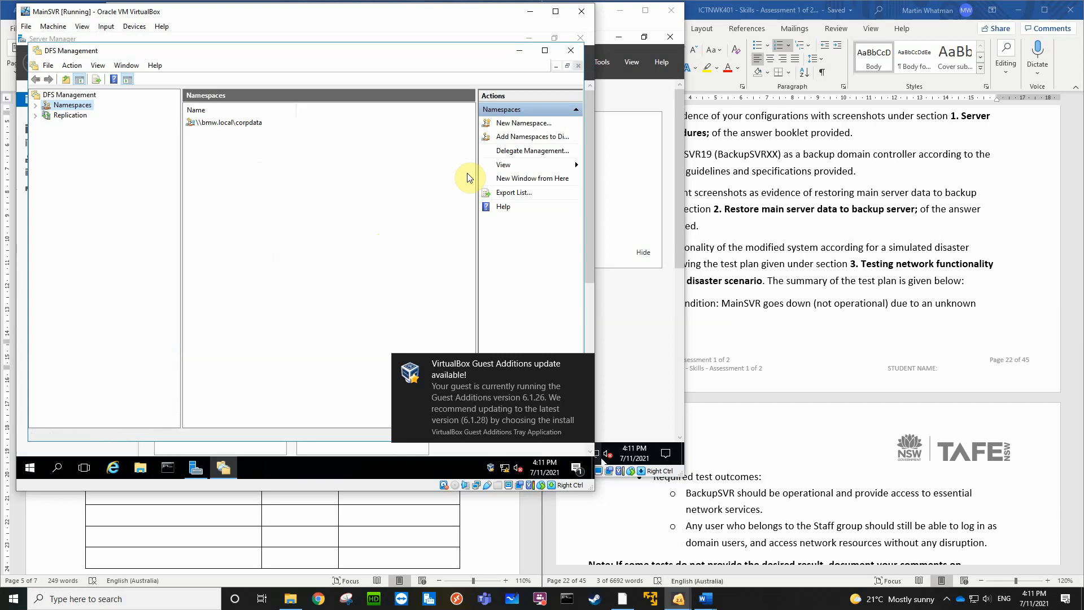
{"action": "left_click", "coordinate": [584, 364]}
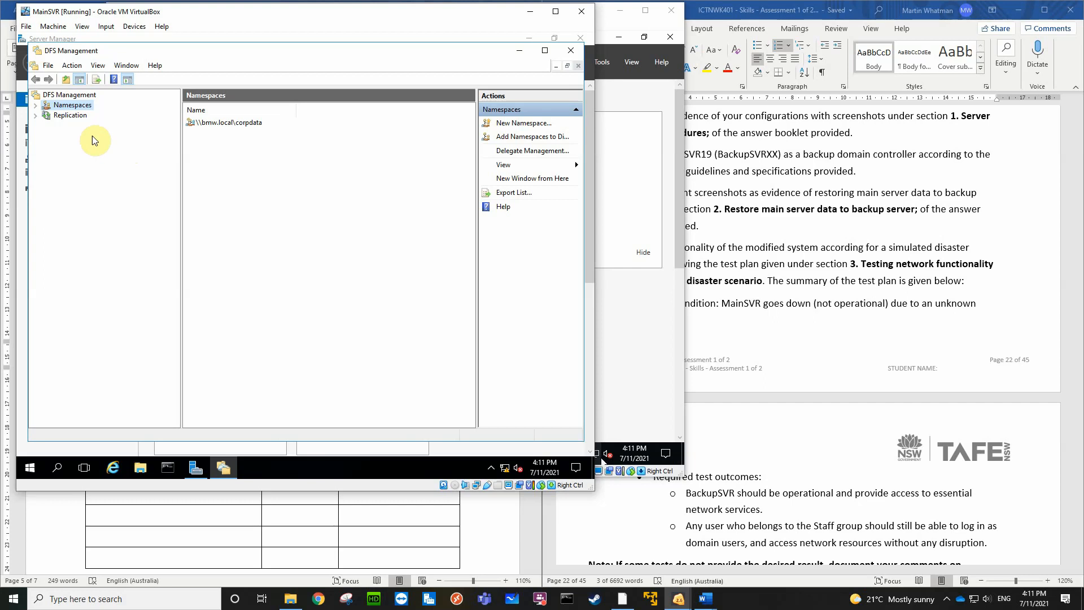
{"action": "left_click", "coordinate": [35, 105]}
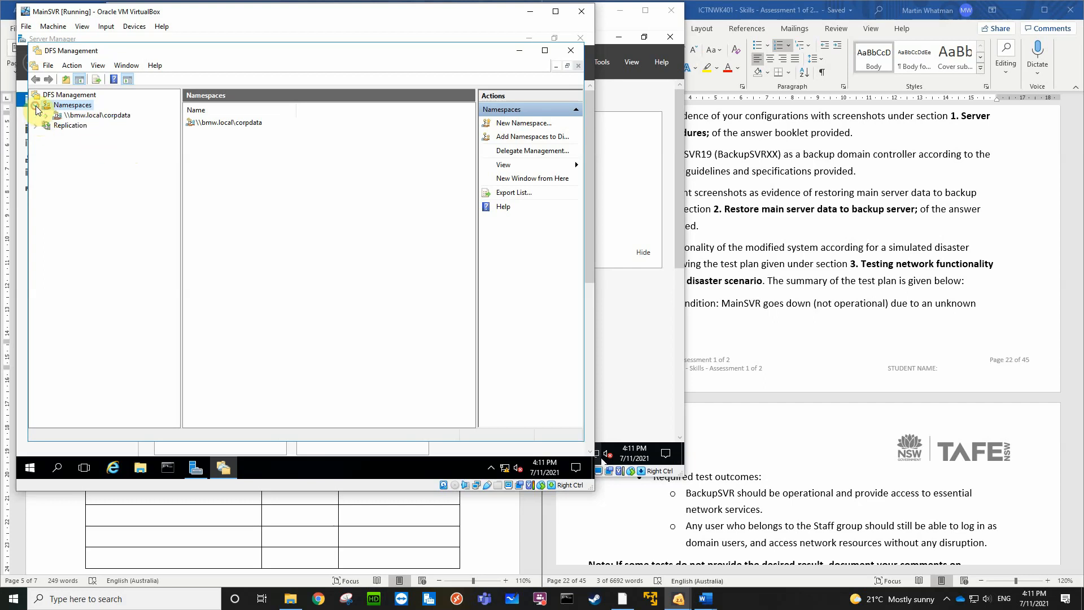
{"action": "left_click", "coordinate": [36, 125]}
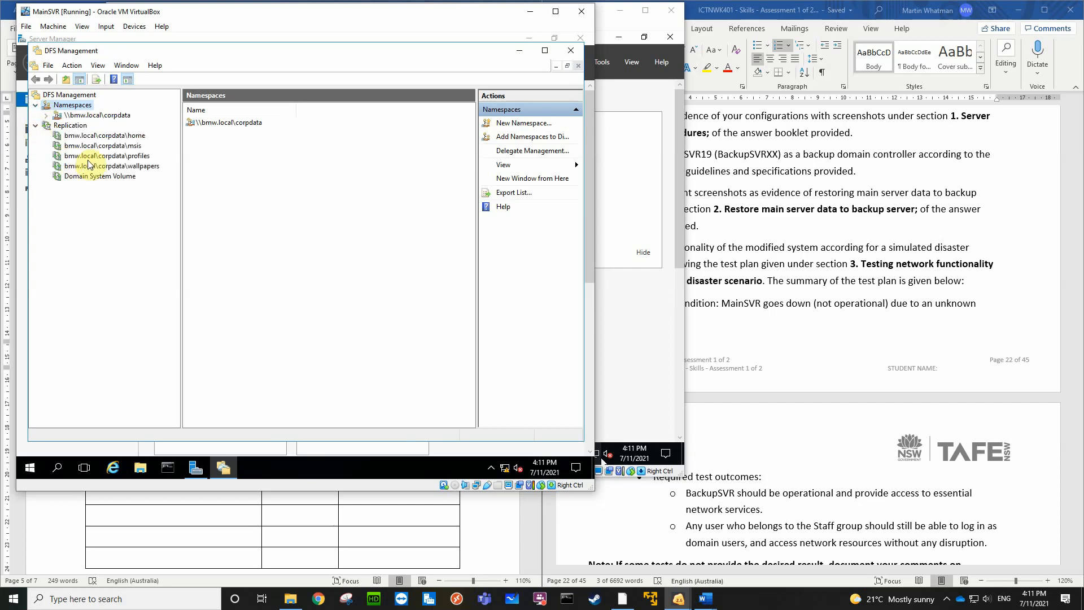
{"action": "left_click", "coordinate": [100, 115]}
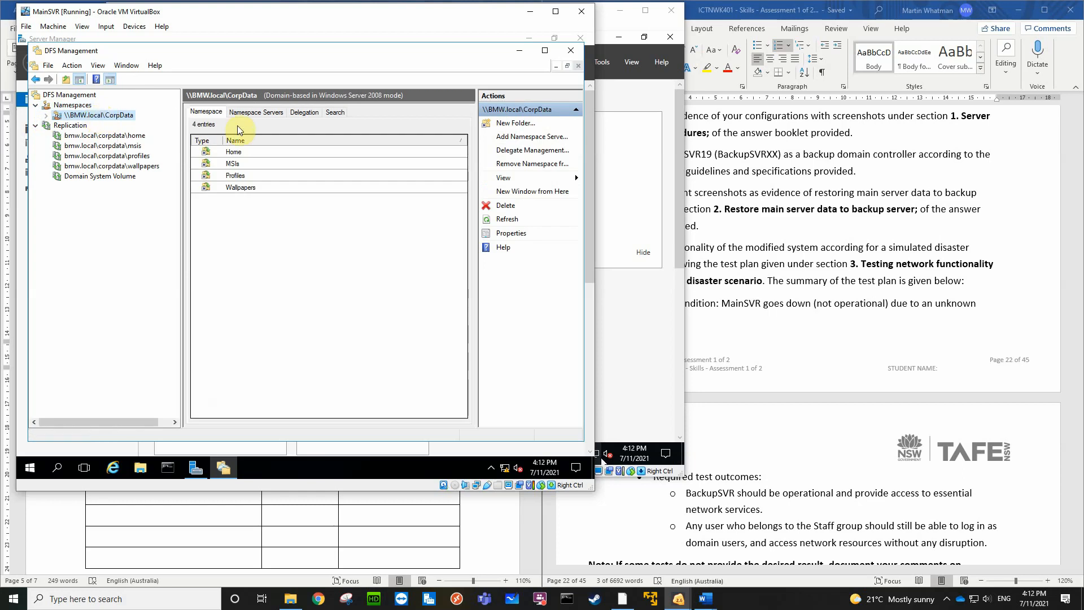
{"action": "left_click", "coordinate": [251, 111]}
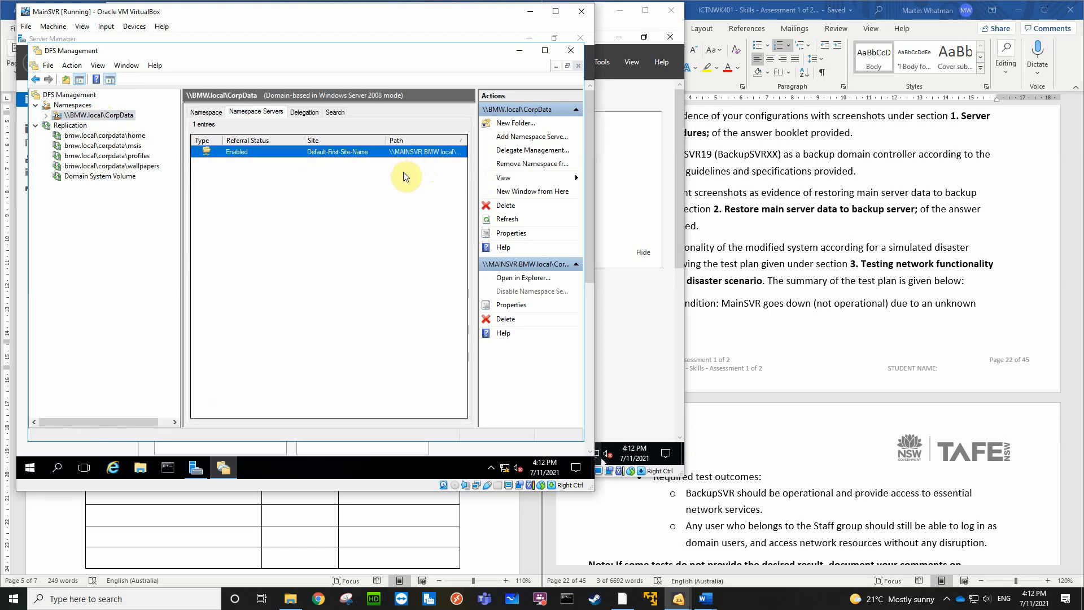
Start adding a namespace server to \\BMW.local\CorpData and choose BACKUPSVR from the computers found in the BMW.local domain
{"action": "left_click", "coordinate": [527, 138]}
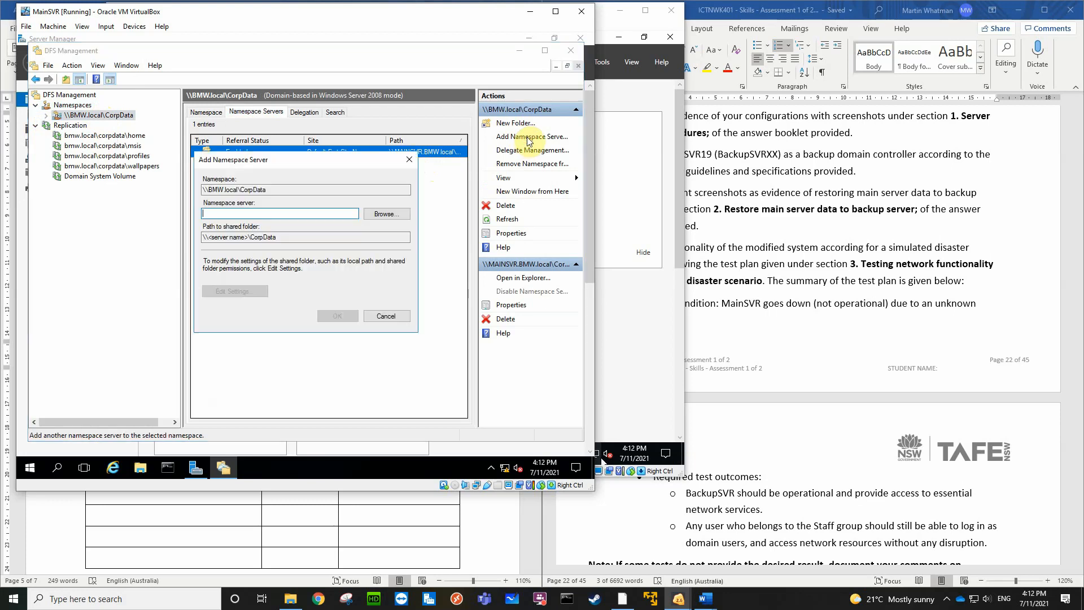
{"action": "left_click", "coordinate": [384, 215]}
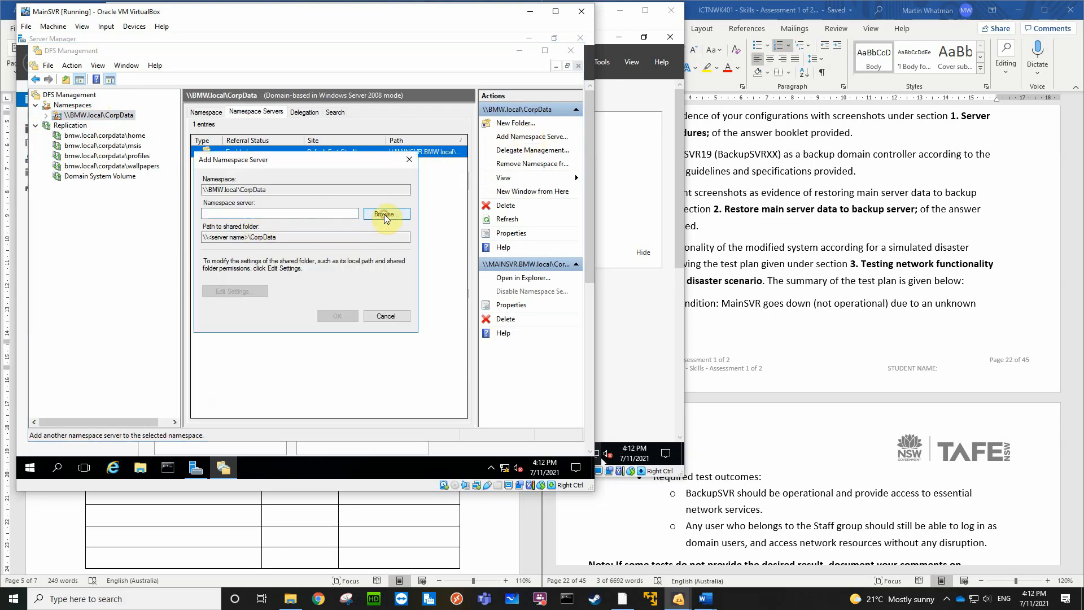
{"action": "left_click", "coordinate": [228, 299]}
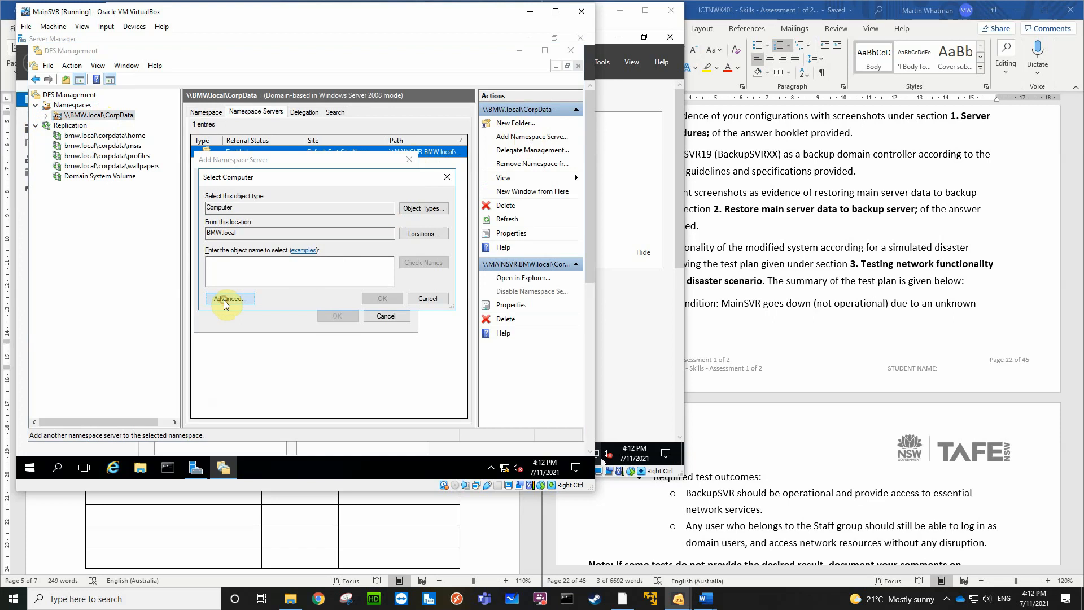
{"action": "left_click", "coordinate": [465, 240]}
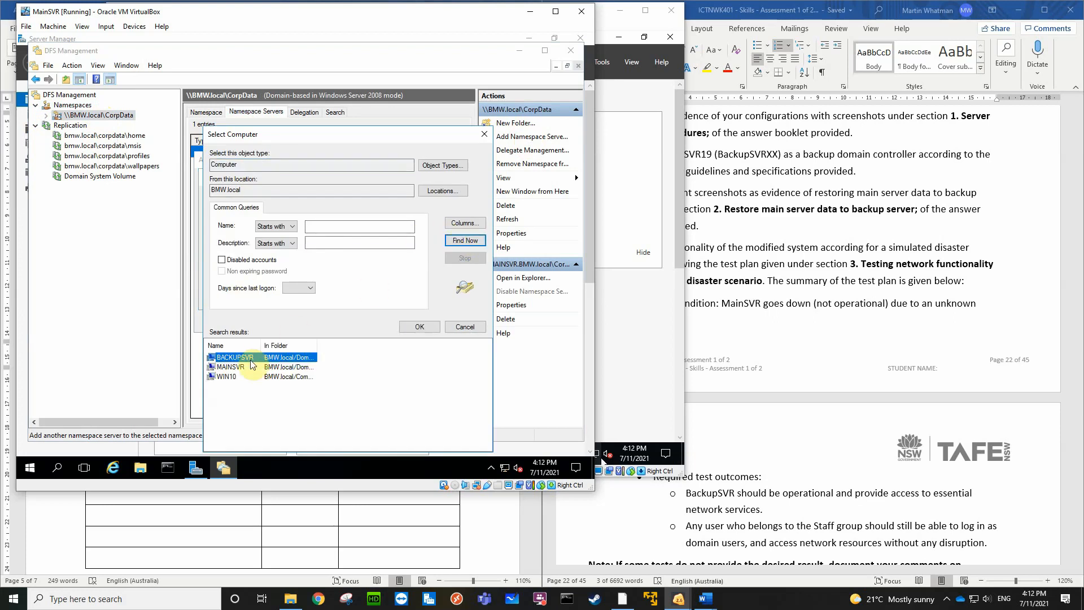
{"action": "left_click", "coordinate": [244, 358]}
{"action": "left_click", "coordinate": [408, 326]}
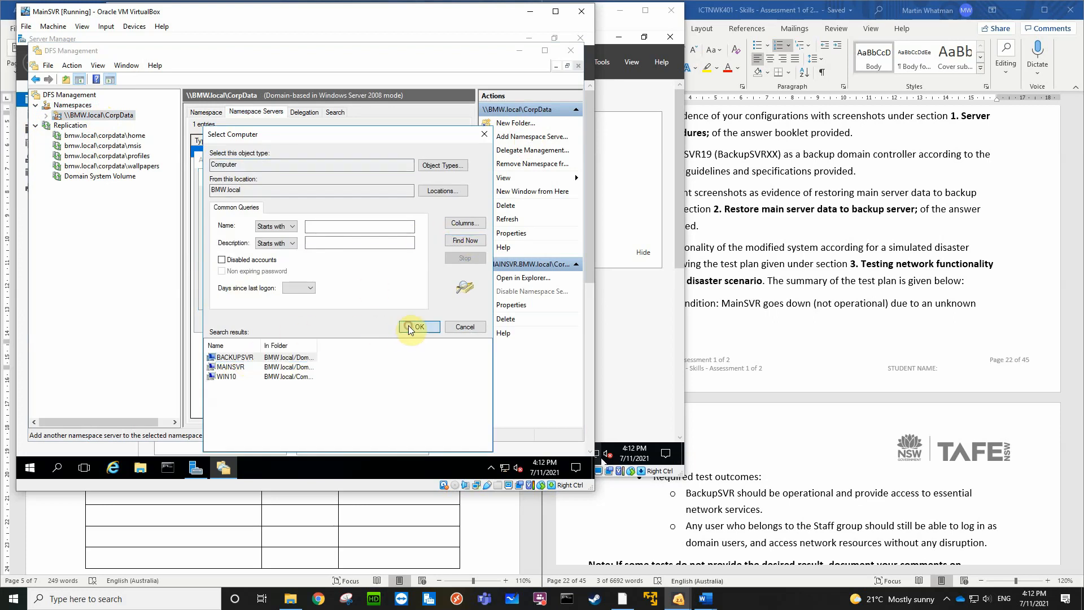
{"action": "left_click", "coordinate": [389, 303]}
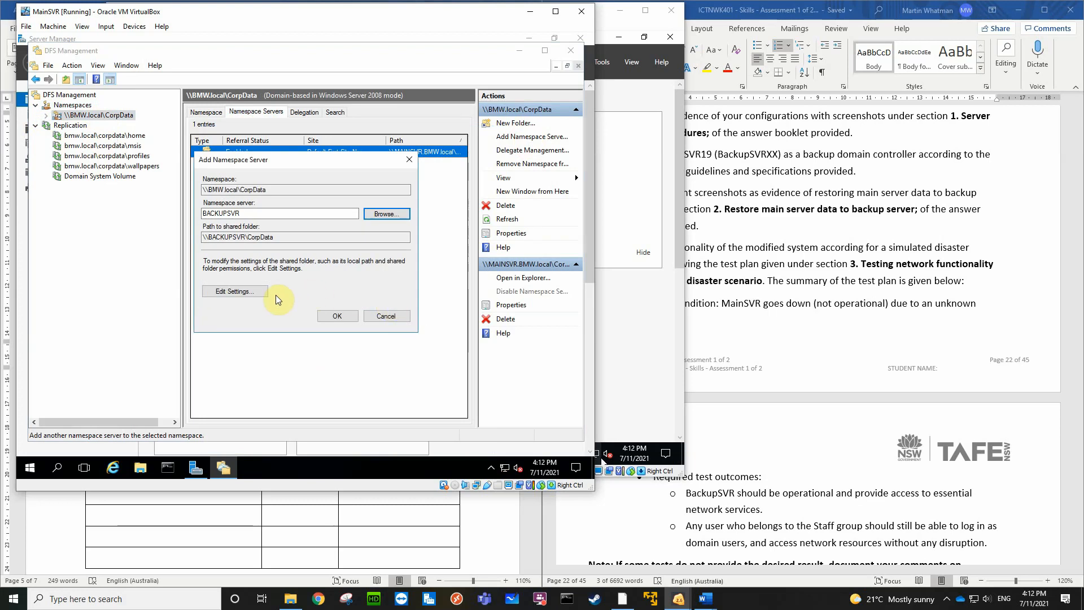
Give administrators full access and other users read and write permissions on BACKUPSVR's CorpData shared folder, and finish adding the namespace server
{"action": "left_click", "coordinate": [232, 291]}
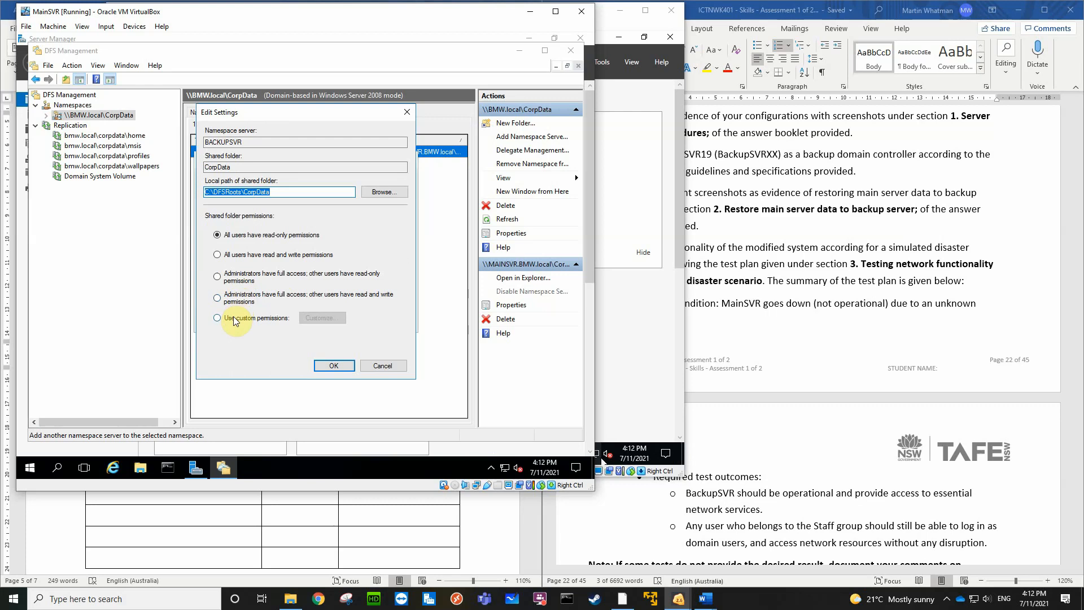
{"action": "left_click", "coordinate": [218, 298]}
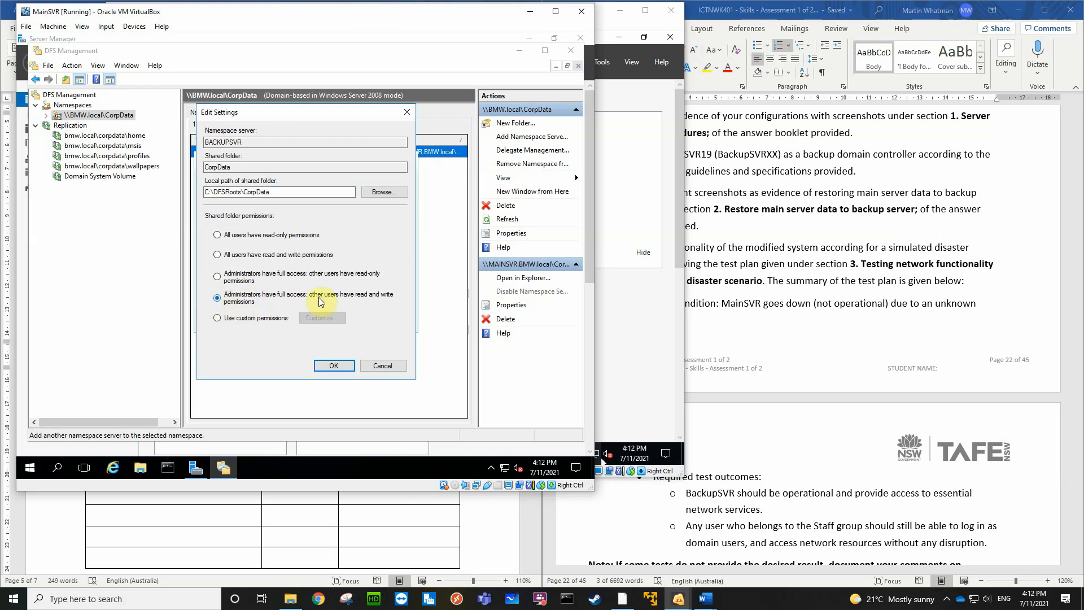
{"action": "left_click", "coordinate": [327, 366]}
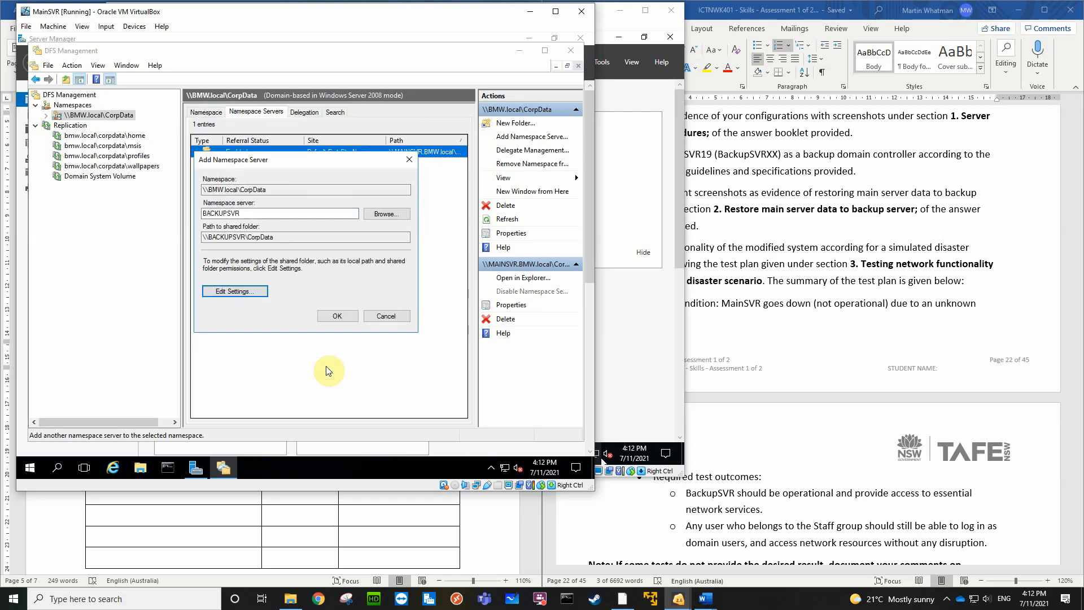
{"action": "left_click", "coordinate": [339, 317]}
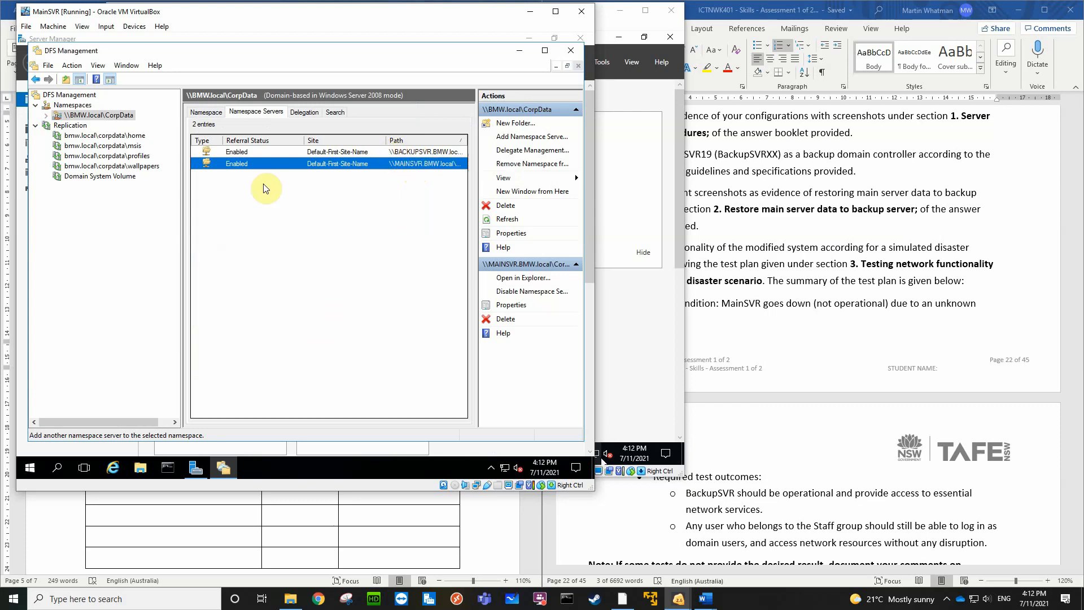
Compare the CorpData folders, namespace servers and replication groups in DFS Management on MainSVR and BackupSVR, closing MainSVR's console when done
{"action": "left_click", "coordinate": [47, 116]}
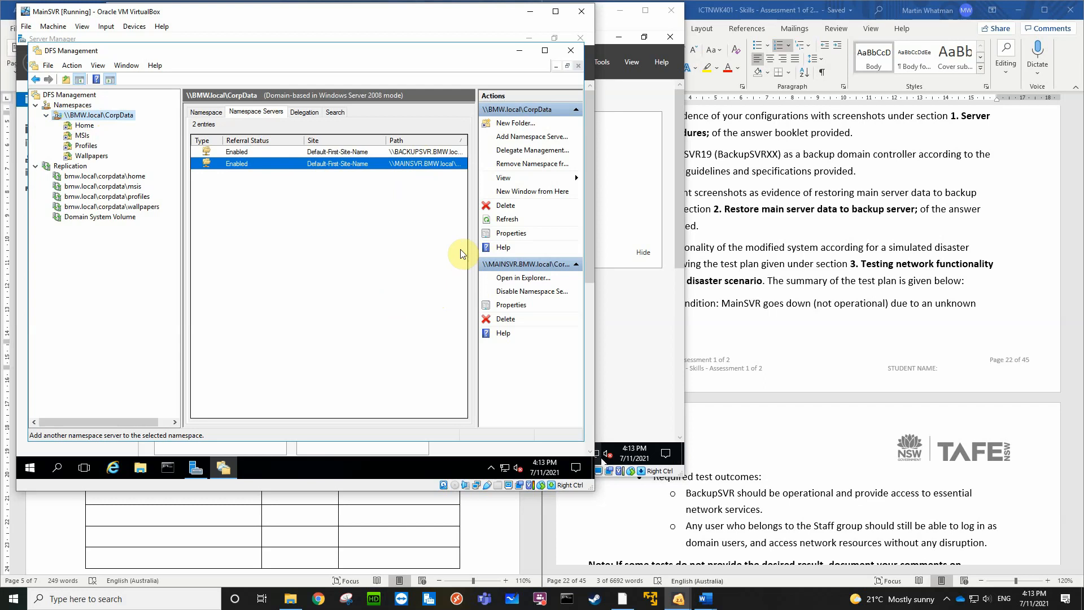
{"action": "left_click", "coordinate": [621, 260]}
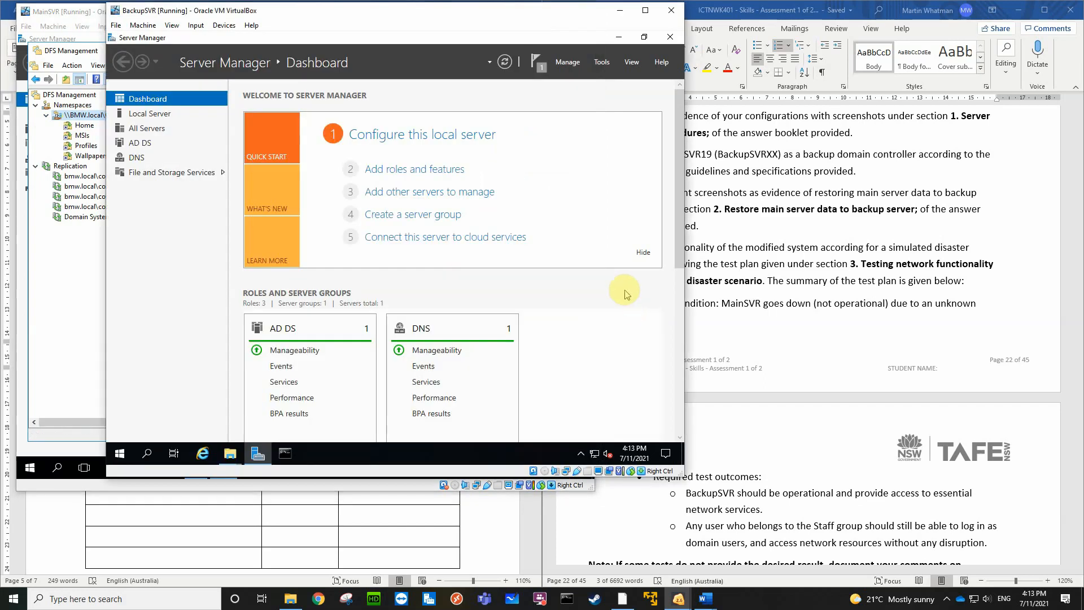
{"action": "left_click", "coordinate": [602, 64]}
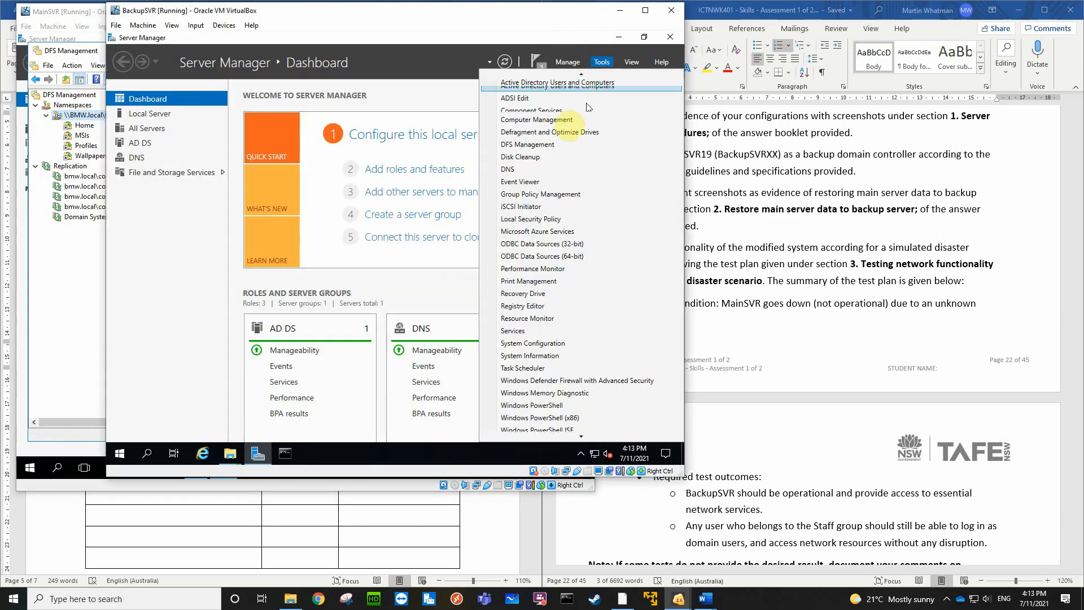
{"action": "left_click", "coordinate": [542, 161]}
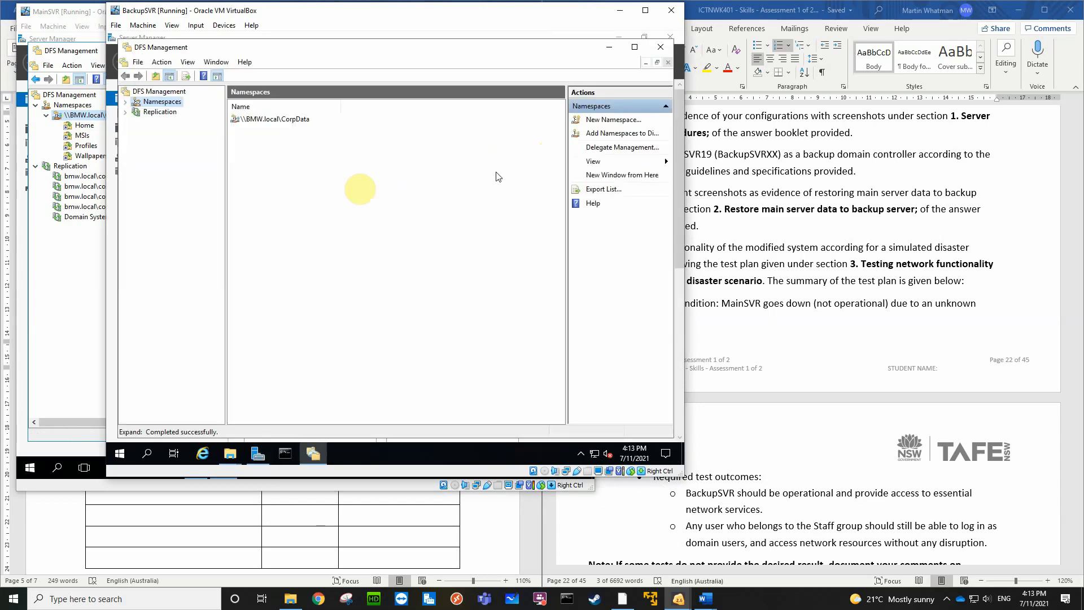
{"action": "left_click", "coordinate": [125, 101]}
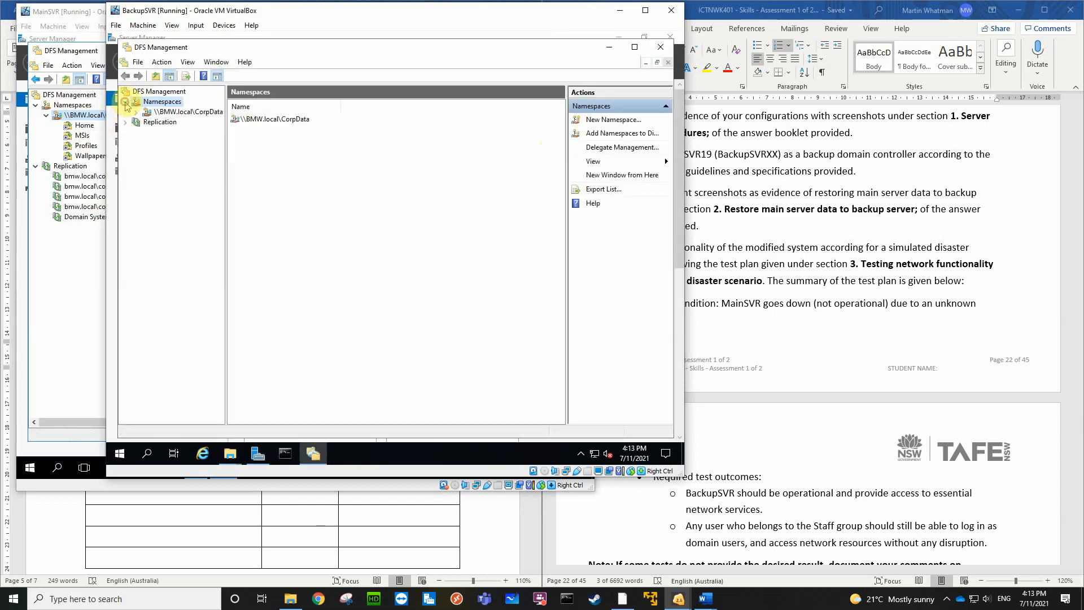
{"action": "left_click", "coordinate": [186, 111]}
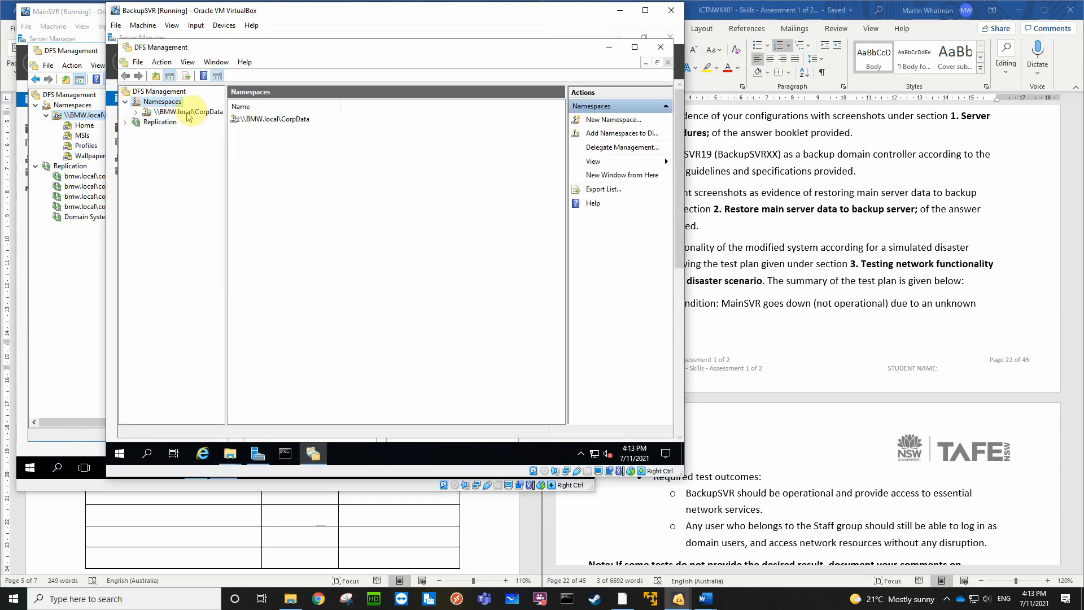
{"action": "left_click", "coordinate": [125, 122]}
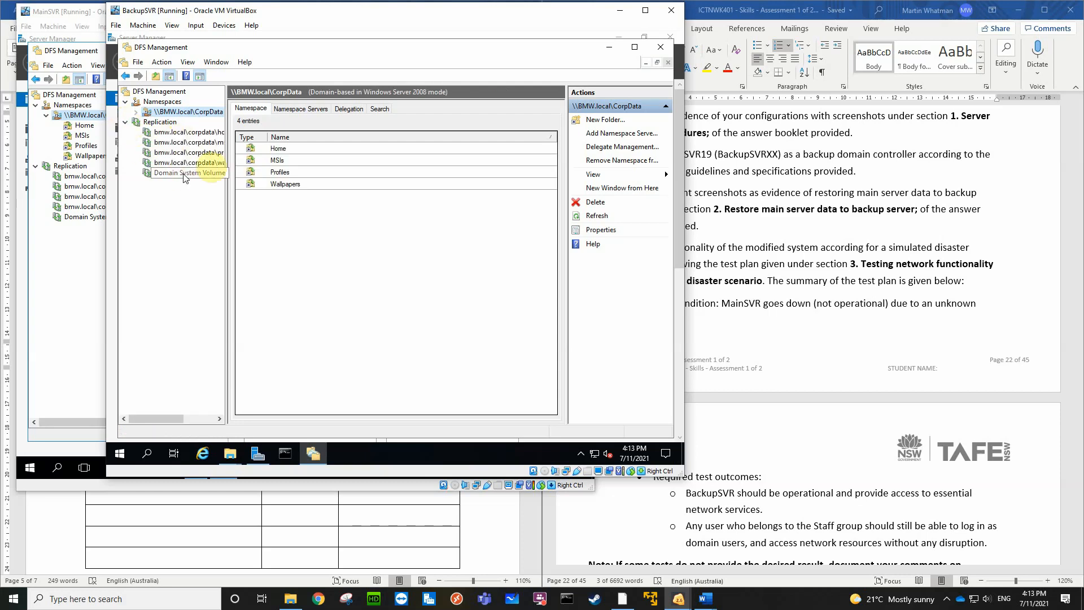
{"action": "left_click", "coordinate": [294, 109]}
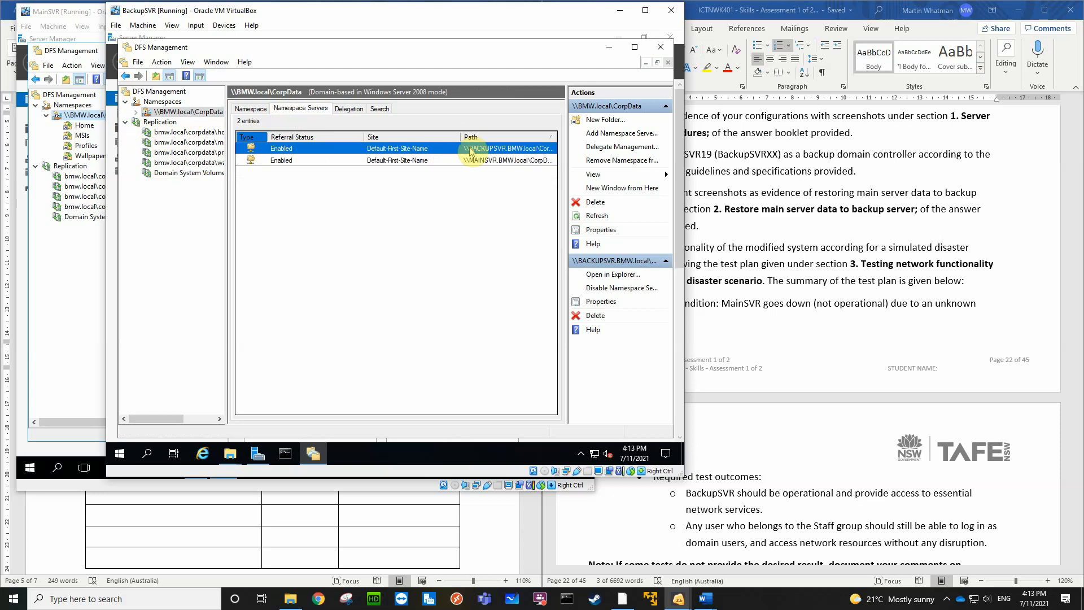
{"action": "left_click", "coordinate": [136, 112]}
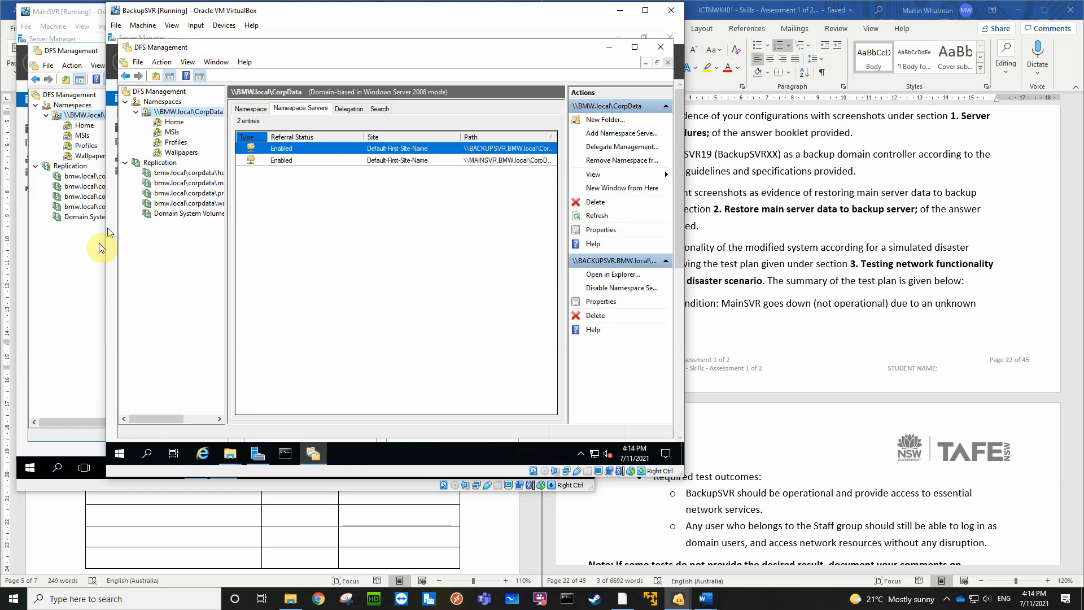
{"action": "left_click", "coordinate": [82, 260]}
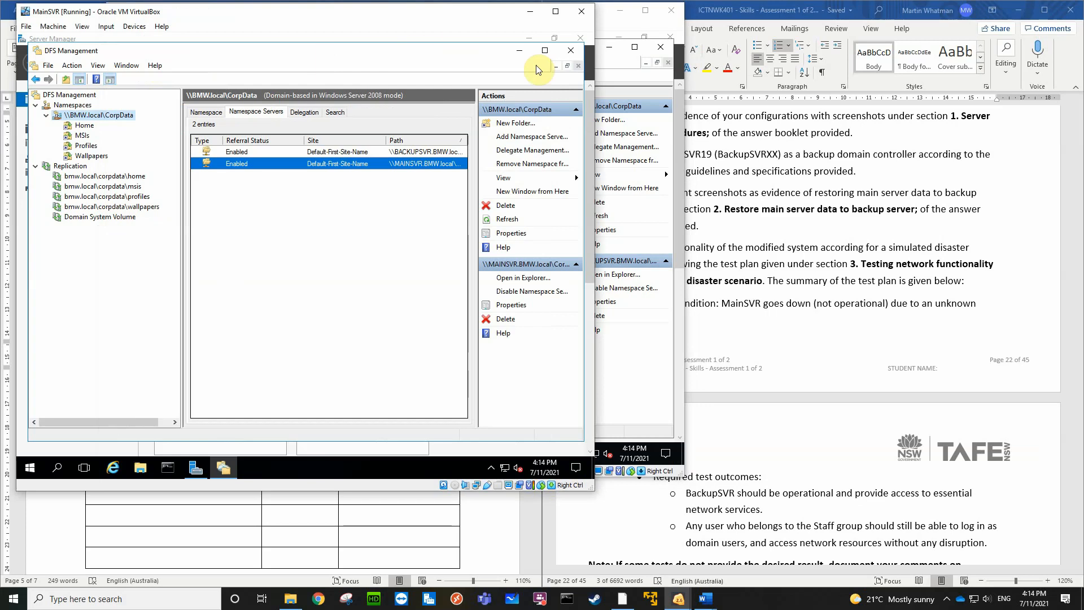
{"action": "left_click", "coordinate": [570, 51]}
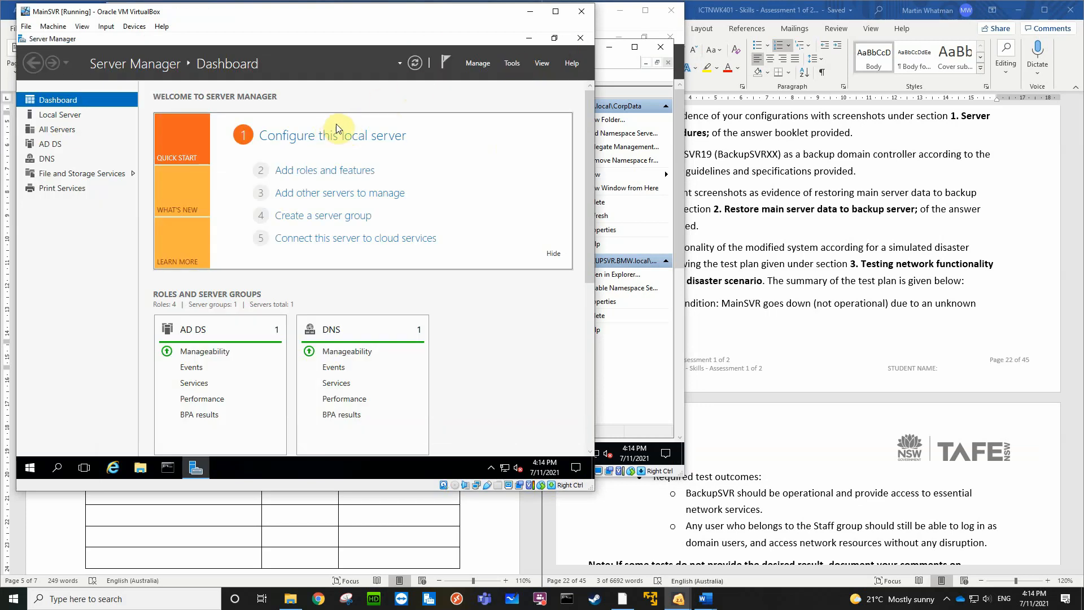
Open Group Policy Management on MainSVR and bring up the Apply Folder Redirections policy of BMW.local for editing
{"action": "left_click", "coordinate": [513, 62]}
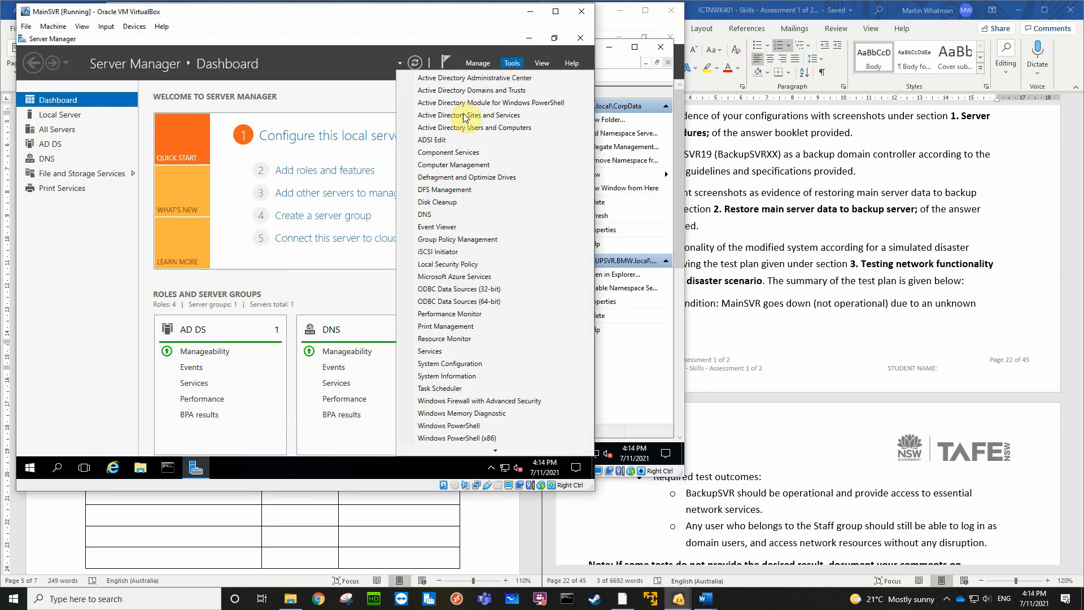
{"action": "left_click", "coordinate": [436, 239]}
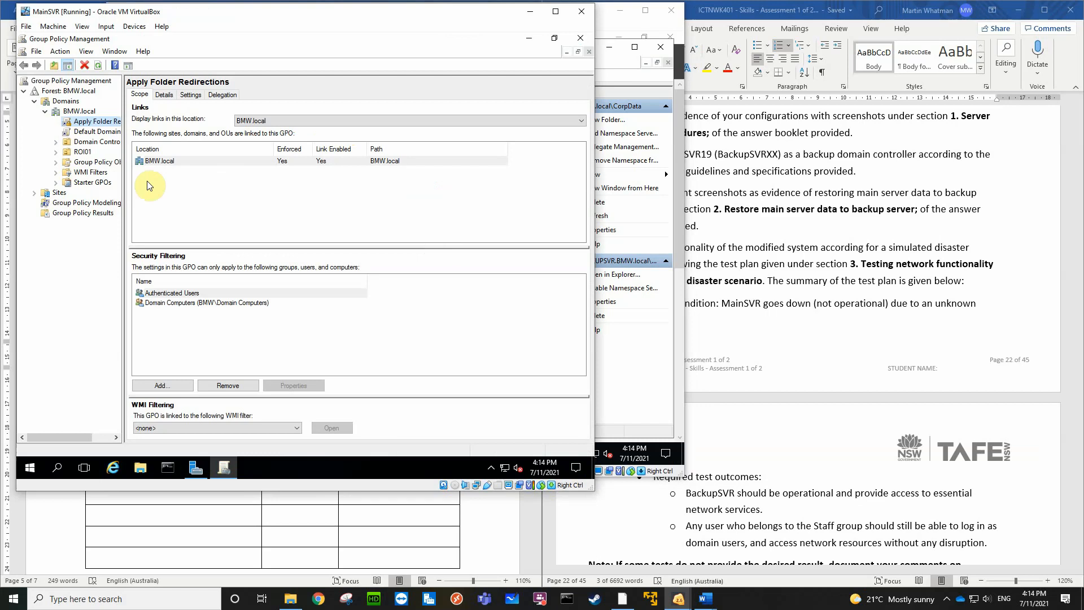
{"action": "right_click", "coordinate": [104, 124]}
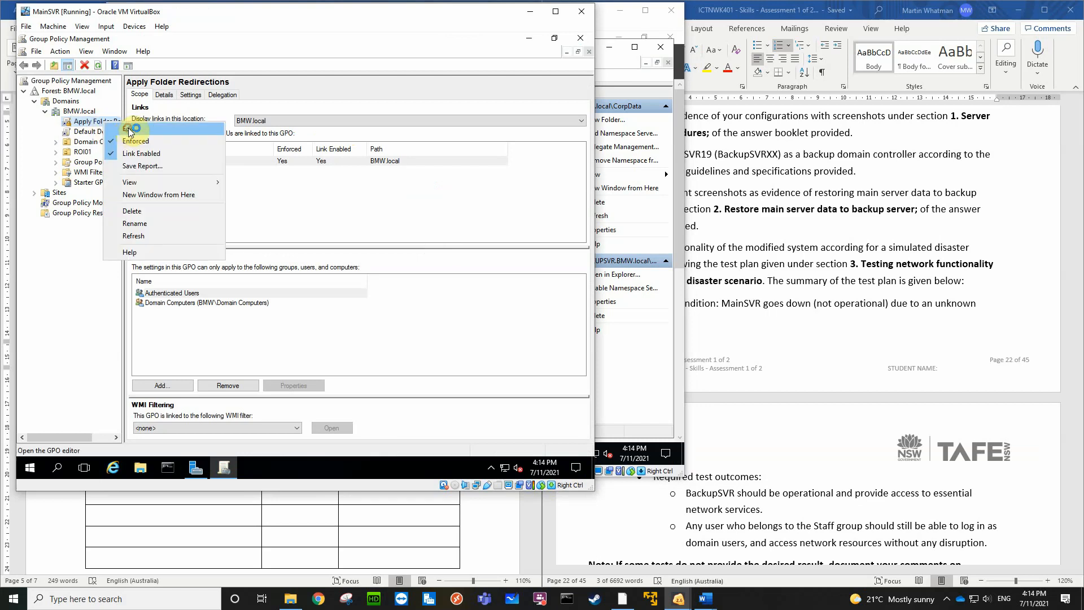
{"action": "left_click", "coordinate": [247, 160]}
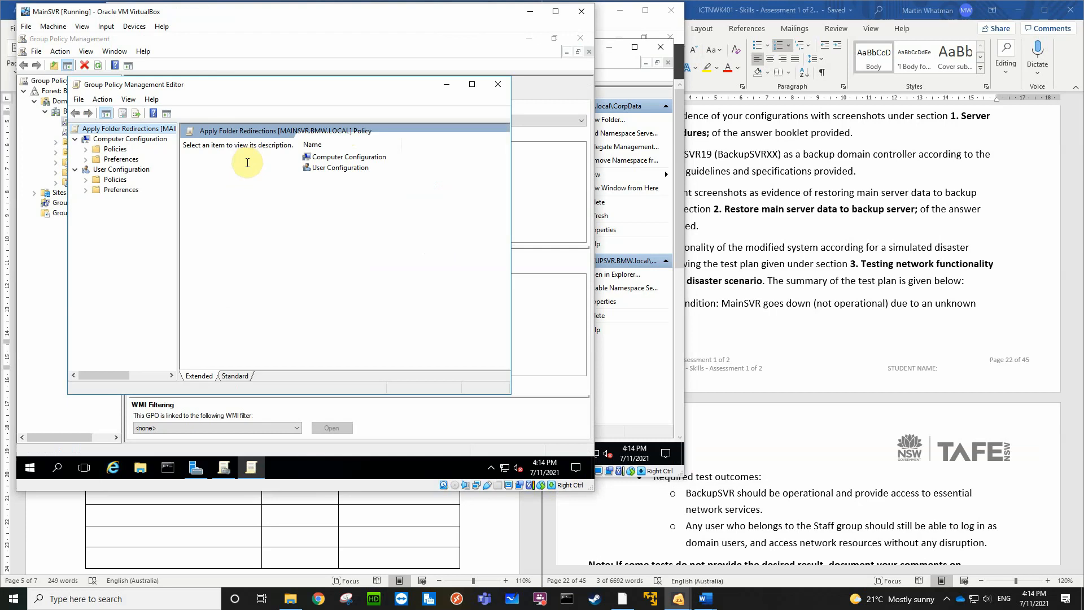
Show the states of the User Profiles settings under Computer Configuration, Administrative Templates, System in the Apply Folder Redirections policy
{"action": "left_click", "coordinate": [85, 179]}
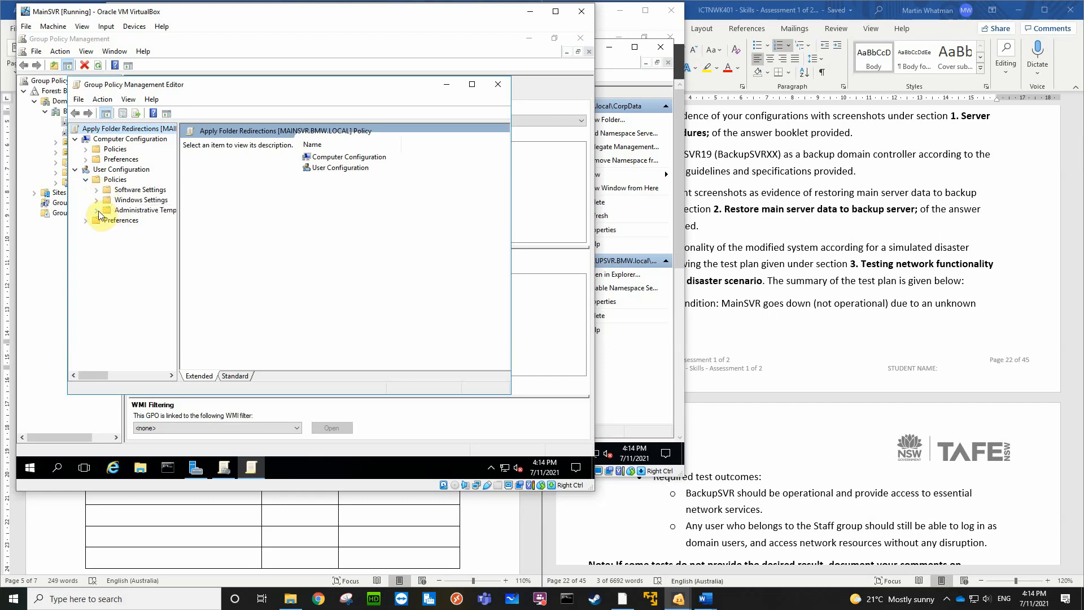
{"action": "left_click", "coordinate": [86, 149]}
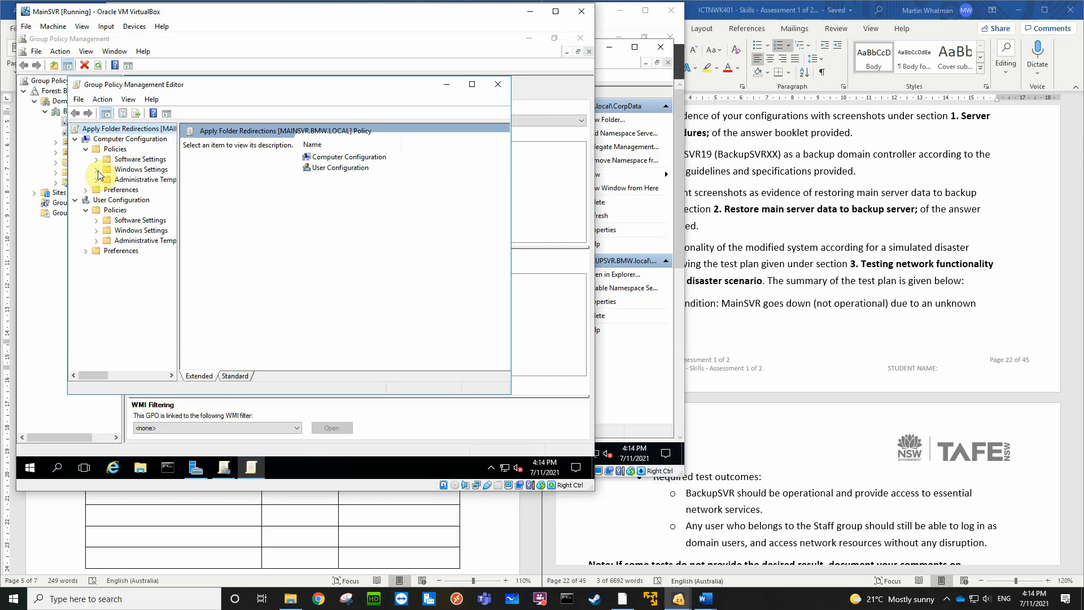
{"action": "left_click", "coordinate": [97, 169]}
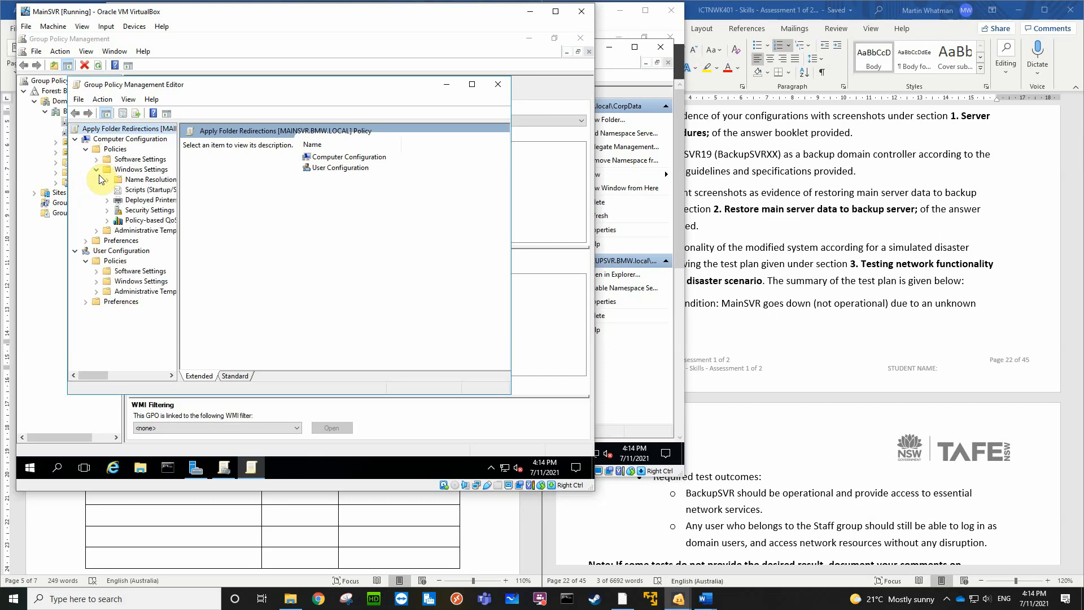
{"action": "left_click", "coordinate": [96, 169]}
{"action": "left_click", "coordinate": [97, 179]}
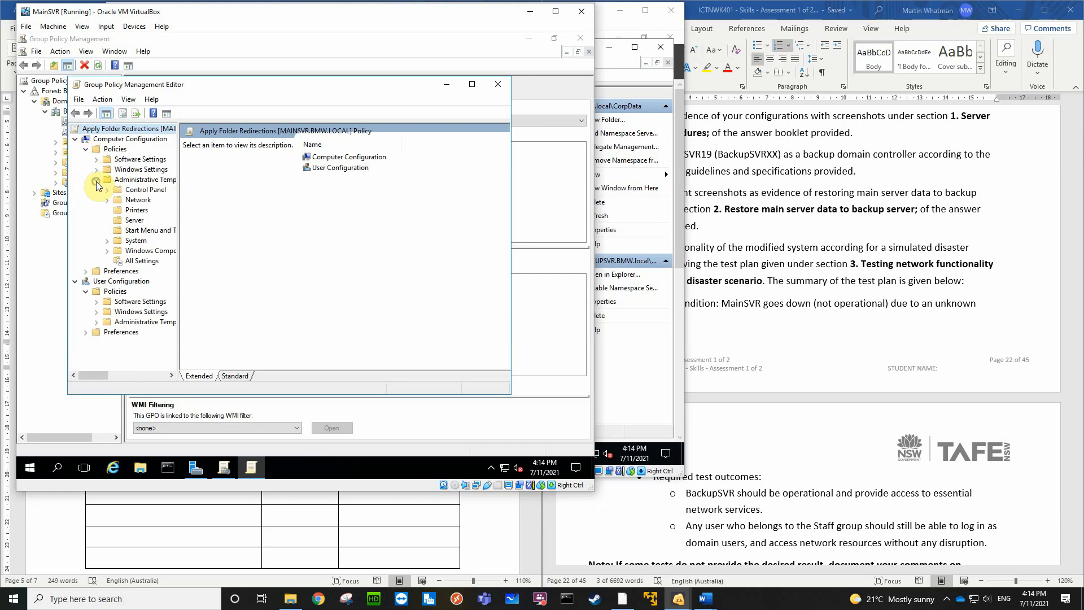
{"action": "left_click", "coordinate": [106, 241]}
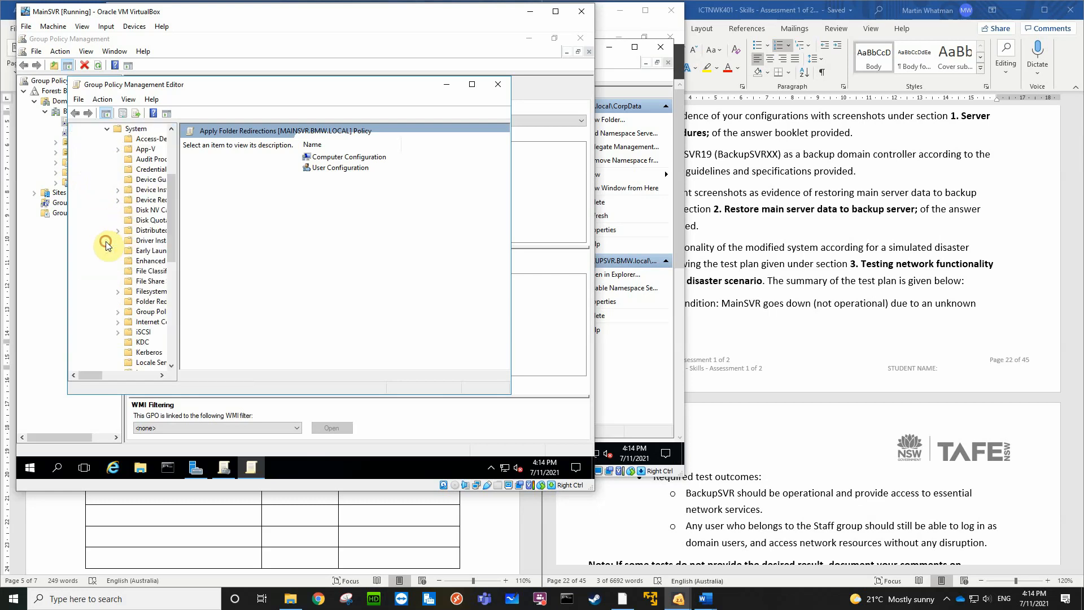
{"action": "scroll", "coordinate": [110, 244], "scroll_direction": "down", "scroll_amount": 10}
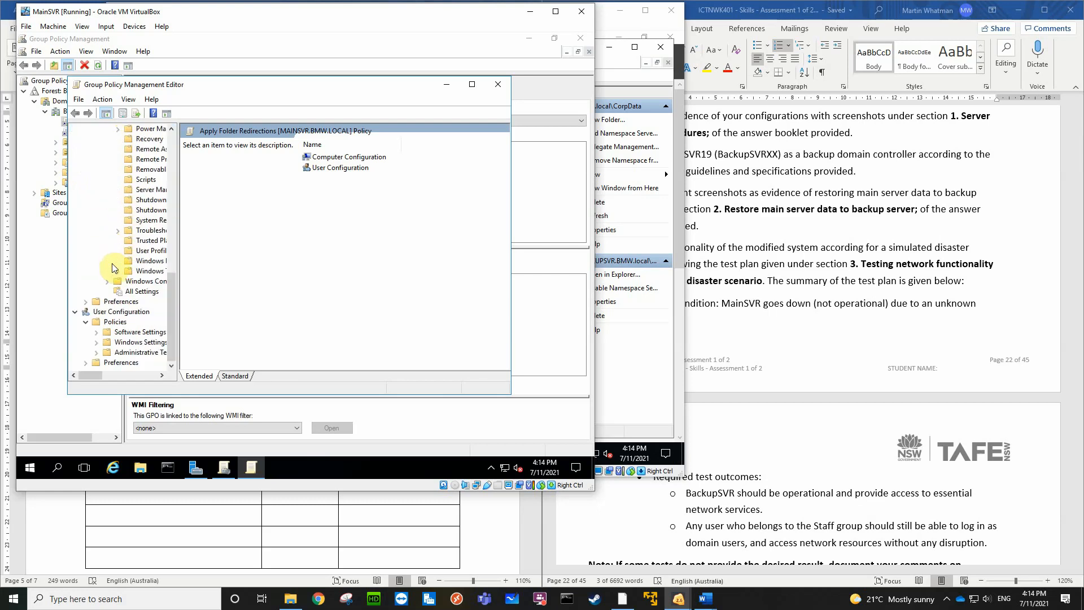
{"action": "left_click", "coordinate": [137, 251]}
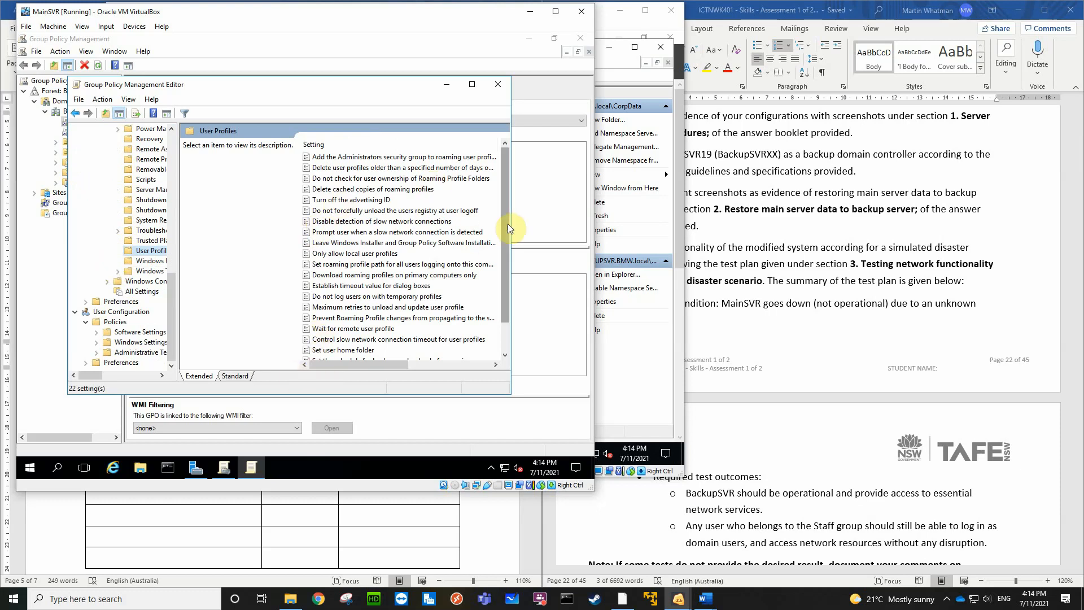
{"action": "left_click_drag", "start_coordinate": [510, 224], "coordinate": [577, 224]}
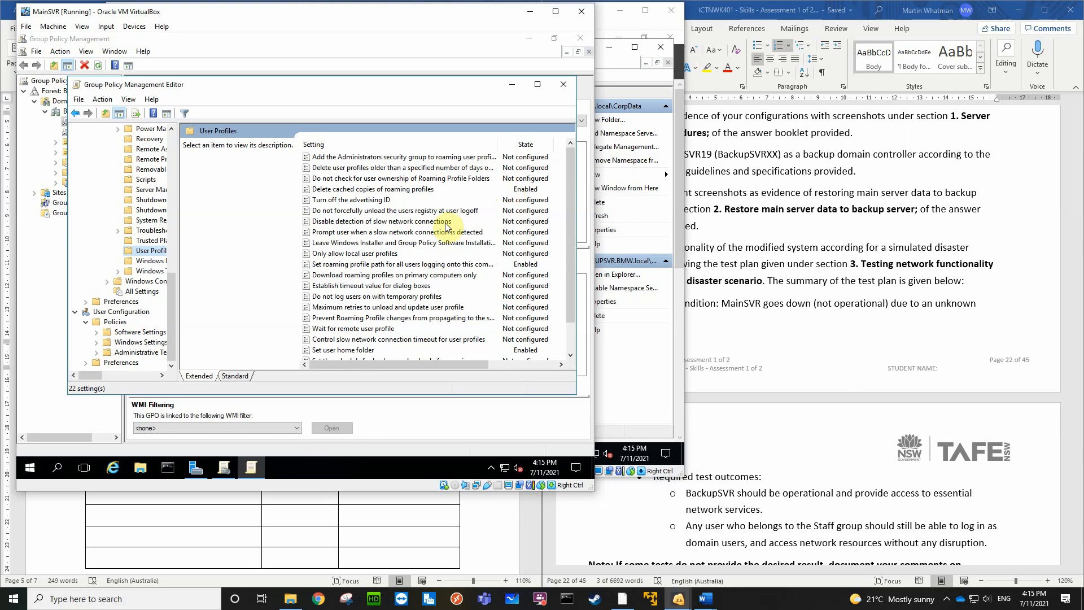
Review the roaming profile path set for all users logging onto the computer, leave it as is, and close both Group Policy windows
{"action": "left_click", "coordinate": [390, 270]}
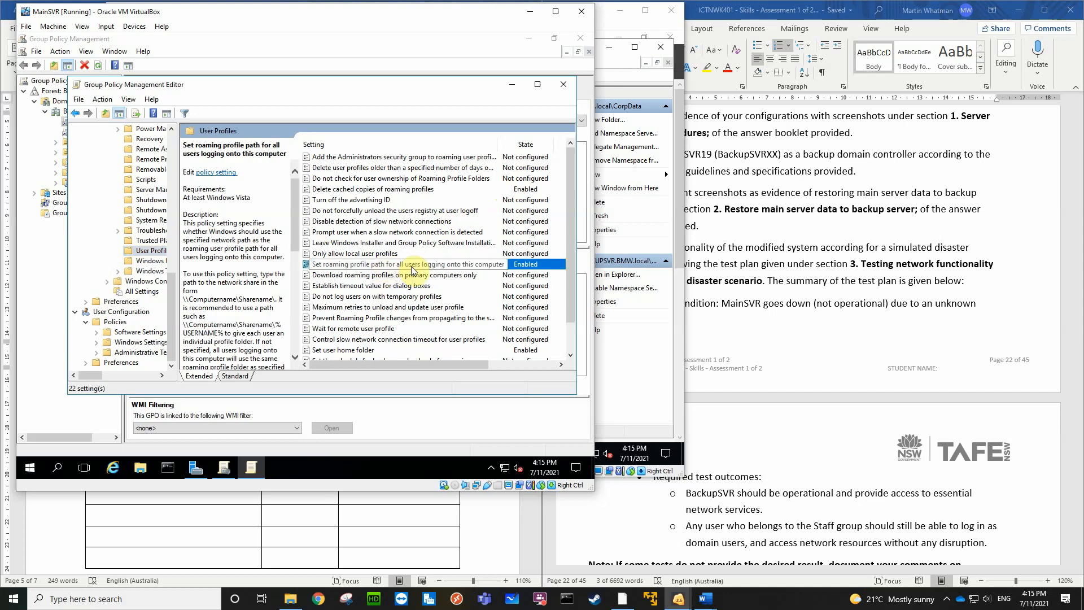
{"action": "double_click", "coordinate": [347, 269]}
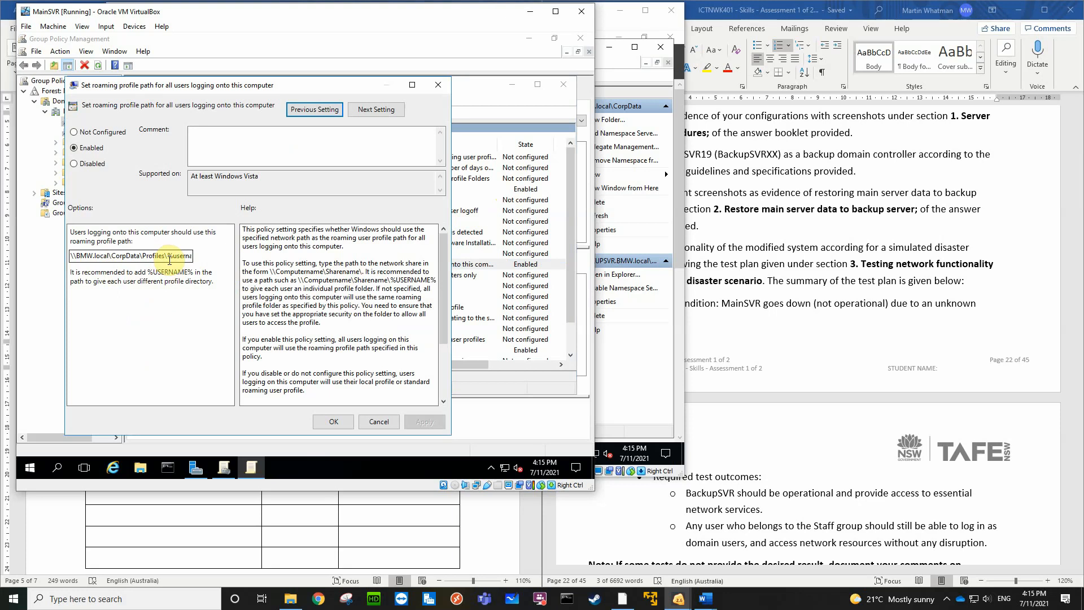
{"action": "left_click", "coordinate": [371, 424]}
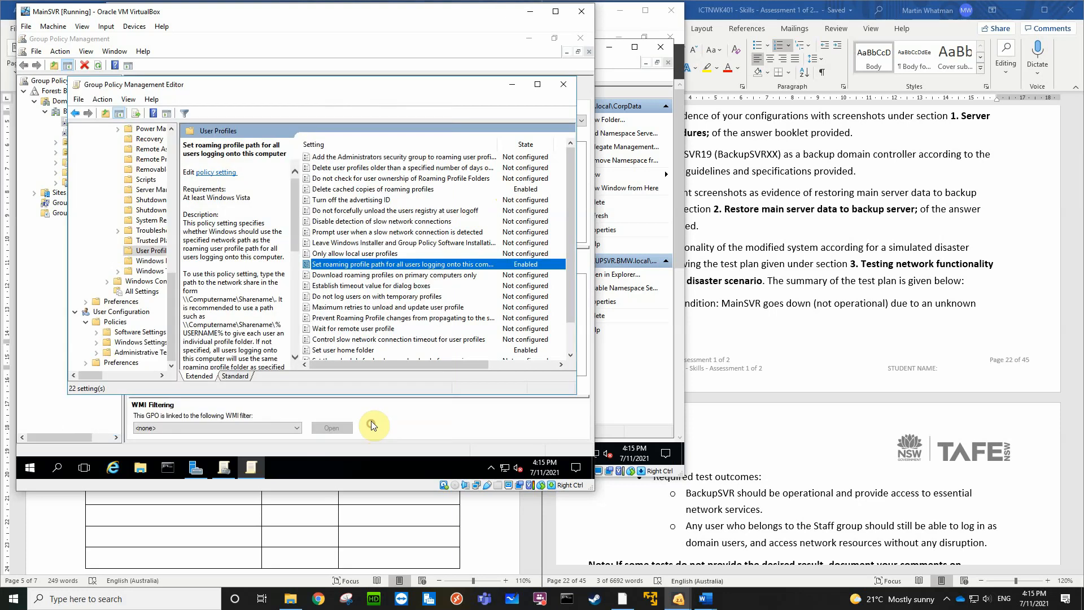
{"action": "left_click", "coordinate": [564, 83]}
{"action": "left_click", "coordinate": [579, 39]}
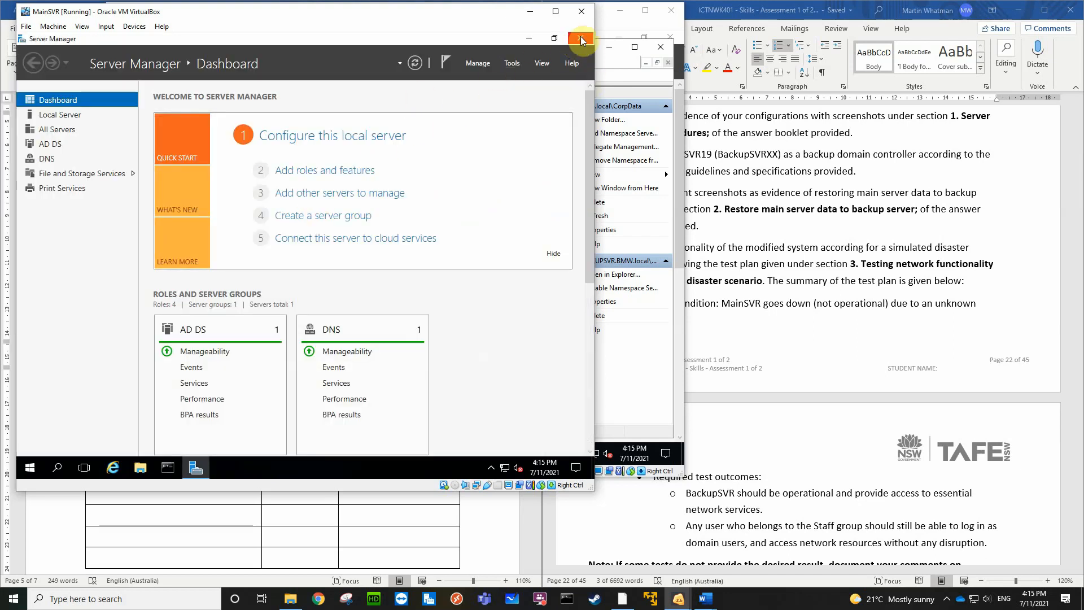
Close Server Manager and shut down MainSVR with the reason Other (Unplanned), checking the running virtual machines until it powers off
{"action": "left_click", "coordinate": [582, 39]}
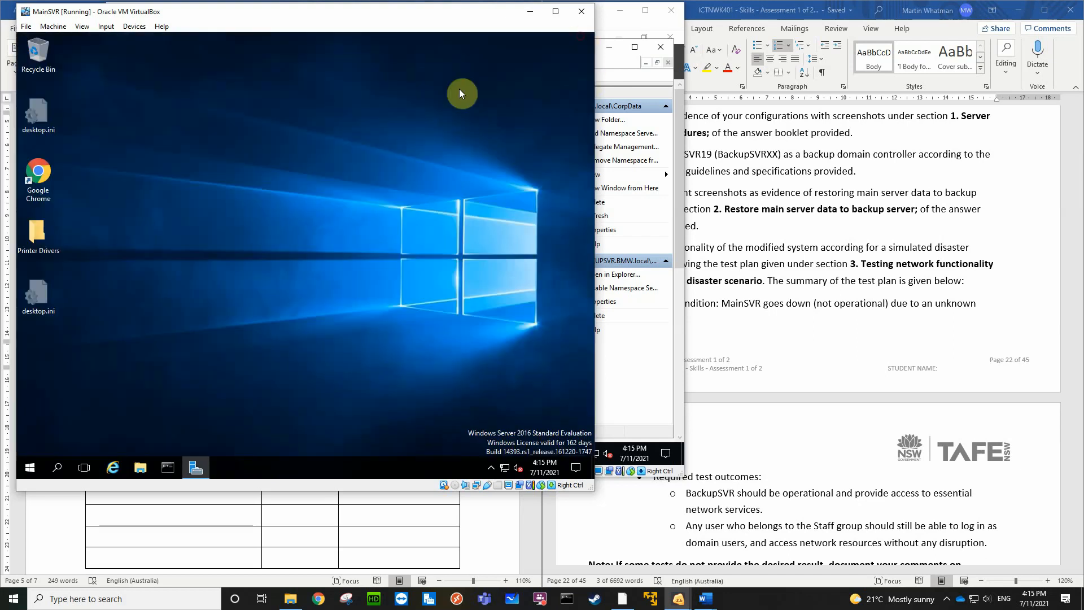
{"action": "left_click", "coordinate": [30, 467]}
{"action": "left_click", "coordinate": [29, 444]}
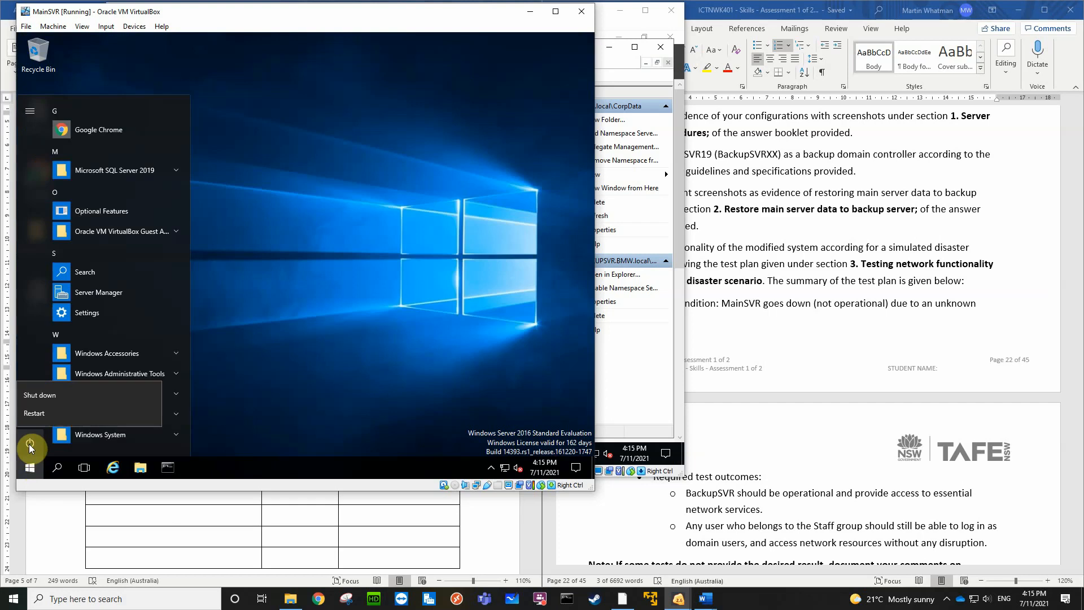
{"action": "left_click", "coordinate": [43, 394]}
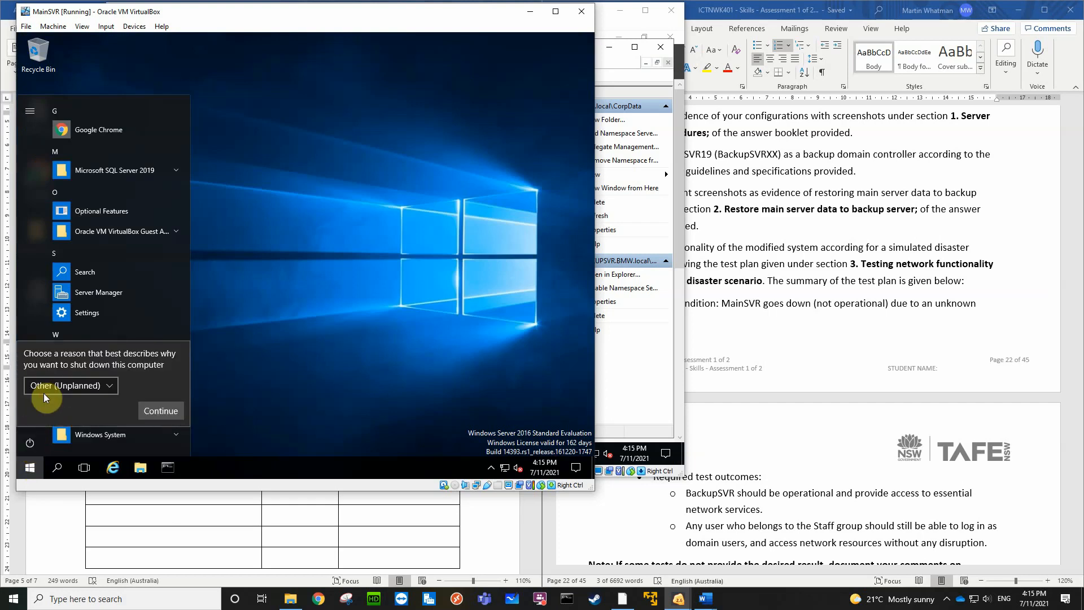
{"action": "left_click", "coordinate": [146, 408]}
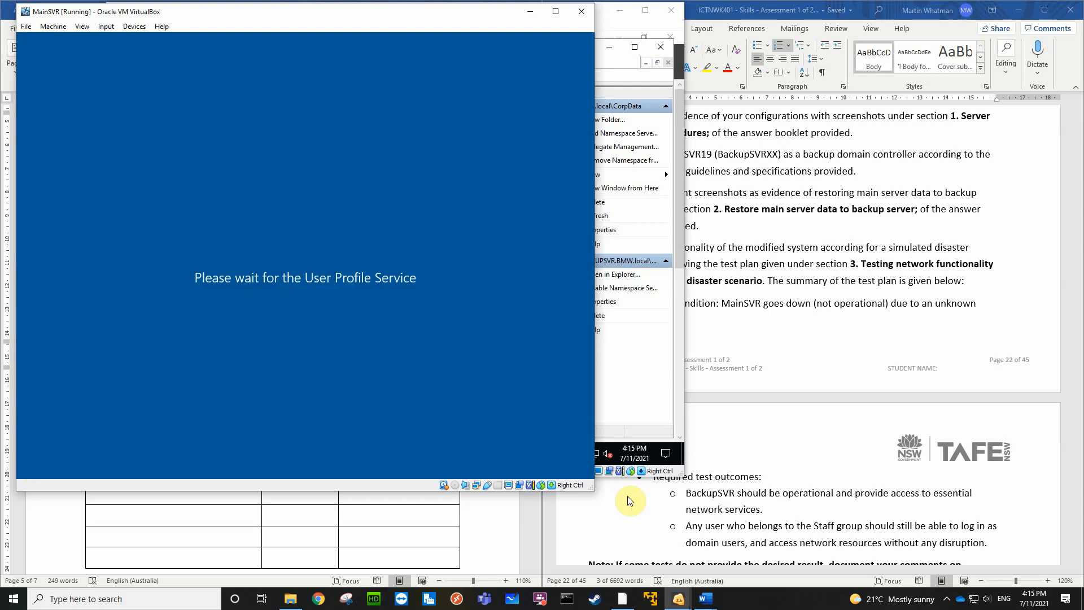
{"action": "left_click", "coordinate": [681, 600]}
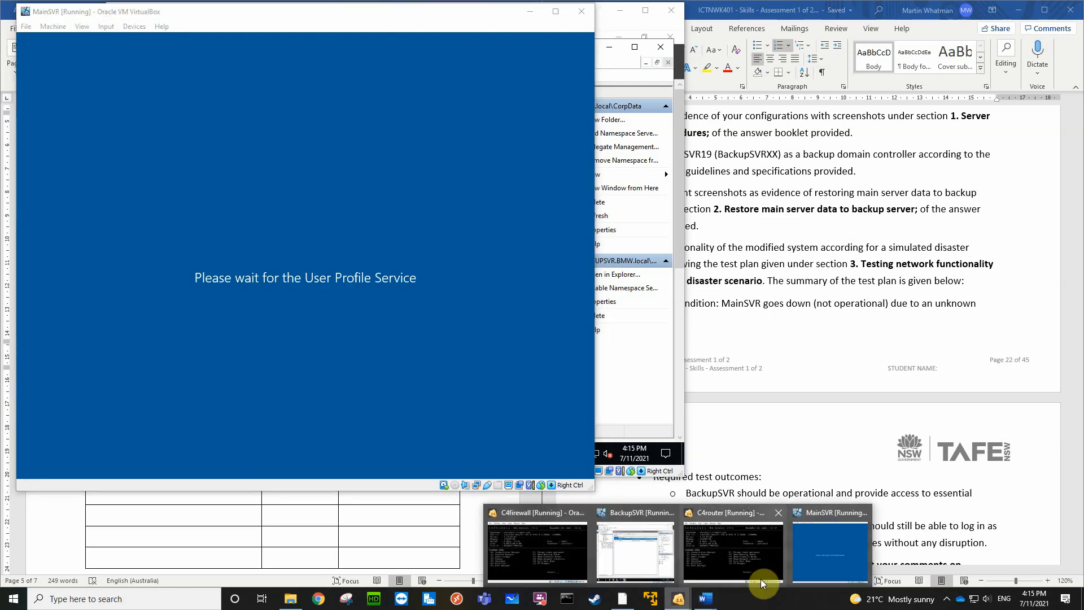
{"action": "left_click", "coordinate": [828, 558]}
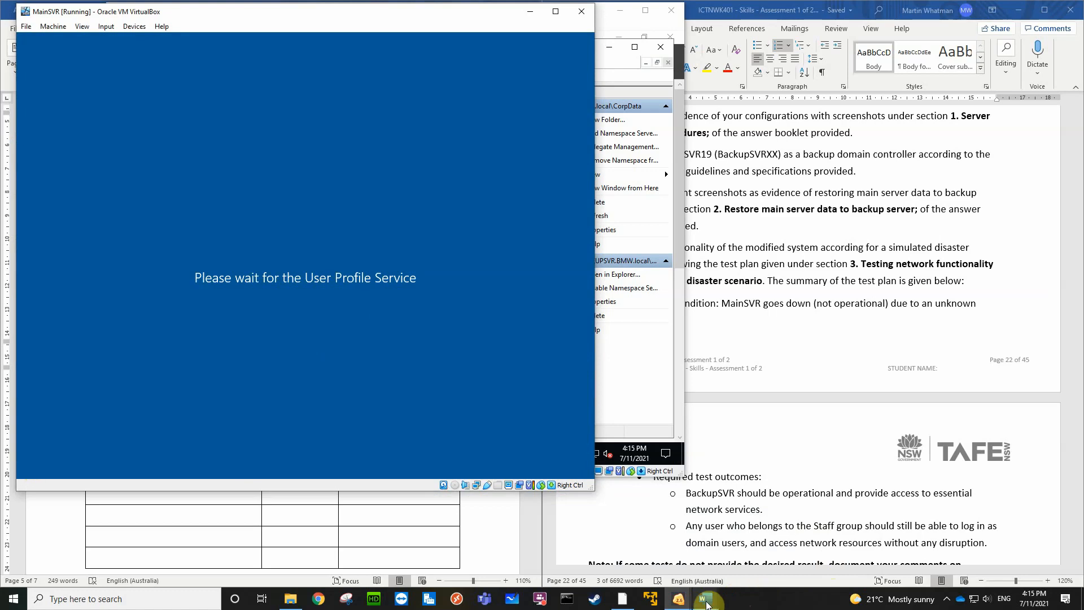
{"action": "left_click", "coordinate": [680, 600]}
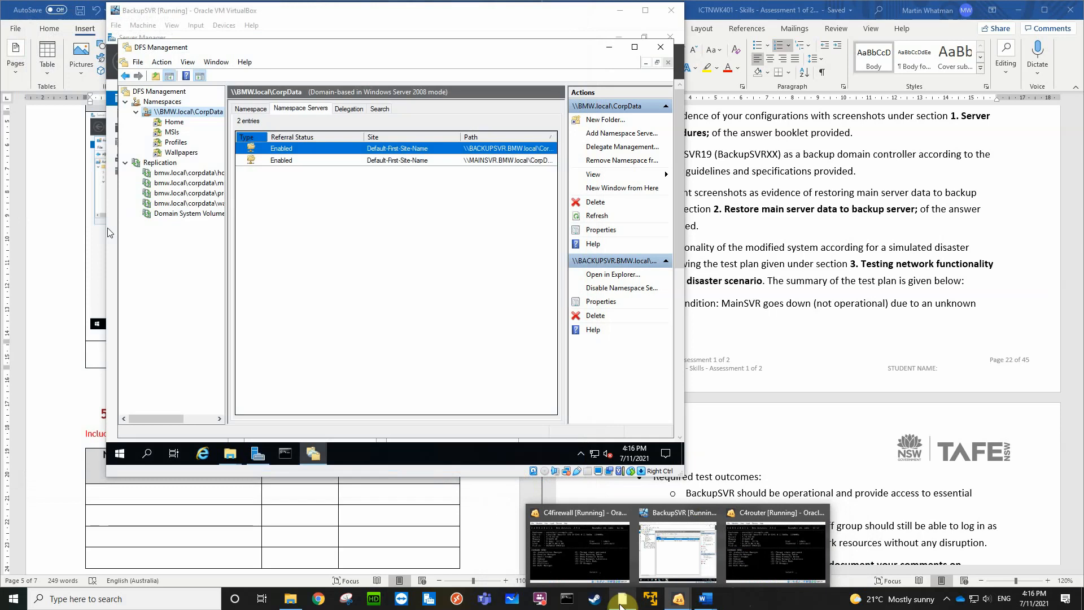
Start the Win10 virtual machine from VirtualBox Manager
{"action": "left_click", "coordinate": [621, 600]}
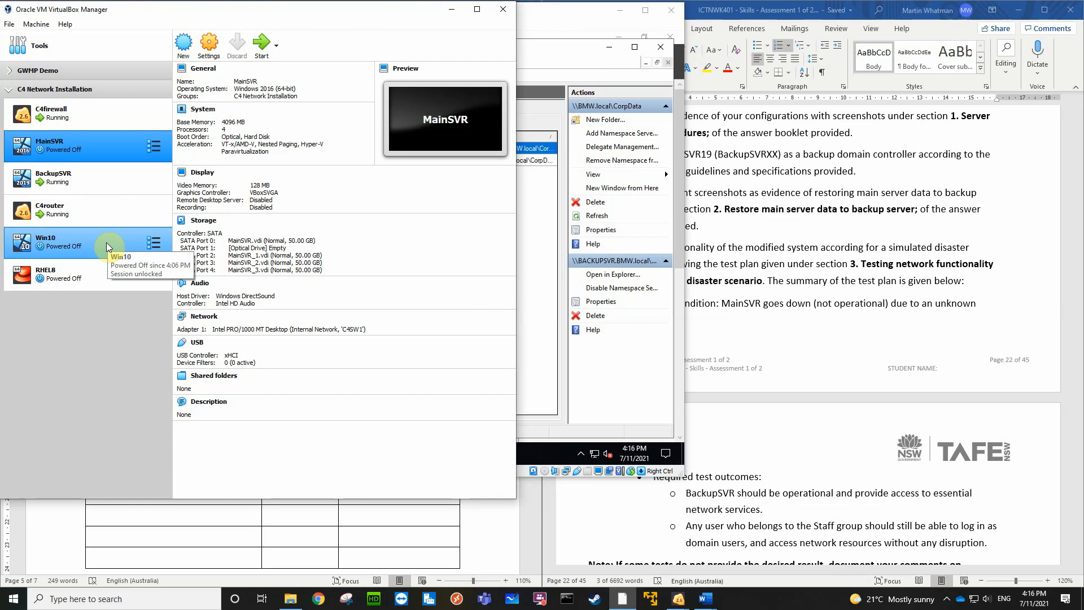
{"action": "left_click", "coordinate": [106, 242]}
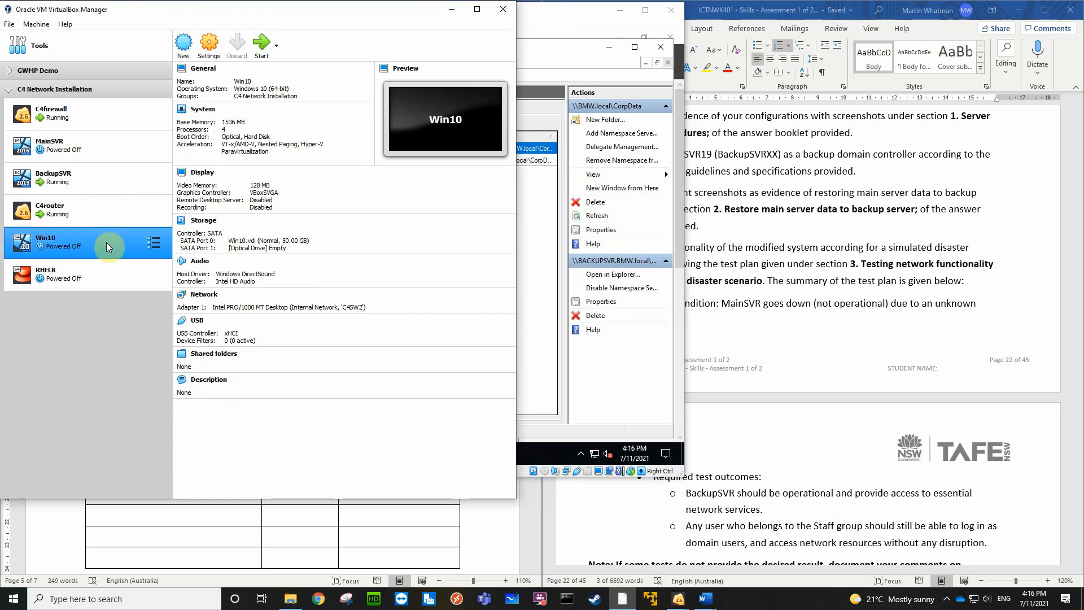
{"action": "double_click", "coordinate": [106, 244]}
Show BackupSVR's Wallpapers and Home\U2 folders side by side below the DFS namespace server list
{"action": "left_click", "coordinate": [550, 13]}
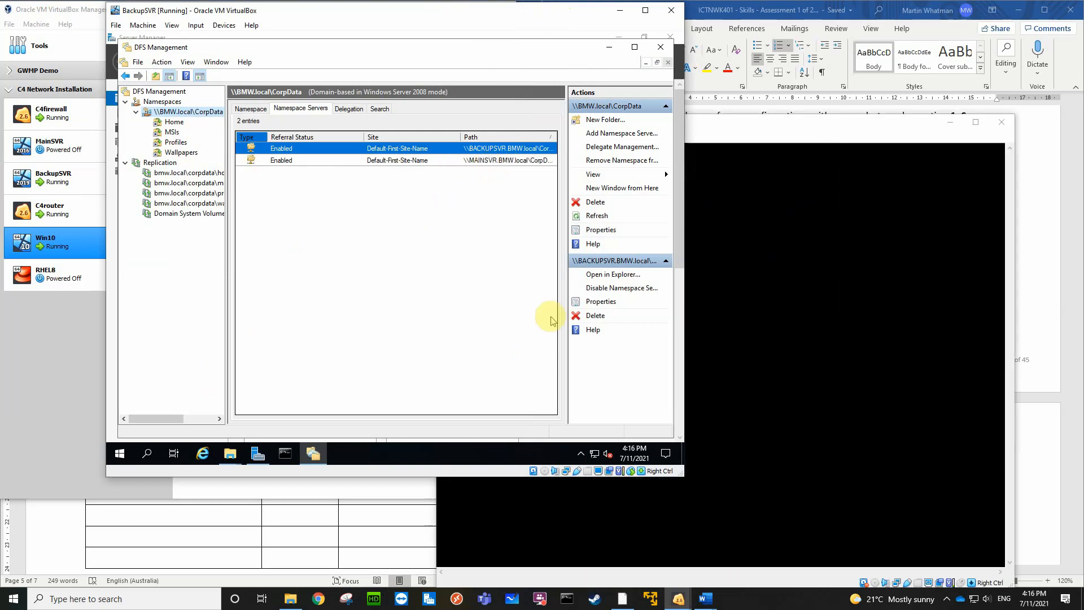
{"action": "mouse_move", "coordinate": [228, 454]}
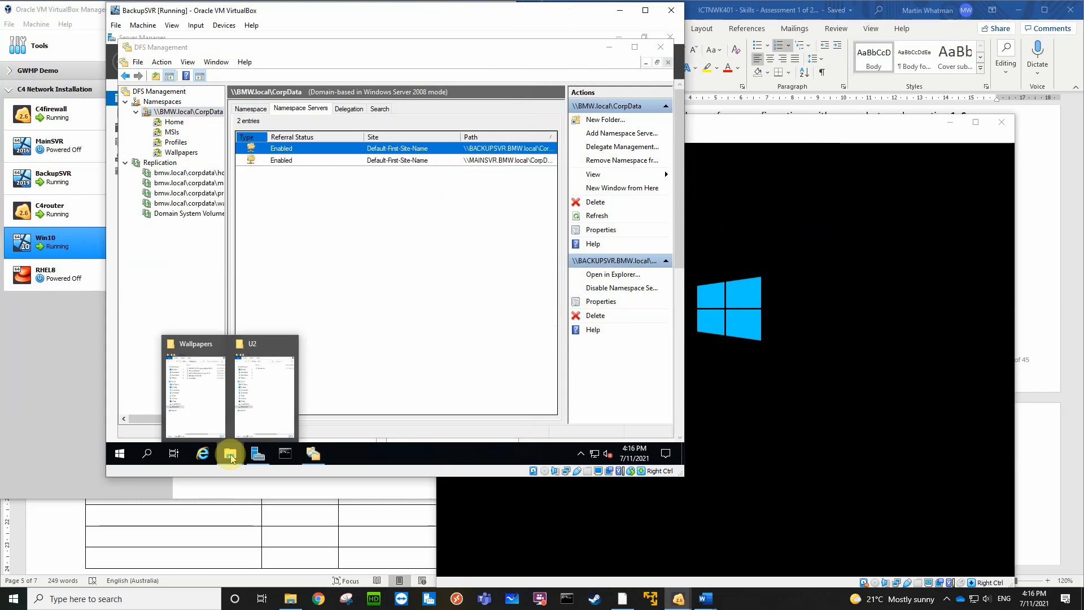
{"action": "left_click", "coordinate": [208, 396]}
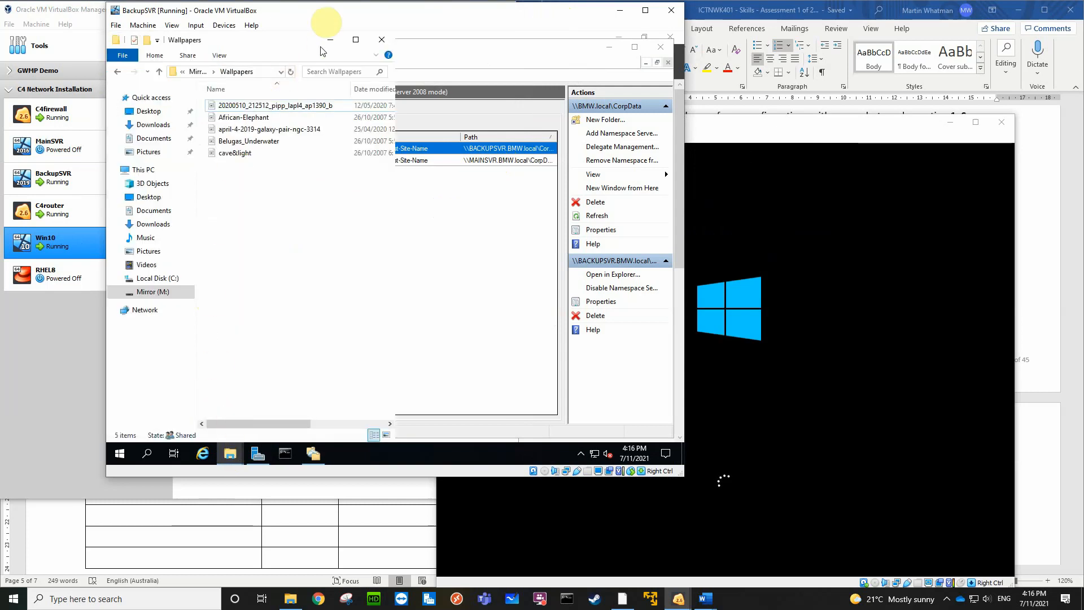
{"action": "left_click_drag", "start_coordinate": [293, 34], "coordinate": [260, 186]}
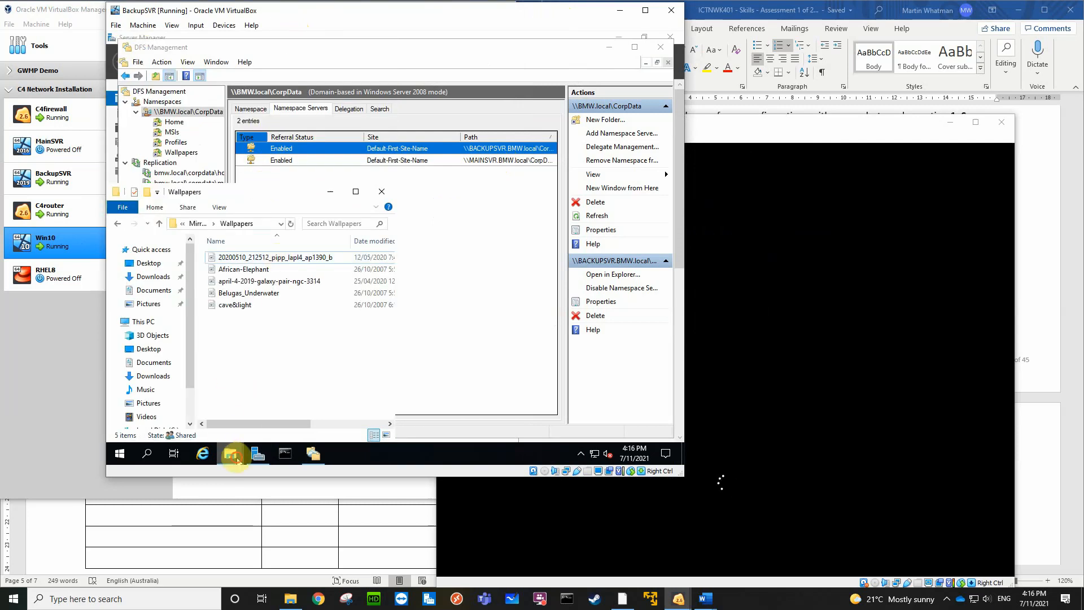
{"action": "left_click", "coordinate": [230, 453]}
{"action": "left_click", "coordinate": [280, 414]}
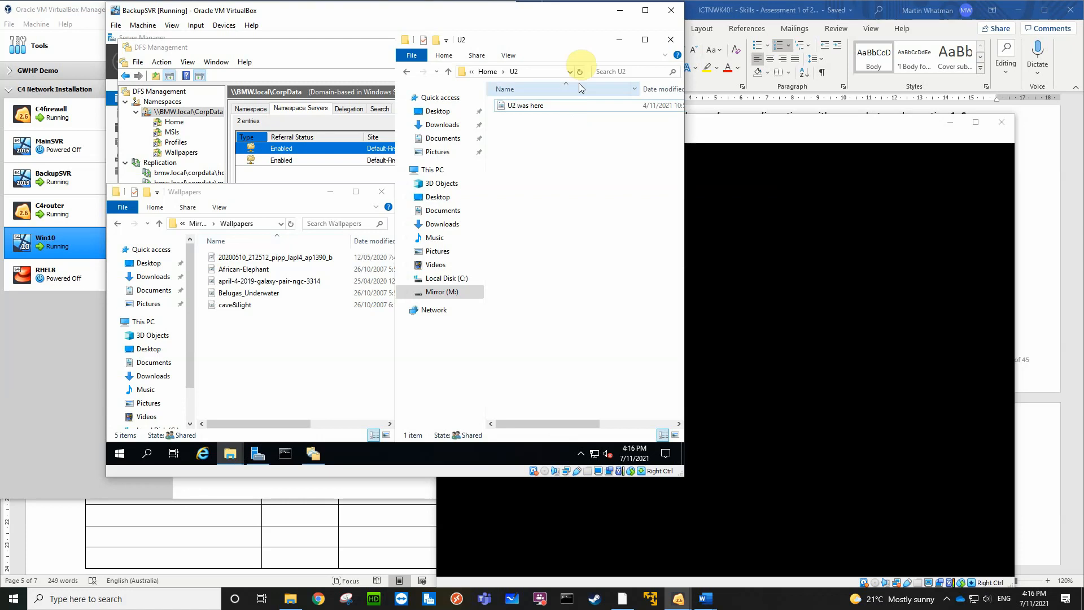
{"action": "left_click_drag", "start_coordinate": [578, 35], "coordinate": [565, 186]}
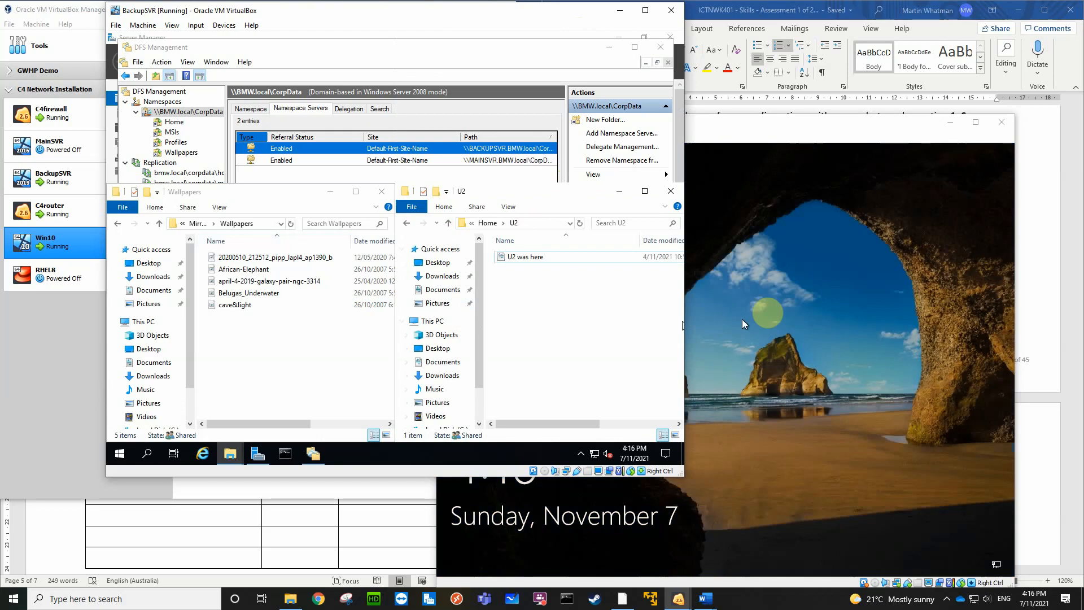
Sign in to Win10 as U2 by entering the account password
{"action": "left_click", "coordinate": [797, 305]}
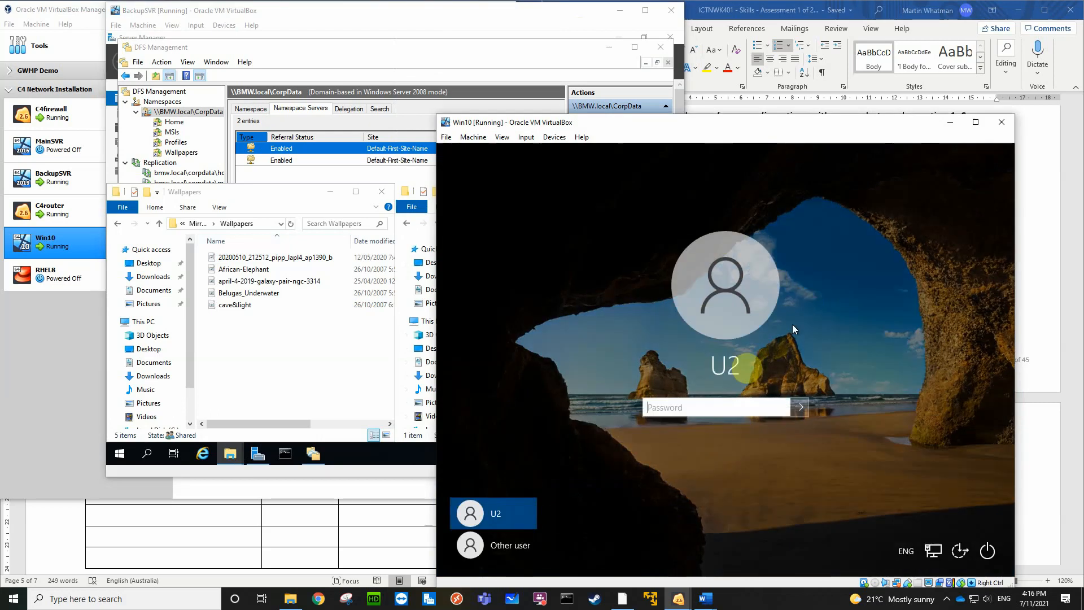
{"action": "type", "text": "Pa$$w0rd"}
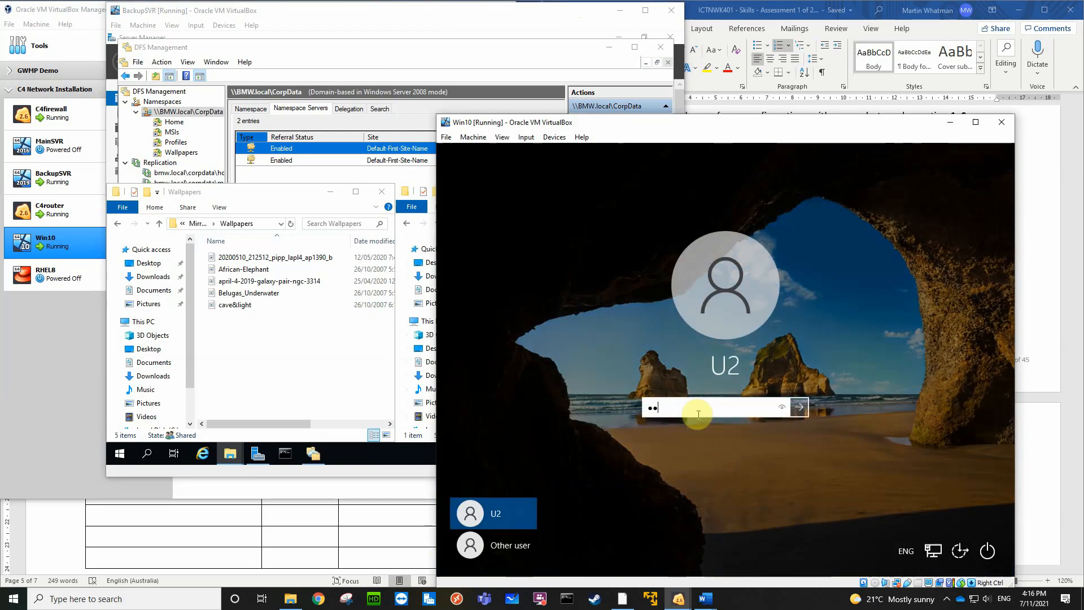
{"action": "key", "text": "Return"}
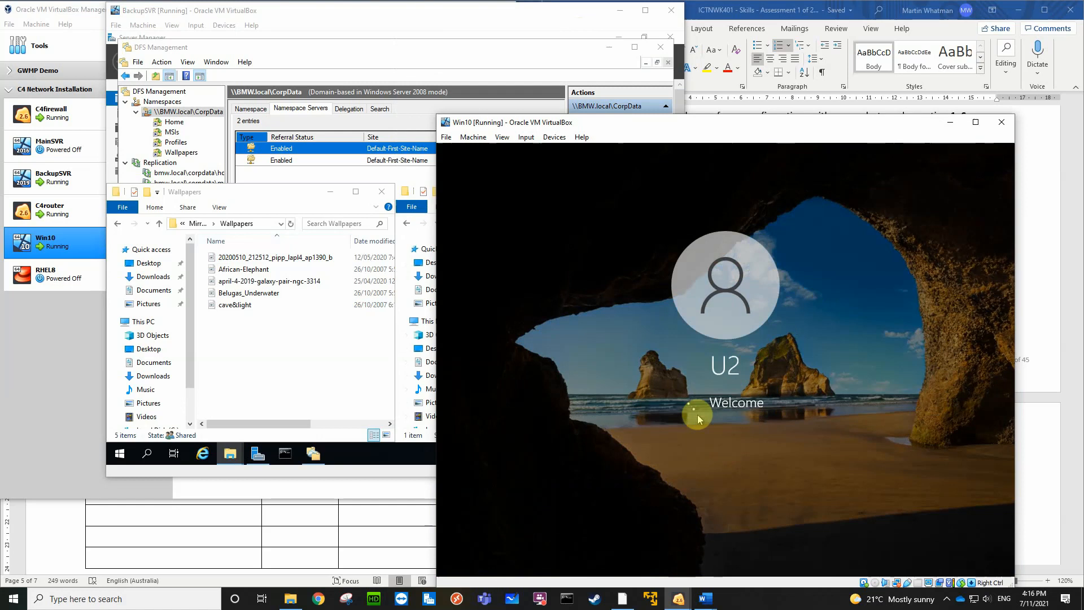
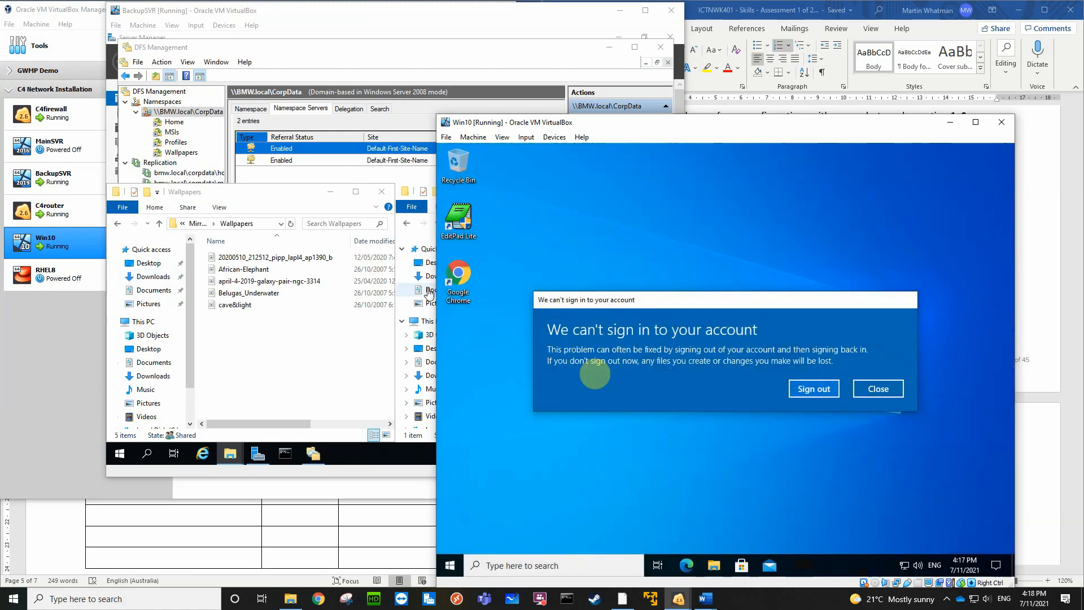
Dismiss the sign-in error and the temporary-profile notification on Win10, and sign U2 out
{"action": "left_click", "coordinate": [875, 389]}
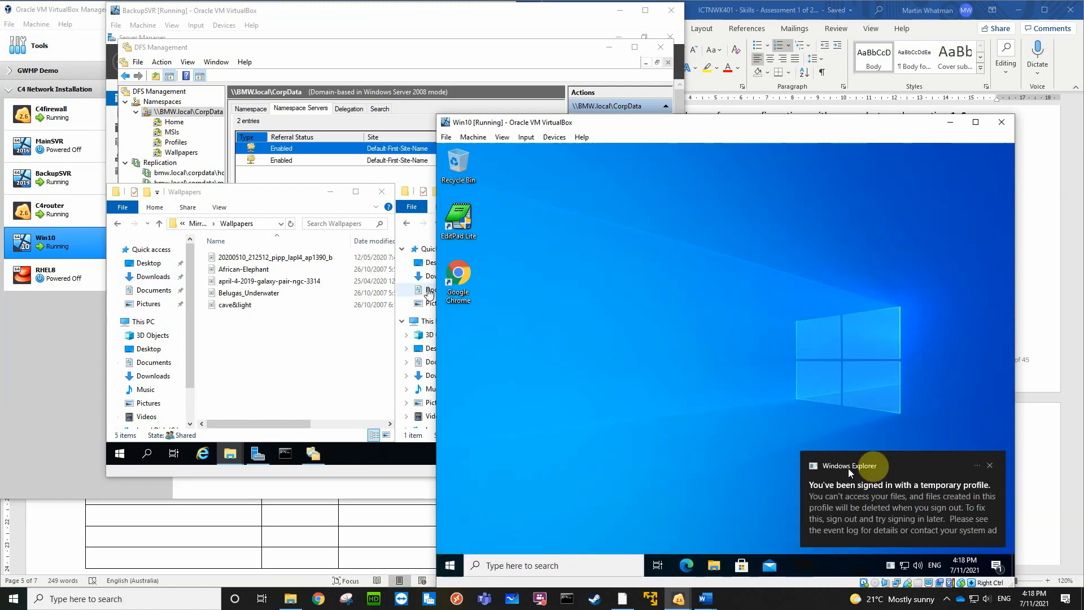
{"action": "left_click", "coordinate": [990, 465]}
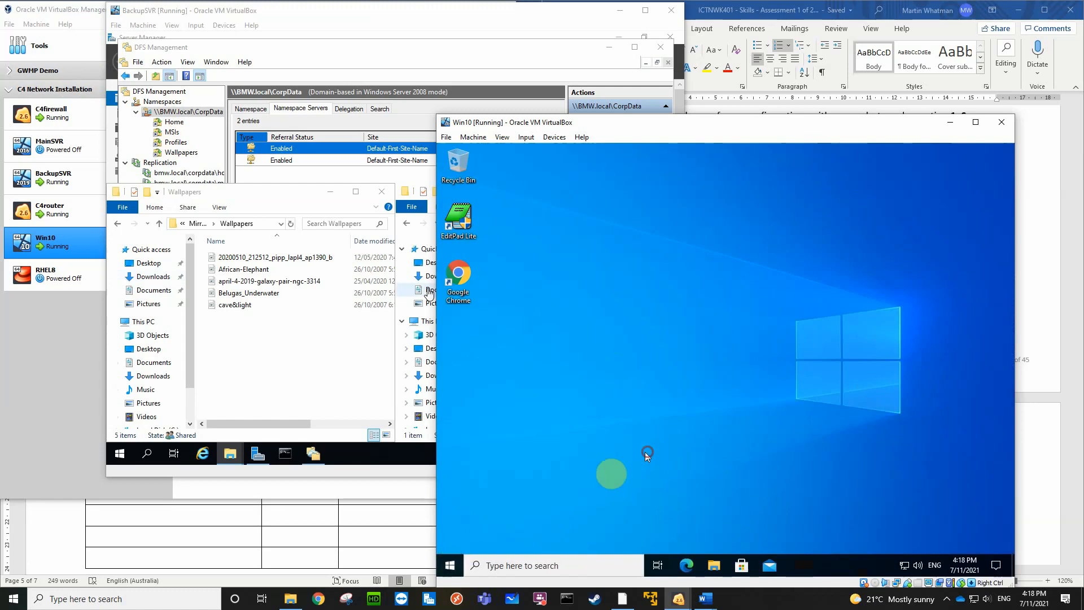
{"action": "left_click", "coordinate": [450, 565]}
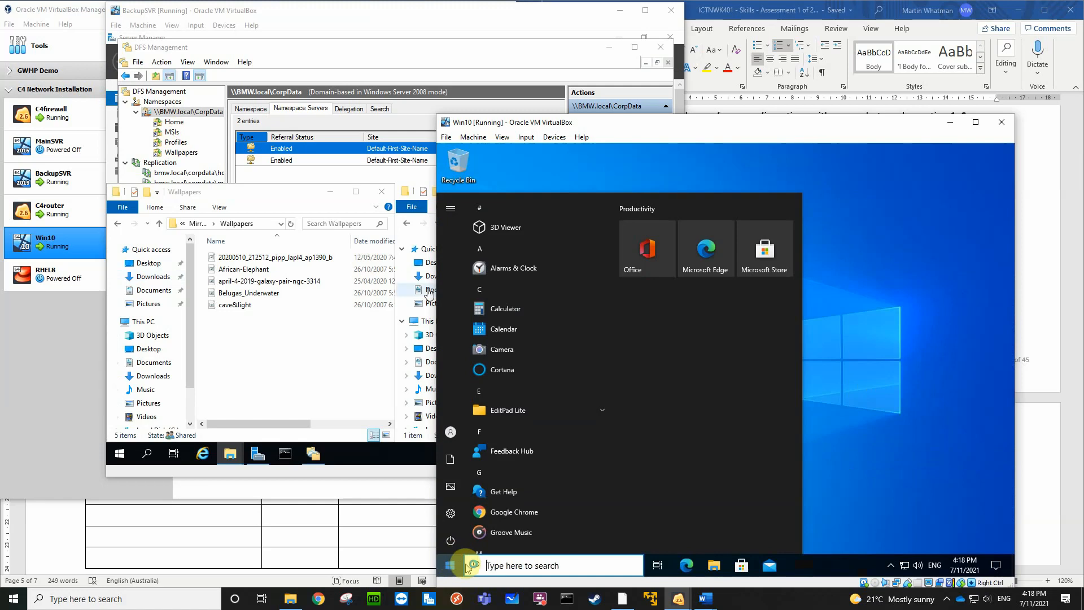
{"action": "mouse_move", "coordinate": [455, 545]}
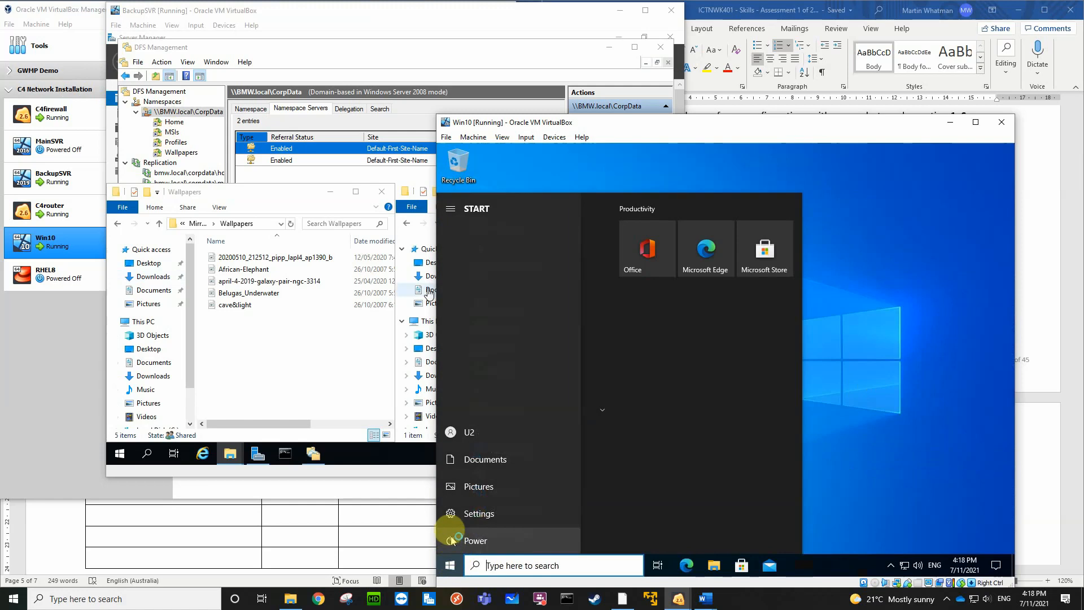
{"action": "left_click", "coordinate": [460, 435]}
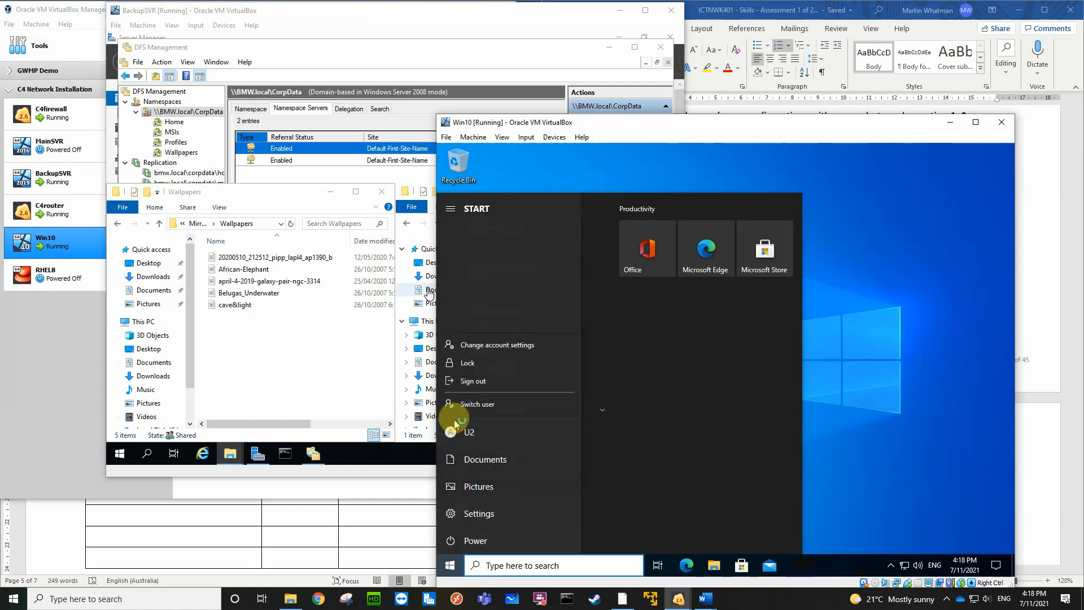
{"action": "left_click", "coordinate": [474, 382]}
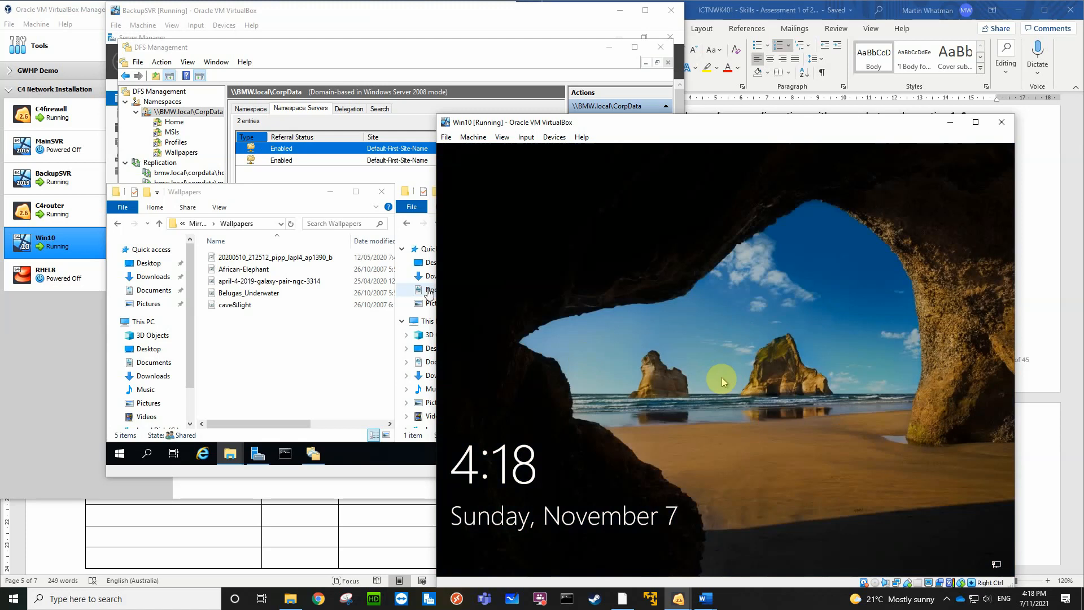
Sign back in to Win10 as U2 by entering the account password
{"action": "left_click", "coordinate": [726, 388]}
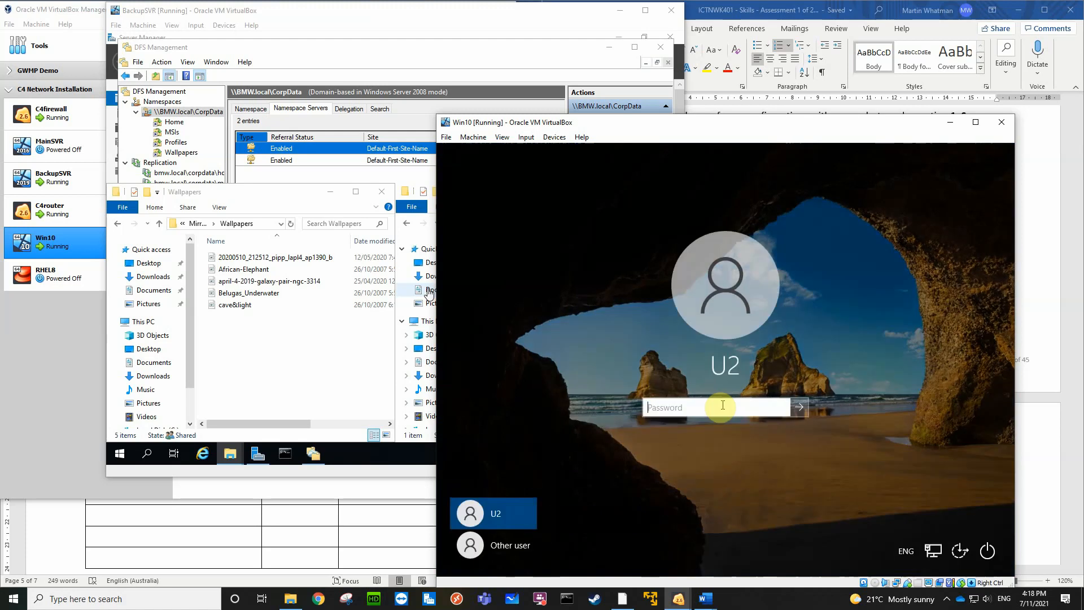
{"action": "type", "text": "•••••"}
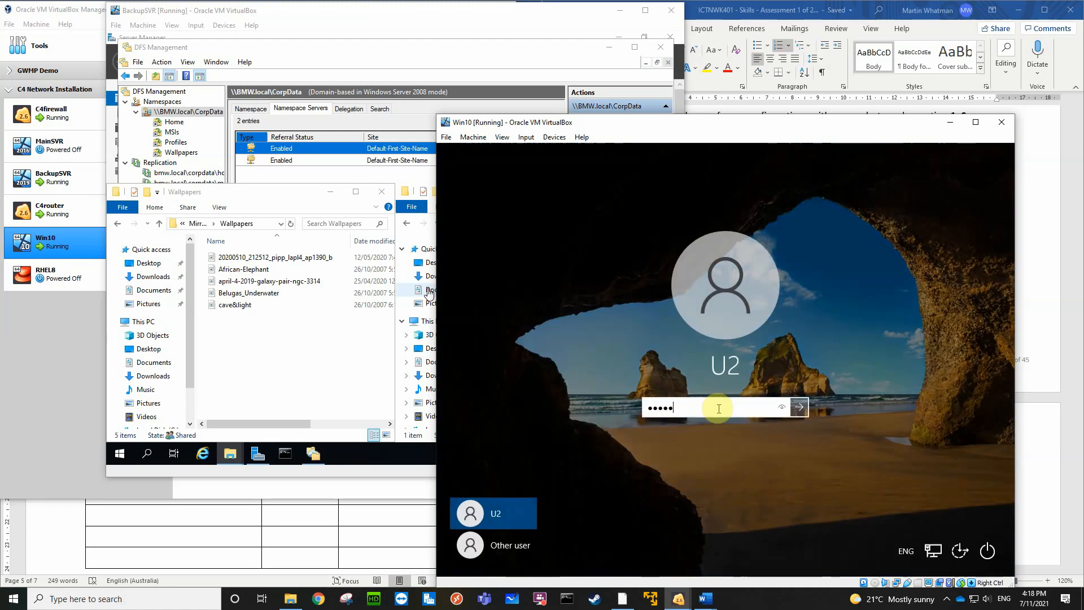
{"action": "key", "text": "Return"}
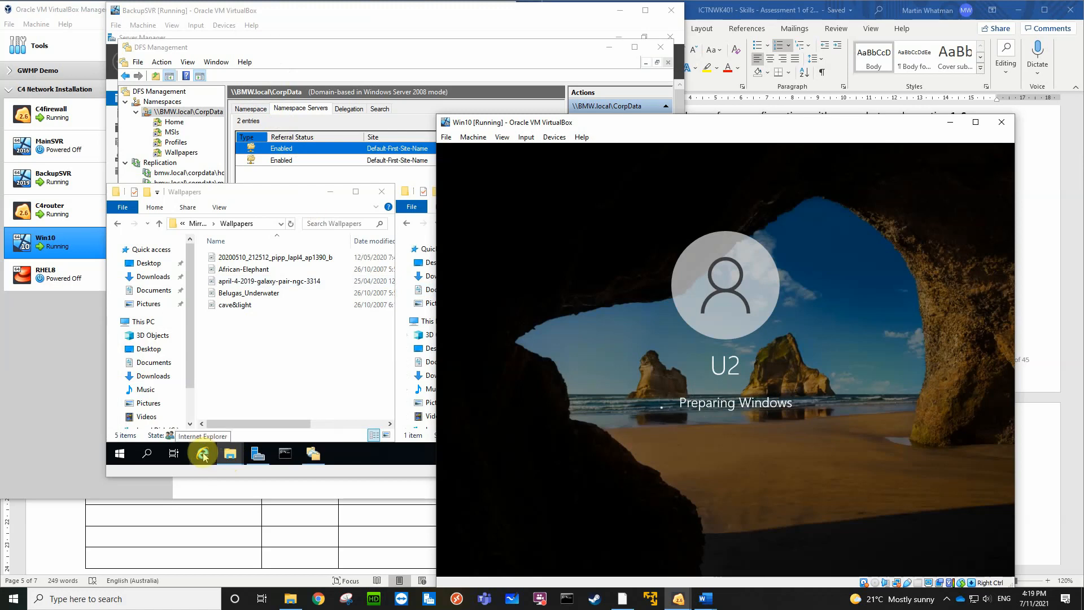
Launch Internet Explorer on BackupSVR and postpone its initial setup
{"action": "left_click", "coordinate": [203, 455]}
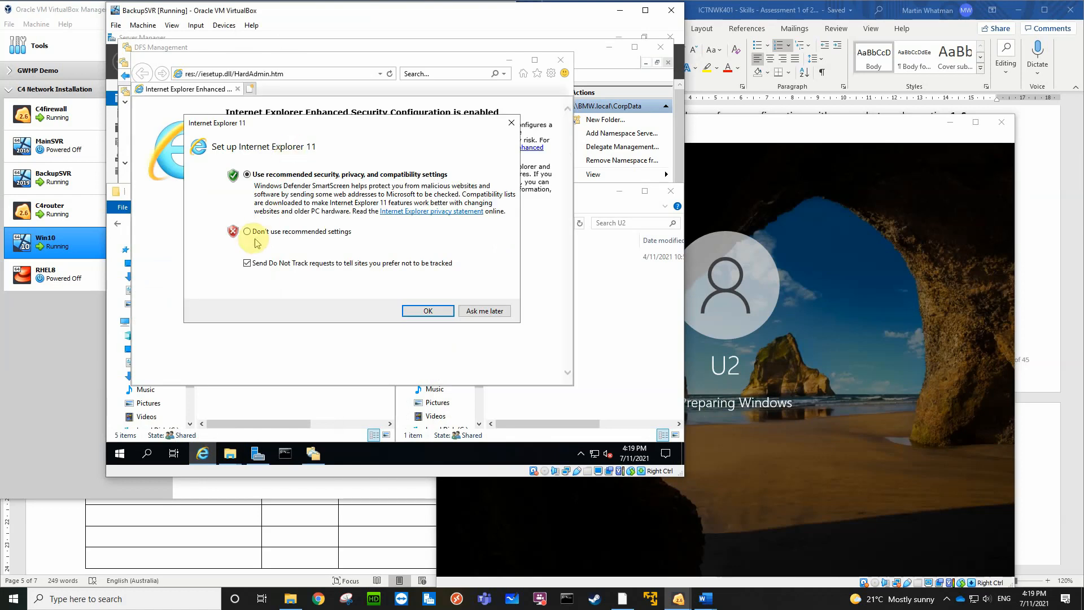
{"action": "left_click", "coordinate": [246, 231]}
{"action": "left_click", "coordinate": [484, 311]}
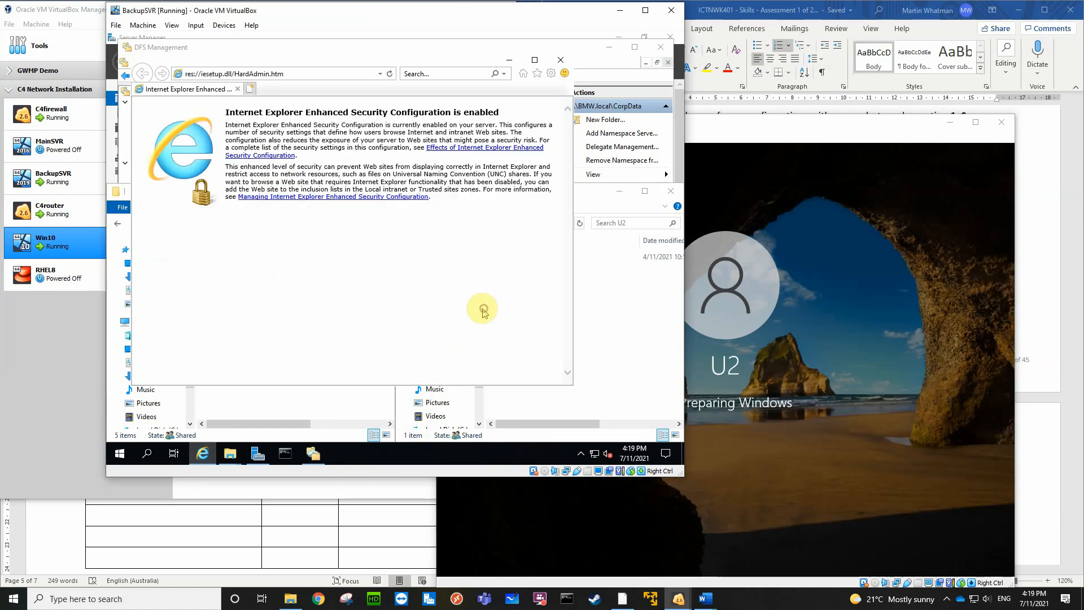
Browse to 192.168.3.254, suppress future secure-connection warnings, and continue past the certificate warning to the web page
{"action": "left_click", "coordinate": [293, 74]}
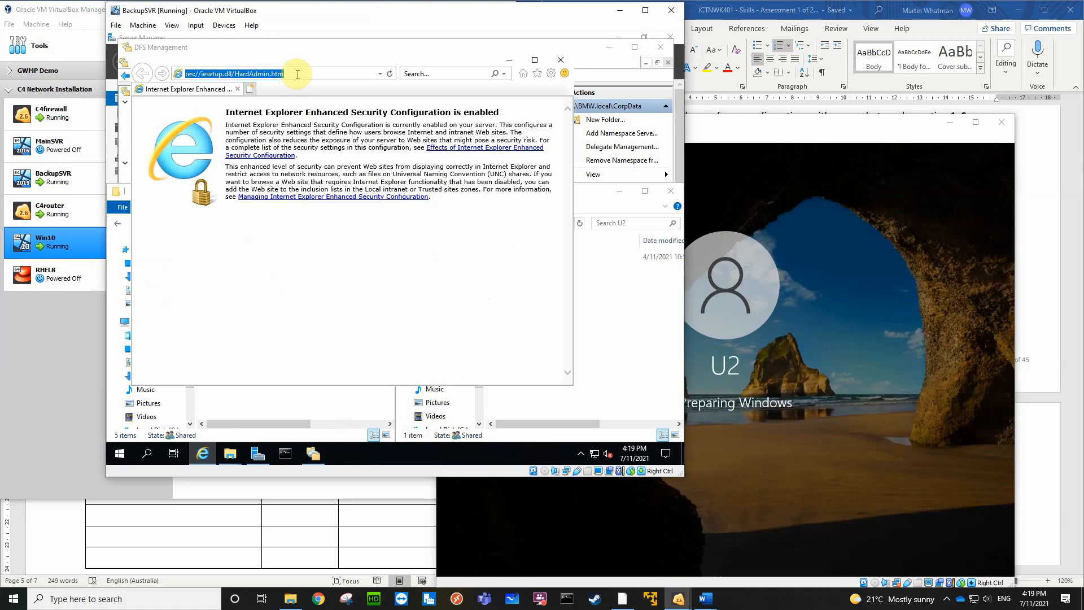
{"action": "type", "text": "192.1"}
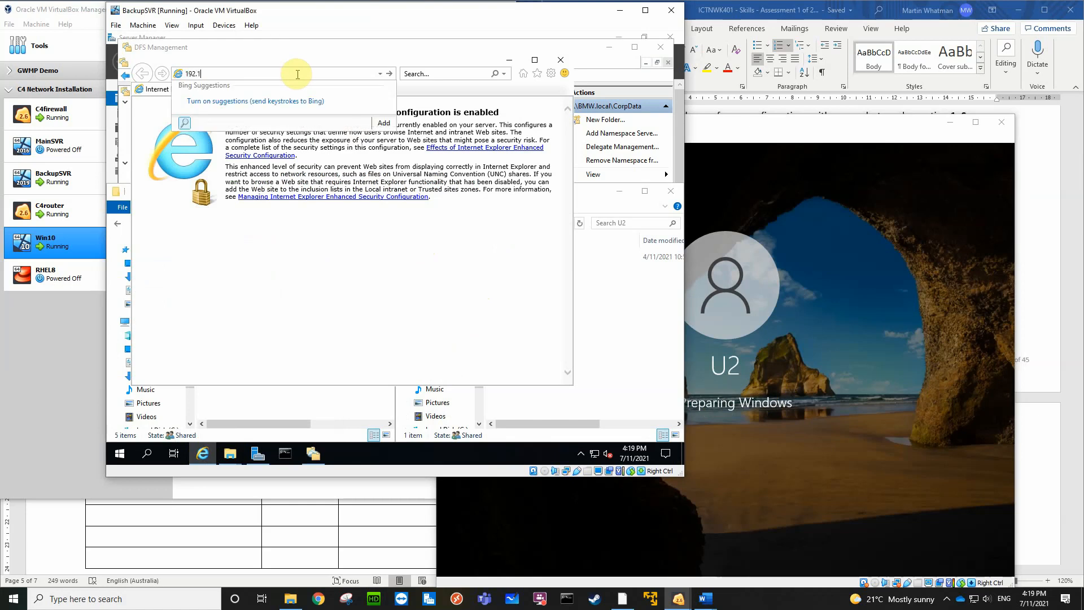
{"action": "type", "text": "68.3.254"}
{"action": "key", "text": "Return"}
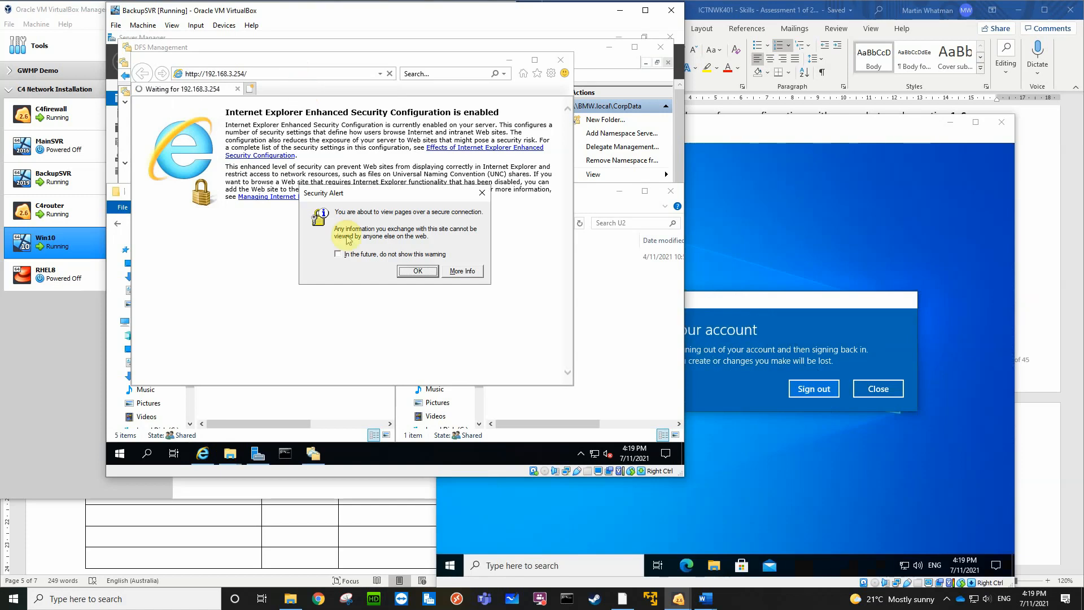
{"action": "left_click", "coordinate": [346, 255]}
{"action": "left_click", "coordinate": [412, 272]}
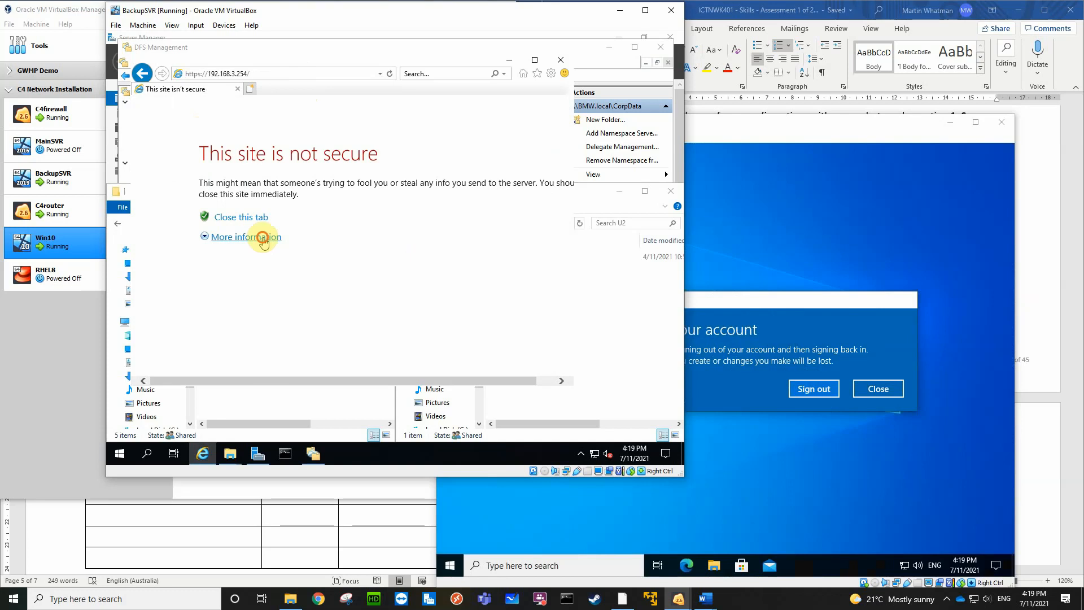
{"action": "left_click", "coordinate": [263, 239]}
{"action": "left_click", "coordinate": [288, 341]}
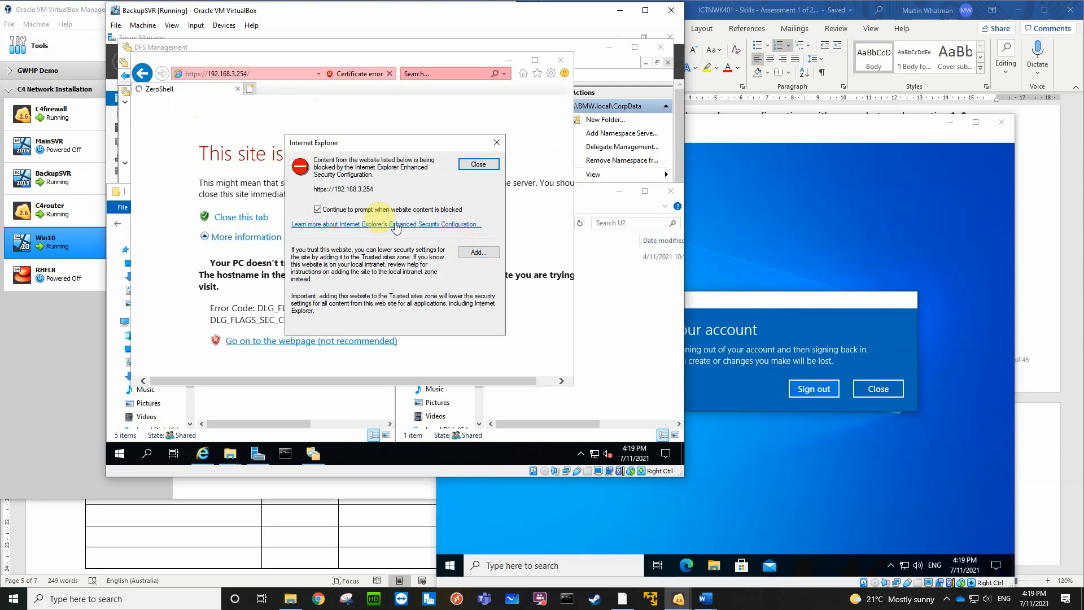
{"action": "left_click", "coordinate": [474, 254]}
{"action": "left_click", "coordinate": [474, 227]}
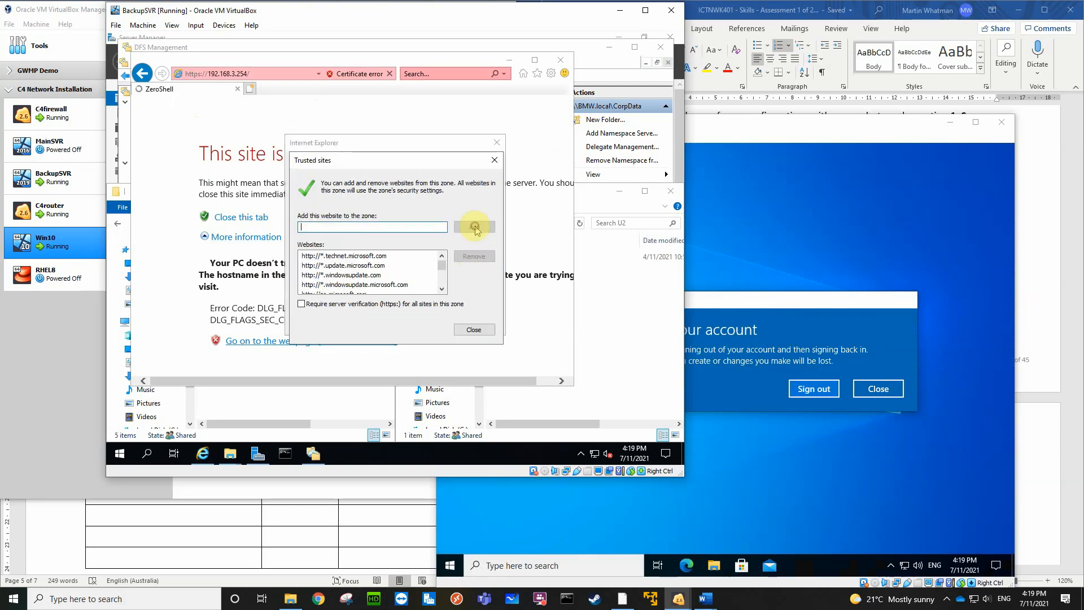
{"action": "left_click", "coordinate": [474, 331]}
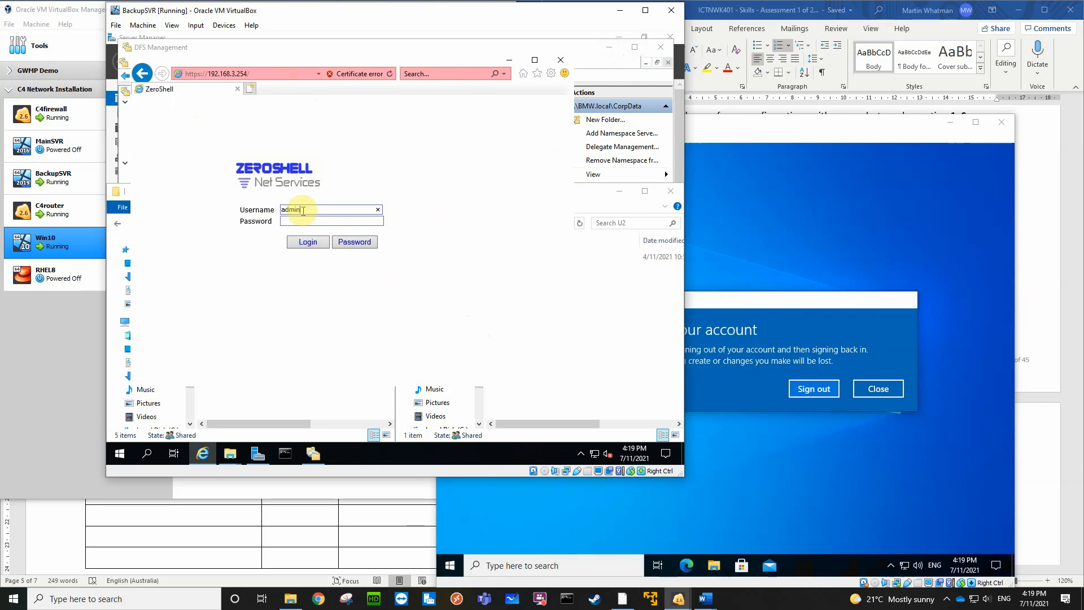
Log in to the web console at 192.168.3.254 as admin with the account password, and let the browser store it
{"action": "left_click", "coordinate": [307, 222]}
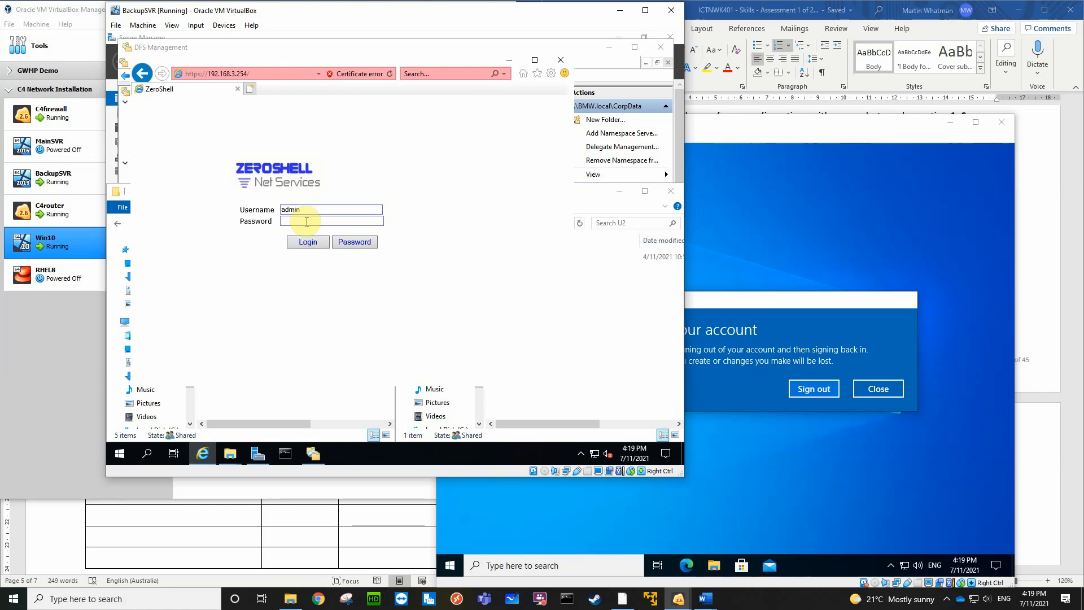
{"action": "type", "text": "zeroshell"}
{"action": "left_click", "coordinate": [307, 242]}
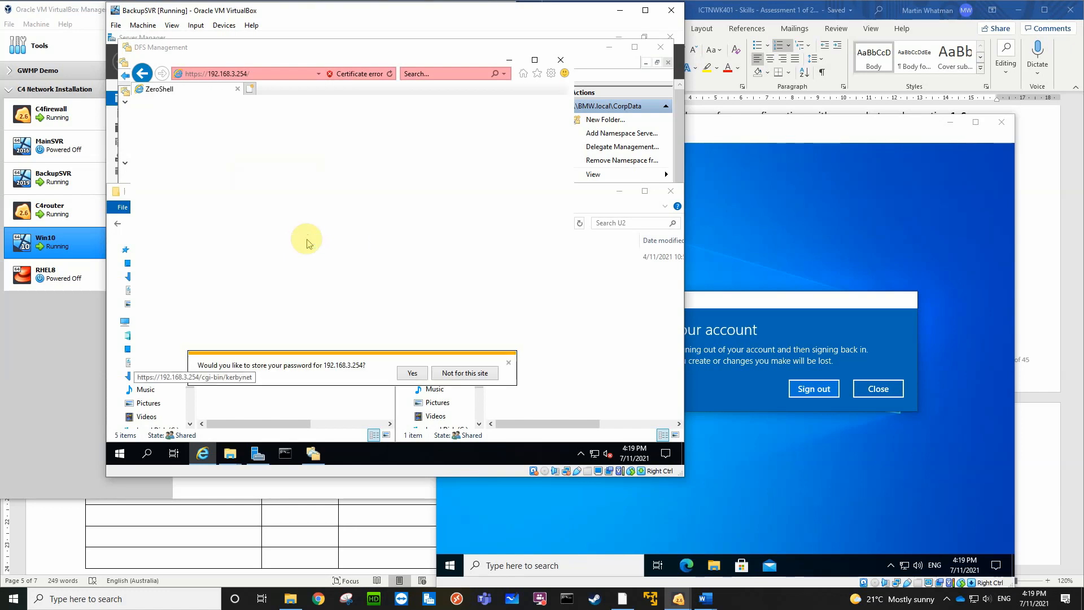
{"action": "left_click", "coordinate": [412, 373]}
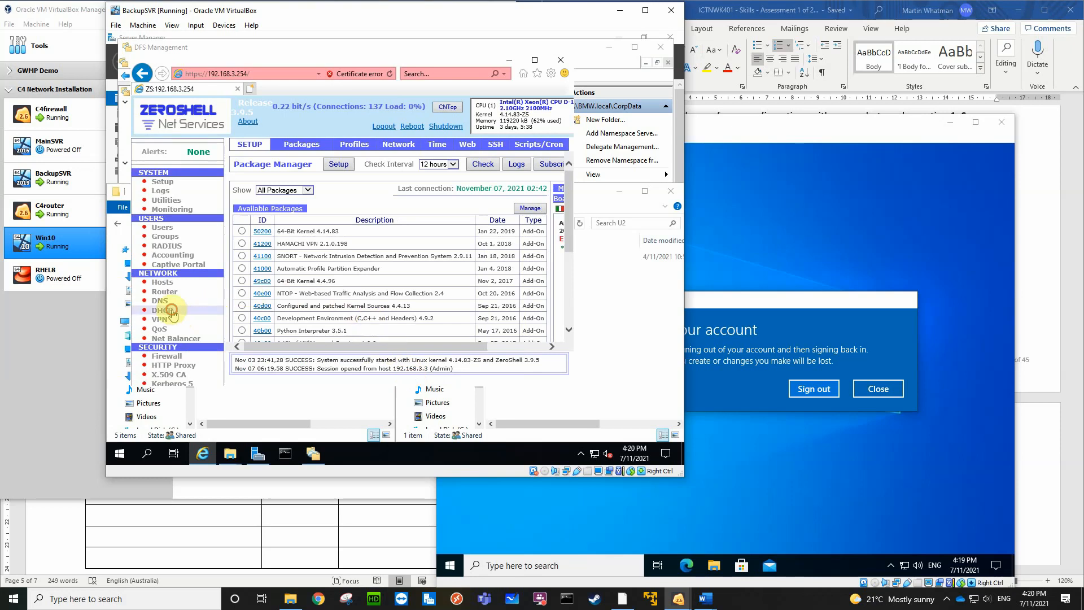
Open the console's DHCP server settings and run ipconfig in Command Prompt to look up BackupSVR's IPv4 address
{"action": "left_click", "coordinate": [172, 312]}
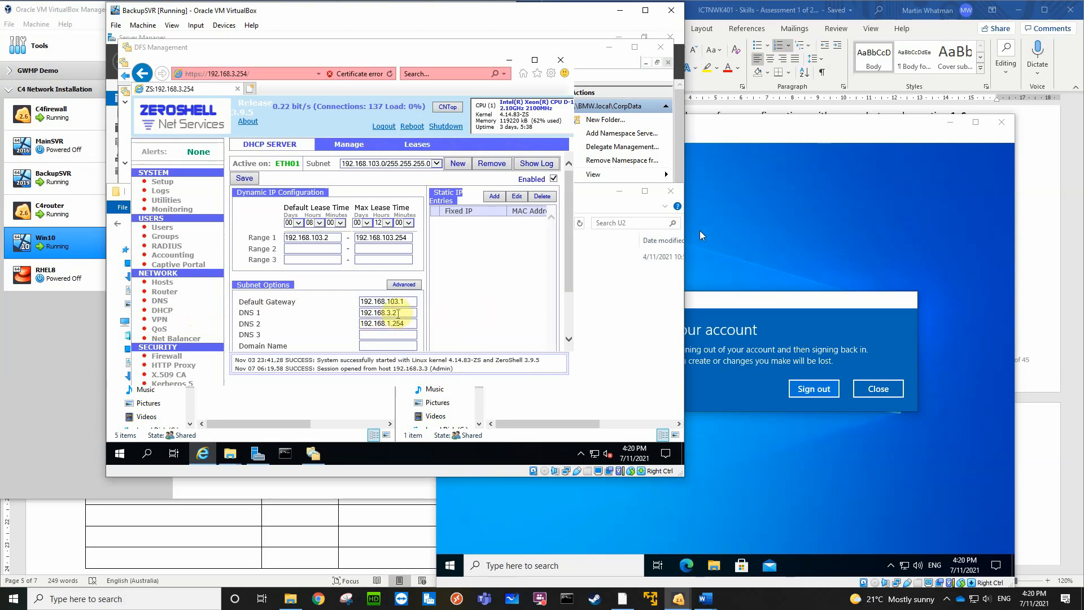
{"action": "left_click", "coordinate": [286, 451]}
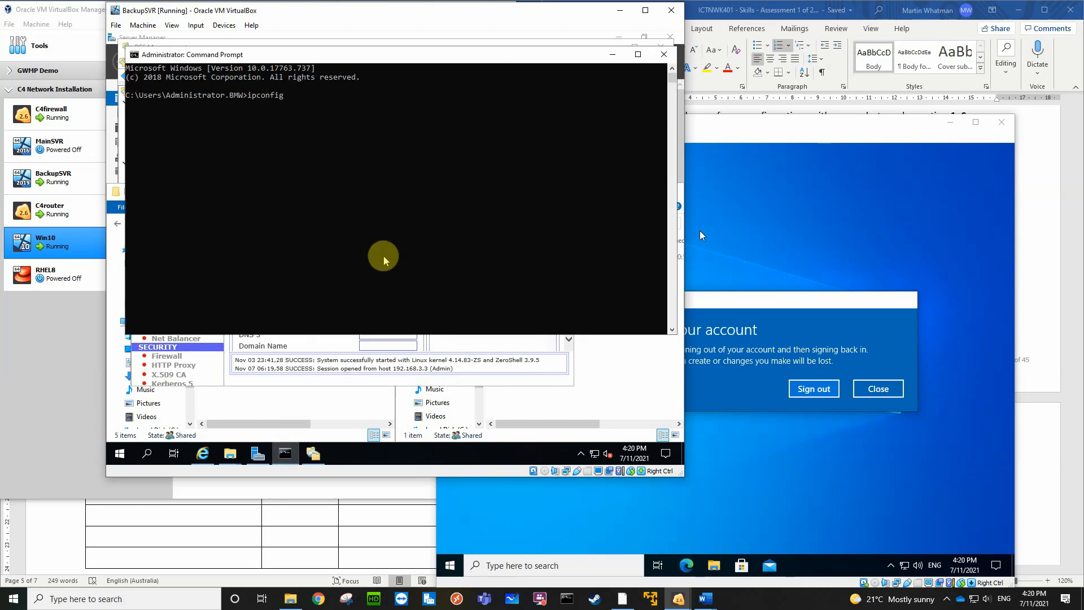
{"action": "type", "text": "ipconfig"}
{"action": "key", "text": "Return"}
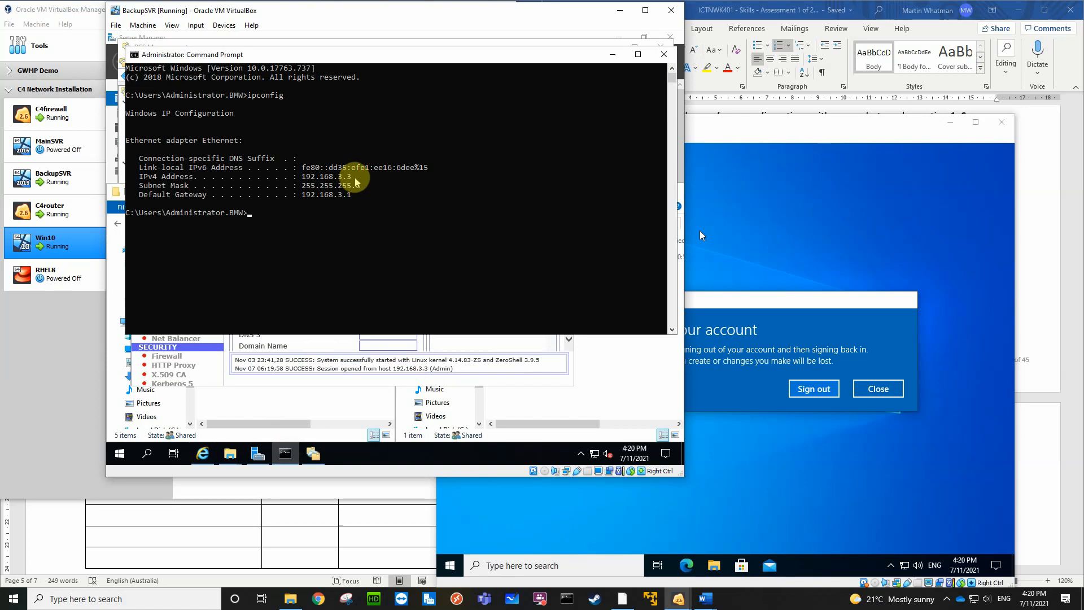
{"action": "left_click_drag", "start_coordinate": [356, 181], "coordinate": [302, 181]}
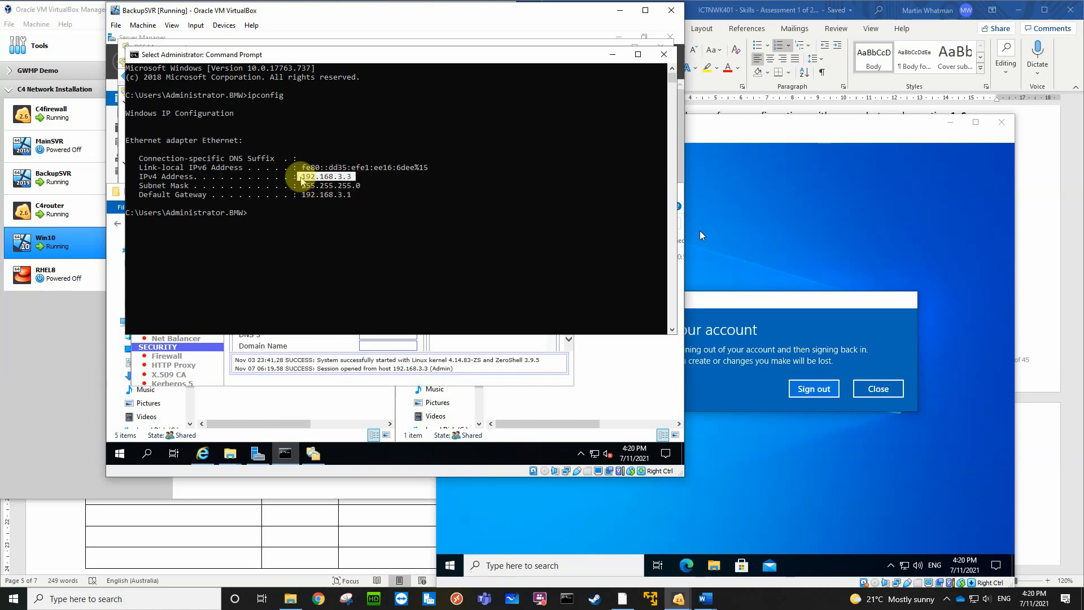
Set DNS 2 to 192.168.3.3 for the 192.168.103.0 DHCP subnet and save the configuration
{"action": "left_click", "coordinate": [523, 345]}
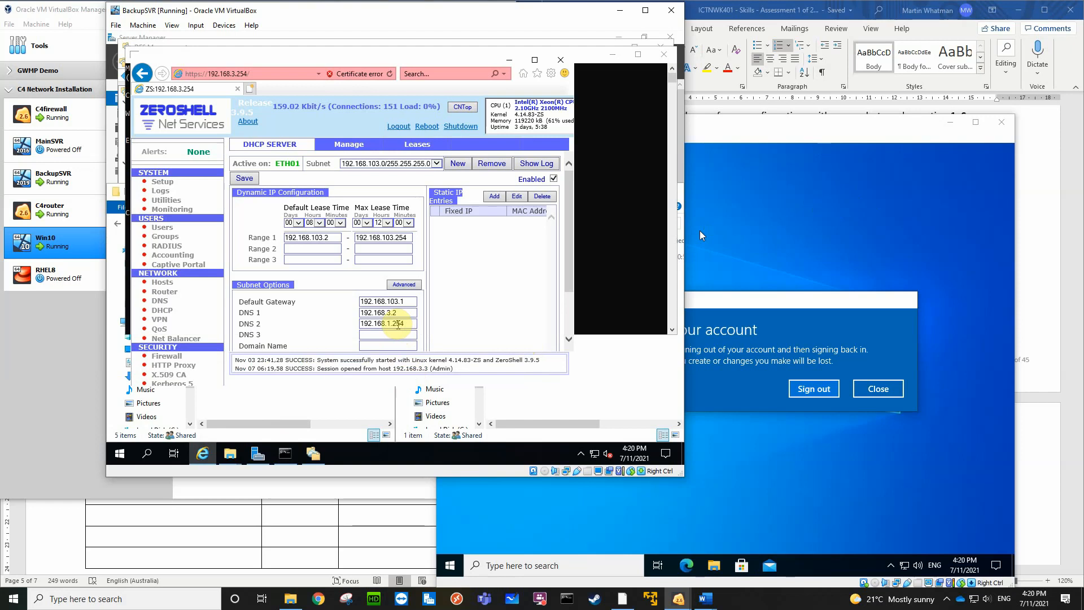
{"action": "left_click", "coordinate": [409, 325]}
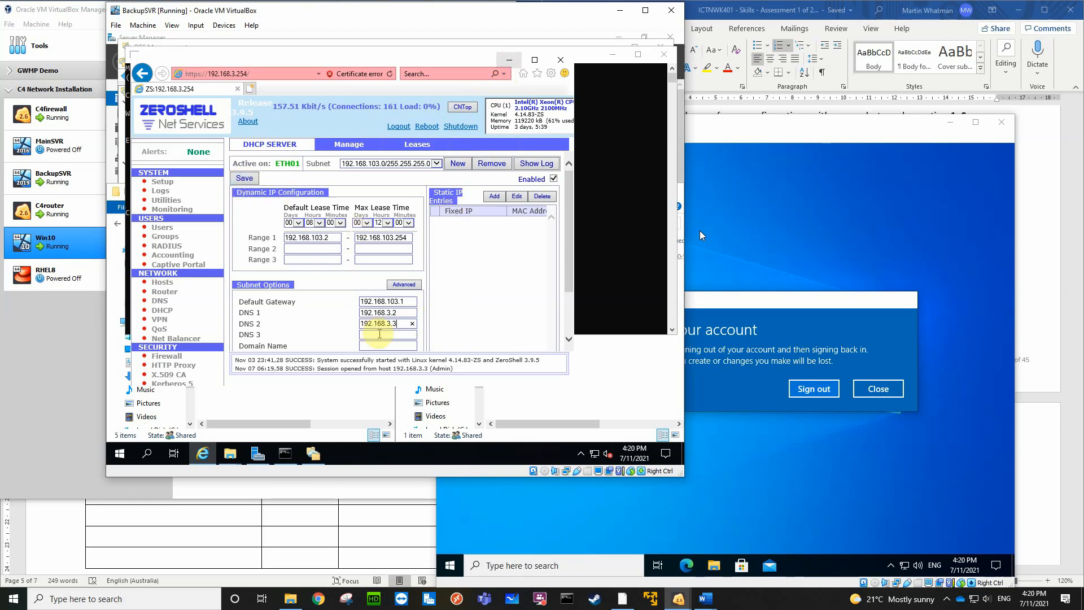
{"action": "left_click", "coordinate": [378, 334]}
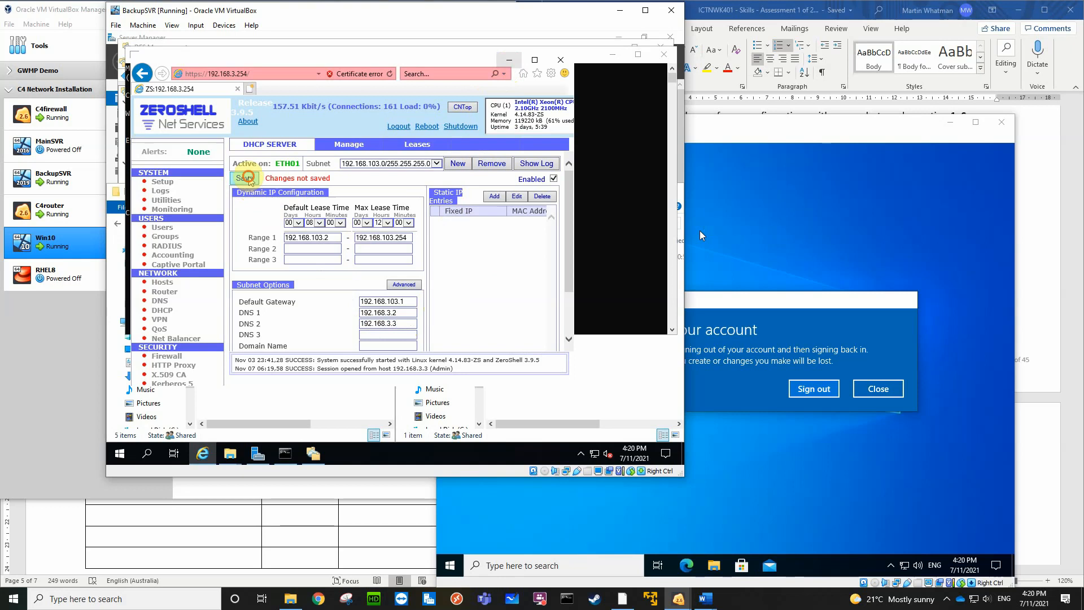
{"action": "left_click", "coordinate": [246, 178]}
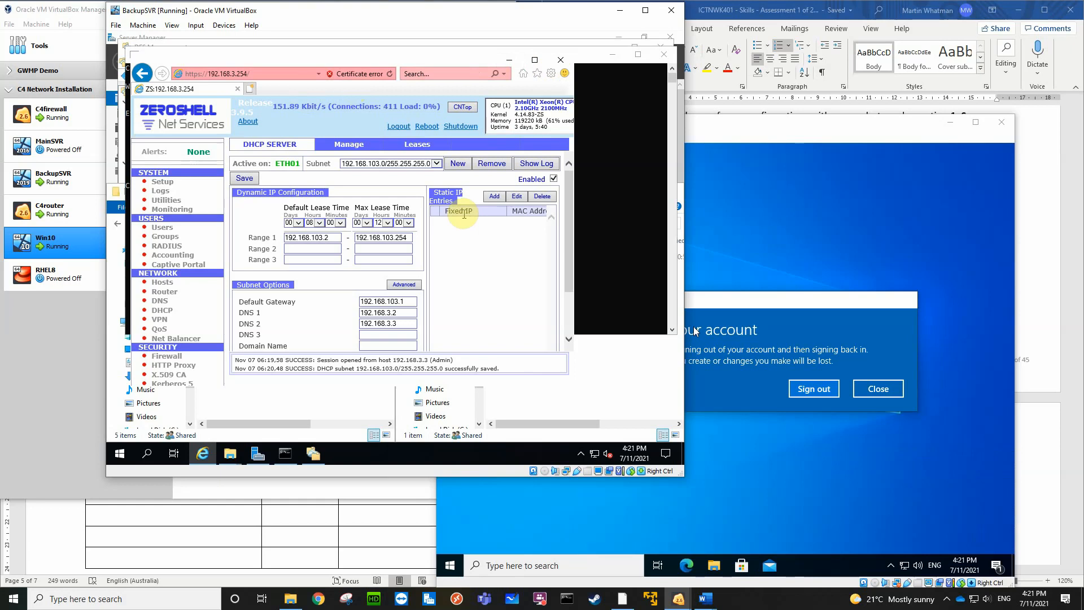
Minimize Command Prompt and Internet Explorer, and open DNS Manager on BackupSVR to examine its forward lookup zones
{"action": "left_click", "coordinate": [624, 175]}
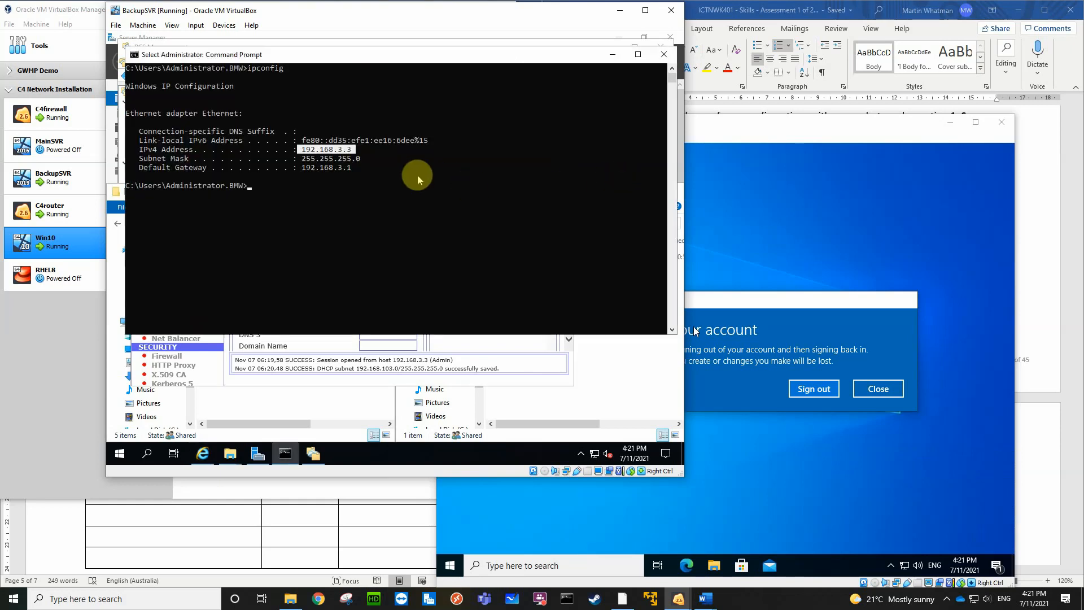
{"action": "left_click", "coordinate": [615, 56]}
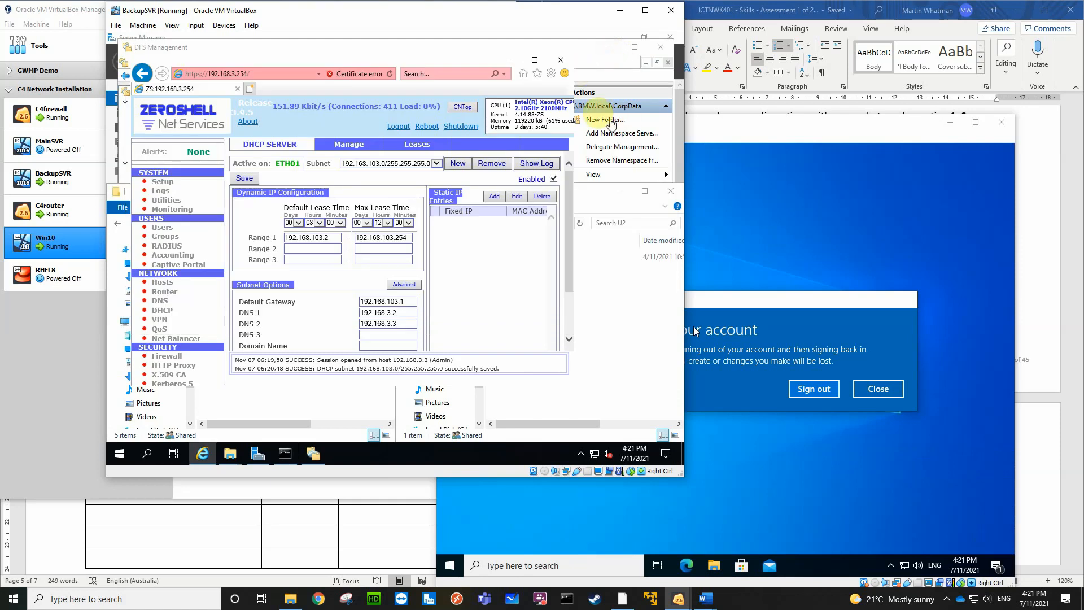
{"action": "left_click", "coordinate": [508, 62]}
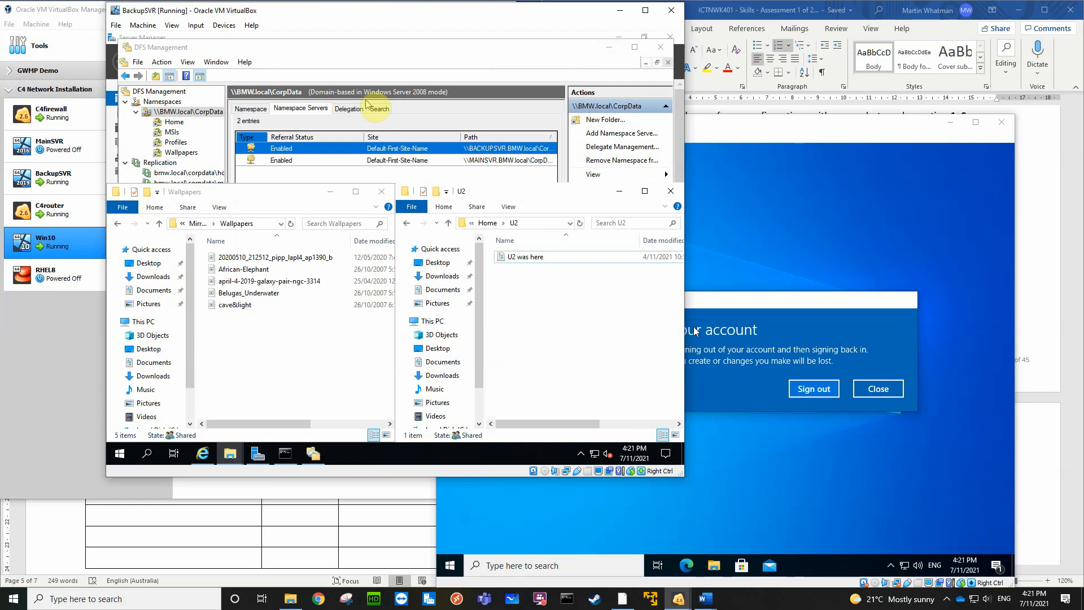
{"action": "left_click", "coordinate": [259, 454]}
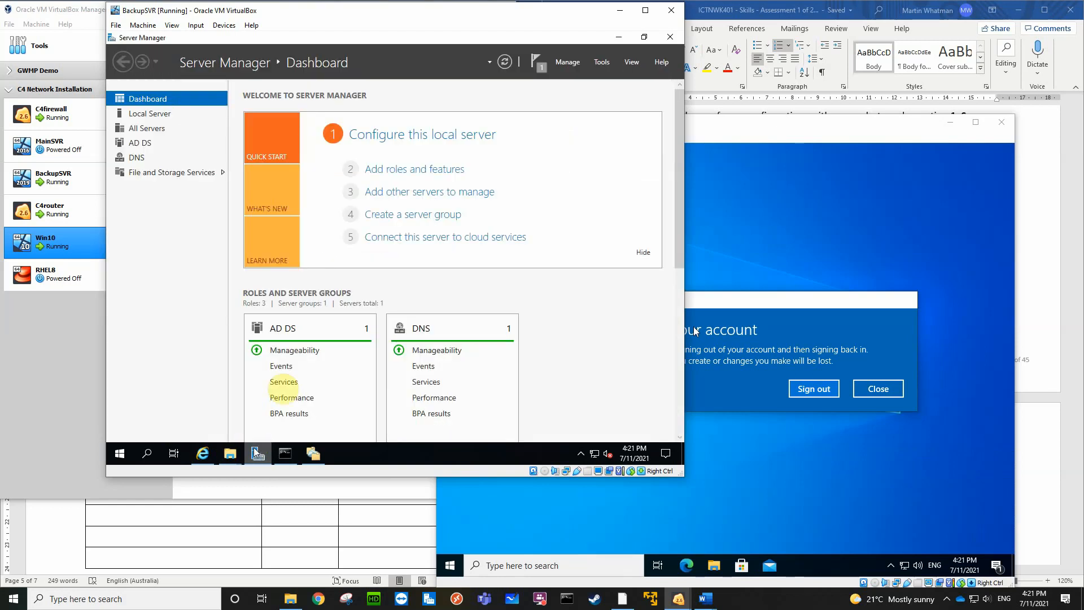
{"action": "left_click", "coordinate": [602, 62]}
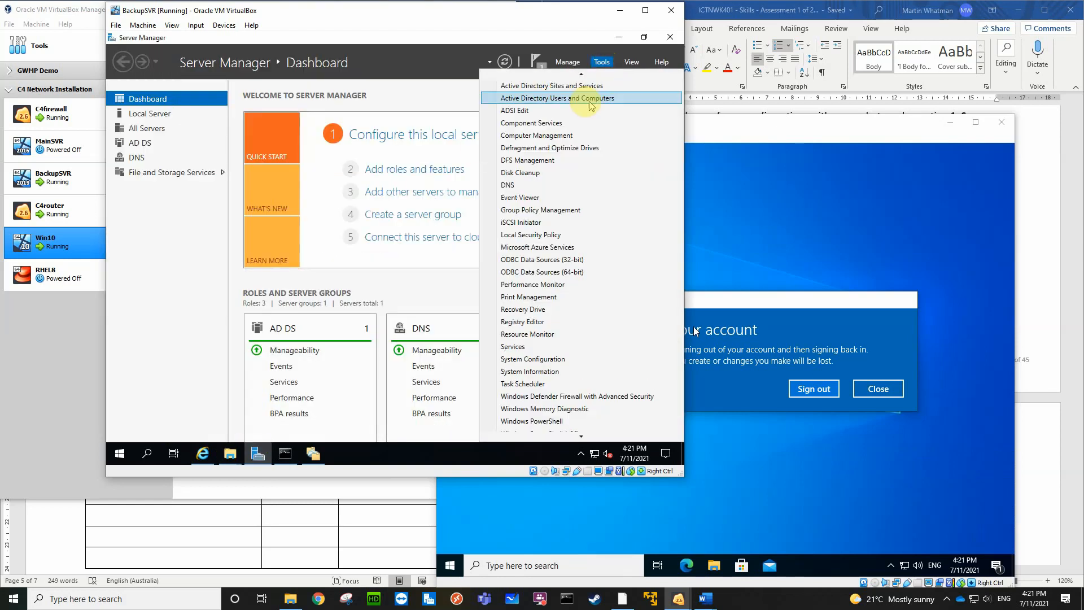
{"action": "left_click", "coordinate": [527, 182]}
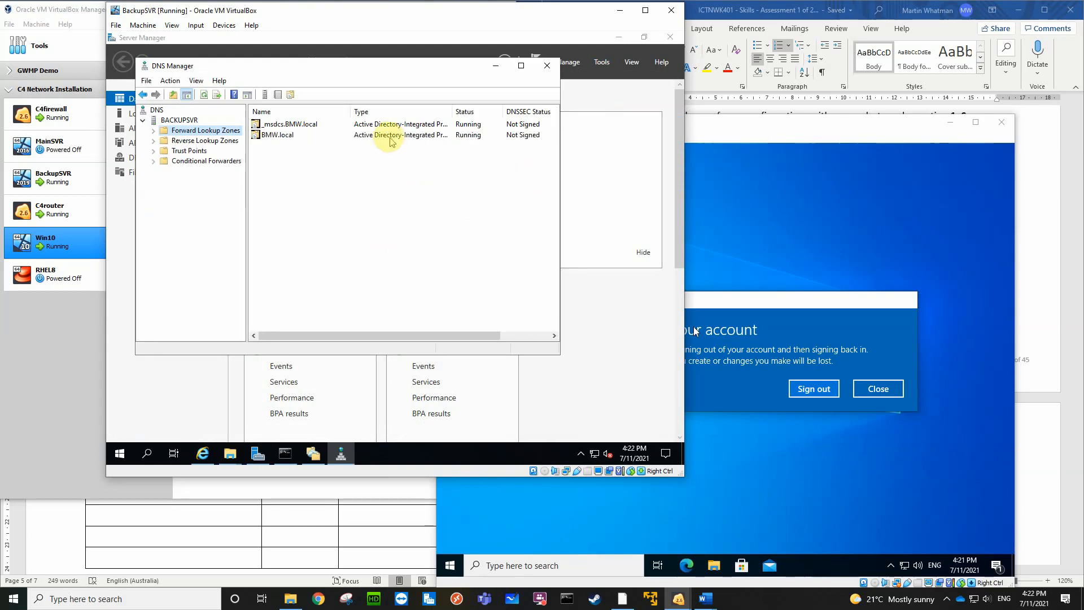
Examine the BMW.local zone's records and add 192.168.3.2 to the forwarders in BACKUPSVR's DNS server properties
{"action": "left_click", "coordinate": [272, 137]}
{"action": "double_click", "coordinate": [273, 137]}
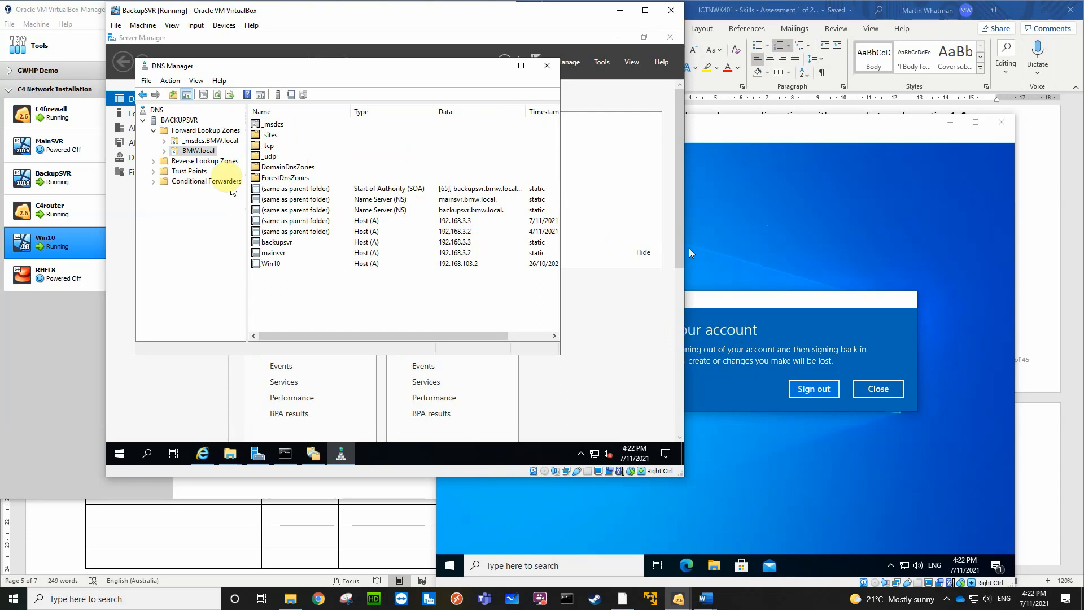
{"action": "right_click", "coordinate": [180, 121]}
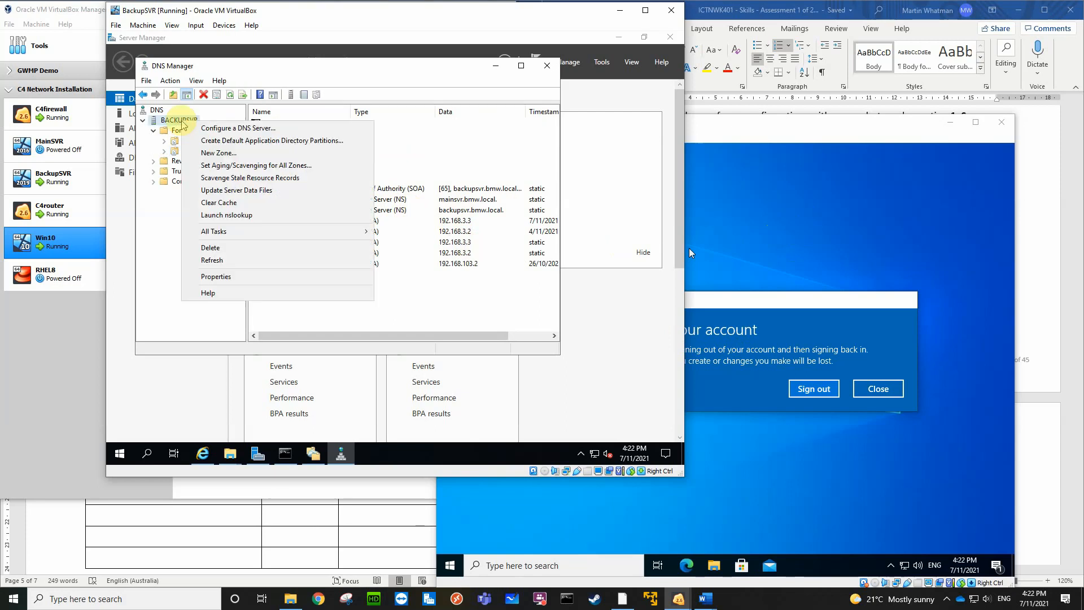
{"action": "left_click", "coordinate": [214, 275]}
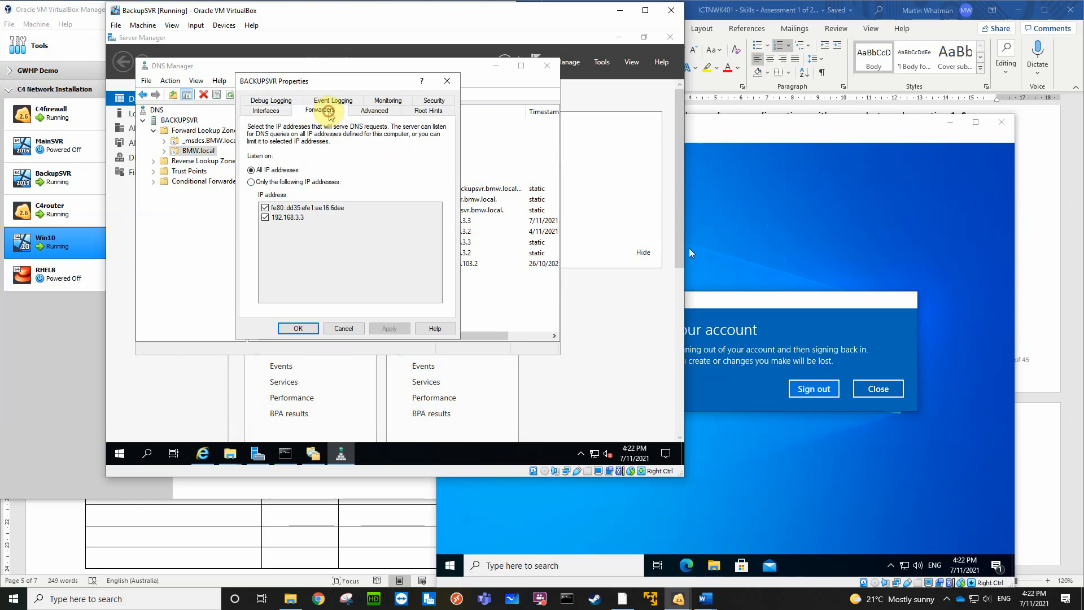
{"action": "left_click", "coordinate": [328, 111]}
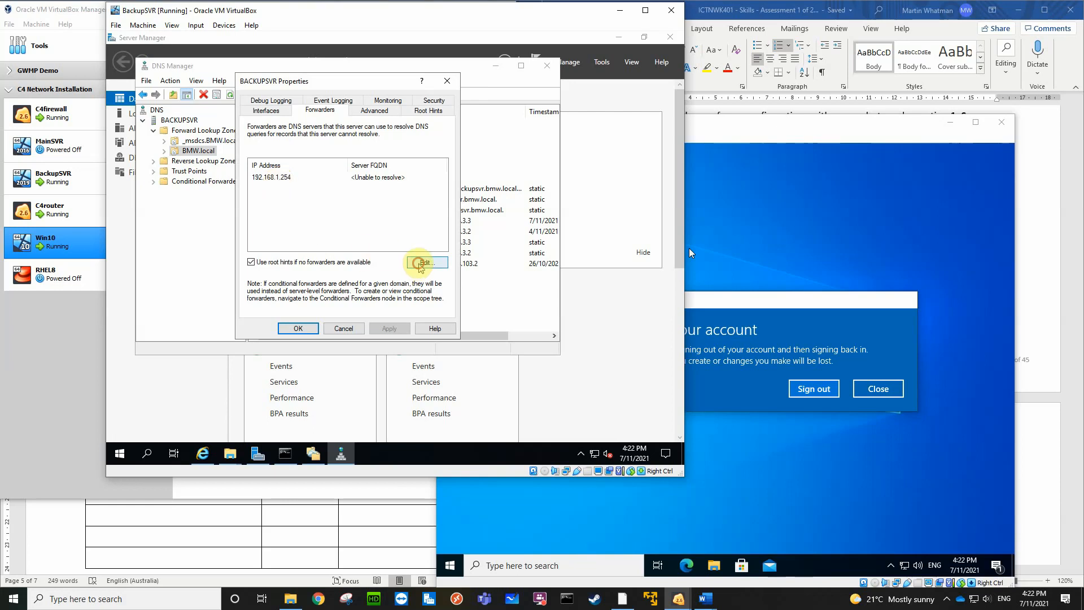
{"action": "left_click", "coordinate": [427, 262]}
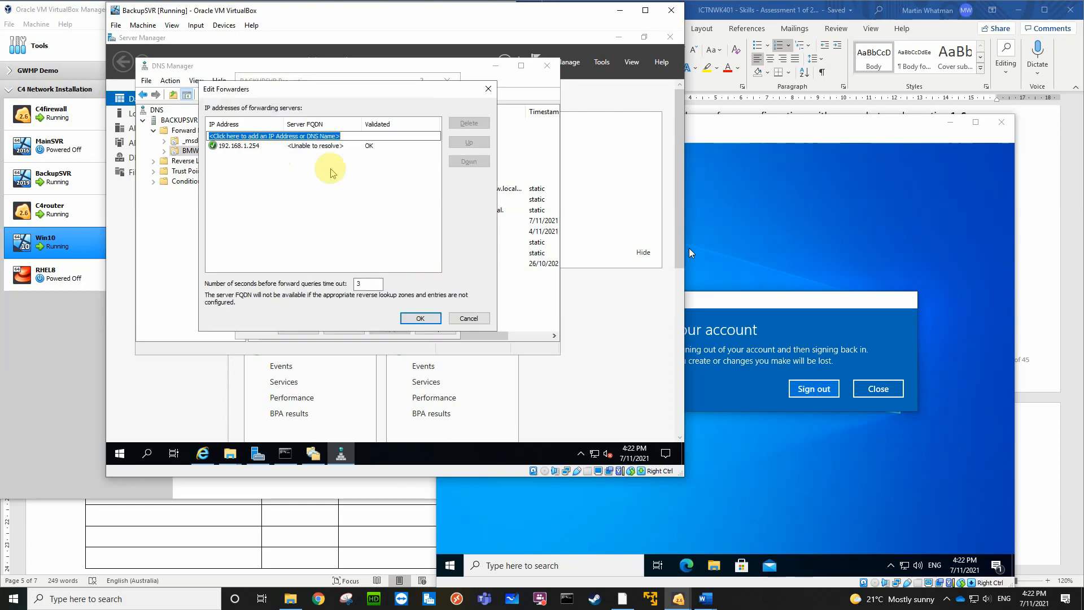
{"action": "type", "text": "192.168.3.2"}
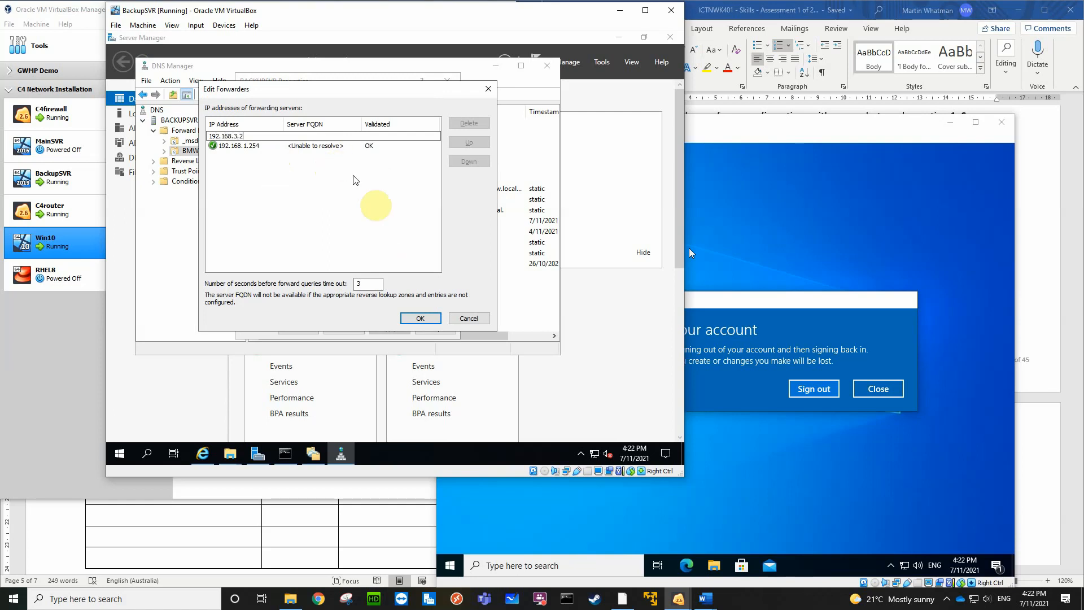
{"action": "key", "text": "Return"}
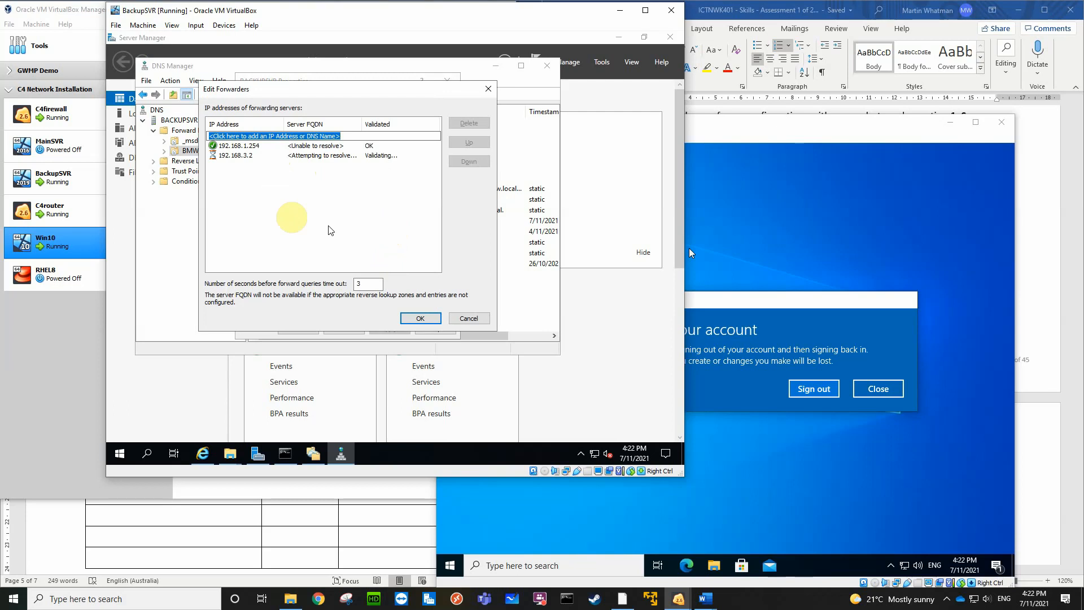
Move forwarder 192.168.3.2 above 192.168.1.254, apply the DNS server changes, and close DNS Manager
{"action": "left_click", "coordinate": [249, 156]}
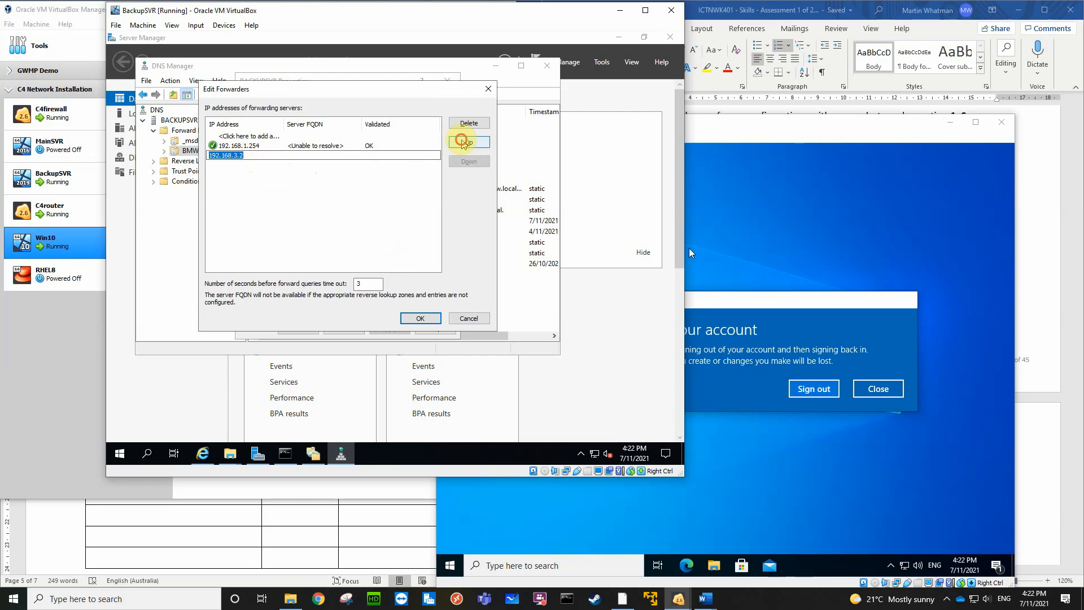
{"action": "left_click", "coordinate": [459, 142]}
{"action": "left_click", "coordinate": [278, 182]}
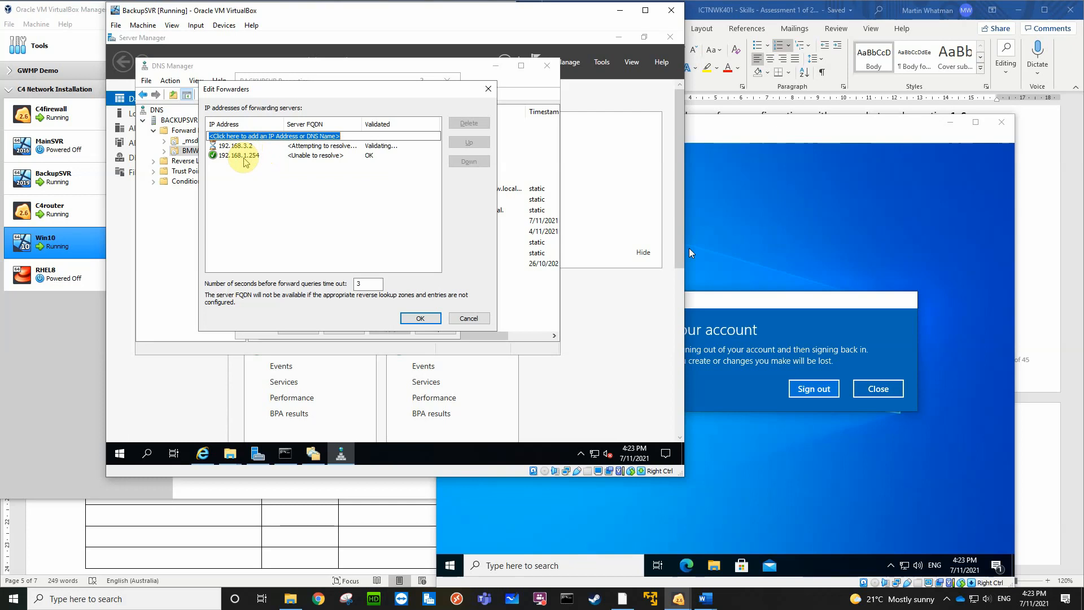
{"action": "left_click", "coordinate": [422, 318]}
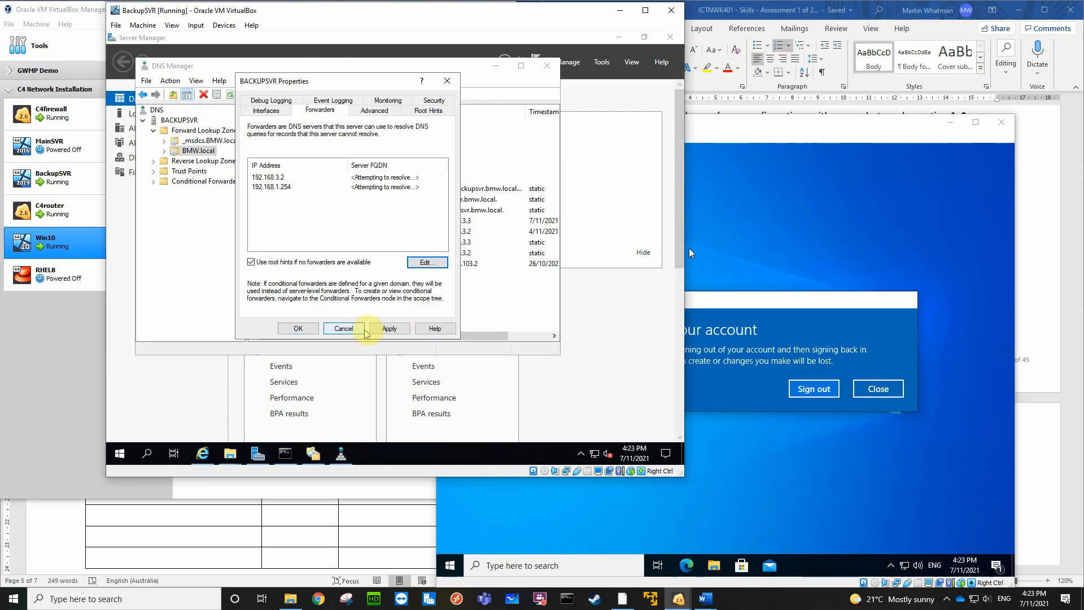
{"action": "left_click", "coordinate": [390, 329]}
{"action": "left_click", "coordinate": [307, 333]}
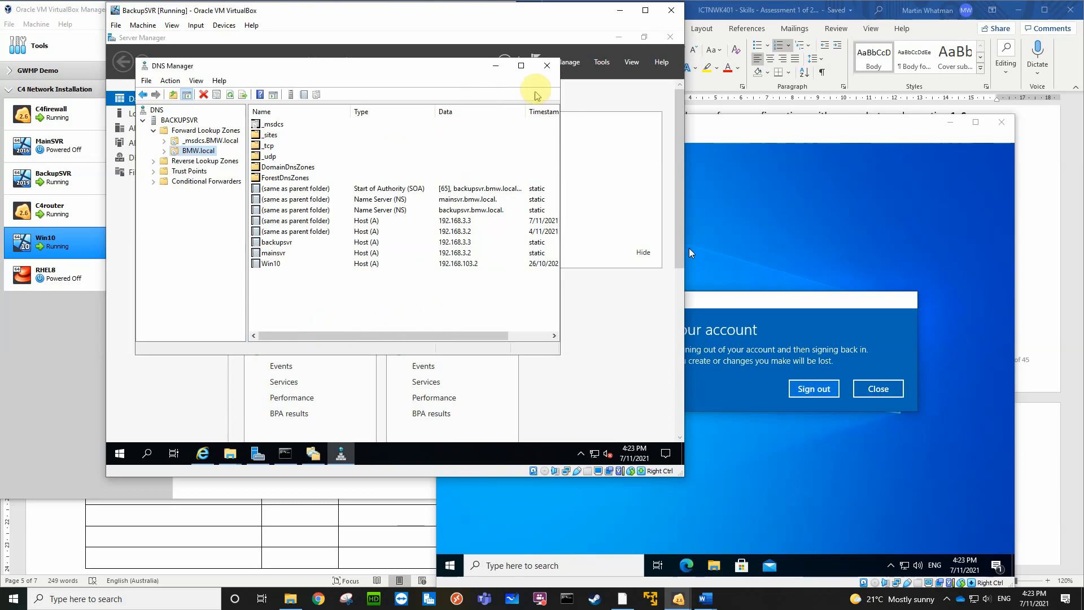
{"action": "left_click", "coordinate": [546, 67]}
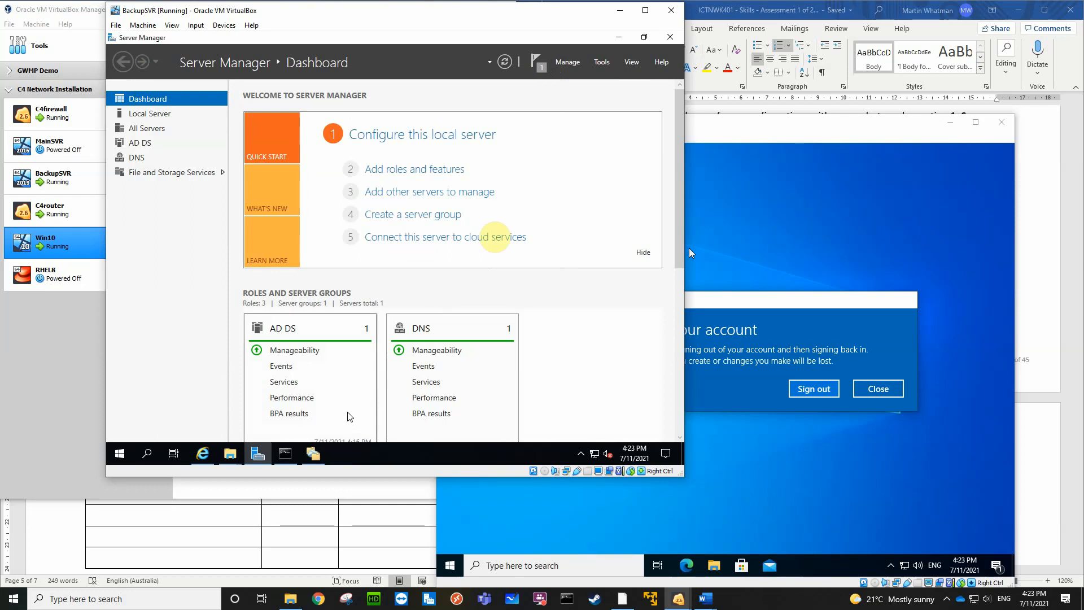
Minimize Server Manager on BackupSVR, switch to the Win10 machine, and sign out of its failed session
{"action": "left_click", "coordinate": [622, 37]}
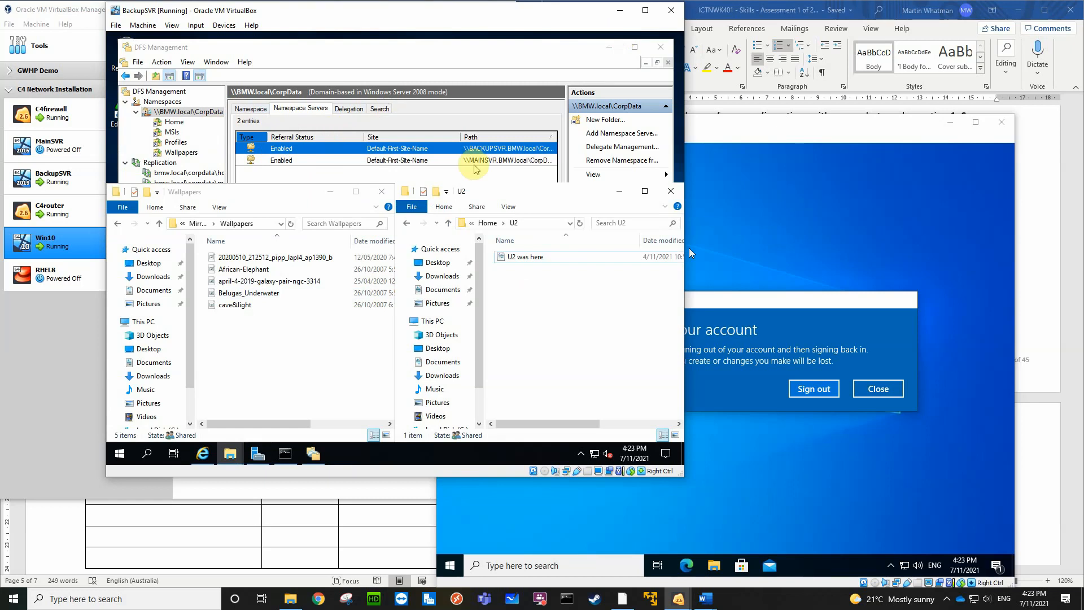
{"action": "left_click", "coordinate": [745, 242]}
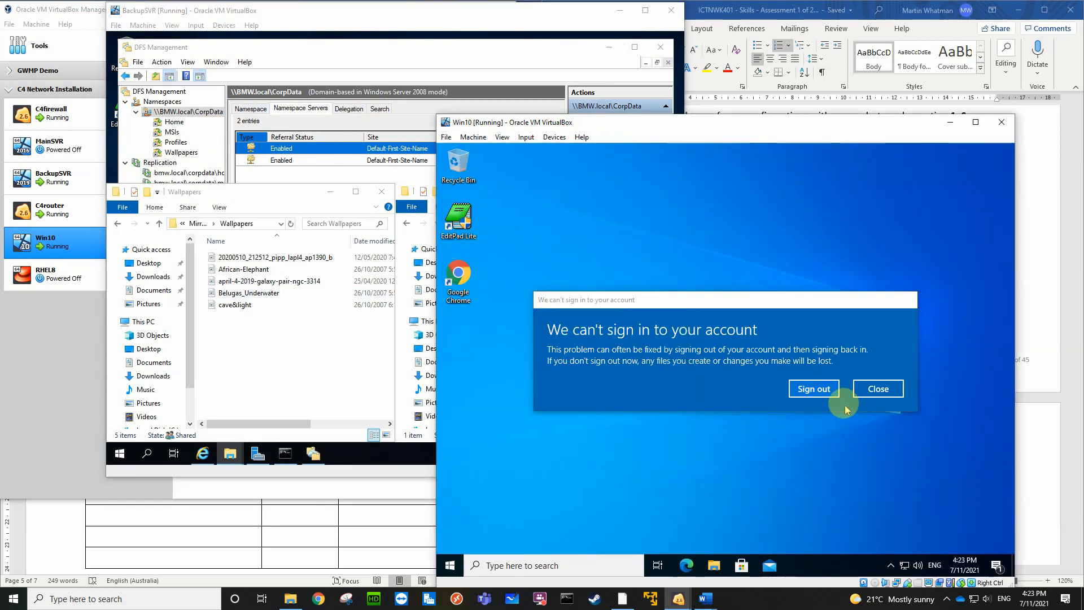
{"action": "left_click", "coordinate": [822, 390]}
{"action": "left_click", "coordinate": [814, 389]}
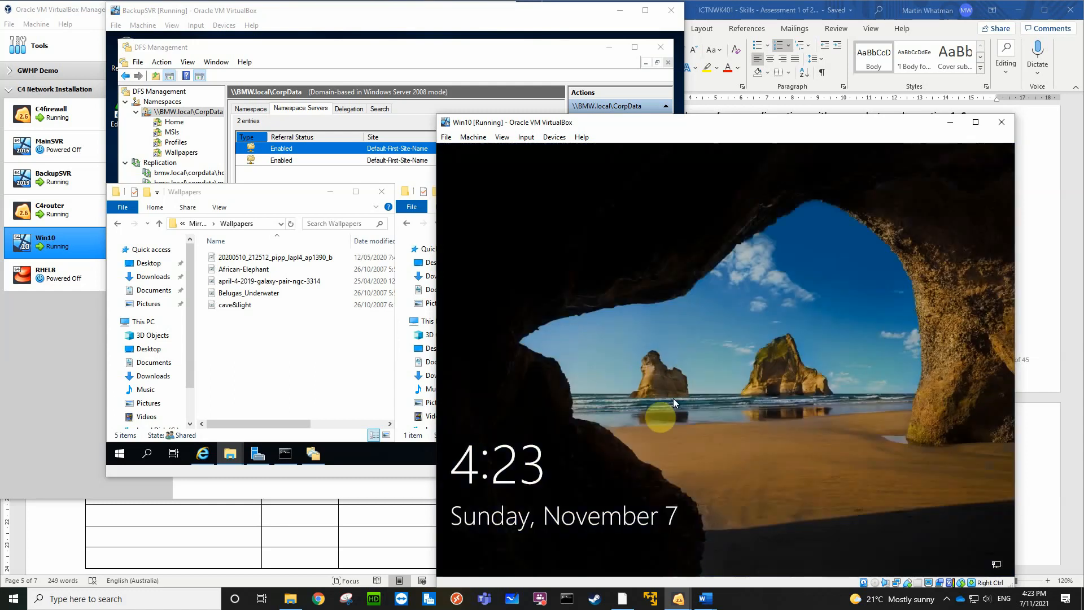
Check Win10's network connection from the sign-in screen and restart the machine
{"action": "left_click", "coordinate": [647, 453]}
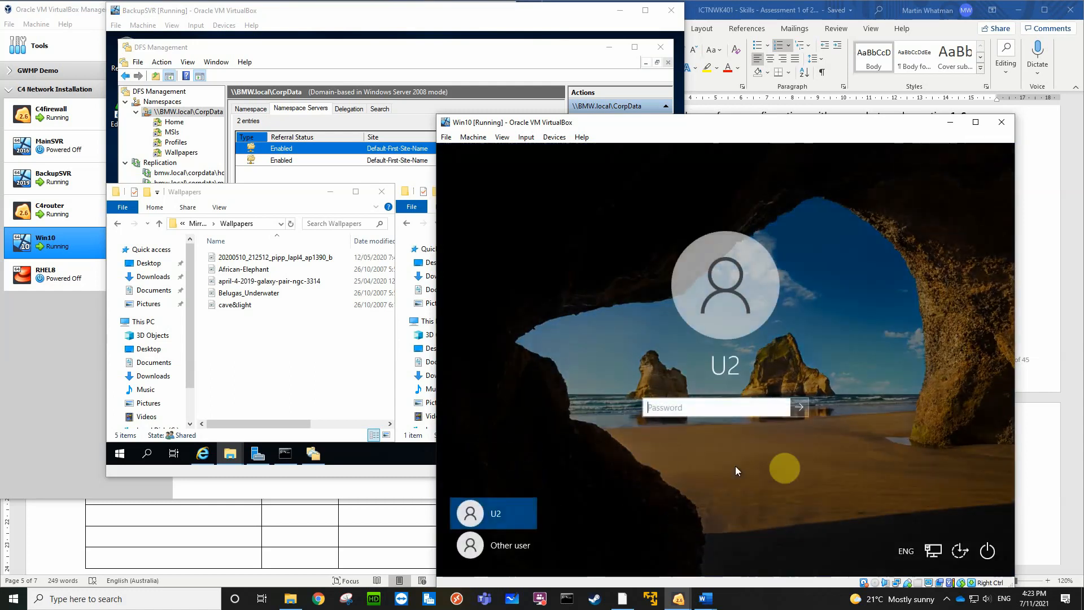
{"action": "left_click", "coordinate": [935, 552]}
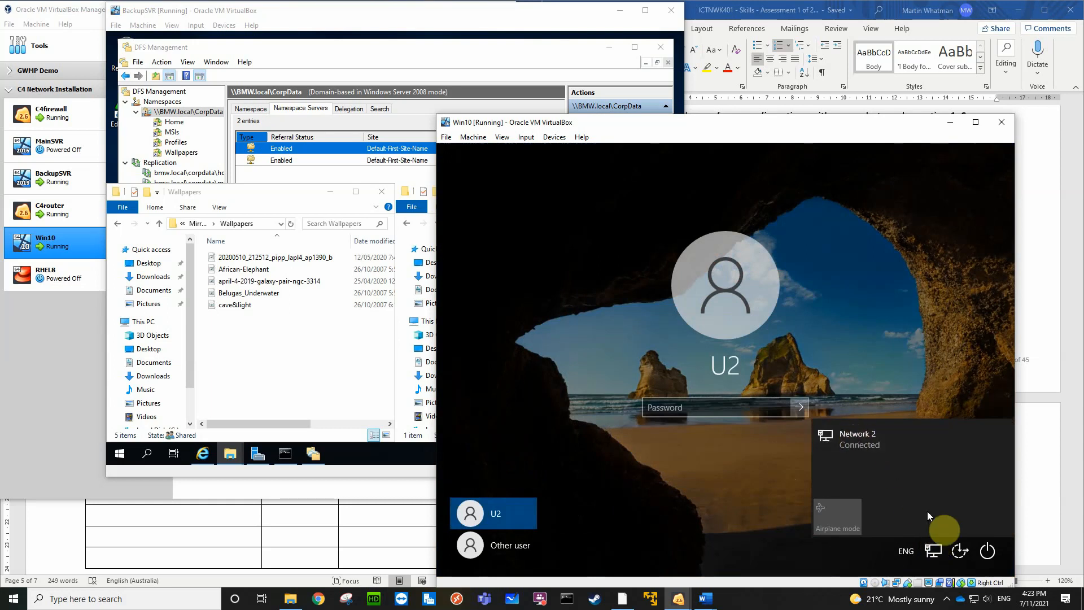
{"action": "left_click", "coordinate": [990, 550]}
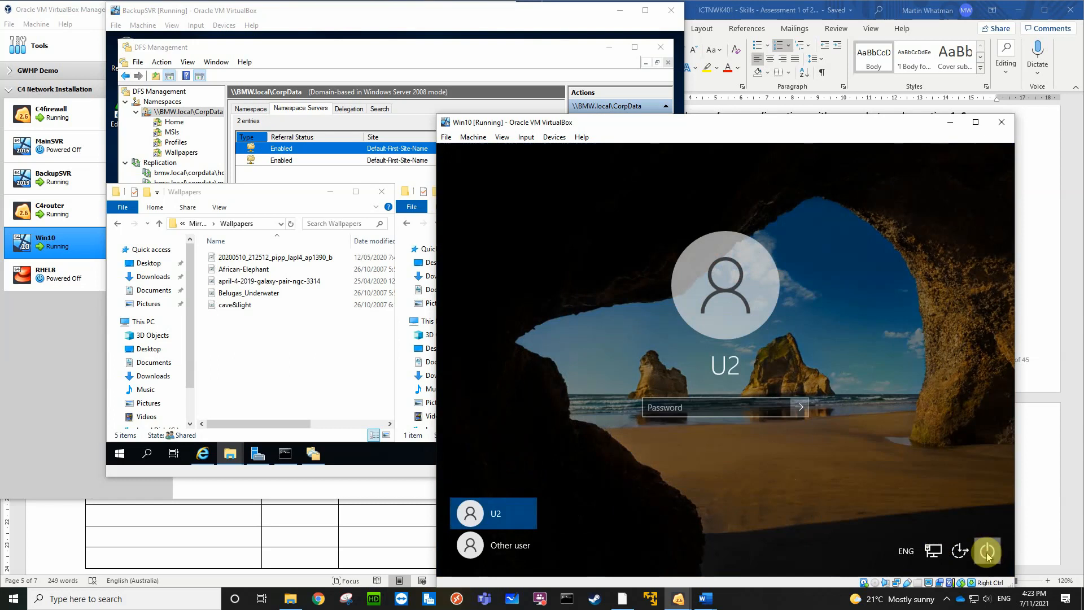
{"action": "left_click", "coordinate": [987, 554]}
{"action": "left_click", "coordinate": [980, 524]}
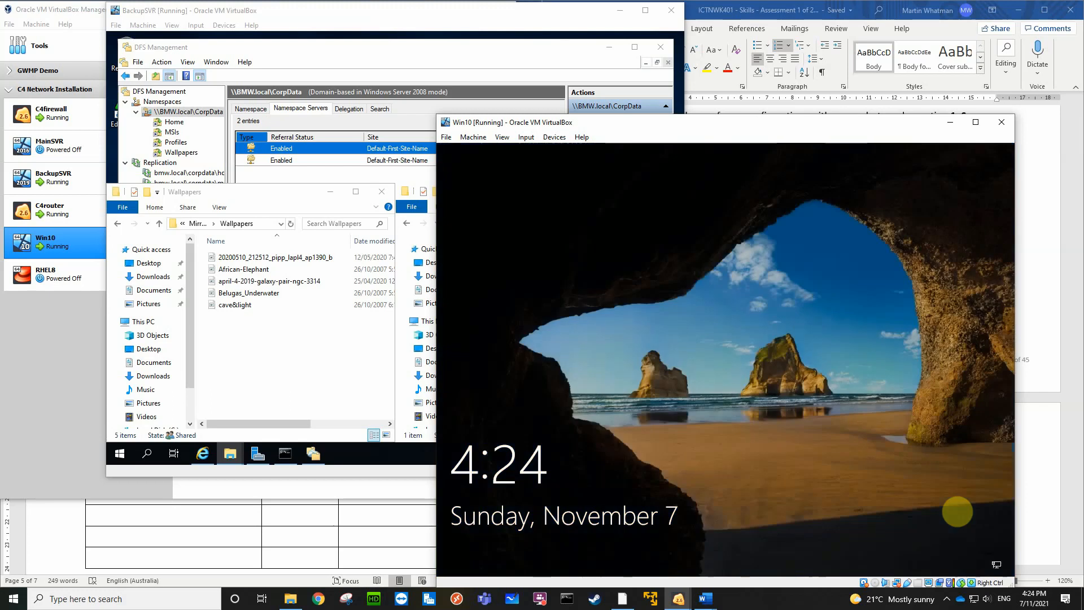
Sign in to Win10 as U2 with the account password
{"action": "left_click", "coordinate": [958, 511]}
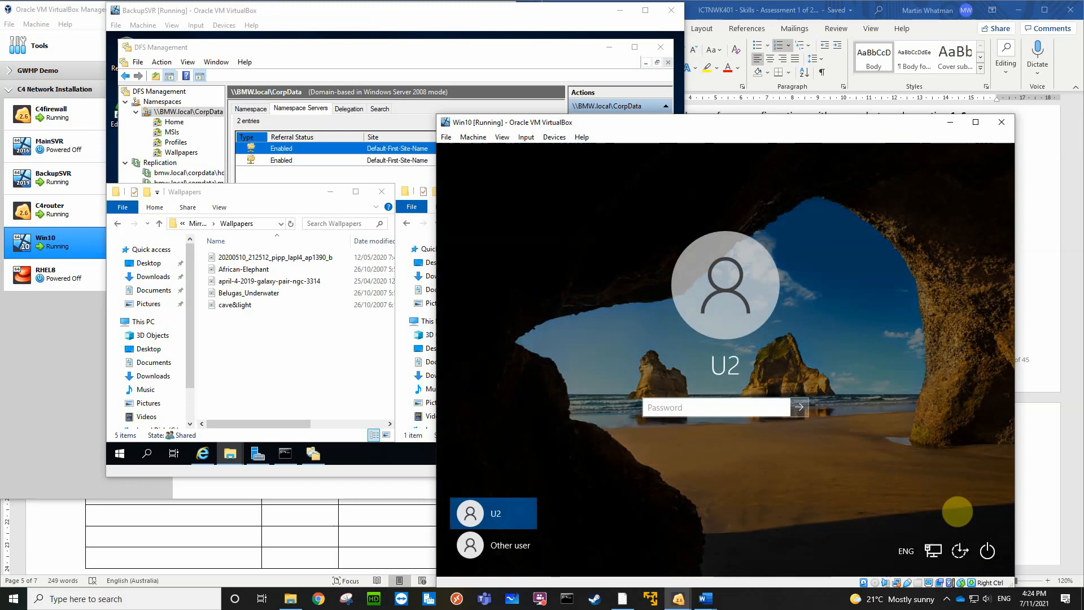
{"action": "type", "text": "P"}
{"action": "key", "text": "Return"}
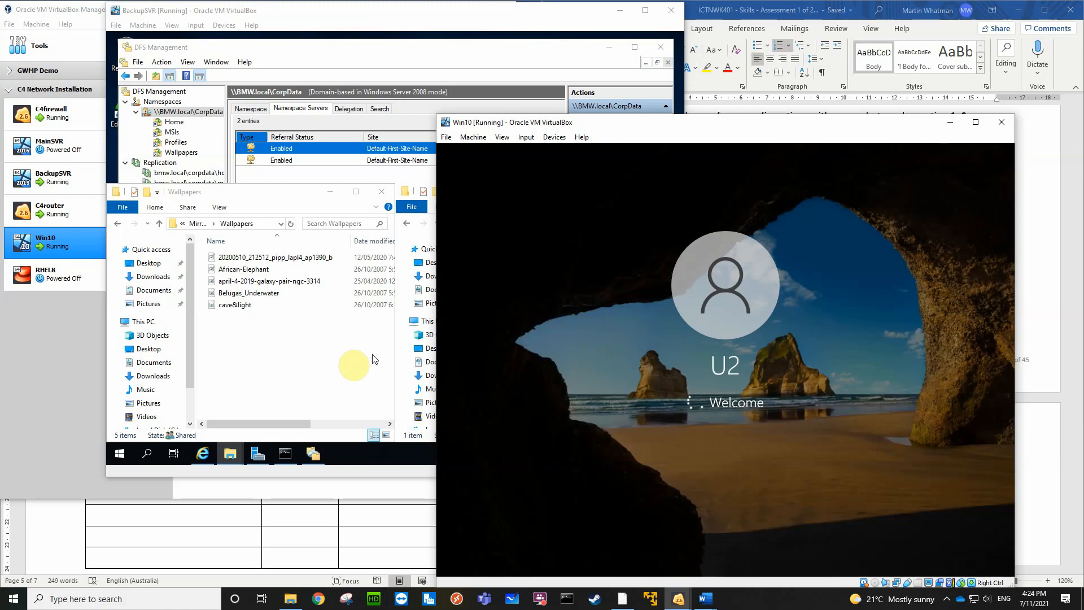
Examine the Users container and the ROI01 unit in BackupSVR's Active Directory Users and Computers, and close it and Server Manager
{"action": "left_click", "coordinate": [256, 455]}
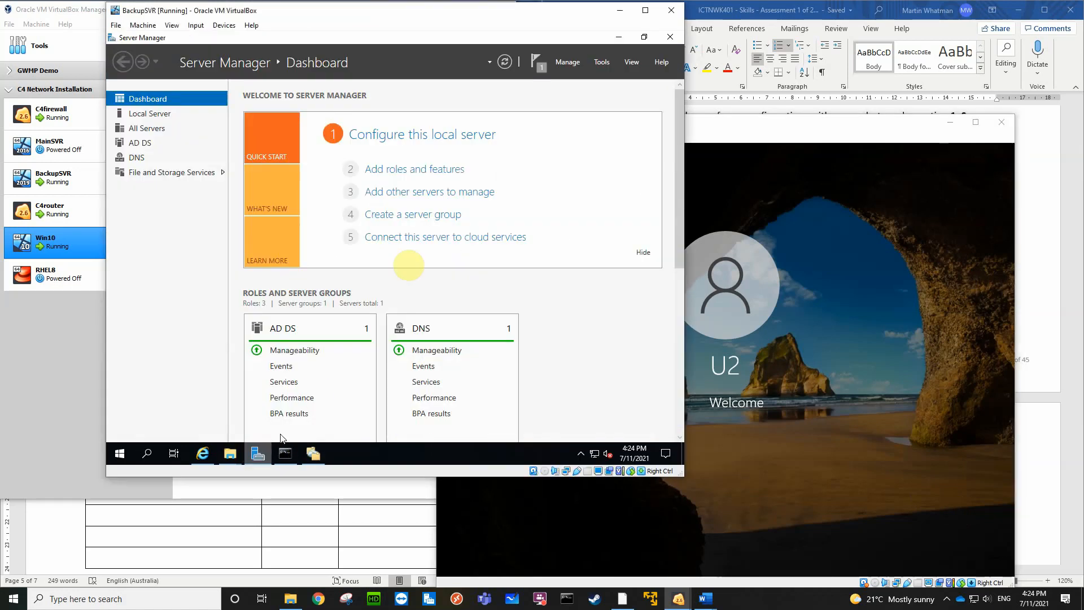
{"action": "left_click", "coordinate": [603, 61]}
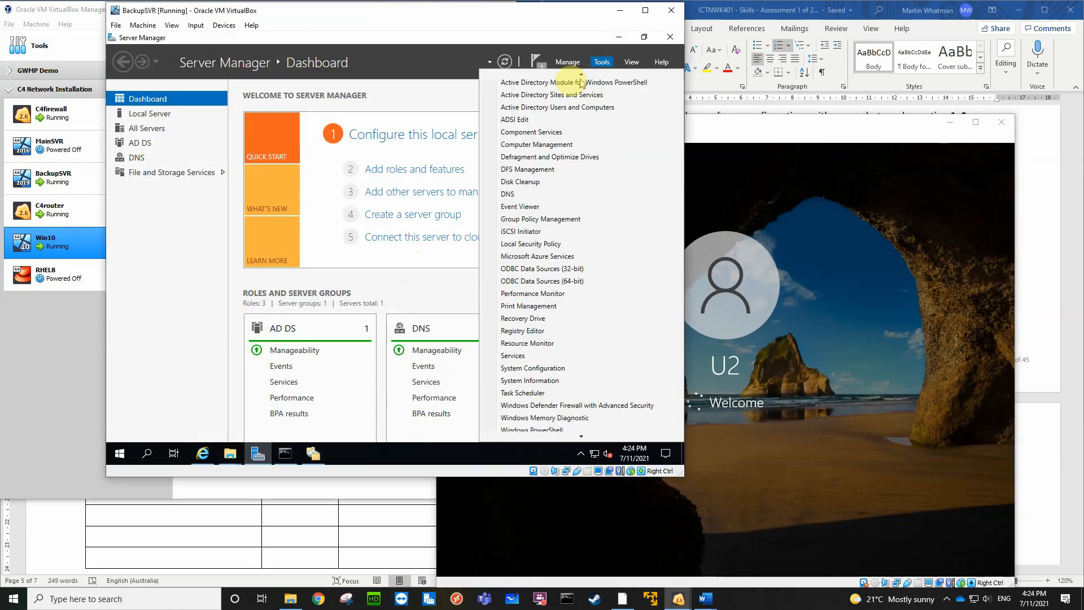
{"action": "left_click", "coordinate": [547, 111]}
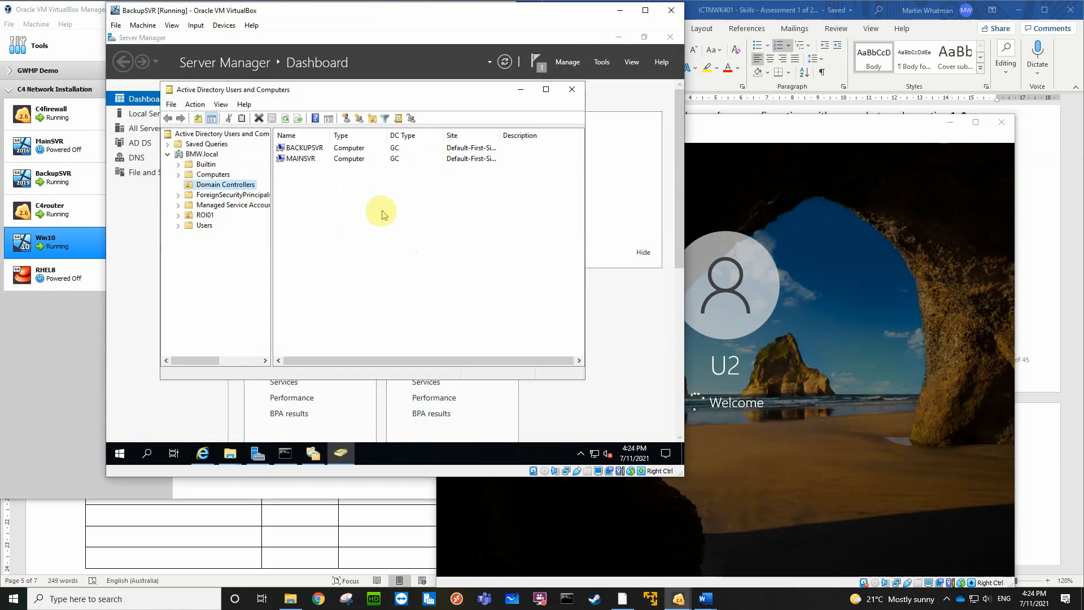
{"action": "left_click", "coordinate": [204, 224]}
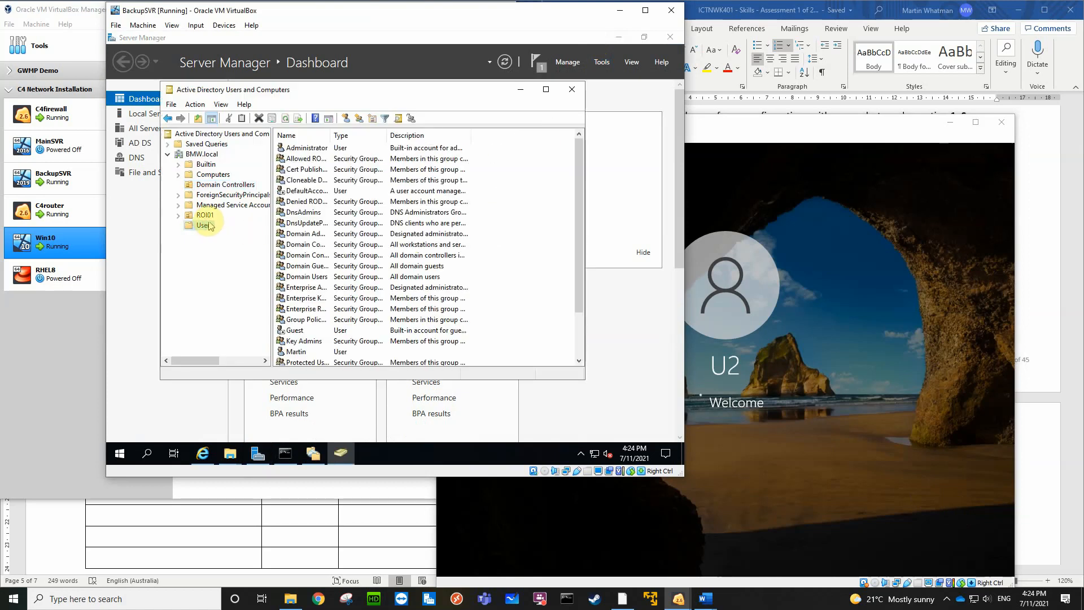
{"action": "left_click", "coordinate": [211, 215]}
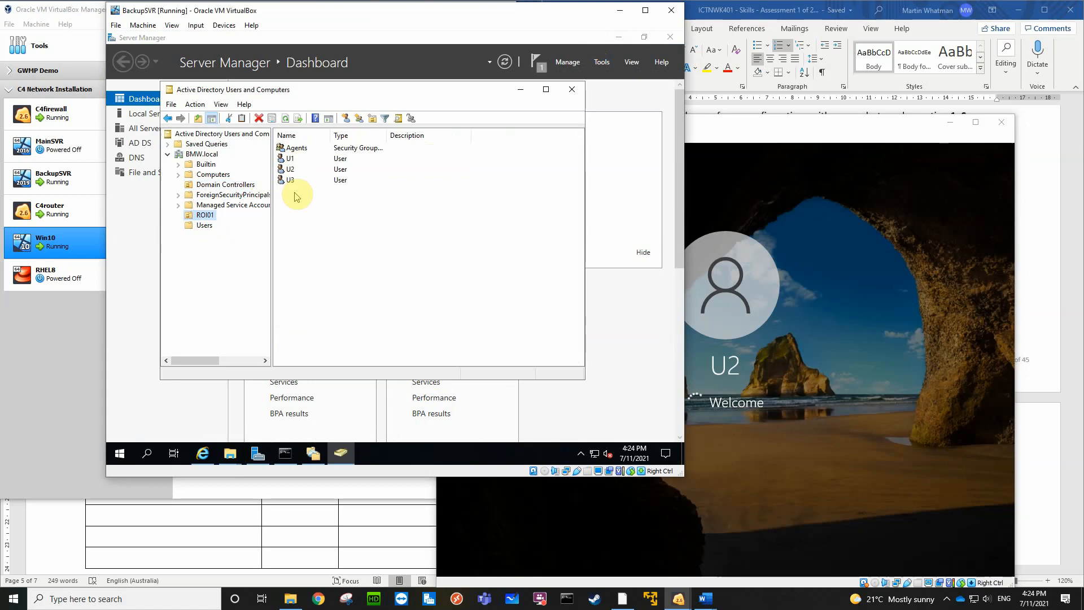
{"action": "left_click", "coordinate": [573, 91]}
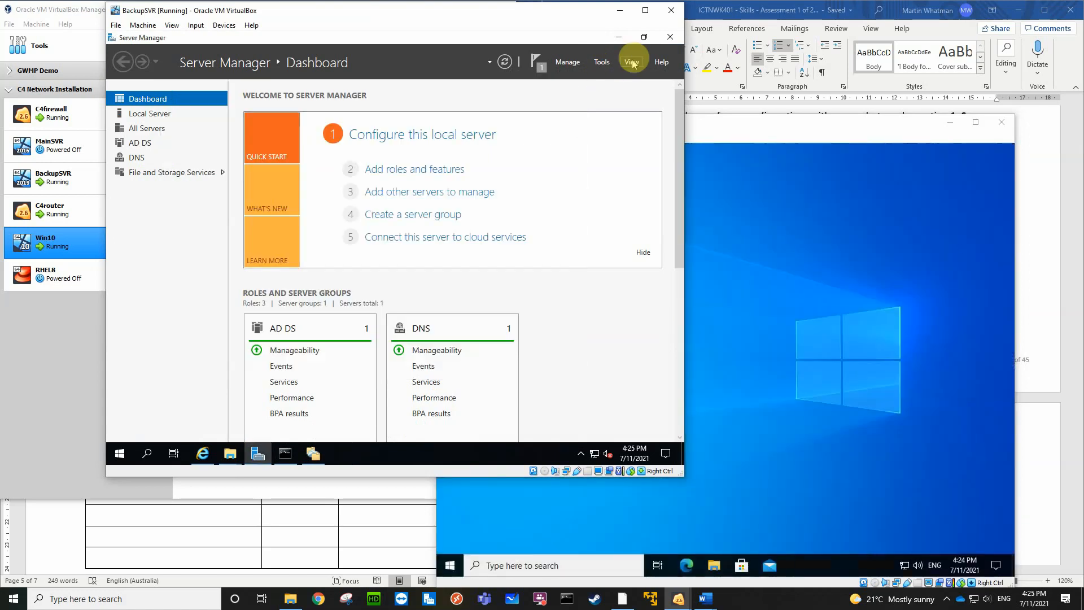
{"action": "left_click", "coordinate": [670, 39]}
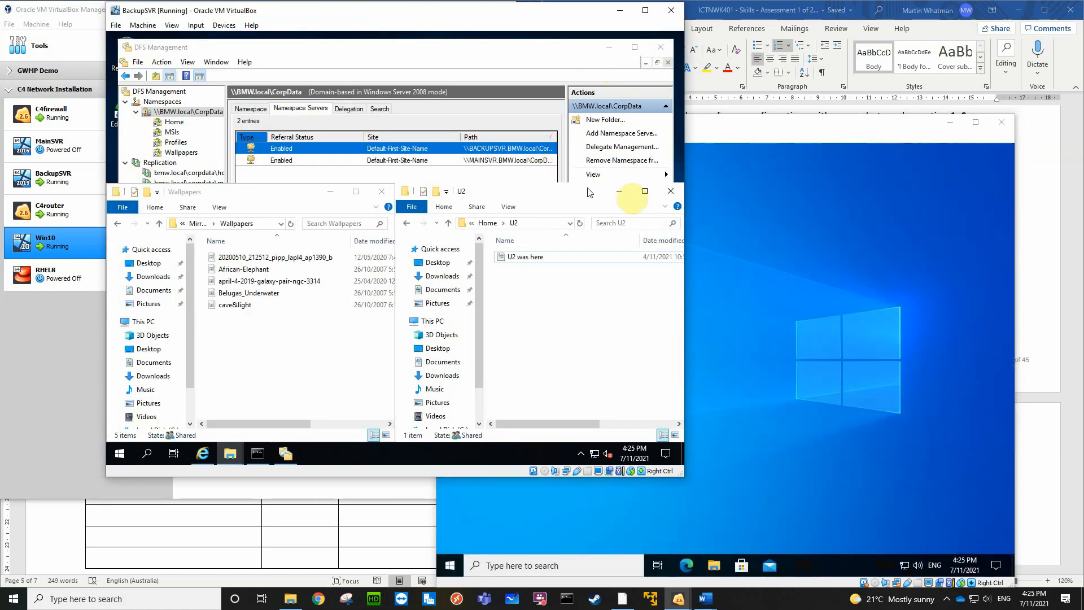
Reposition the Win10 machine window and BackupSVR's U2 folder window so they no longer overlap
{"action": "left_click", "coordinate": [765, 172]}
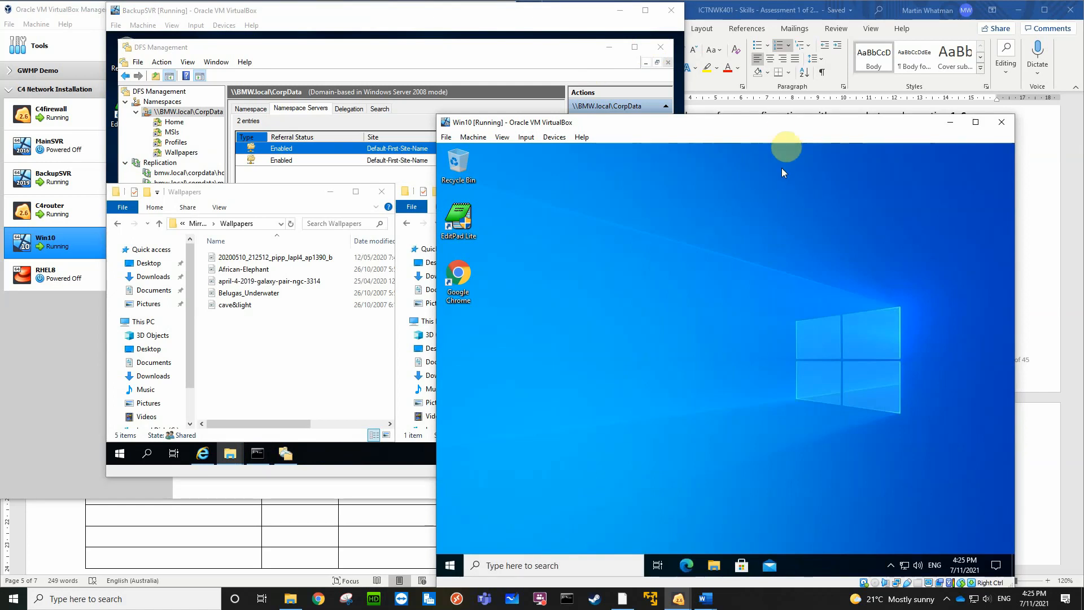
{"action": "left_click_drag", "start_coordinate": [779, 123], "coordinate": [840, 112]}
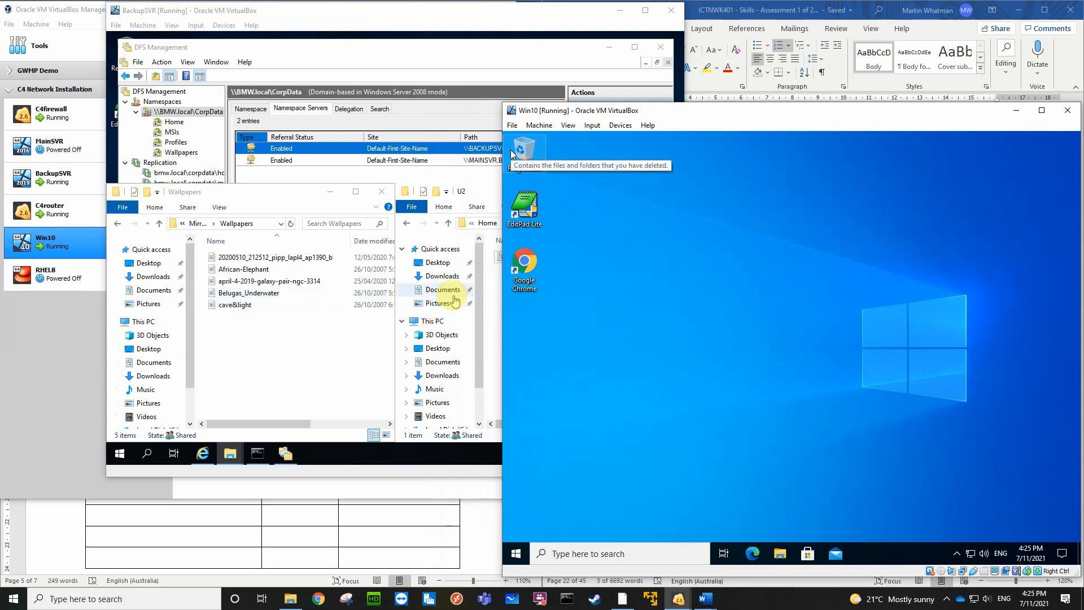
{"action": "left_click", "coordinate": [485, 186]}
{"action": "left_click_drag", "start_coordinate": [486, 187], "coordinate": [424, 194]}
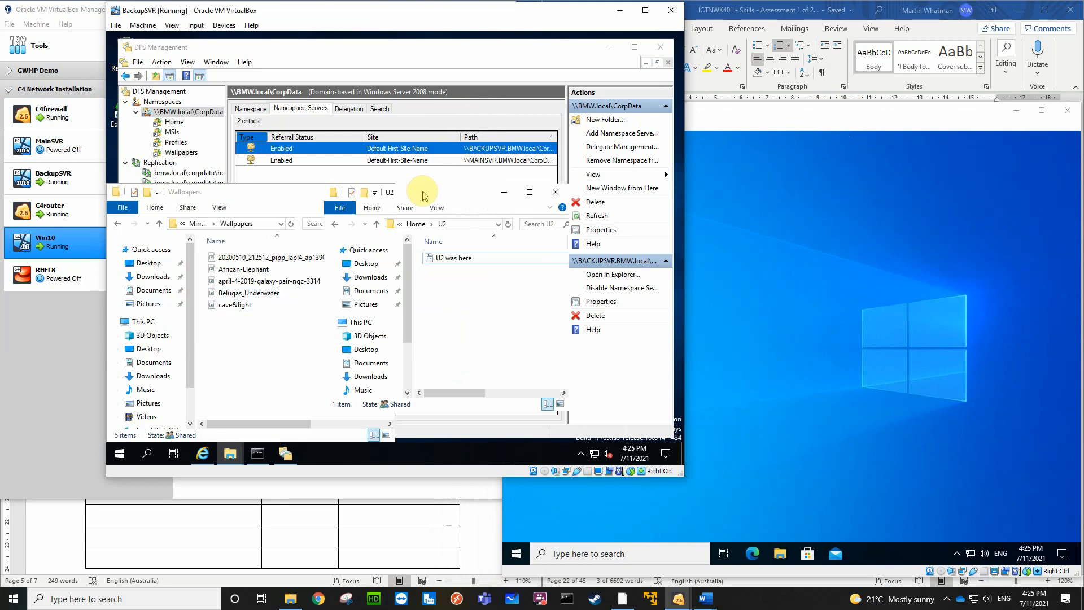
Switch back to Win10, open File Explorer, reposition its window on the desktop, and minimize it
{"action": "left_click", "coordinate": [803, 114]}
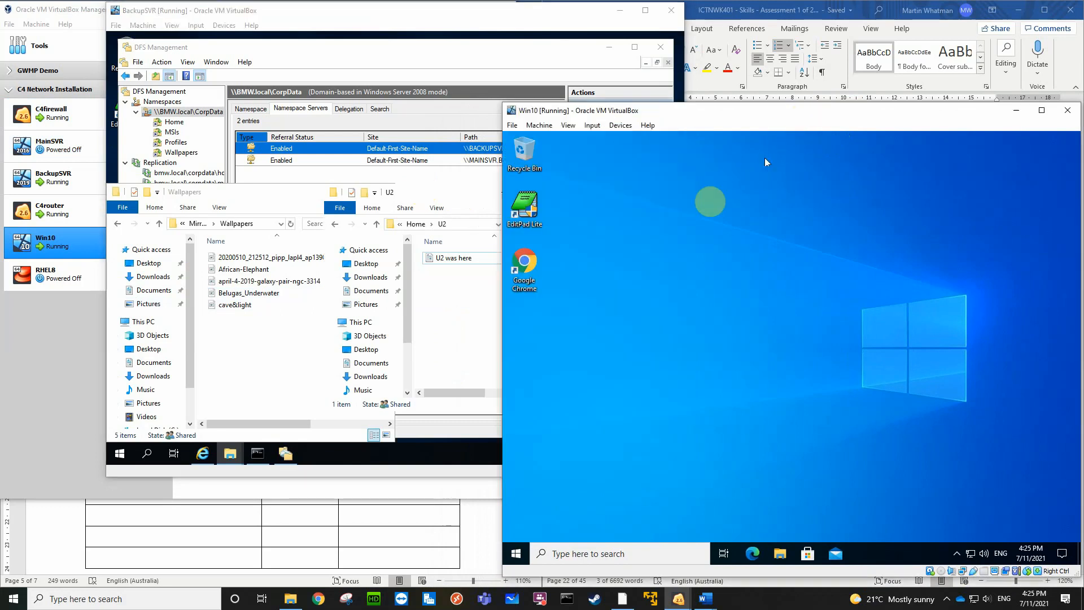
{"action": "left_click", "coordinate": [777, 553]}
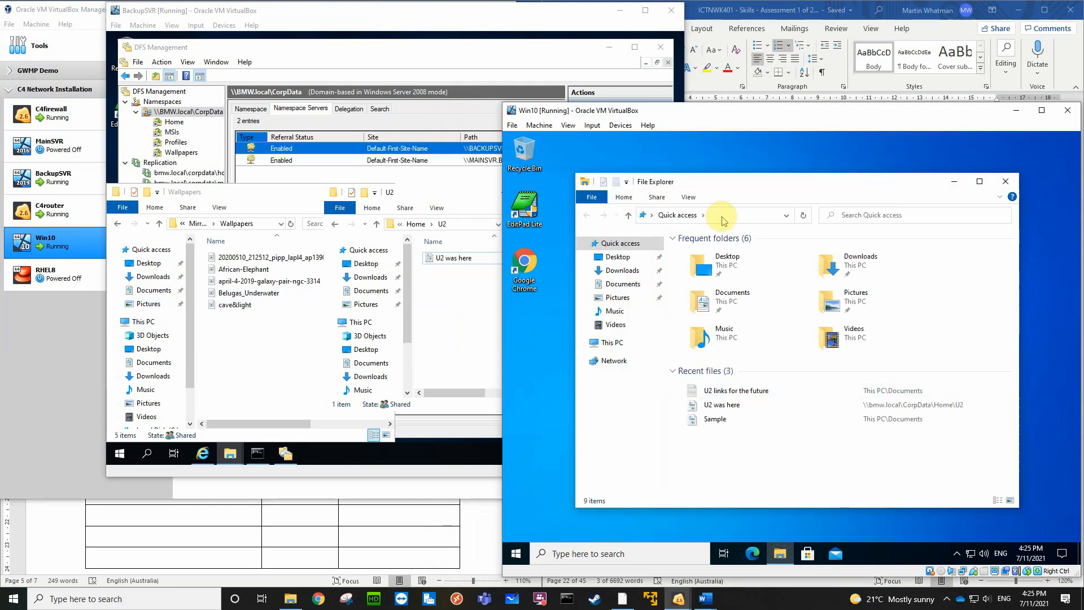
{"action": "left_click_drag", "start_coordinate": [731, 186], "coordinate": [669, 156]}
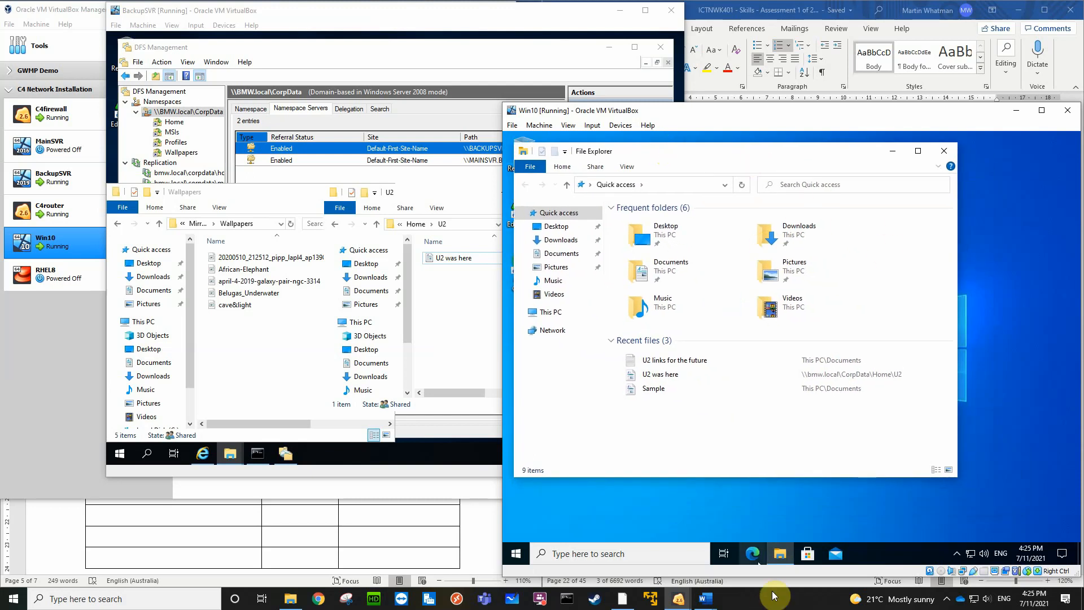
{"action": "left_click", "coordinate": [778, 561]}
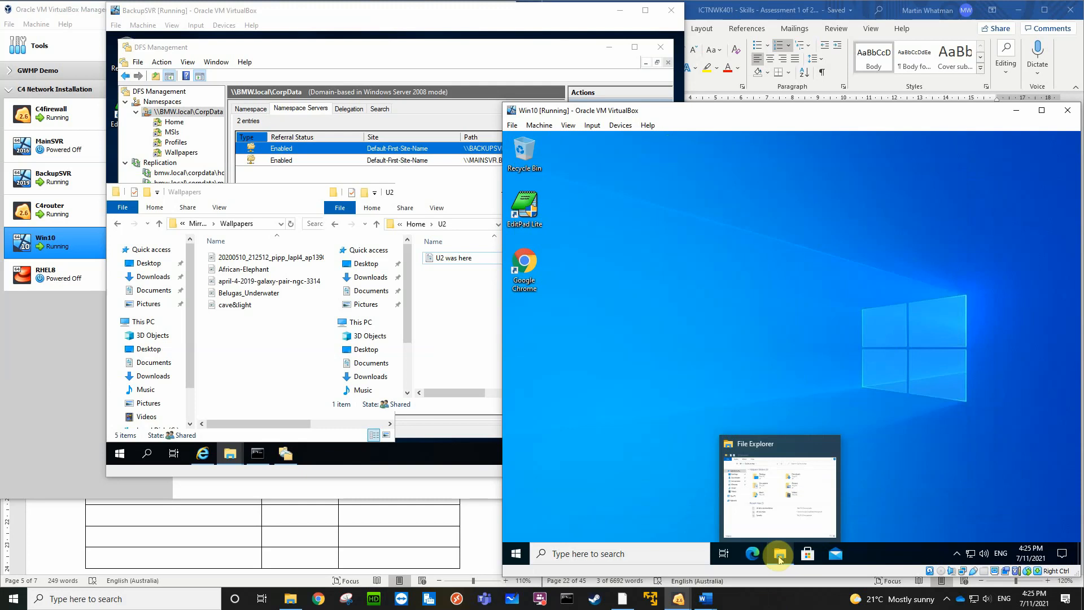
Open a second File Explorer window on Win10 and arrange the two windows side by side across the desktop
{"action": "right_click", "coordinate": [779, 560]}
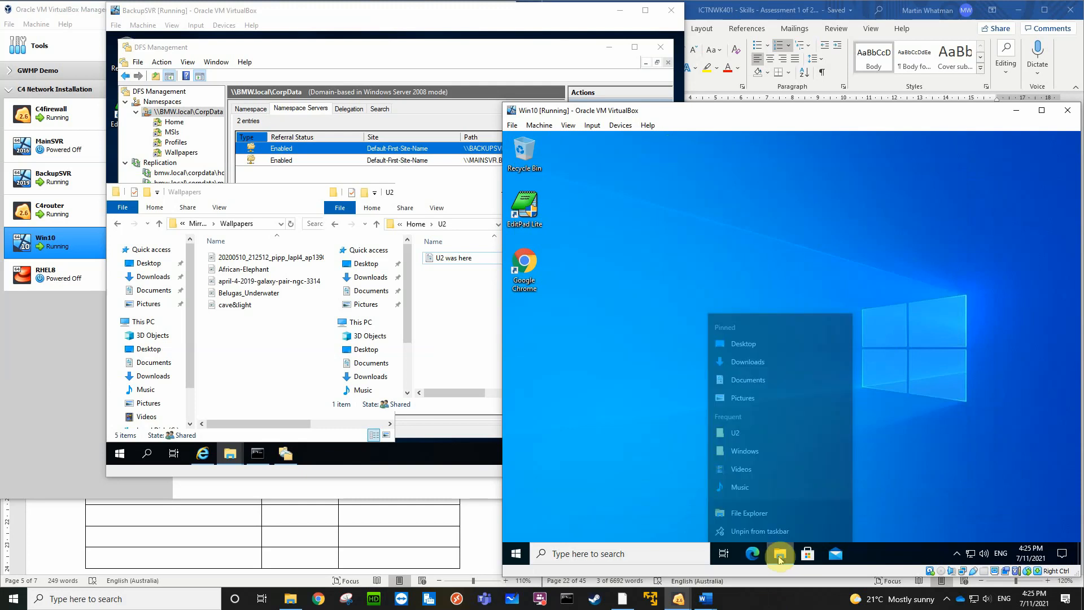
{"action": "left_click", "coordinate": [755, 494]}
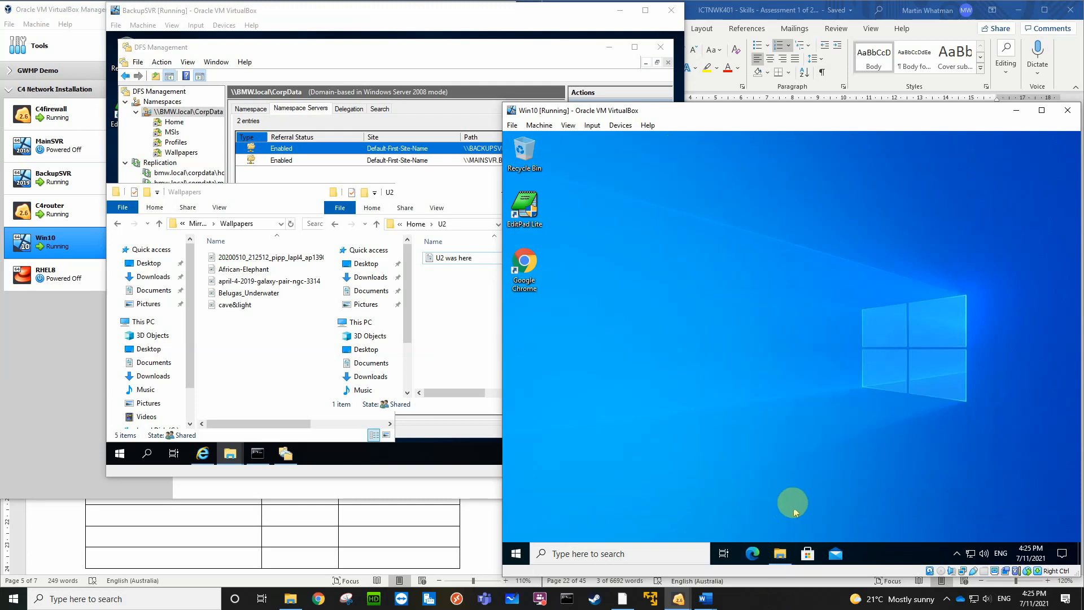
{"action": "mouse_move", "coordinate": [781, 556]}
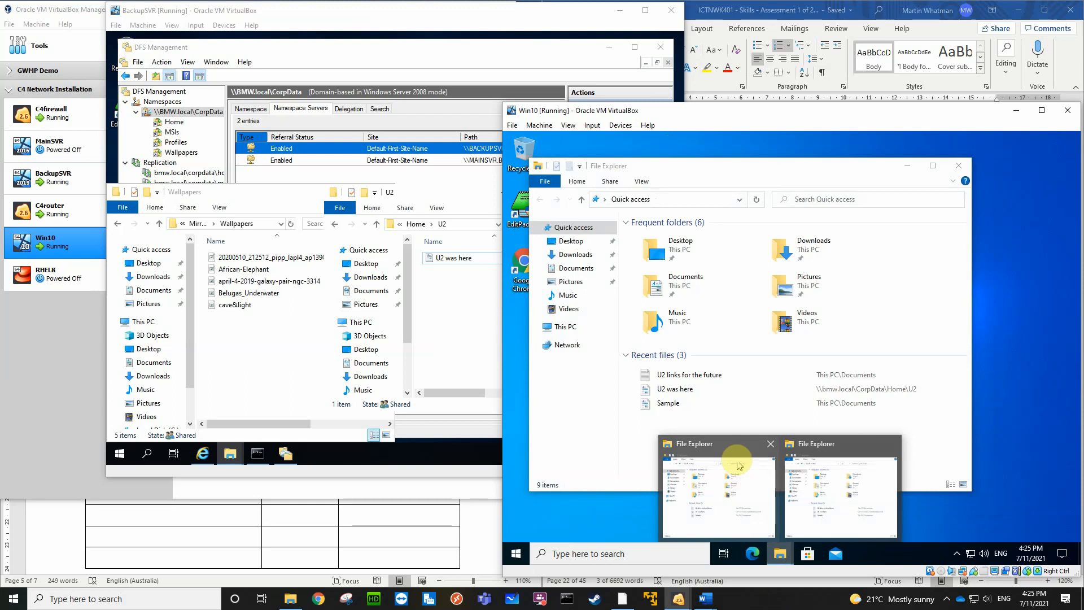
{"action": "left_click", "coordinate": [729, 486]}
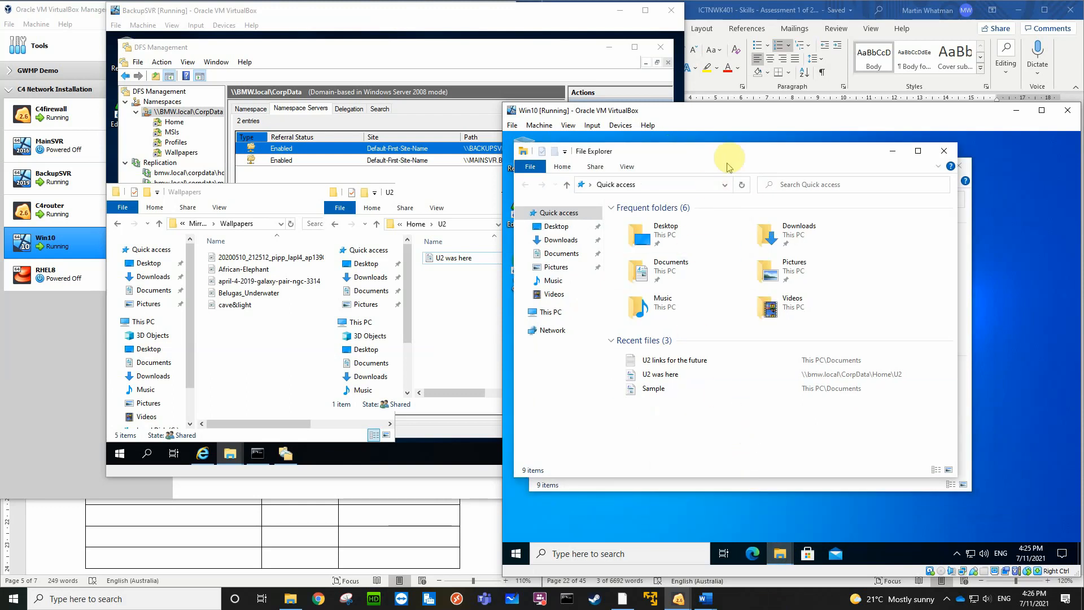
{"action": "left_click_drag", "start_coordinate": [726, 159], "coordinate": [503, 195]}
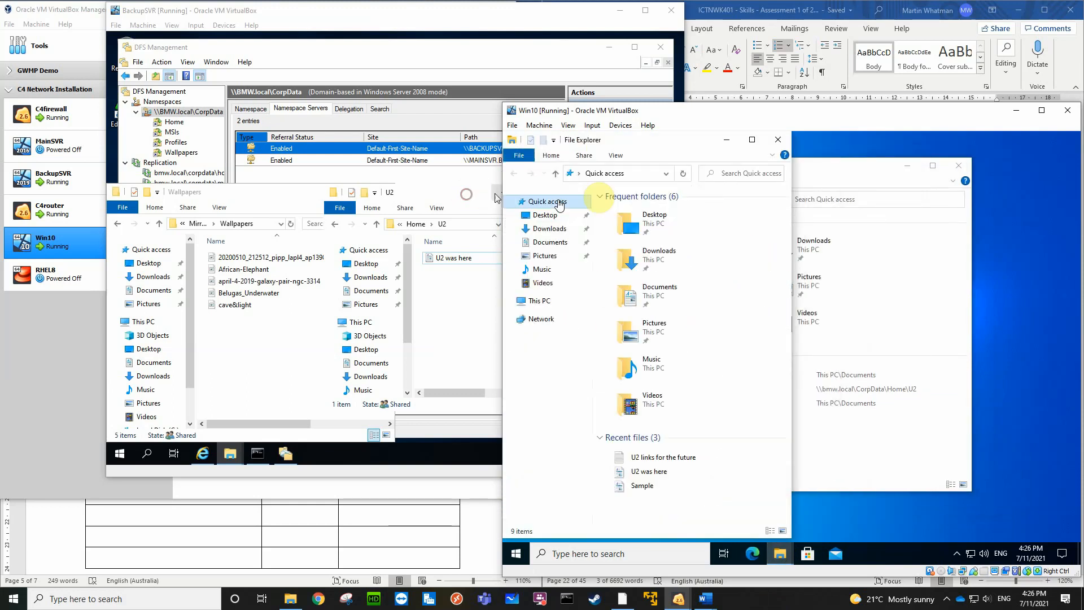
{"action": "left_click_drag", "start_coordinate": [859, 169], "coordinate": [1078, 181]}
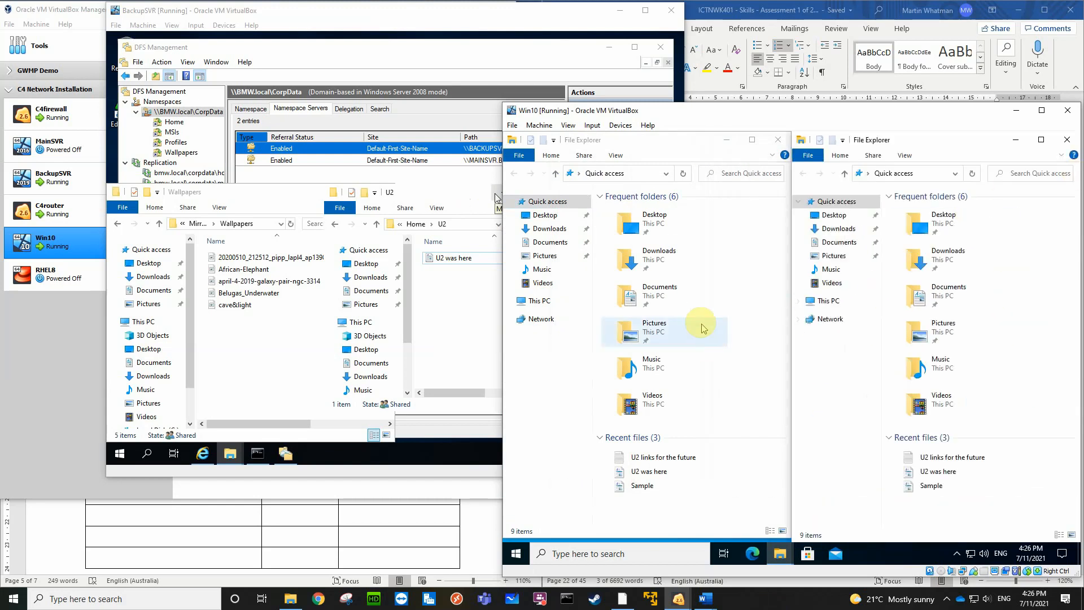
Open \\bmw.local\corpdata\wallpapers in the first of the two File Explorer windows on Win10
{"action": "left_click", "coordinate": [637, 174]}
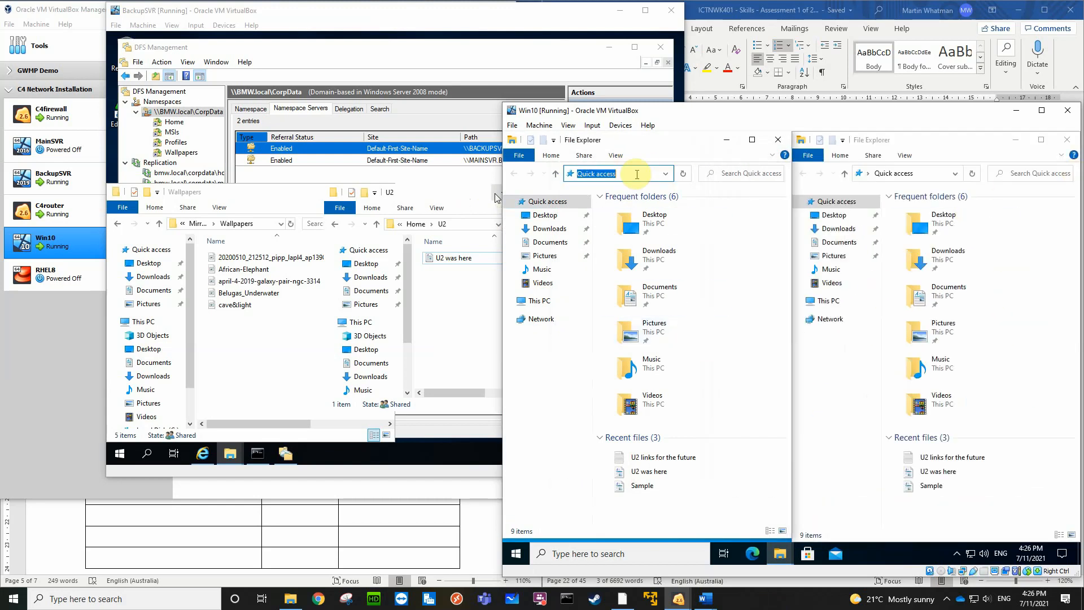
{"action": "type", "text": "\\\\bmw.local"}
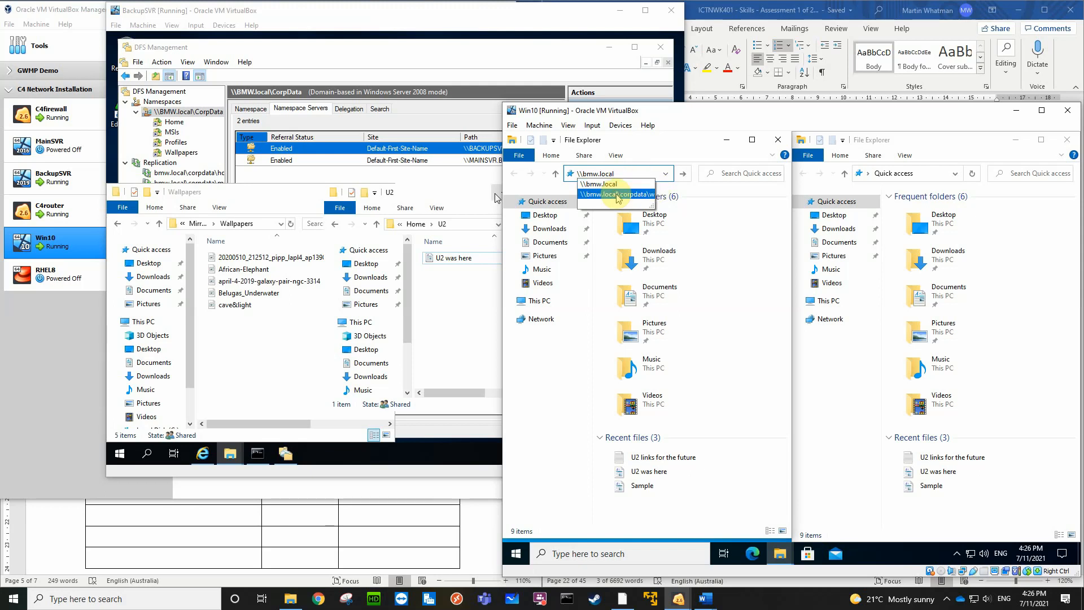
{"action": "left_click", "coordinate": [619, 194]}
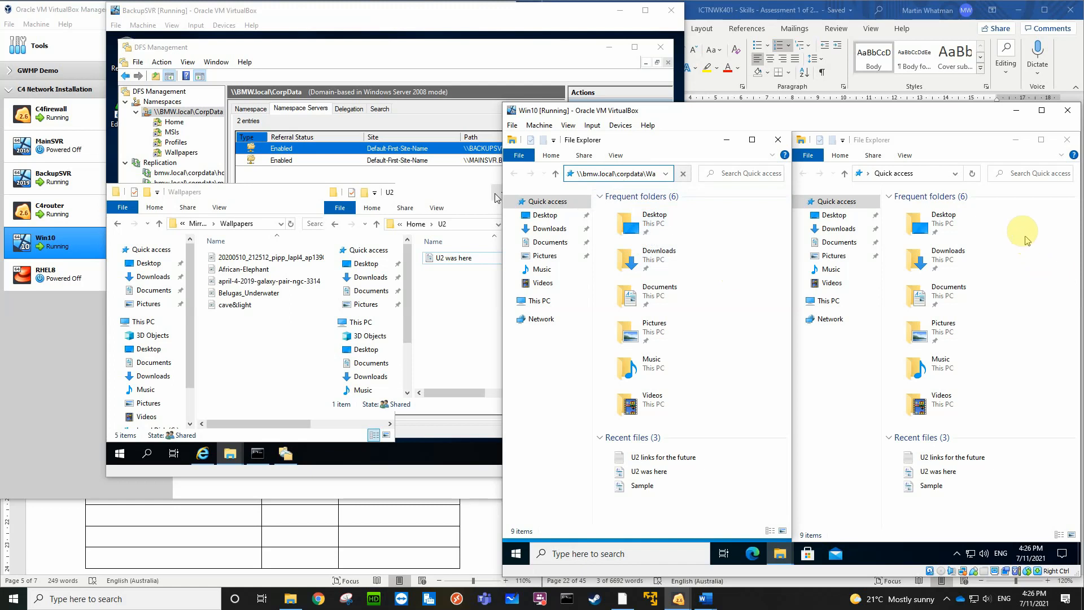
{"action": "key", "text": "Return"}
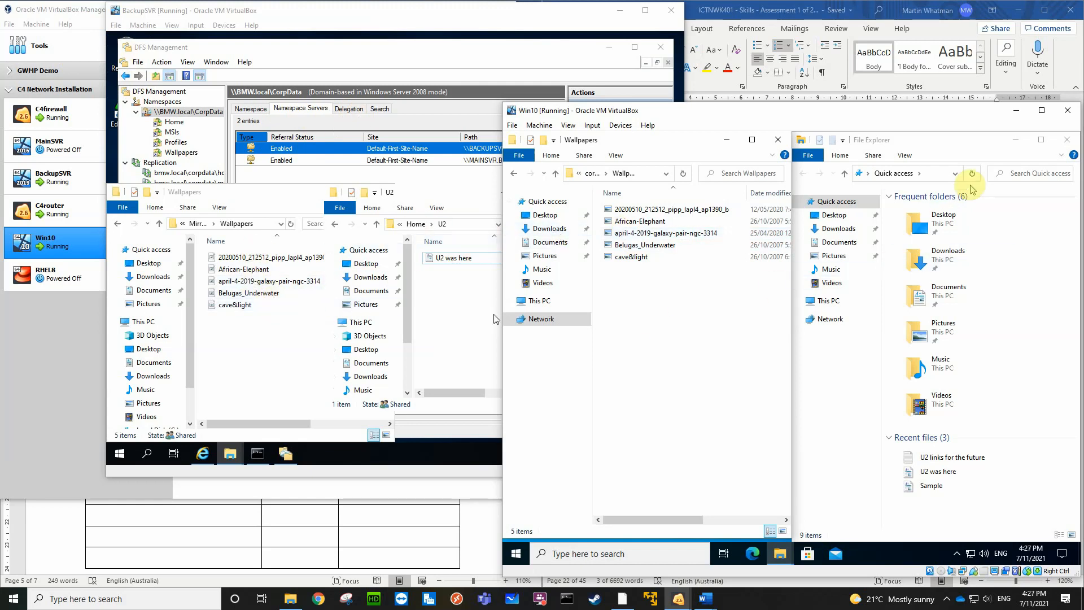
Browse to \\bmw.local in the other File Explorer window and open its Home share
{"action": "left_click", "coordinate": [929, 175]}
{"action": "type", "text": "\\\\"}
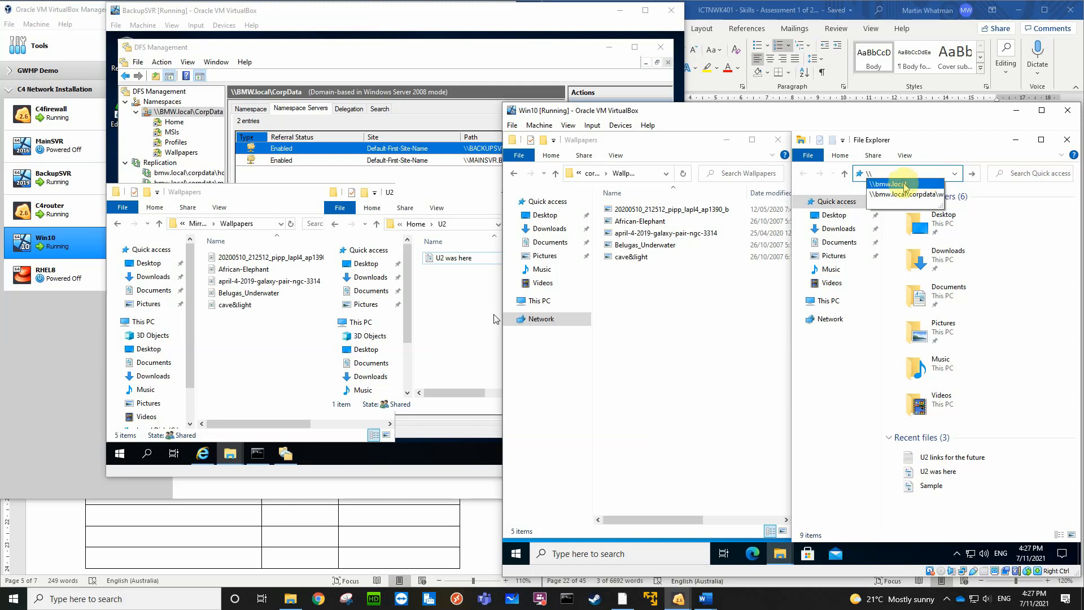
{"action": "left_click", "coordinate": [906, 185]}
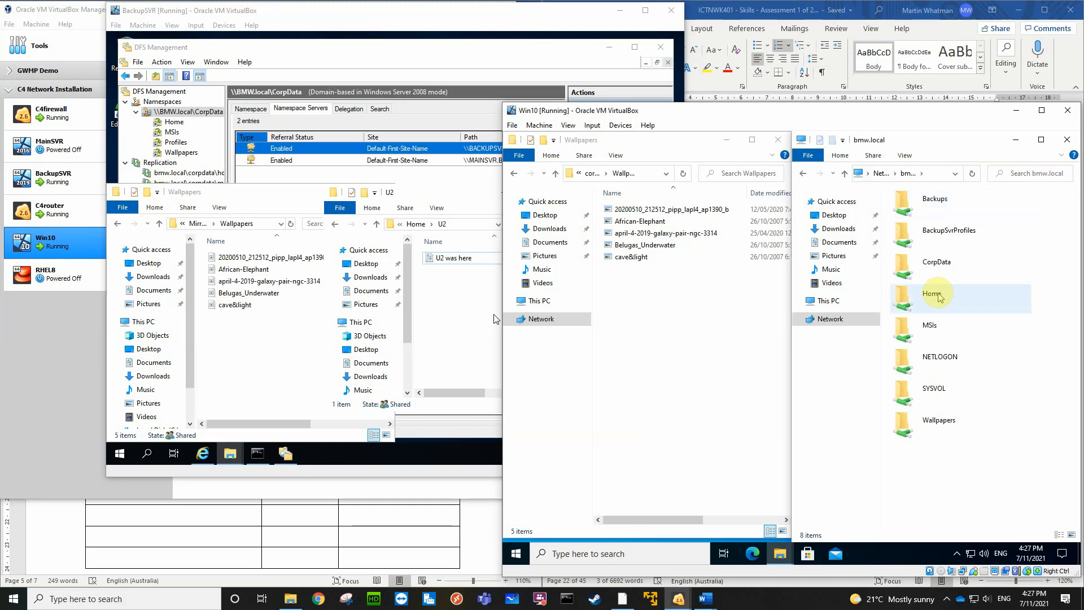
{"action": "left_click", "coordinate": [938, 295]}
{"action": "double_click", "coordinate": [937, 294]}
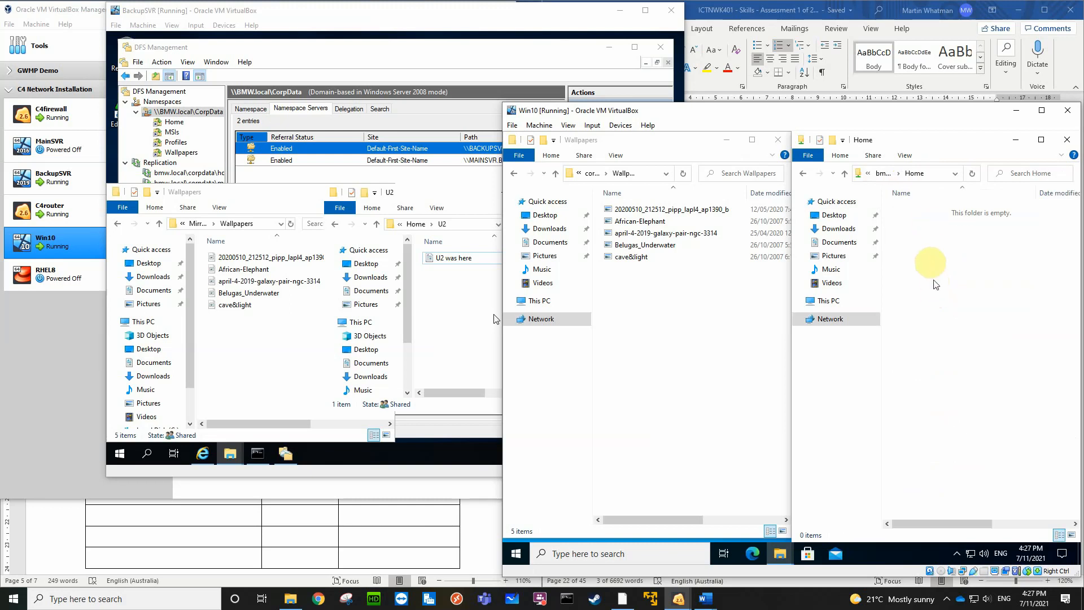
Try to open \\bmw.local\Home\U2 by extending the current folder path
{"action": "left_click", "coordinate": [955, 174]}
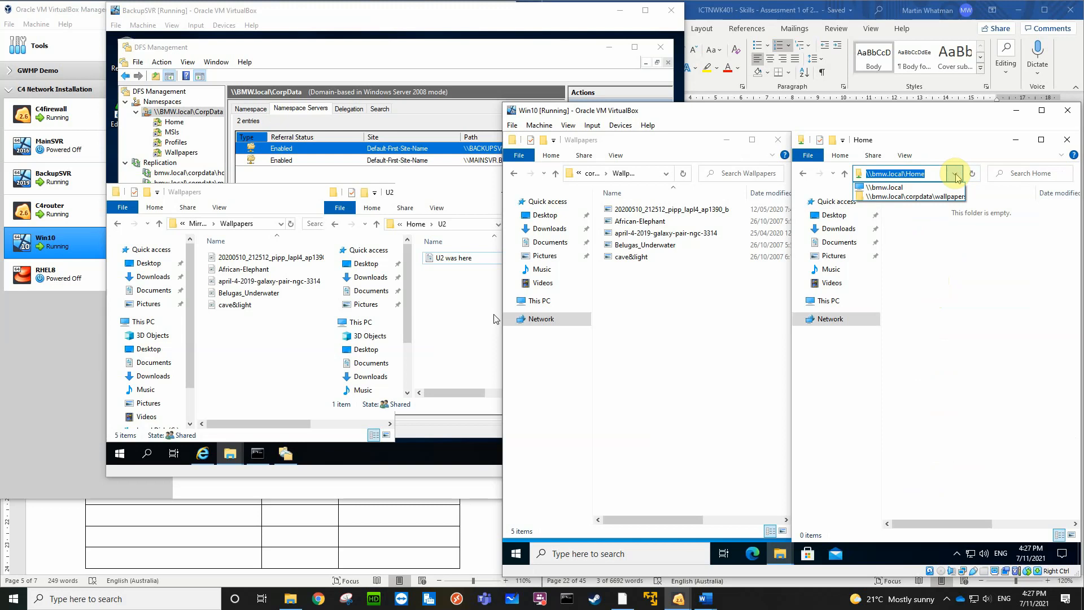
{"action": "left_click", "coordinate": [845, 176]}
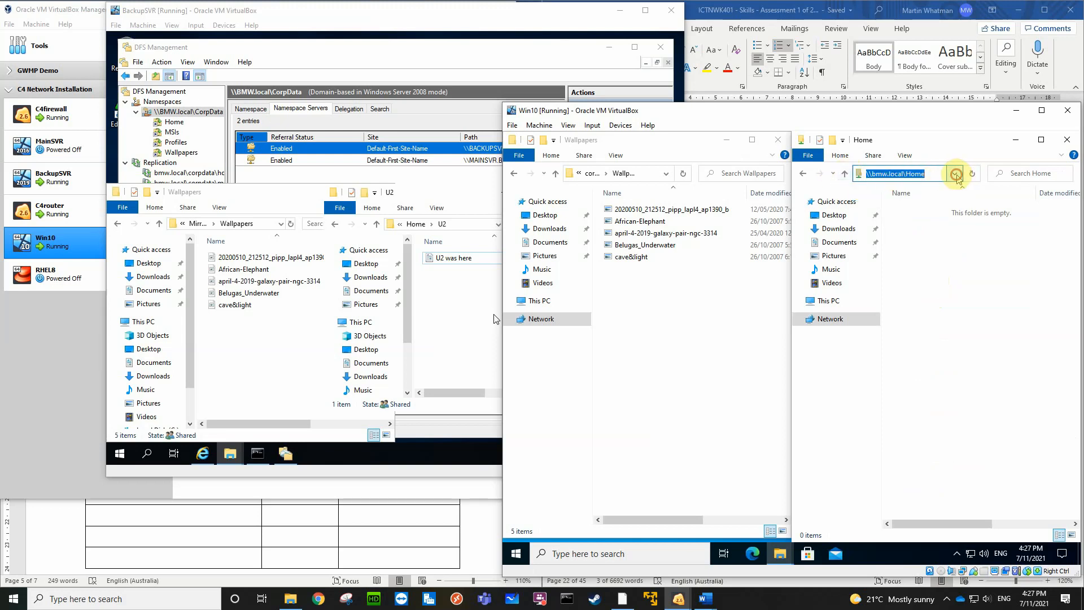
{"action": "left_click", "coordinate": [956, 175]}
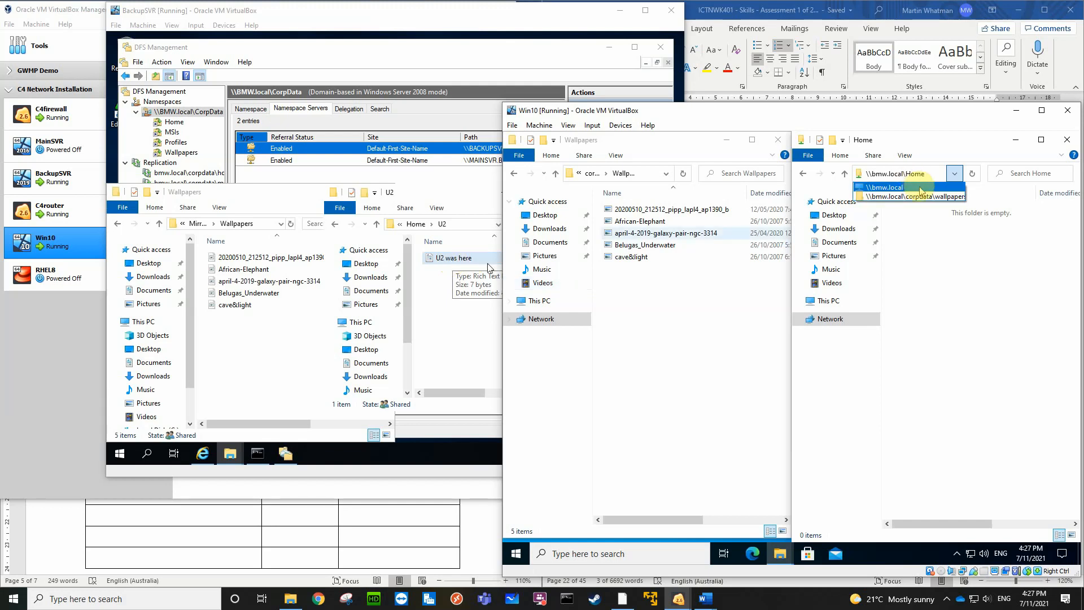
{"action": "left_click", "coordinate": [929, 174]}
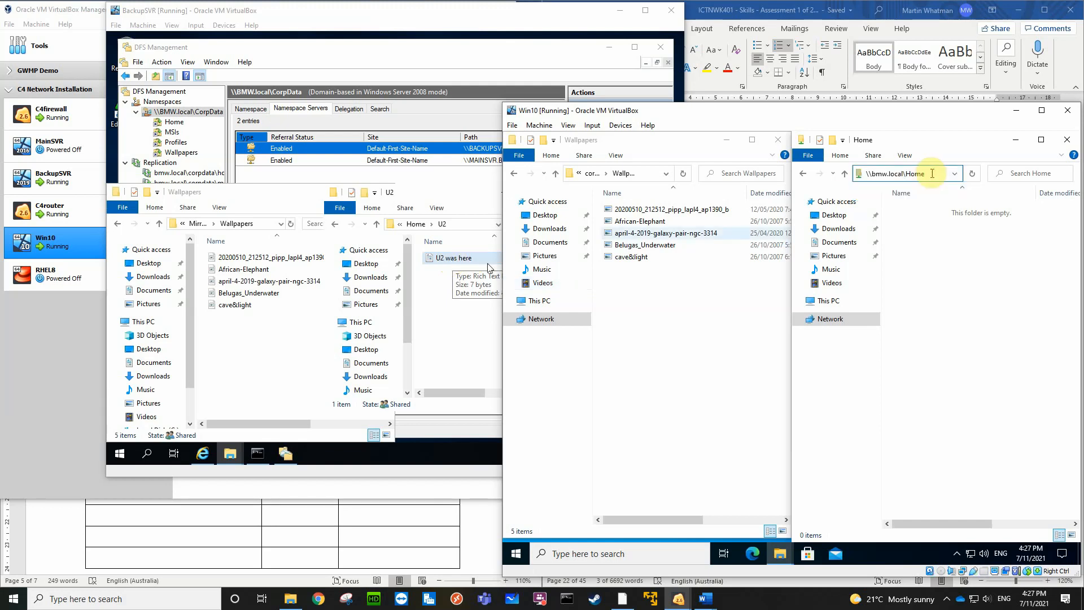
{"action": "type", "text": "\\U2"}
{"action": "key", "text": "Return"}
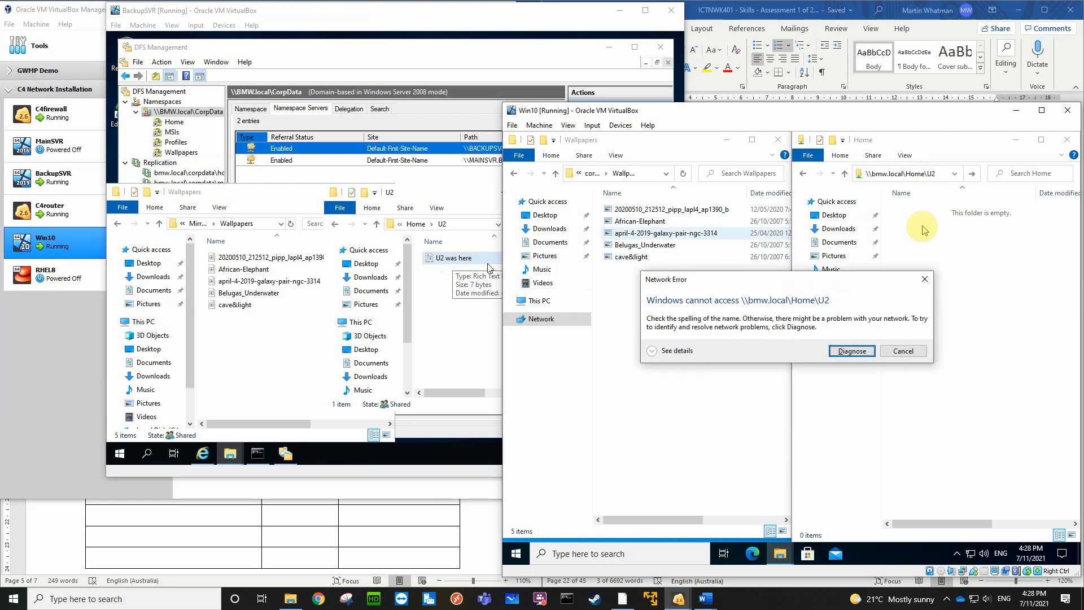
{"action": "left_click", "coordinate": [903, 349]}
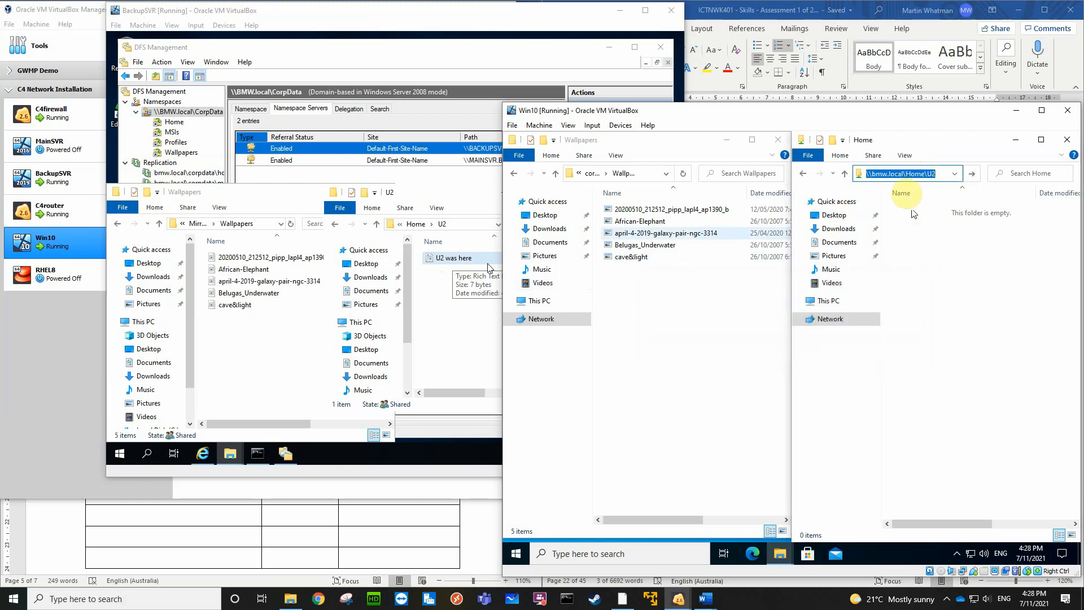
Correct the folder path to include the namespace and open \\bmw.local\corpdata\Home\U2
{"action": "left_click", "coordinate": [906, 173]}
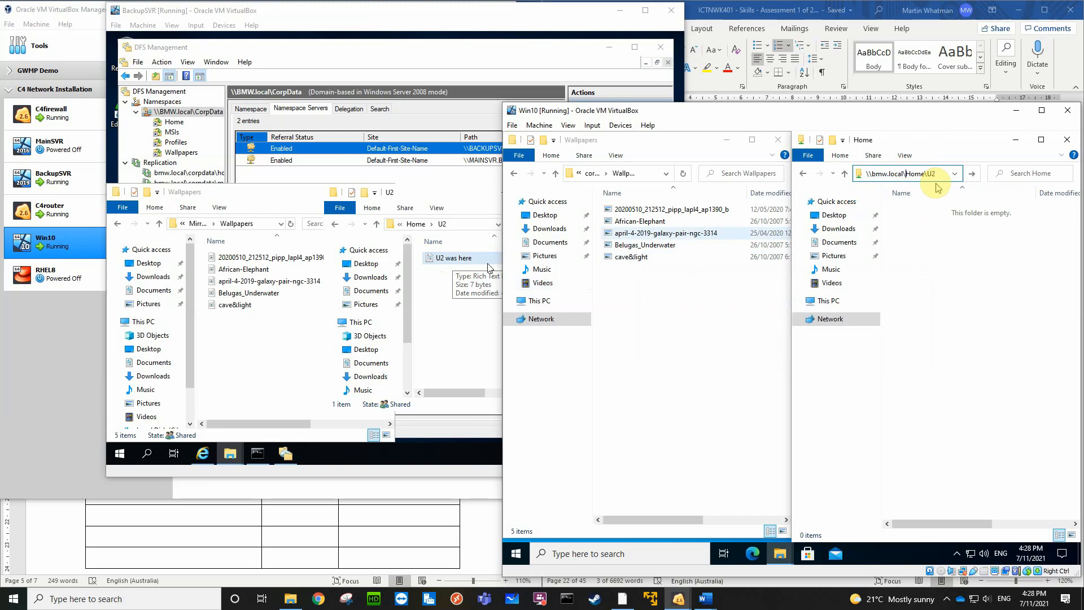
{"action": "type", "text": "corpdata"}
{"action": "key", "text": "Delete"}
{"action": "key", "text": "Delete"}
{"action": "key", "text": "Delete"}
{"action": "key", "text": "Delete"}
{"action": "key", "text": "Delete"}
{"action": "key", "text": "Delete"}
{"action": "key", "text": "Delete"}
{"action": "key", "text": "Return"}
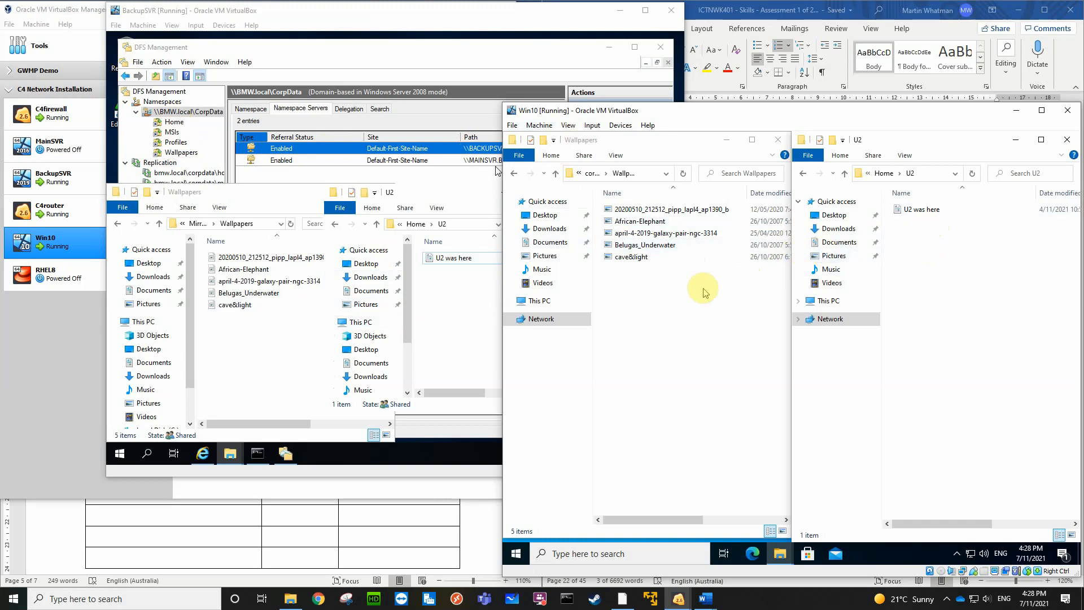
Open a Command Prompt on Win10, narrow its window, and run ipconfig /all to list the network configuration
{"action": "left_click", "coordinate": [615, 547]}
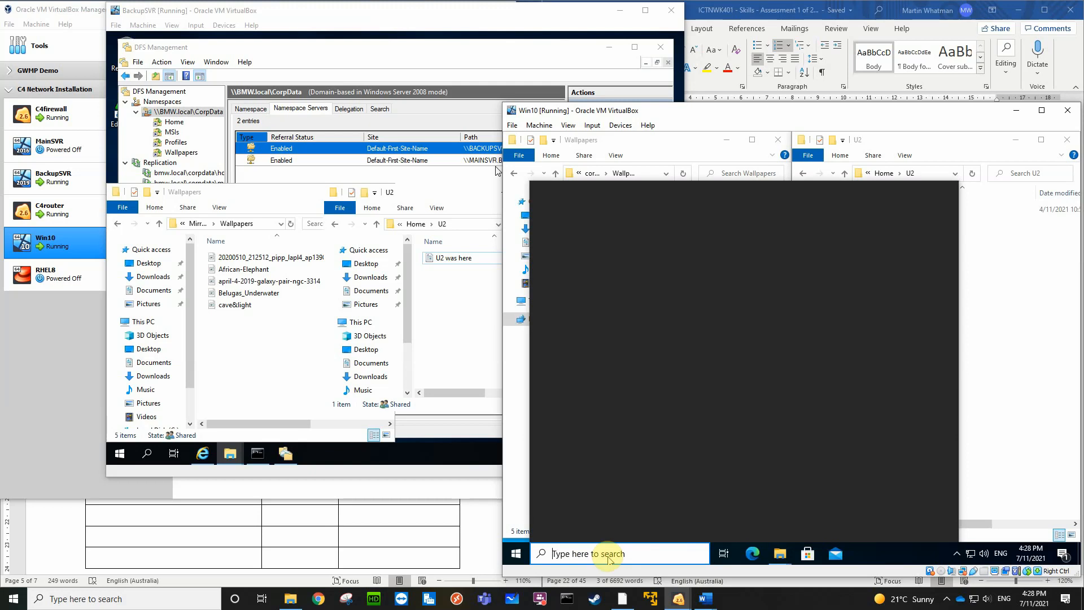
{"action": "type", "text": "cmd"}
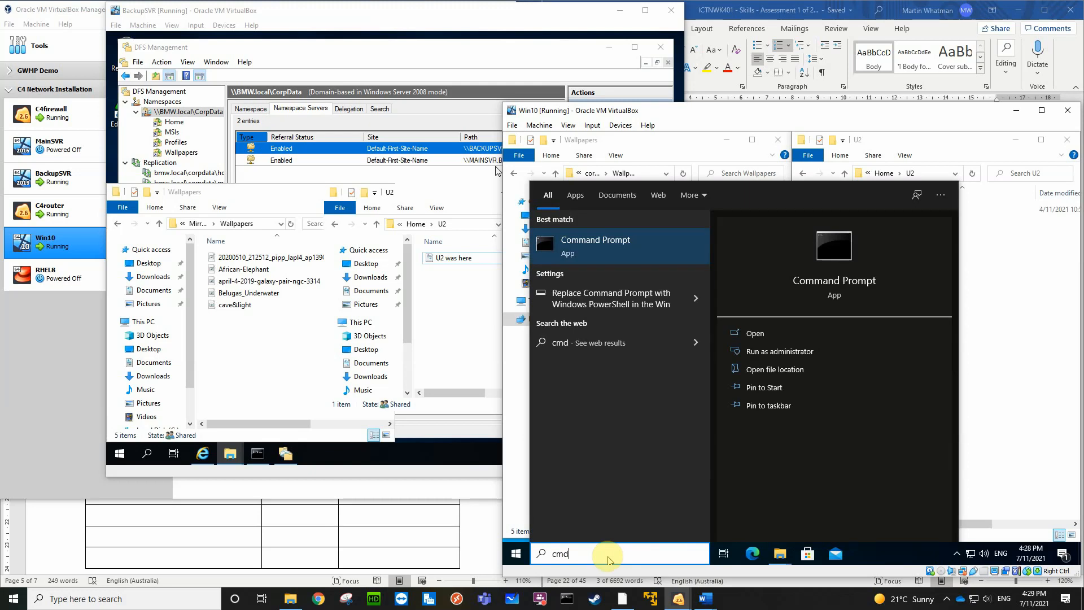
{"action": "key", "text": "Return"}
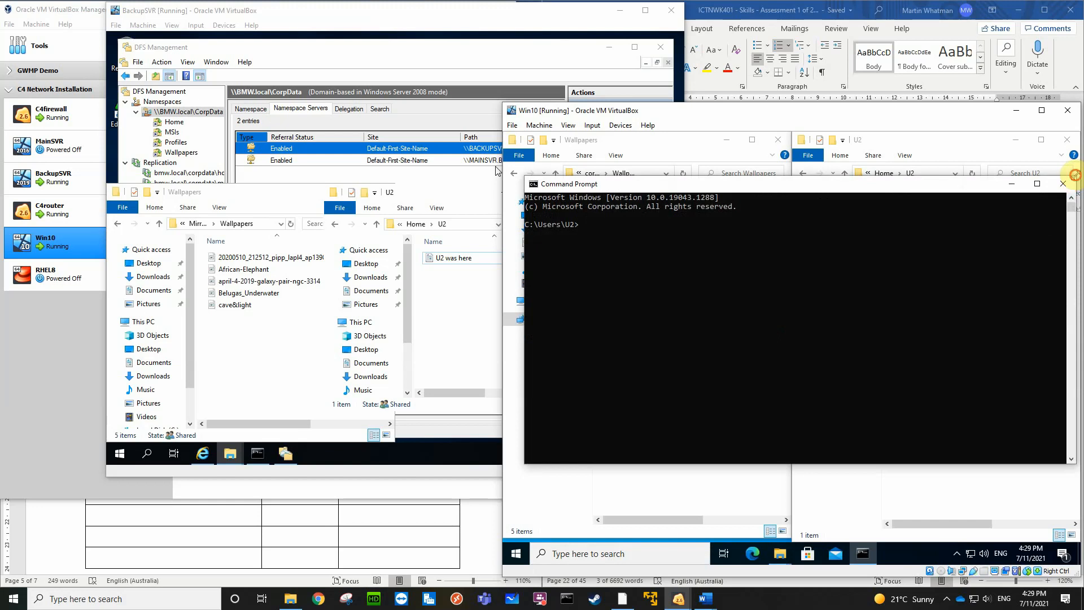
{"action": "left_click_drag", "start_coordinate": [1075, 175], "coordinate": [797, 288]}
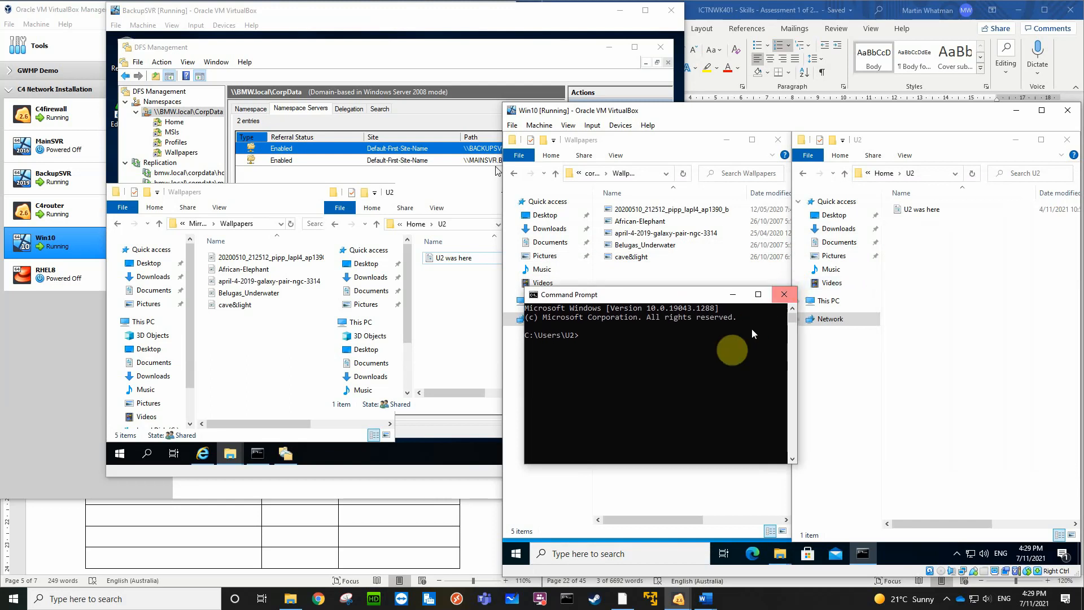
{"action": "type", "text": "ipconfig"}
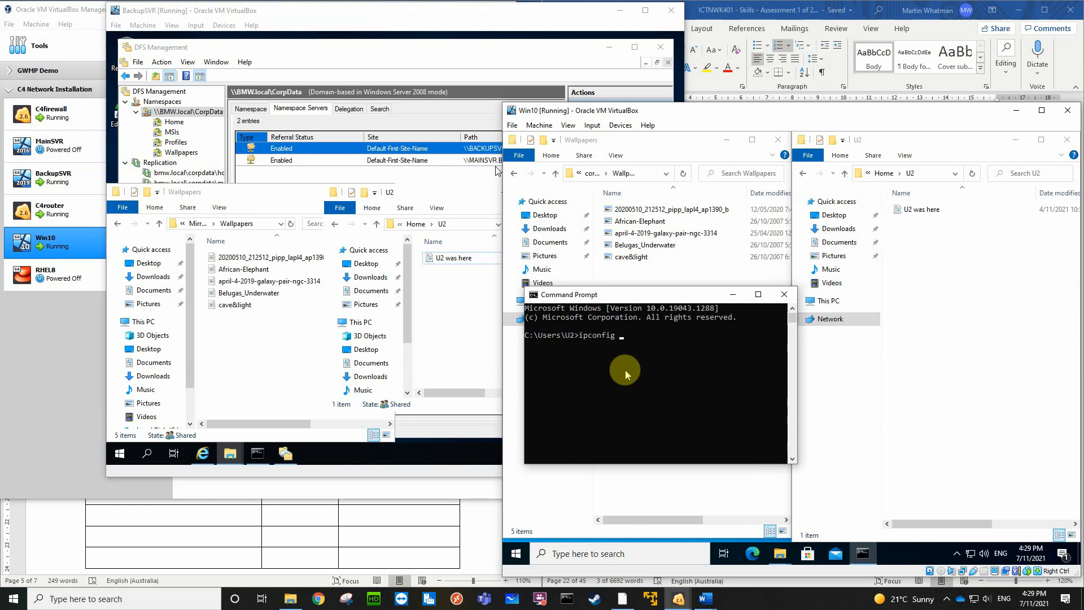
{"action": "type", "text": " /all"}
{"action": "key", "text": "Return"}
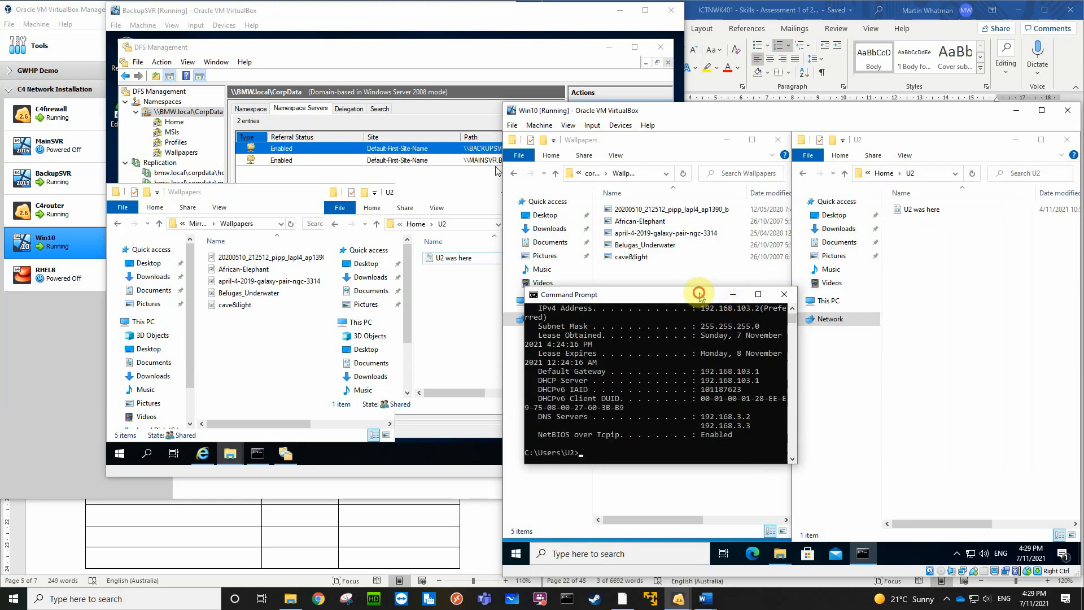
Move and widen the Command Prompt clear of both folders' file lists, and align the Win10 machine window with BackupSVR's
{"action": "left_click_drag", "start_coordinate": [701, 297], "coordinate": [761, 343]}
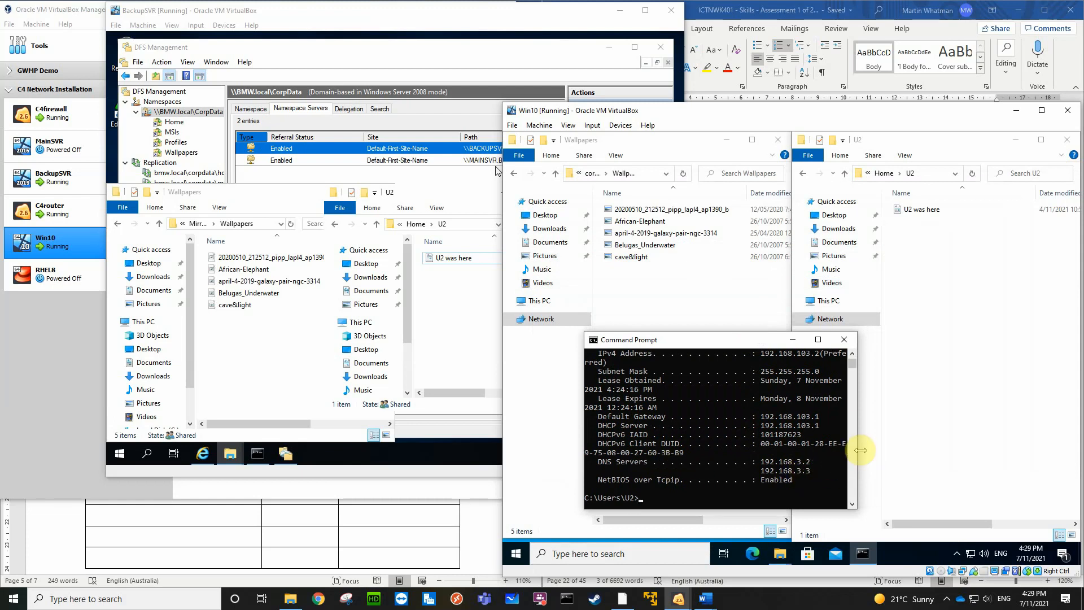
{"action": "left_click_drag", "start_coordinate": [860, 451], "coordinate": [963, 439]}
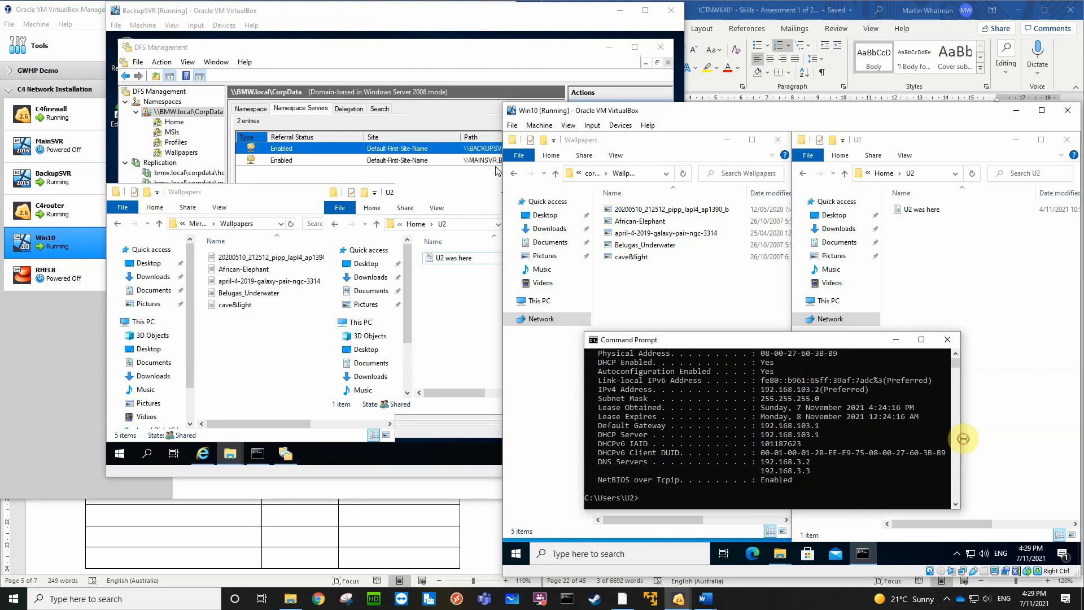
{"action": "left_click_drag", "start_coordinate": [964, 438], "coordinate": [997, 435]}
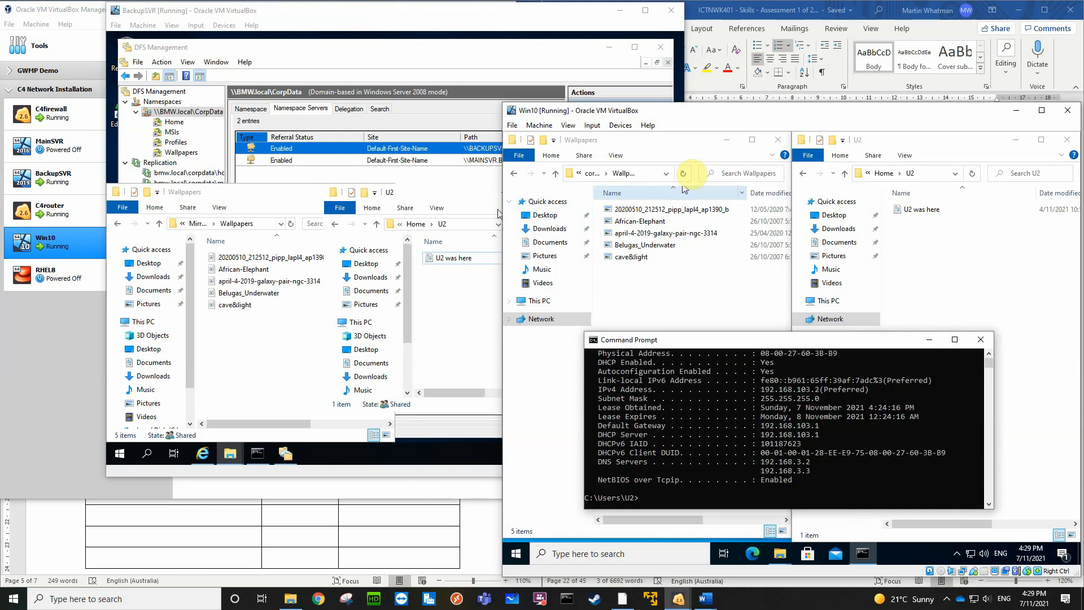
{"action": "left_click_drag", "start_coordinate": [832, 112], "coordinate": [832, 13]}
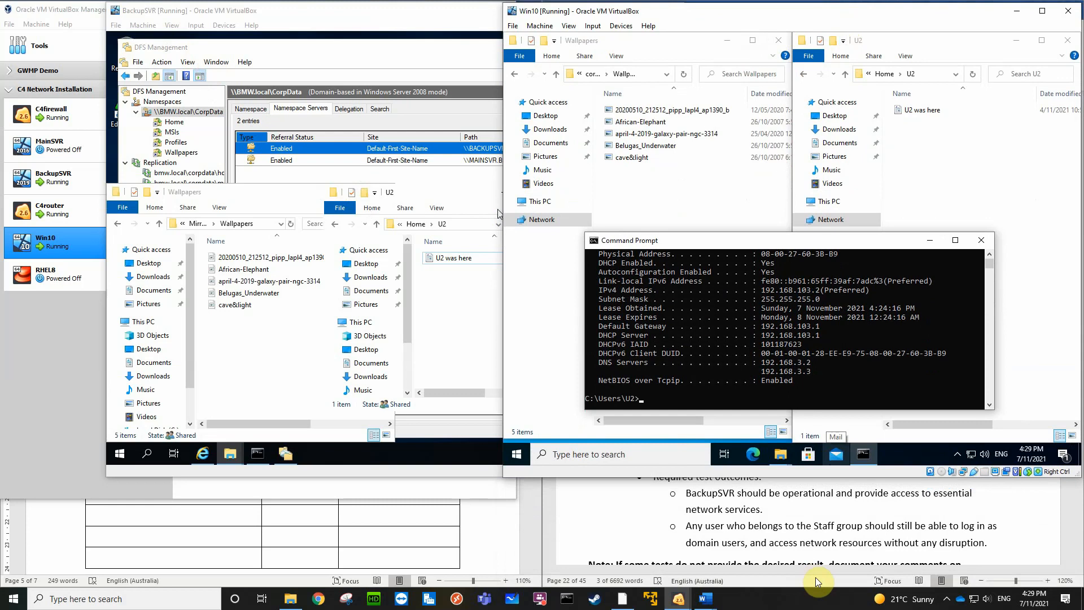
Capture the screen region covering the VM list and the BackupSVR and Win10 windows with Greenshot, and open it in the image editor
{"action": "left_click", "coordinate": [947, 599]}
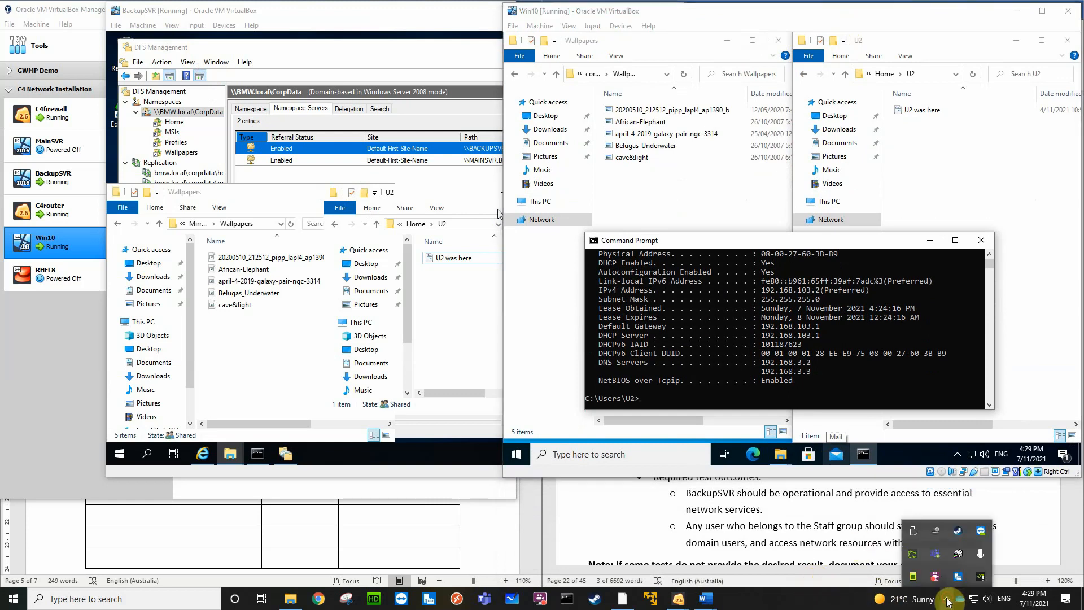
{"action": "right_click", "coordinate": [914, 555]}
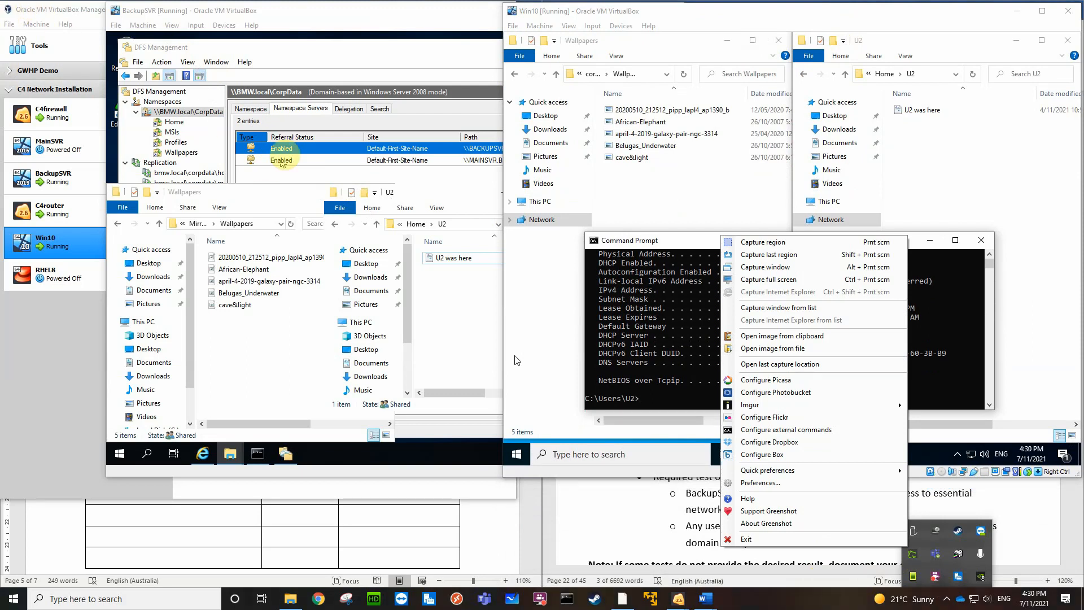
{"action": "left_click", "coordinate": [760, 248]}
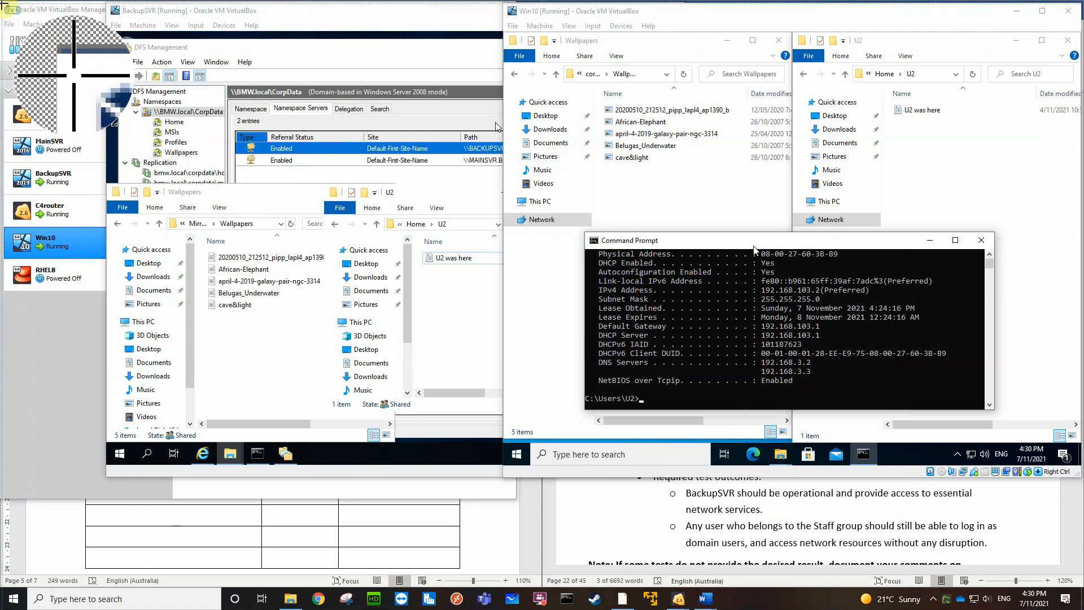
{"action": "left_click_drag", "start_coordinate": [2, 4], "coordinate": [1080, 478]}
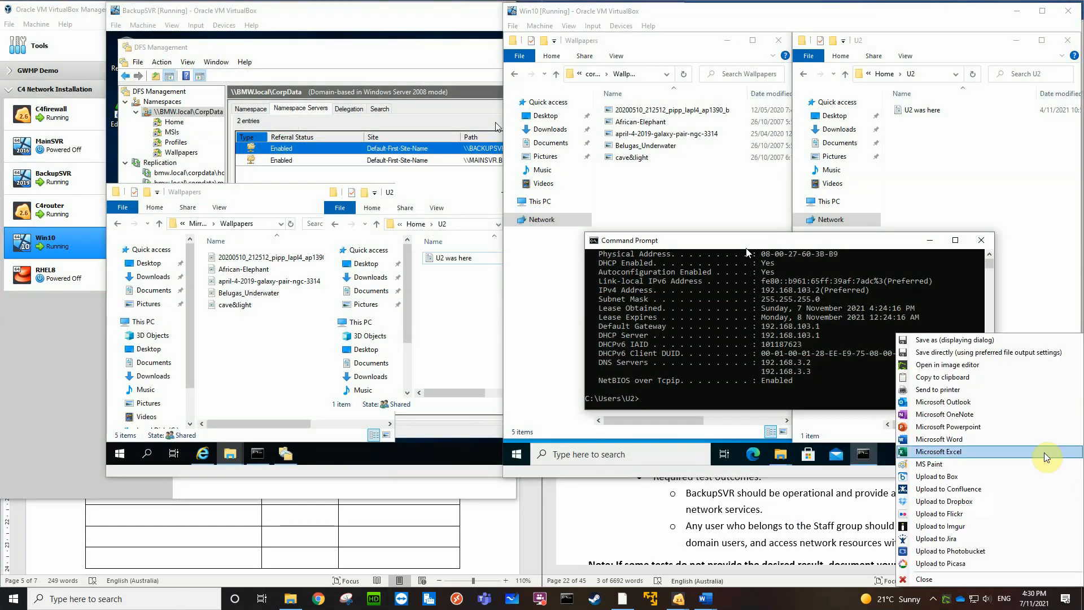
{"action": "left_click", "coordinate": [953, 366]}
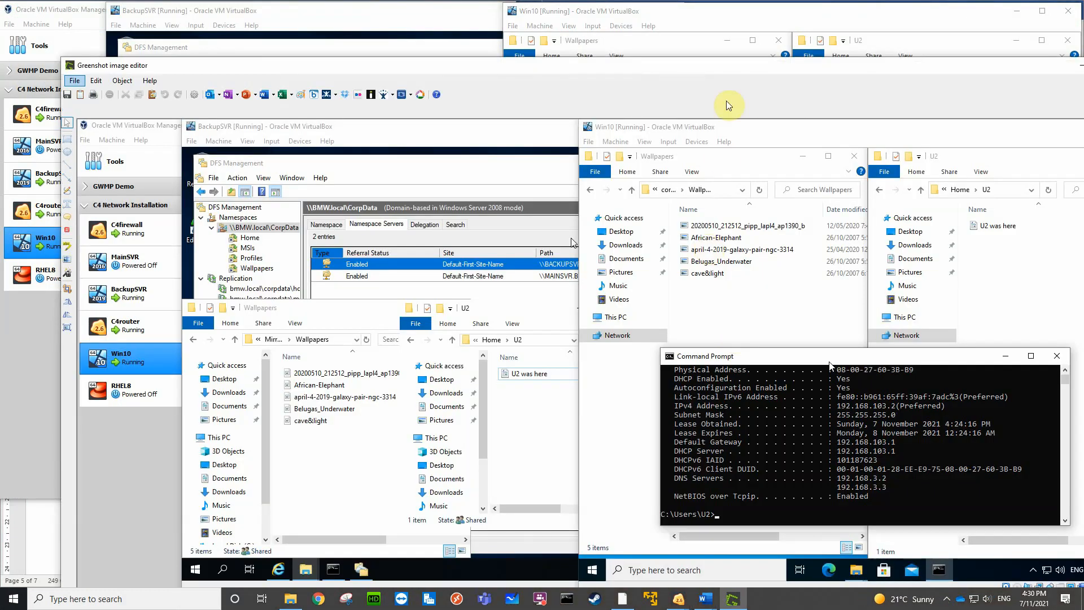
{"action": "left_click_drag", "start_coordinate": [718, 67], "coordinate": [697, 33]}
Highlight the powered-off MainSVR entry, the BackupSVR path, the Namespace Servers label and the four CorpData namespace folders in the capture
{"action": "left_click", "coordinate": [46, 212]}
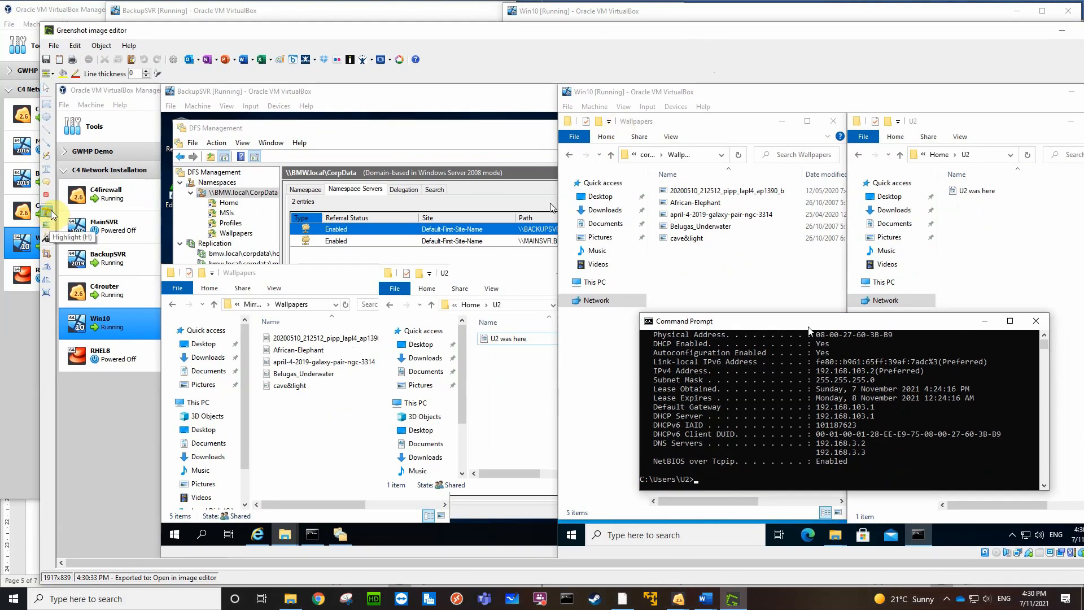
{"action": "left_click_drag", "start_coordinate": [63, 213], "coordinate": [145, 238]}
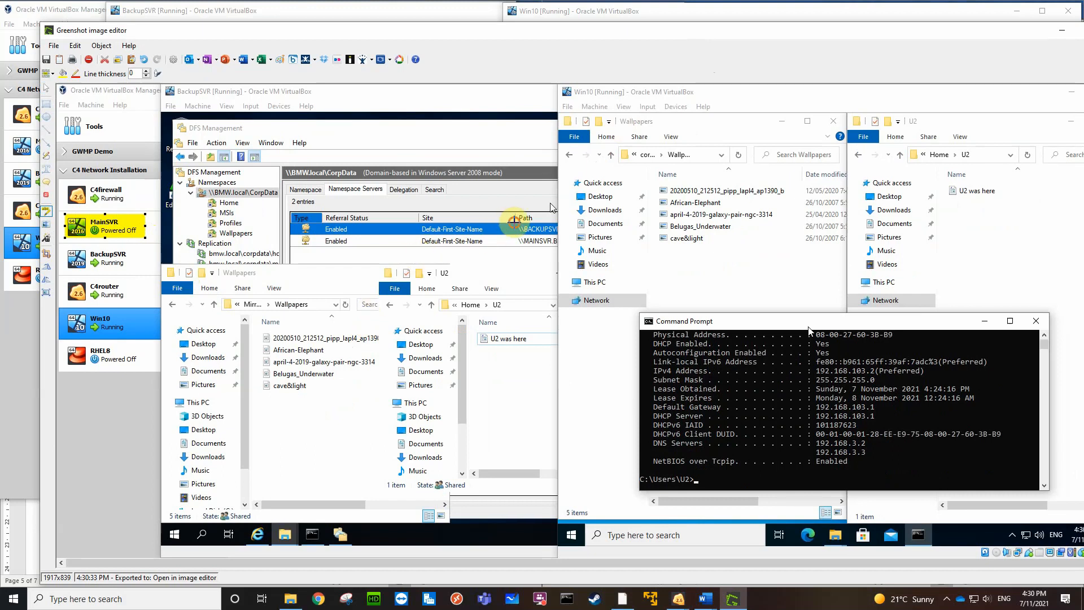
{"action": "left_click", "coordinate": [514, 221]}
{"action": "left_click_drag", "start_coordinate": [561, 233], "coordinate": [560, 234]}
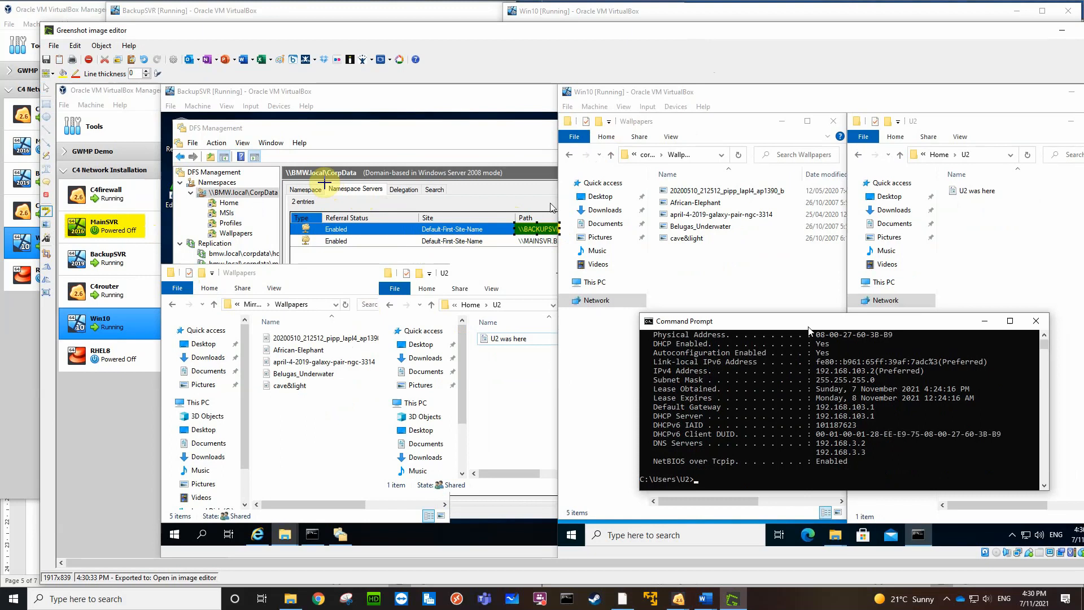
{"action": "left_click_drag", "start_coordinate": [326, 184], "coordinate": [388, 196]}
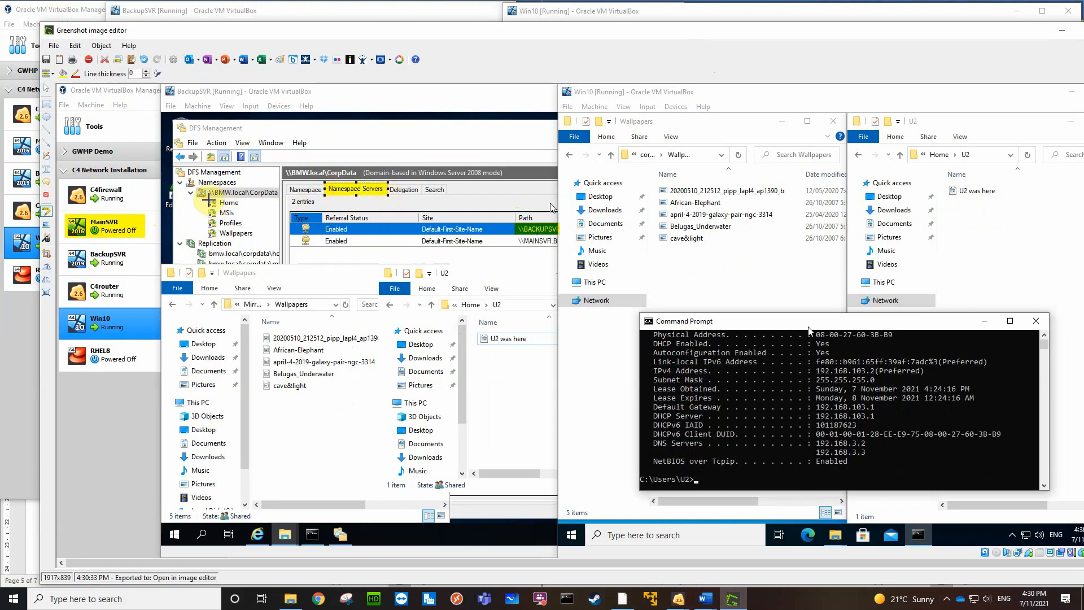
{"action": "left_click_drag", "start_coordinate": [207, 198], "coordinate": [257, 238]}
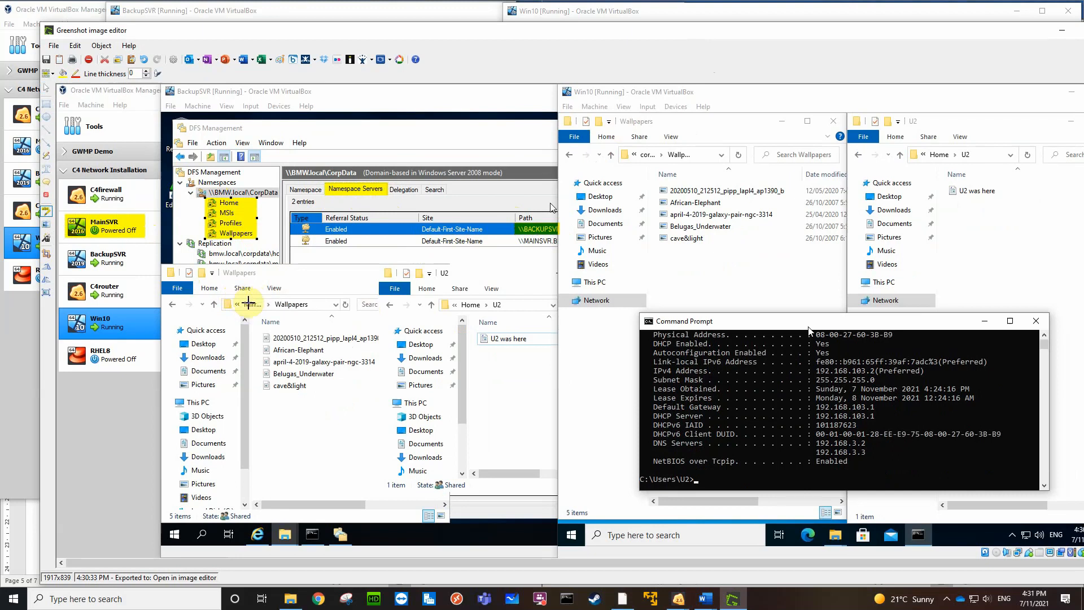
Highlight the path and file list of BackupSVR's Wallpapers folder and of its Home U2 folder in the capture
{"action": "left_click_drag", "start_coordinate": [249, 299], "coordinate": [385, 398]}
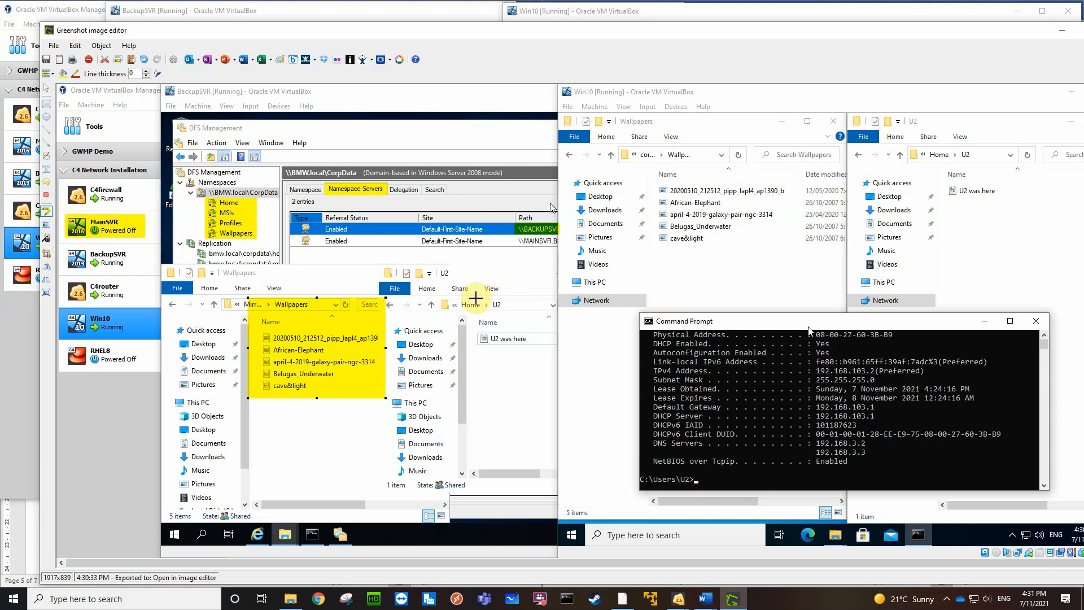
{"action": "left_click_drag", "start_coordinate": [460, 299], "coordinate": [544, 357]}
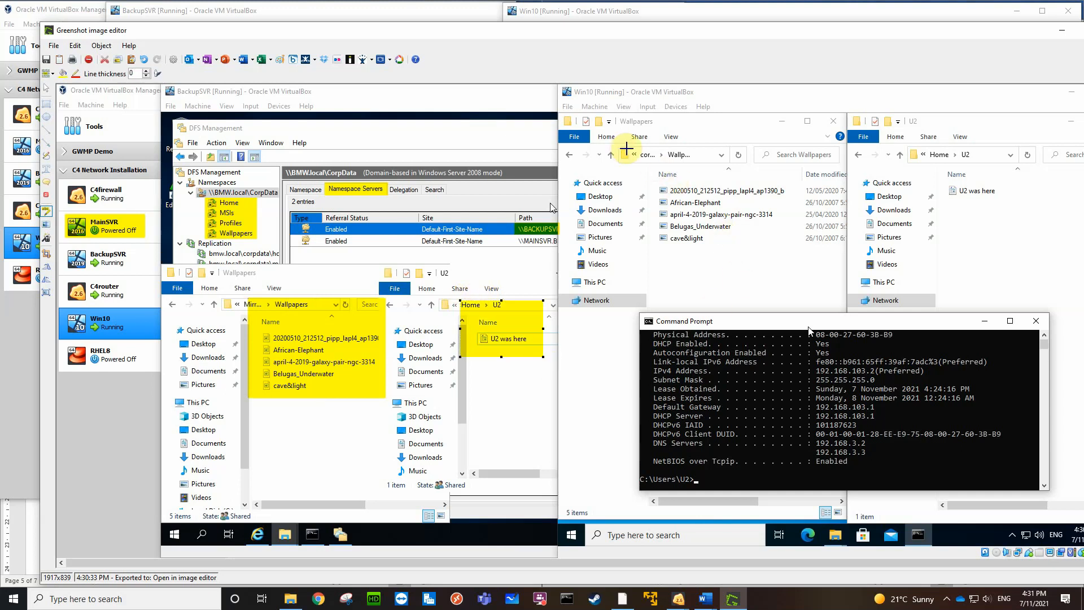
{"action": "key", "text": "Escape"}
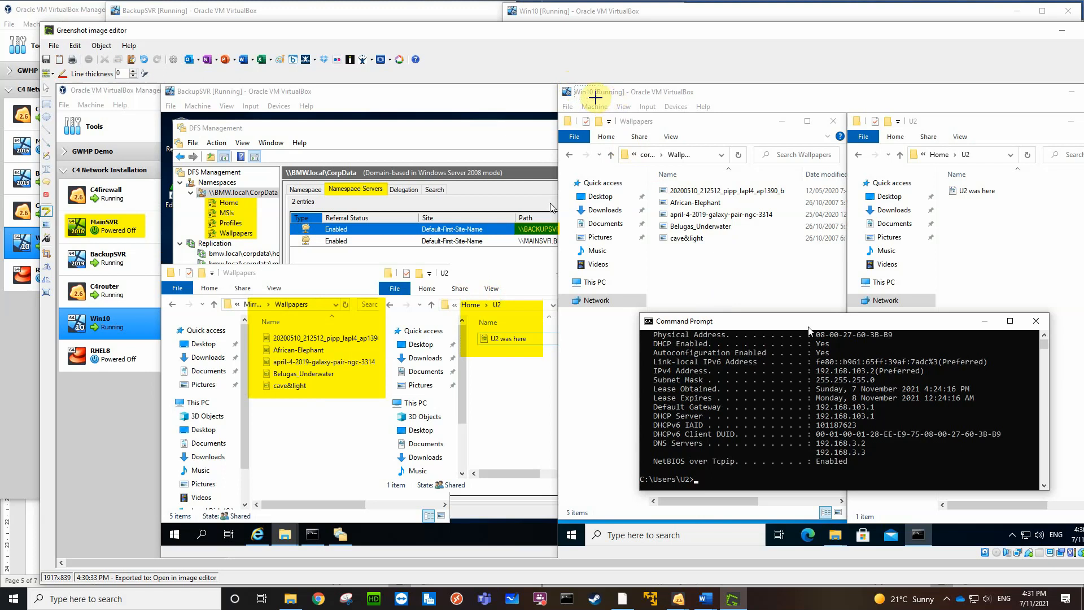
Highlight the Win10 name, its Wallpapers and U2 folder contents, and DNS servers 192.168.3.2 and 192.168.3.3 in the capture
{"action": "left_click_drag", "start_coordinate": [574, 86], "coordinate": [596, 98]}
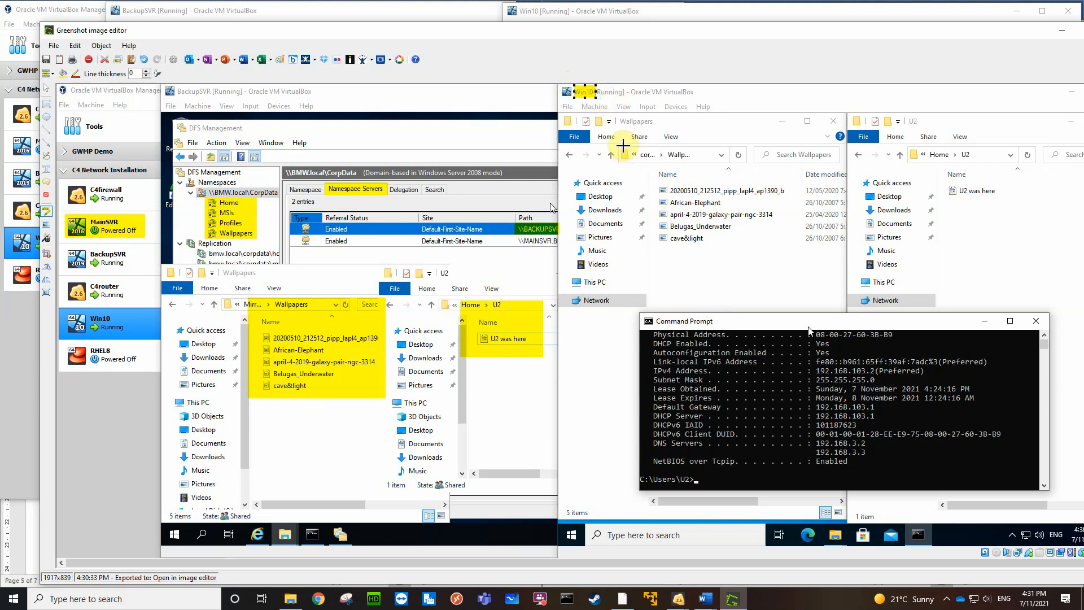
{"action": "left_click_drag", "start_coordinate": [618, 146], "coordinate": [803, 249]}
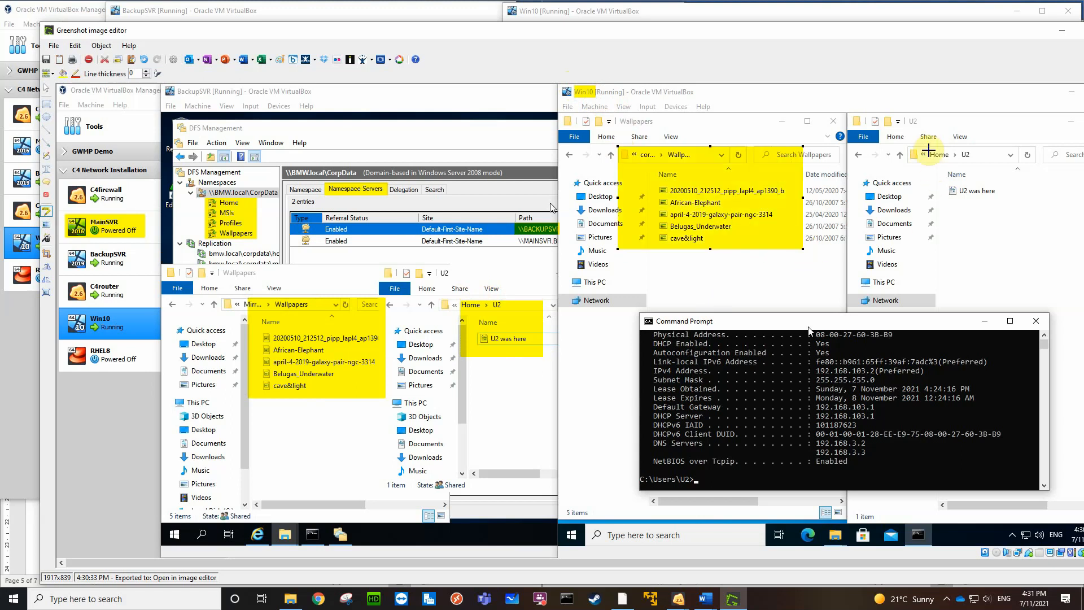
{"action": "left_click_drag", "start_coordinate": [919, 147], "coordinate": [1005, 213]}
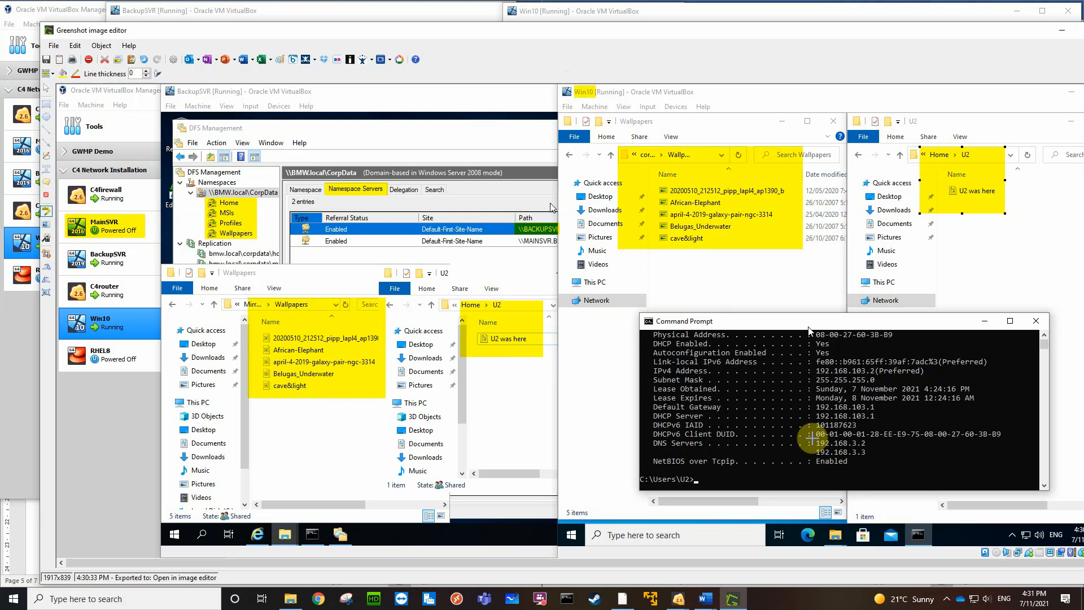
{"action": "left_click_drag", "start_coordinate": [814, 440], "coordinate": [868, 458]}
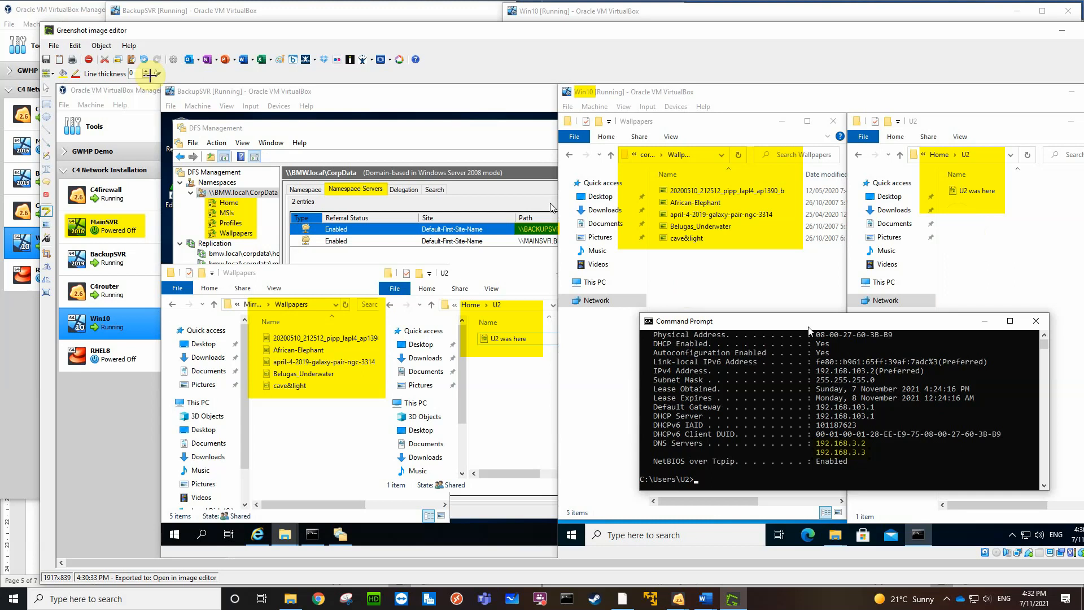
Copy the highlighted capture and paste it beneath the section 3 heading, Testing network functionality, in the Word report
{"action": "left_click", "coordinate": [60, 60]}
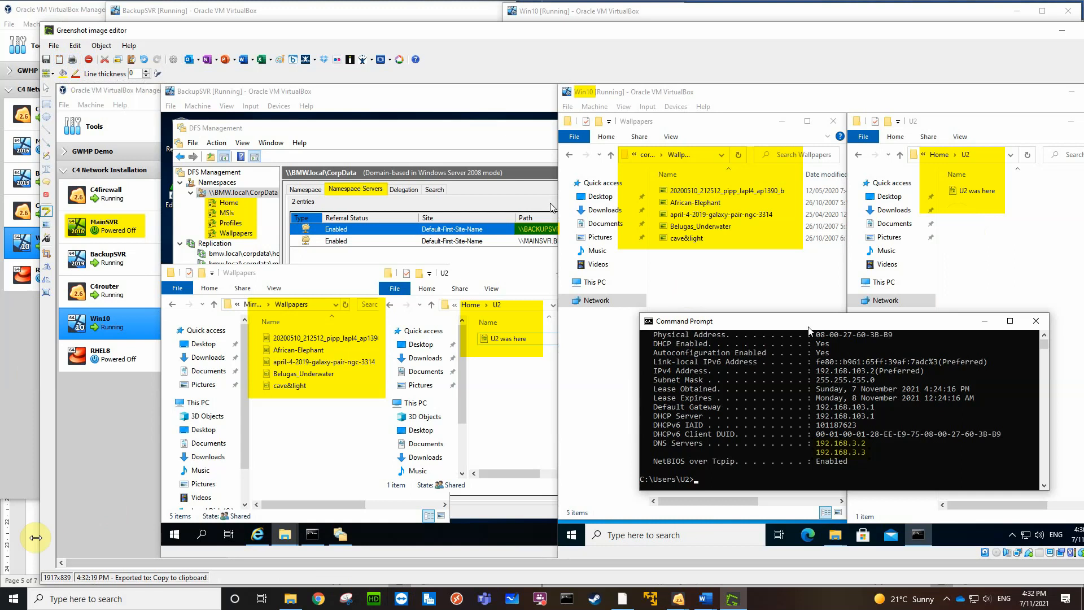
{"action": "left_click", "coordinate": [28, 537]}
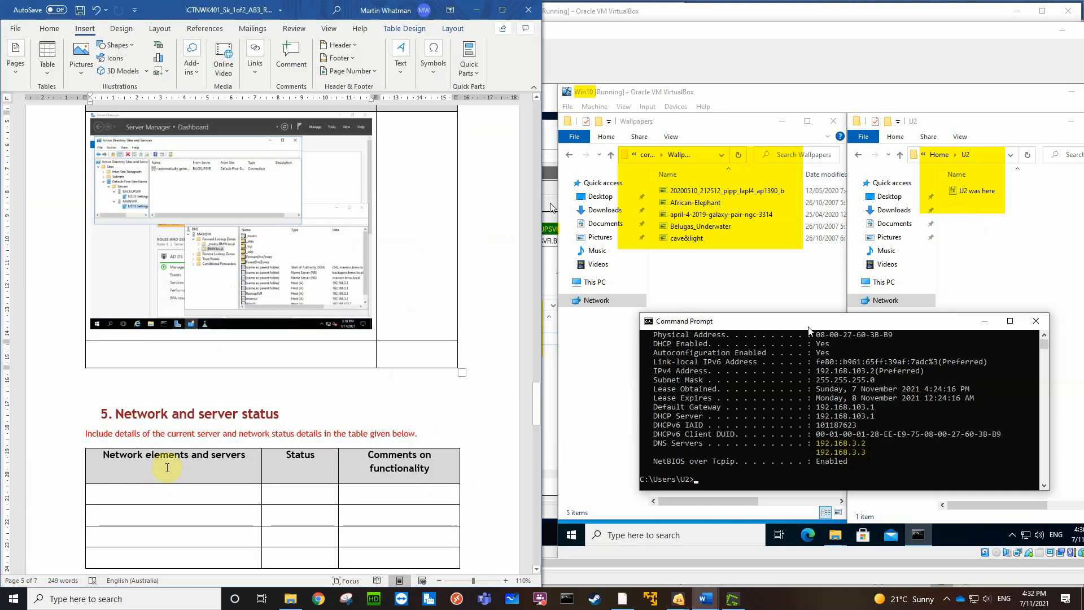
{"action": "left_click", "coordinate": [101, 350]}
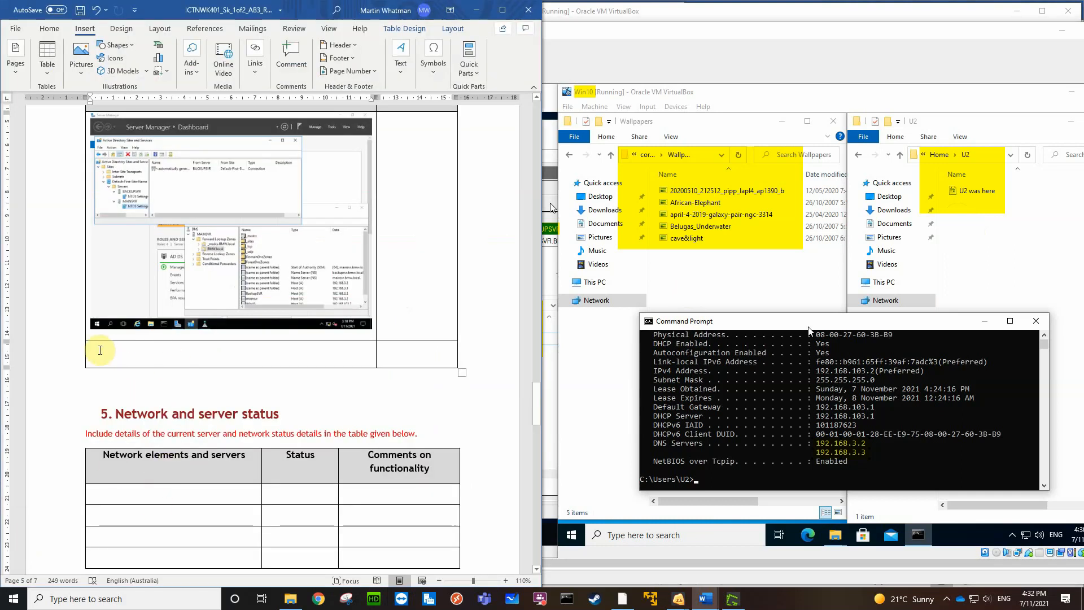
{"action": "scroll", "coordinate": [172, 405], "scroll_direction": "up", "scroll_amount": 10}
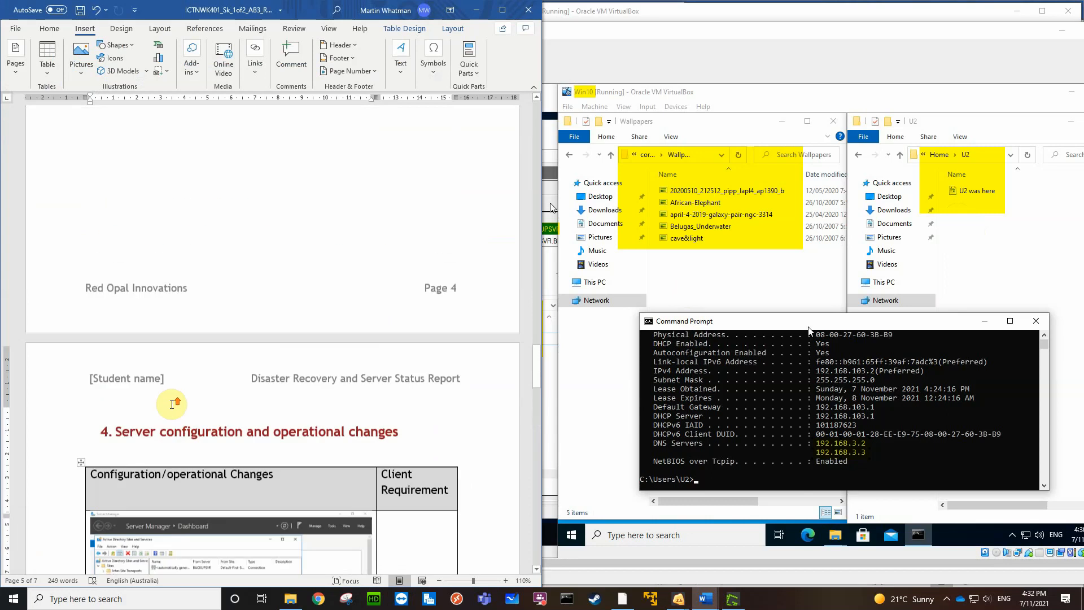
{"action": "scroll", "coordinate": [172, 405], "scroll_direction": "up", "scroll_amount": 5}
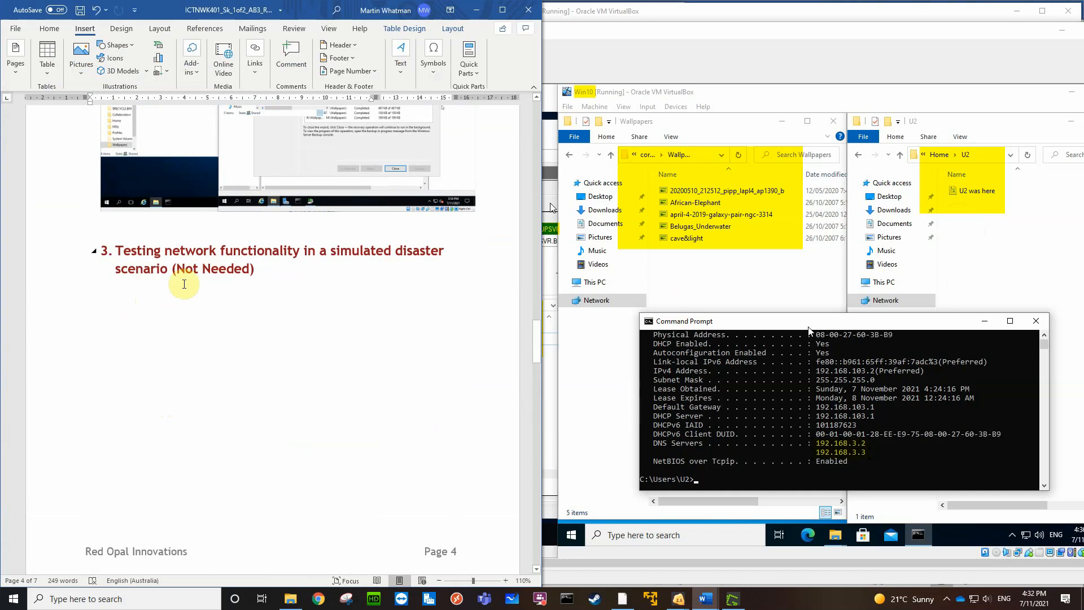
{"action": "left_click", "coordinate": [95, 310]}
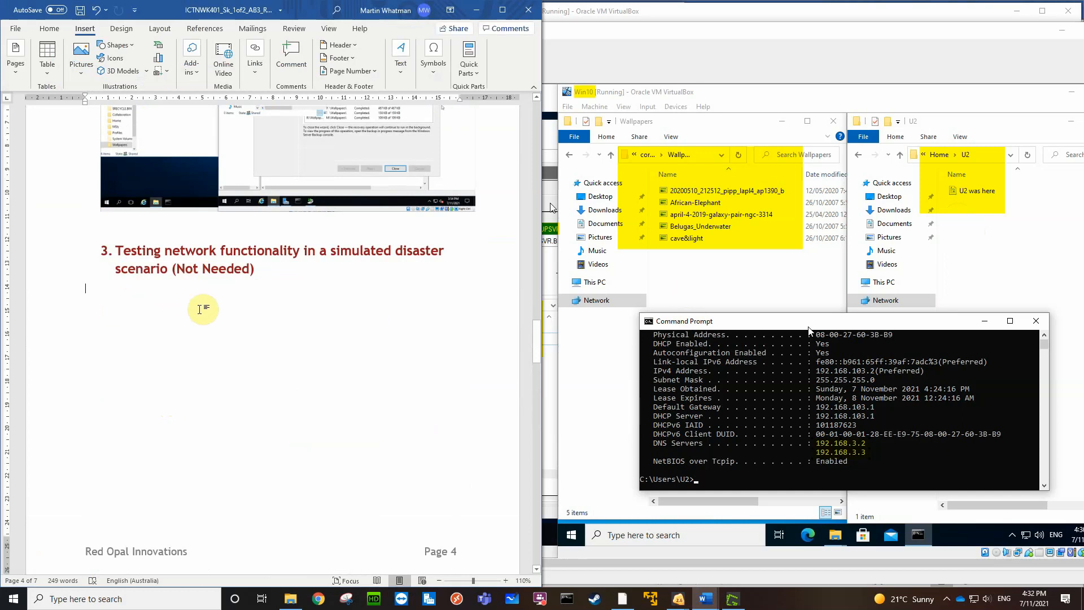
{"action": "key", "text": "ctrl+v"}
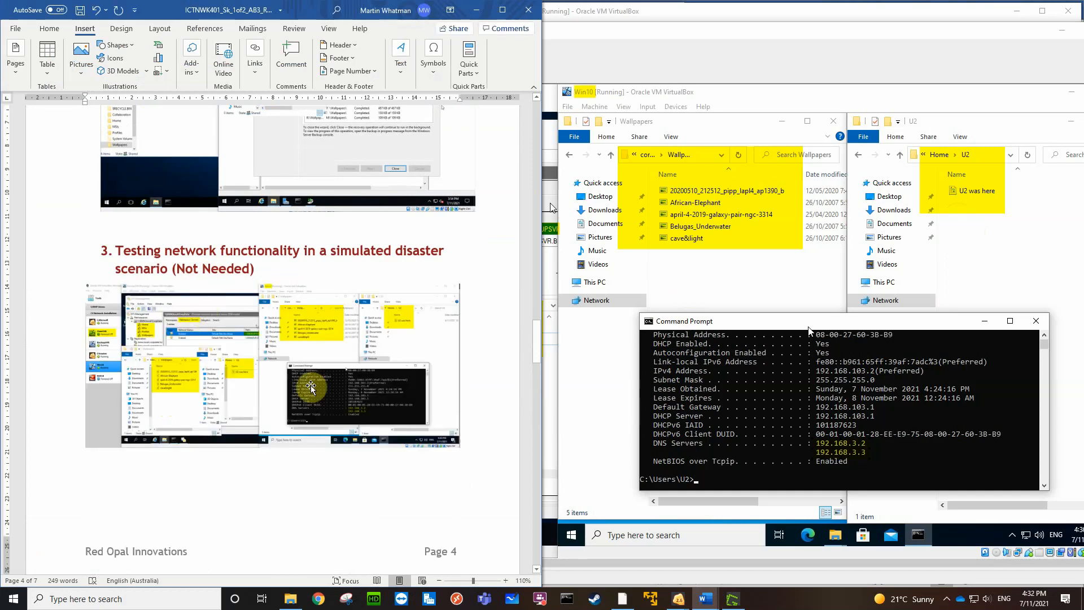
Paste the capture into the empty Configuration/operational Changes cell in section 4 and shrink it to match the screenshot above
{"action": "scroll", "coordinate": [304, 443], "scroll_direction": "down", "scroll_amount": 6}
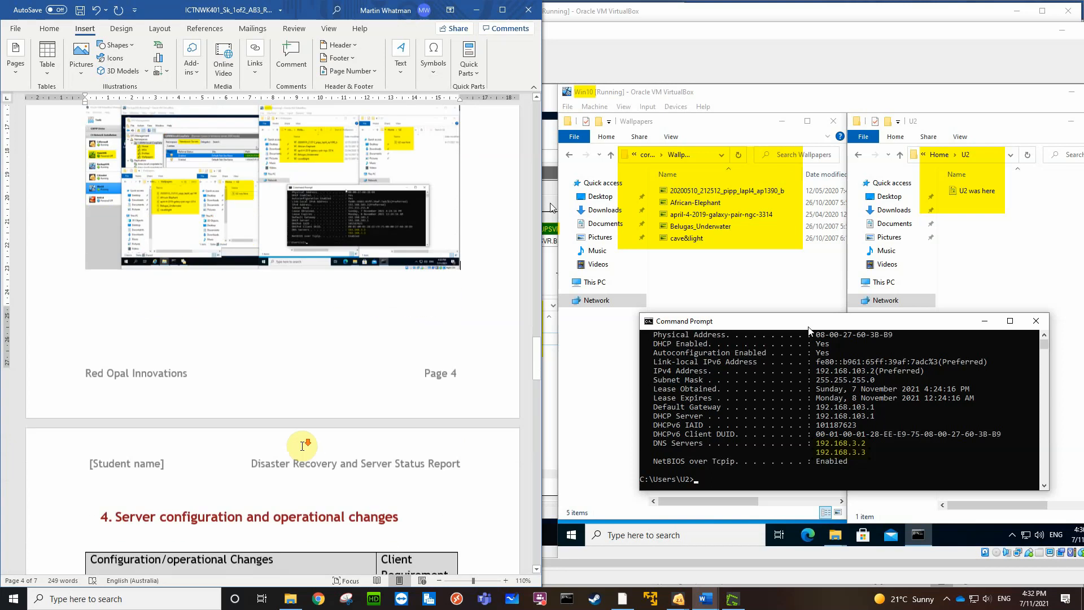
{"action": "scroll", "coordinate": [302, 448], "scroll_direction": "down", "scroll_amount": 6}
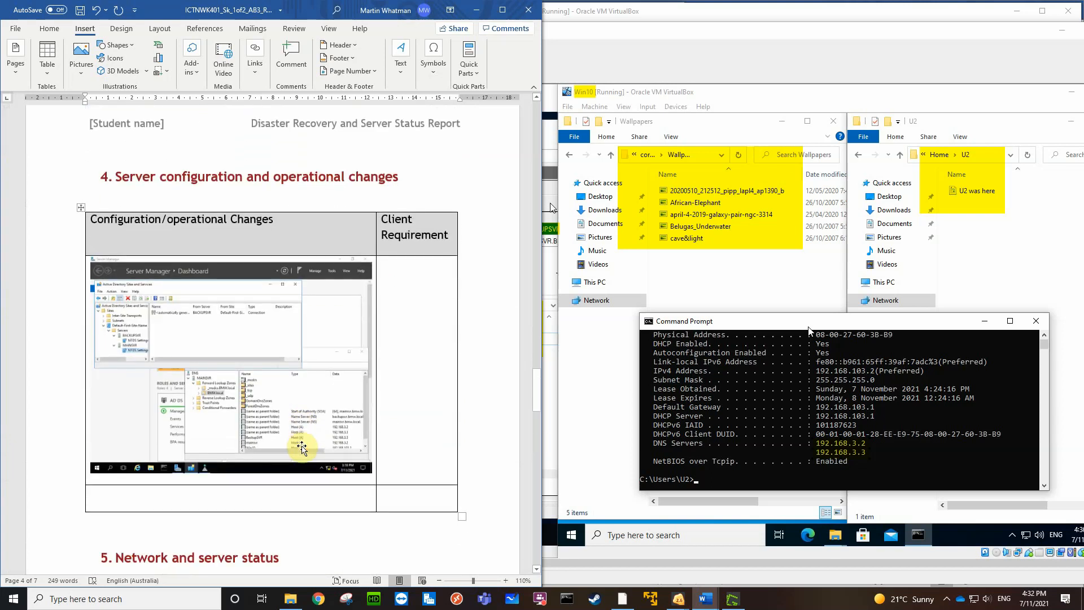
{"action": "left_click", "coordinate": [94, 406]}
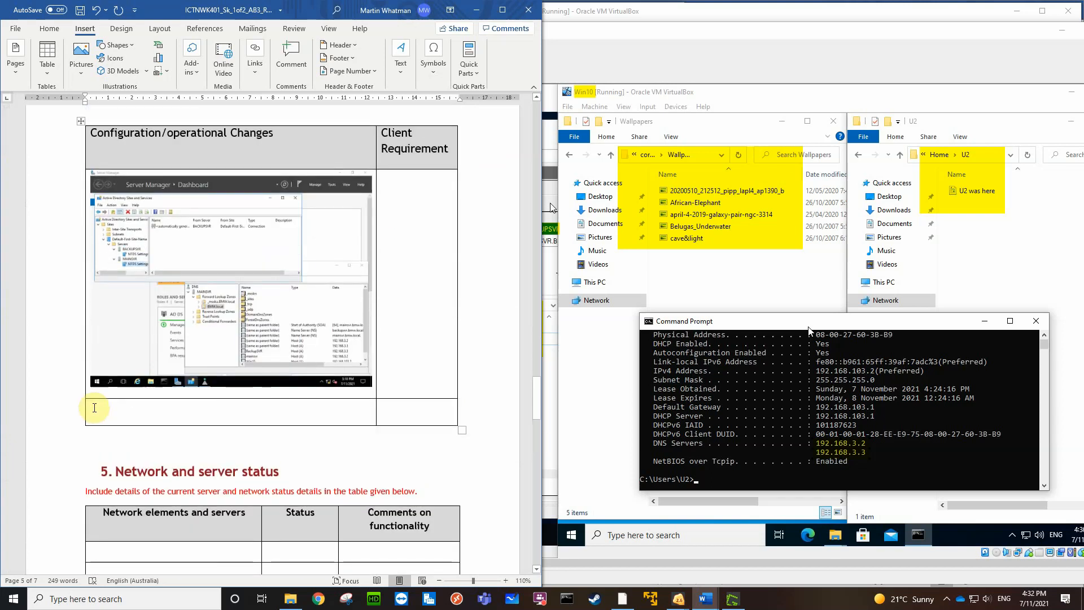
{"action": "key", "text": "ctrl+v"}
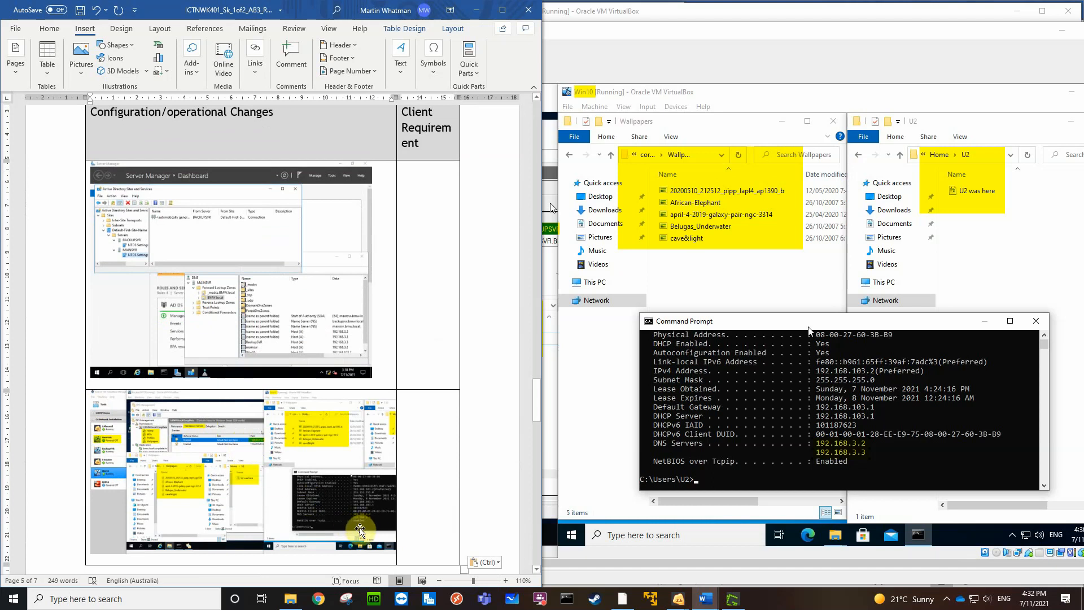
{"action": "scroll", "coordinate": [460, 496], "scroll_direction": "up", "scroll_amount": 1}
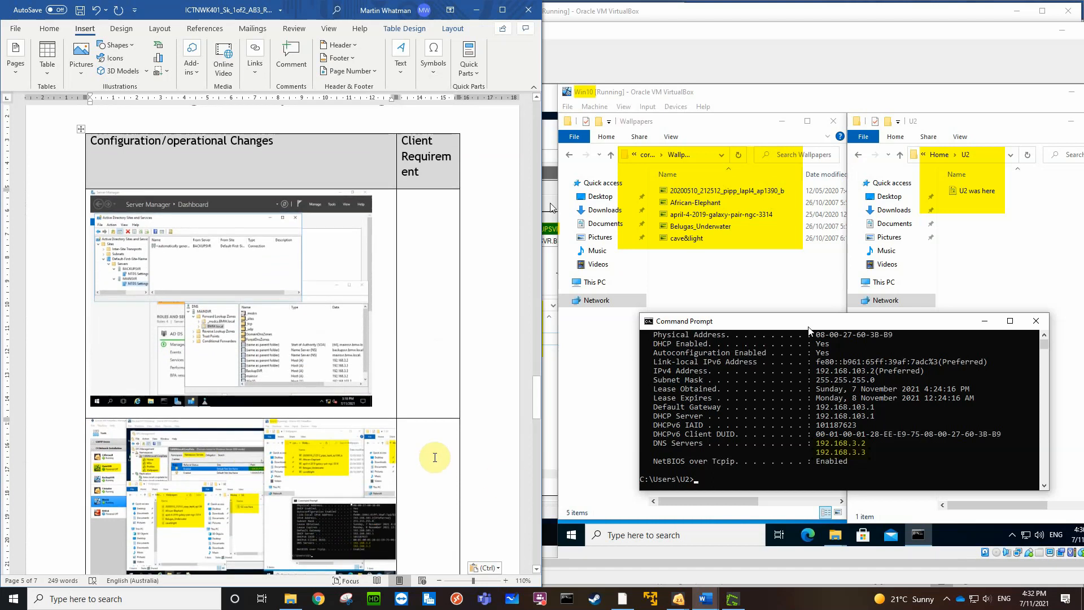
{"action": "left_click", "coordinate": [319, 493]}
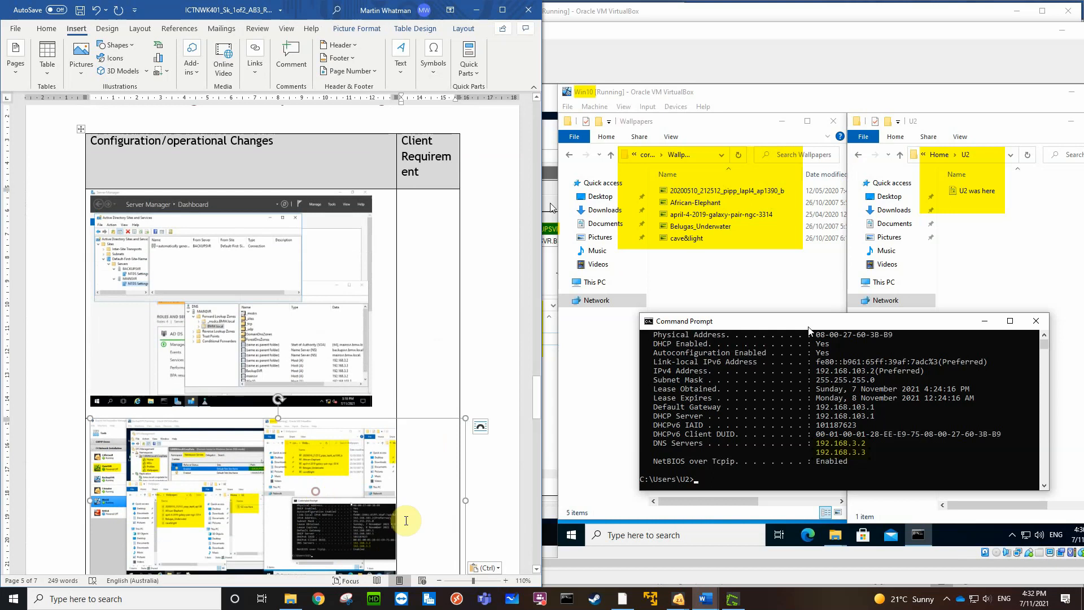
{"action": "scroll", "coordinate": [497, 490], "scroll_direction": "down", "scroll_amount": 3}
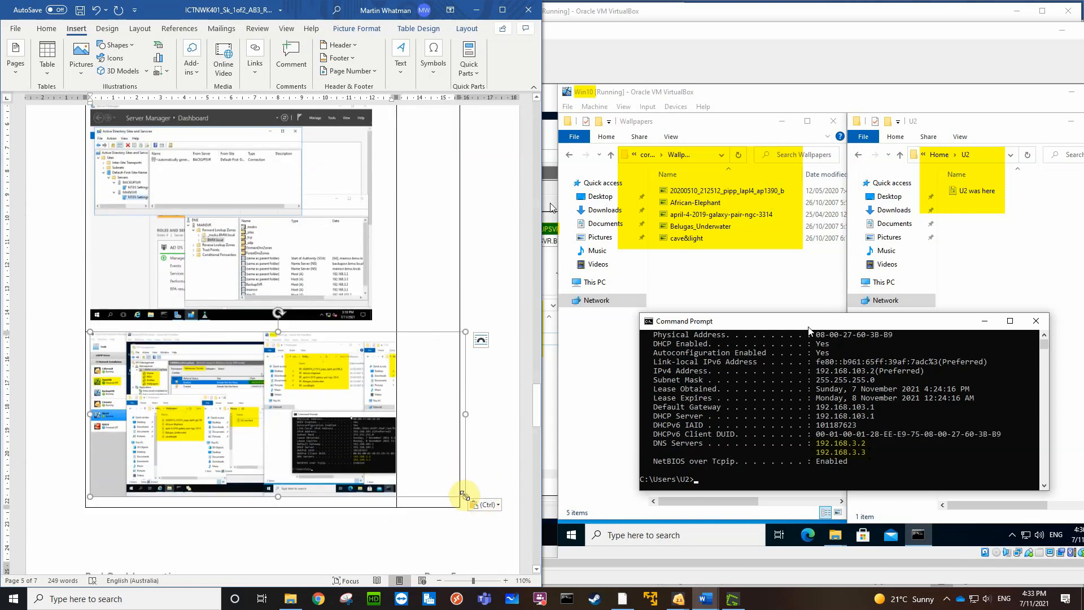
{"action": "left_click_drag", "start_coordinate": [464, 495], "coordinate": [369, 454]}
{"action": "scroll", "coordinate": [414, 208], "scroll_direction": "up", "scroll_amount": 4}
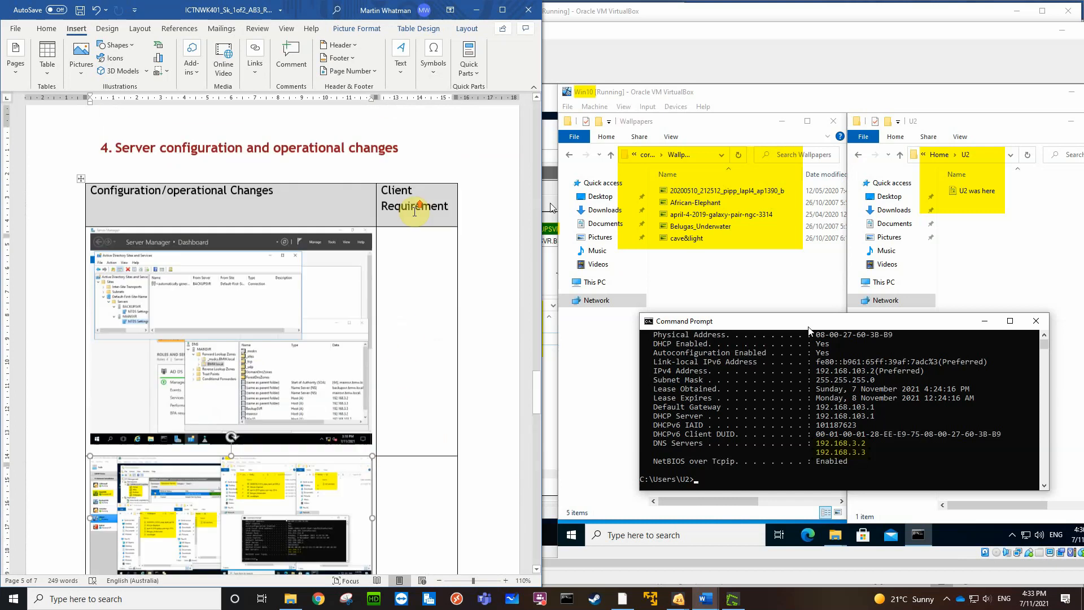
{"action": "left_click", "coordinate": [404, 299]}
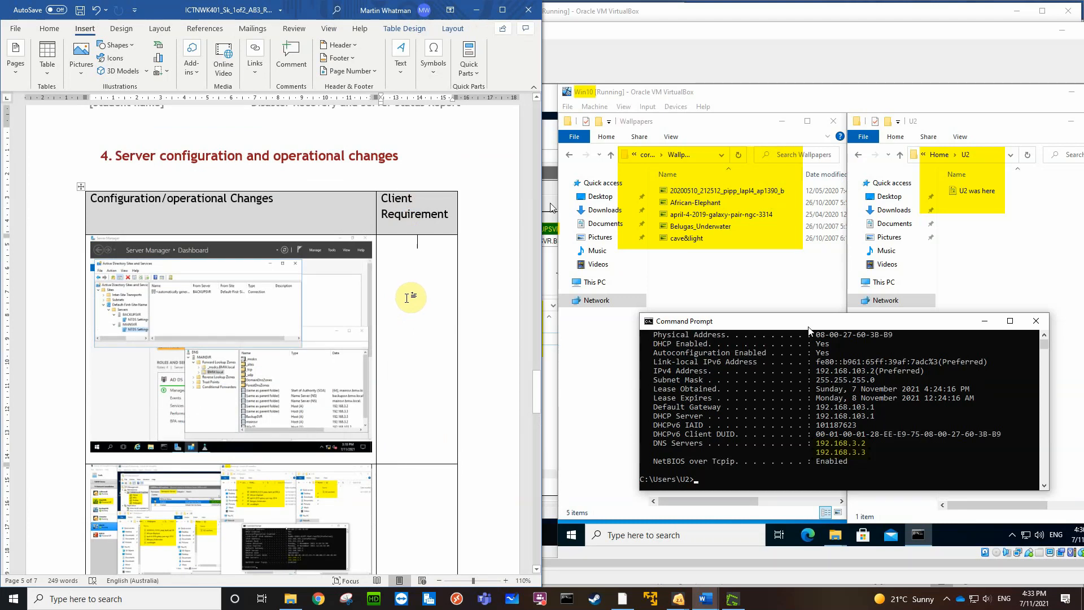
{"action": "scroll", "coordinate": [407, 297], "scroll_direction": "down", "scroll_amount": 5}
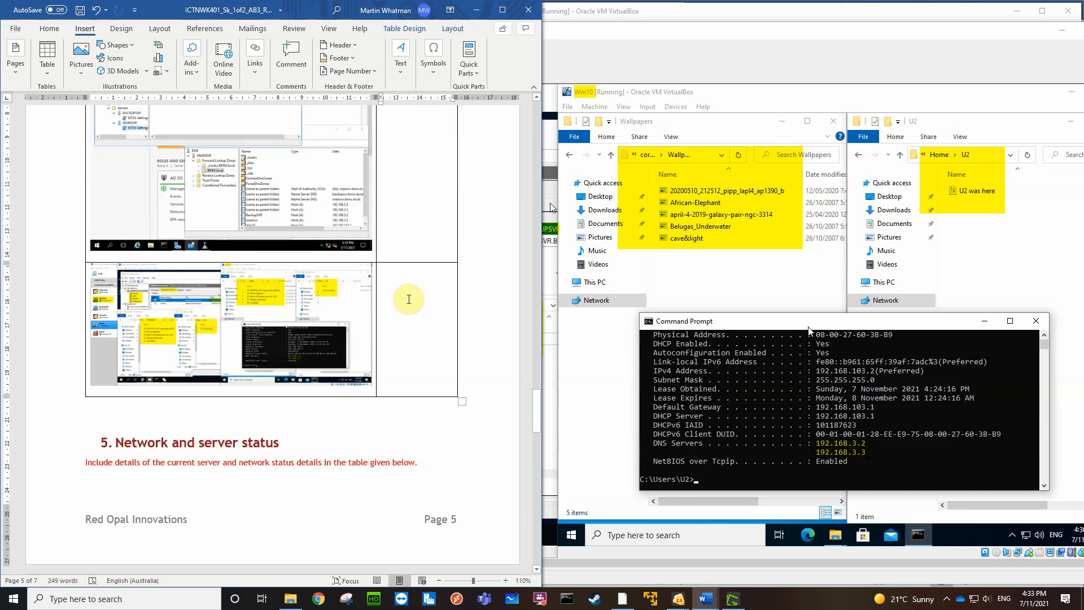
{"action": "scroll", "coordinate": [409, 299], "scroll_direction": "up", "scroll_amount": 20}
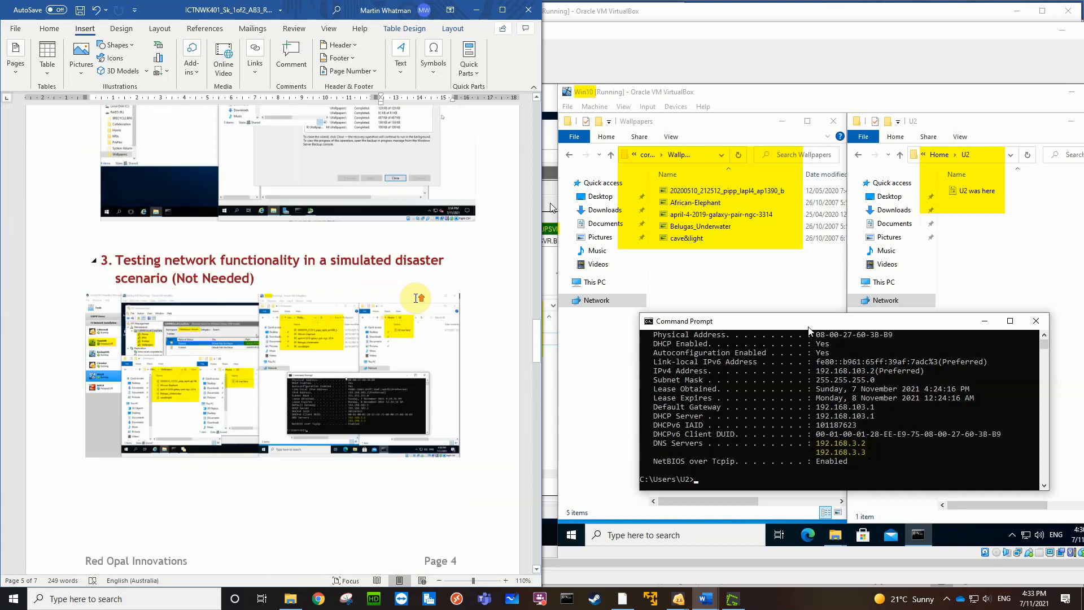
Start a note reading "Created 2nd" on a new line beneath the section 4 changes table in the report
{"action": "scroll", "coordinate": [416, 298], "scroll_direction": "up", "scroll_amount": 1}
{"action": "scroll", "coordinate": [414, 298], "scroll_direction": "down", "scroll_amount": 13}
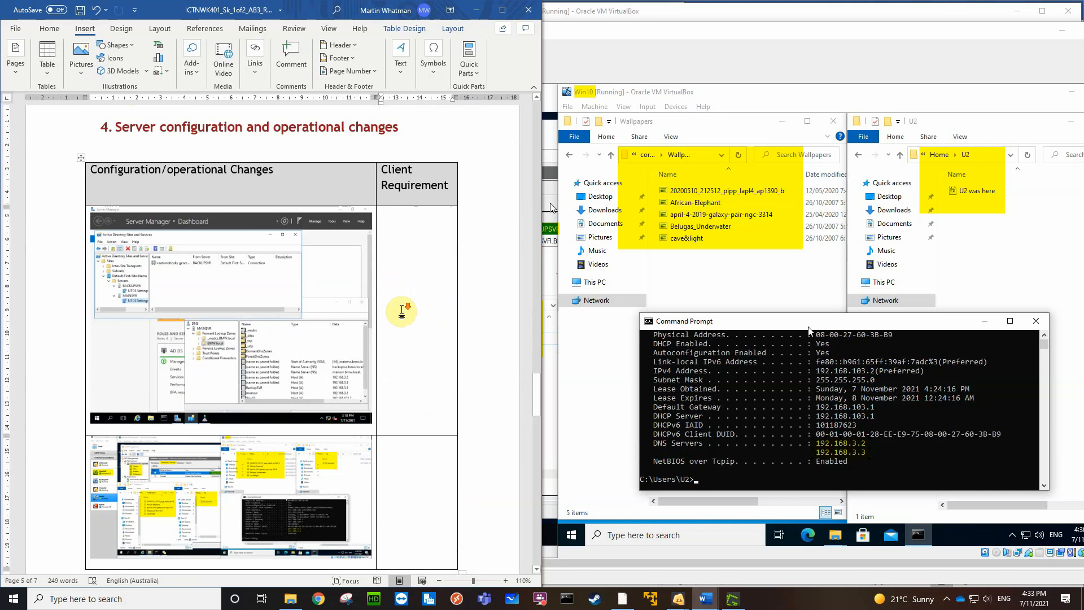
{"action": "scroll", "coordinate": [415, 298], "scroll_direction": "down", "scroll_amount": 4}
{"action": "left_click", "coordinate": [109, 376]}
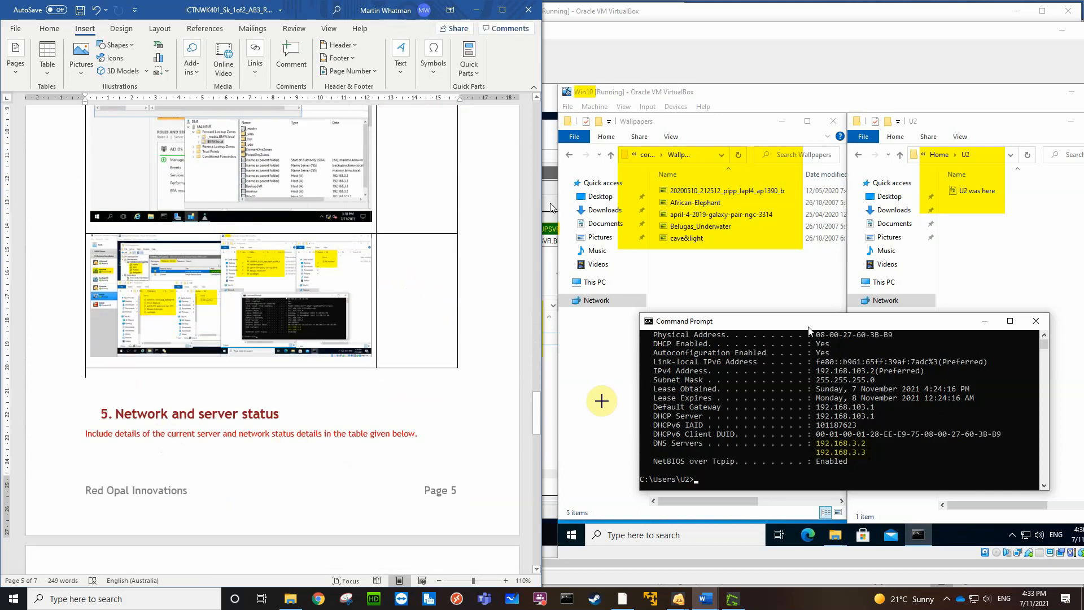
{"action": "key", "text": "Return"}
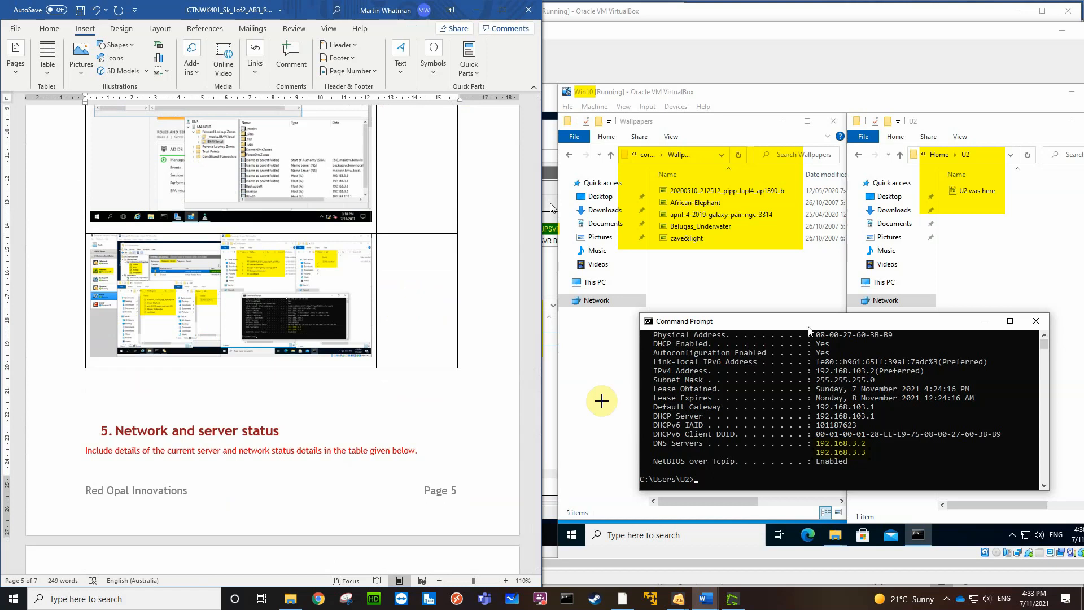
{"action": "type", "text": "Created 2nd"}
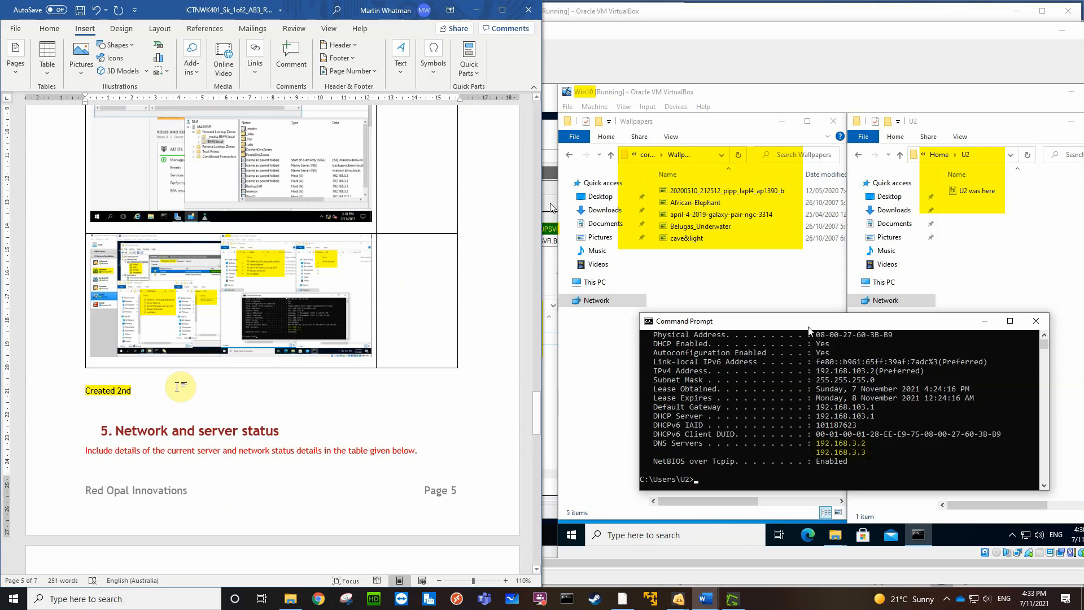
{"action": "left_click_drag", "start_coordinate": [134, 391], "coordinate": [83, 391]}
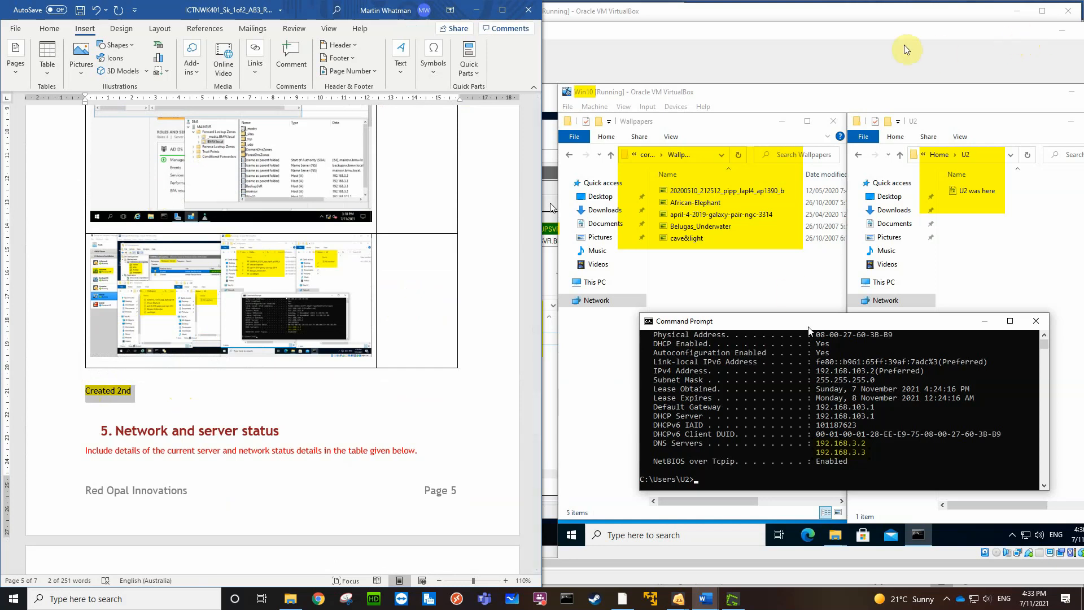
Switch to the Greenshot image editor and close the highlighted capture
{"action": "left_click", "coordinate": [890, 30]}
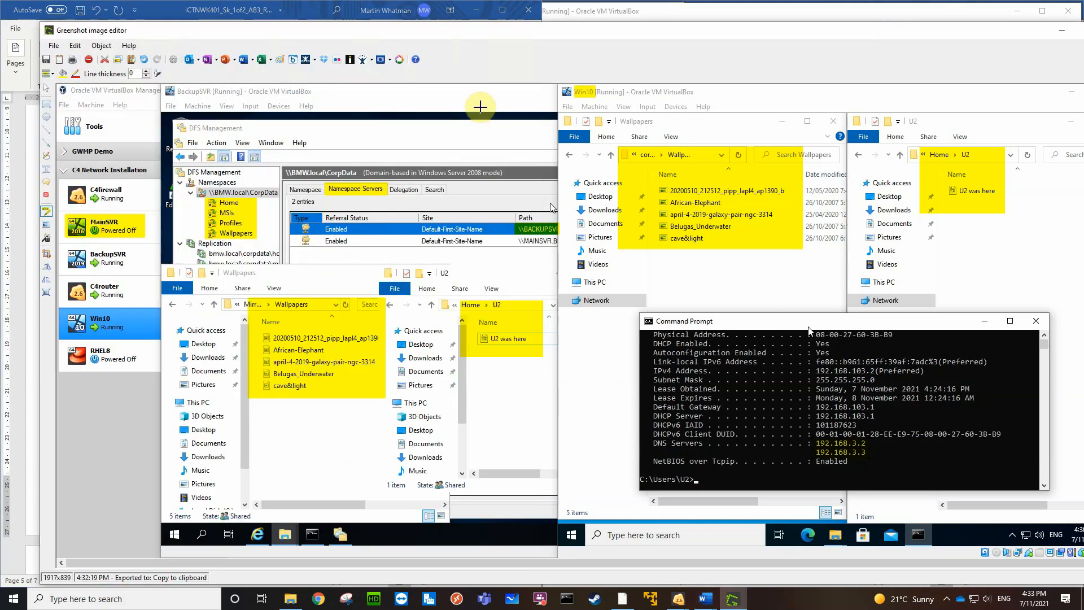
{"action": "left_click", "coordinate": [55, 47]}
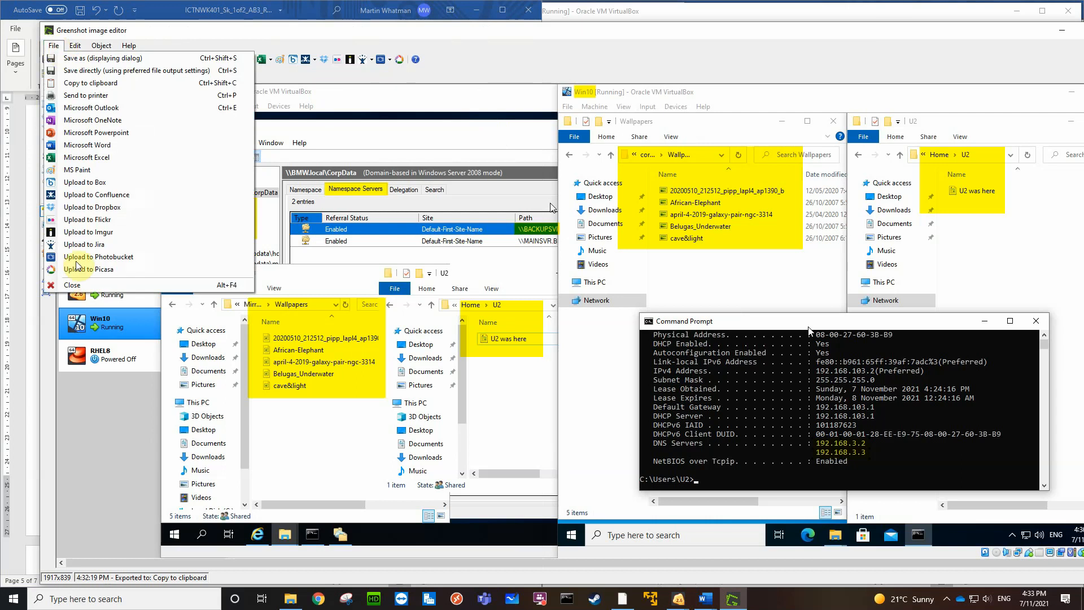
{"action": "left_click", "coordinate": [68, 285]}
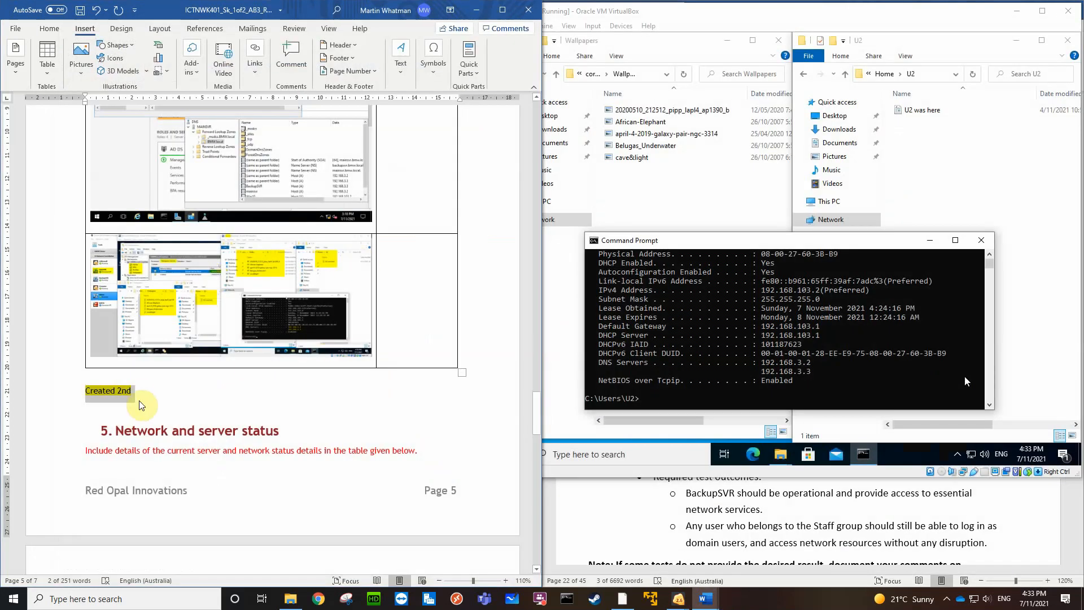
Delete the highlighted note "Created 2nd" and its extra blank line beneath the section 4 table in the Word report
{"action": "left_click", "coordinate": [163, 391]}
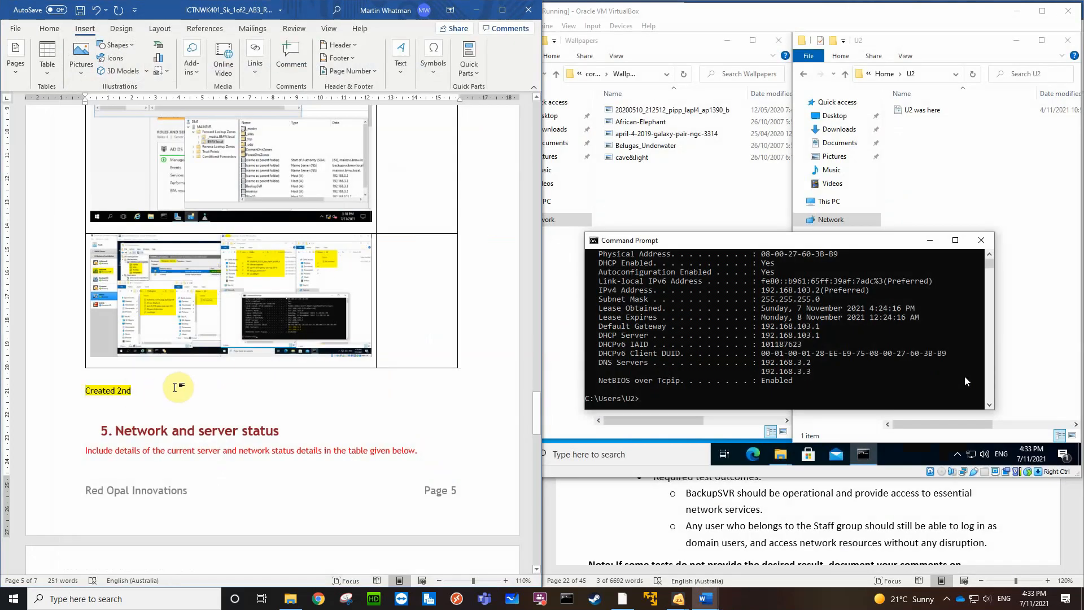
{"action": "key", "text": "BackSpace"}
{"action": "key", "text": "BackSpace"}
{"action": "key", "text": "BackSpace"}
{"action": "key", "text": "BackSpace"}
{"action": "key", "text": "BackSpace"}
{"action": "key", "text": "BackSpace"}
{"action": "key", "text": "BackSpace"}
{"action": "key", "text": "BackSpace"}
{"action": "key", "text": "BackSpace"}
{"action": "key", "text": "BackSpace"}
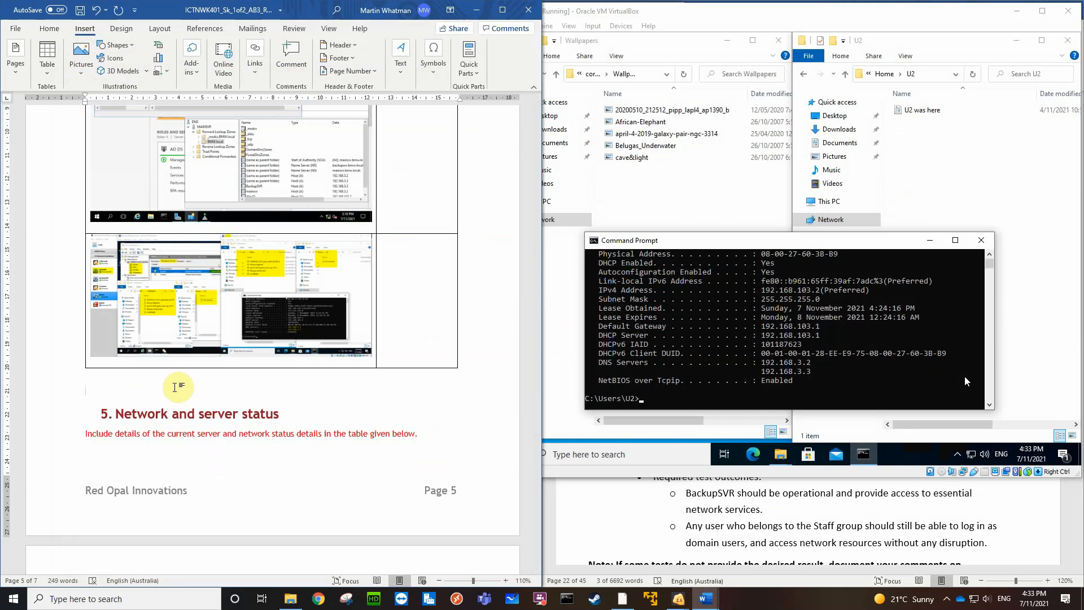
{"action": "key", "text": "BackSpace"}
{"action": "key", "text": "BackSpace"}
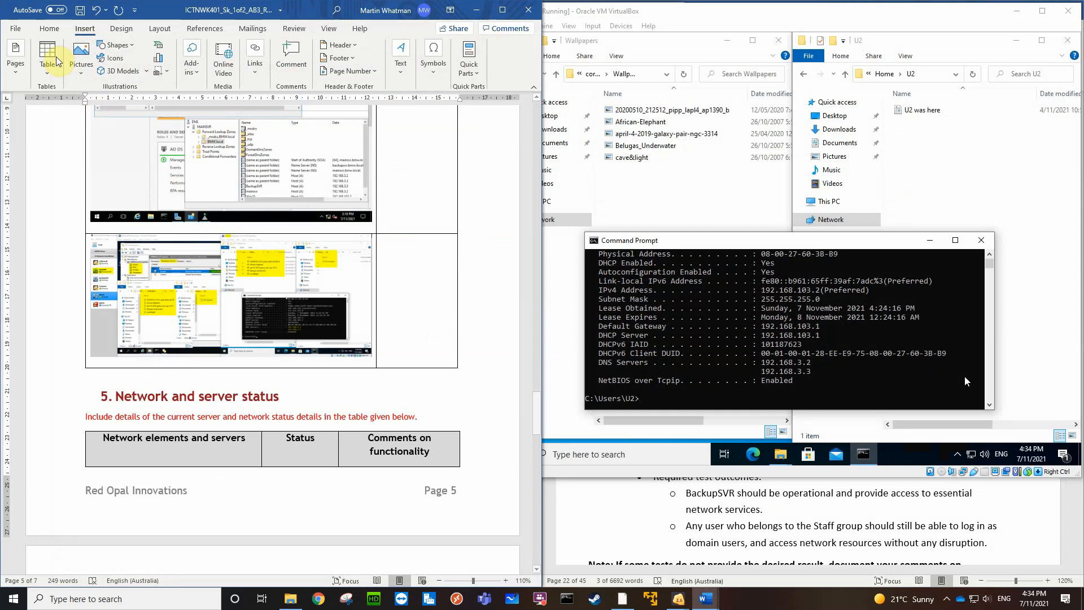
Try to clear the text highlighting by setting the highlight colour to No Color
{"action": "left_click", "coordinate": [50, 30]}
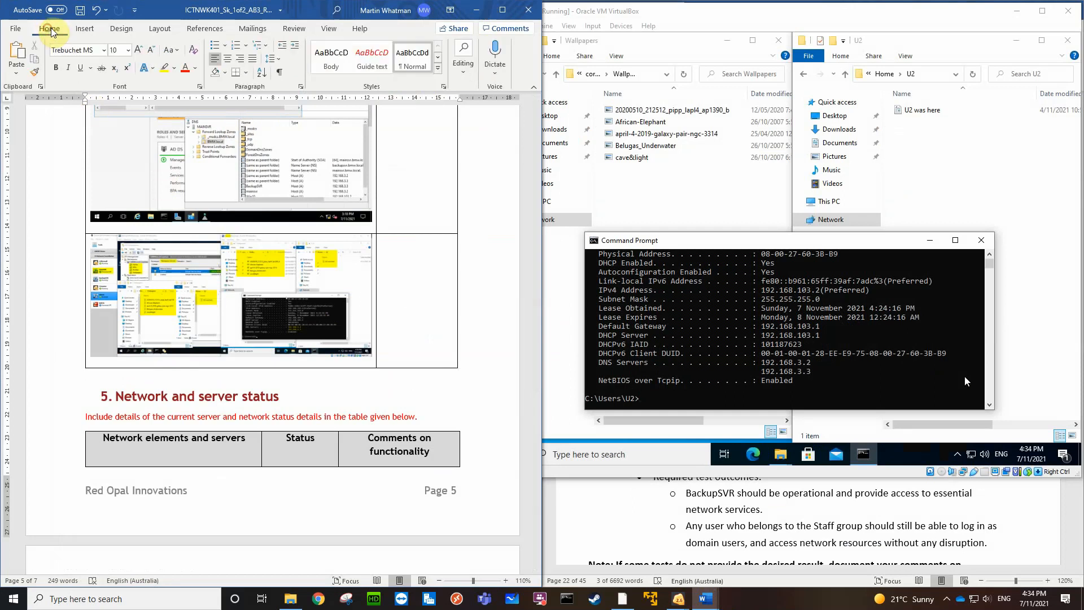
{"action": "left_click", "coordinate": [166, 68]}
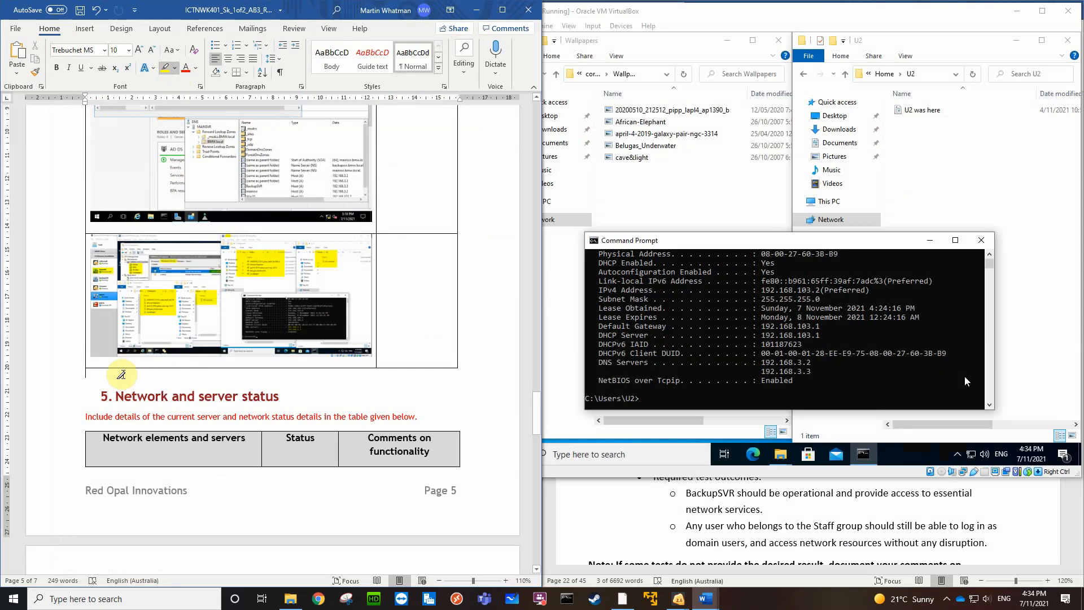
{"action": "left_click", "coordinate": [176, 68]}
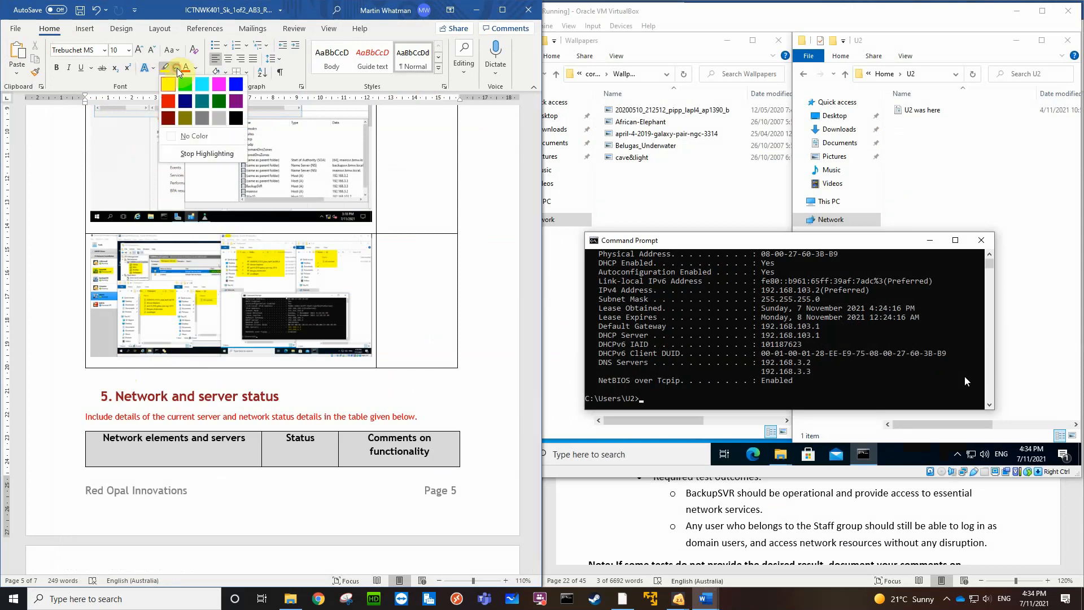
{"action": "left_click", "coordinate": [186, 136]}
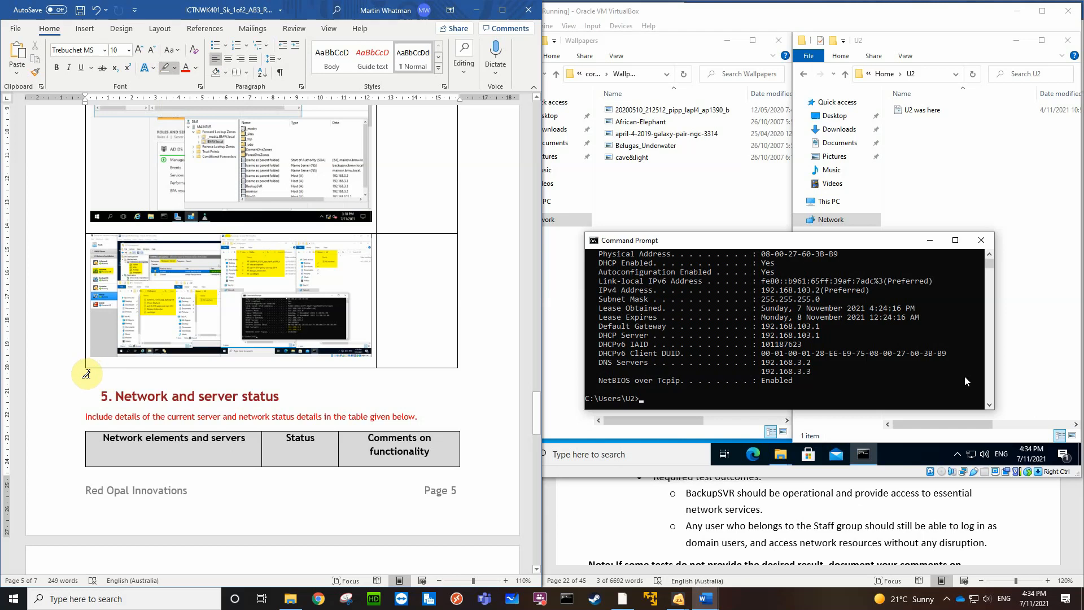
Write the note "Created the 2nd domain controller including DNS and GC (logging in)" directly beneath the section 4 table
{"action": "left_click", "coordinate": [86, 375]}
{"action": "type", "text": "Created"}
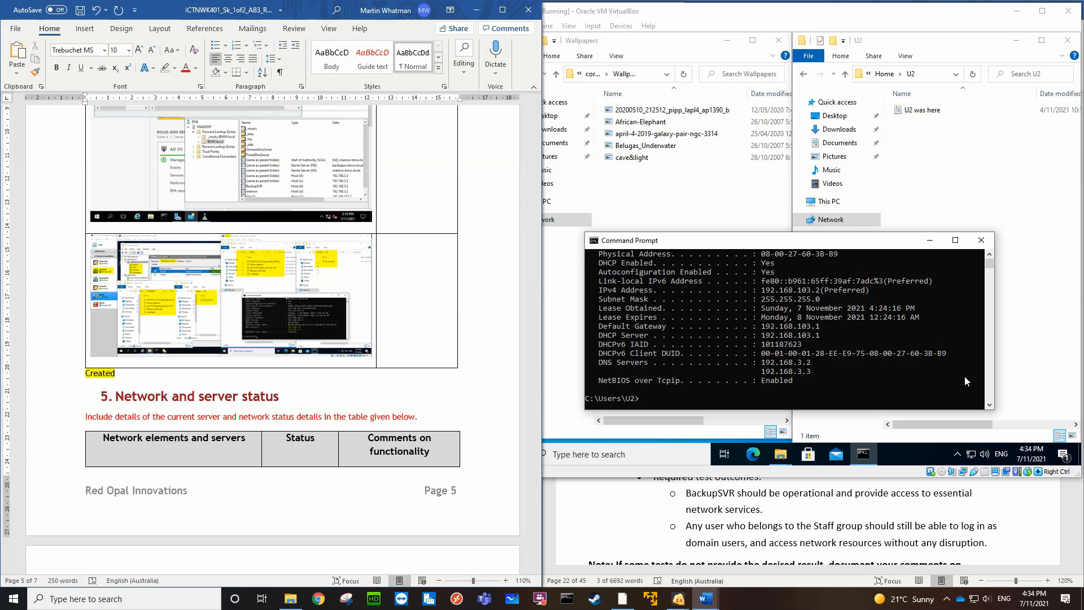
{"action": "type", "text": " the 2nd domain controller"}
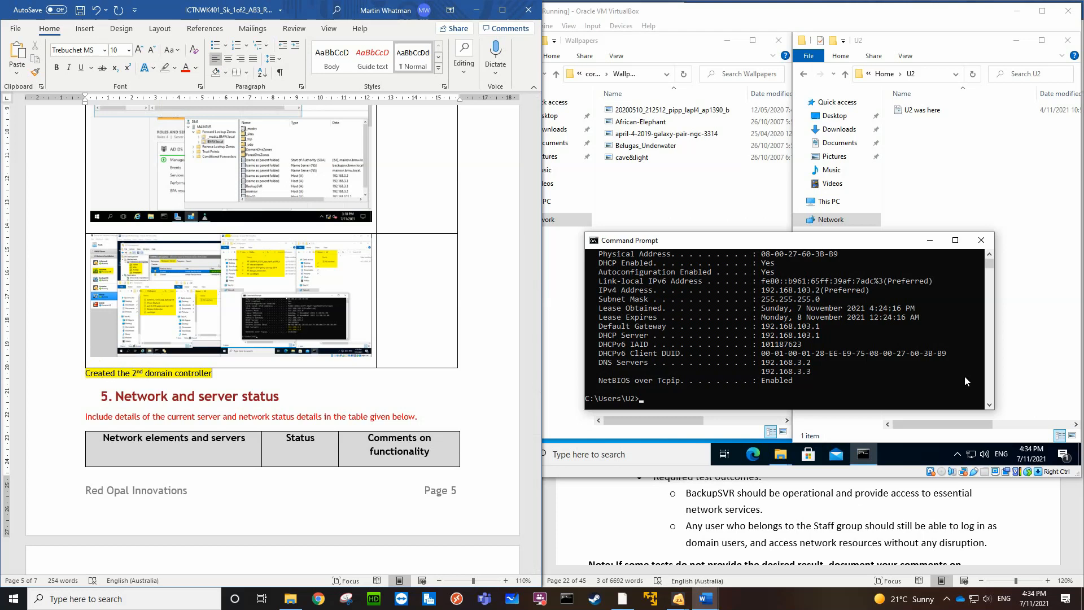
{"action": "key", "text": "Return"}
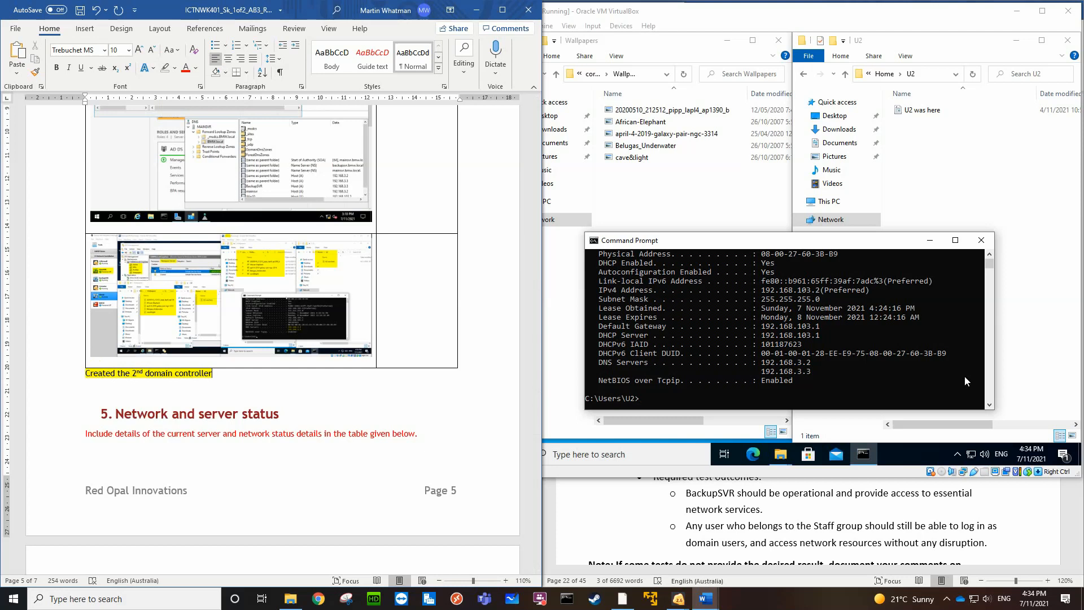
{"action": "type", "text": "cluding DNS and "}
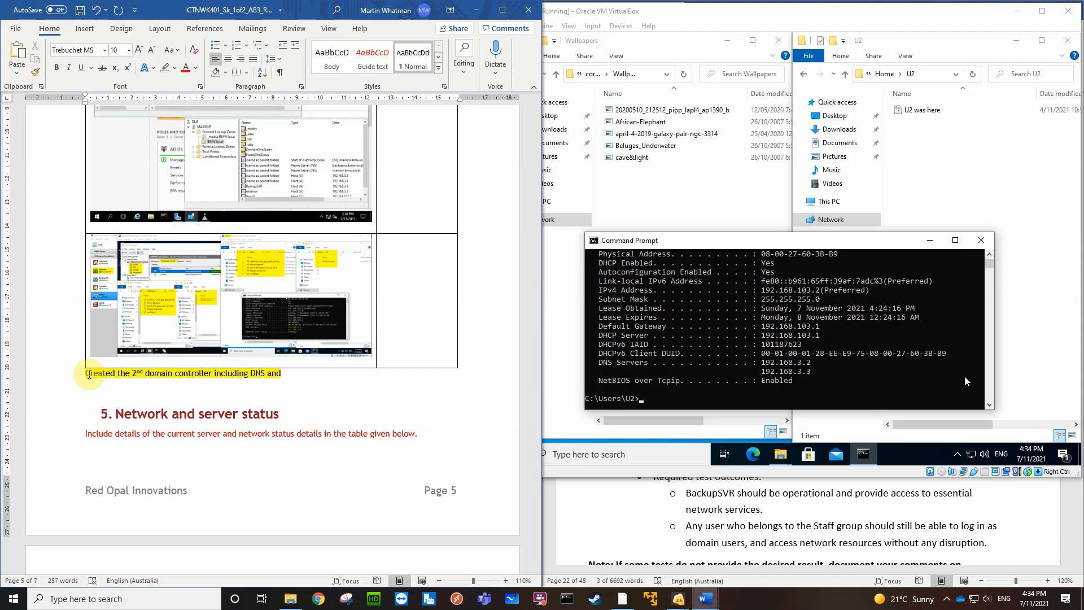
{"action": "type", "text": "GC (lo"}
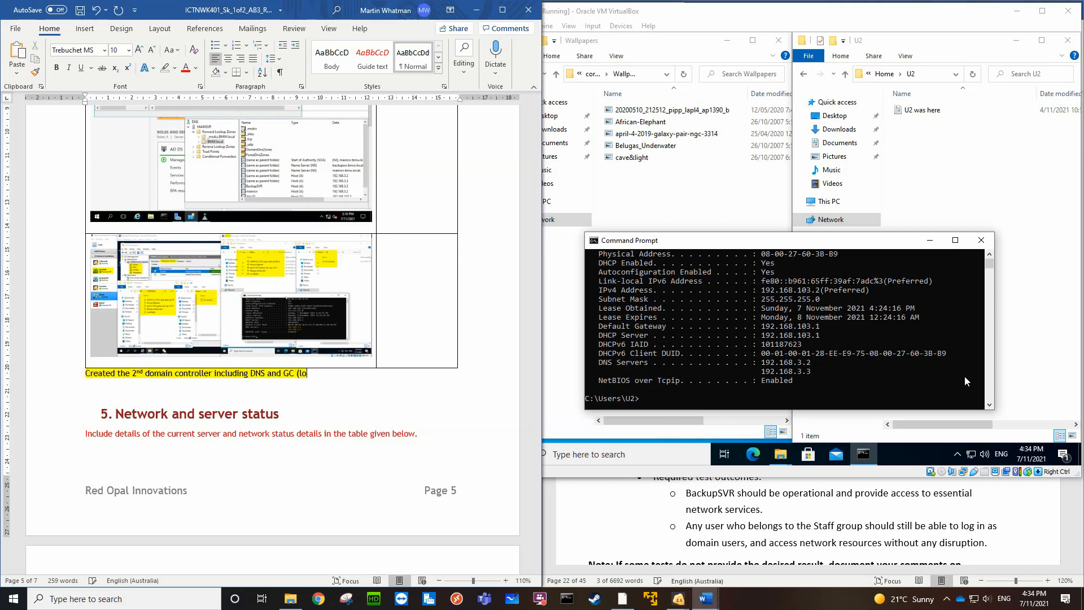
{"action": "type", "text": "gging in)"}
Add a second note line reading "Modify the DHCP for the client to include the BackupSVR as the 2nd DNS server"
{"action": "left_click", "coordinate": [90, 374]}
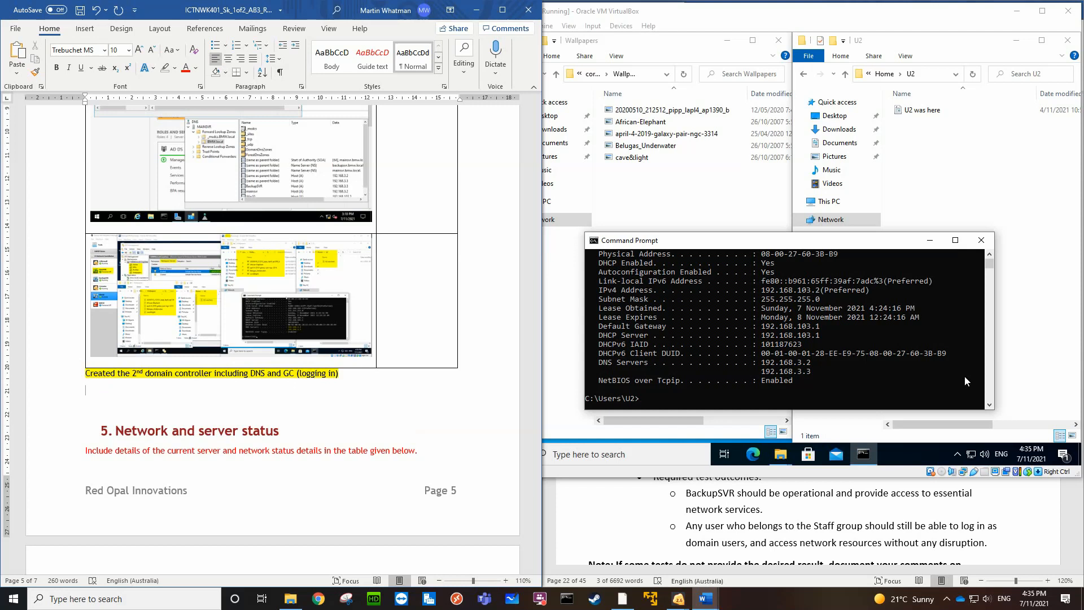
{"action": "type", "text": "Mo"}
{"action": "type", "text": "dify the DHCP for t"}
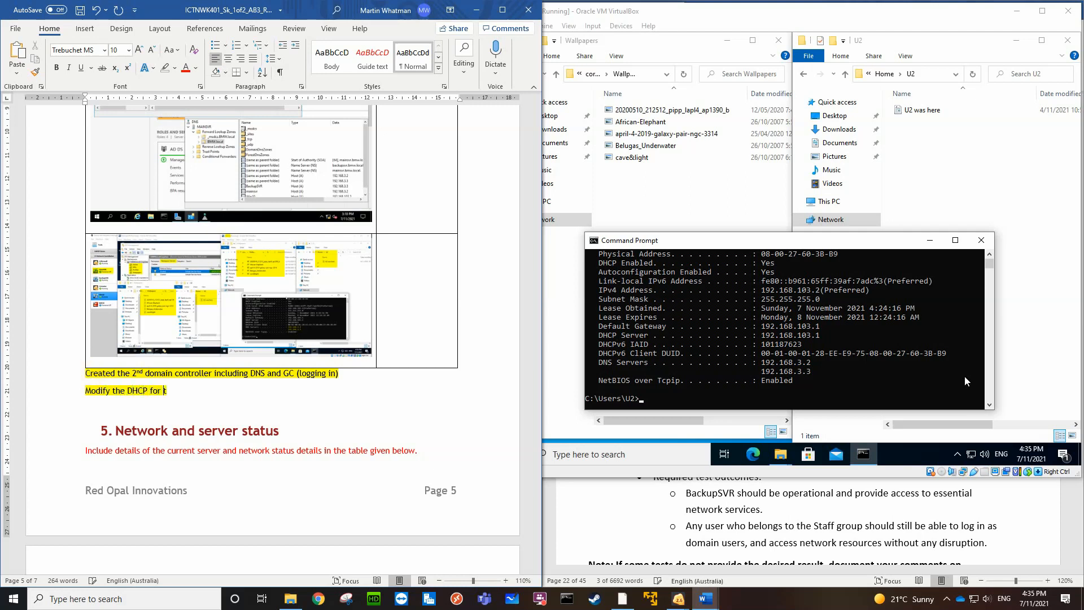
{"action": "type", "text": "he client to include "}
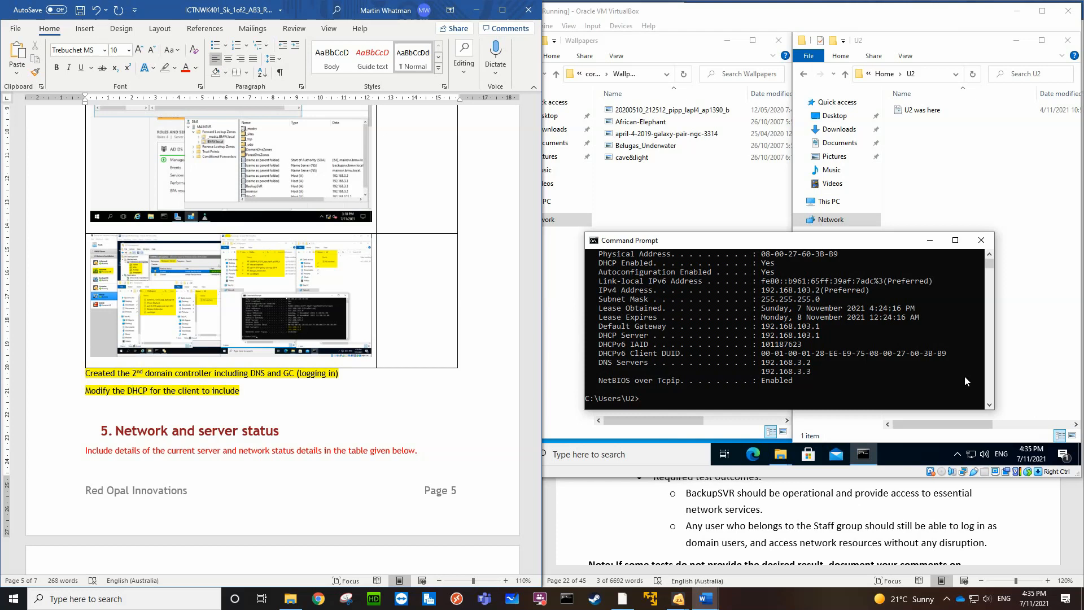
{"action": "type", "text": "the BA"}
{"action": "key", "text": "BackSpace"}
{"action": "type", "text": "ackupSVR"}
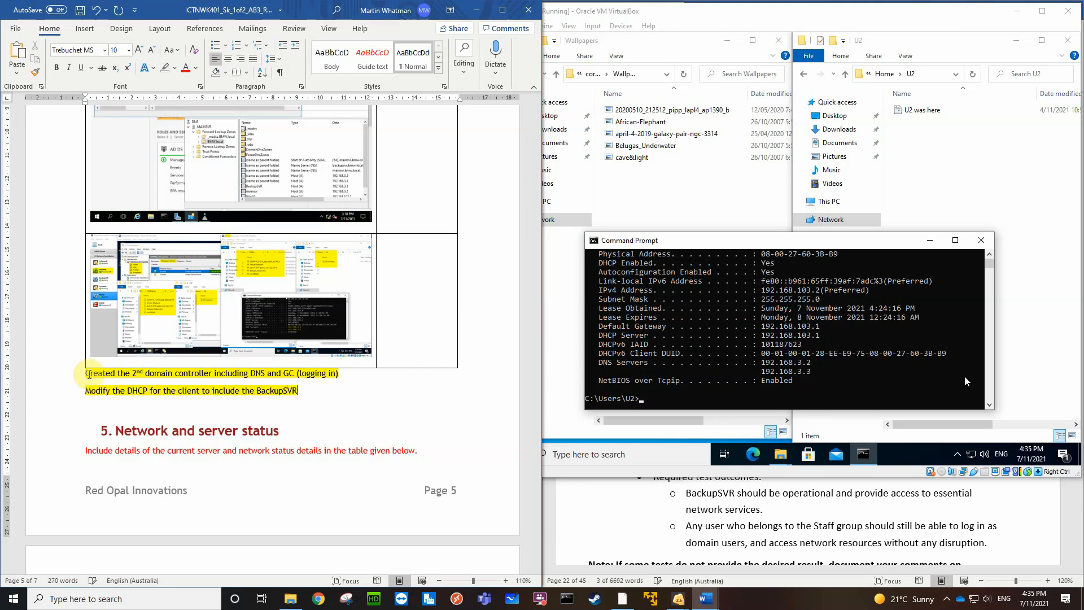
{"action": "type", "text": " as a"}
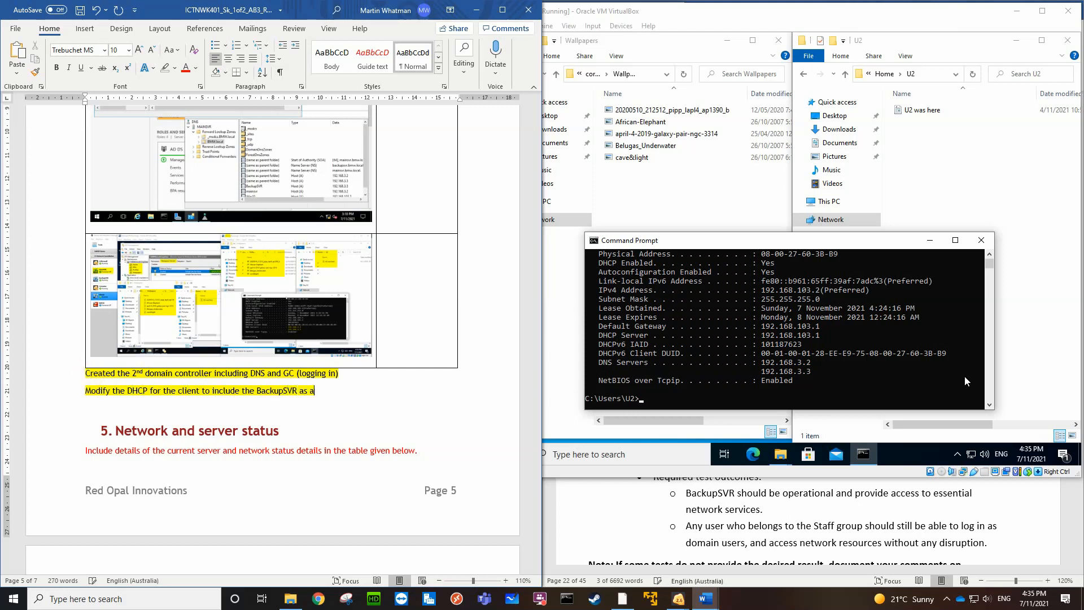
{"action": "type", "text": " DNS"}
{"action": "key", "text": "BackSpace"}
{"action": "key", "text": "BackSpace"}
{"action": "key", "text": "BackSpace"}
{"action": "key", "text": "BackSpace"}
{"action": "key", "text": "BackSpace"}
{"action": "key", "text": "BackSpace"}
{"action": "type", "text": "the 2nd "}
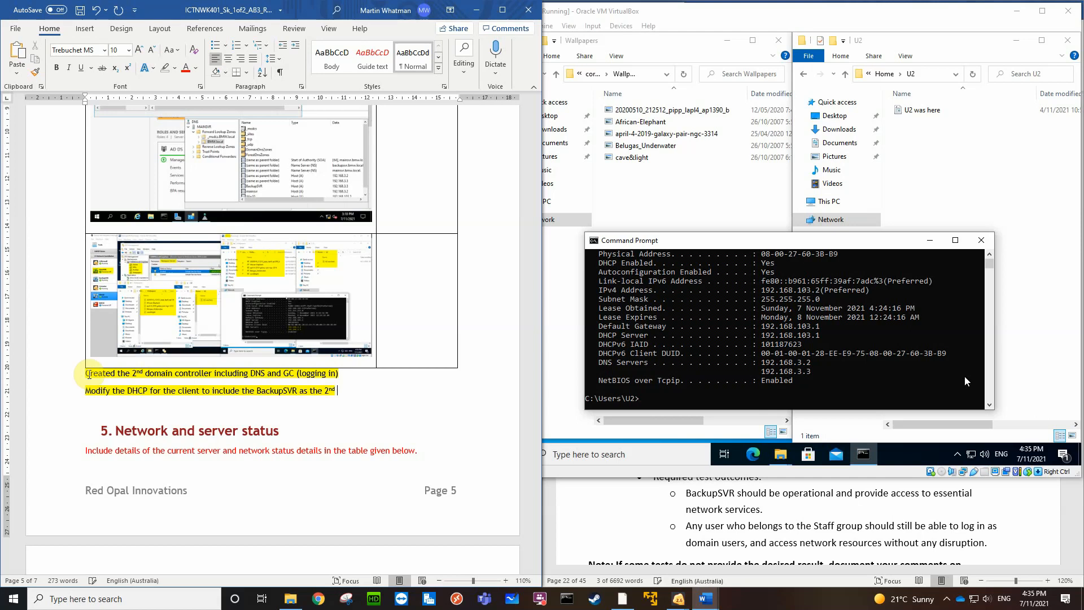
{"action": "type", "text": "DNS ser"}
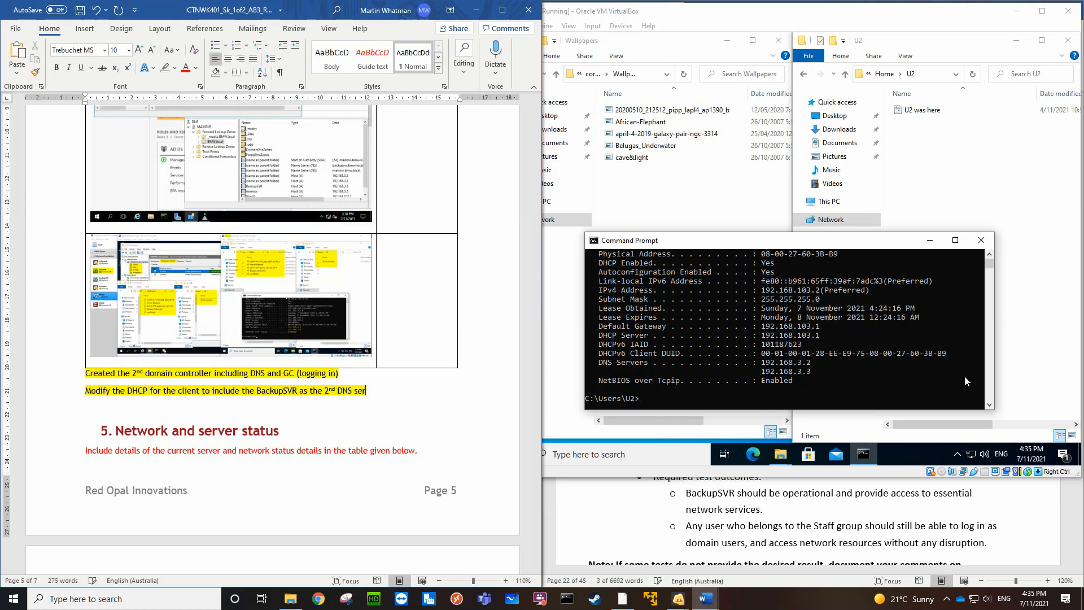
{"action": "type", "text": "ver"}
Add a third note line reading "Create a 2nd namespace server in DFS"
{"action": "key", "text": "Return"}
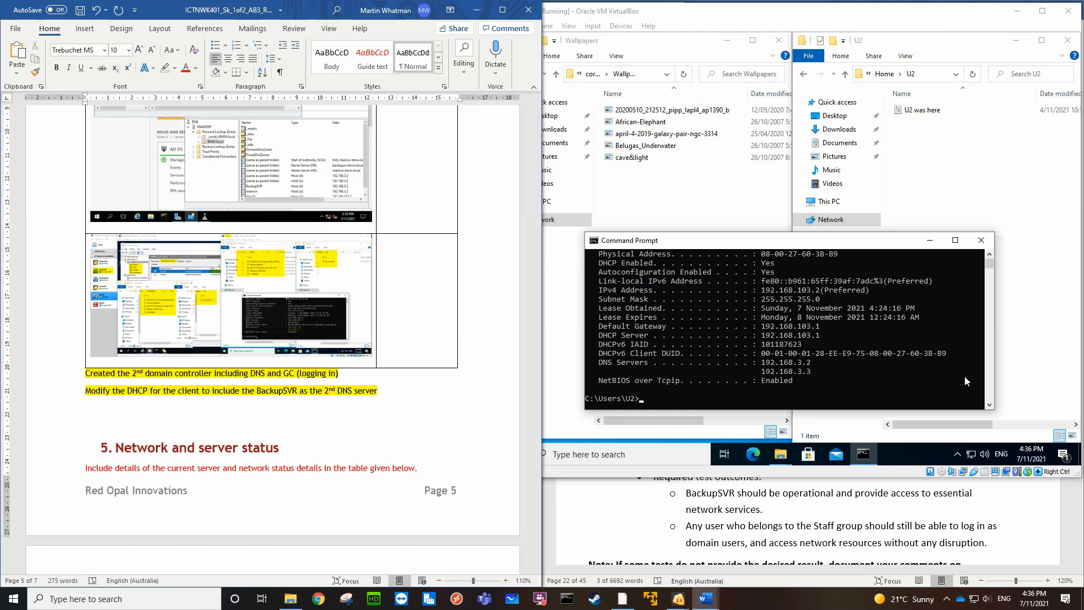
{"action": "type", "text": "Create a 2nd name"}
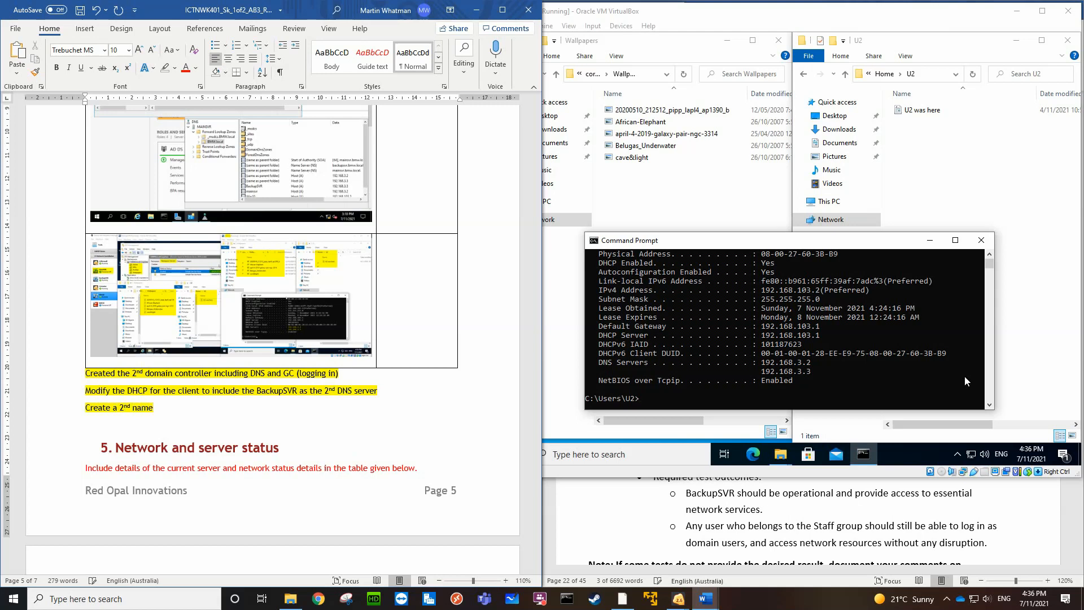
{"action": "type", "text": "space server in DFS"}
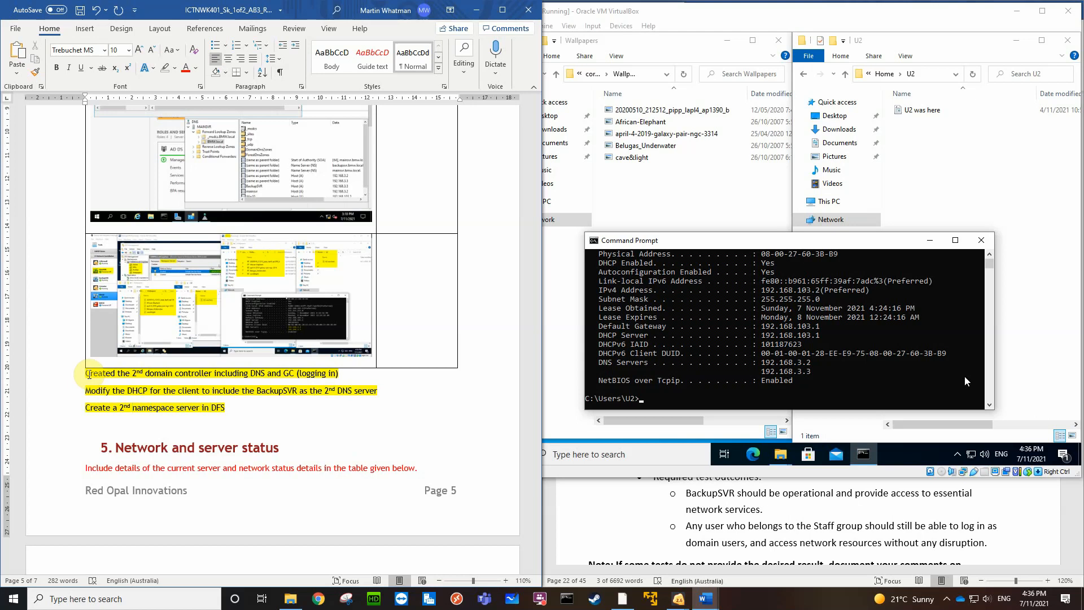
Reword the third note line to read "Create the BackupSVR as a 2nd namespace server in DFS"
{"action": "key", "text": "Left"}
{"action": "key", "text": "Left"}
{"action": "key", "text": "Left"}
{"action": "key", "text": "Left"}
{"action": "key", "text": "Left"}
{"action": "key", "text": "Left"}
{"action": "type", "text": "the Bac"}
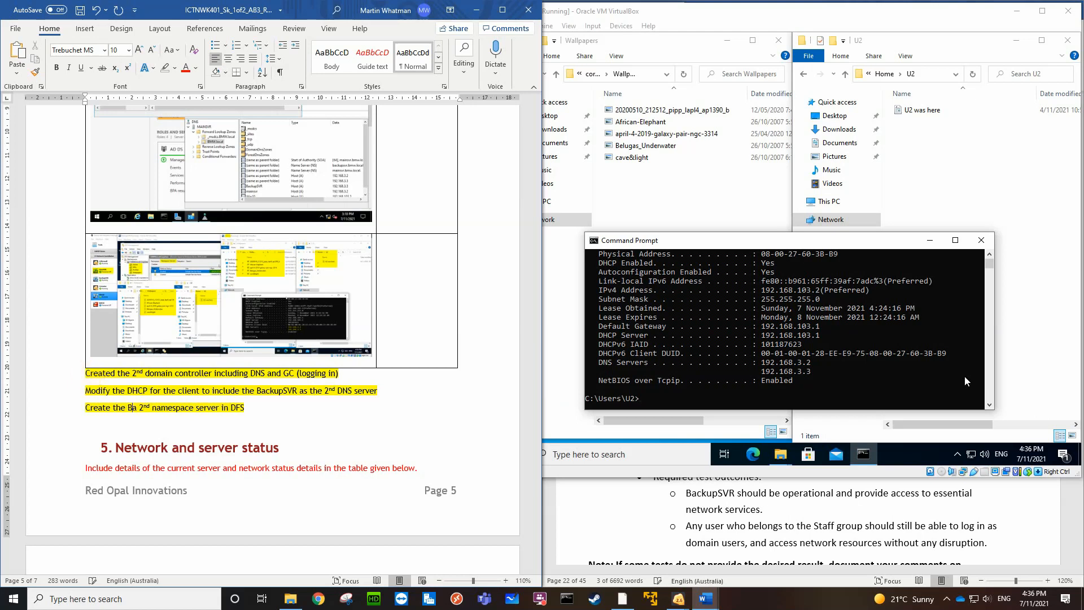
{"action": "type", "text": "kupSVR"}
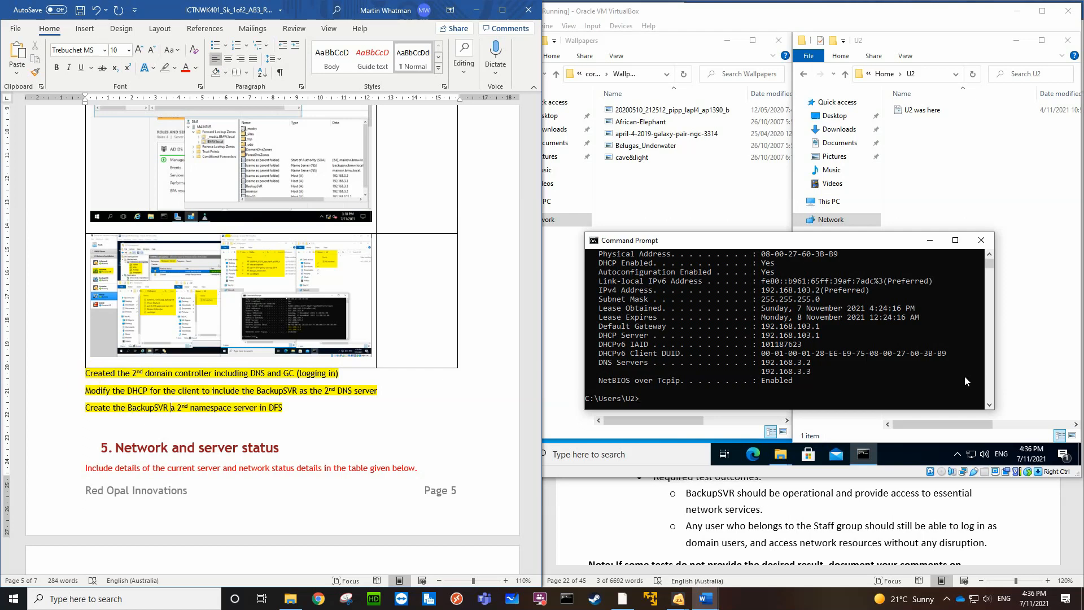
{"action": "type", "text": " as"}
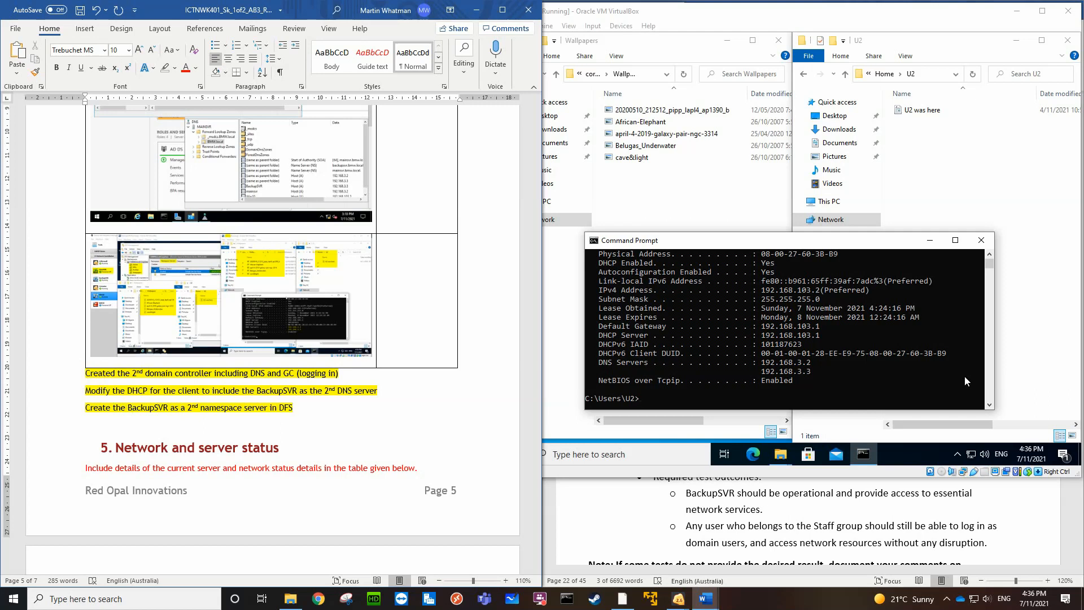
Append ". Set forwarders in BackupSVR DNS" to the end of the note line about the 2nd domain controller
{"action": "left_click", "coordinate": [350, 374]}
{"action": "type", "text": ". Set forwarders in "}
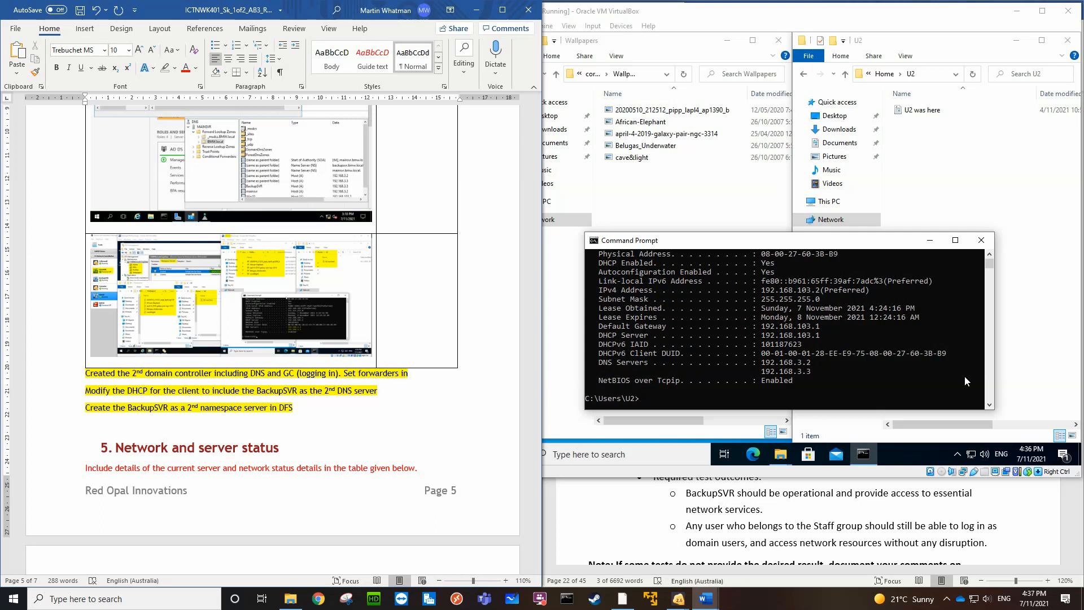
{"action": "type", "text": "BackupSVR DNS "}
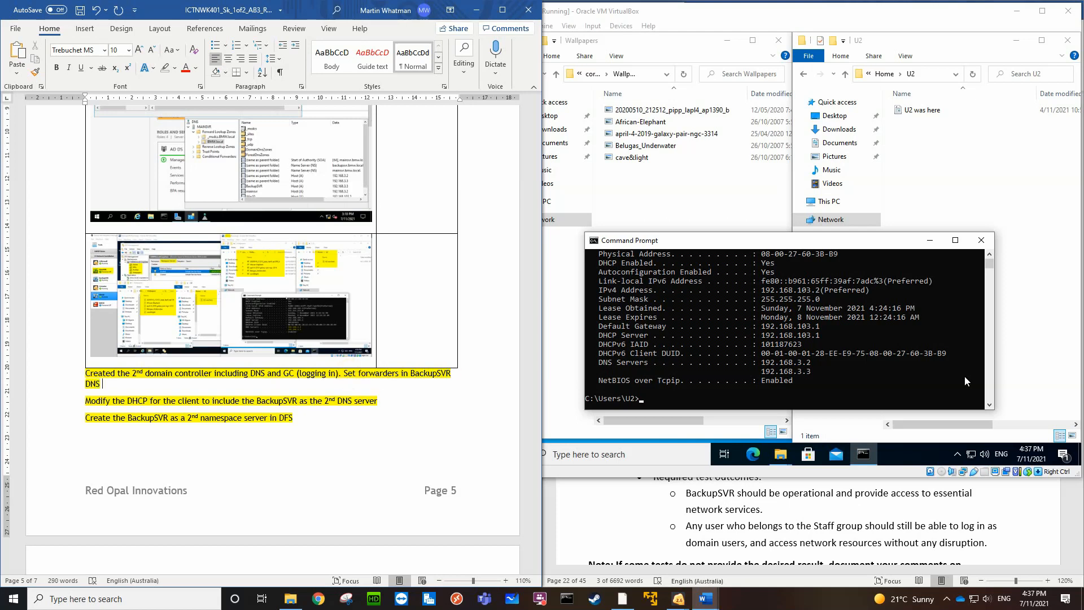
{"action": "type", "text": "to point to the "}
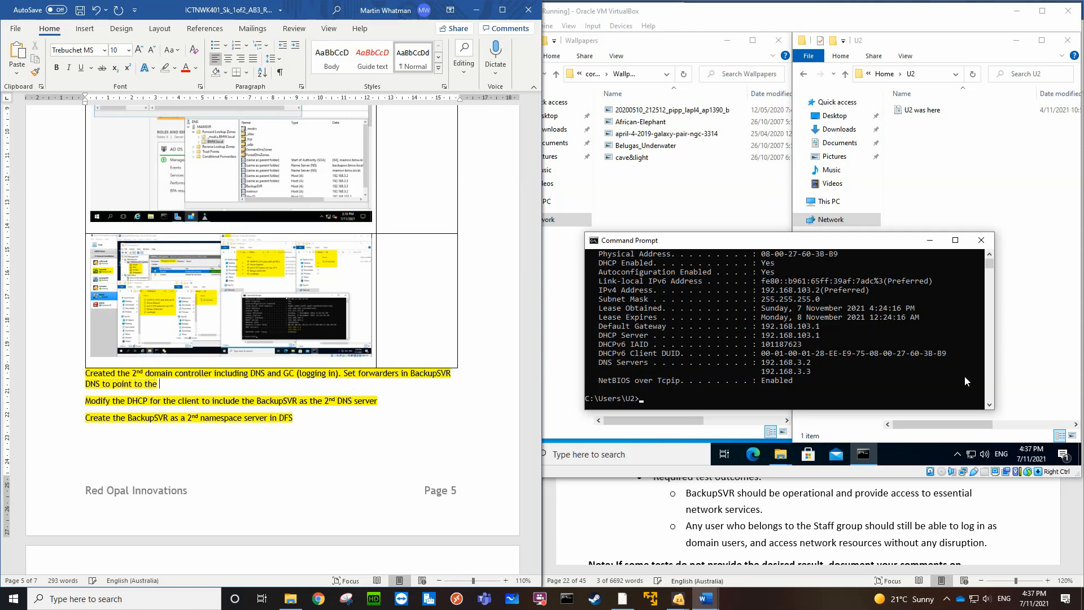
{"action": "type", "text": "MainSVR"}
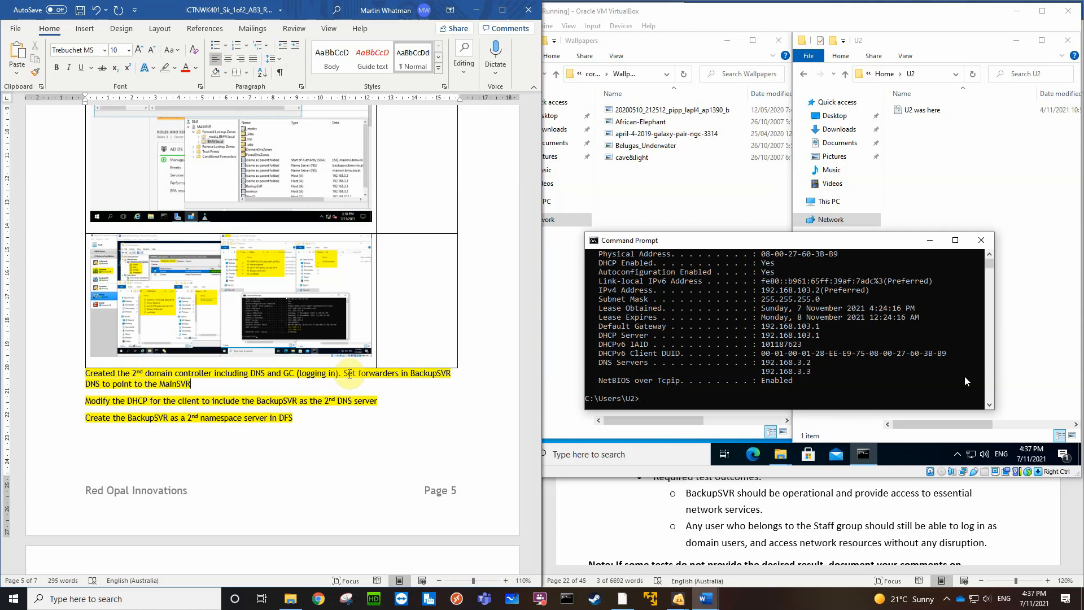
Complete the note about the 2nd domain controller so it ends with "to pointer to the MainSVR"
{"action": "left_click", "coordinate": [135, 384]}
{"action": "type", "text": "er"}
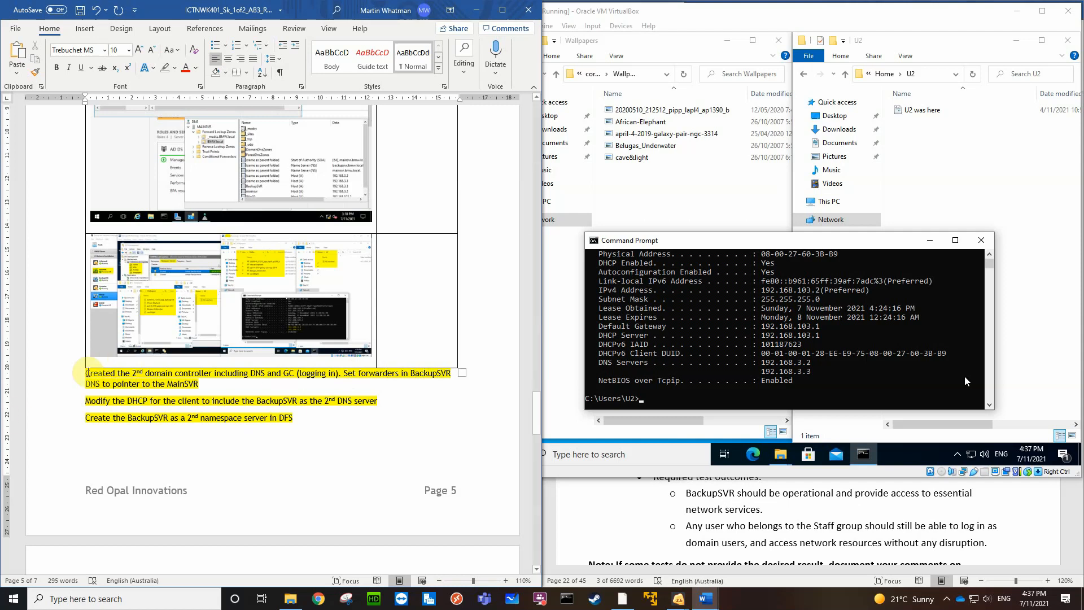
Remove the yellow highlighting from the three note lines and format them as a bulleted list
{"action": "left_click_drag", "start_coordinate": [84, 376], "coordinate": [282, 449]}
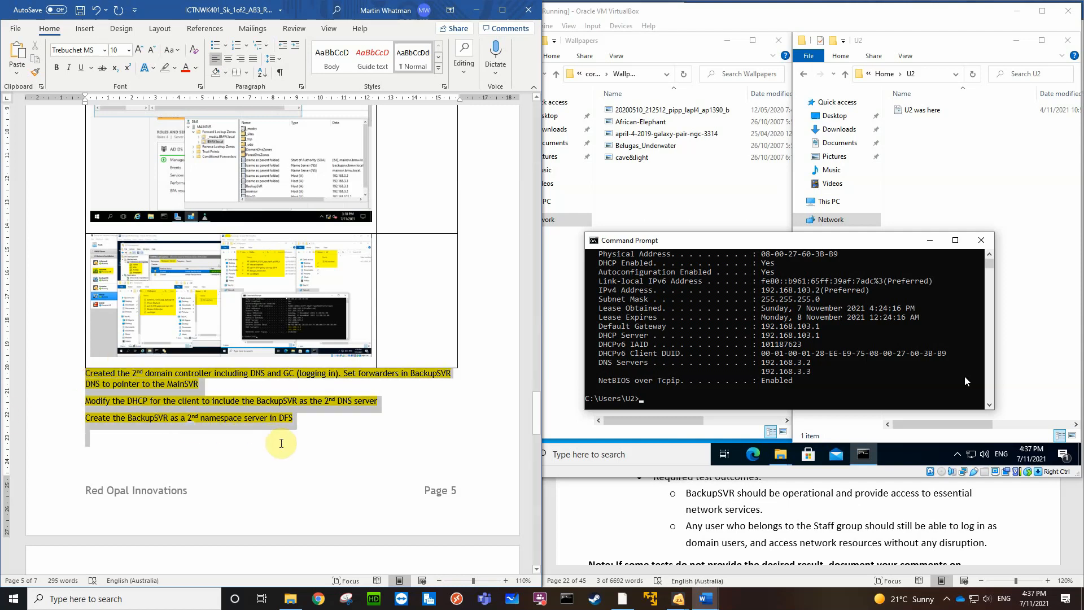
{"action": "left_click", "coordinate": [165, 68]}
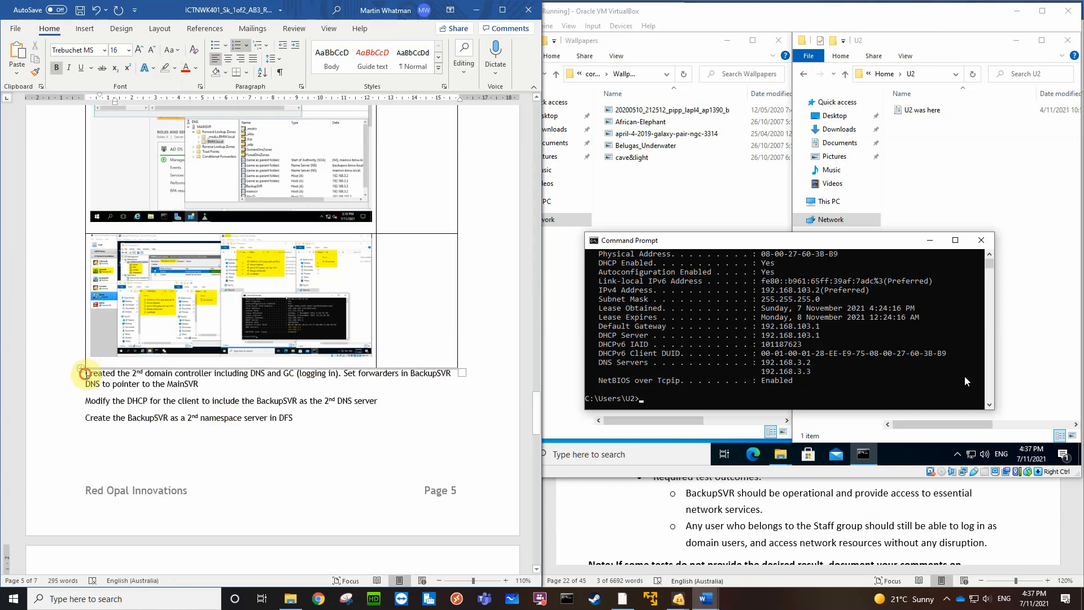
{"action": "left_click_drag", "start_coordinate": [85, 376], "coordinate": [295, 439]}
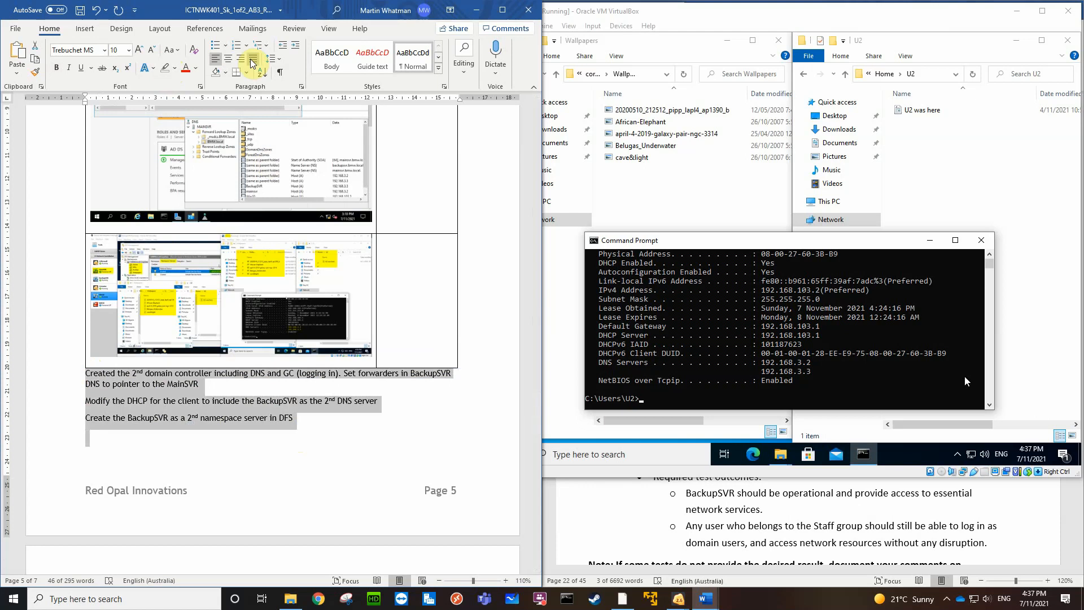
{"action": "left_click", "coordinate": [216, 46]}
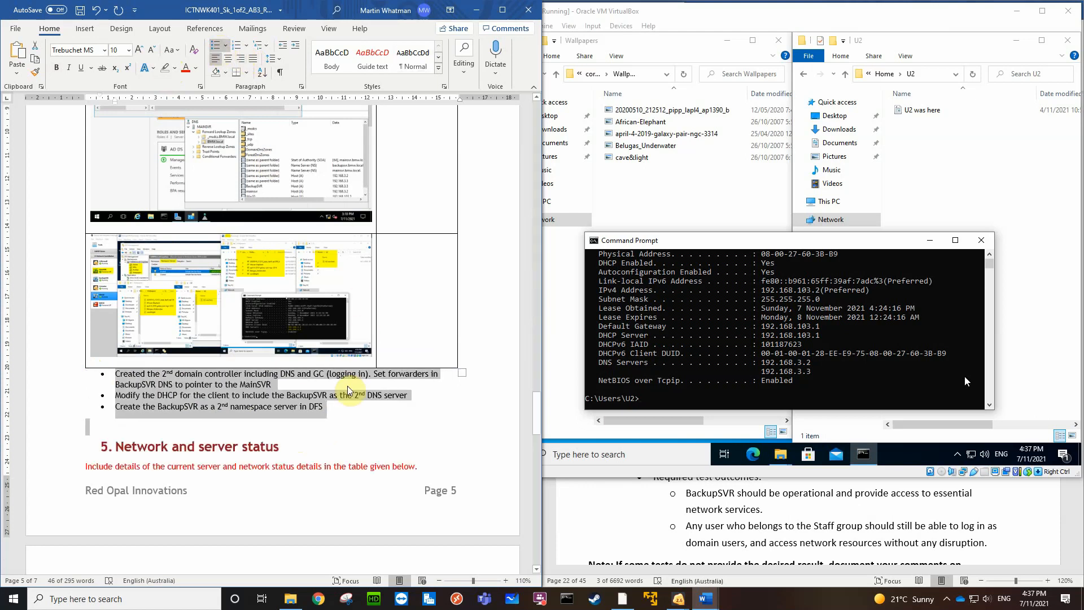
{"action": "left_click", "coordinate": [329, 408]}
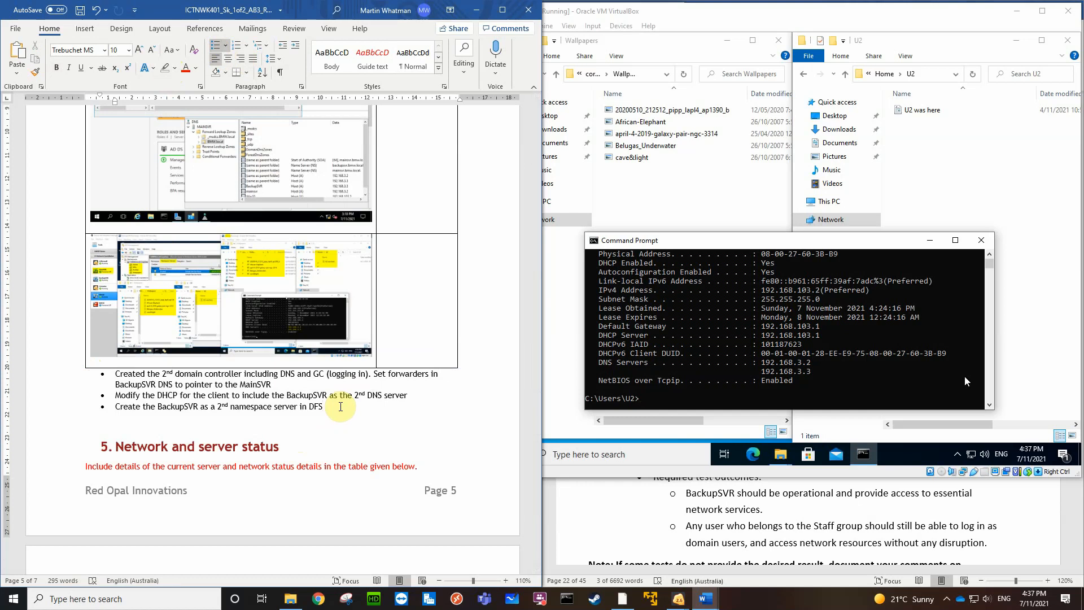
Correct "pointer" to "point" in the first bullet about the BackupSVR DNS forwarders
{"action": "left_click", "coordinate": [215, 384]}
{"action": "key", "text": "BackSpace"}
{"action": "key", "text": "BackSpace"}
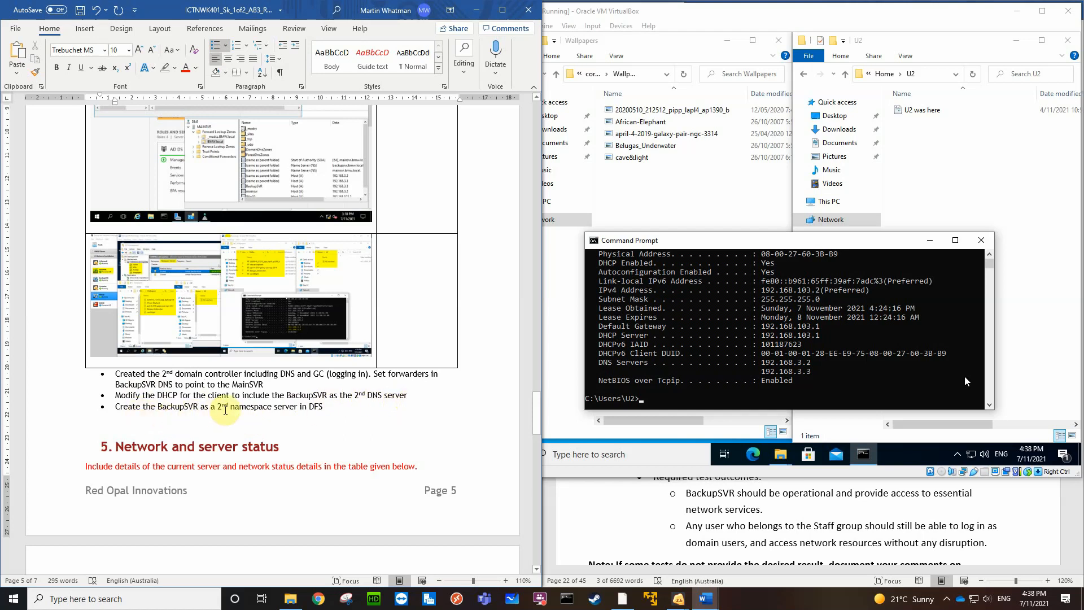
{"action": "left_click", "coordinate": [326, 408]}
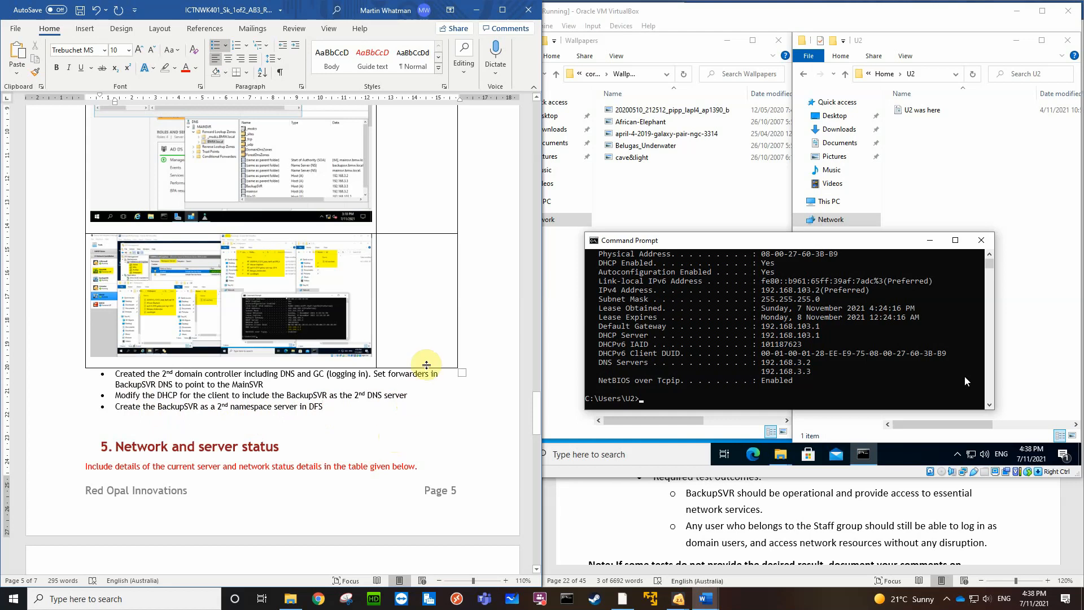
Review the simulated disaster testing screenshot in section 3 and the configuration changes table with its notes in section 4
{"action": "scroll", "coordinate": [431, 356], "scroll_direction": "up", "scroll_amount": 10}
{"action": "scroll", "coordinate": [441, 351], "scroll_direction": "down", "scroll_amount": 5}
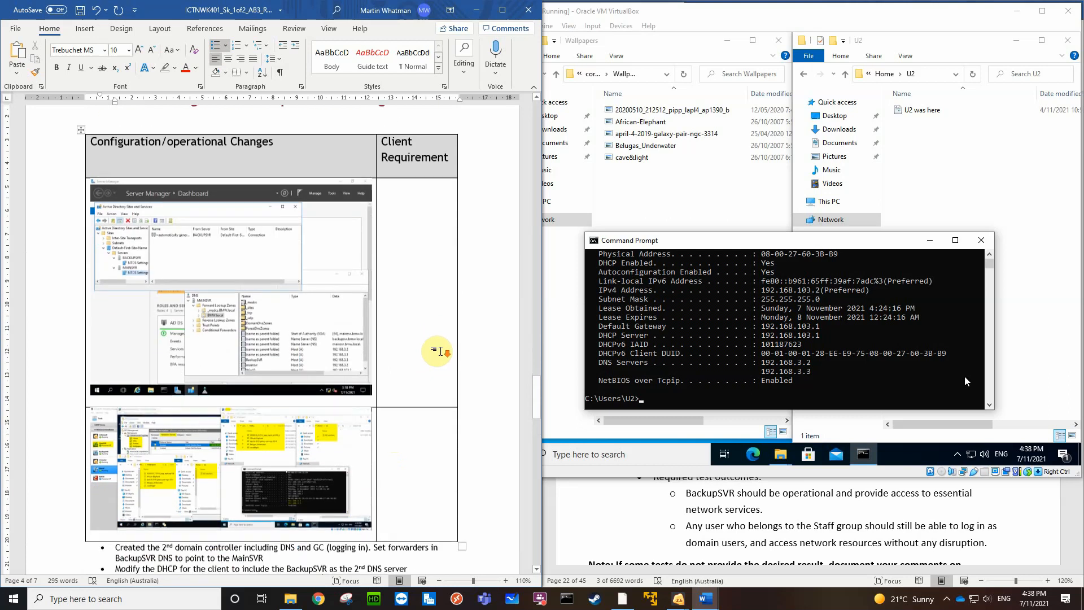
{"action": "scroll", "coordinate": [440, 350], "scroll_direction": "down", "scroll_amount": 2}
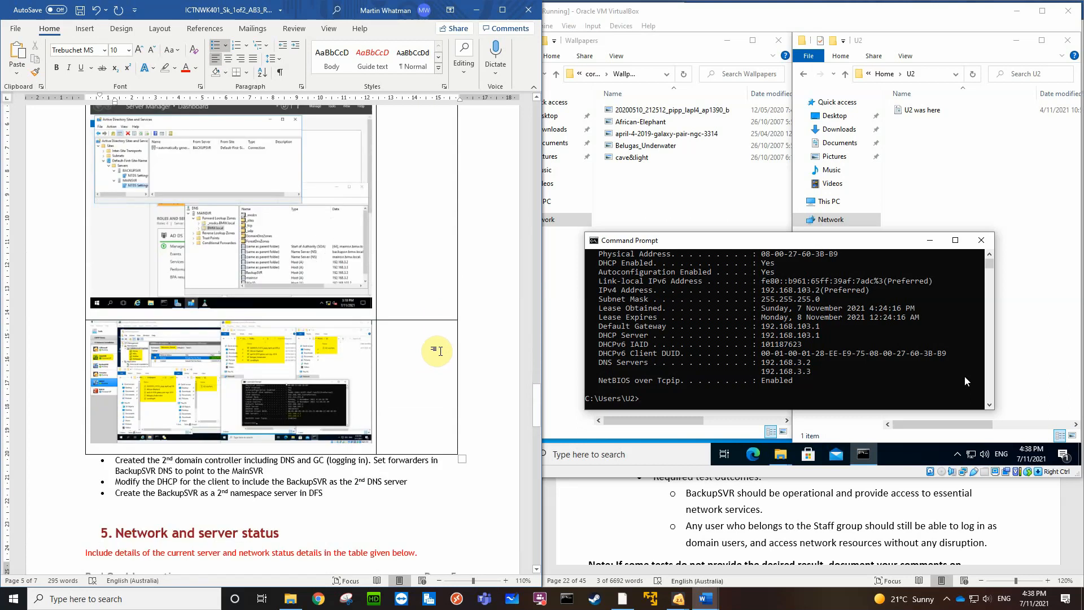
{"action": "scroll", "coordinate": [440, 351], "scroll_direction": "up", "scroll_amount": 5}
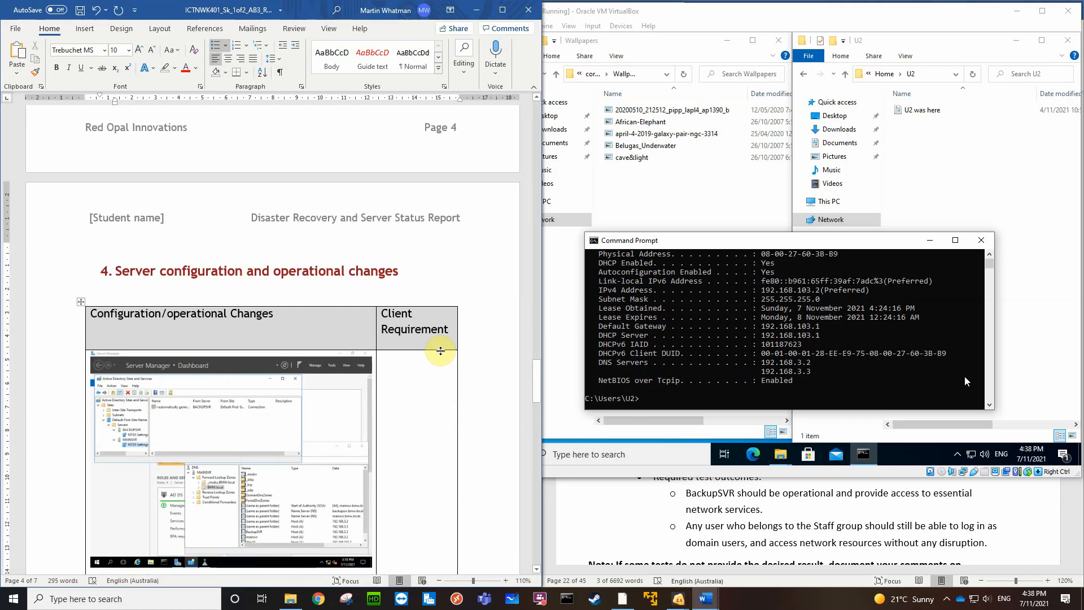
{"action": "scroll", "coordinate": [409, 366], "scroll_direction": "up", "scroll_amount": 8}
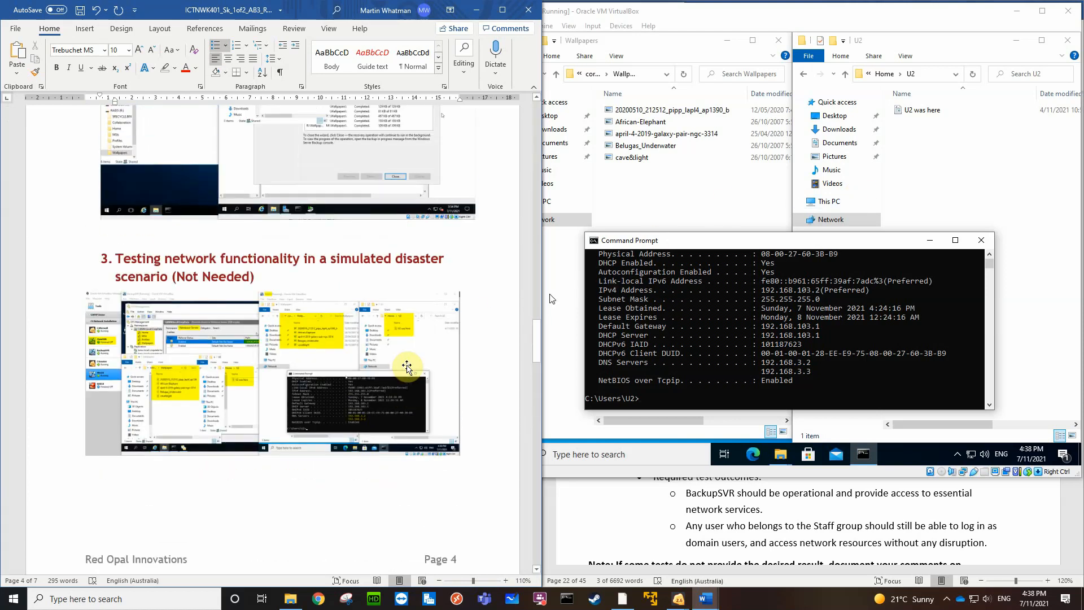
{"action": "scroll", "coordinate": [410, 366], "scroll_direction": "up", "scroll_amount": 4}
{"action": "scroll", "coordinate": [412, 435], "scroll_direction": "down", "scroll_amount": 4}
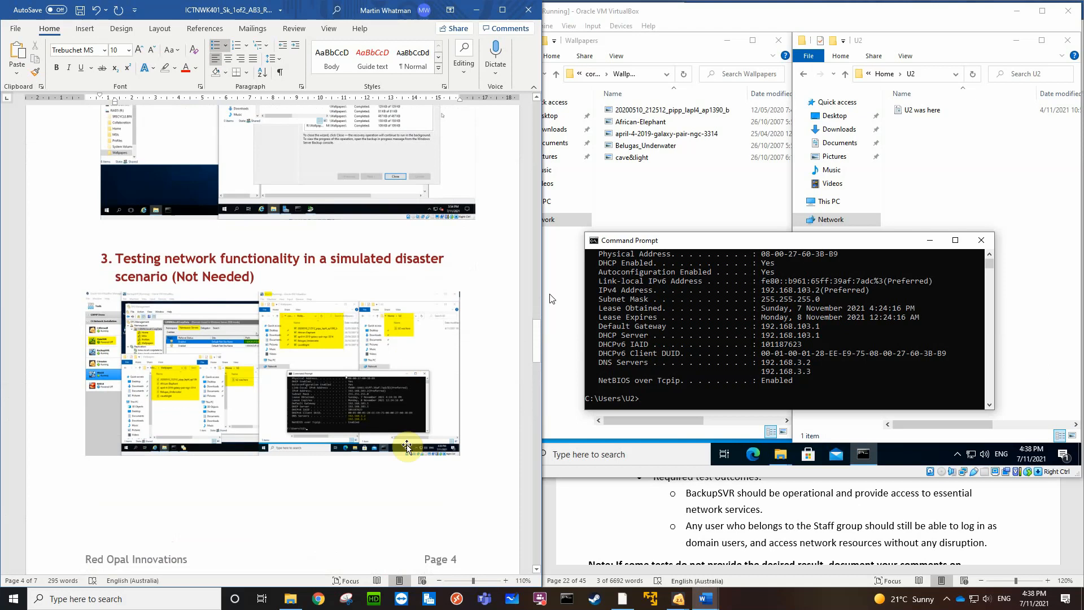
{"action": "scroll", "coordinate": [219, 481], "scroll_direction": "down", "scroll_amount": 4}
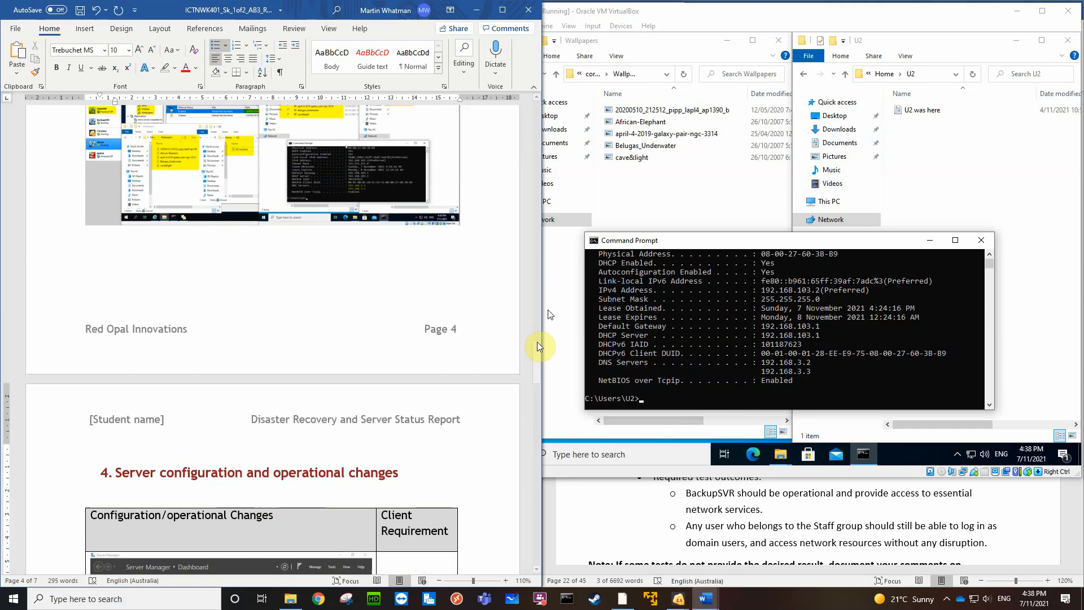
{"action": "scroll", "coordinate": [342, 457], "scroll_direction": "down", "scroll_amount": 3}
{"action": "scroll", "coordinate": [341, 457], "scroll_direction": "down", "scroll_amount": 8}
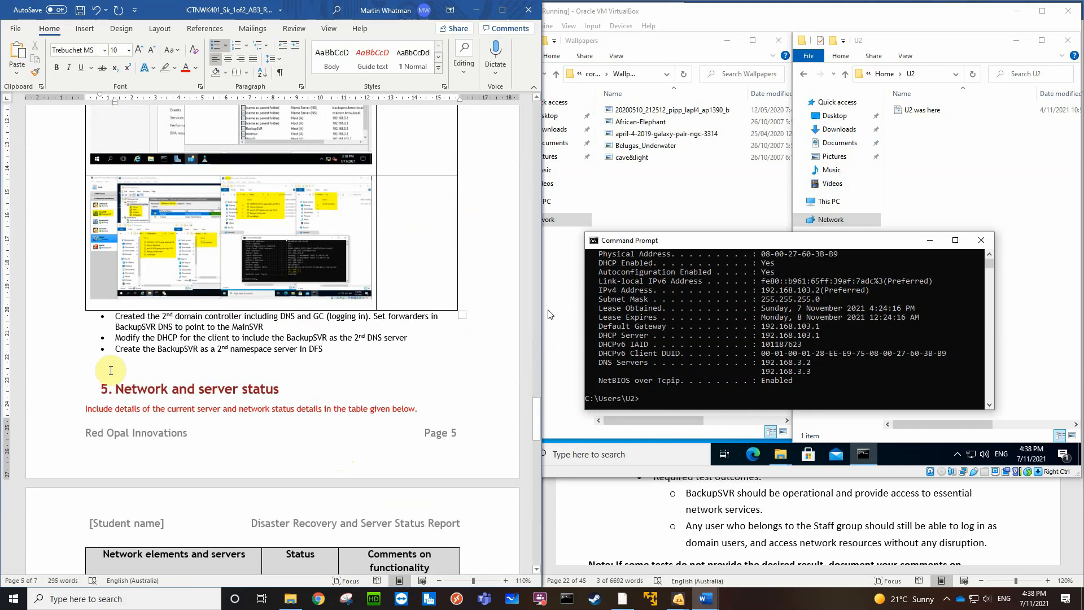
Add a blank line above the "Network and server status" heading to move it to the next page, and save the report
{"action": "left_click", "coordinate": [107, 372]}
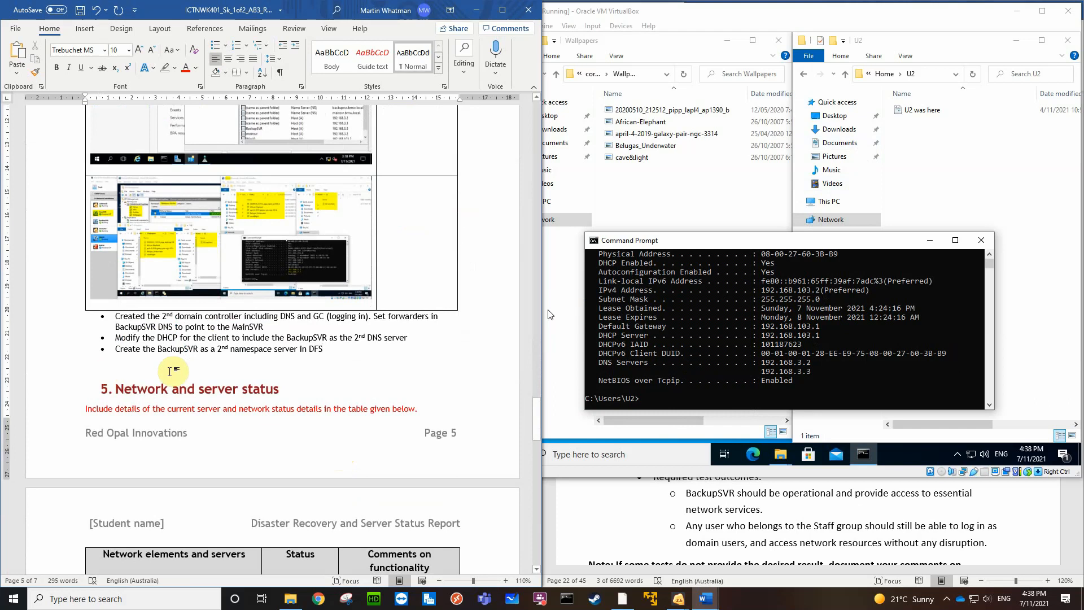
{"action": "key", "text": "Return"}
{"action": "scroll", "coordinate": [220, 463], "scroll_direction": "down", "scroll_amount": 5}
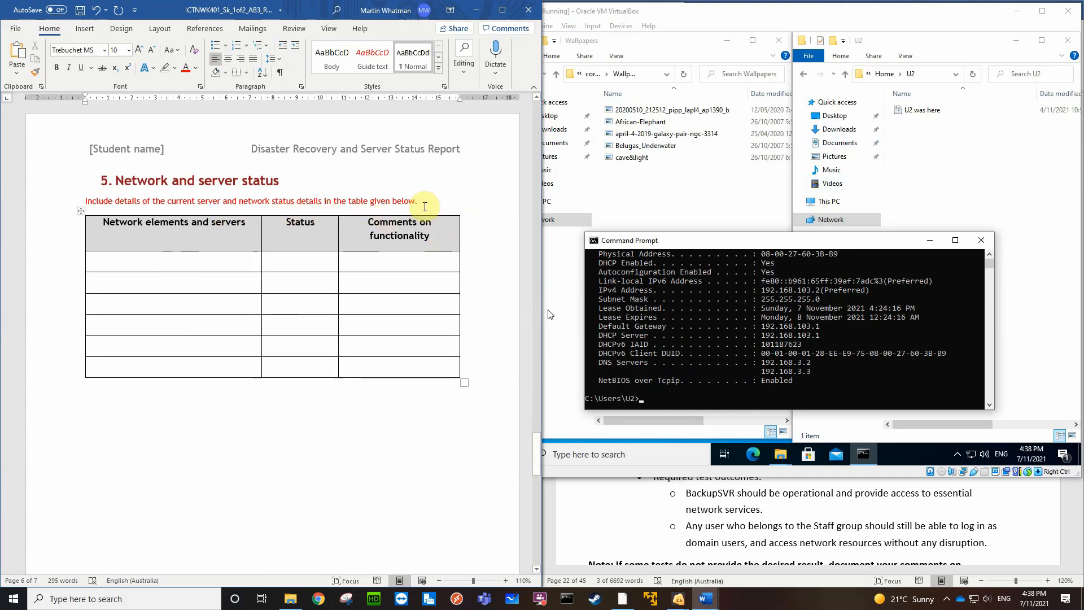
{"action": "left_click", "coordinate": [80, 12]}
Review the whole report from the cover page through to the Document Approval section
{"action": "scroll", "coordinate": [346, 288], "scroll_direction": "up", "scroll_amount": 10}
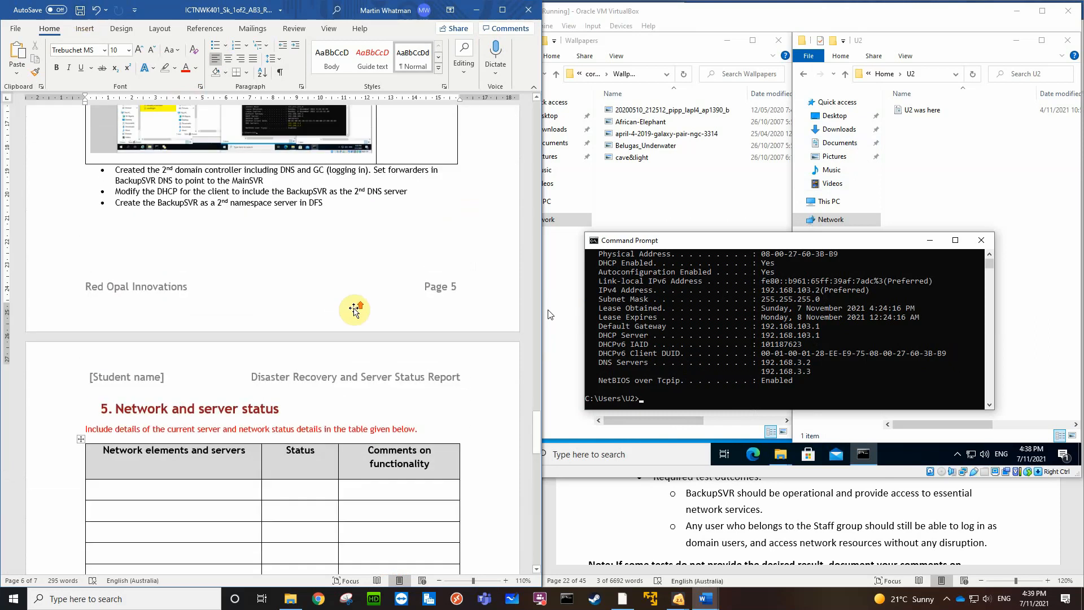
{"action": "scroll", "coordinate": [357, 308], "scroll_direction": "up", "scroll_amount": 20}
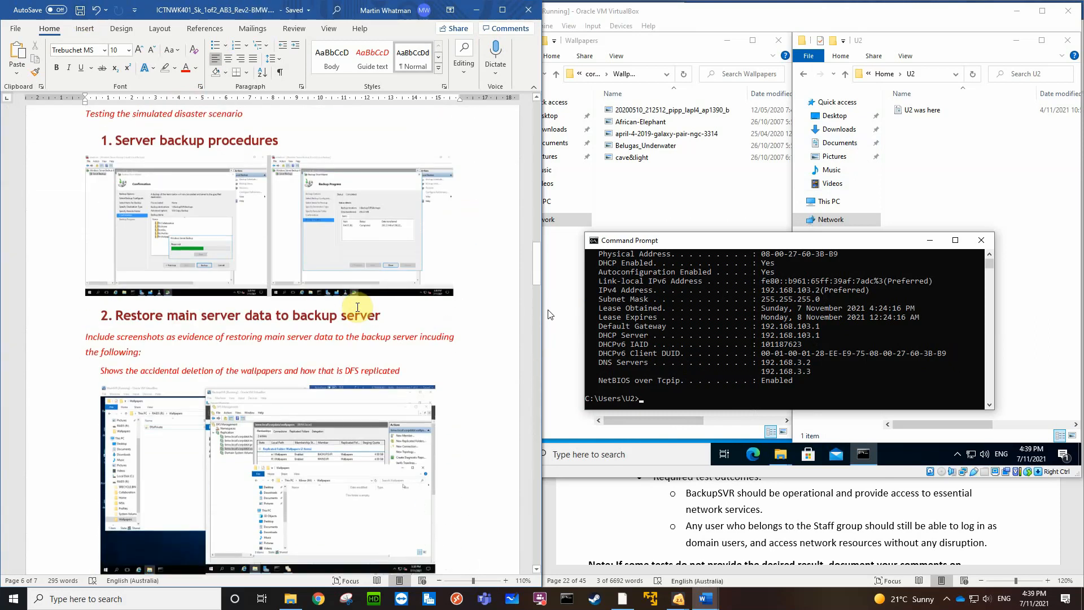
{"action": "scroll", "coordinate": [357, 308], "scroll_direction": "up", "scroll_amount": 15}
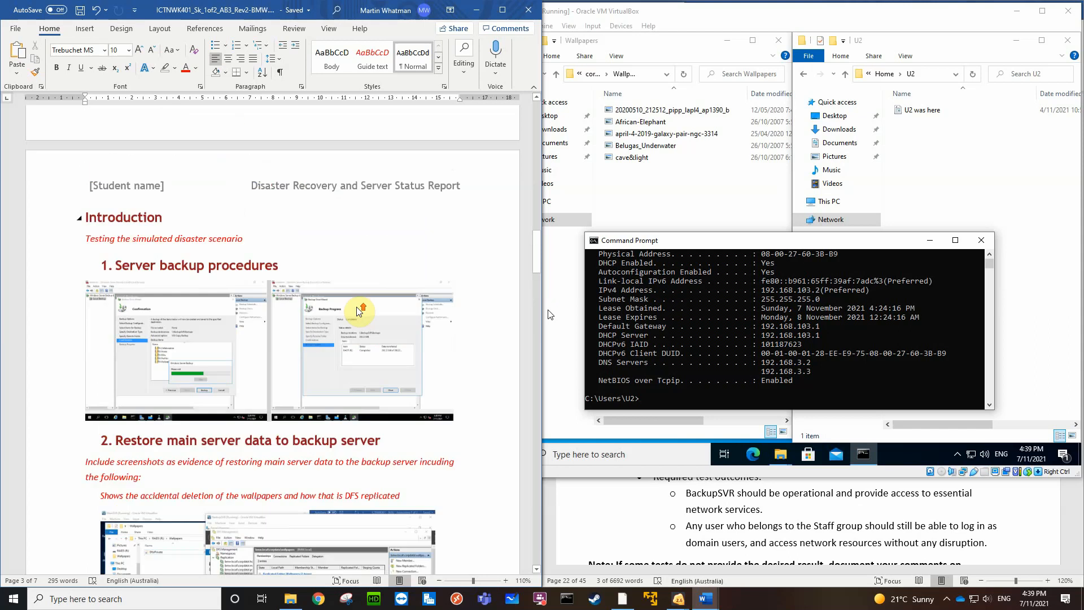
{"action": "scroll", "coordinate": [357, 308], "scroll_direction": "up", "scroll_amount": 5}
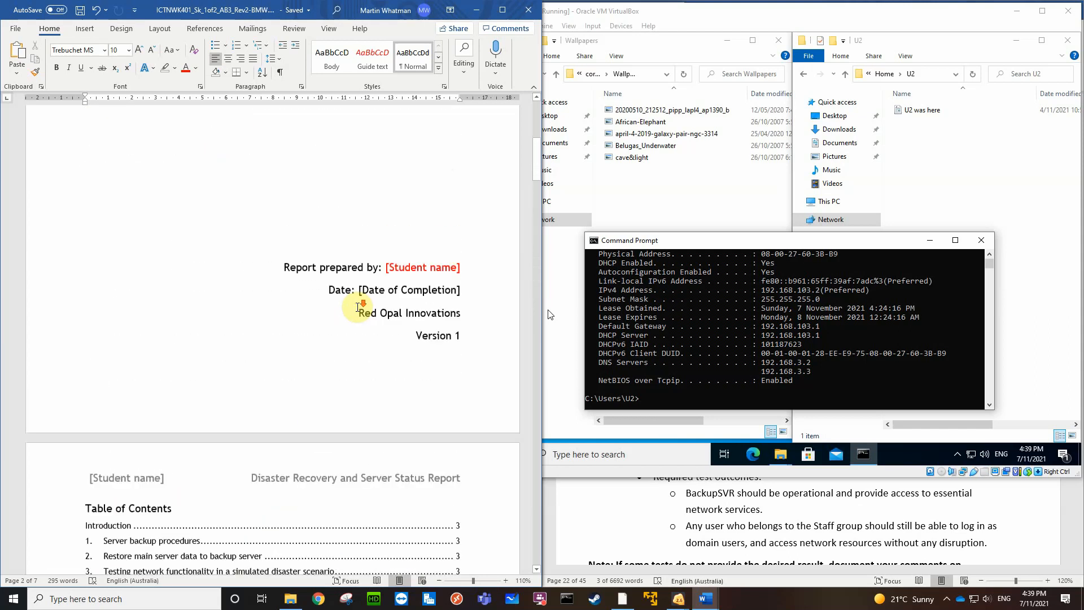
{"action": "scroll", "coordinate": [357, 308], "scroll_direction": "down", "scroll_amount": 15}
{"action": "scroll", "coordinate": [357, 308], "scroll_direction": "down", "scroll_amount": 10}
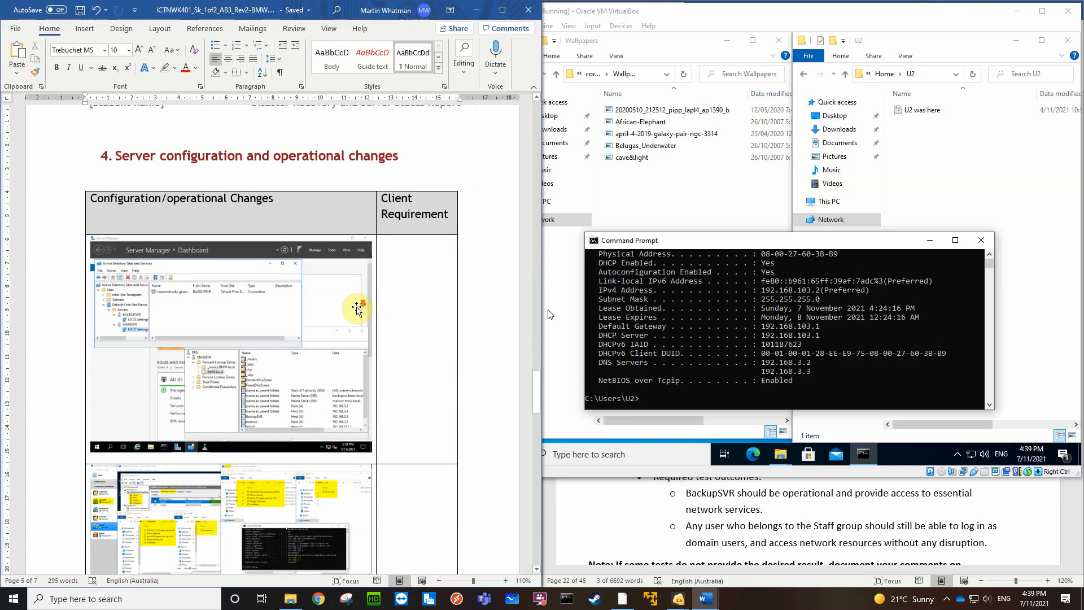
{"action": "scroll", "coordinate": [357, 308], "scroll_direction": "down", "scroll_amount": 15}
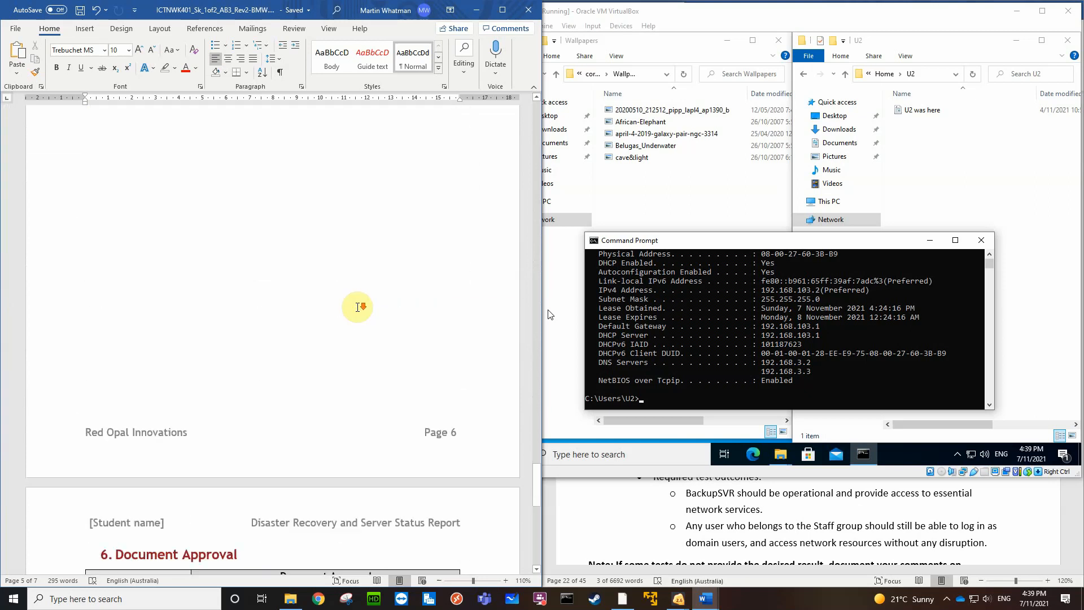
{"action": "scroll", "coordinate": [358, 307], "scroll_direction": "down", "scroll_amount": 1}
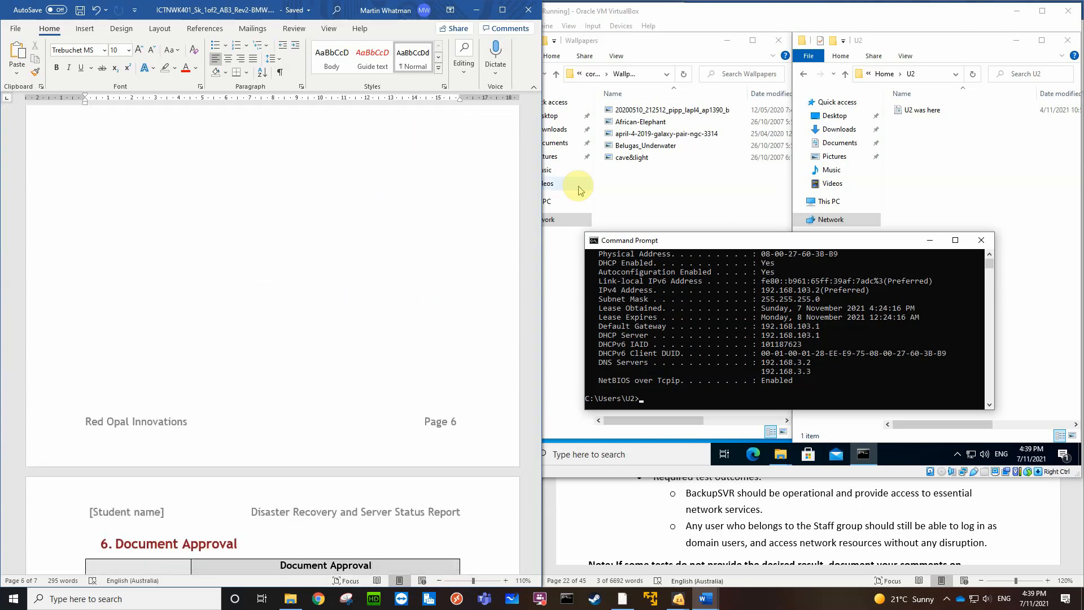
Switch to Chrome, log out of the Protopage start page, and open the "2021S1/2 Cert 4 (ICT40418) - 4680" link
{"action": "left_click", "coordinate": [318, 600]}
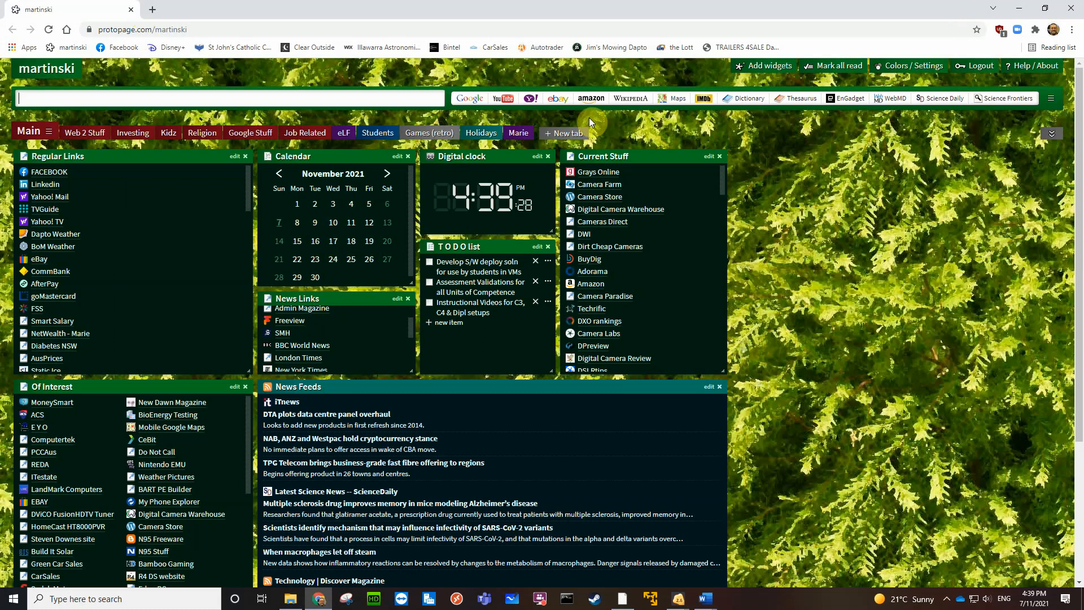
{"action": "left_click", "coordinate": [979, 66]}
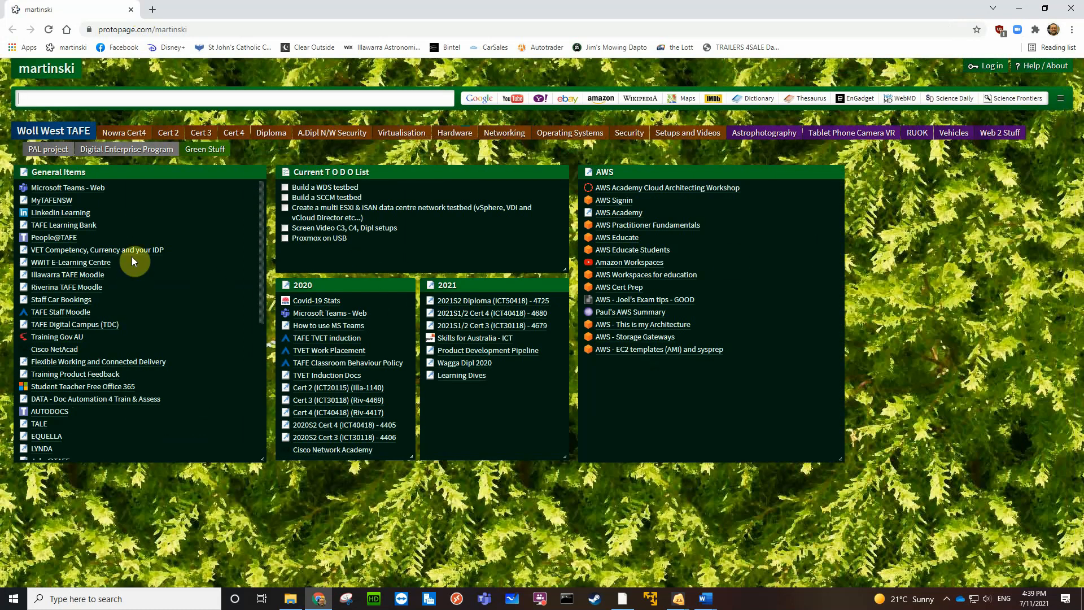
{"action": "left_click", "coordinate": [461, 313]}
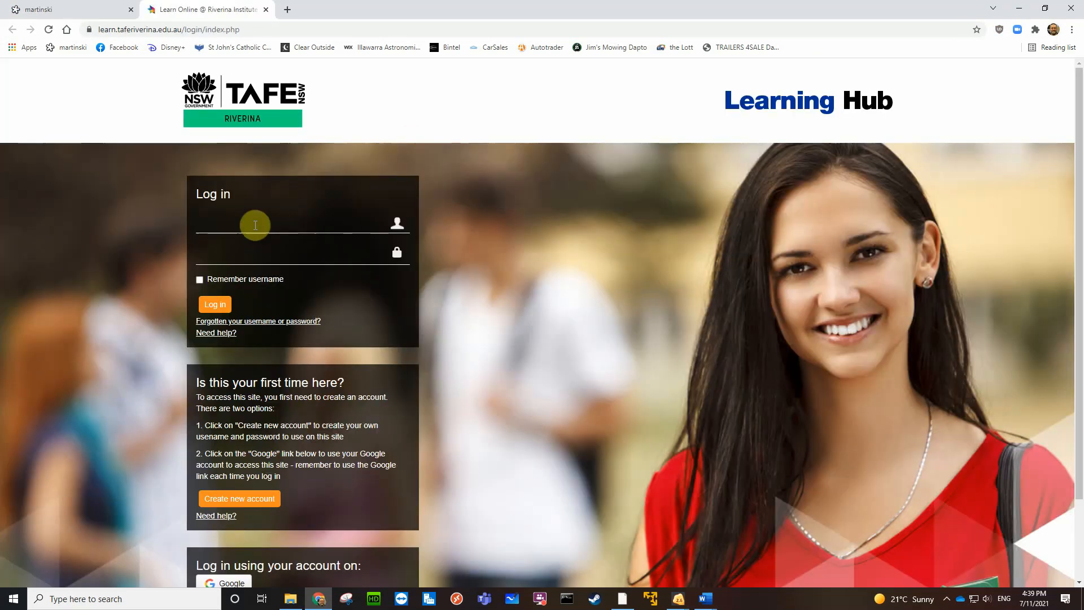
Log in to the TAFE Riverina Learning Hub with the saved username and the account password
{"action": "left_click", "coordinate": [255, 225]}
{"action": "left_click", "coordinate": [242, 249]}
{"action": "left_click", "coordinate": [226, 254]}
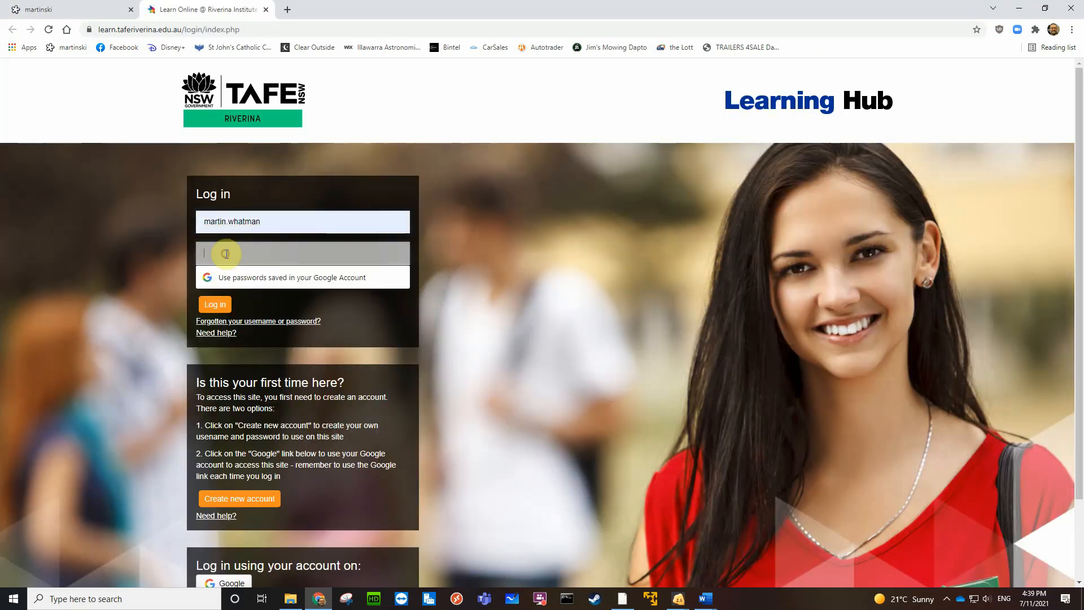
{"action": "type", "text": "***"}
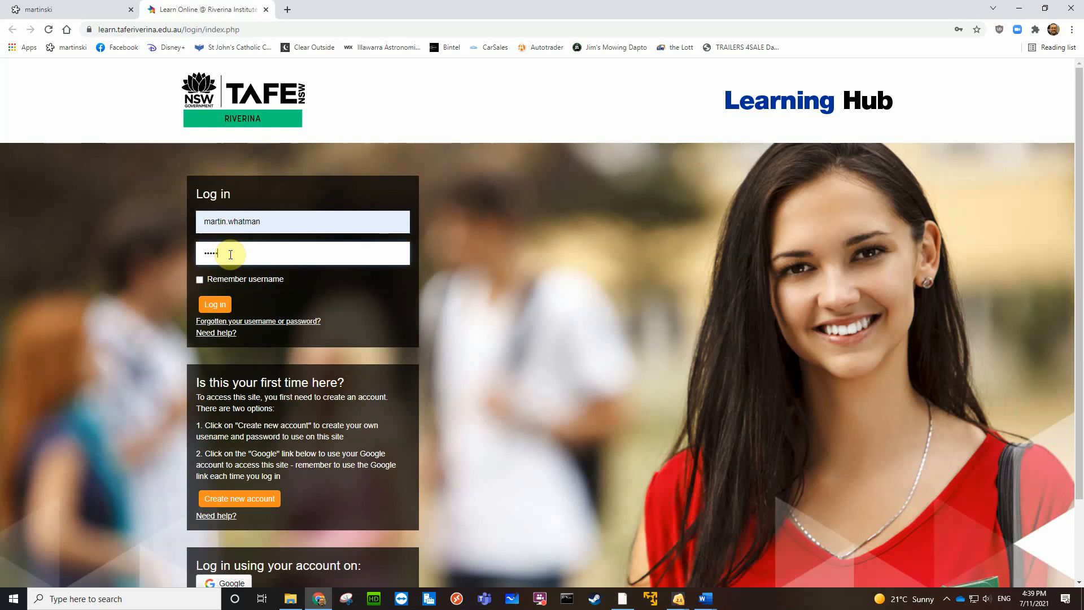
{"action": "type", "text": "*****"}
{"action": "key", "text": "Return"}
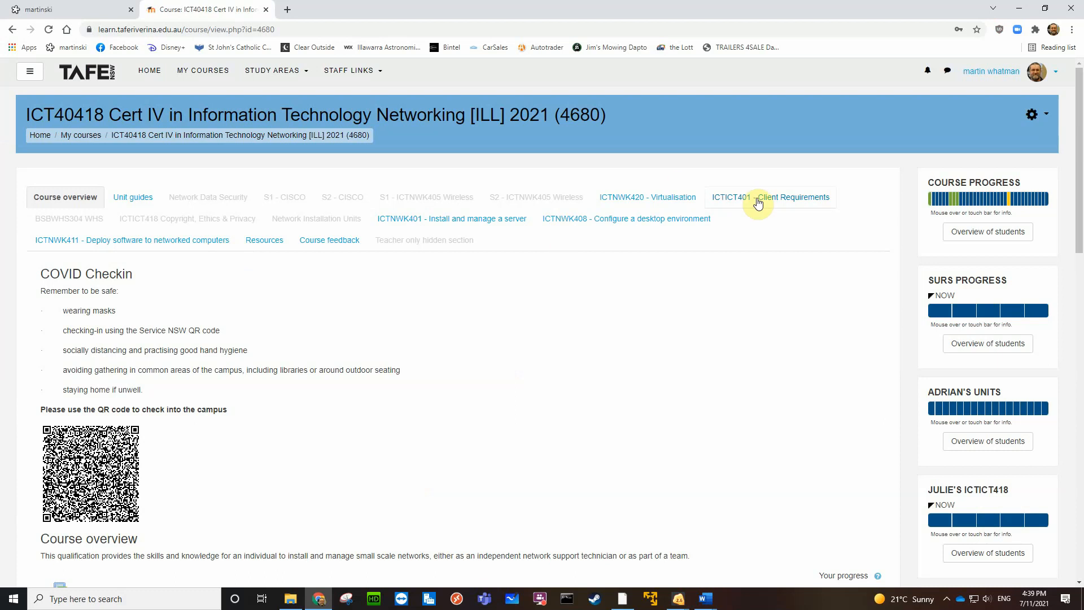
View the course sections "ICTNWK401 - Install and manage a server" and "ICTNWK408 - Configure a desktop environment"
{"action": "left_click", "coordinate": [473, 224]}
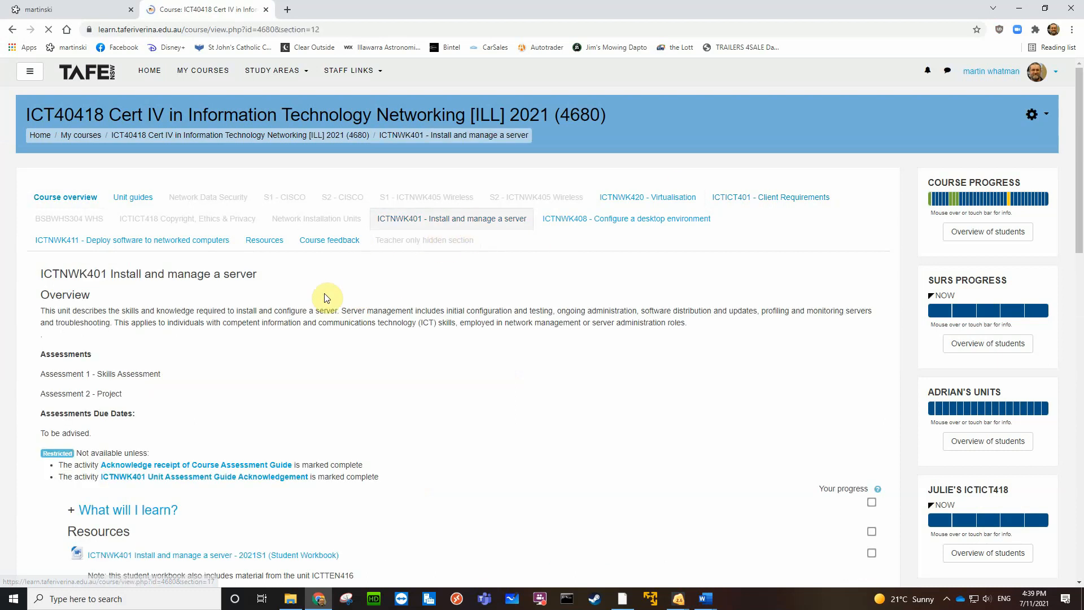
{"action": "scroll", "coordinate": [283, 316], "scroll_direction": "down", "scroll_amount": 2}
{"action": "scroll", "coordinate": [299, 292], "scroll_direction": "up", "scroll_amount": 2}
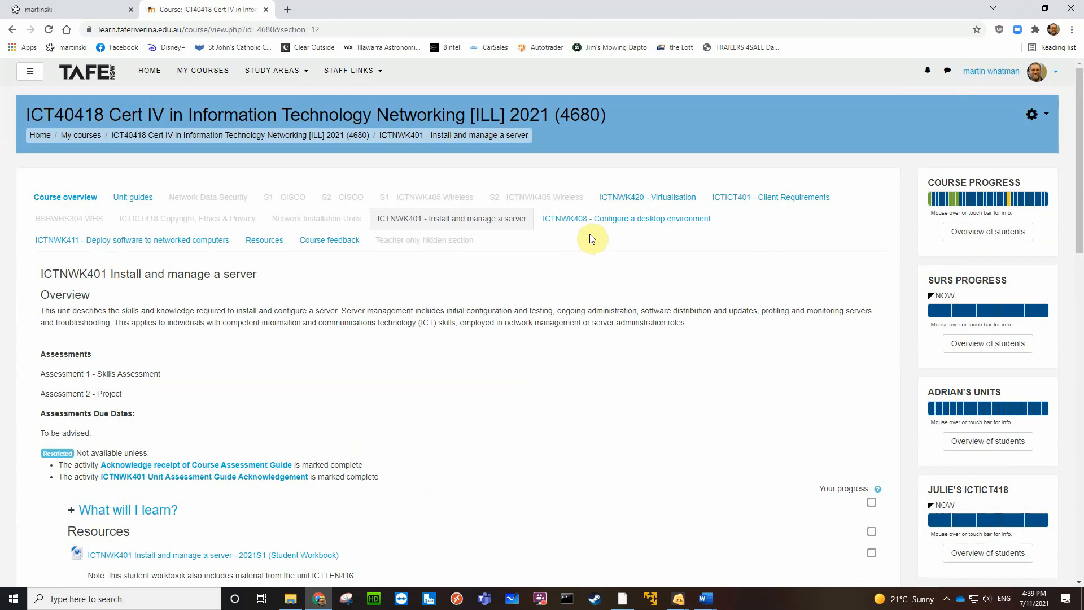
{"action": "left_click", "coordinate": [627, 222]}
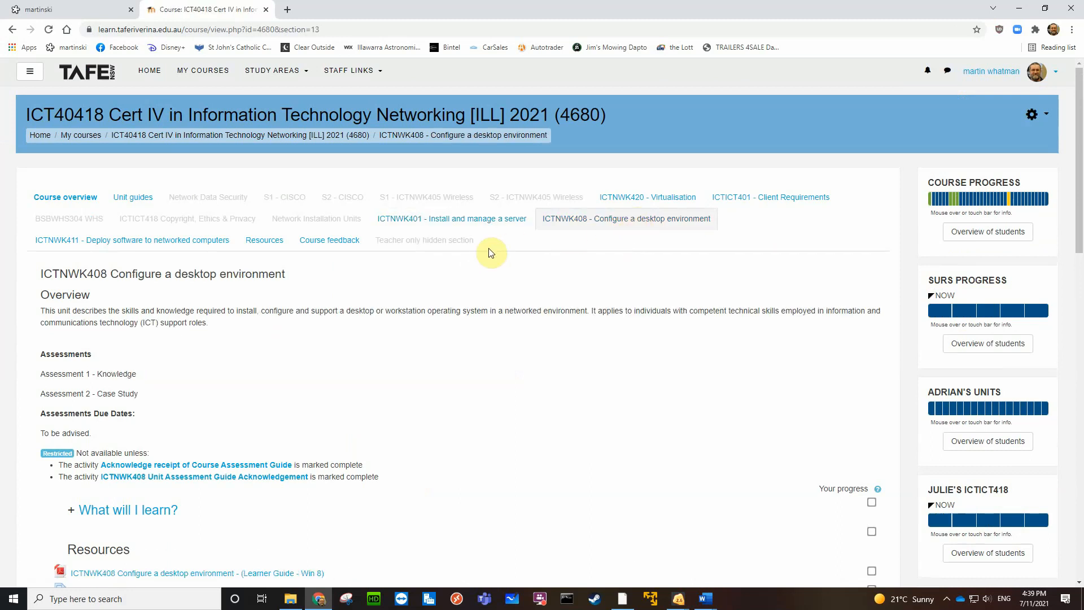
Open the "Video Resources" page from the Resources of the ICTNWK408 - Configure a desktop environment section
{"action": "scroll", "coordinate": [271, 330], "scroll_direction": "down", "scroll_amount": 4}
{"action": "scroll", "coordinate": [271, 329], "scroll_direction": "down", "scroll_amount": 3}
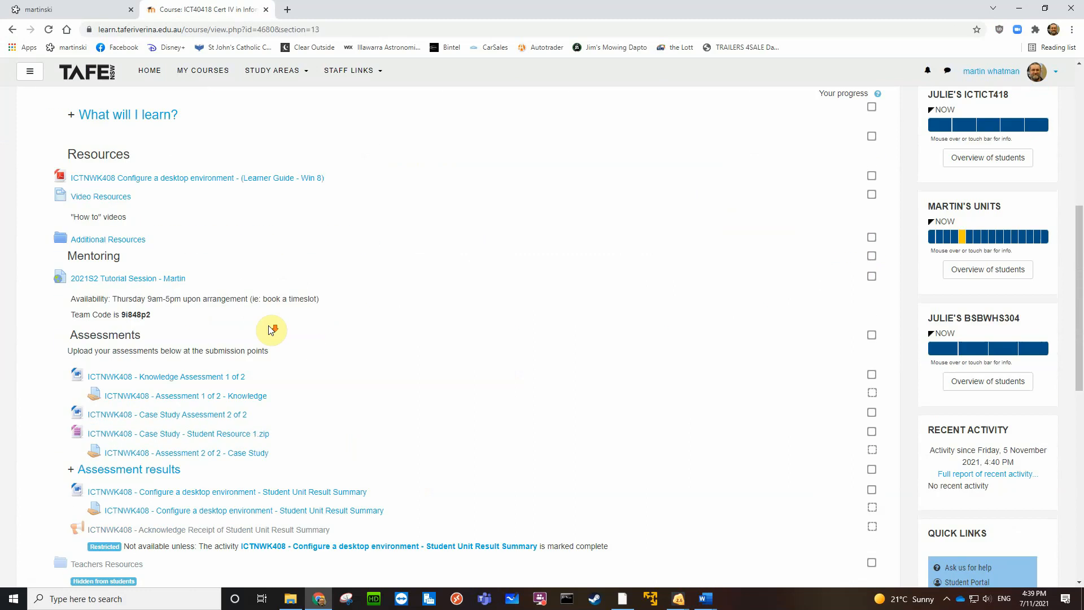
{"action": "left_click", "coordinate": [112, 203]}
Look through the how-to videos down to "ICTNWK408 Assessment 2 Part 4 - Windows 10 More Configuring" and close the browser window
{"action": "scroll", "coordinate": [634, 336], "scroll_direction": "down", "scroll_amount": 12}
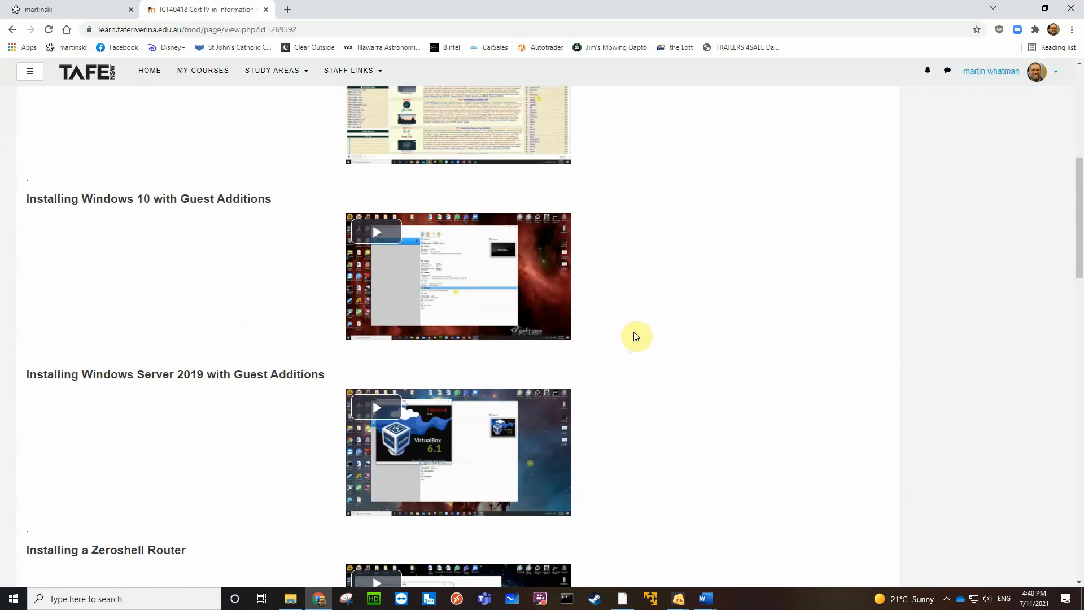
{"action": "scroll", "coordinate": [636, 337], "scroll_direction": "down", "scroll_amount": 7}
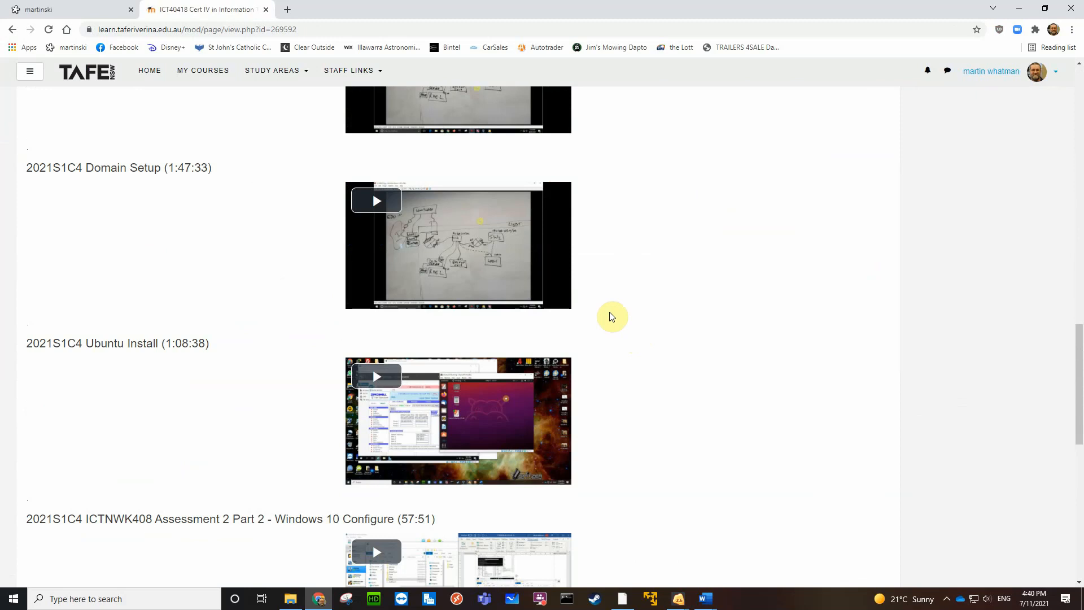
{"action": "scroll", "coordinate": [521, 367], "scroll_direction": "down", "scroll_amount": 1}
{"action": "scroll", "coordinate": [521, 367], "scroll_direction": "down", "scroll_amount": 5}
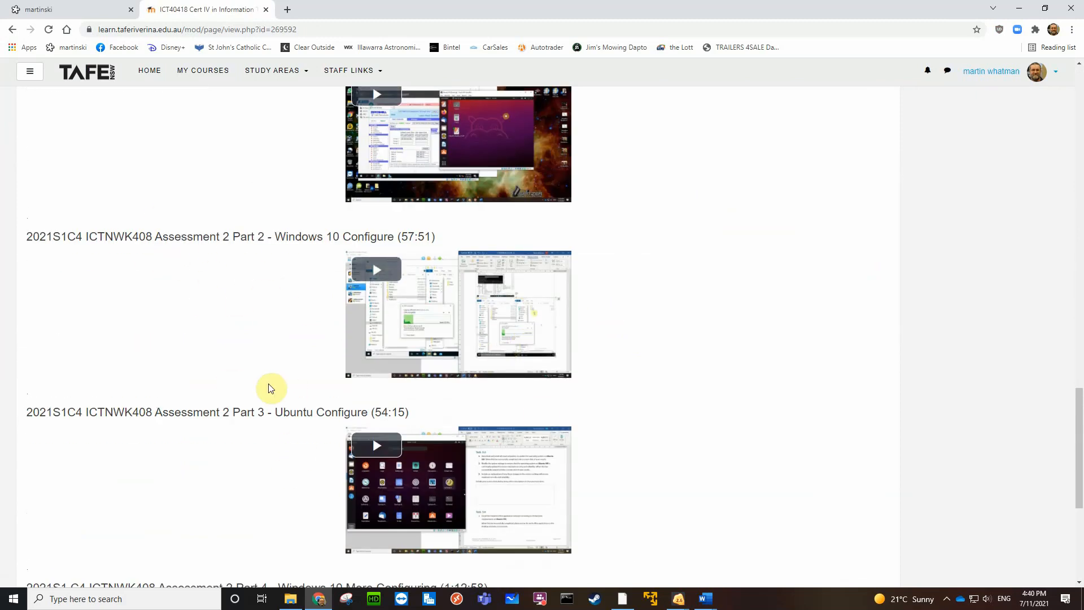
{"action": "scroll", "coordinate": [639, 416], "scroll_direction": "down", "scroll_amount": 5}
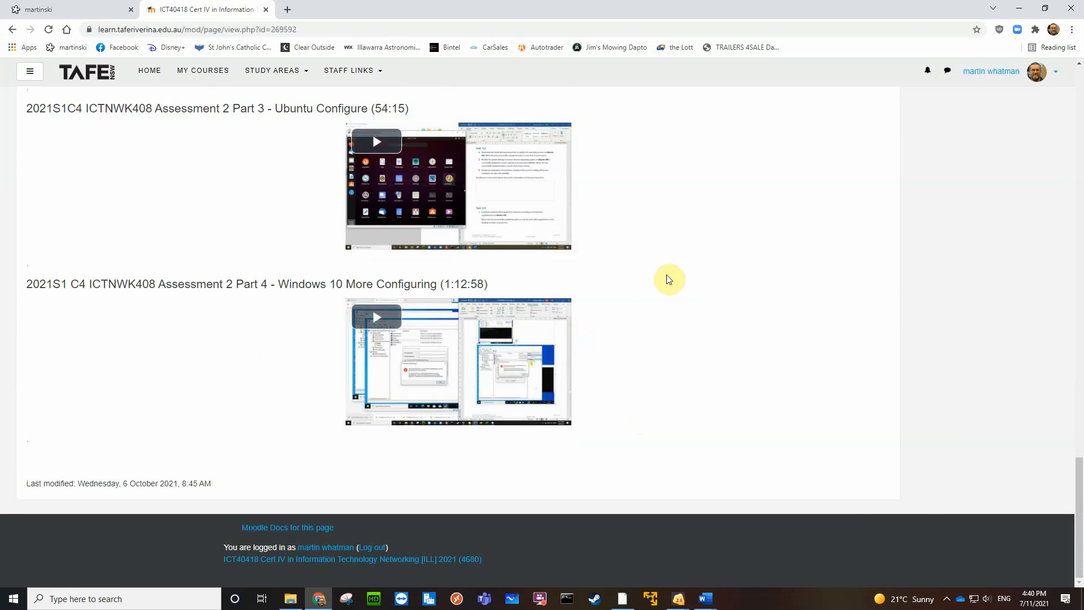
{"action": "scroll", "coordinate": [728, 317], "scroll_direction": "up", "scroll_amount": 6}
{"action": "scroll", "coordinate": [731, 319], "scroll_direction": "up", "scroll_amount": 8}
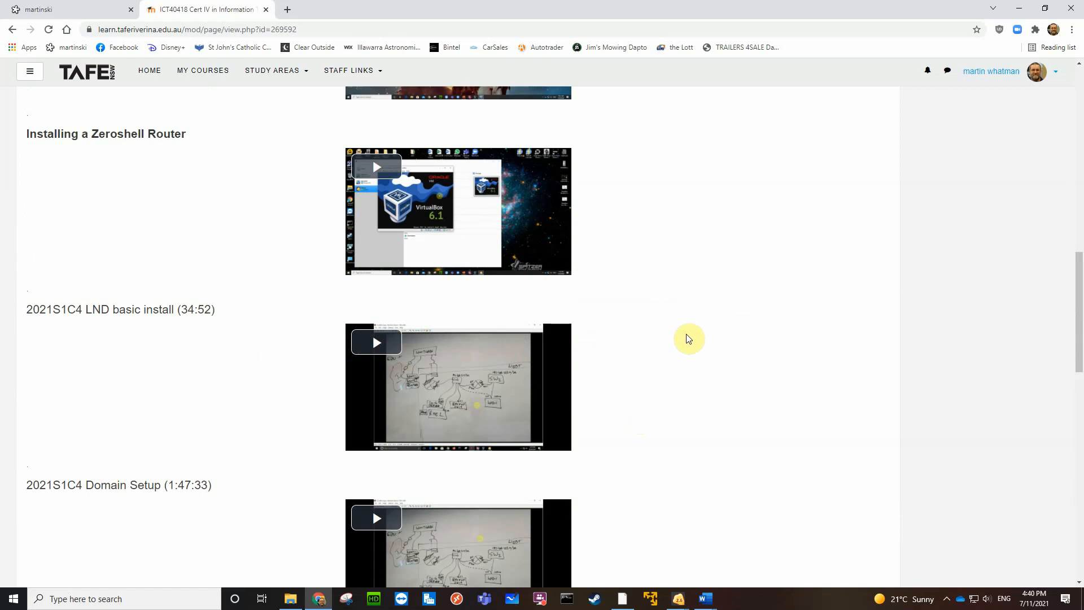
{"action": "left_click", "coordinate": [1072, 9]}
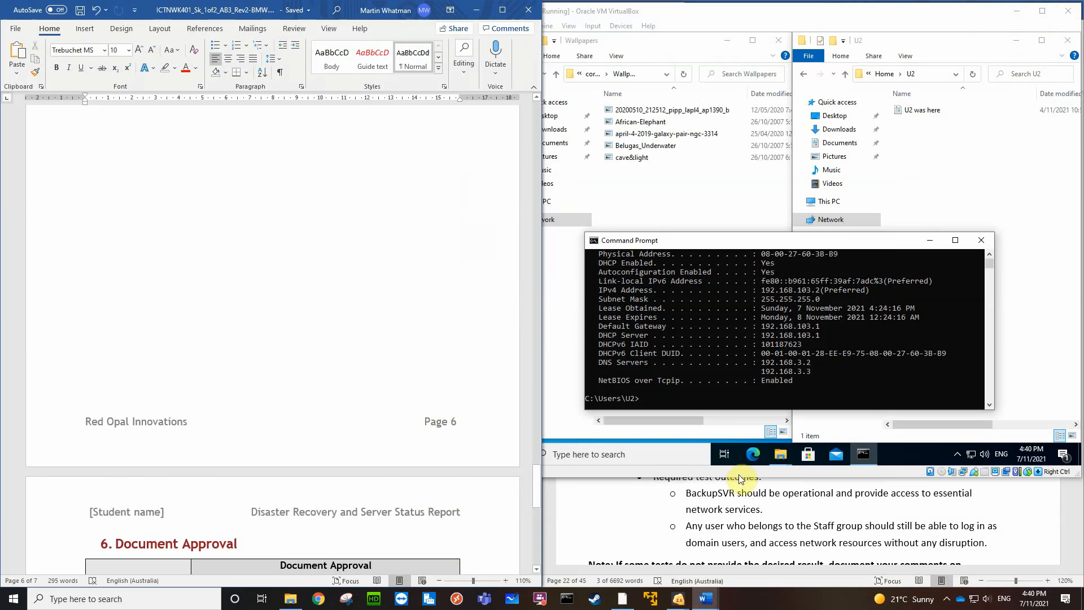